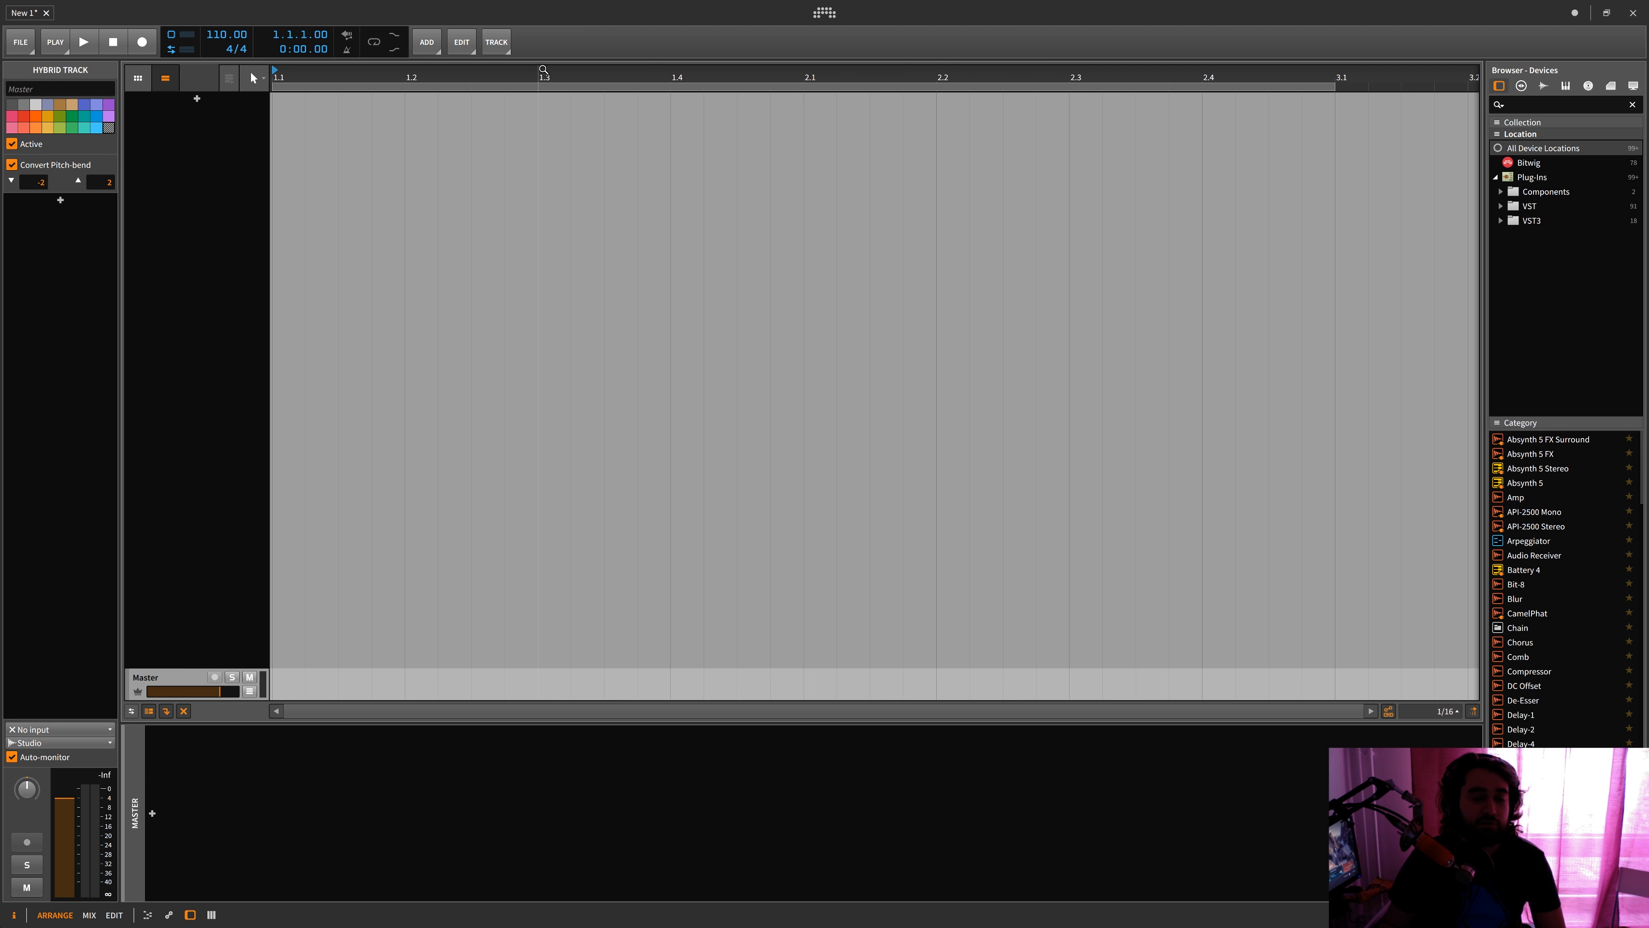
Place the first 03_Clap.wav sample from the sample library on a new audio track at bar 1
drag(547, 75, 546, 53)
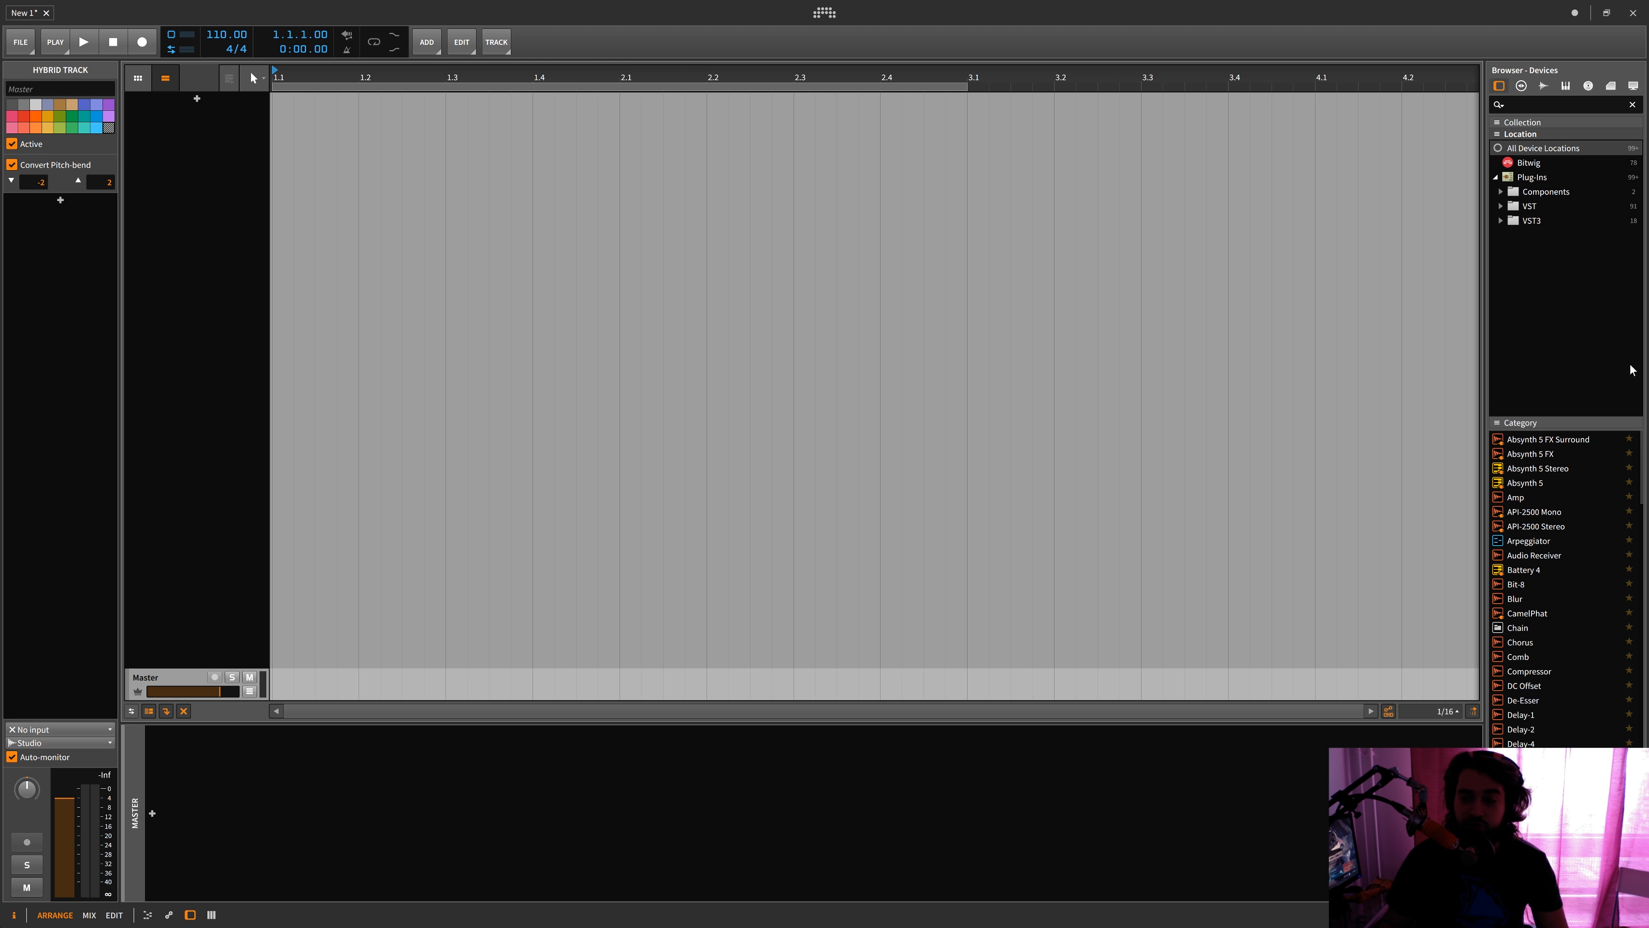
click(1543, 85)
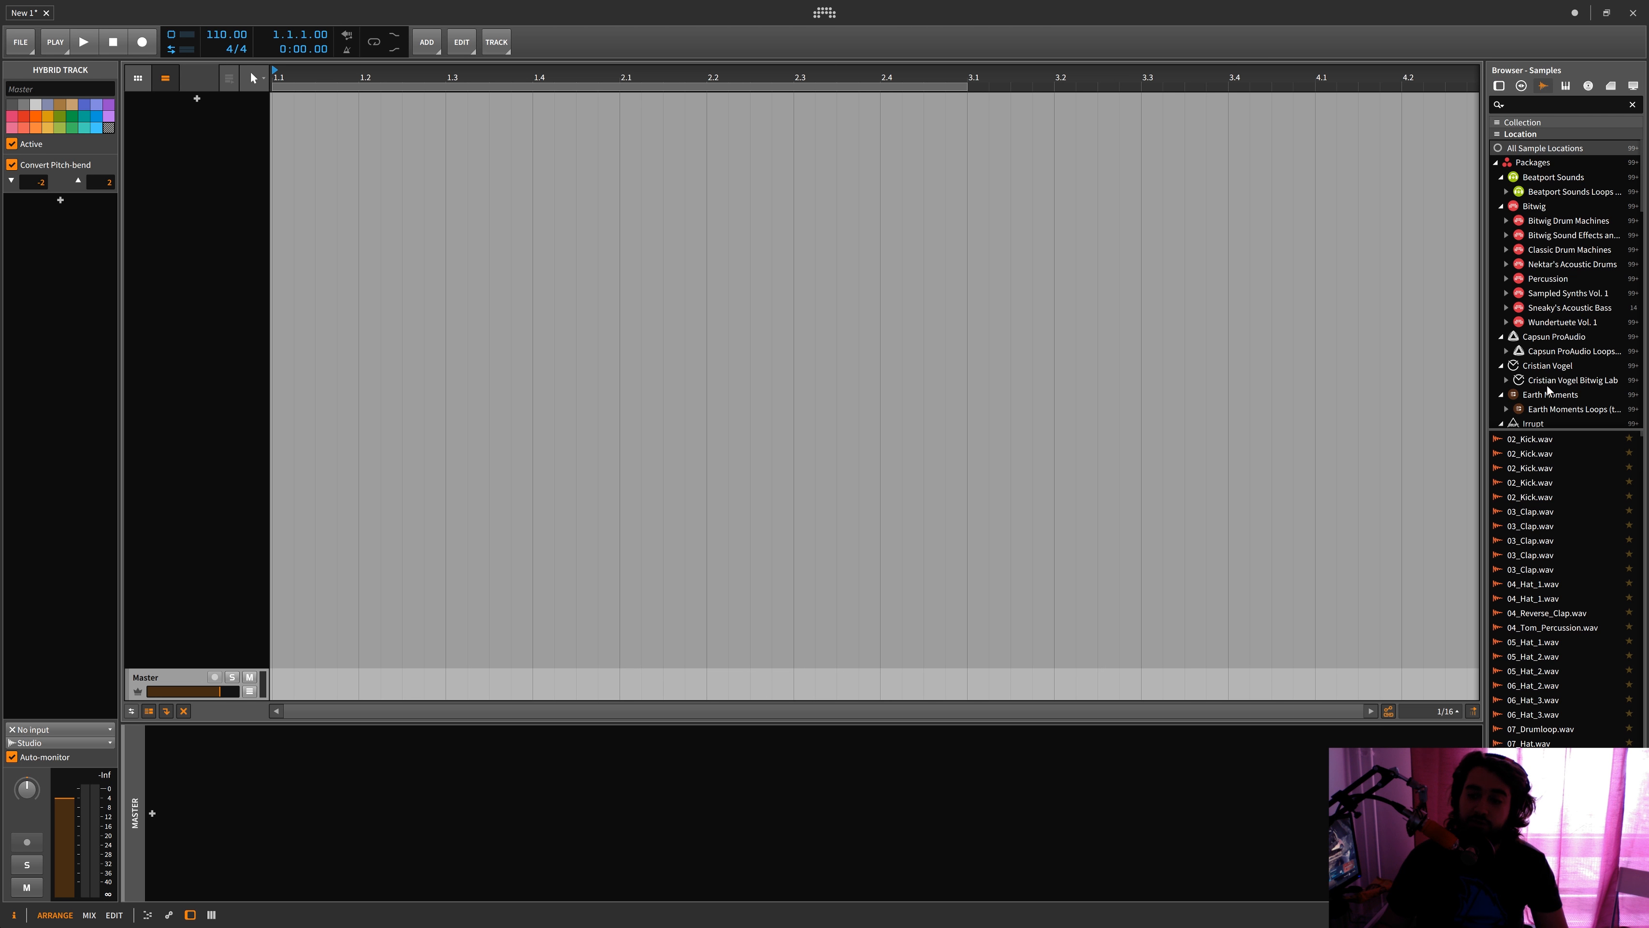
drag(1529, 511, 194, 121)
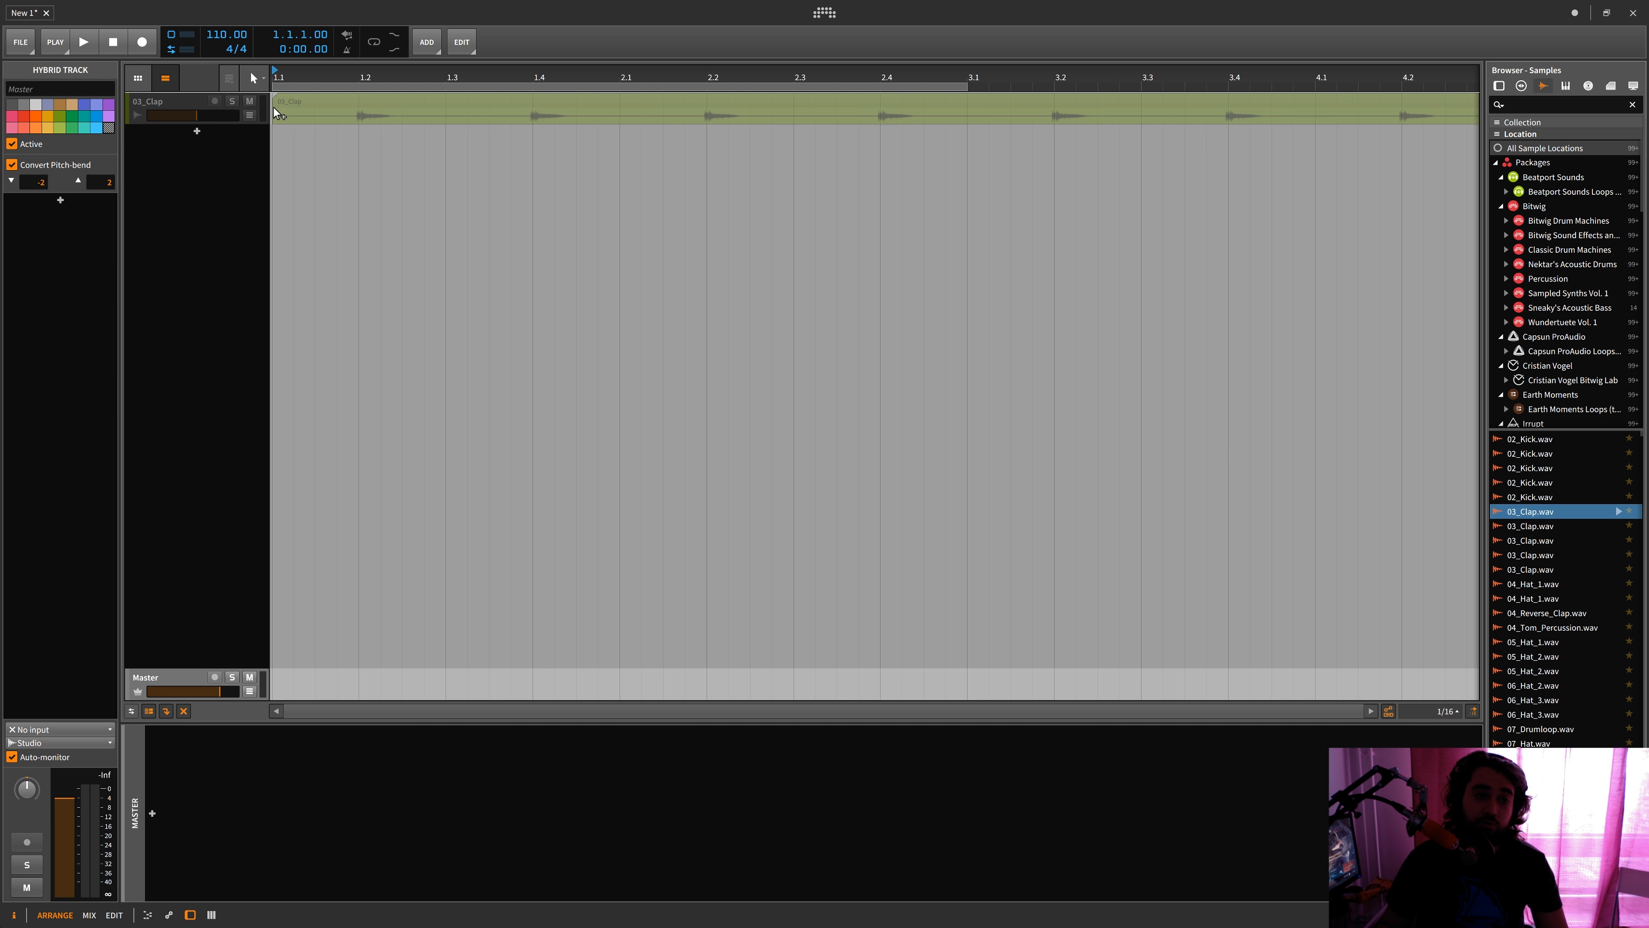
scroll(974, 84, down, 3)
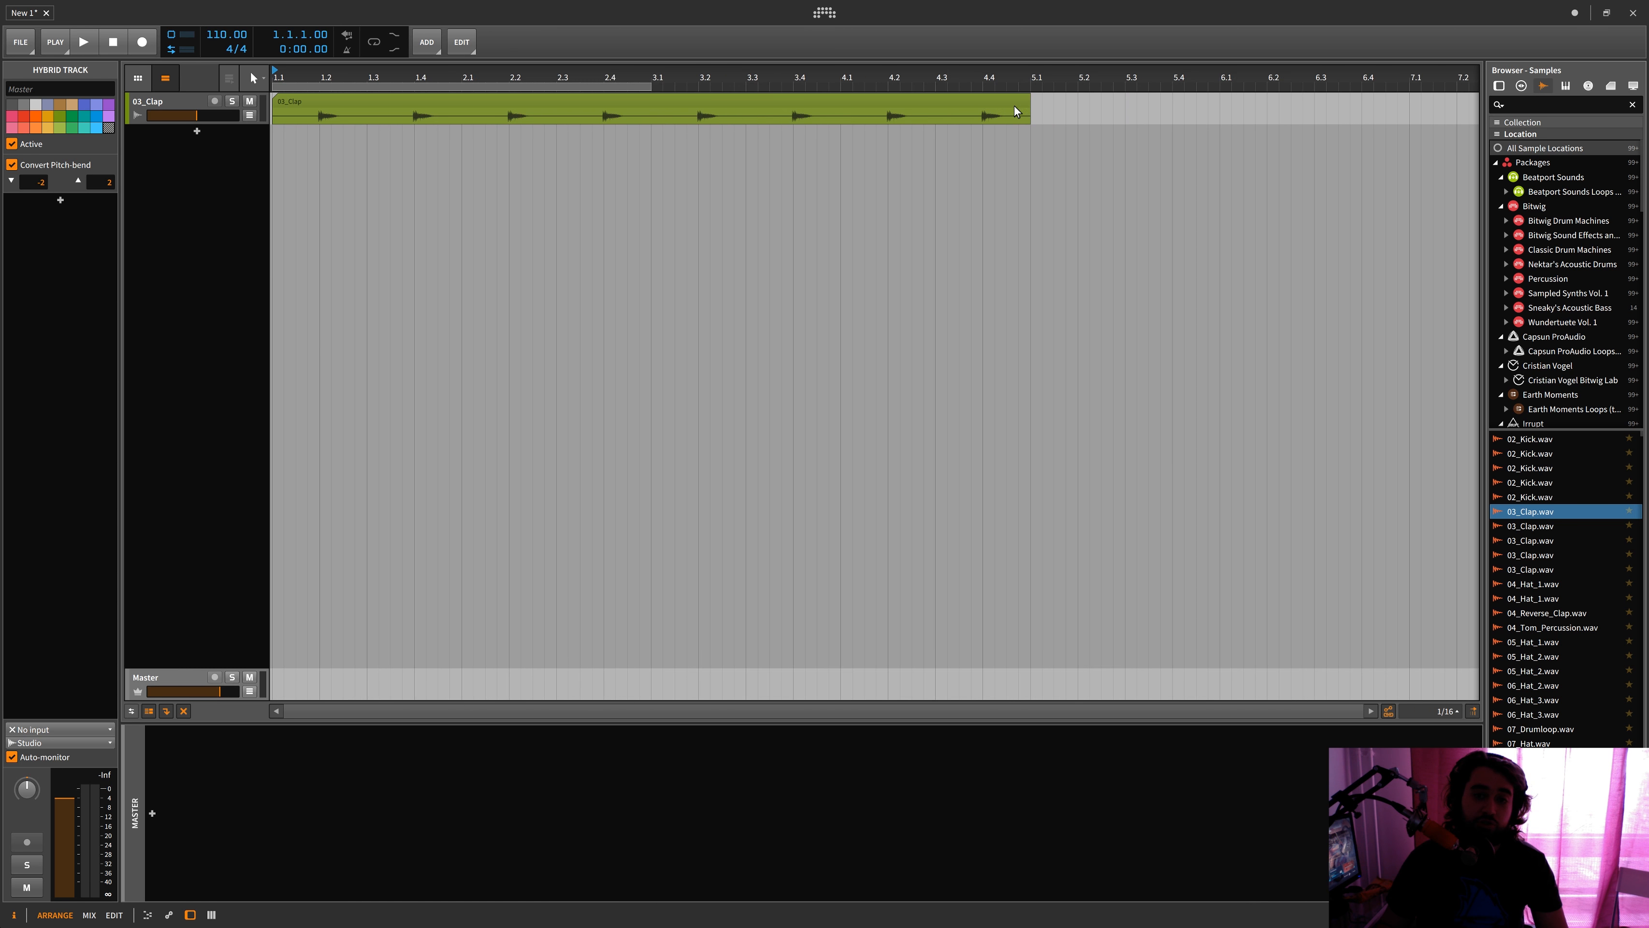
Give the 03_Clap clip a fade-out with a length of 2.3.3.00
click(1030, 115)
drag(1026, 111, 470, 91)
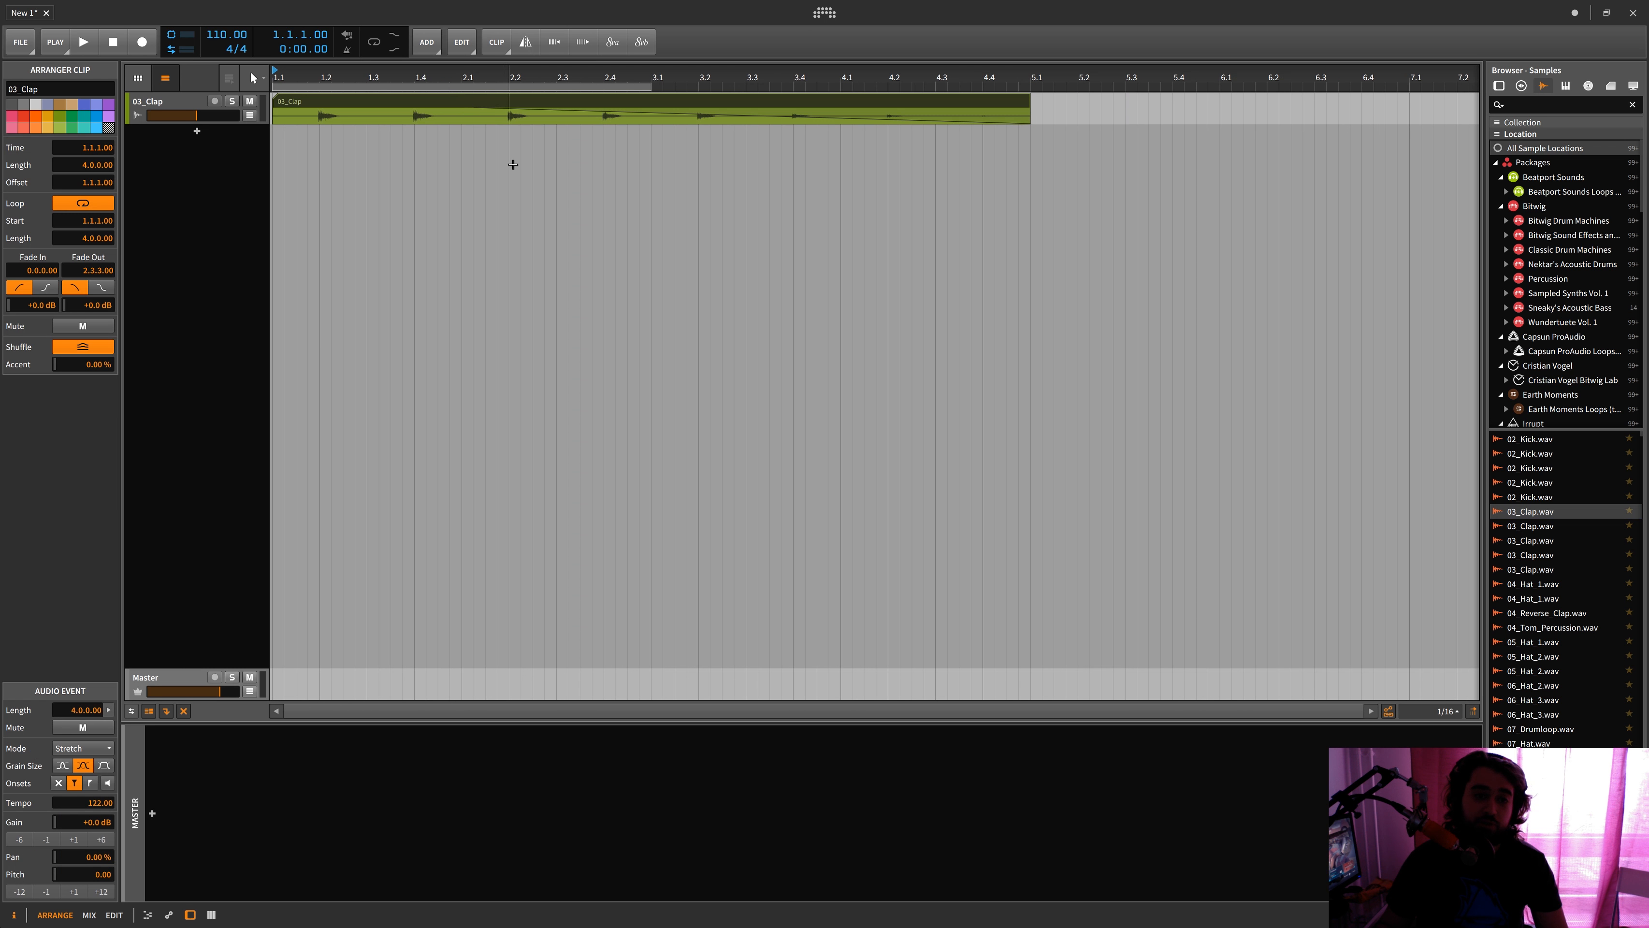
click(501, 159)
Make the 03_Clap track taller, then give its clip a 1.0.1.00 fade-in and a -14.4 dB fade-out curve
drag(215, 123, 214, 167)
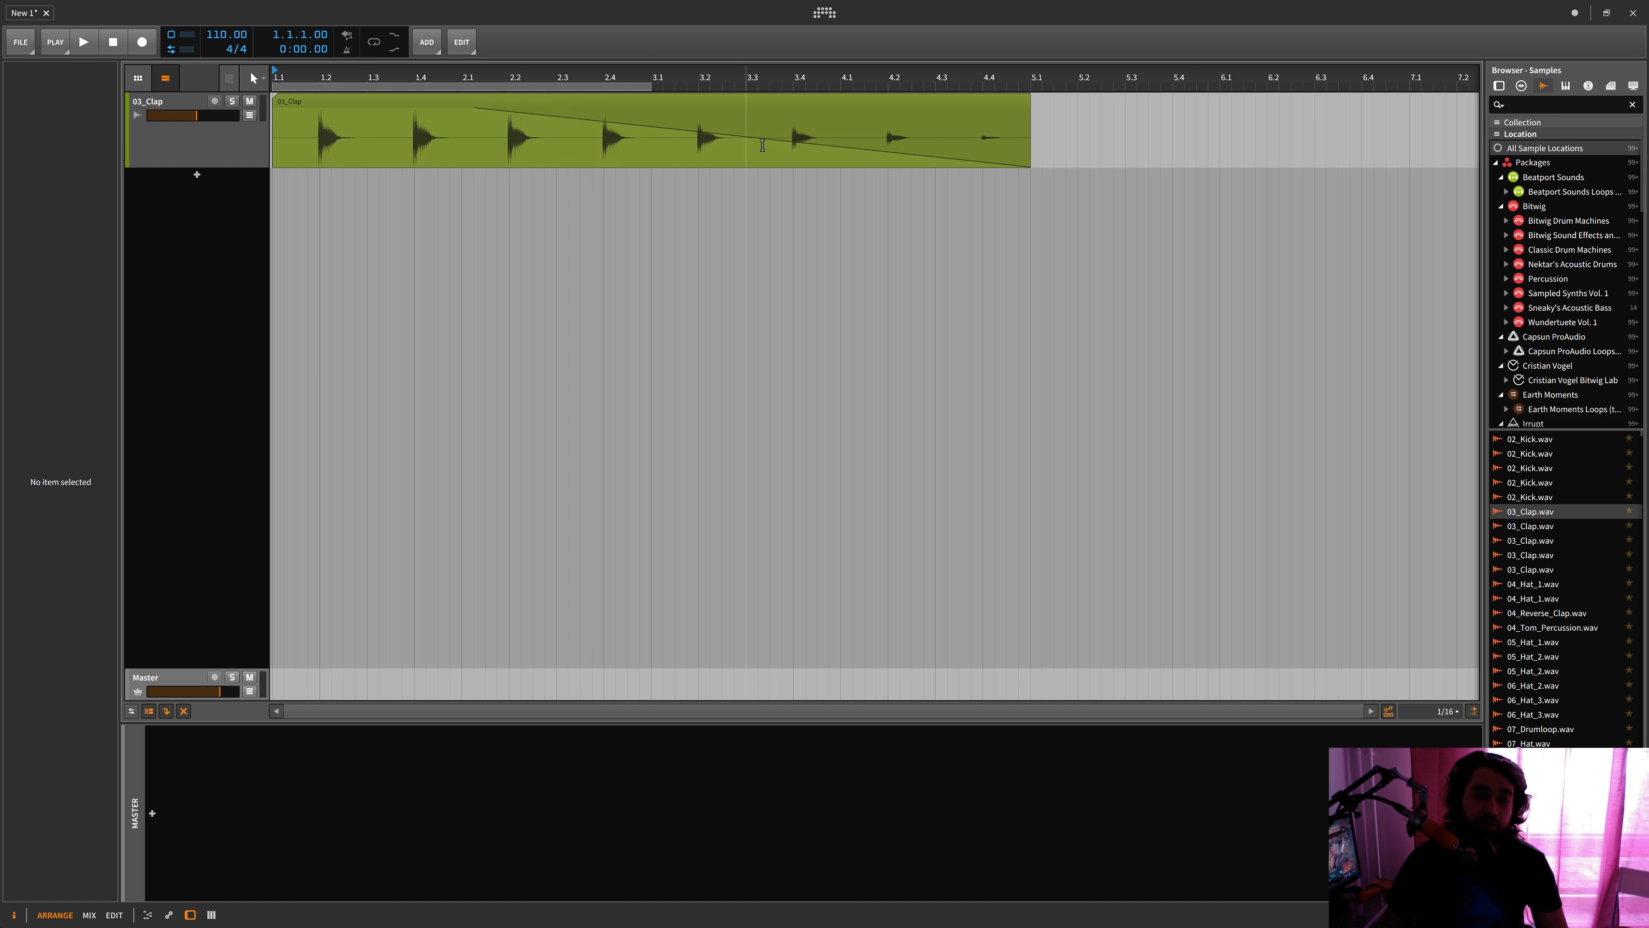
click(450, 108)
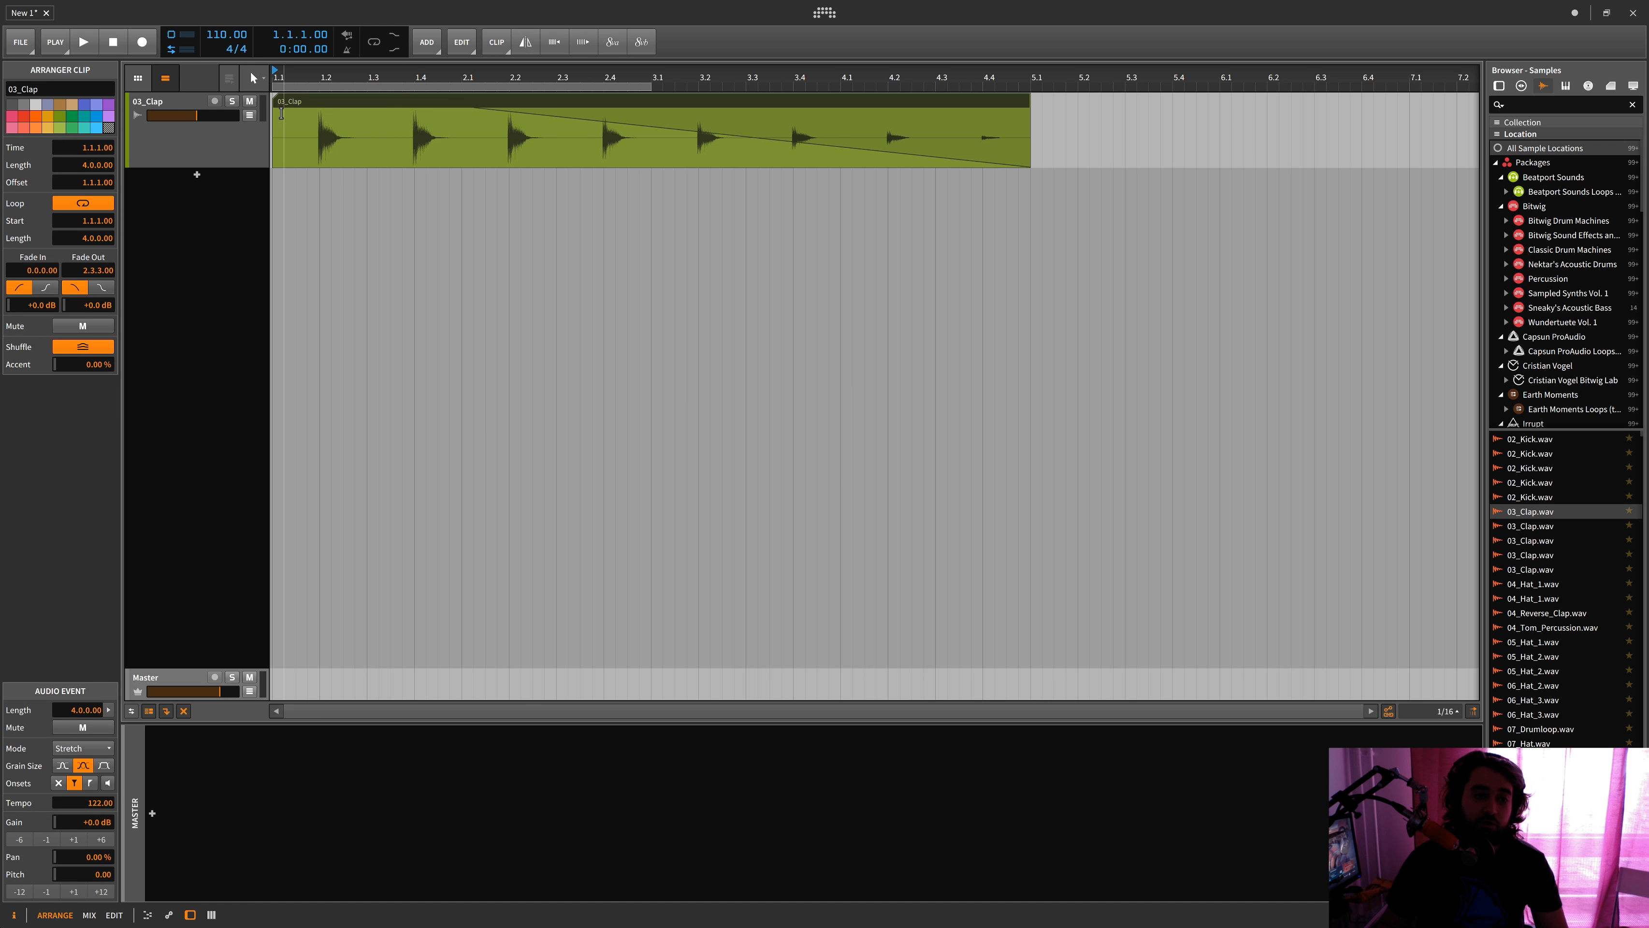
drag(274, 107, 624, 152)
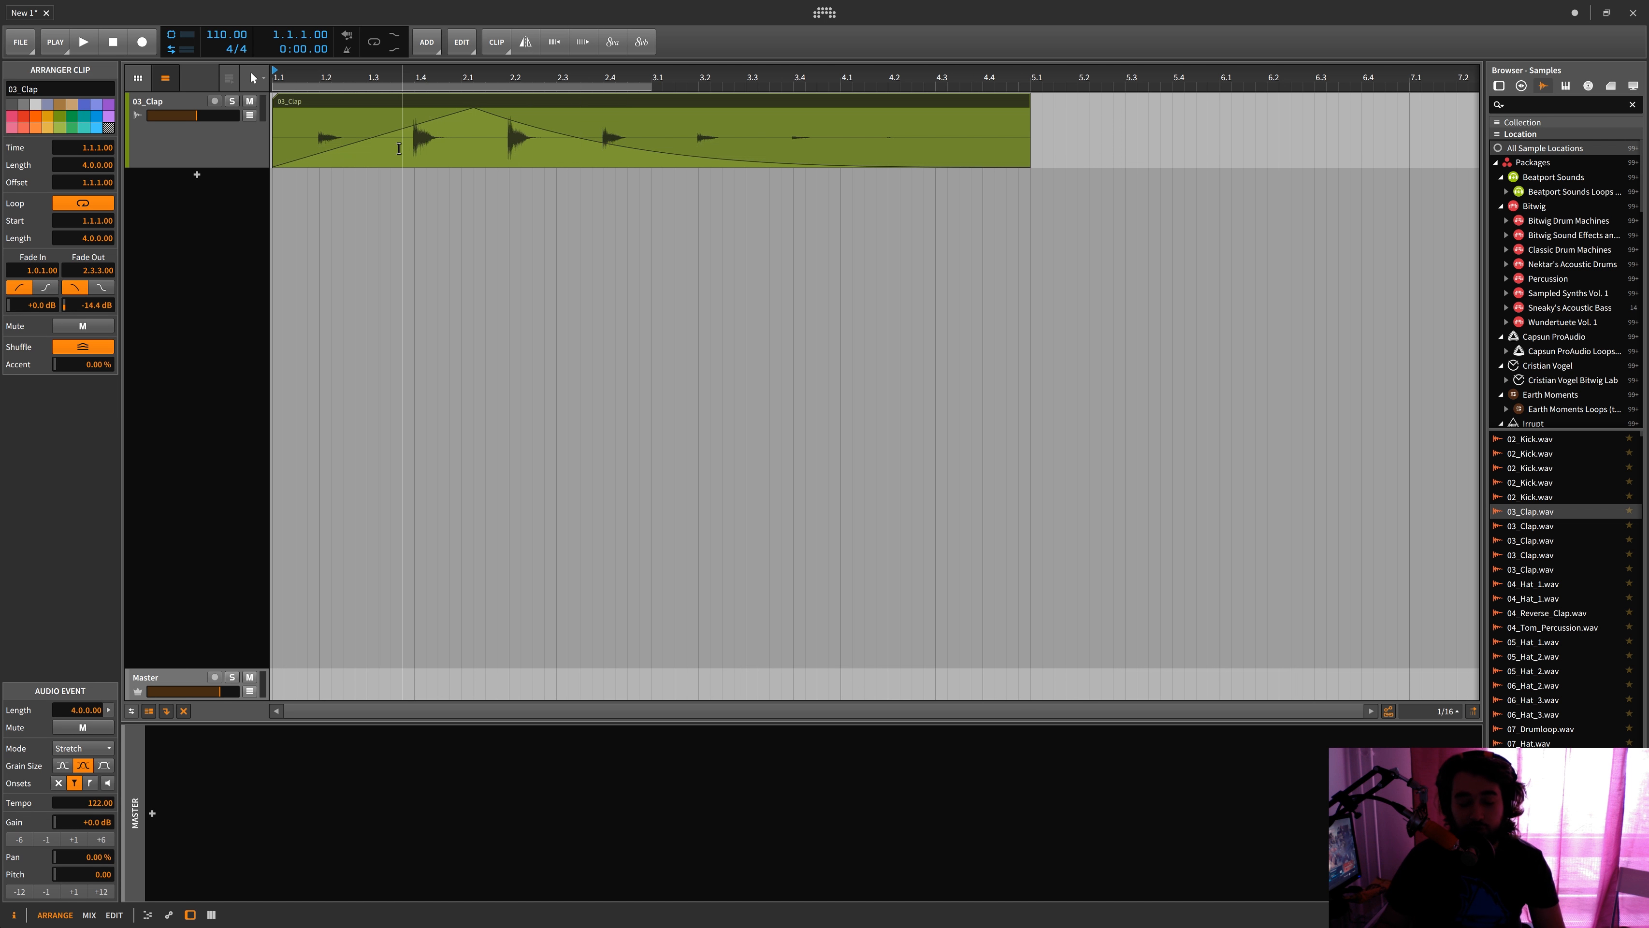
Open the 03_Clap clip in the full-size editor and display its gain expression
double_click(582, 106)
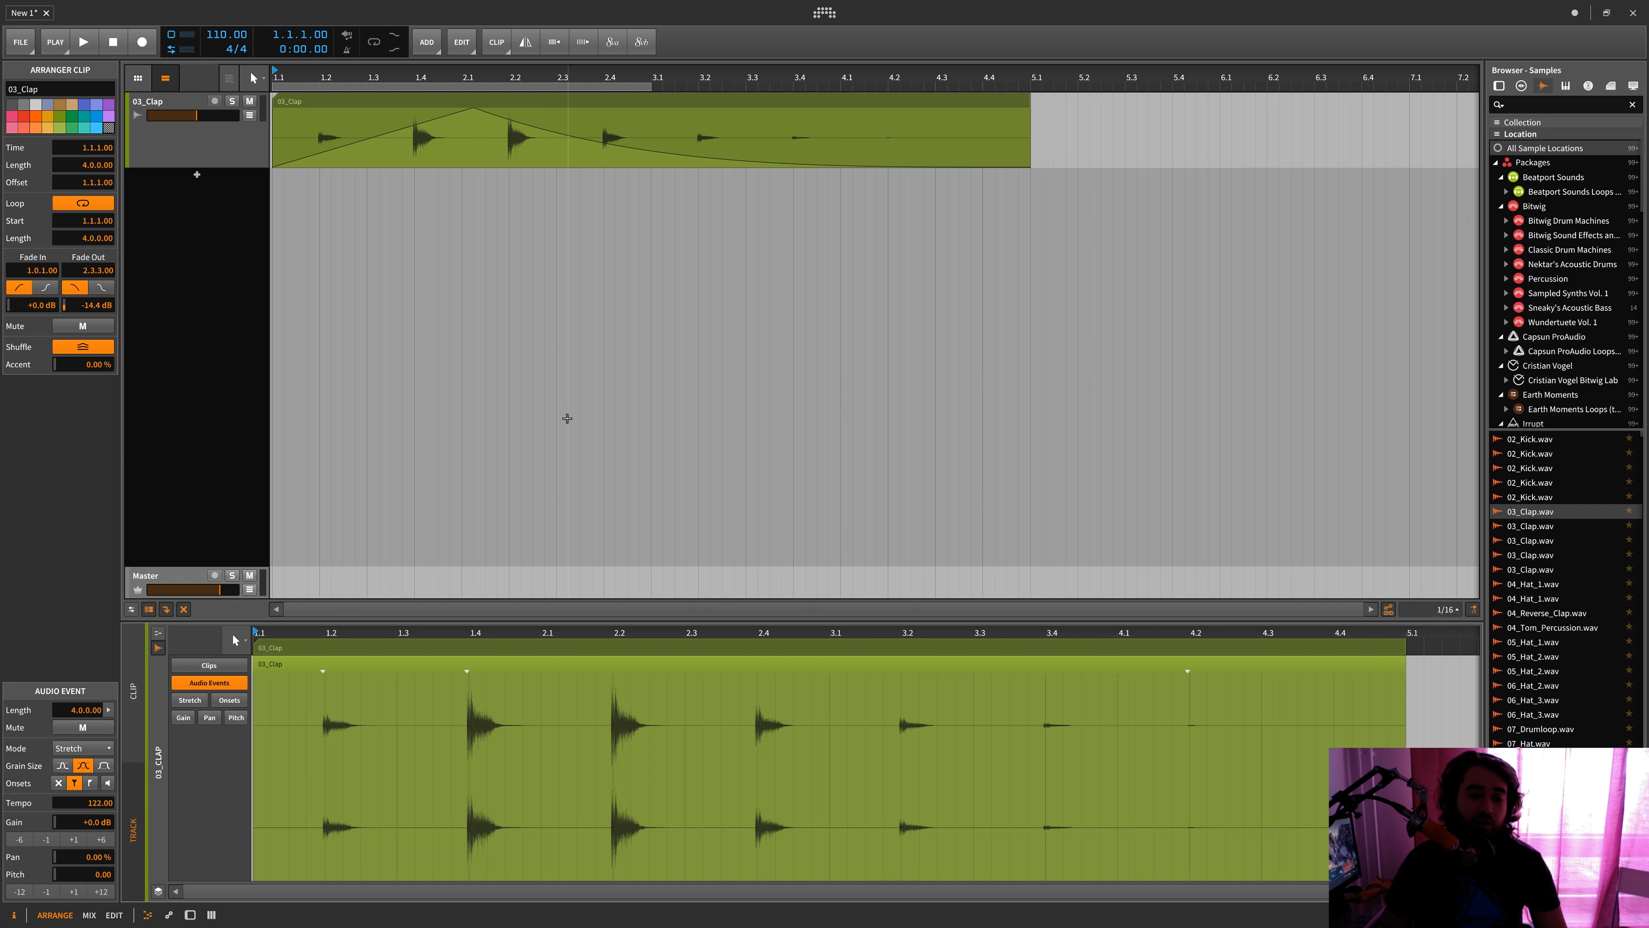
key(Tab)
click(187, 156)
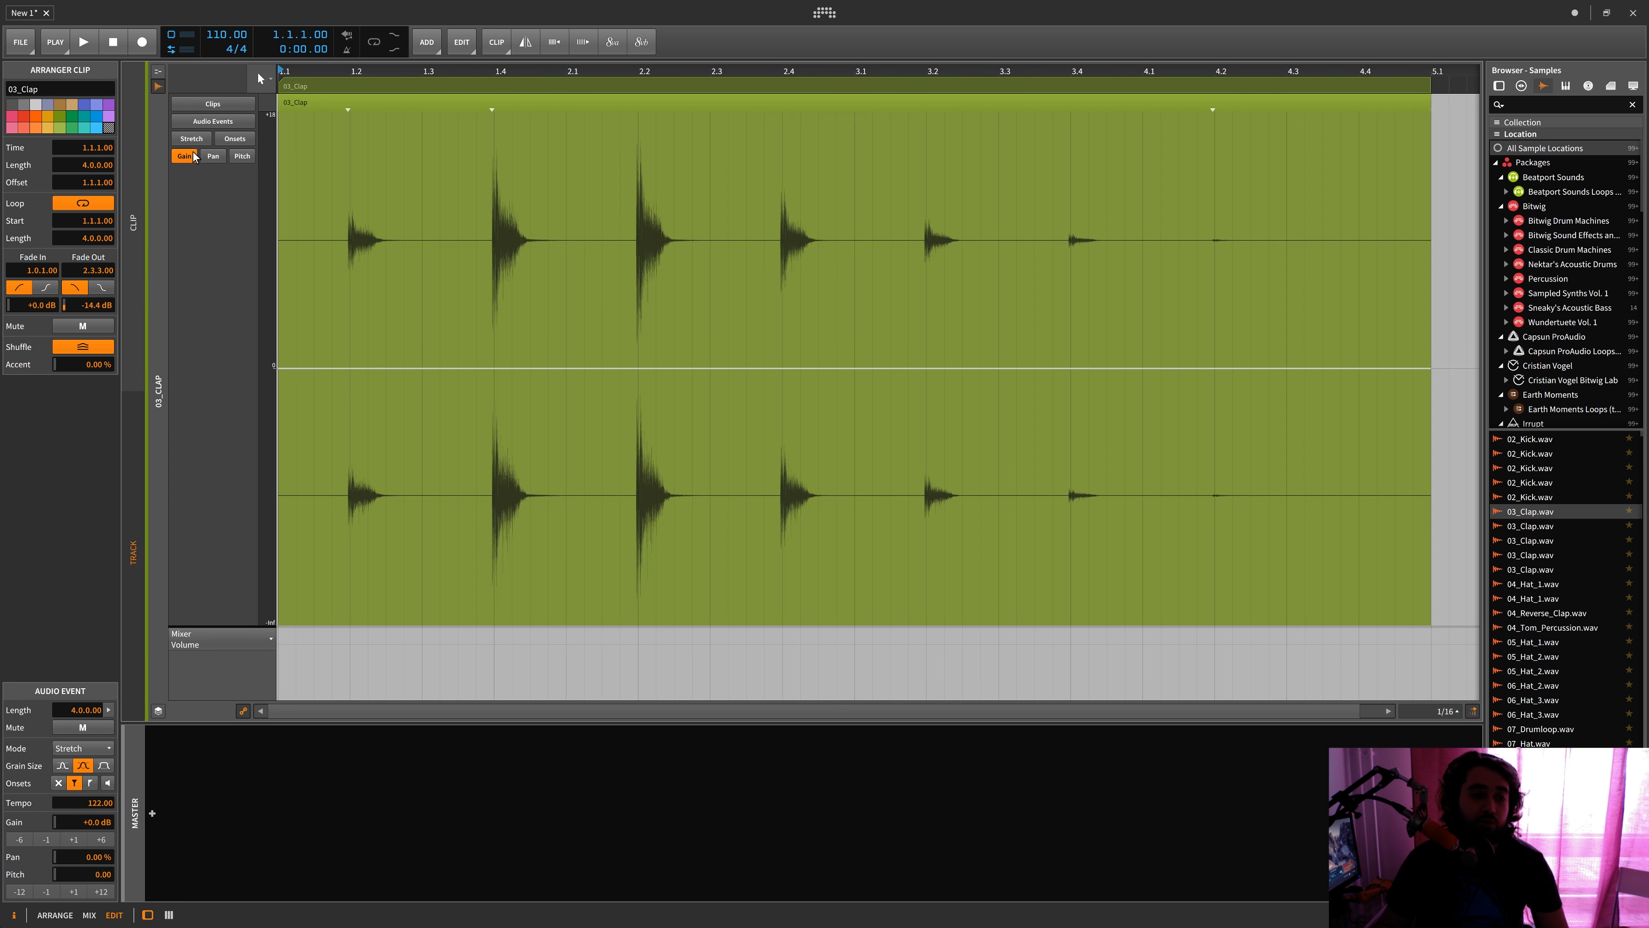
Add gain points around the first clap hit and shape them into a curved boost peaking at the hit
drag(309, 74, 338, 104)
click(350, 368)
click(404, 368)
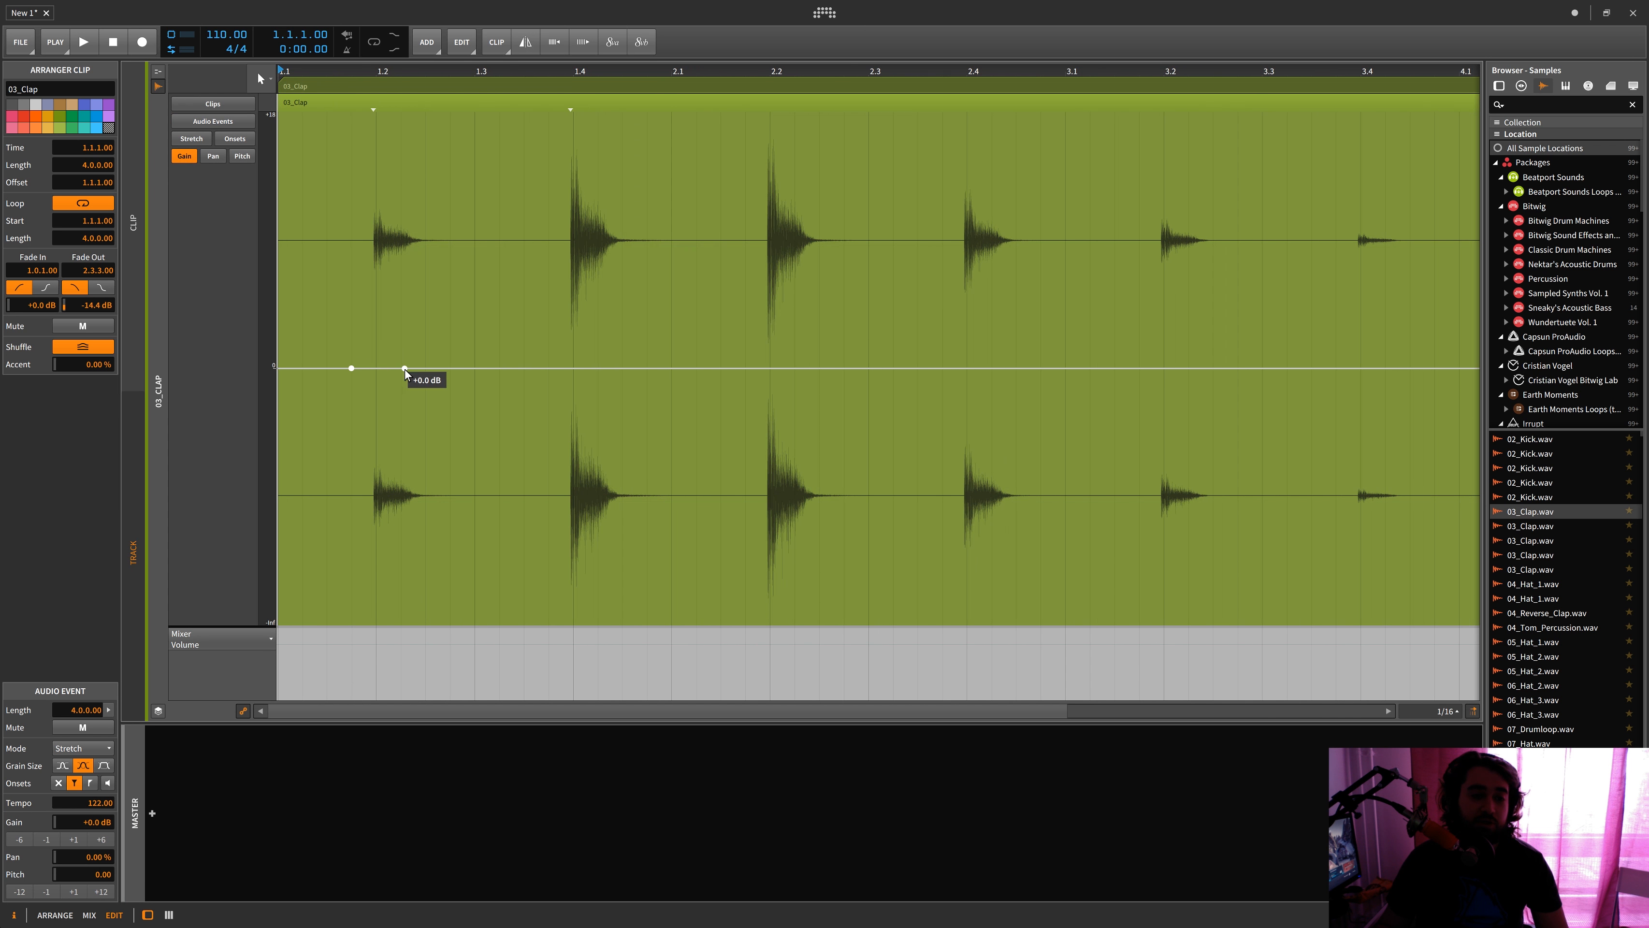
drag(375, 368, 436, 300)
Add gain points around the second clap hit and pull the middle one down into a small dip
click(549, 367)
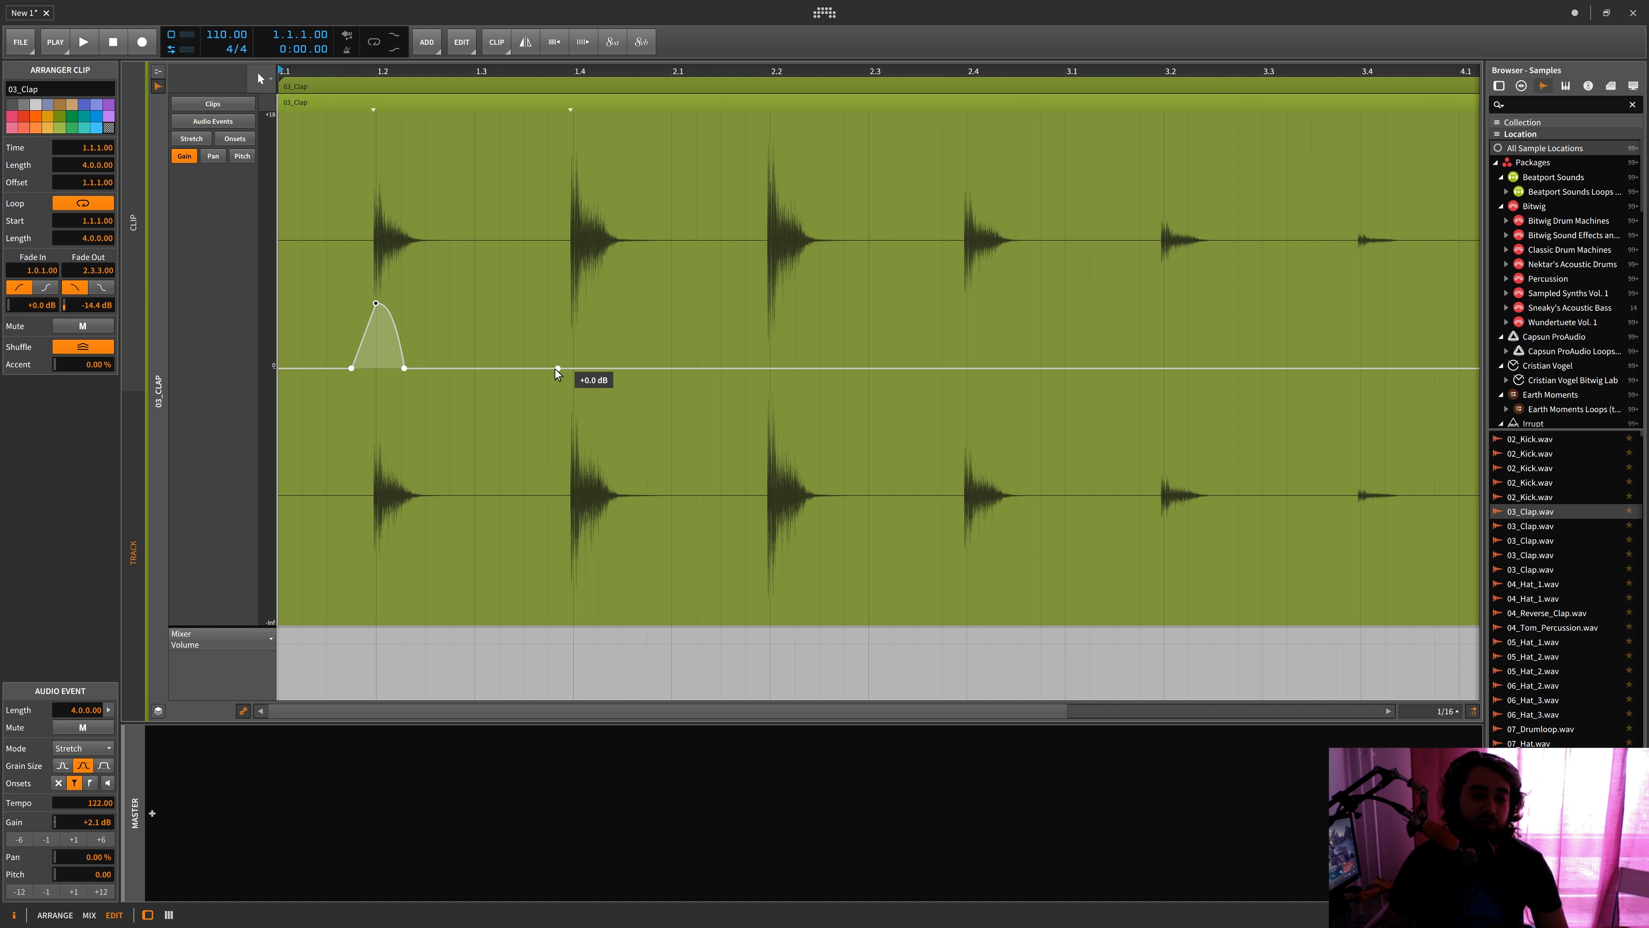
click(606, 368)
drag(573, 368, 573, 394)
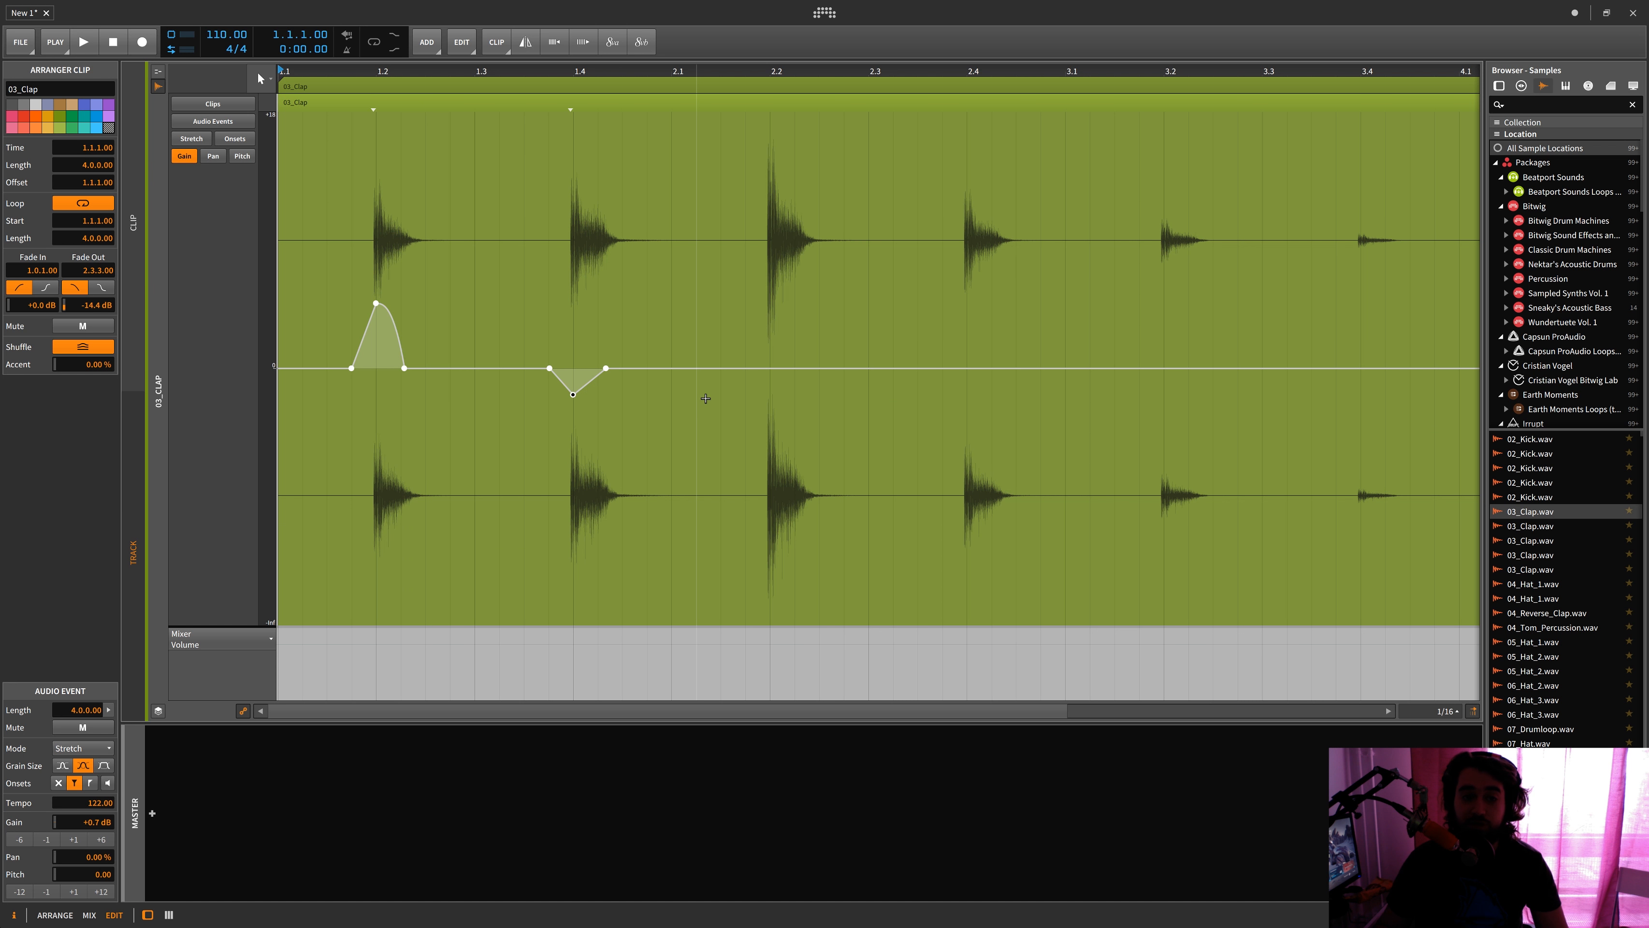
Compare the Arrange and Edit layouts, finishing in the Arrange layout
key(alt+1)
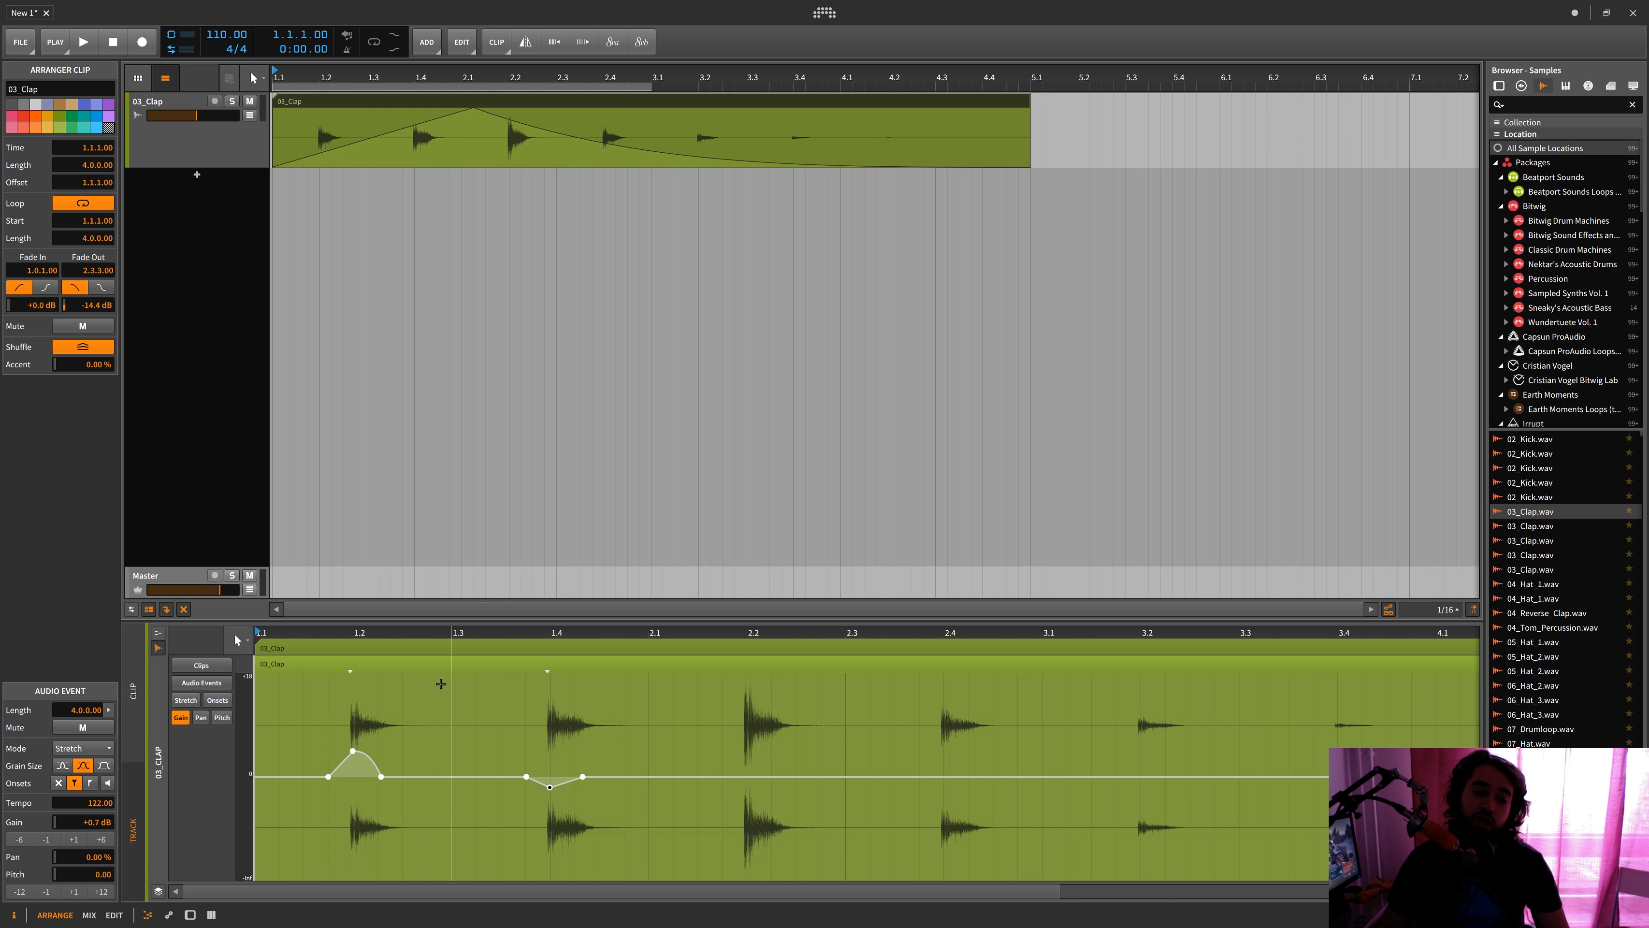
key(alt+3)
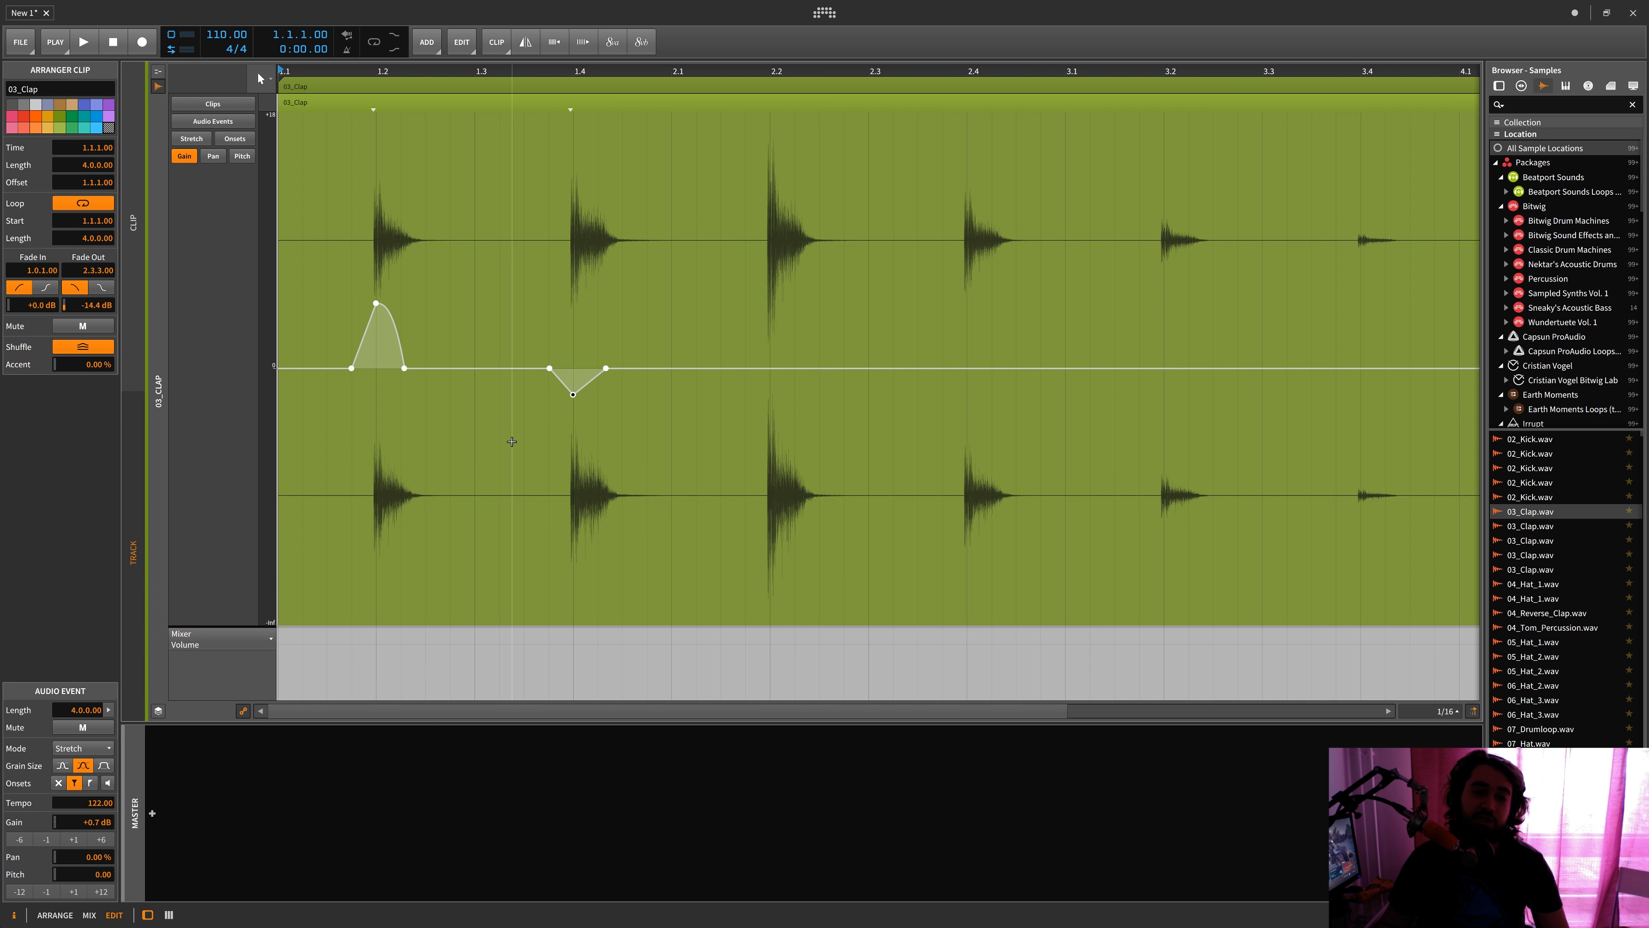
key(alt+1)
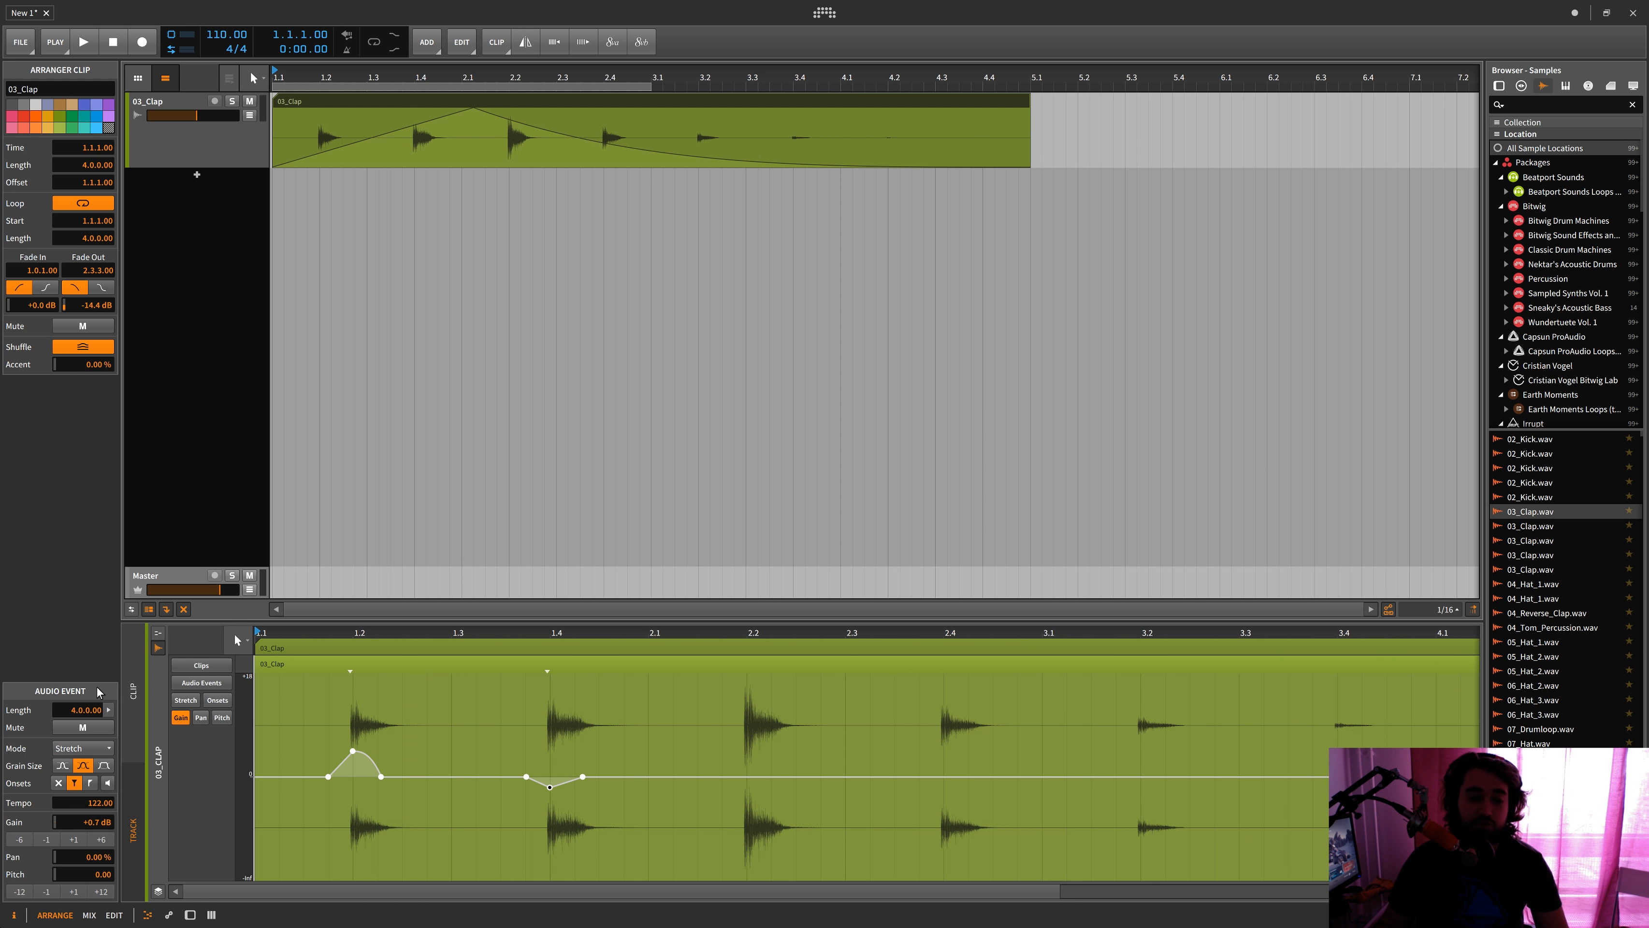
Search the devices for "amp" and insert the Amp effect on the master track
click(260, 461)
double_click(408, 801)
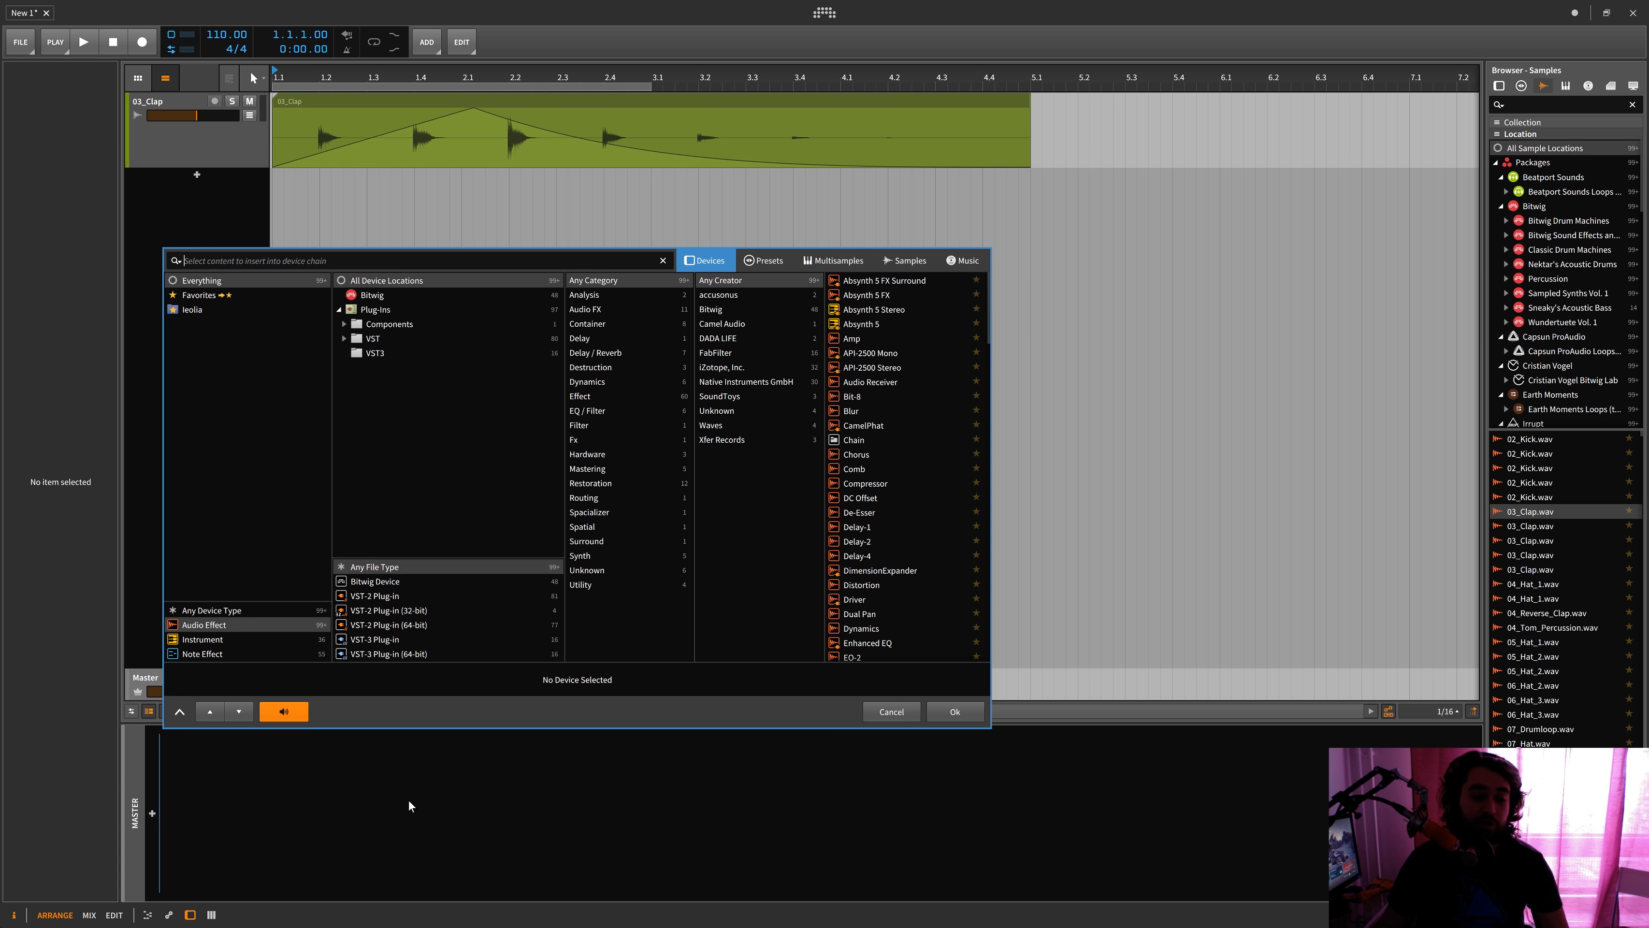
key(Escape)
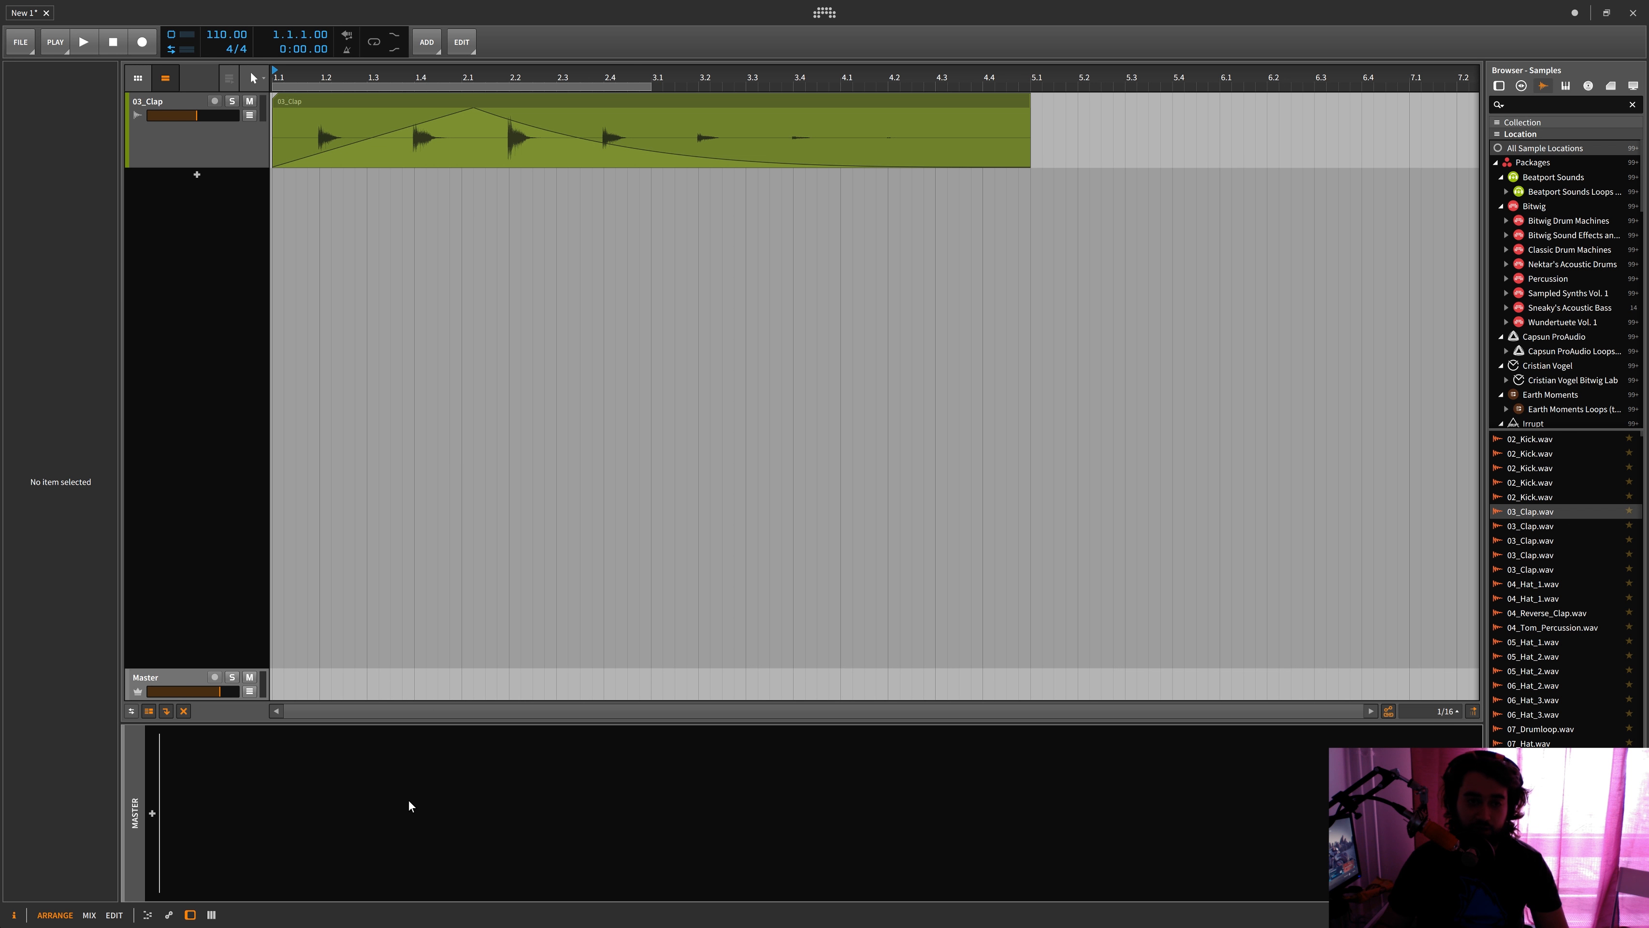
double_click(409, 801)
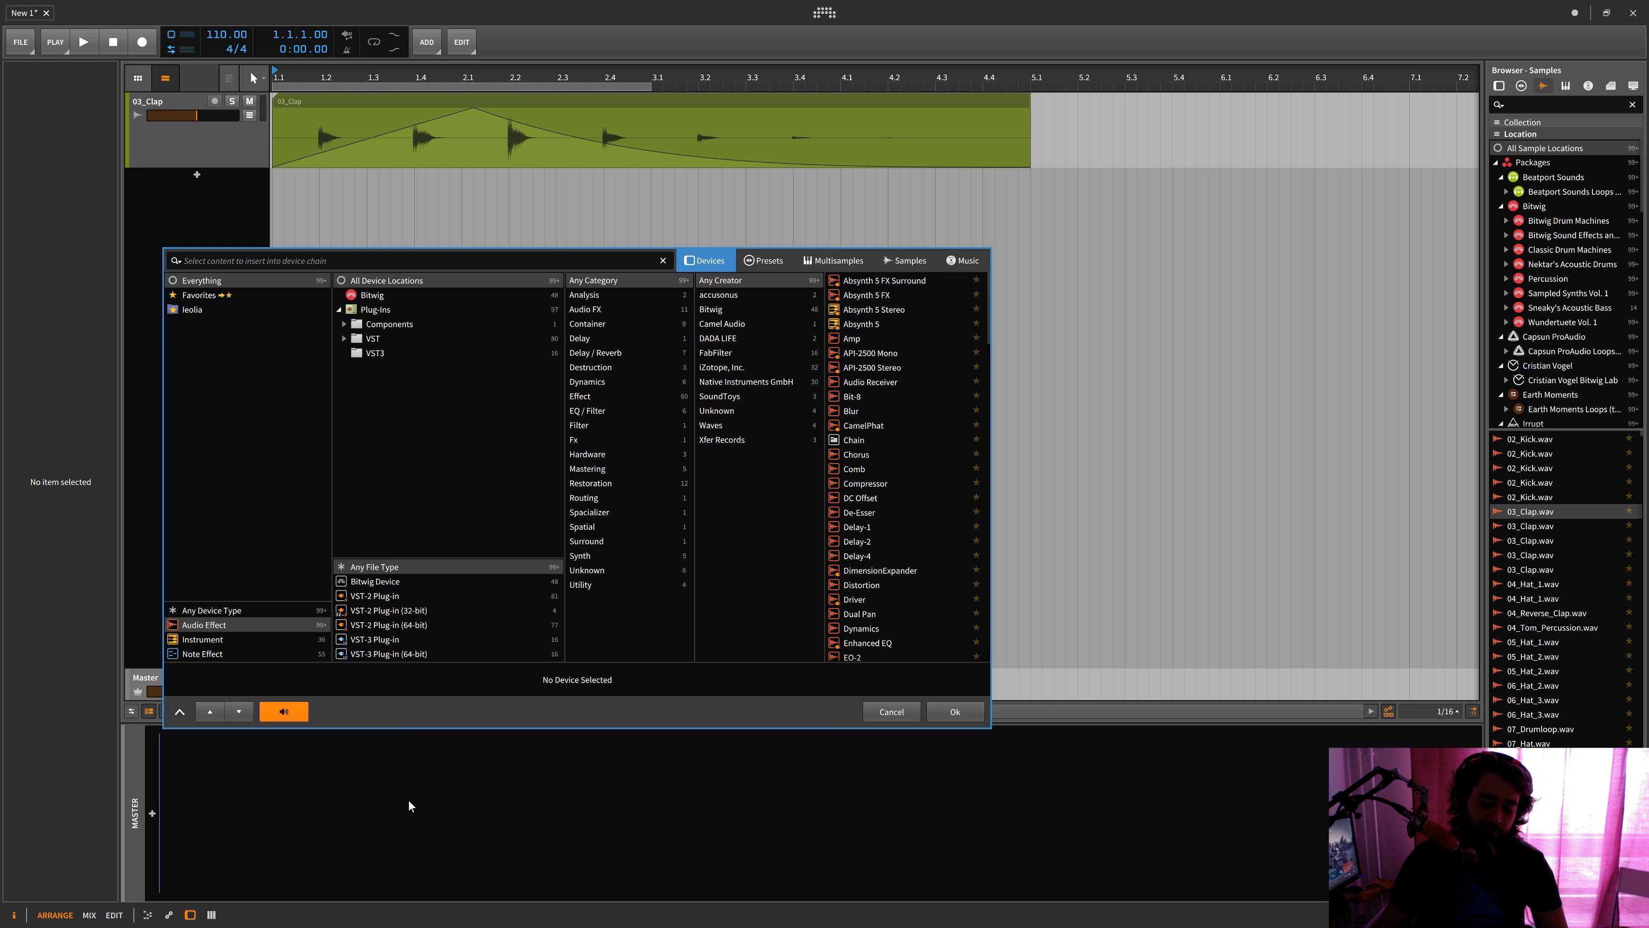
text(amp)
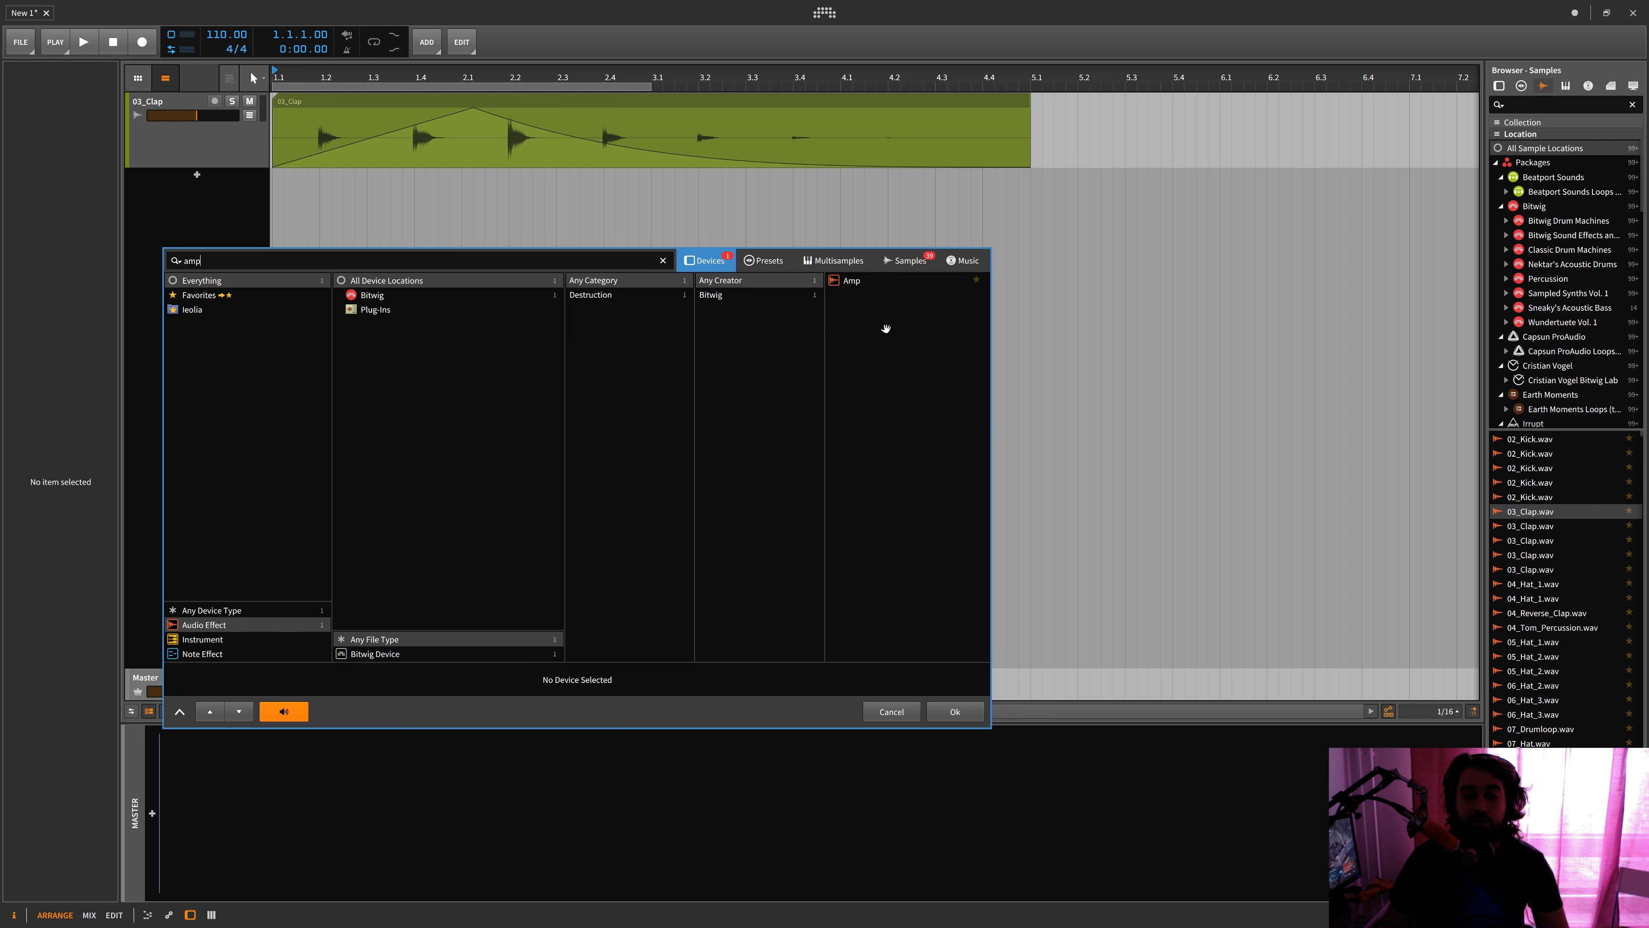
click(862, 280)
click(952, 713)
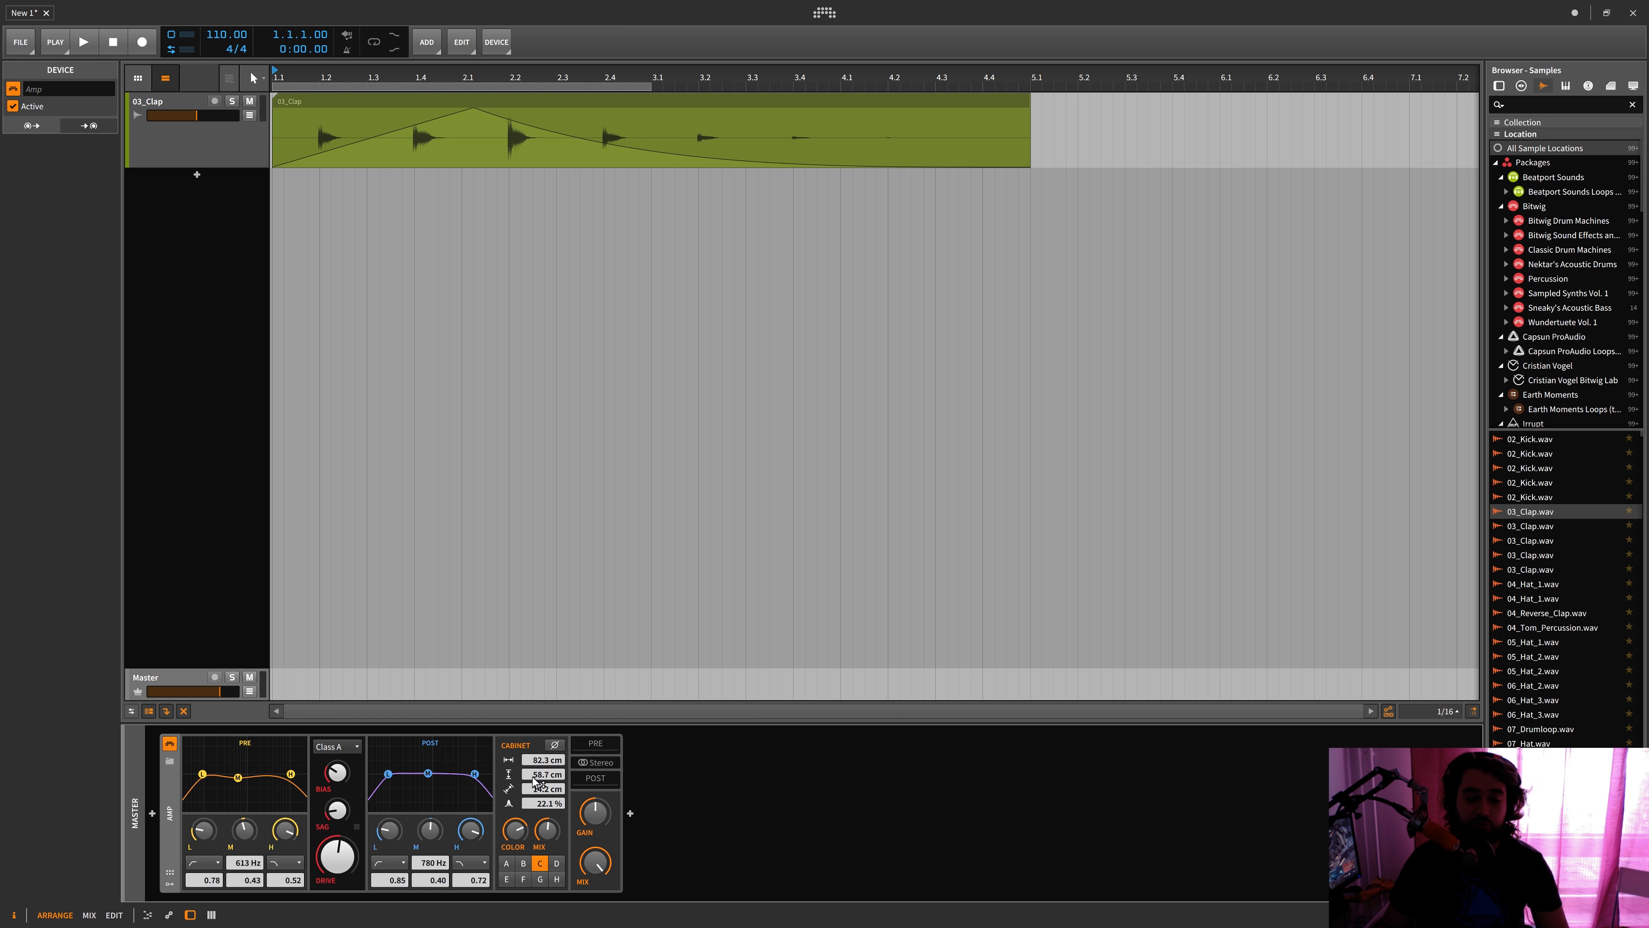
Browse the presets available for the Amp device, then close the browser without choosing one
click(171, 765)
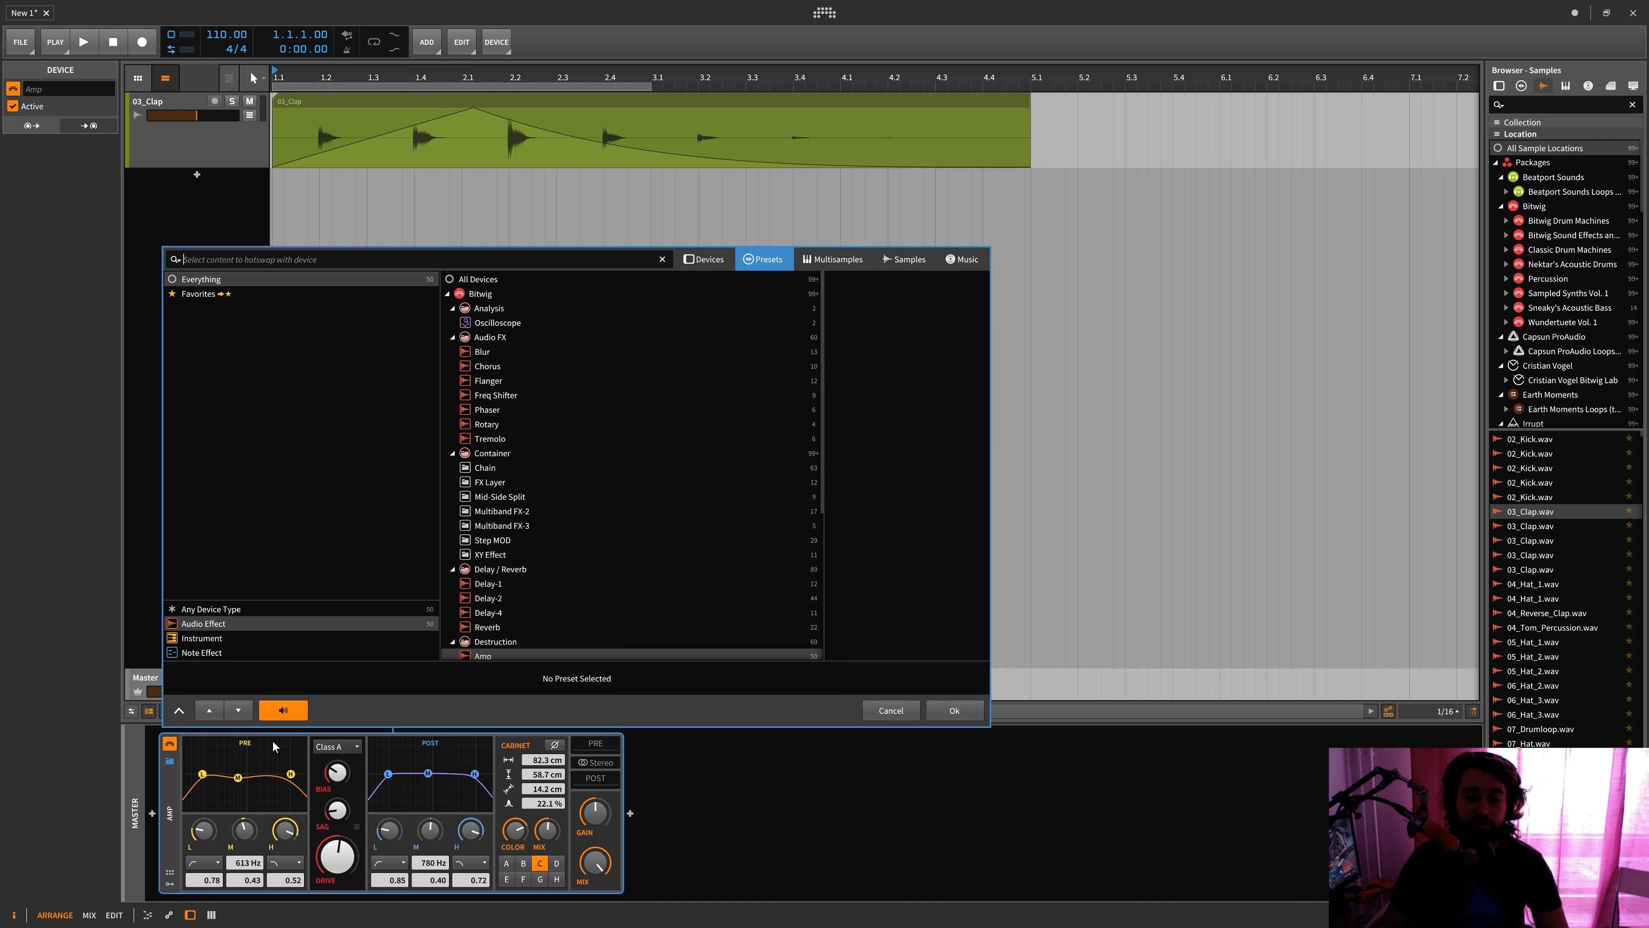
scroll(884, 612, down, 6)
click(953, 802)
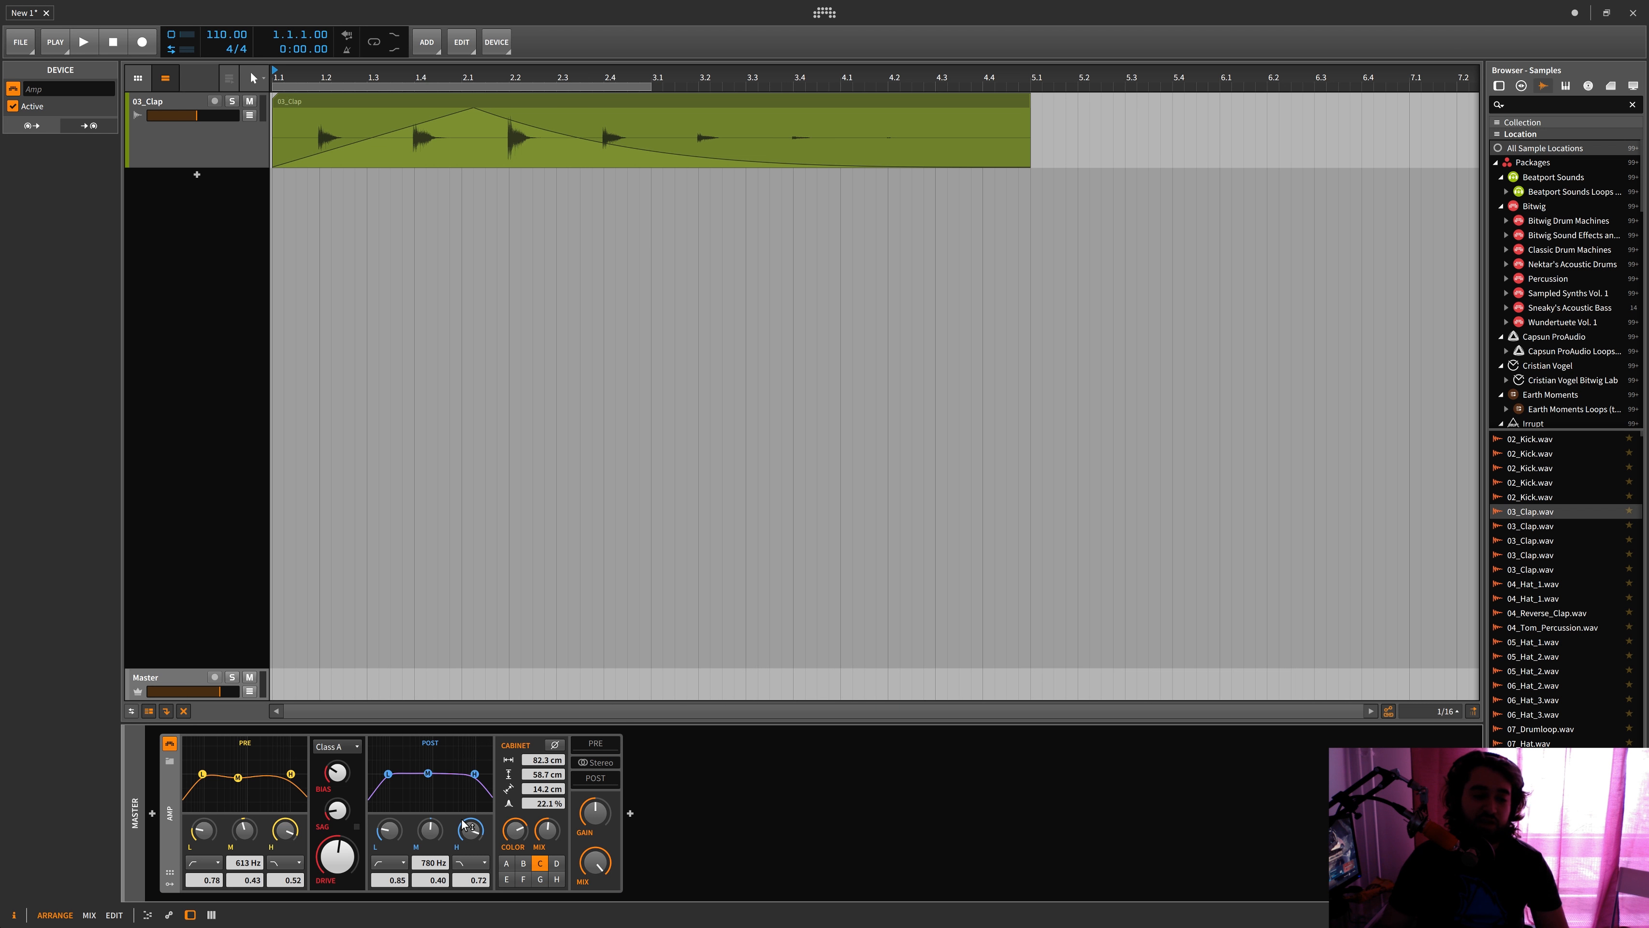
Show the Amp's modulator slots and examine the list of available modulators without inserting one
click(170, 885)
click(192, 767)
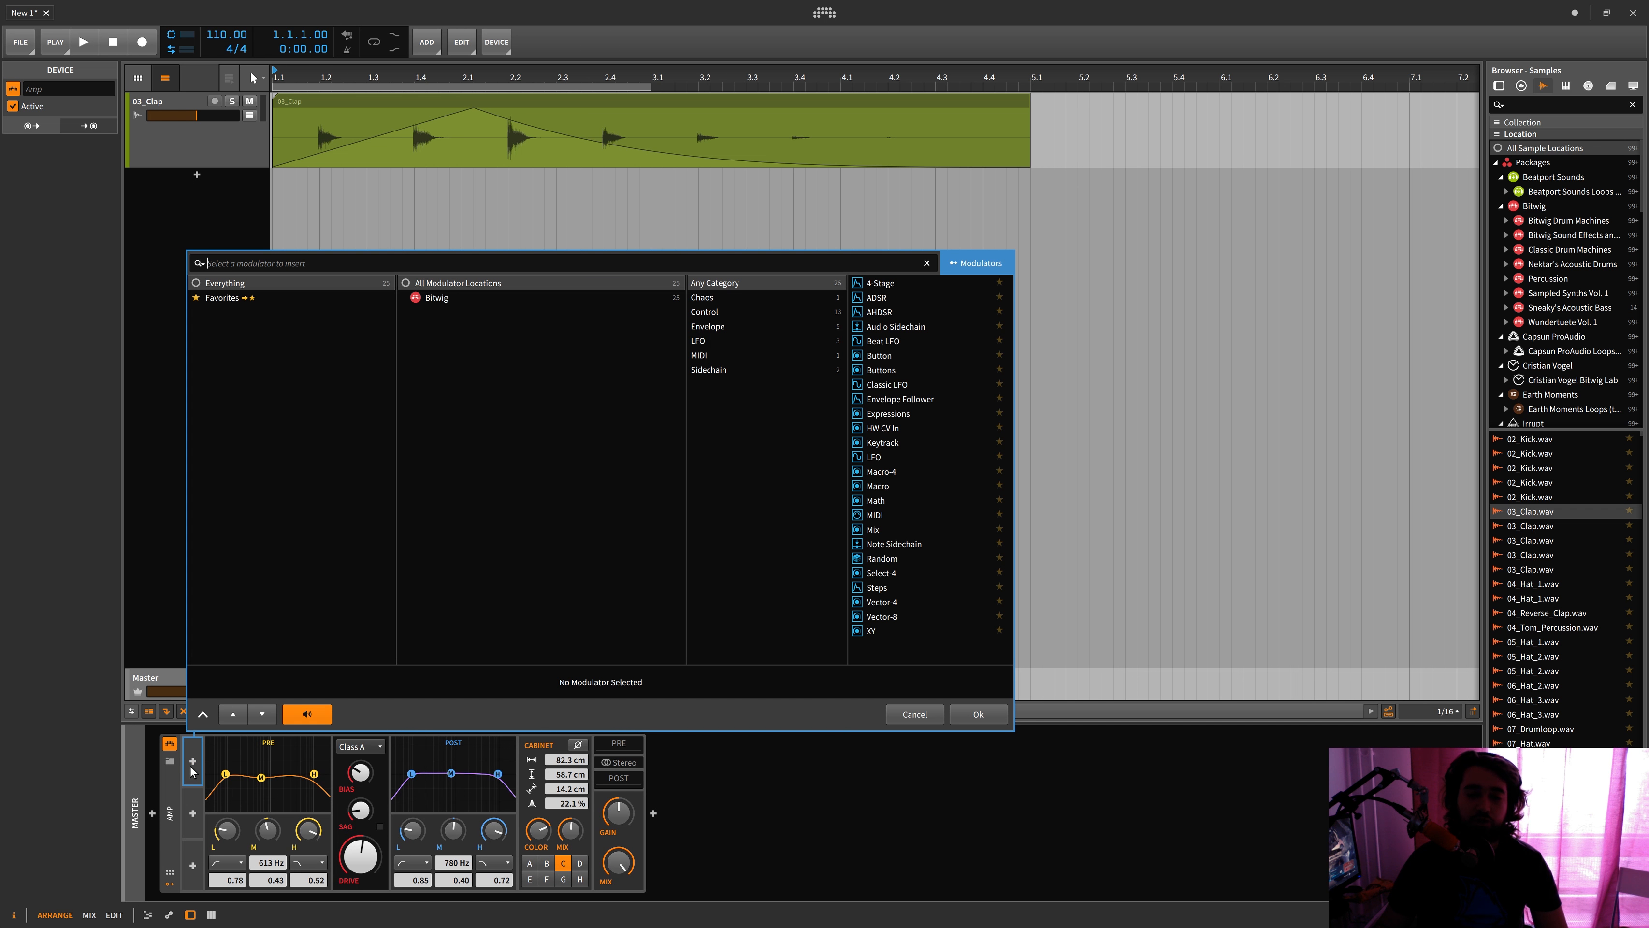
key(Escape)
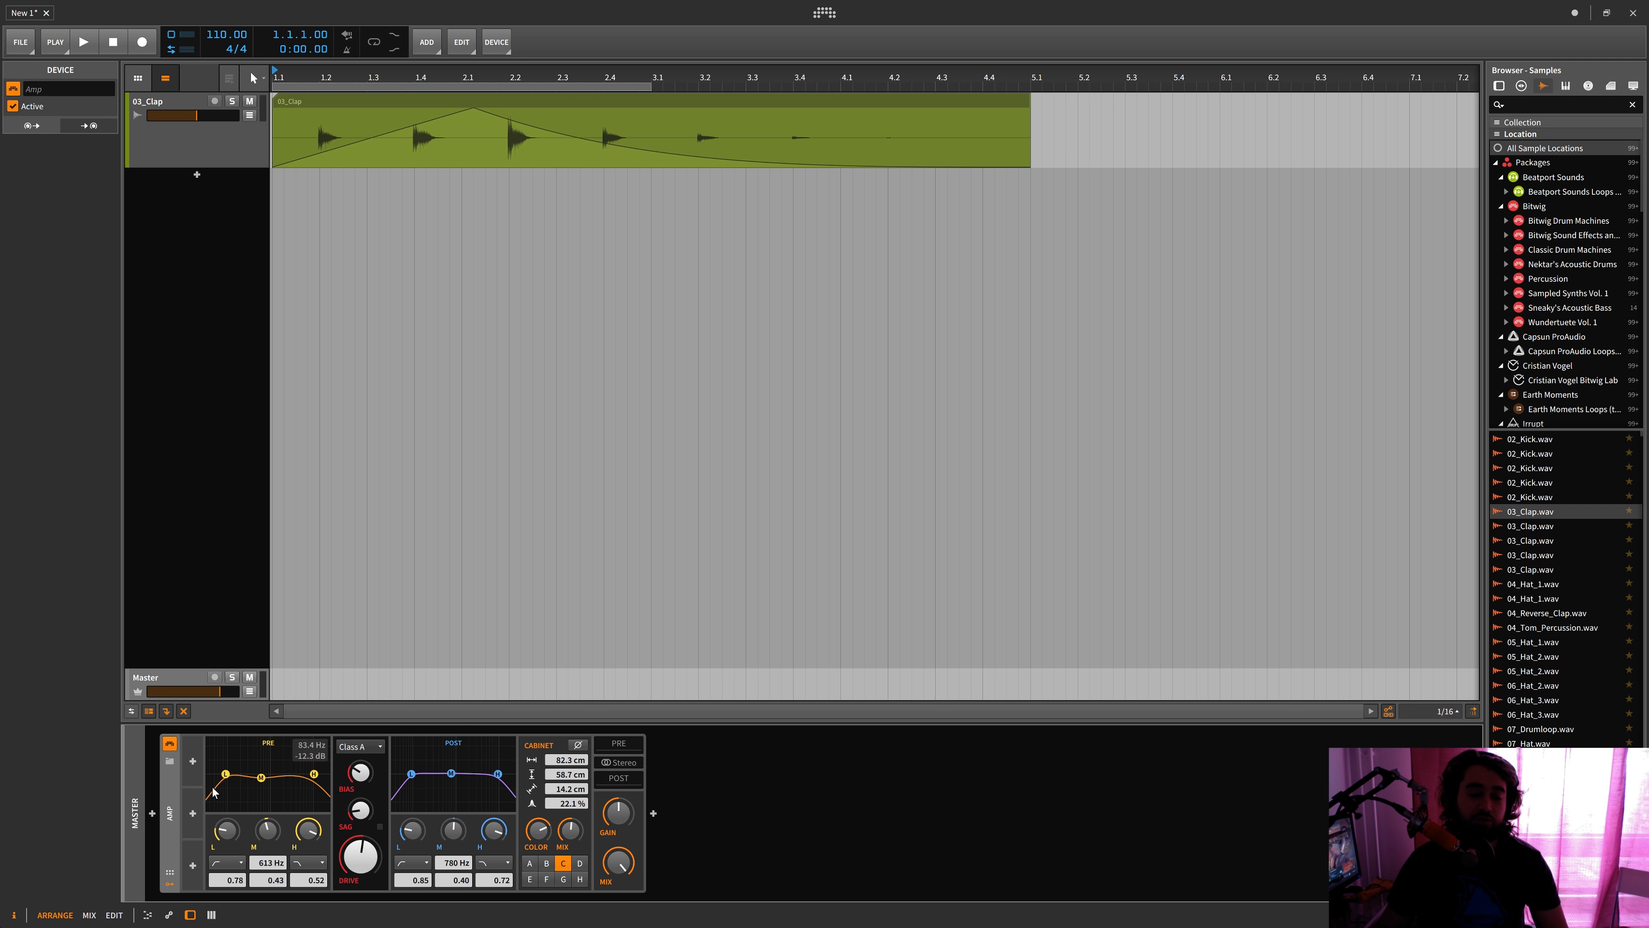
click(193, 762)
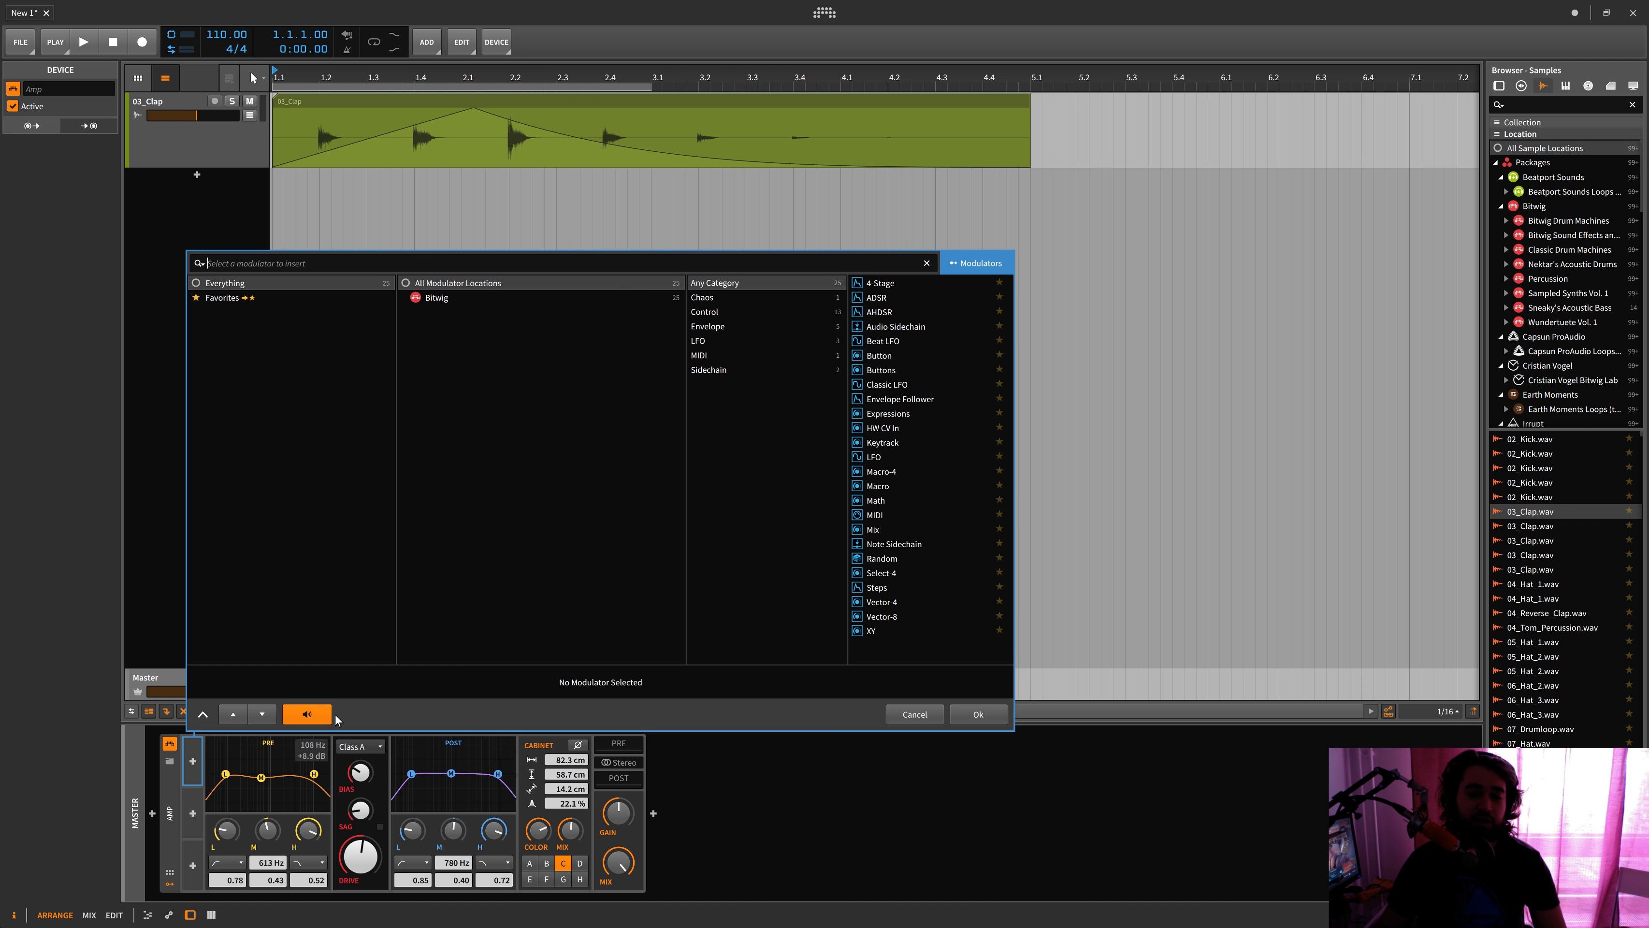
click(941, 286)
click(897, 616)
key(Escape)
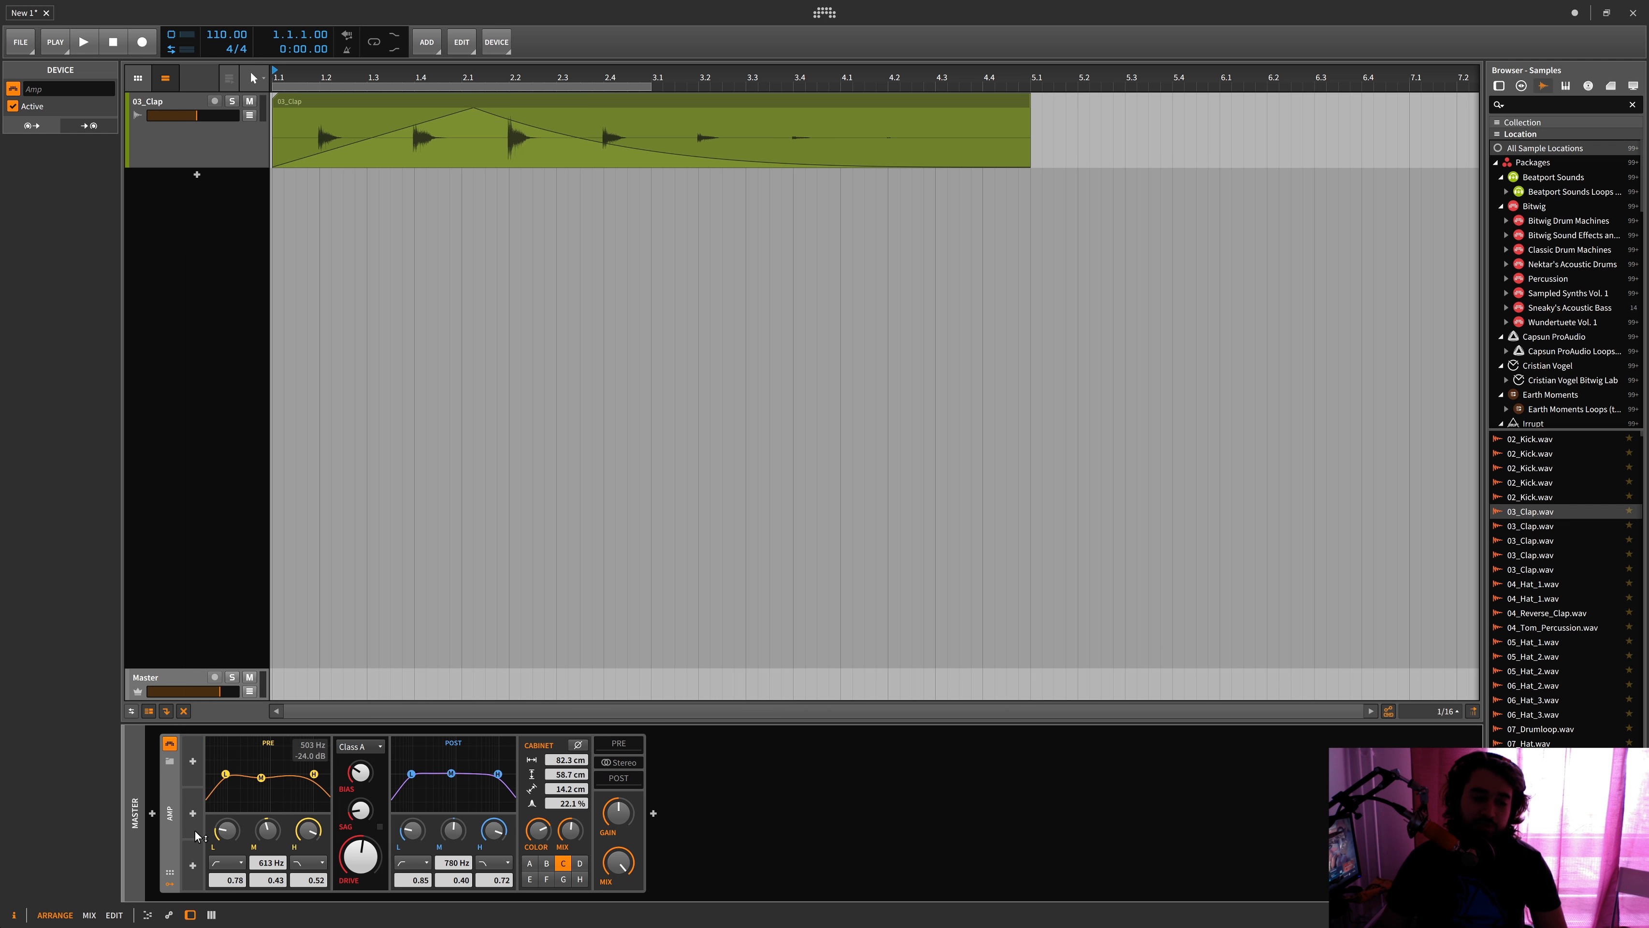
Replace the Amp on the master track with the Distortion device, searching for "distr"
key(Delete)
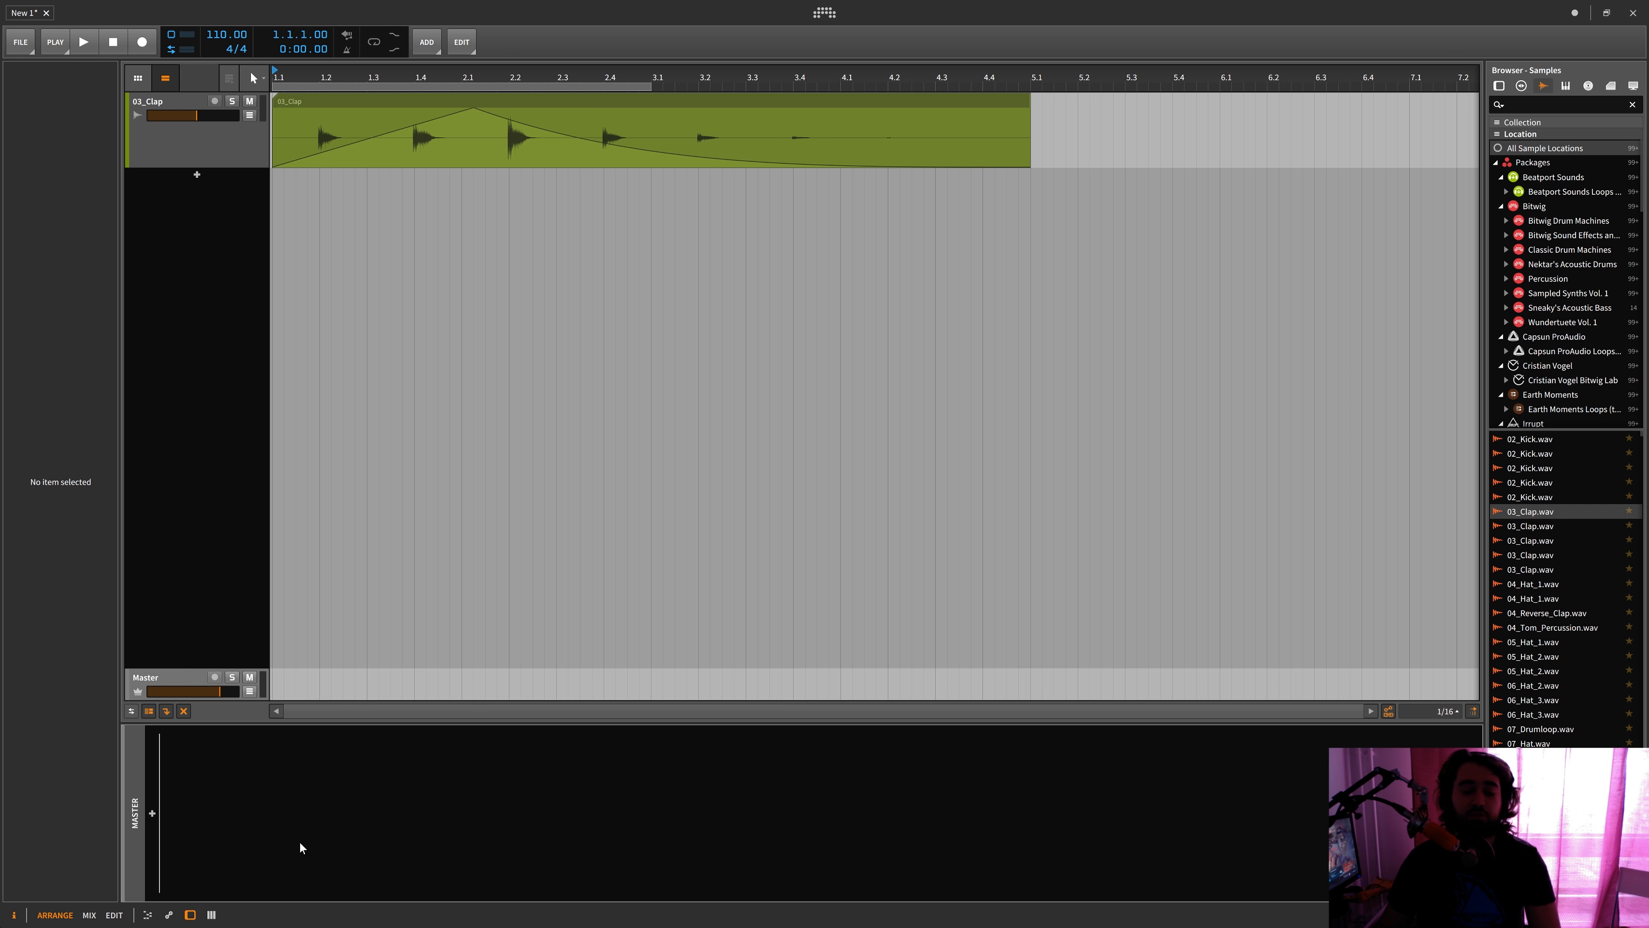
double_click(367, 835)
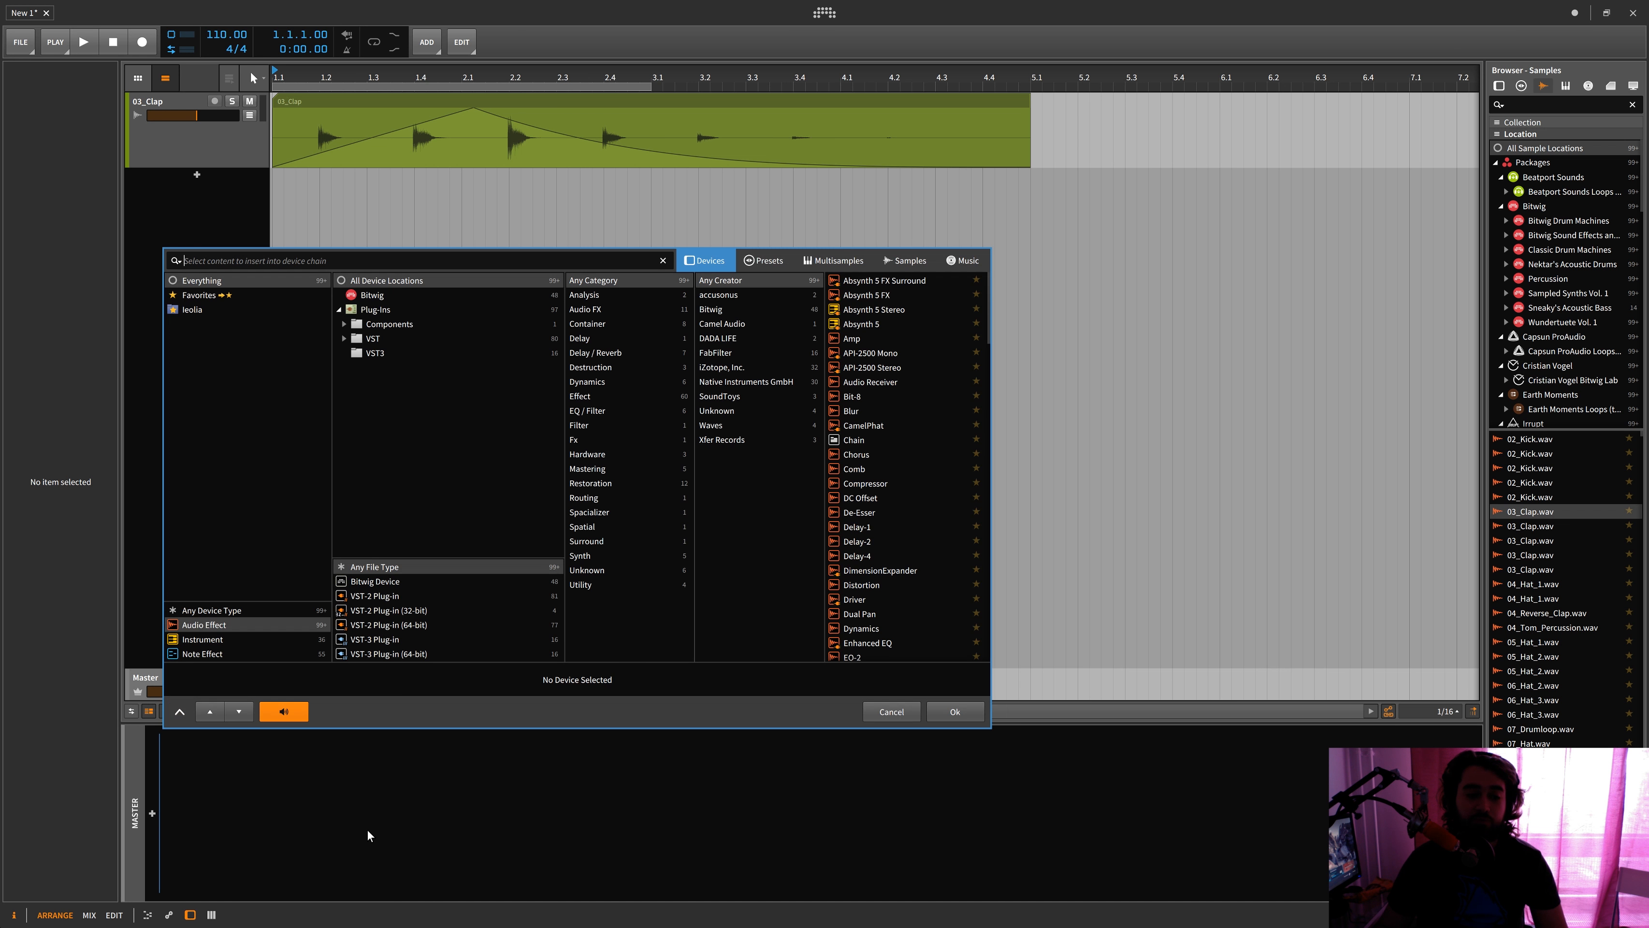
text(d)
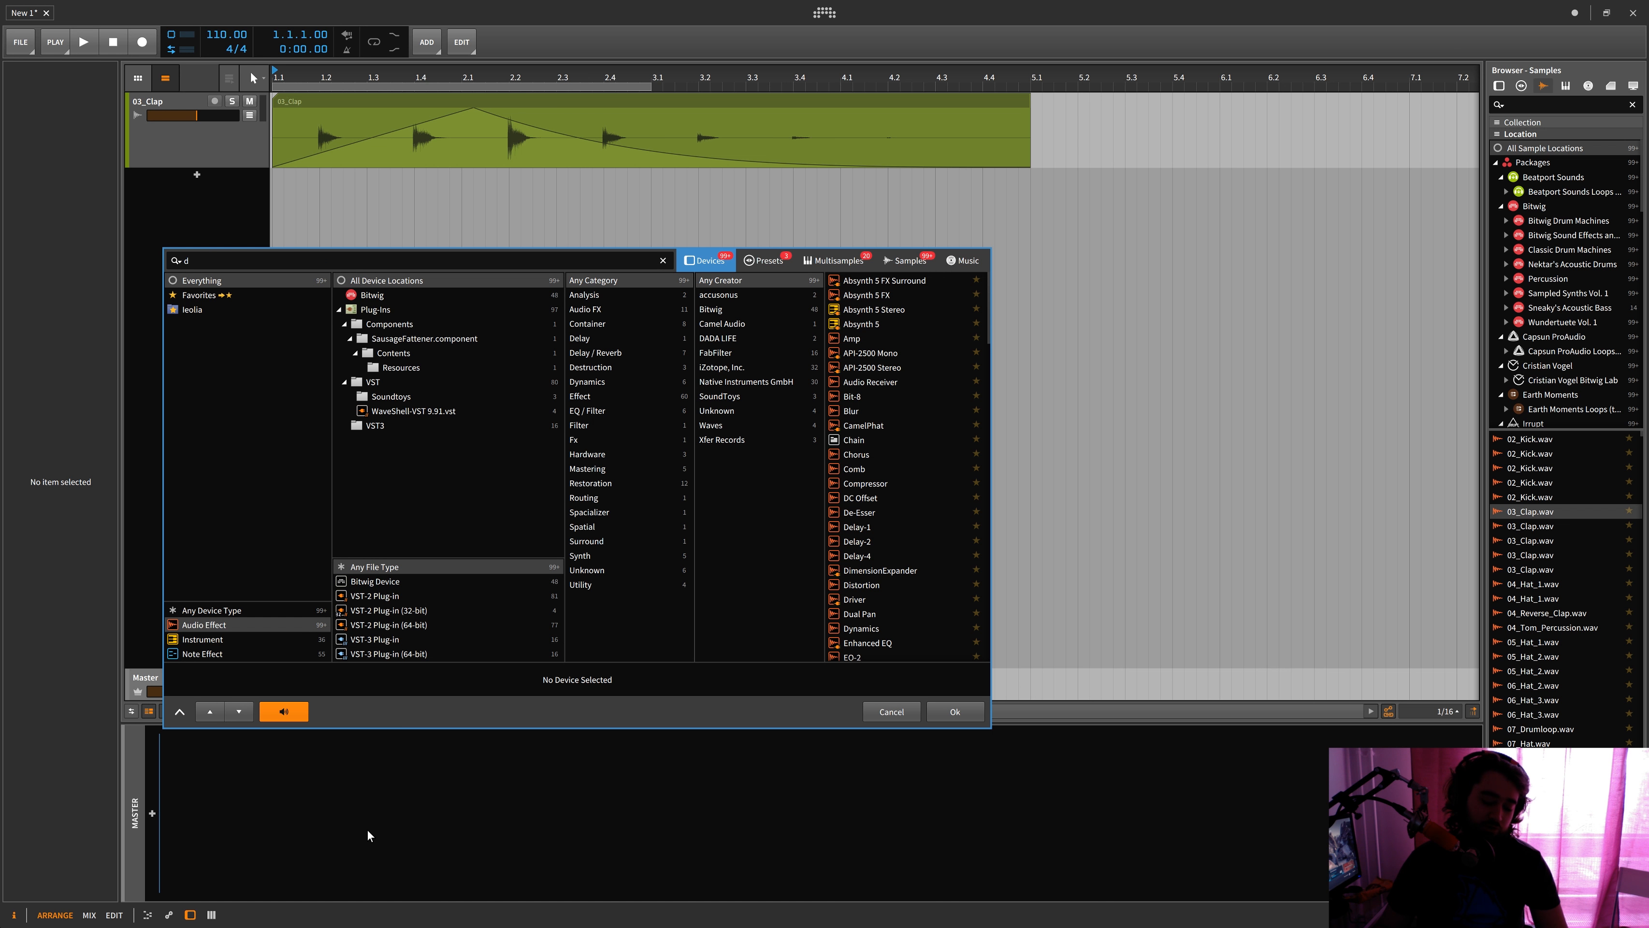
text(istr)
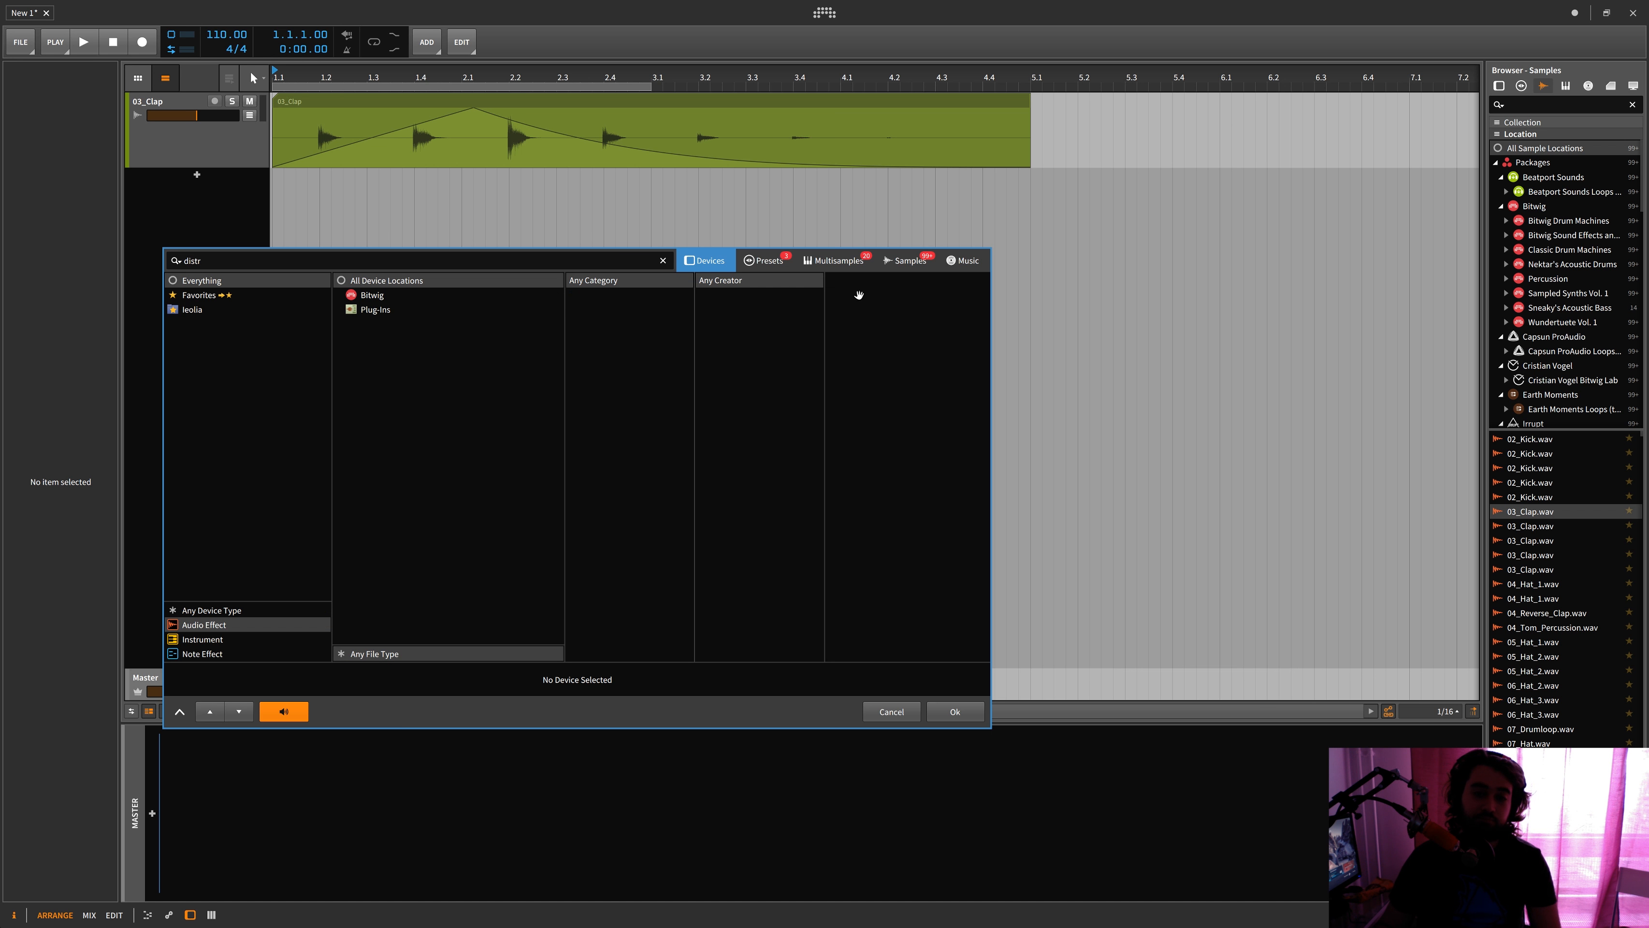
double_click(858, 280)
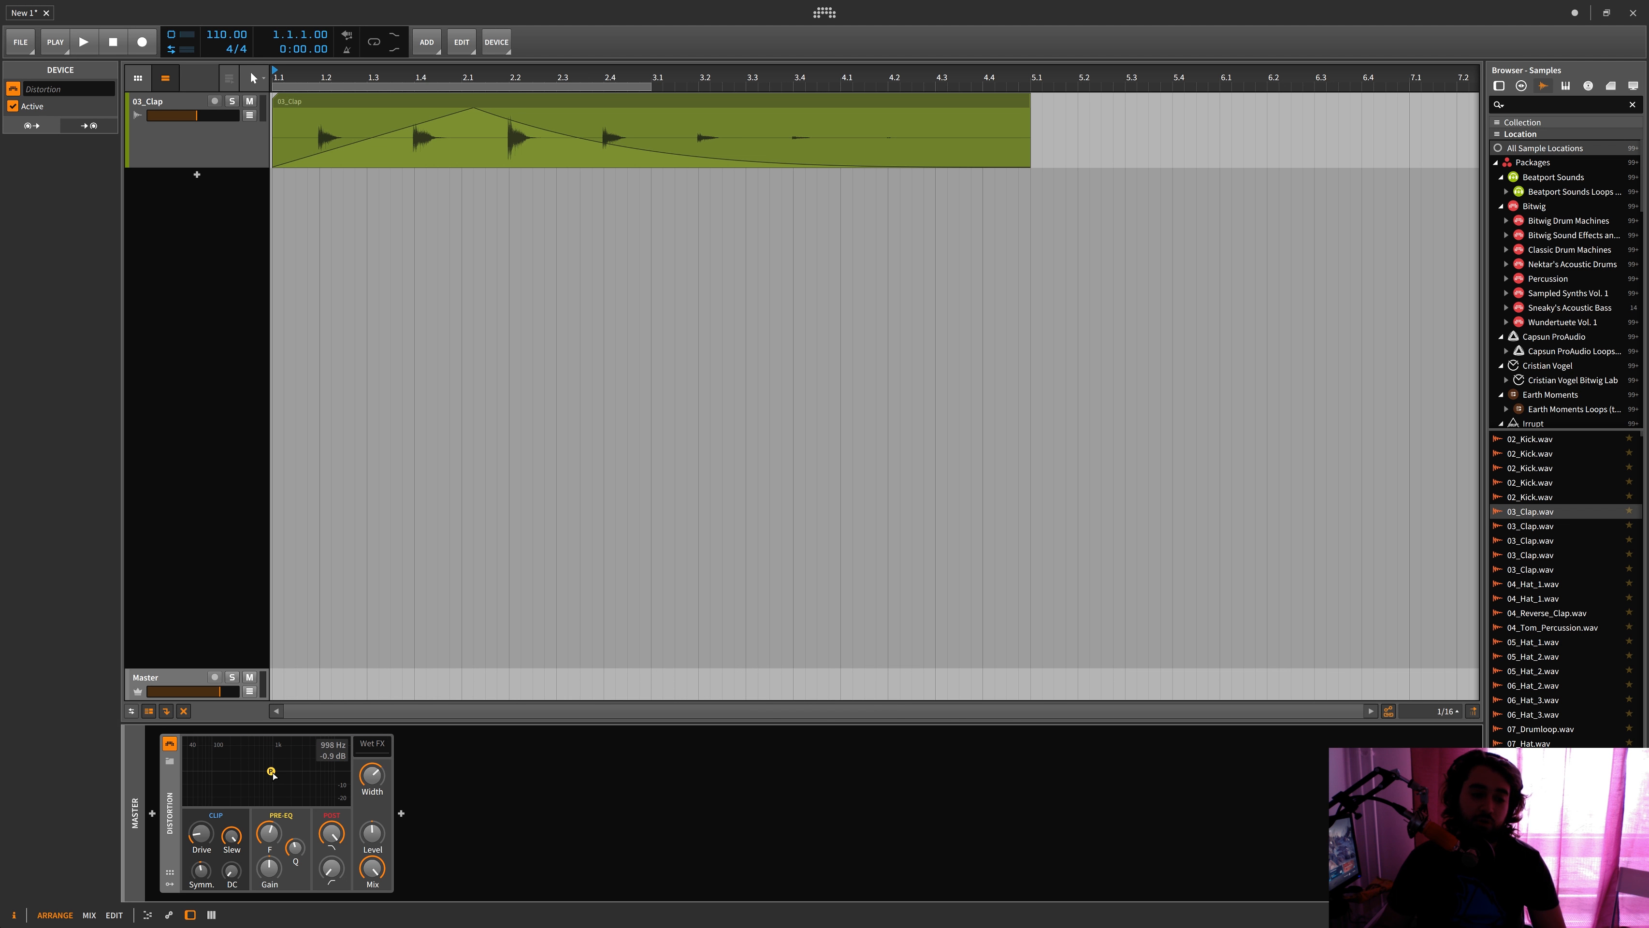
Move the Distortion's pre-EQ band to a lower frequency with a boost, and adjust the Drive amount
drag(272, 773, 256, 760)
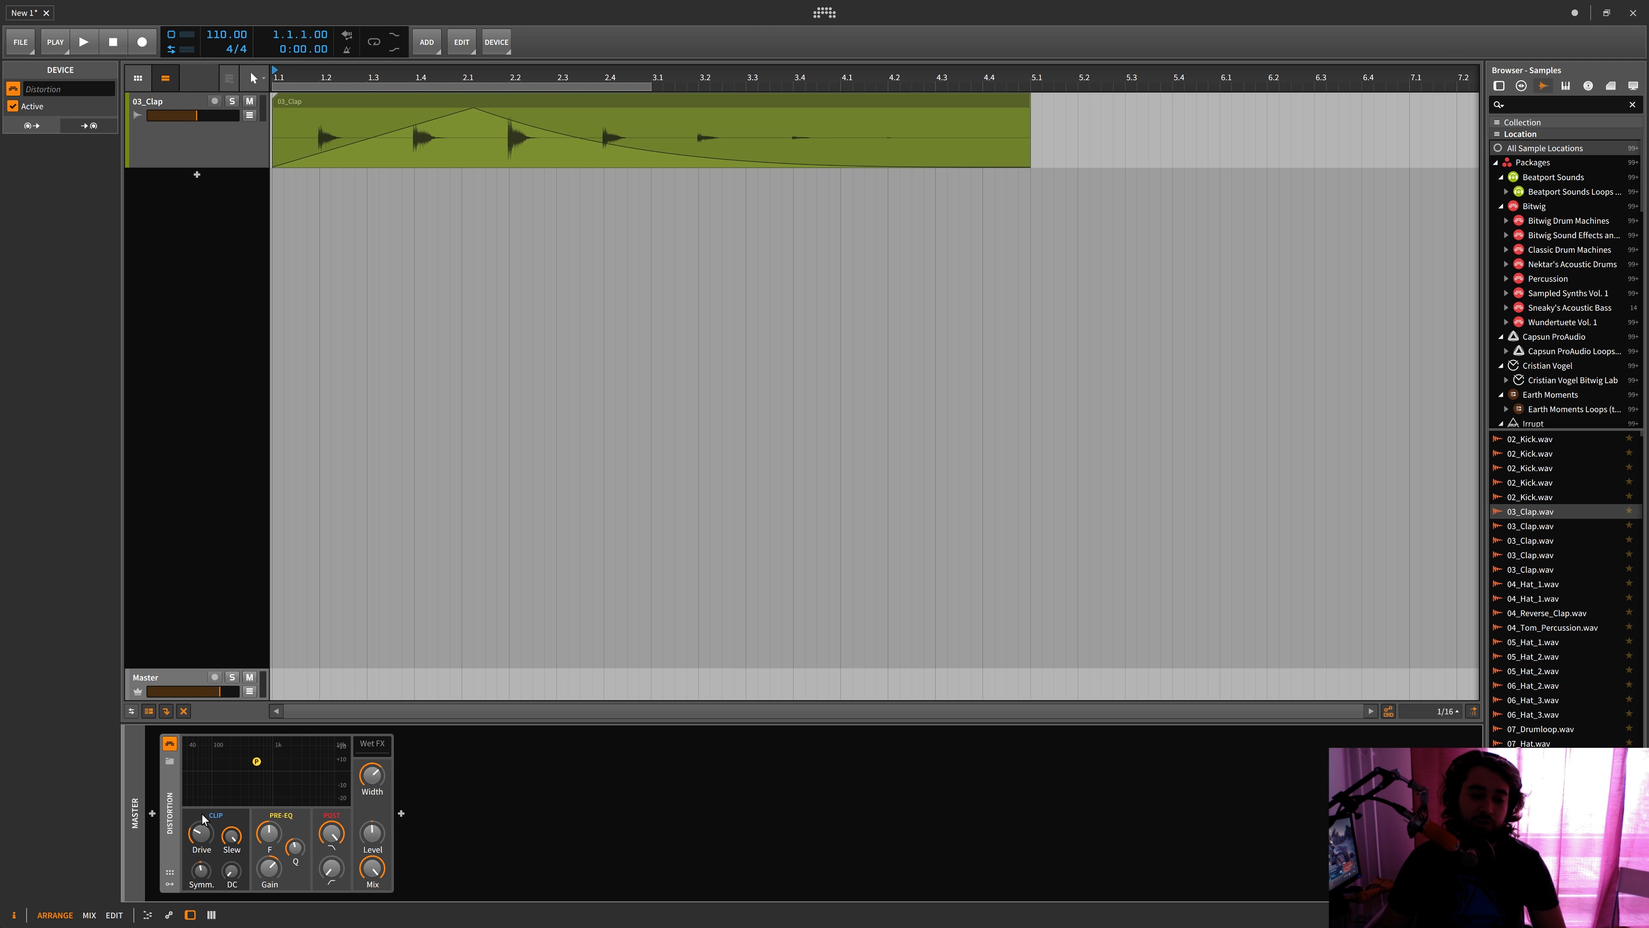
drag(206, 822, 209, 840)
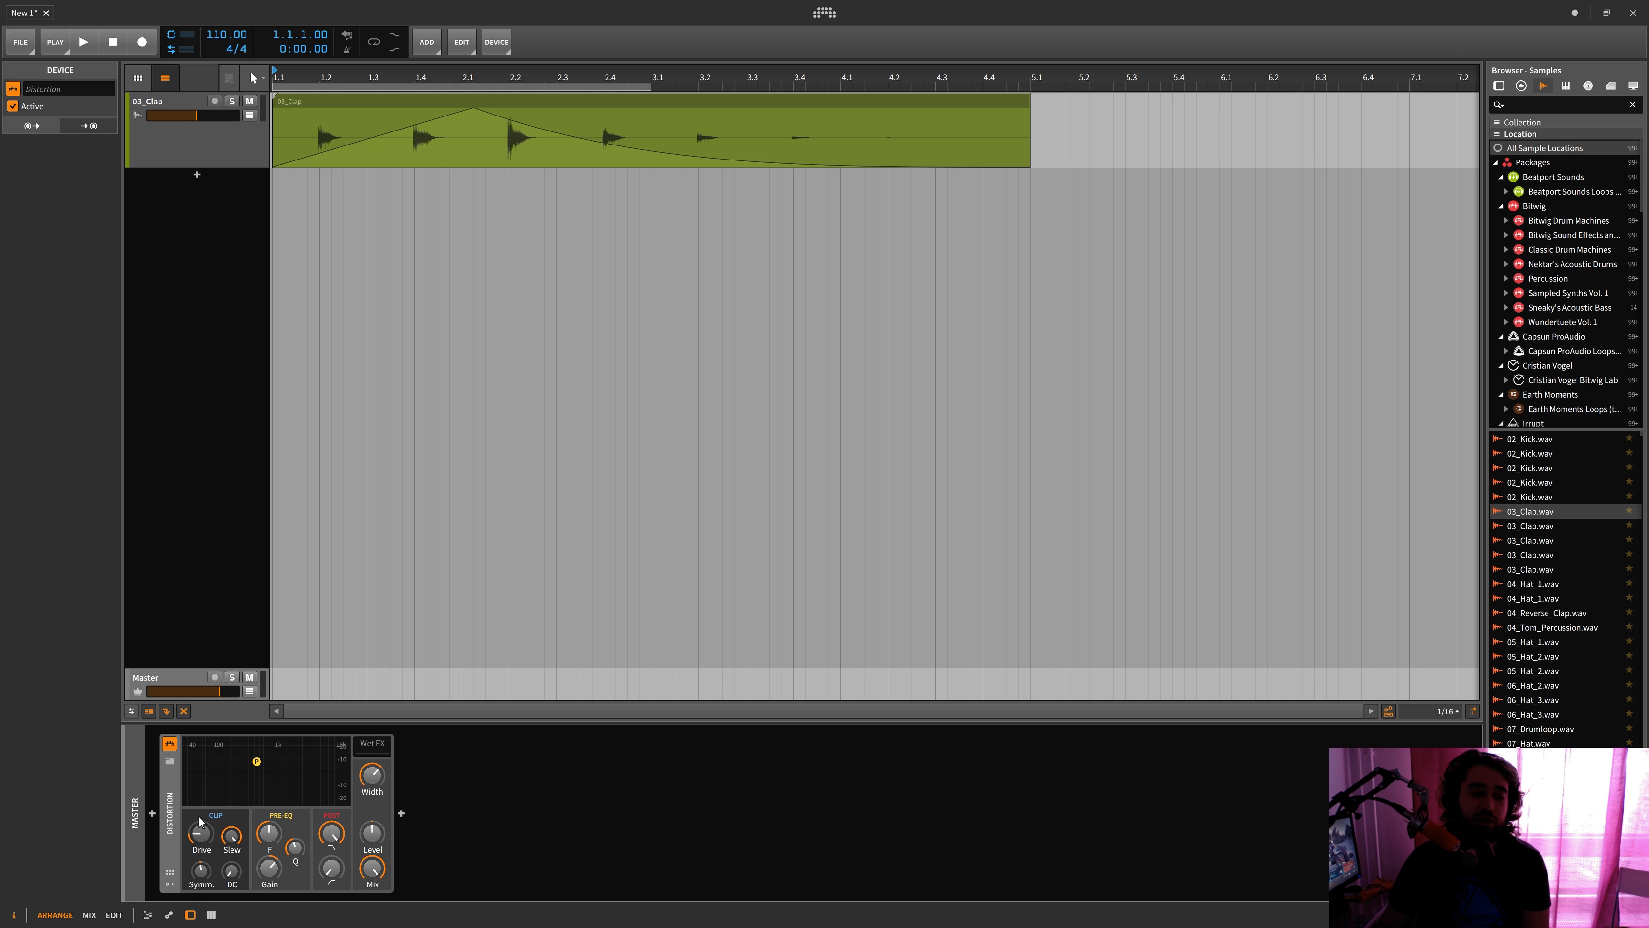
Show the Distortion's modulator slots and examine the list of available modulators without inserting one
click(169, 883)
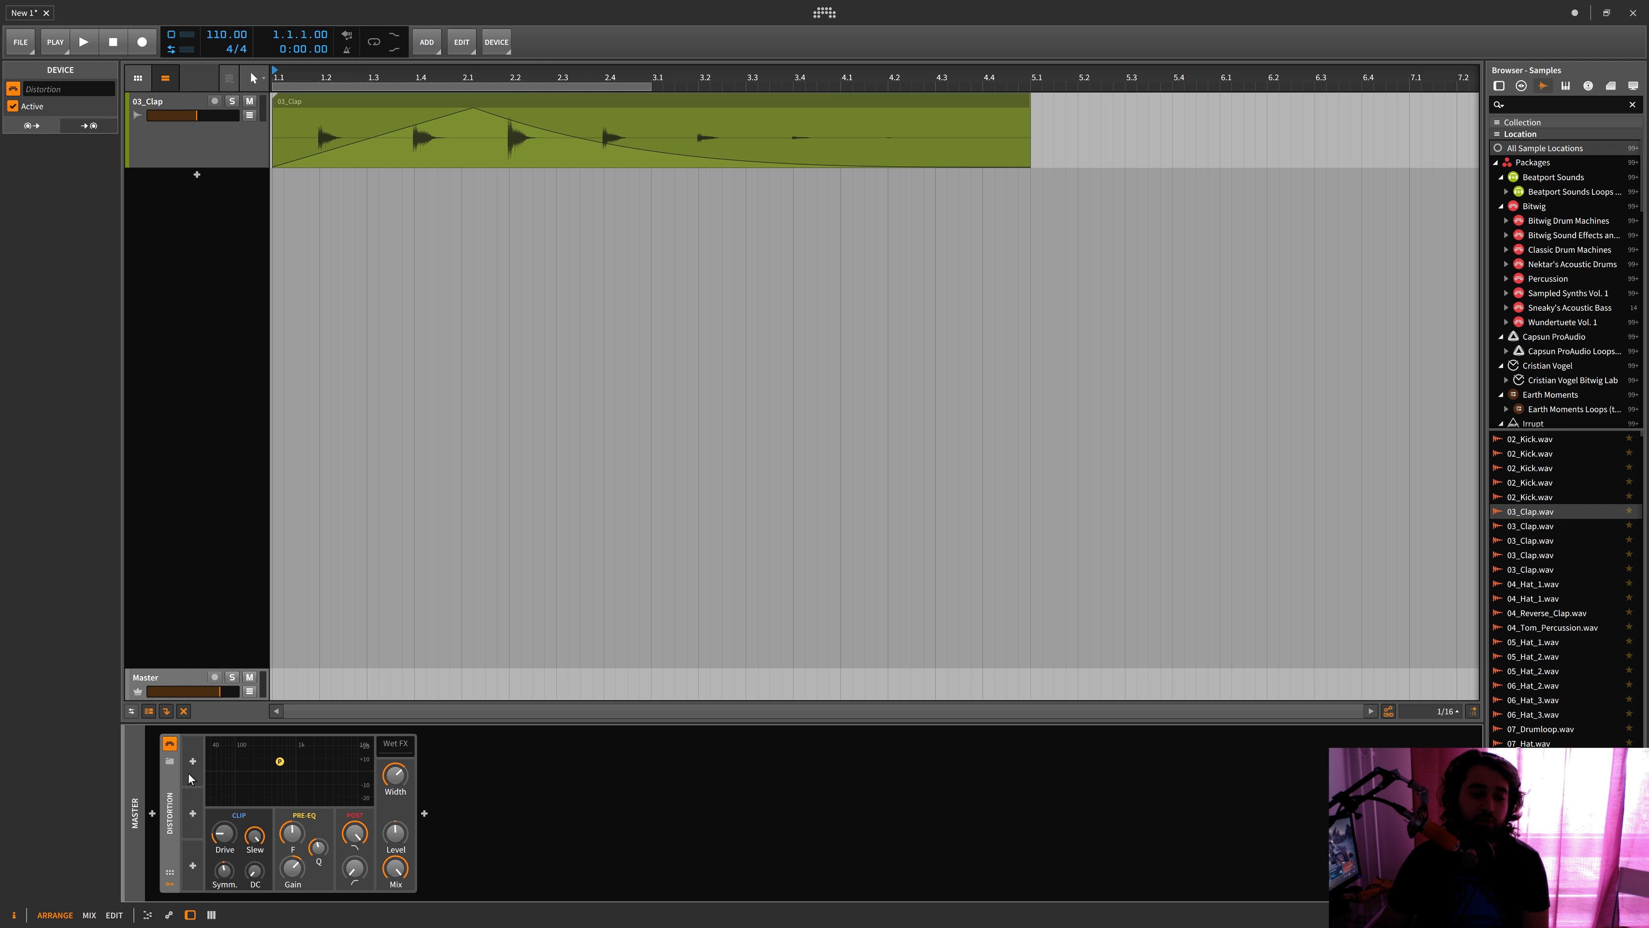
click(173, 884)
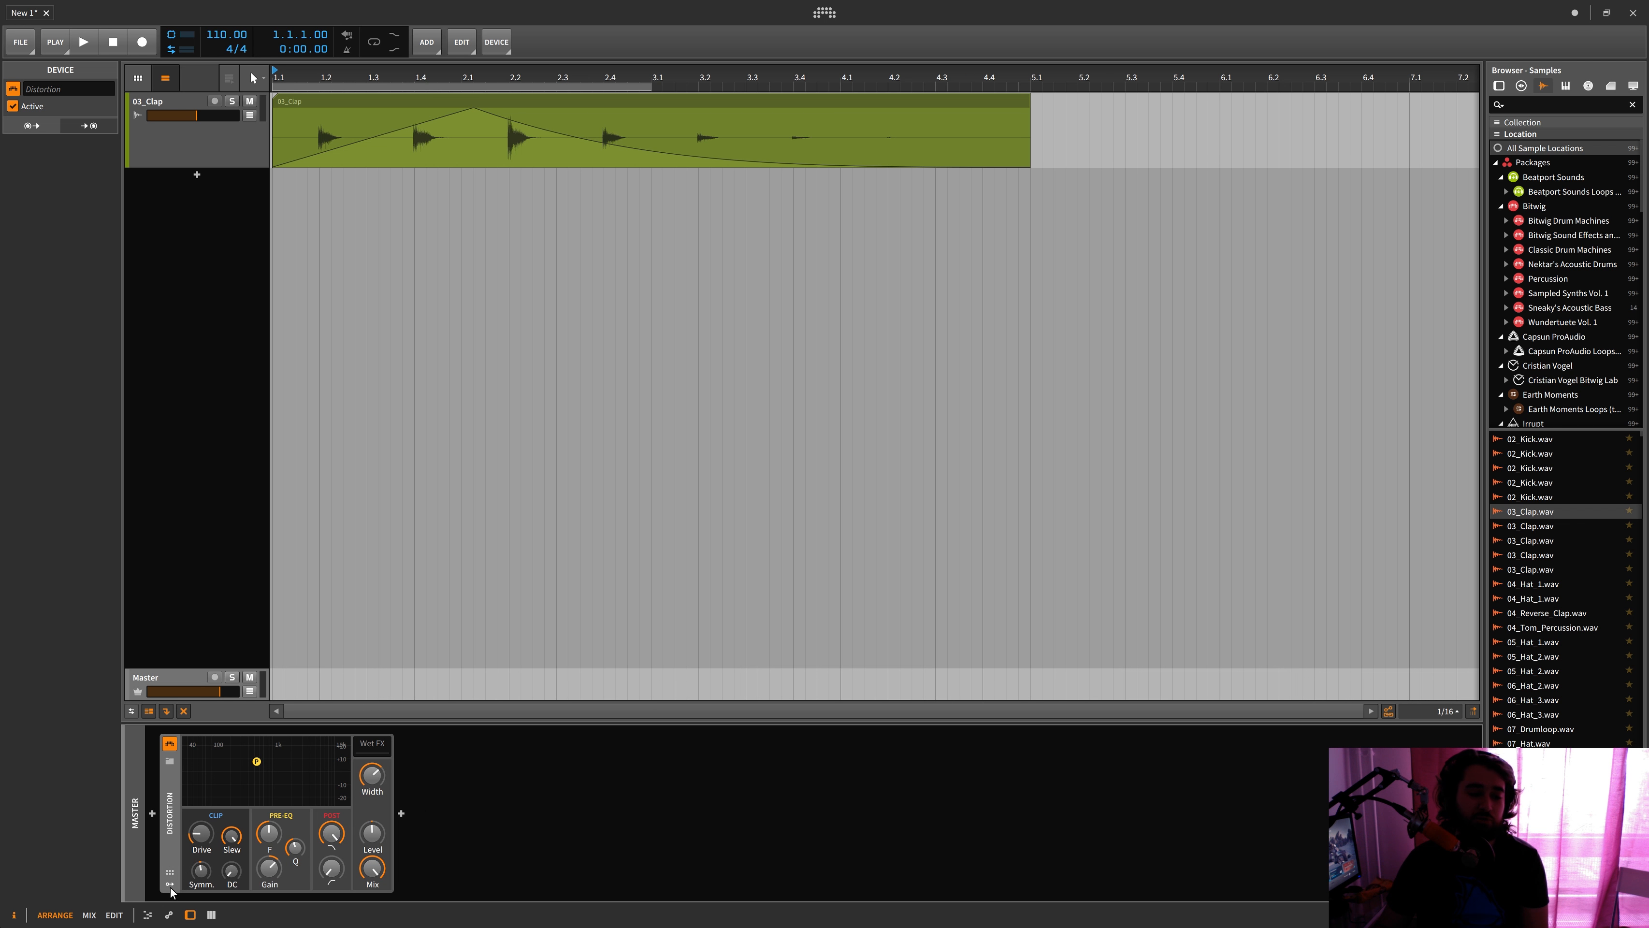
click(170, 885)
click(192, 761)
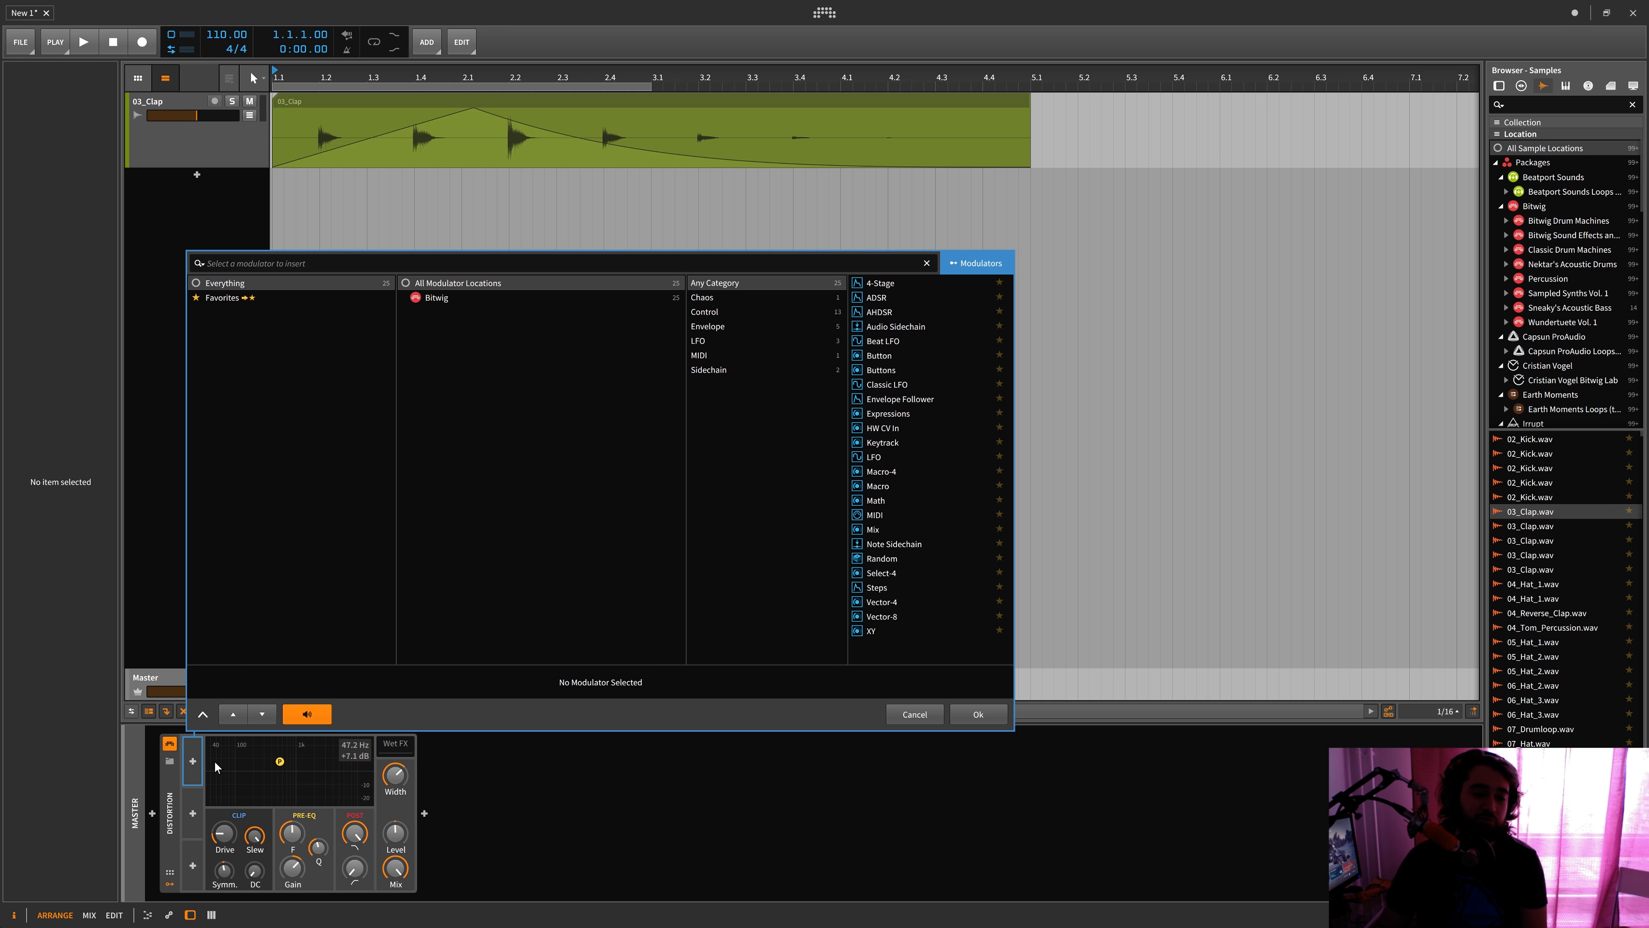
key(Escape)
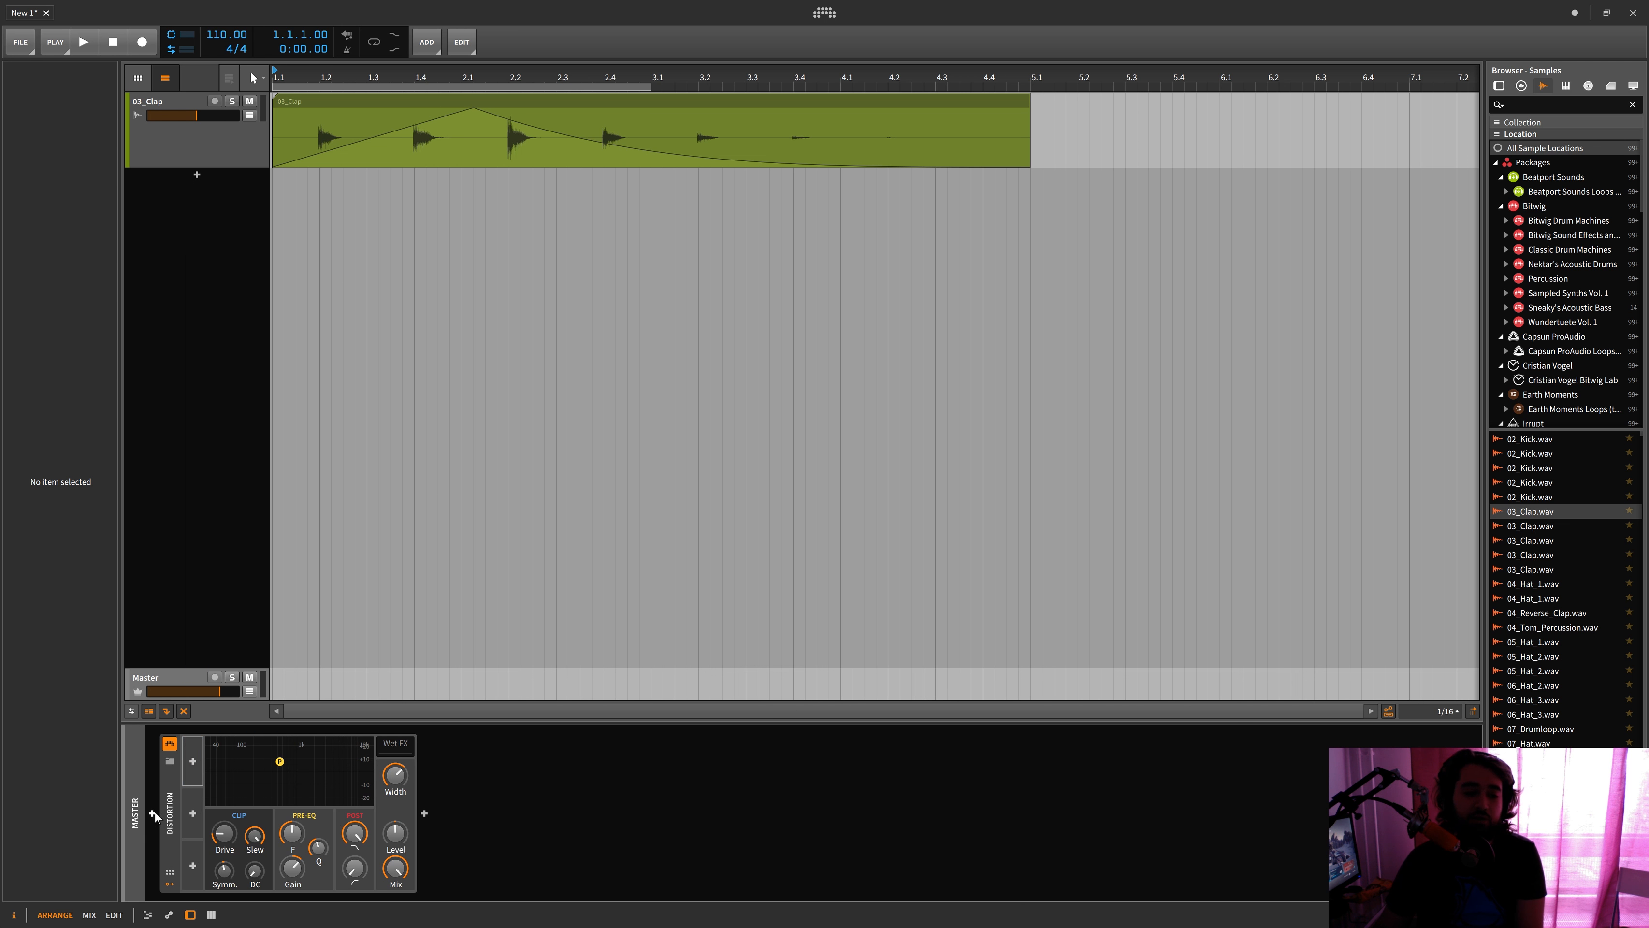
Delete the Distortion from the master track and search the device browser for "ot" without inserting anything
click(171, 810)
key(Delete)
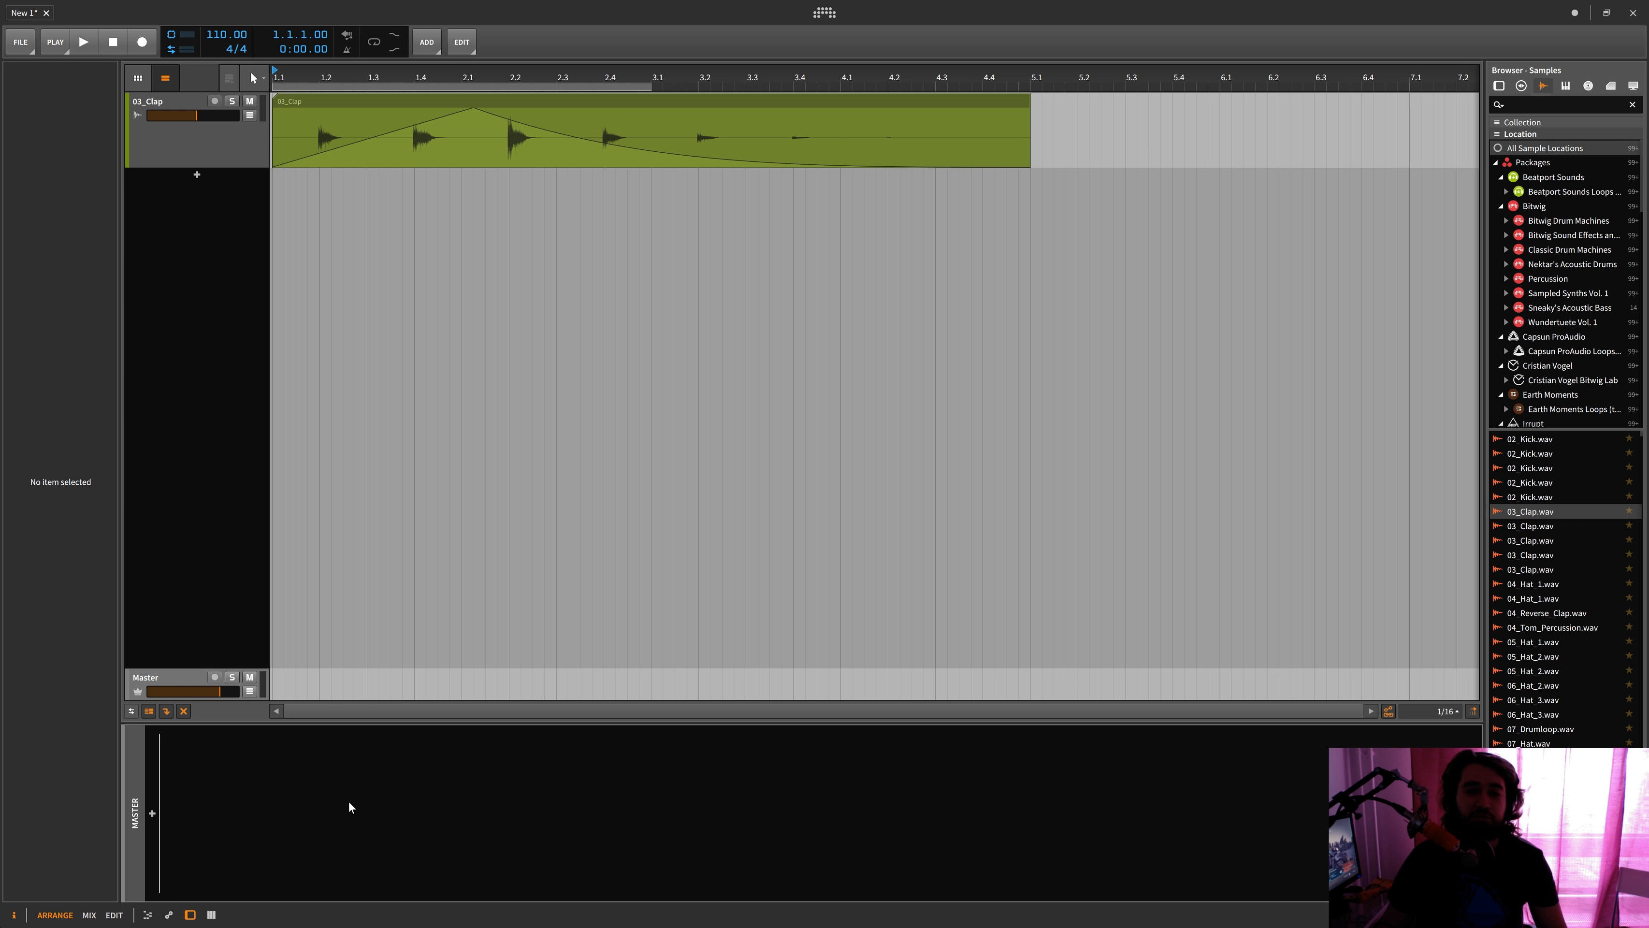
double_click(350, 803)
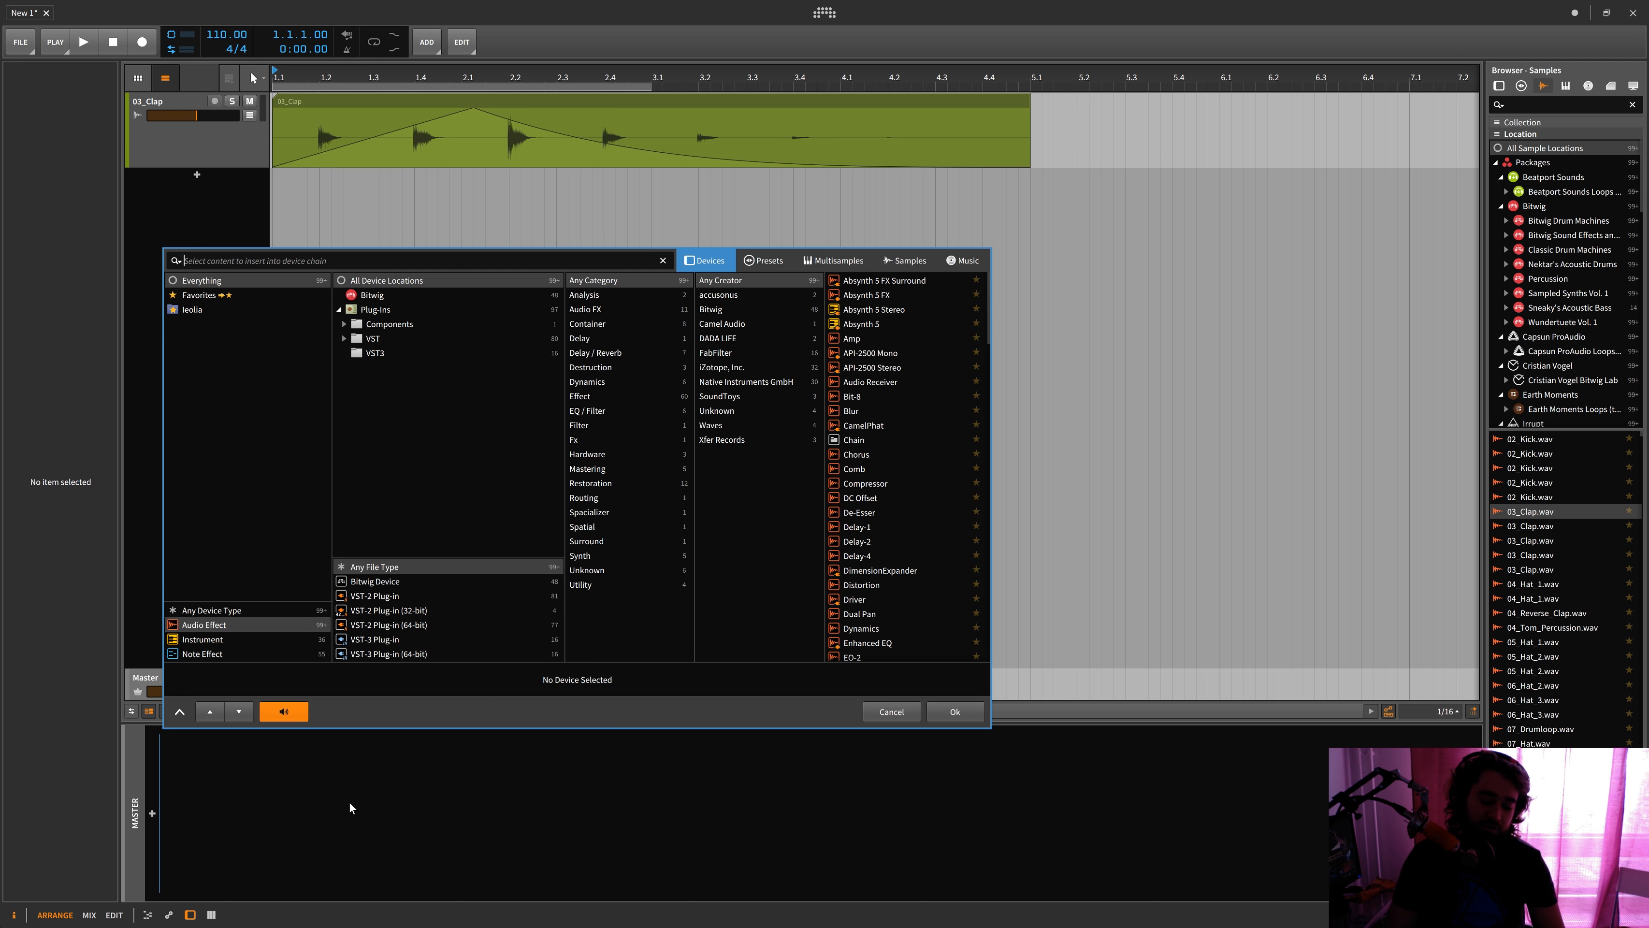
text(ot)
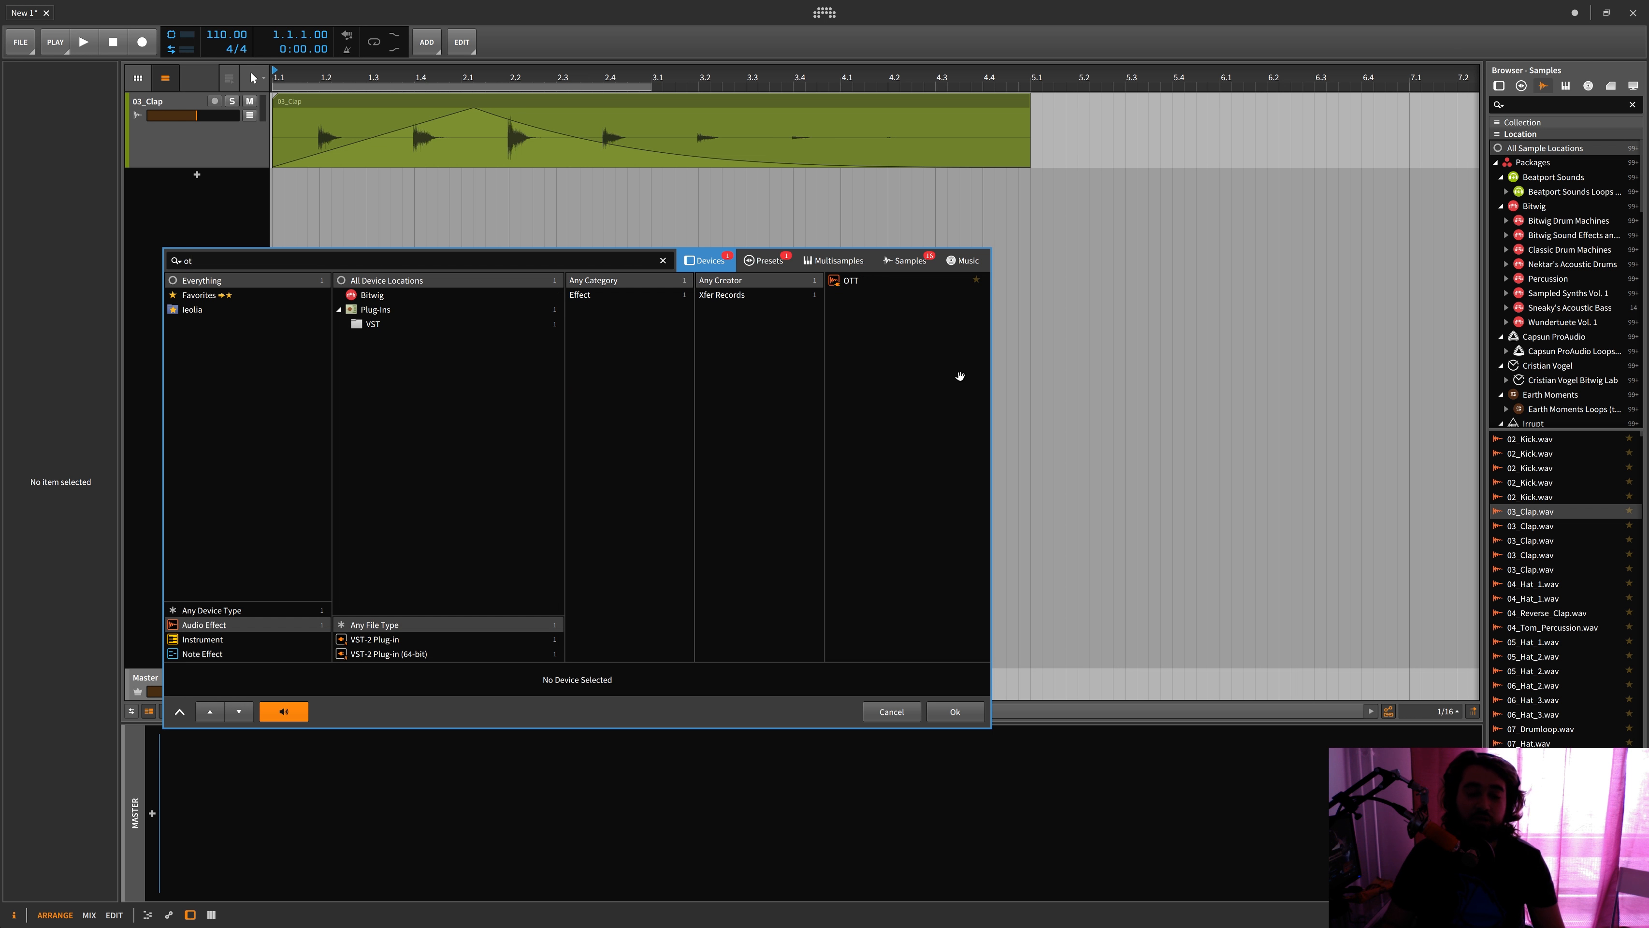
key(ctrl+a)
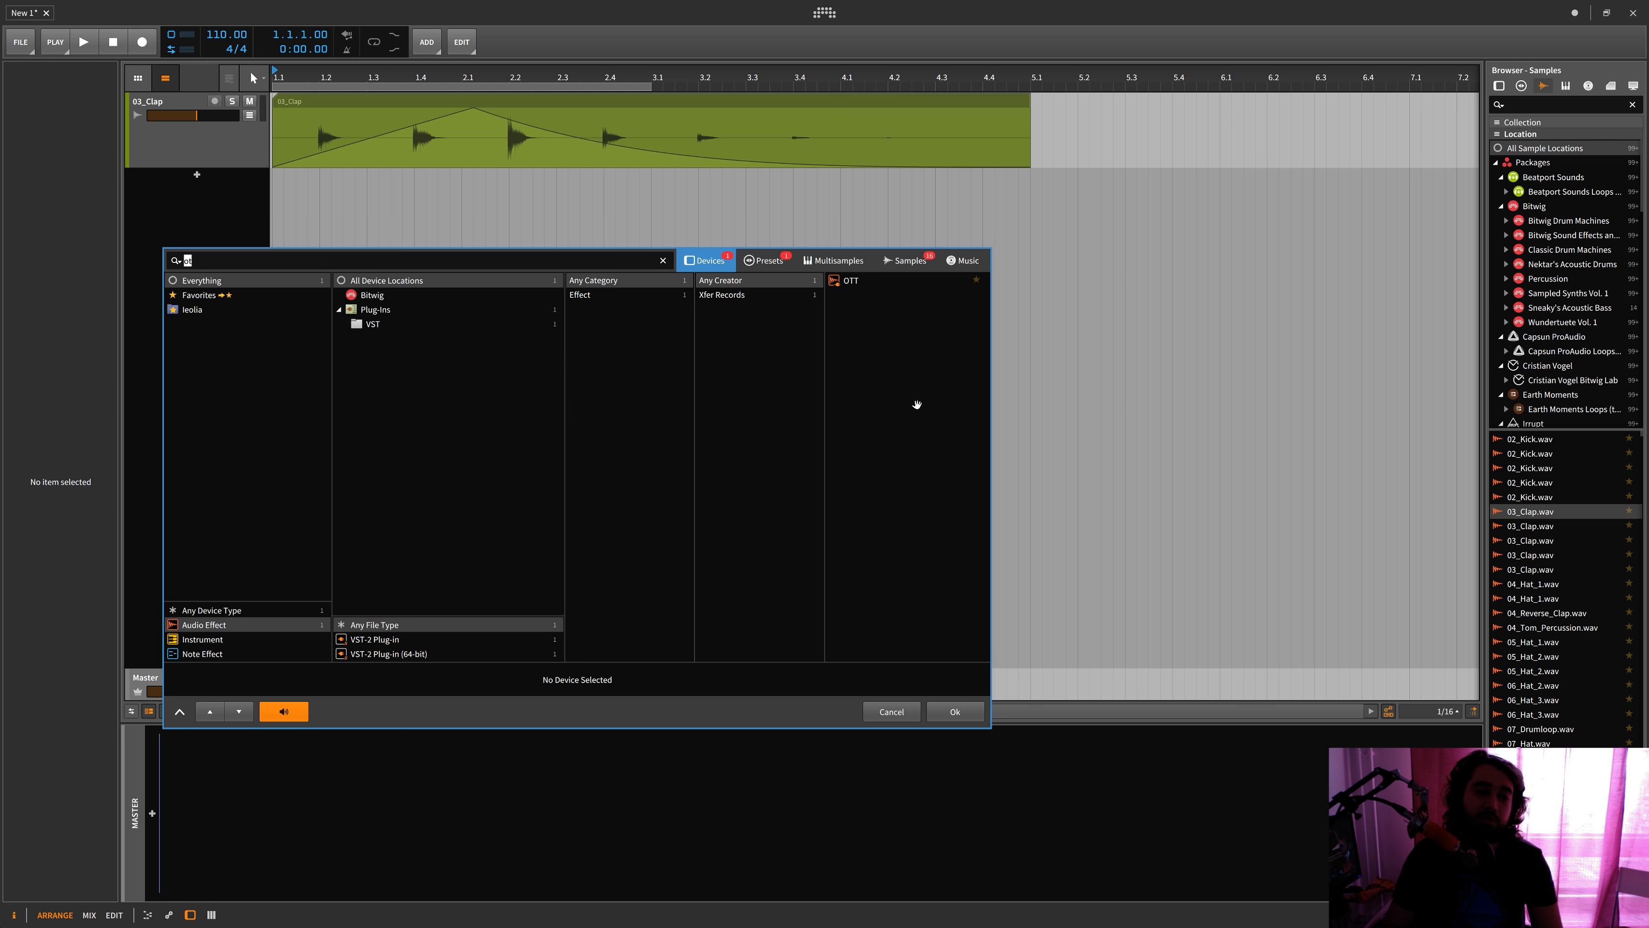
key(Escape)
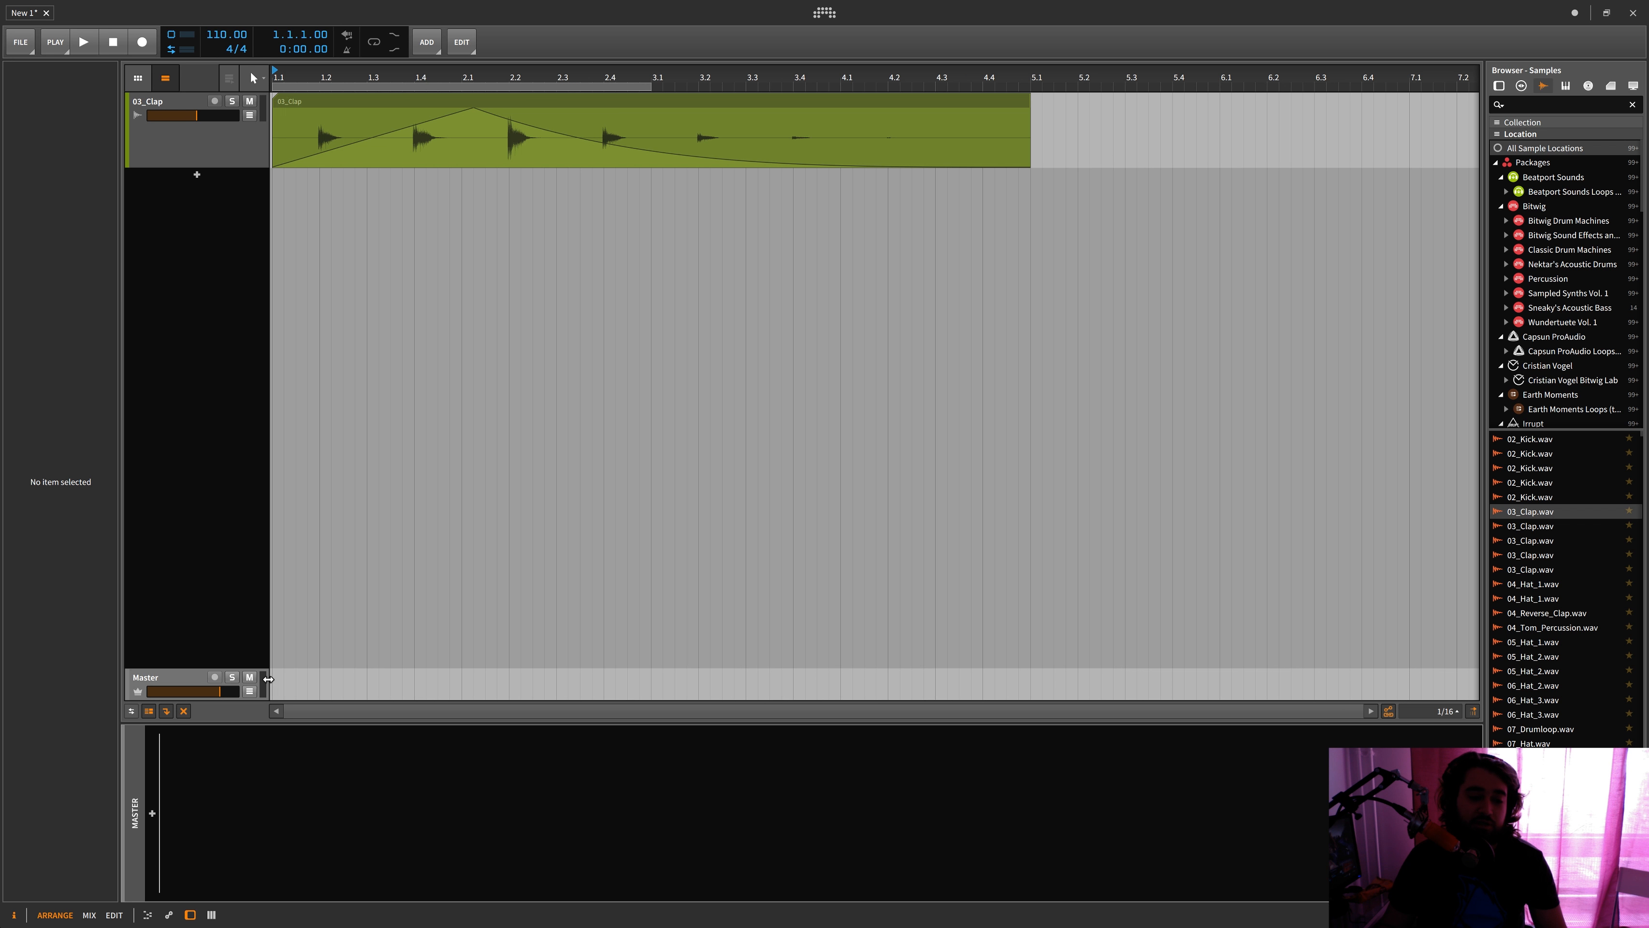
Widen the arranger's track header area slightly
drag(267, 678, 101, 679)
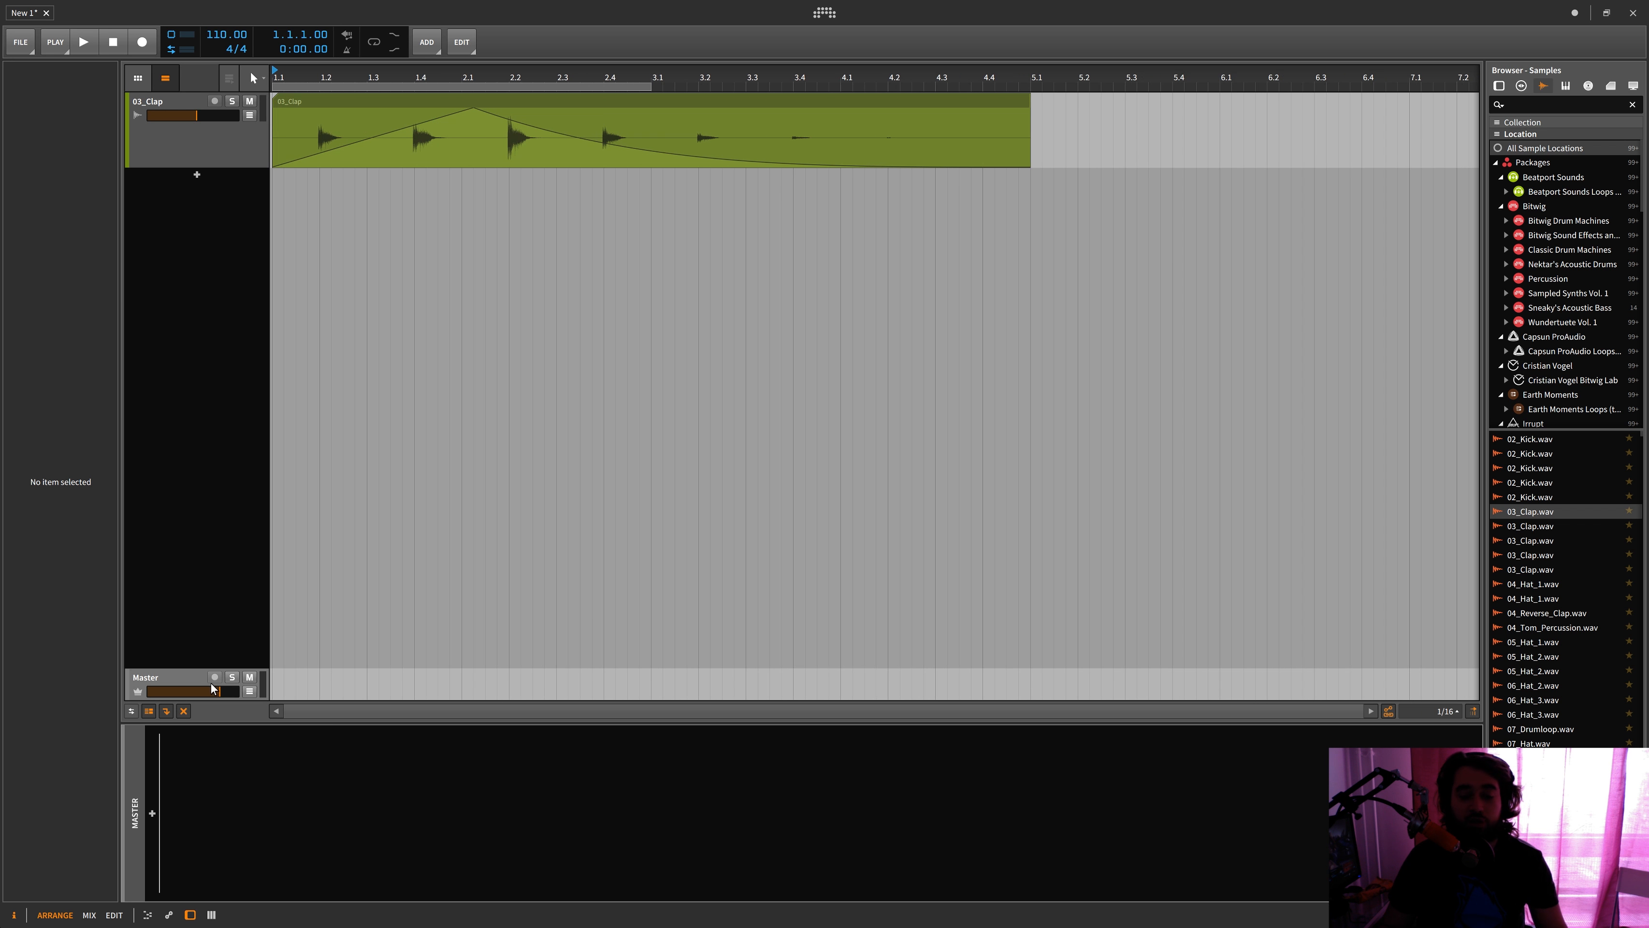
drag(266, 679, 300, 678)
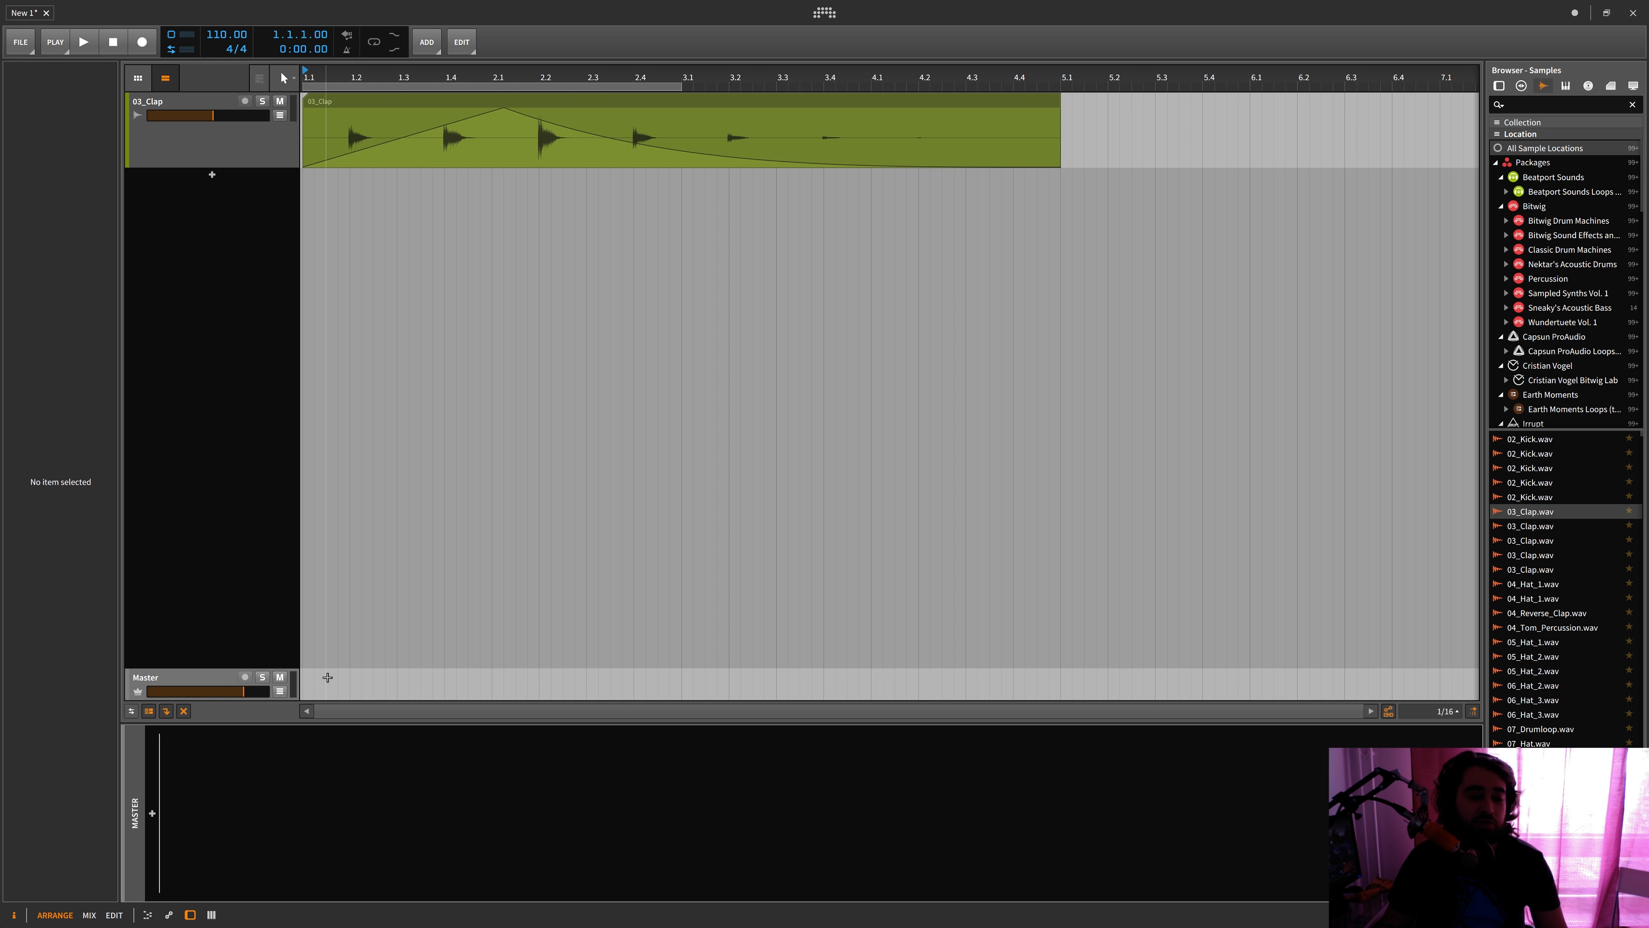
drag(300, 682, 294, 684)
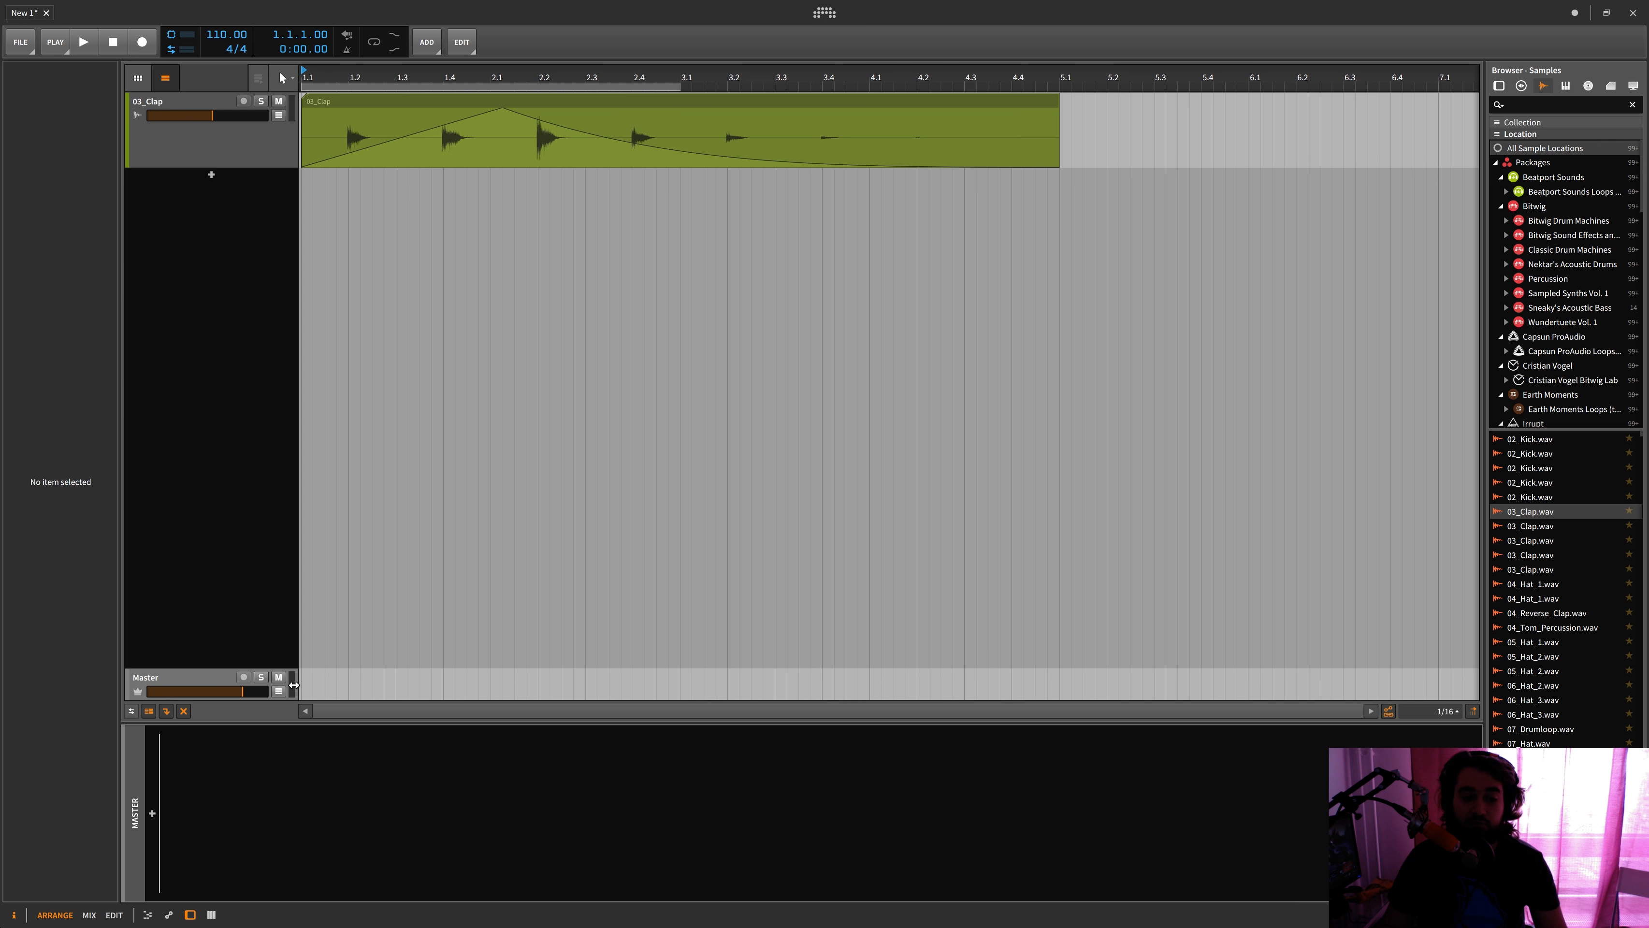
Insert the Tool device on the master track, searching for "tool"
double_click(422, 831)
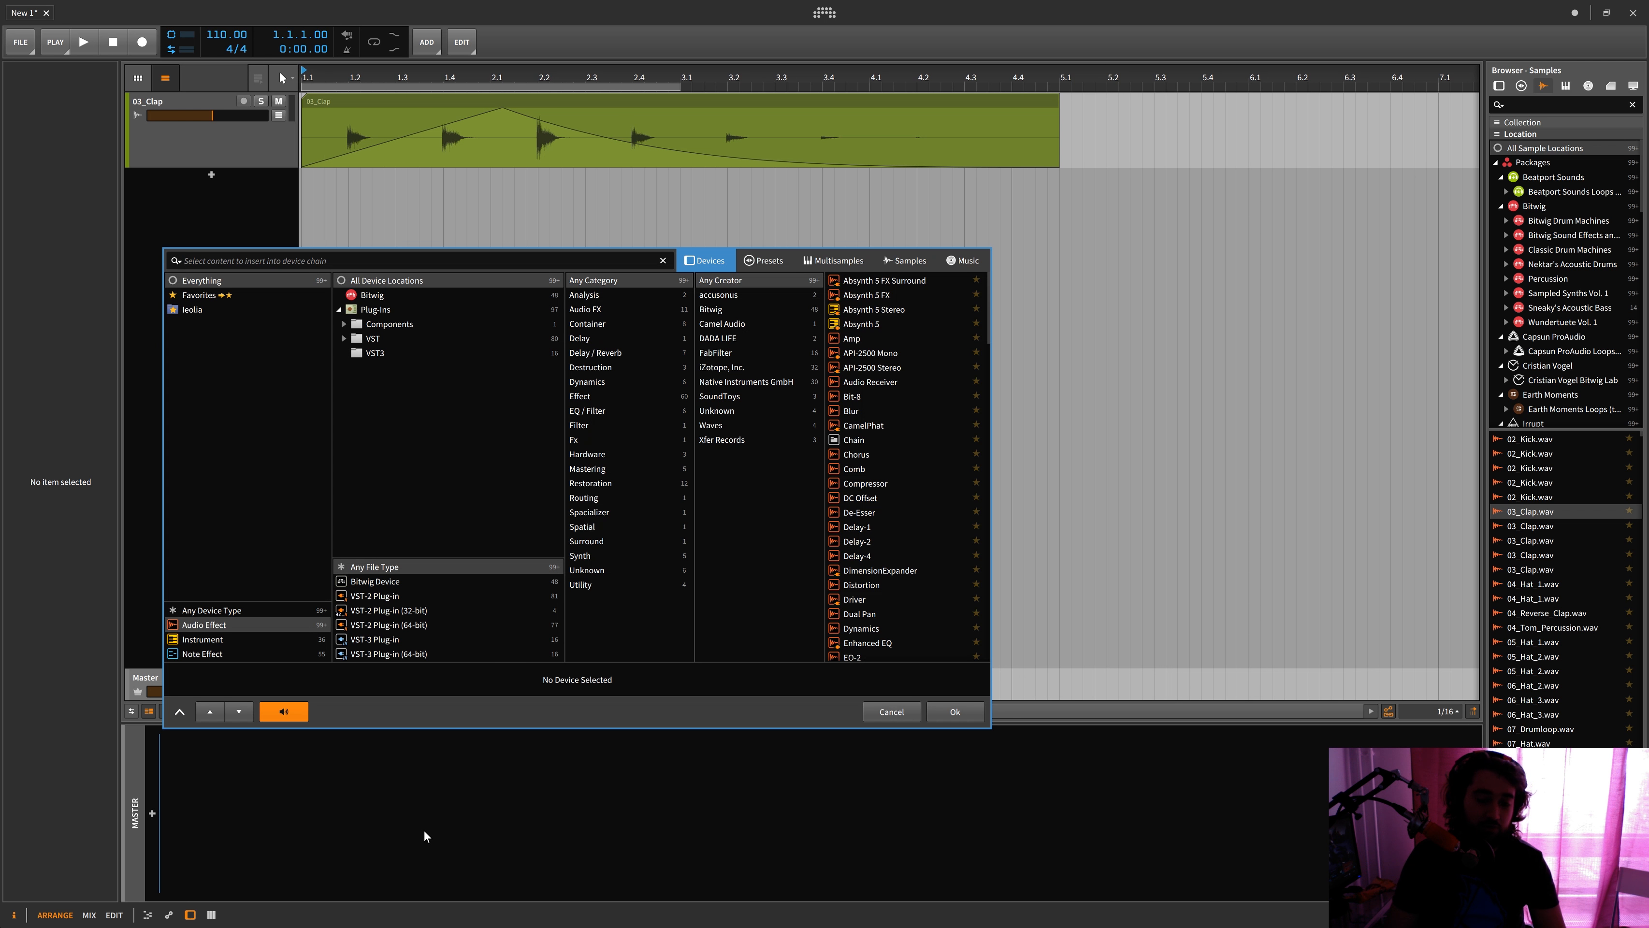
text(ti)
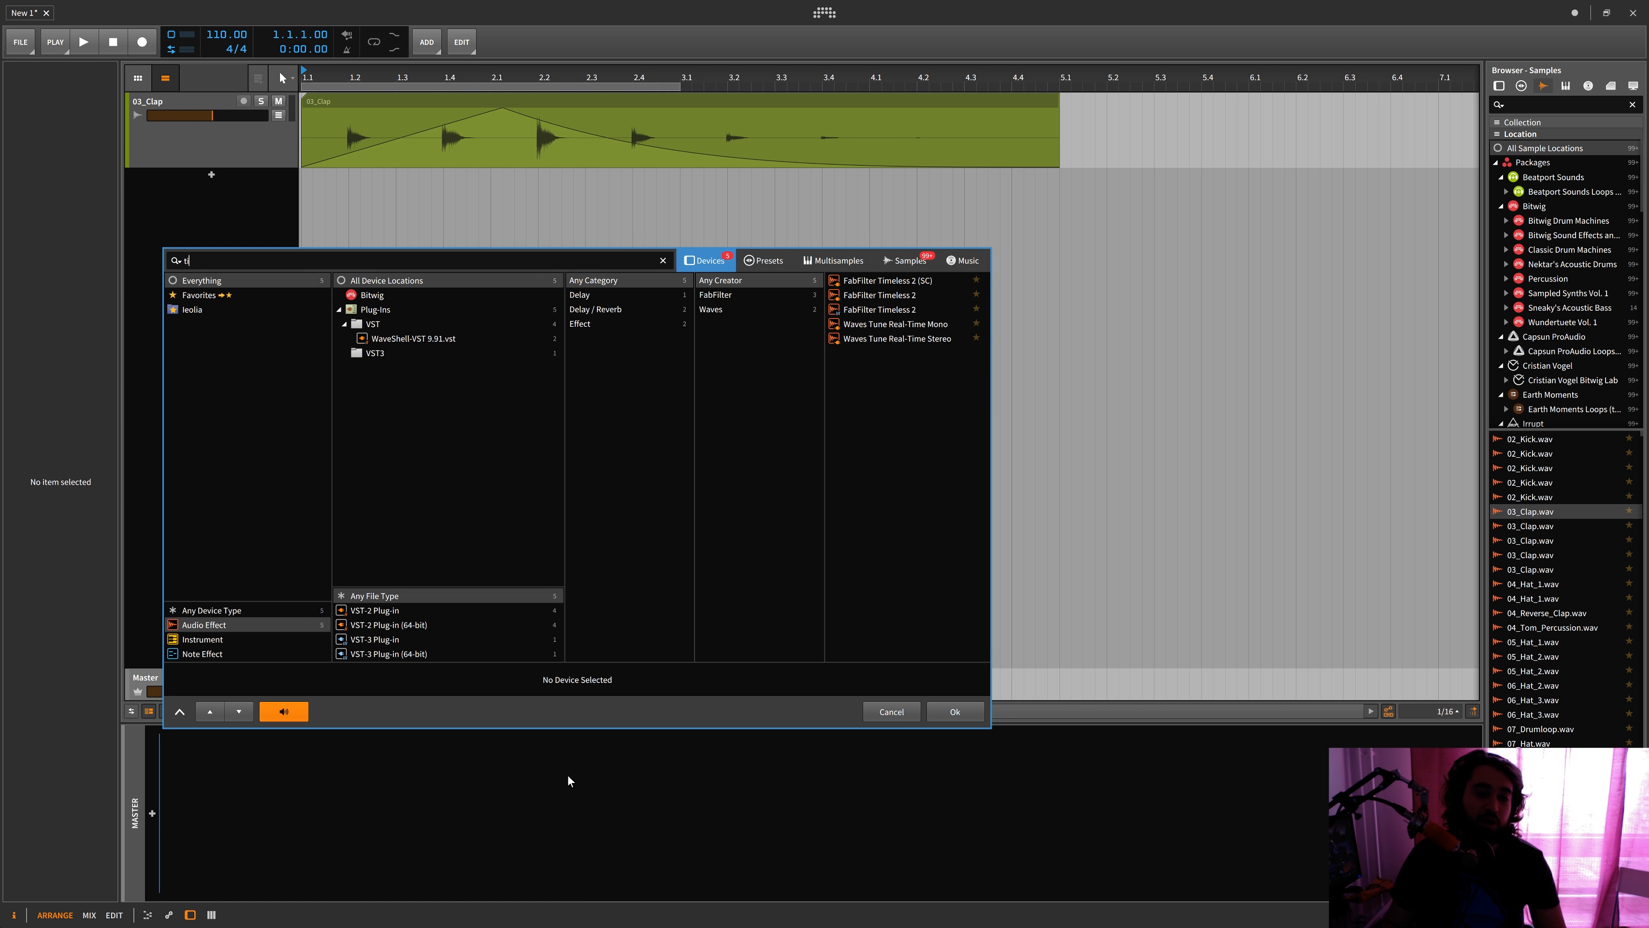
key(BackSpace)
text(ool)
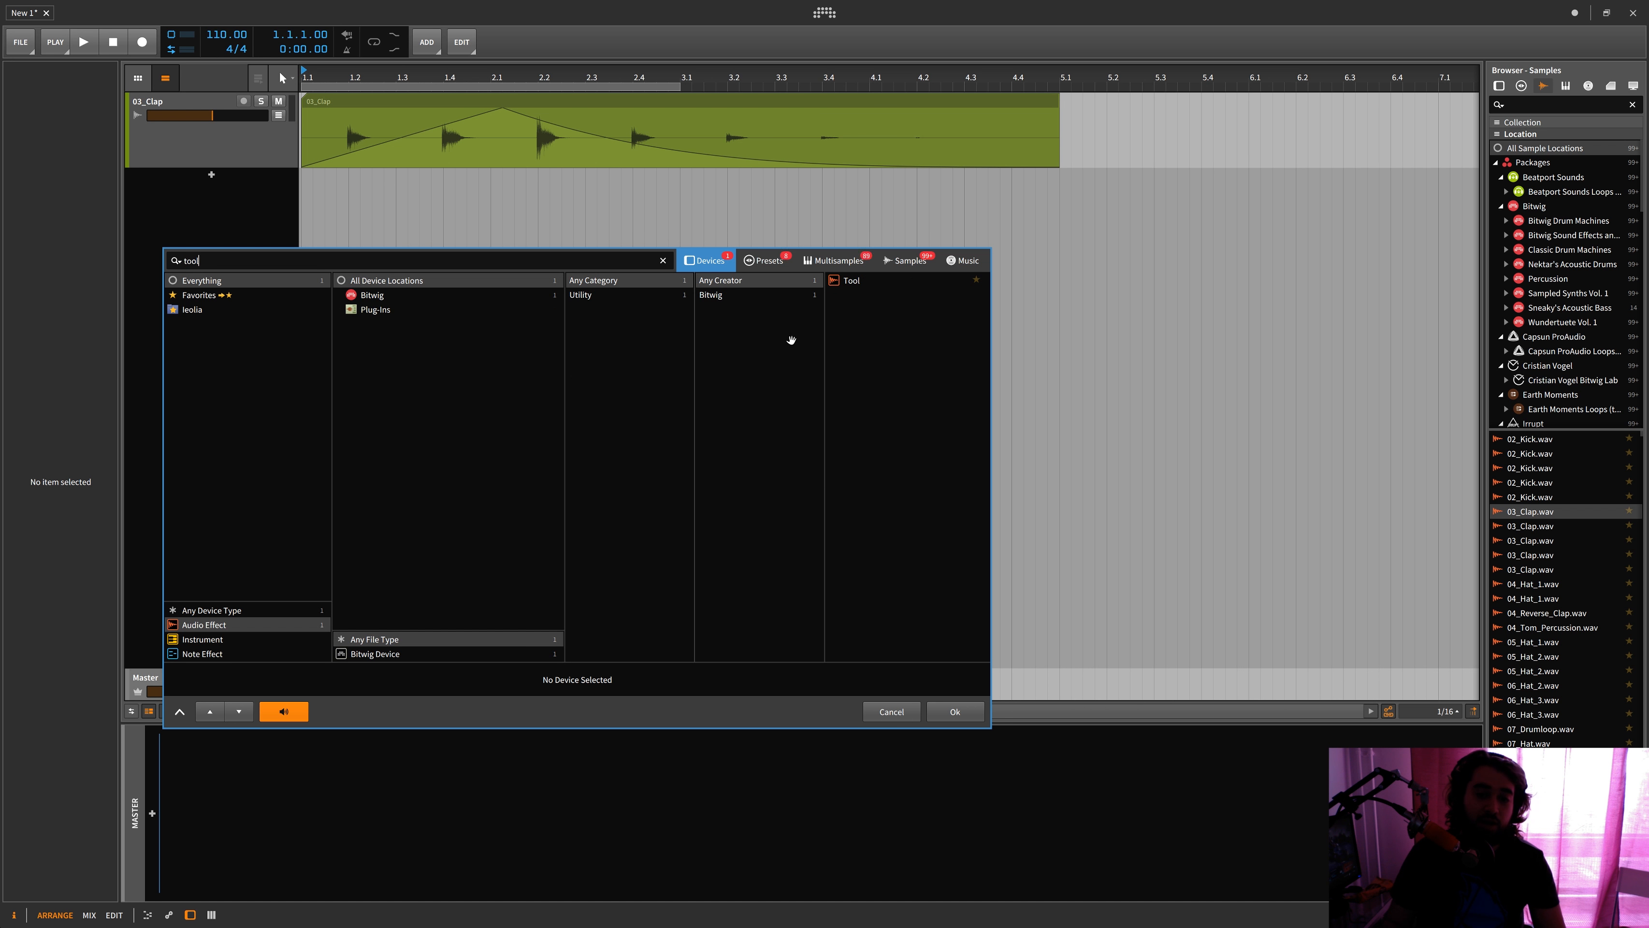
double_click(838, 282)
Toggle the modulation mapping of the Tool's LFO, and delete the Tool from the master track
click(213, 862)
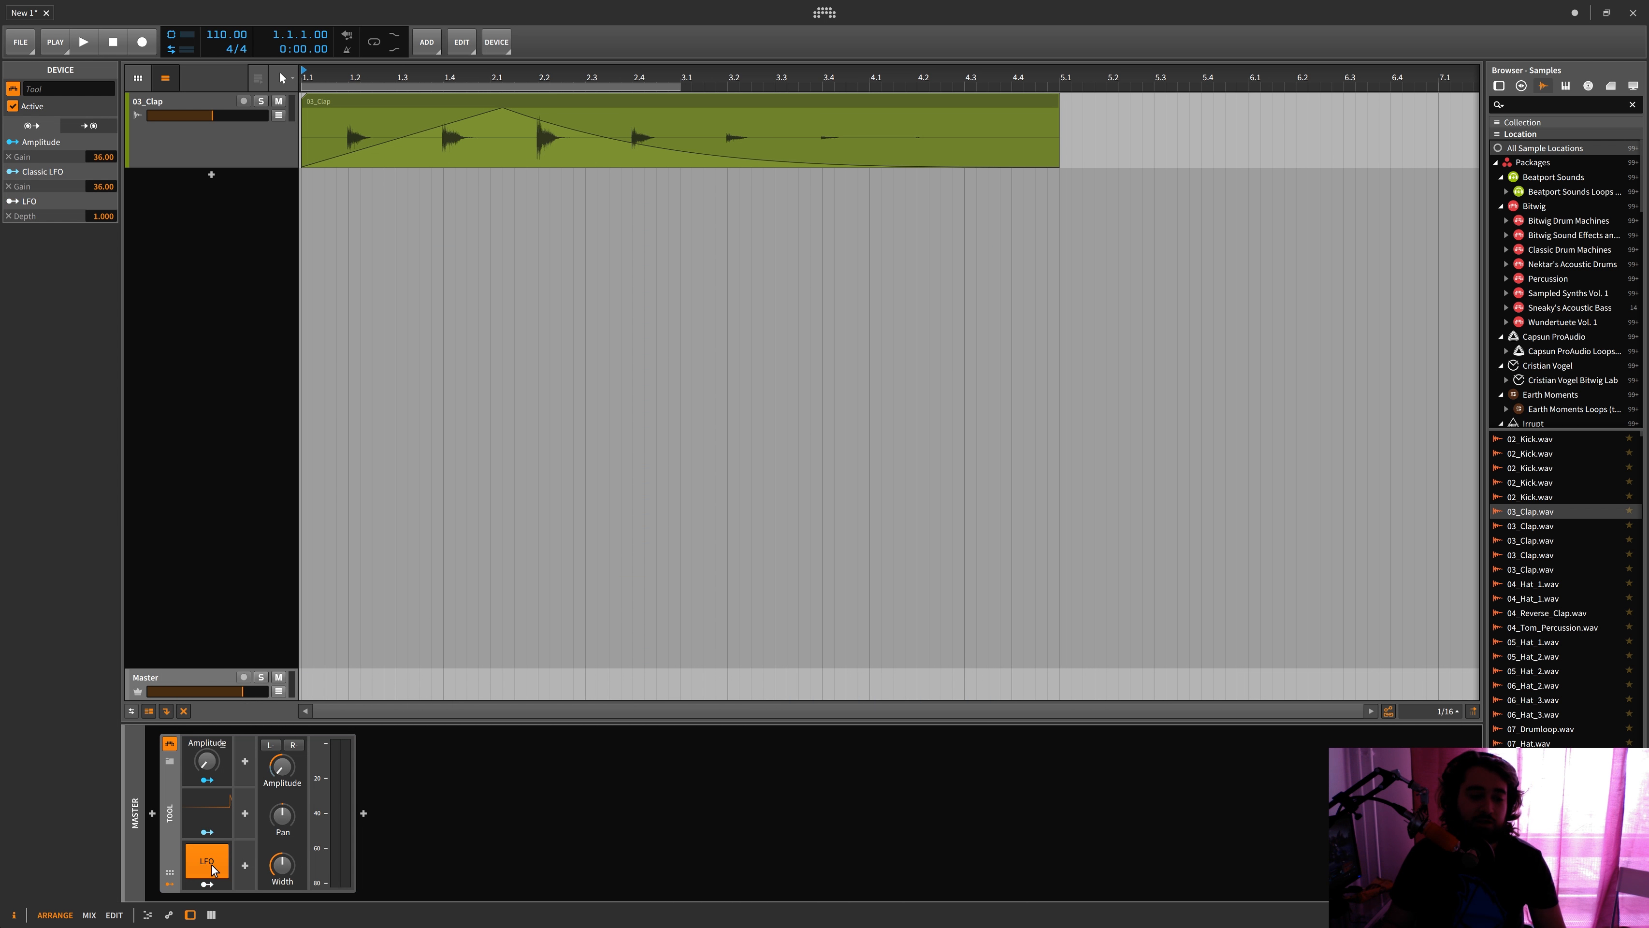
click(221, 856)
mouse_move(207, 762)
mouse_down()
mouse_move(207, 637)
mouse_move(207, 765)
mouse_up()
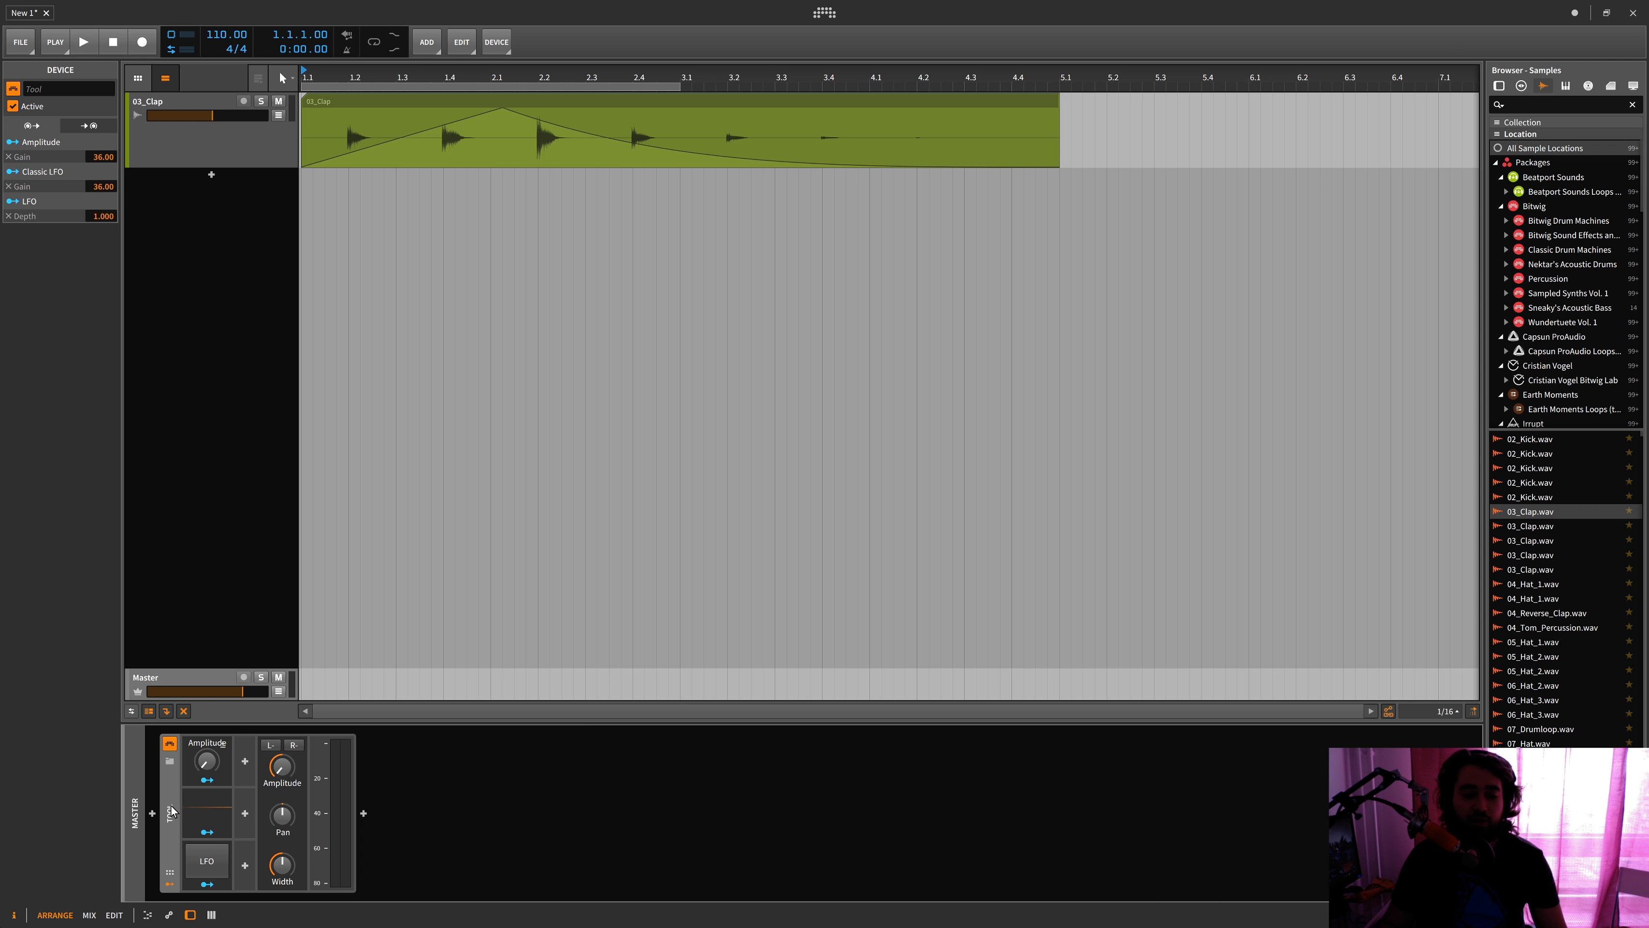
key(Delete)
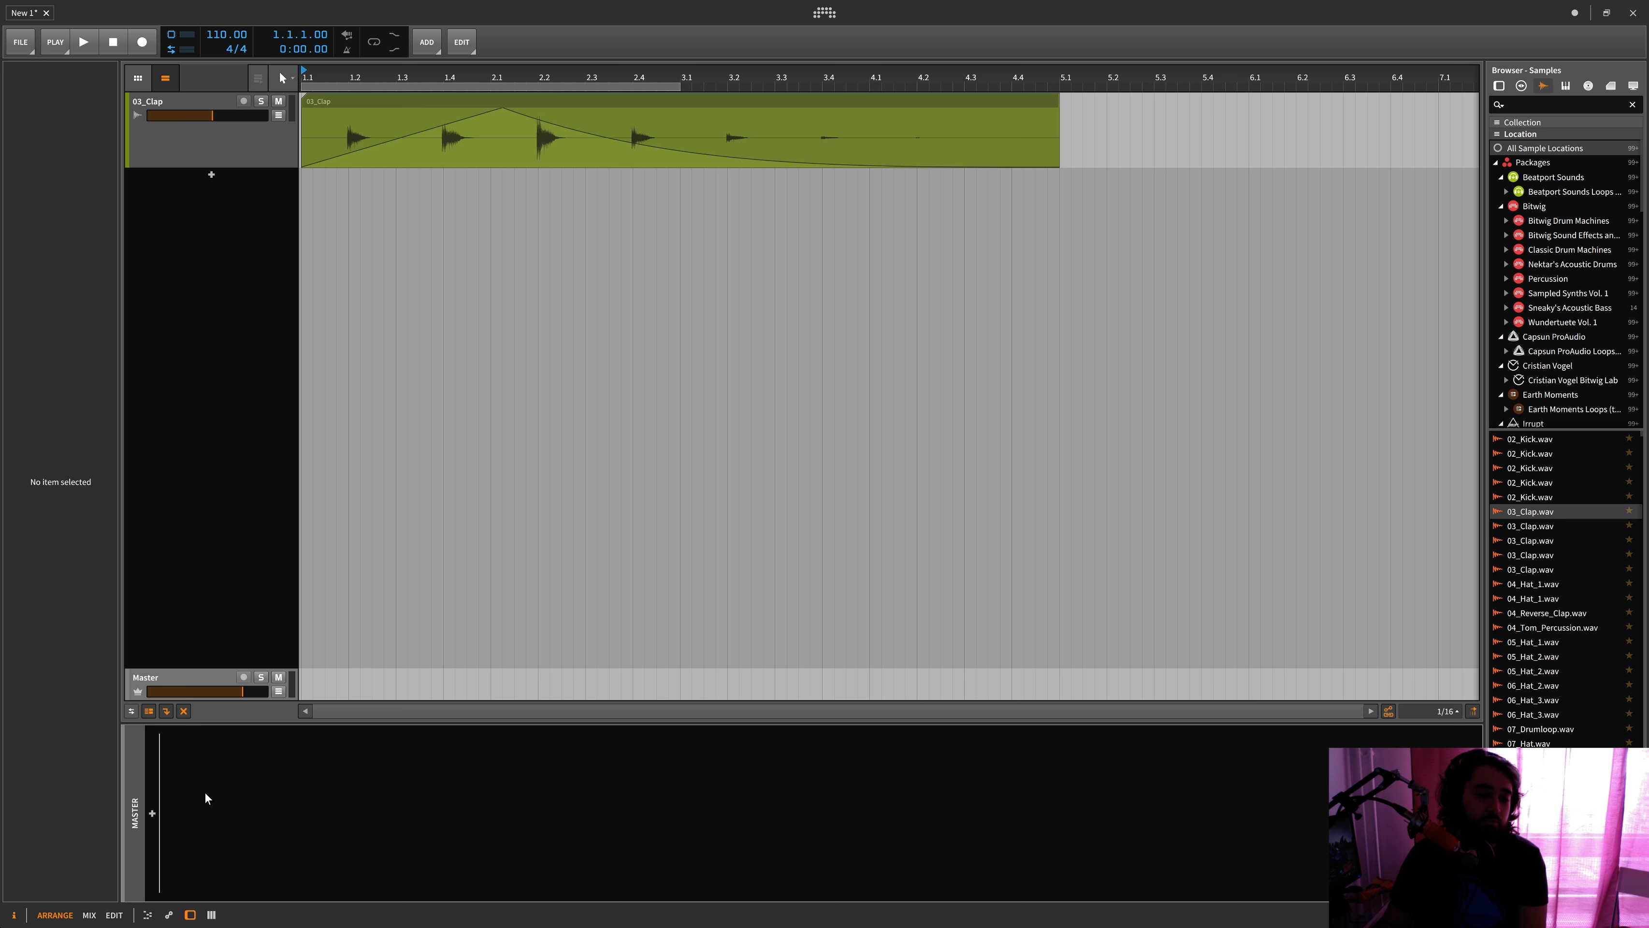
Search the device browser for "ad" and look over the full audio effect list without inserting a device
double_click(253, 802)
text(ad)
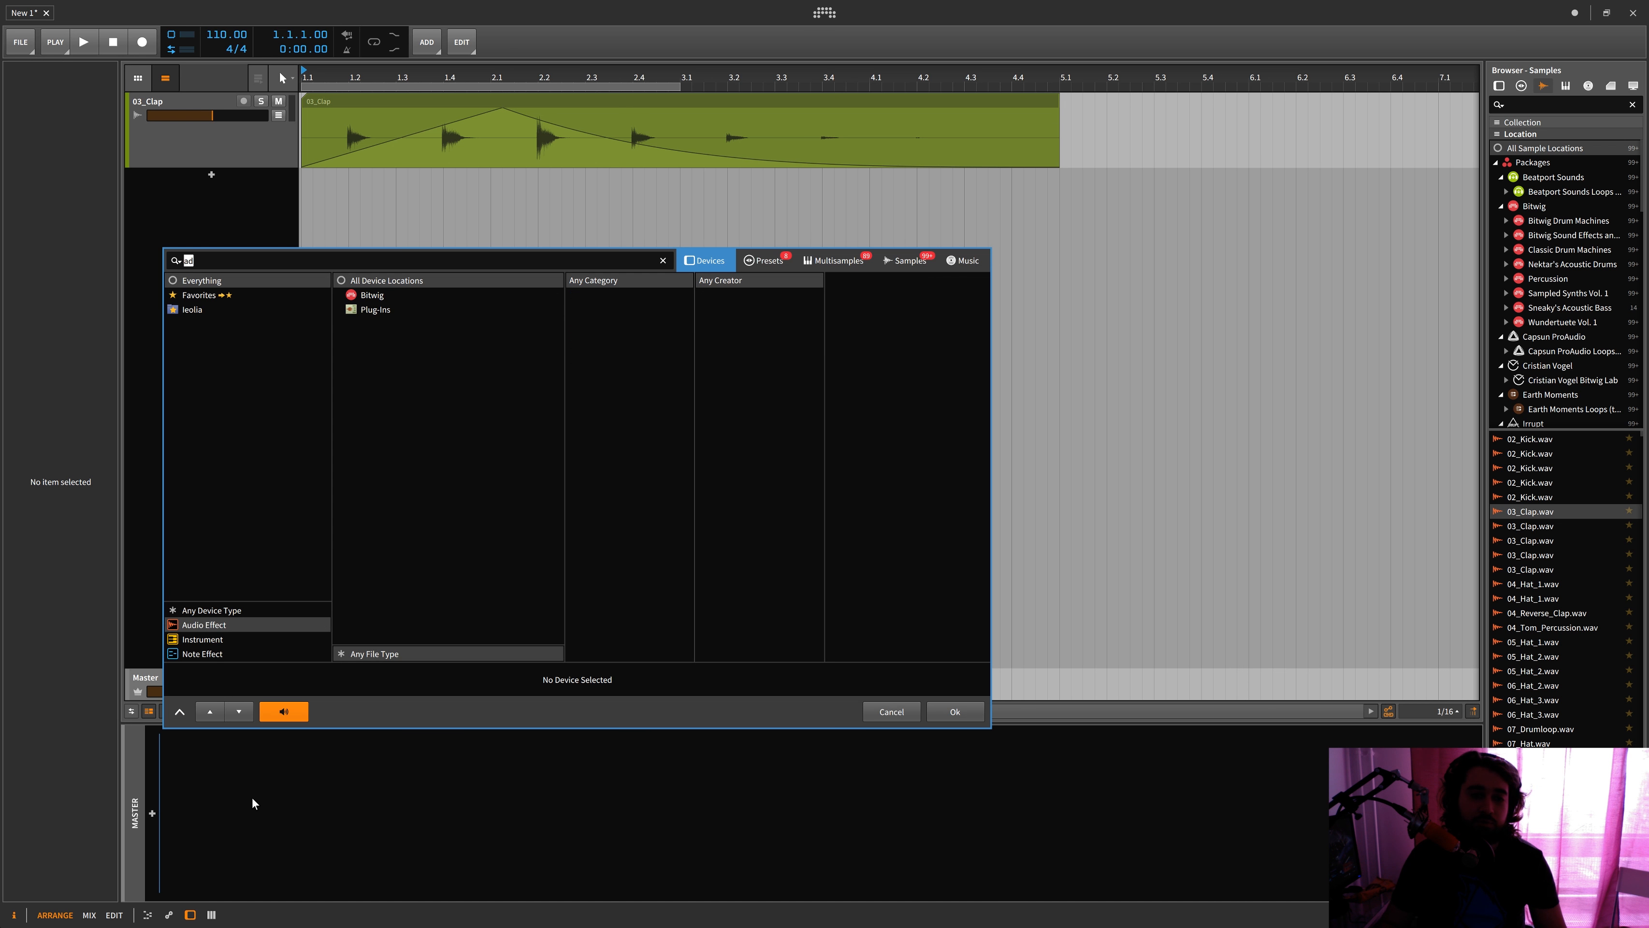
key(Escape)
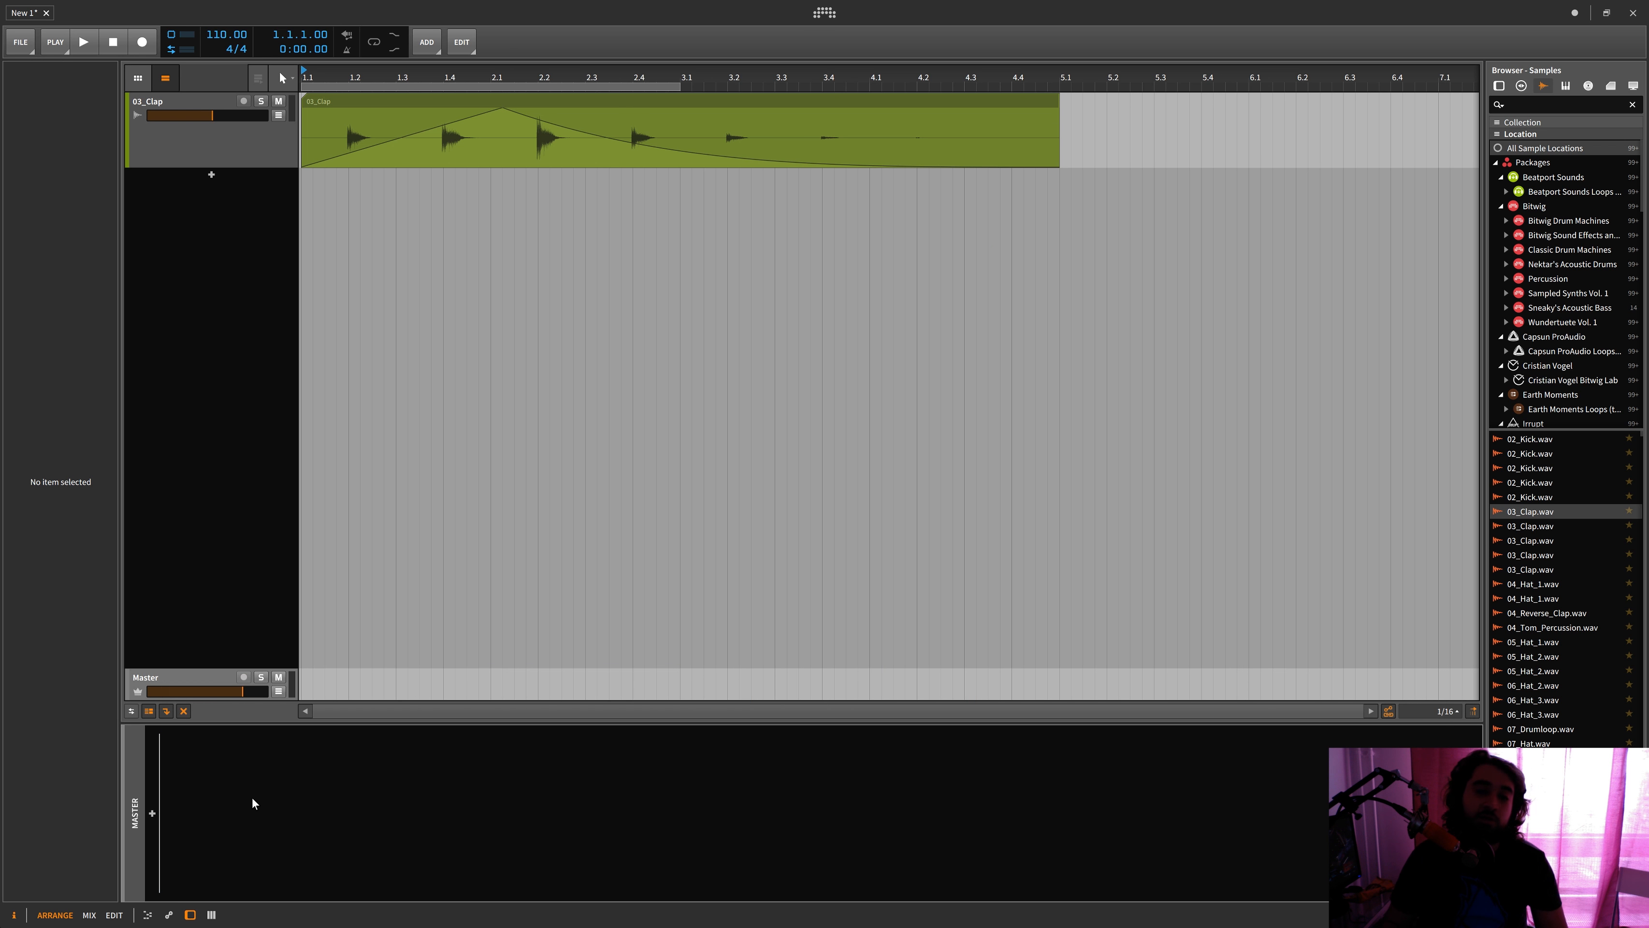
double_click(251, 798)
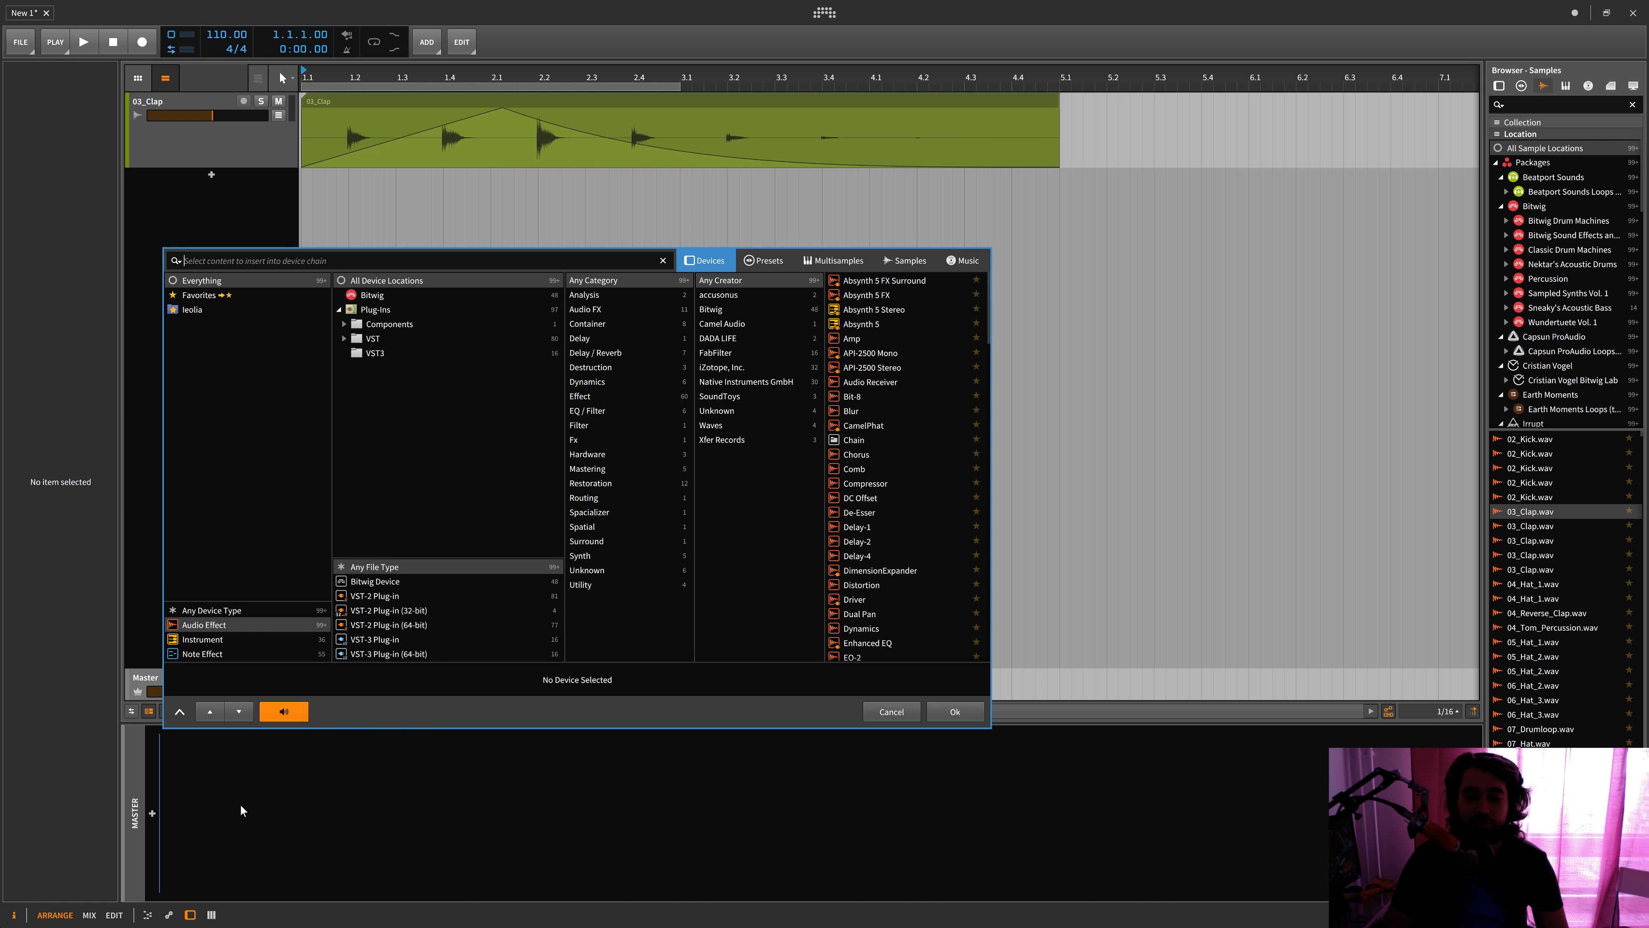
key(Escape)
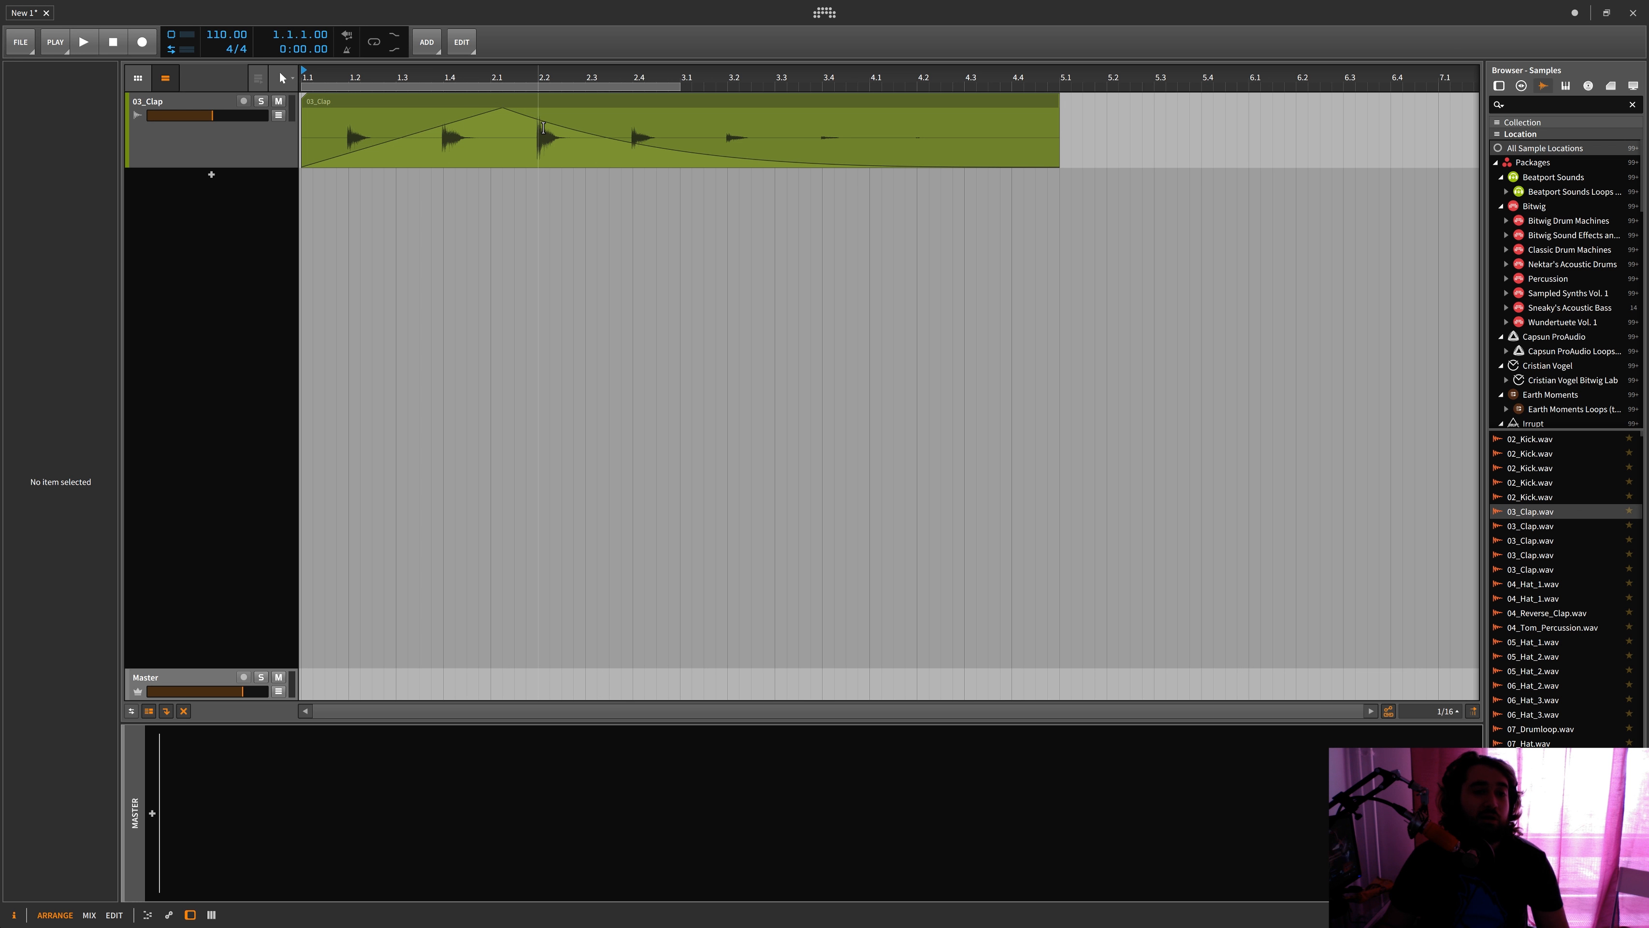
Zoom the arranger timeline out to about 16 bars and open the 03_Clap clip in the detail editor
drag(473, 75, 473, 40)
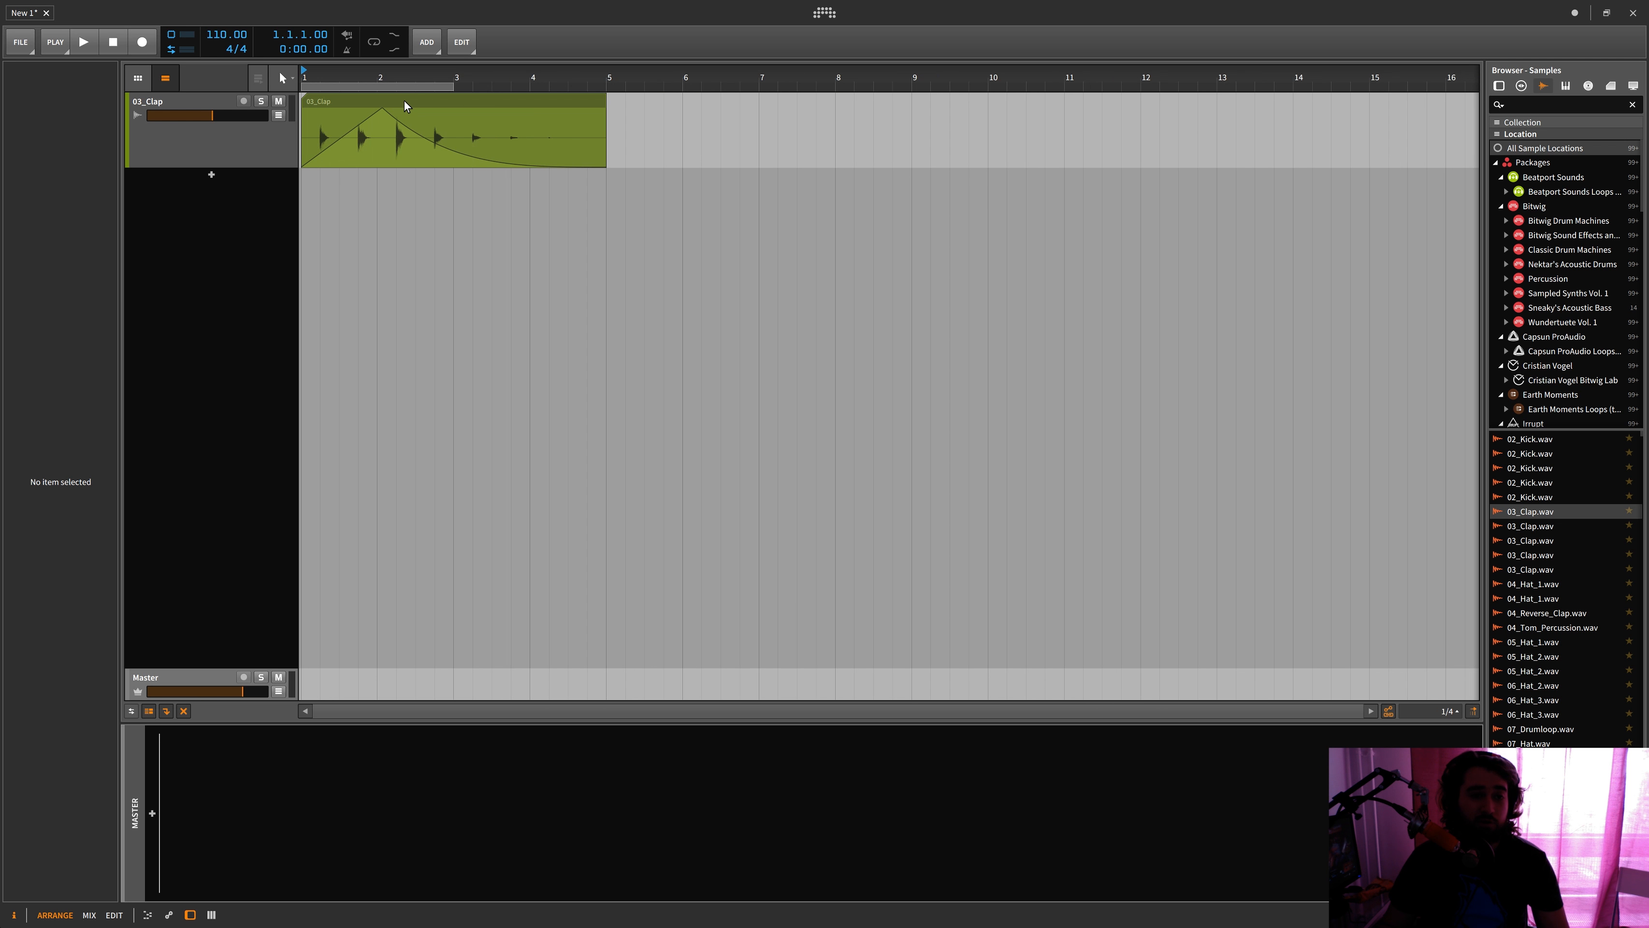
double_click(403, 100)
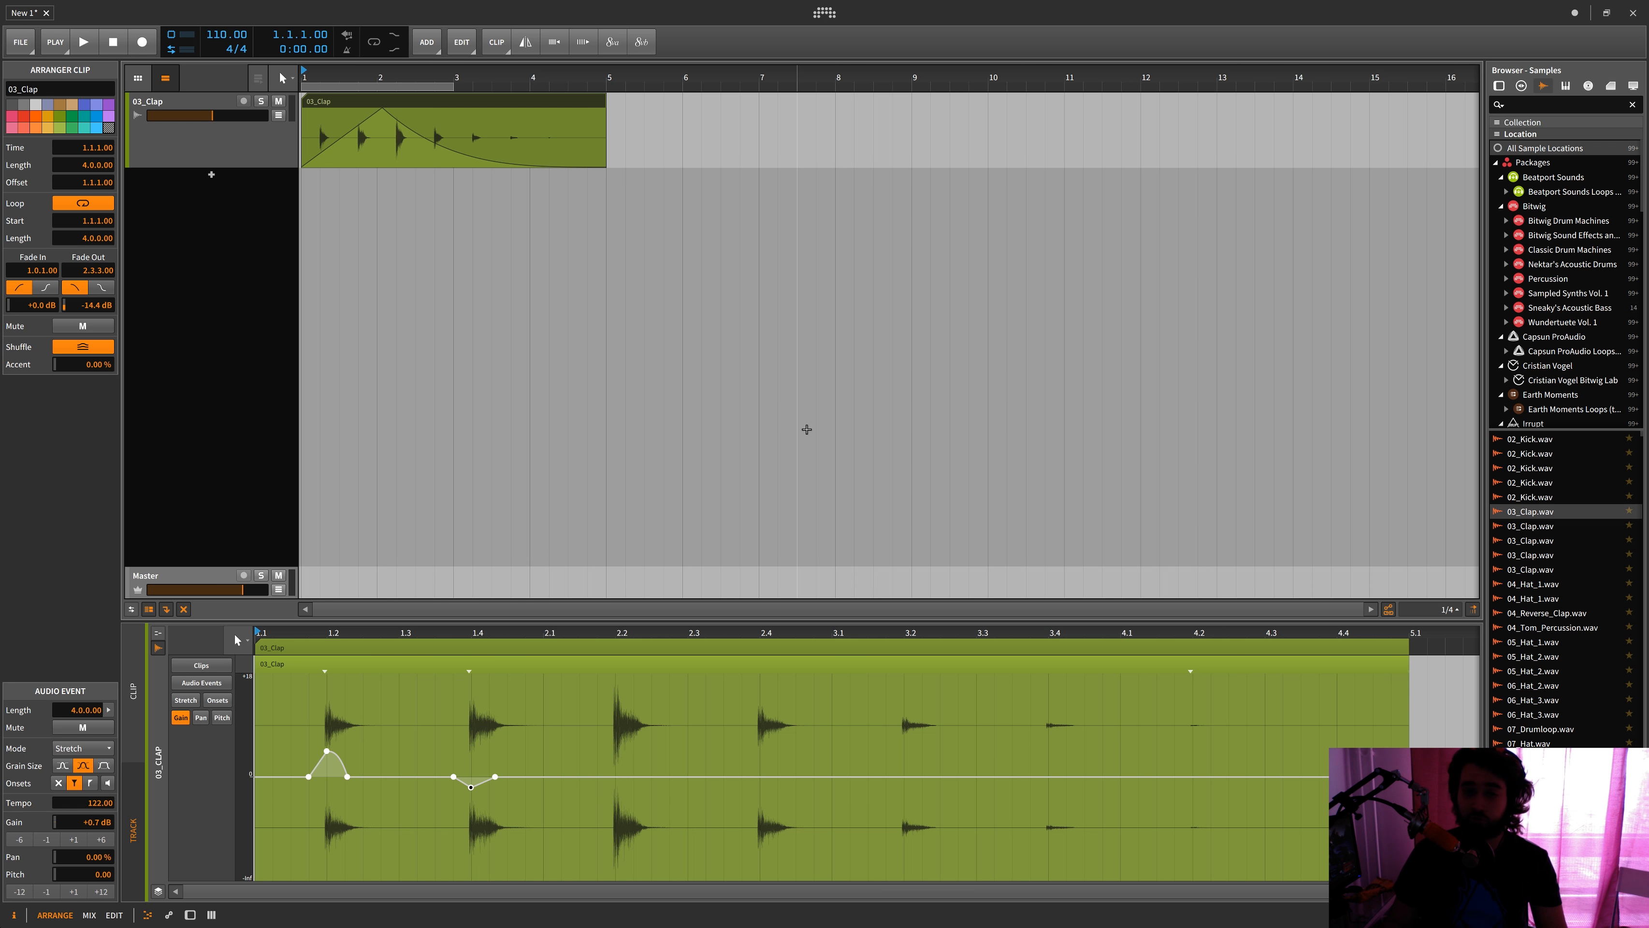
scroll(757, 427, right, 1)
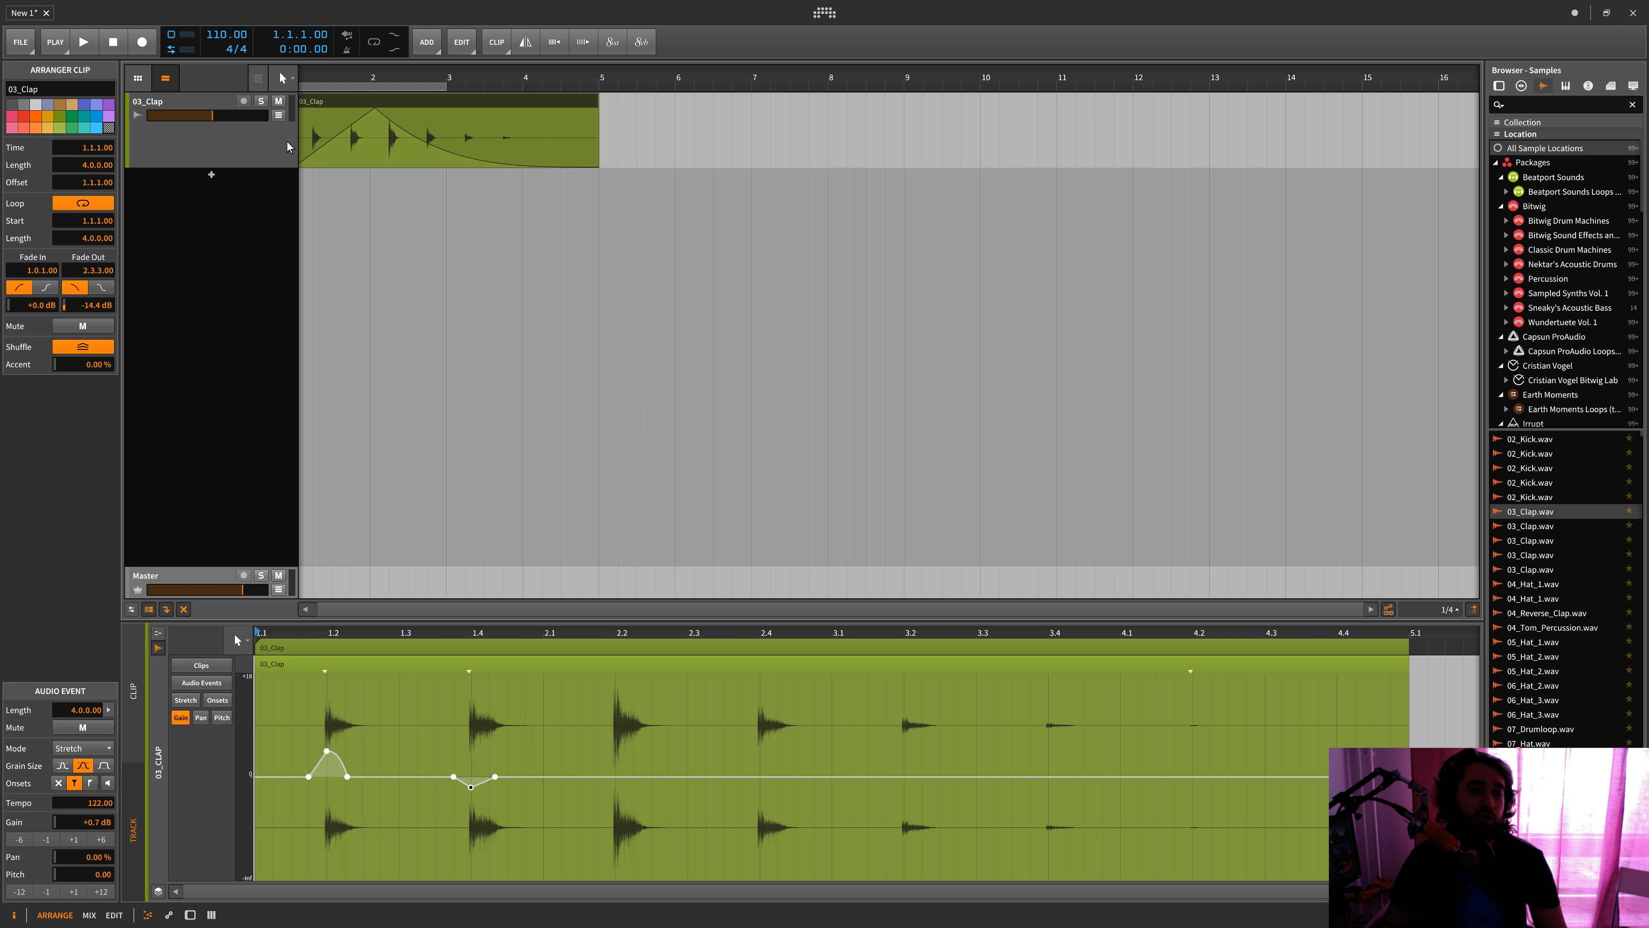
scroll(305, 111, left, 1)
scroll(279, 98, right, 2)
scroll(318, 96, left, 2)
Add a Sampler instrument track below the clap track, searching for "samp", and show its device chain
click(198, 224)
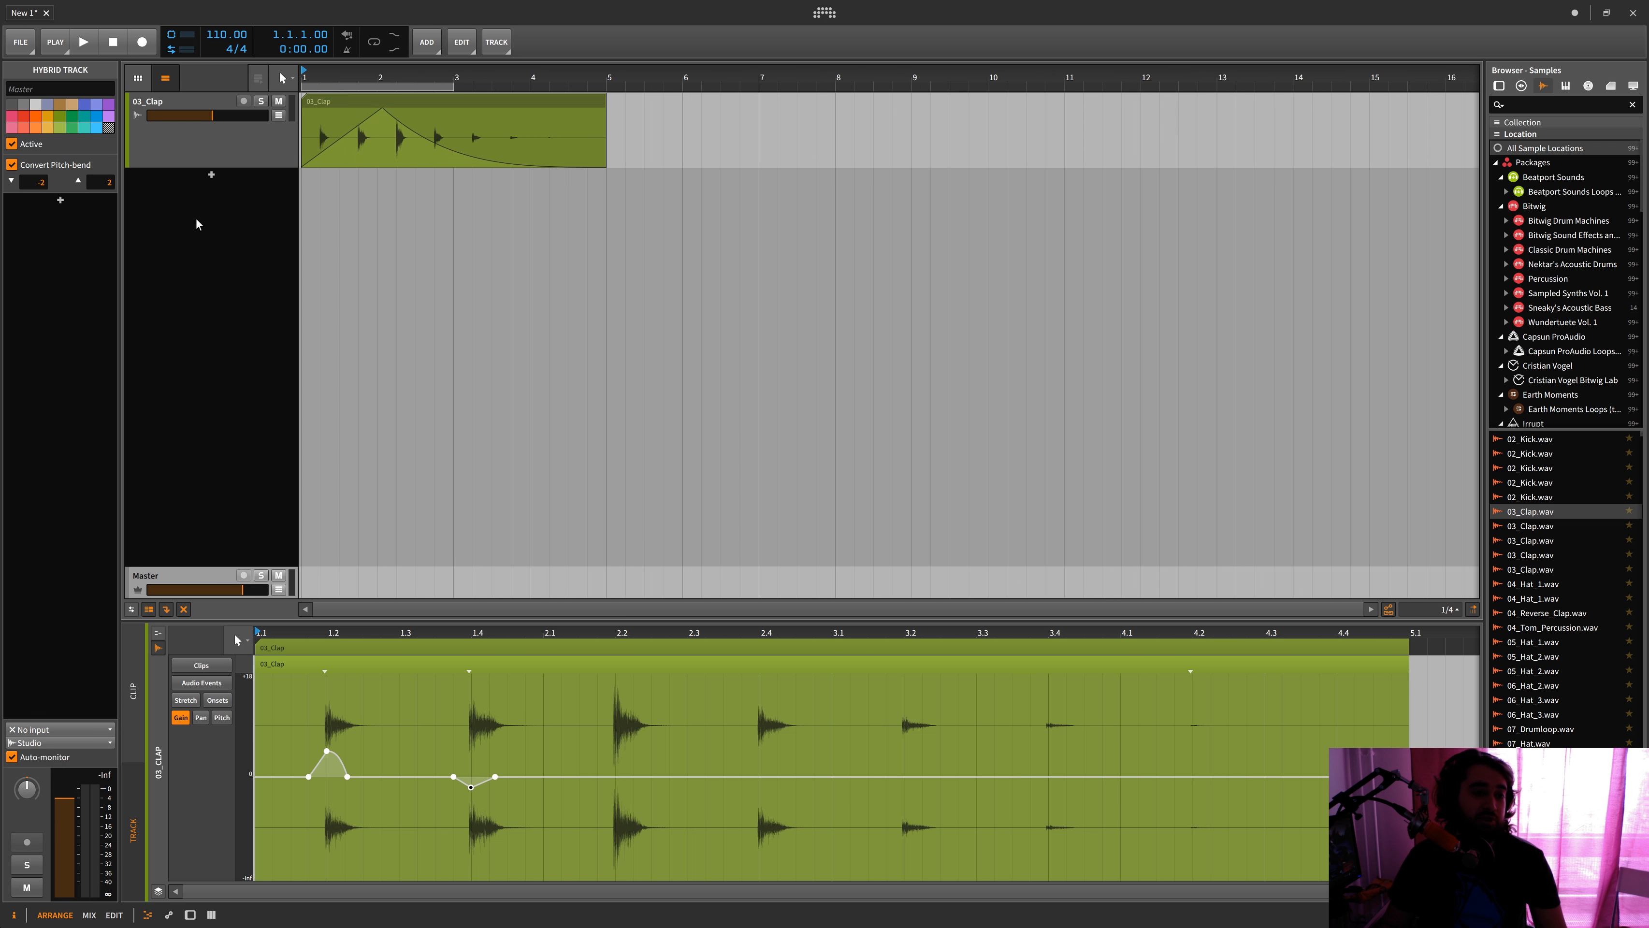
double_click(196, 225)
text(samp)
double_click(1119, 284)
key(d)
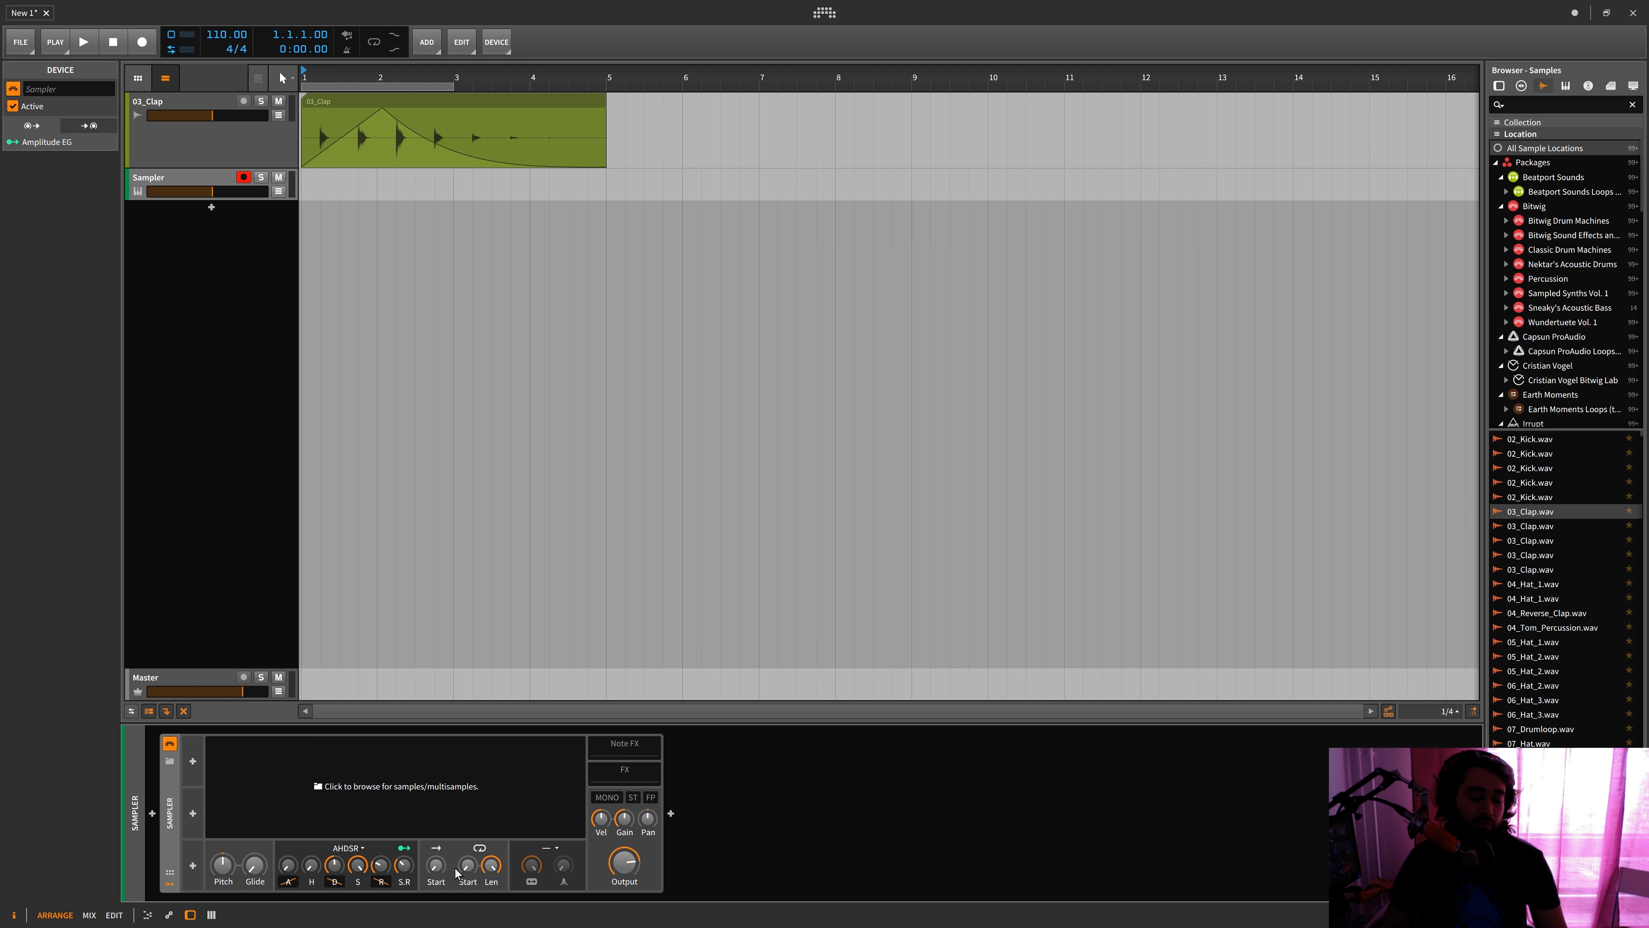
Examine the Sampler's envelope mode options and its sample browser without choosing anything
click(346, 848)
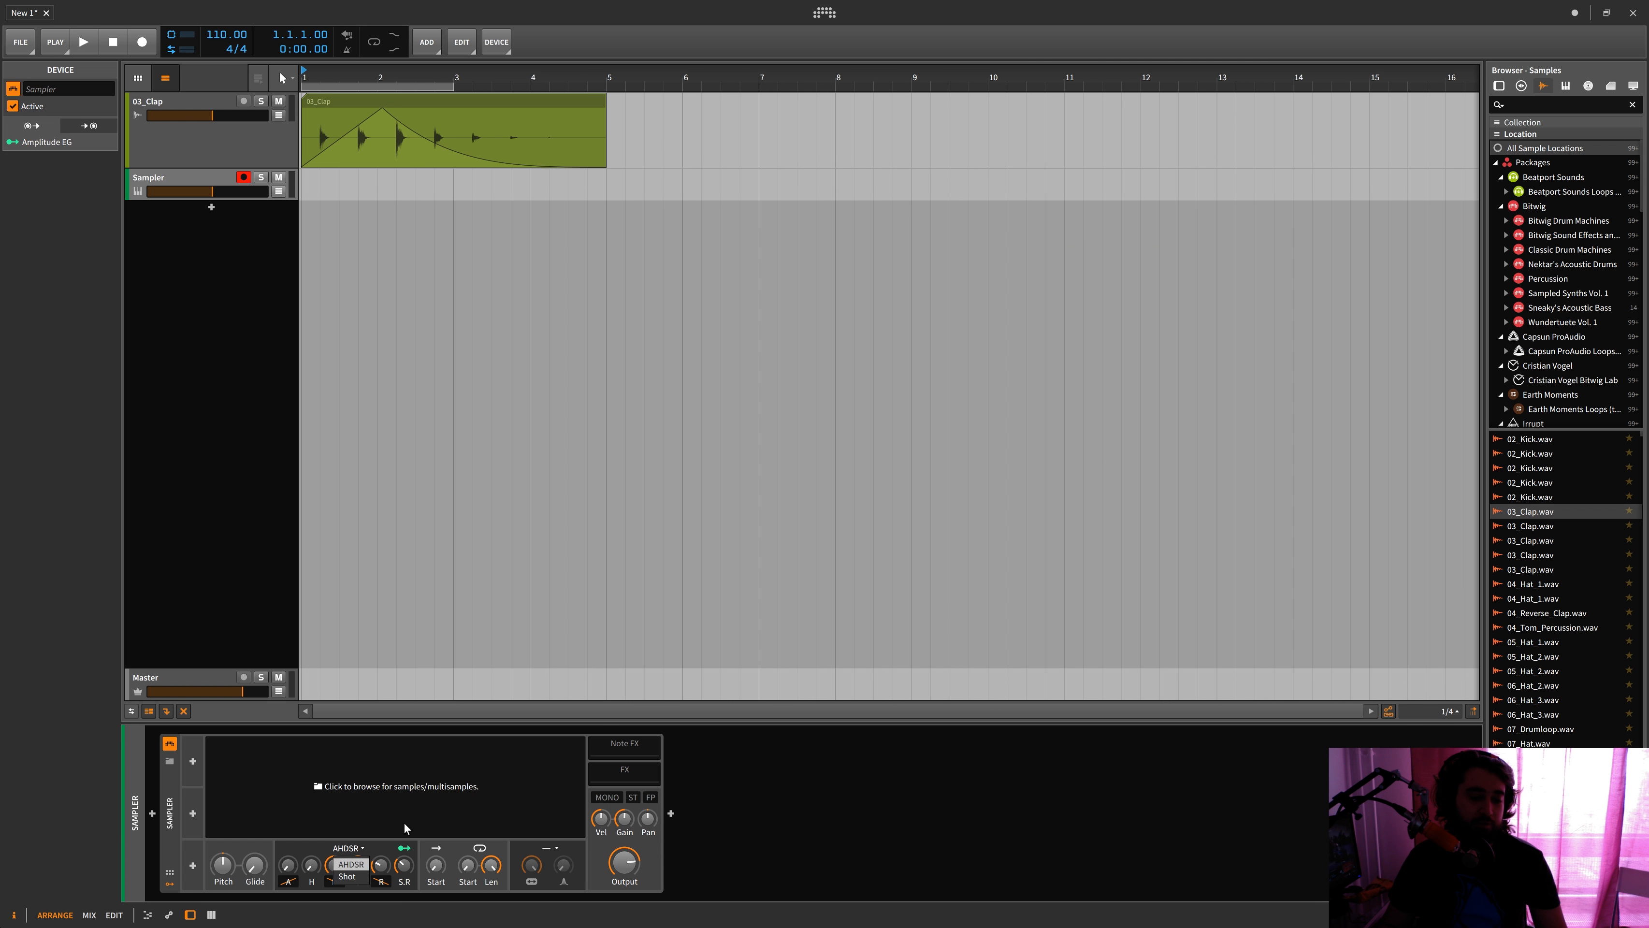
click(351, 848)
click(348, 849)
click(347, 849)
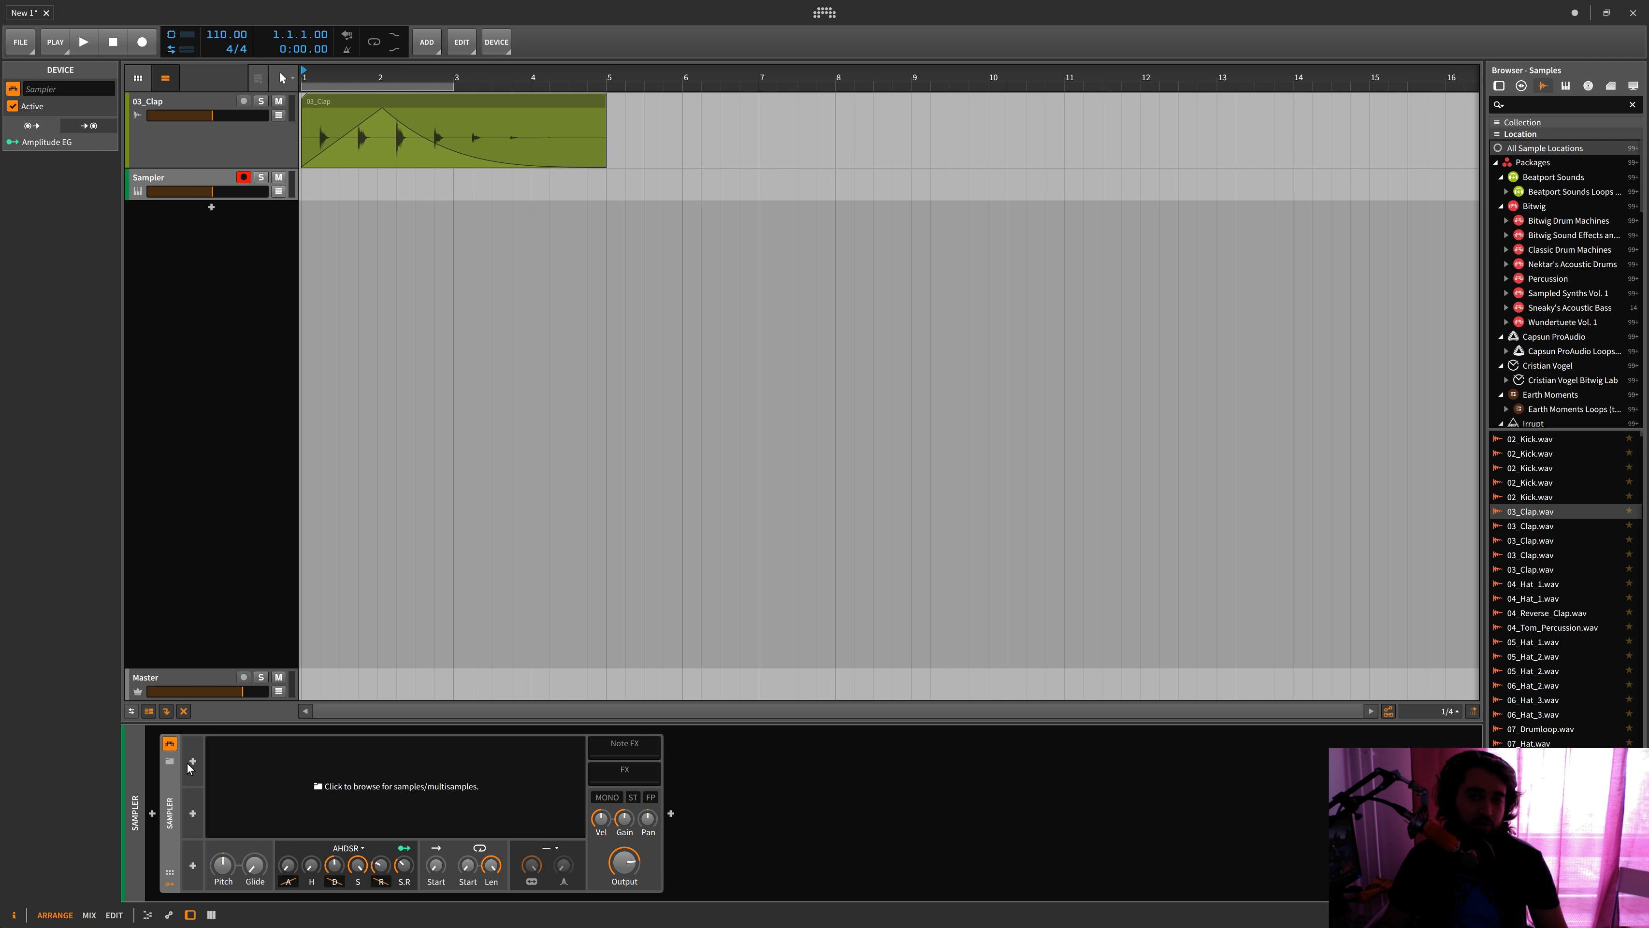
click(384, 772)
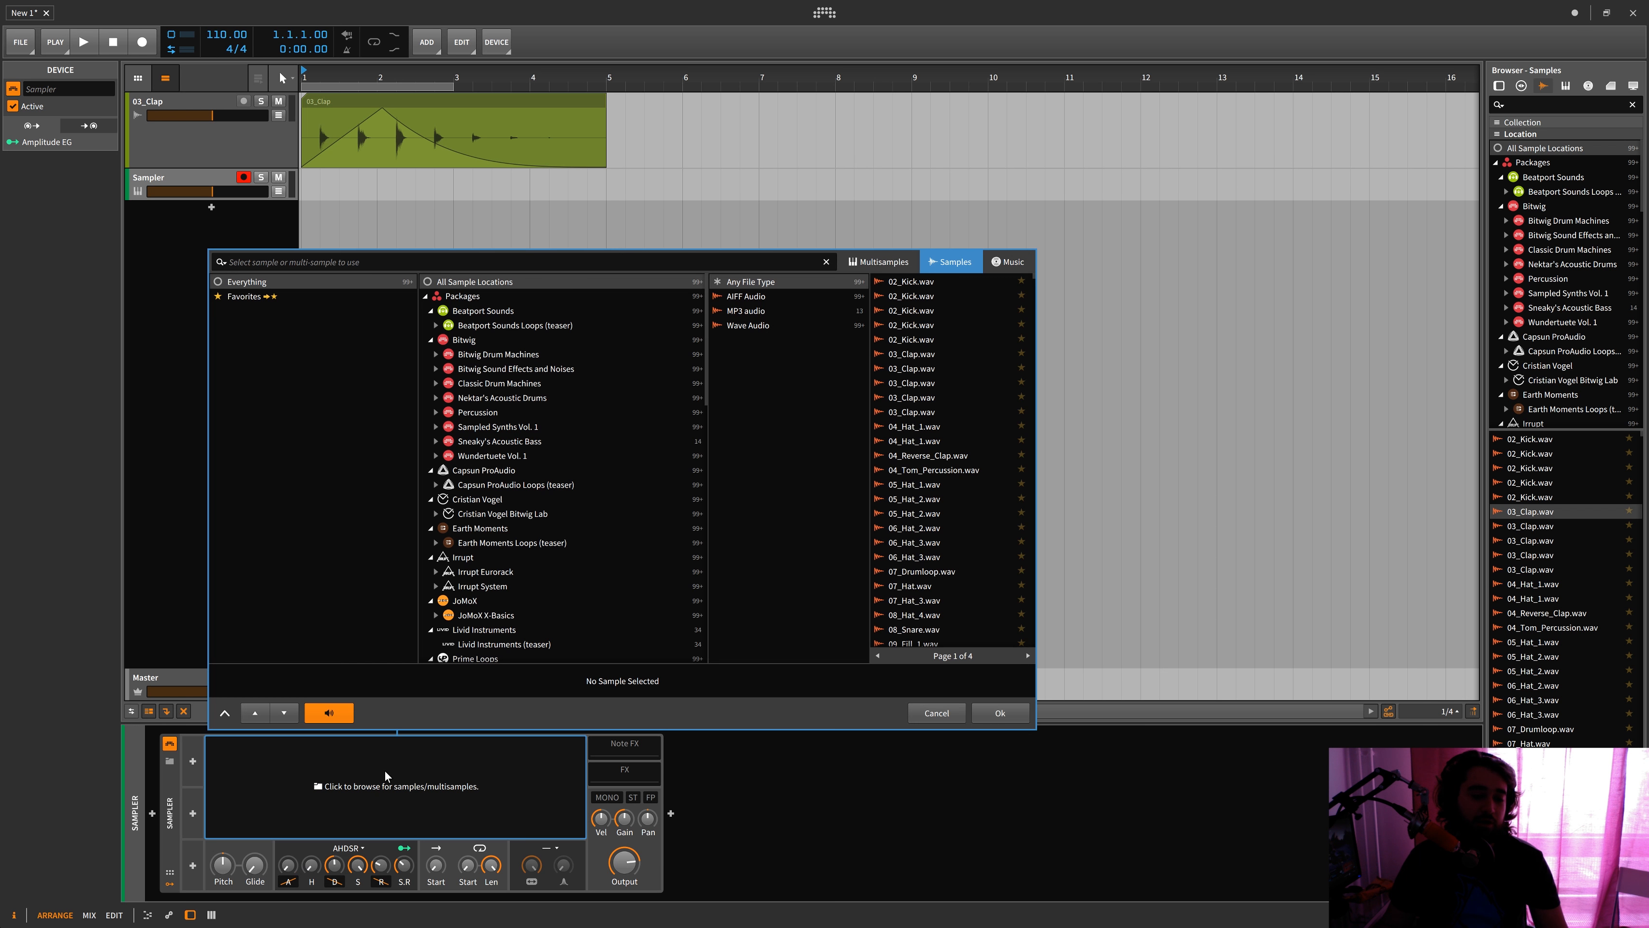
key(Escape)
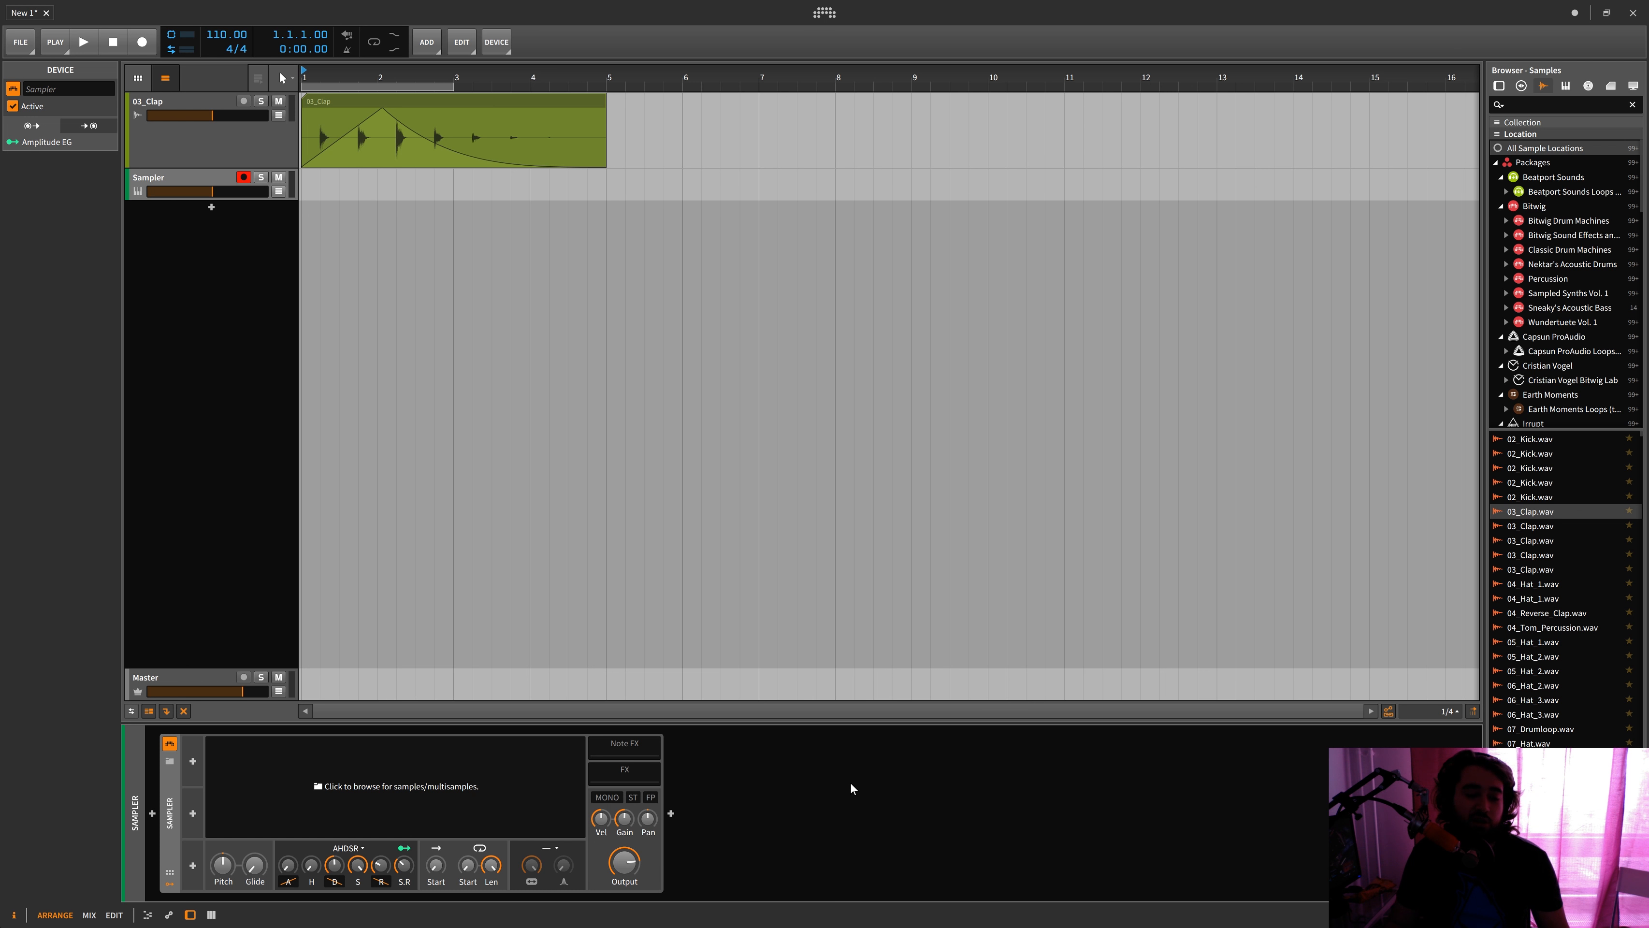
Select the Sampler track and collapse the Packages location in the sample browser
click(186, 173)
click(371, 116)
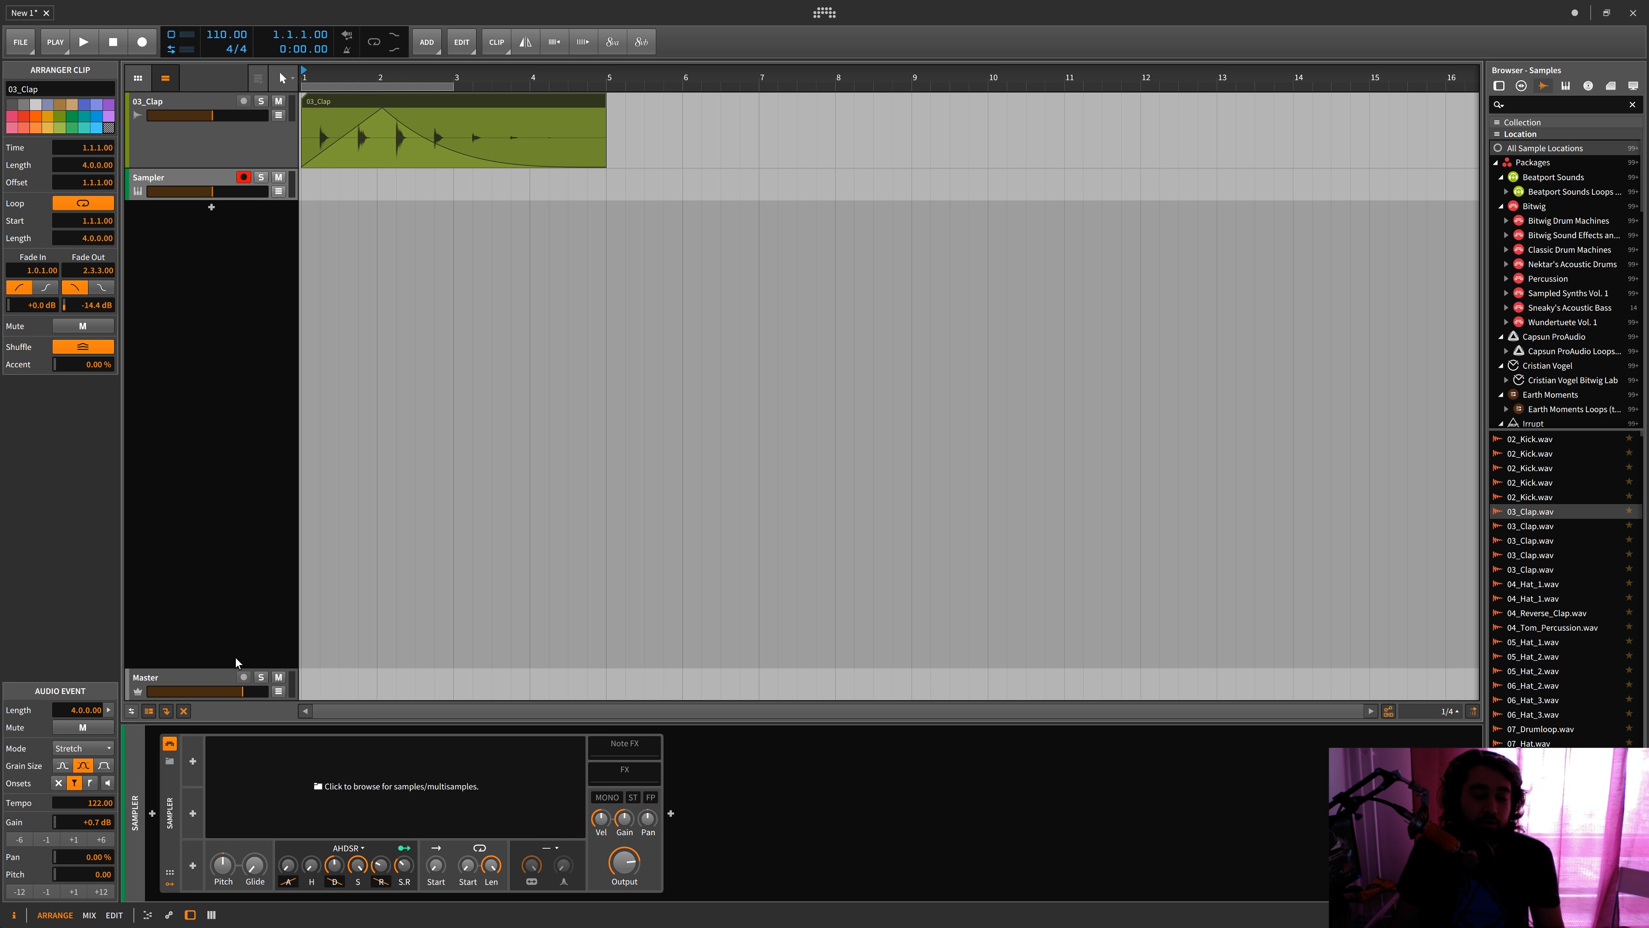
click(220, 538)
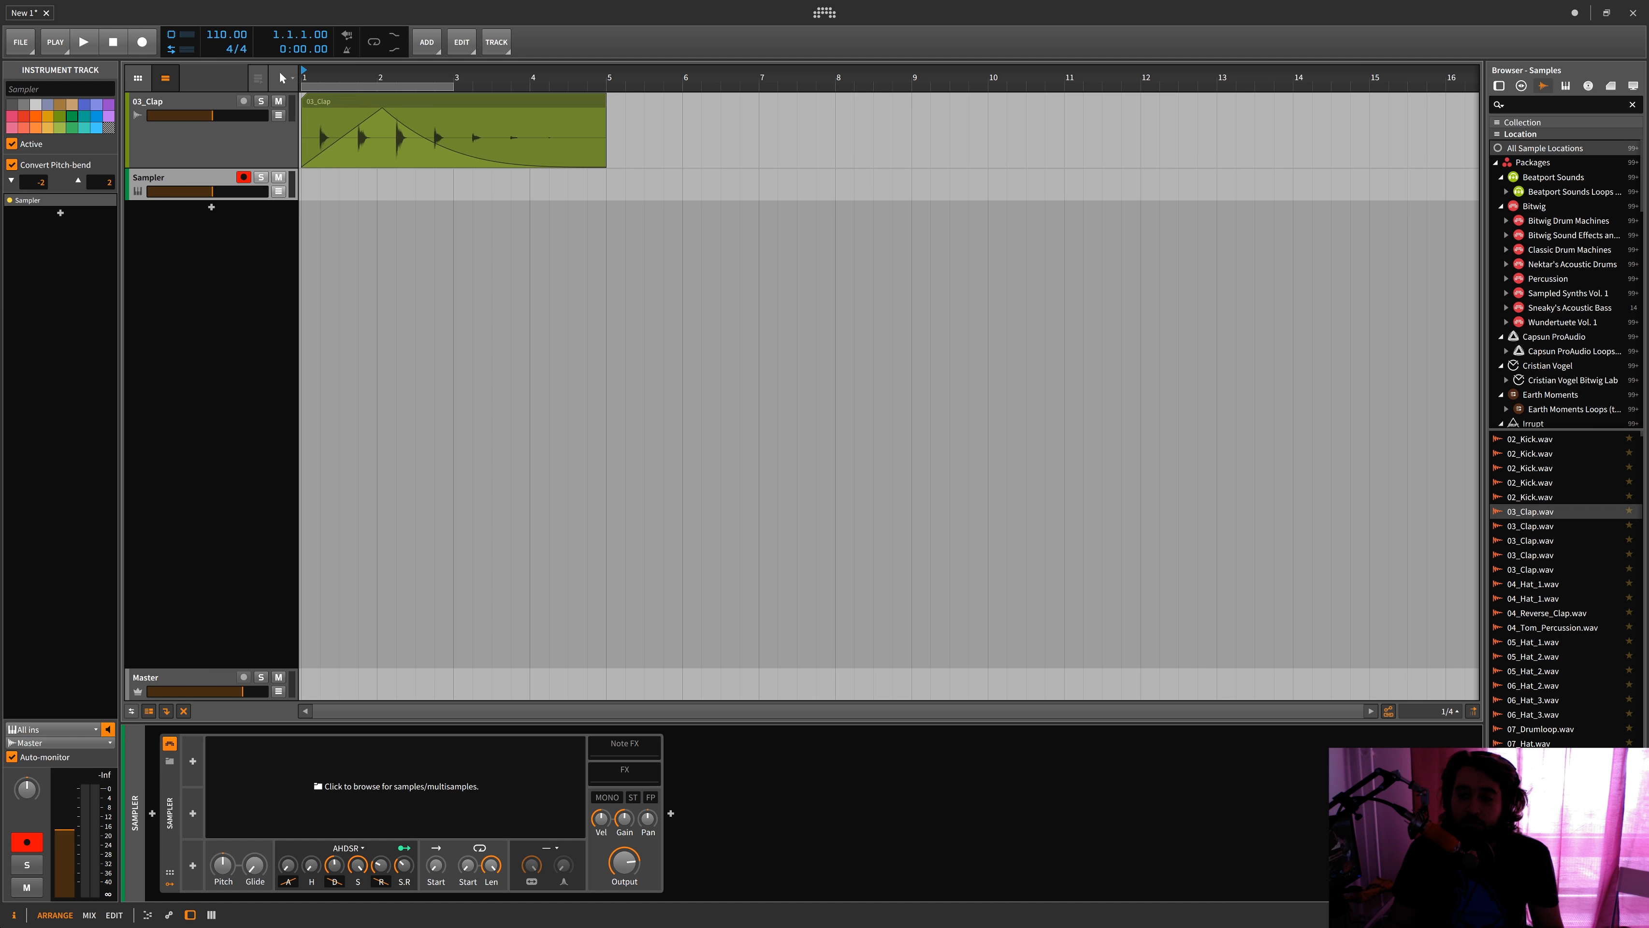
click(1495, 163)
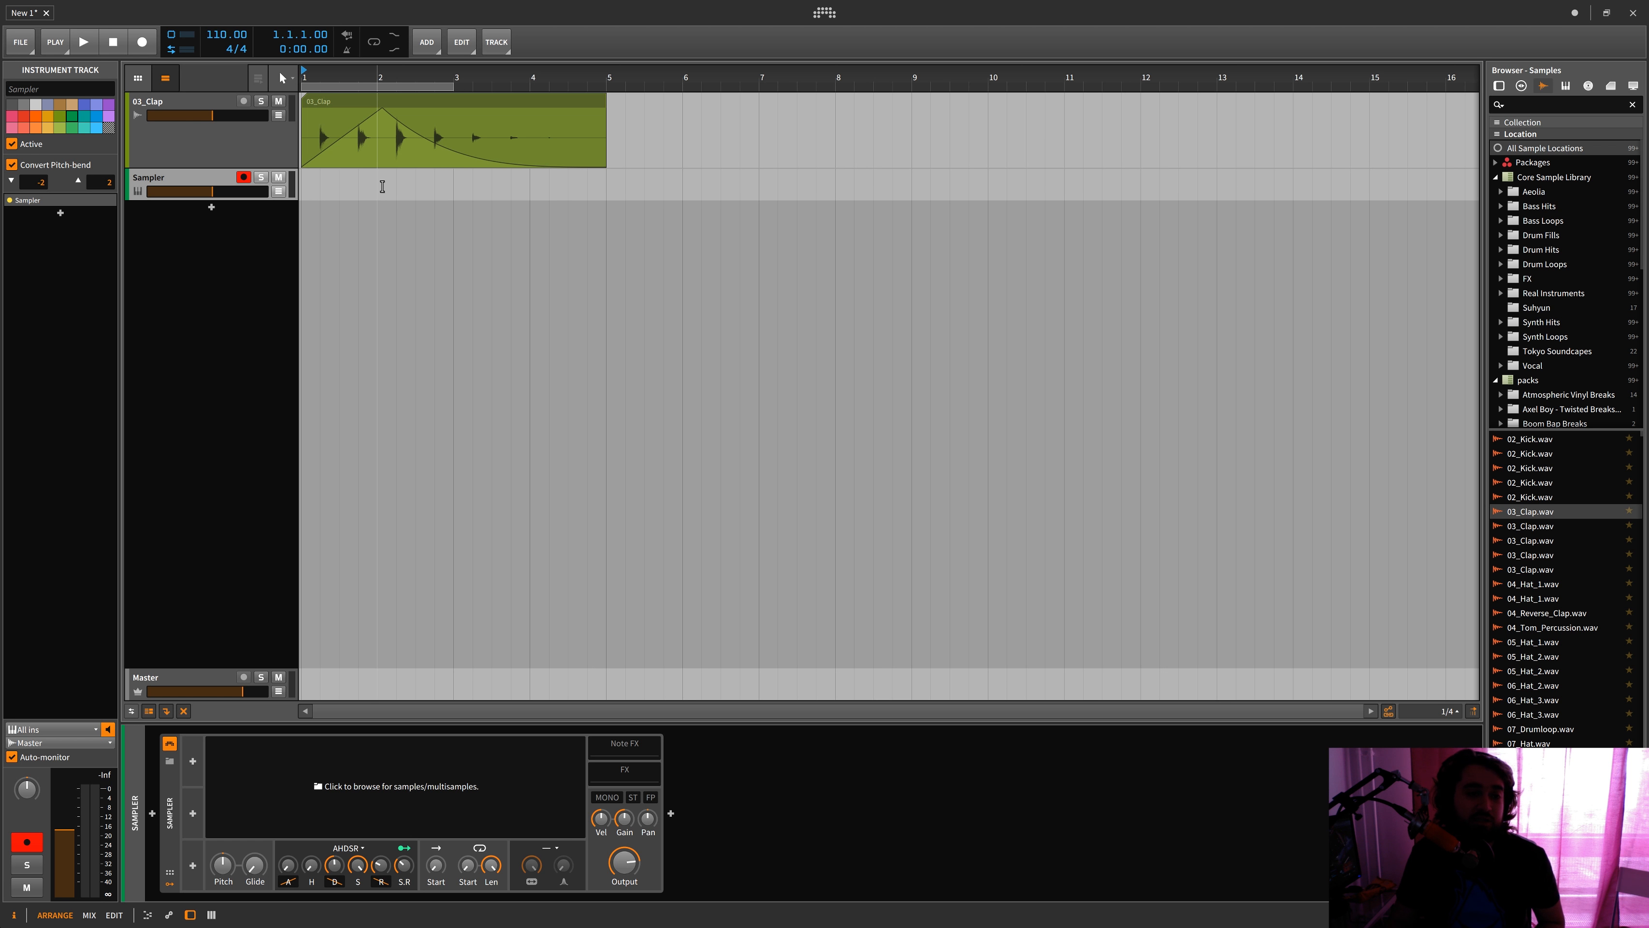
Search the Sampler's available modulators for "lfo" without inserting one
click(190, 762)
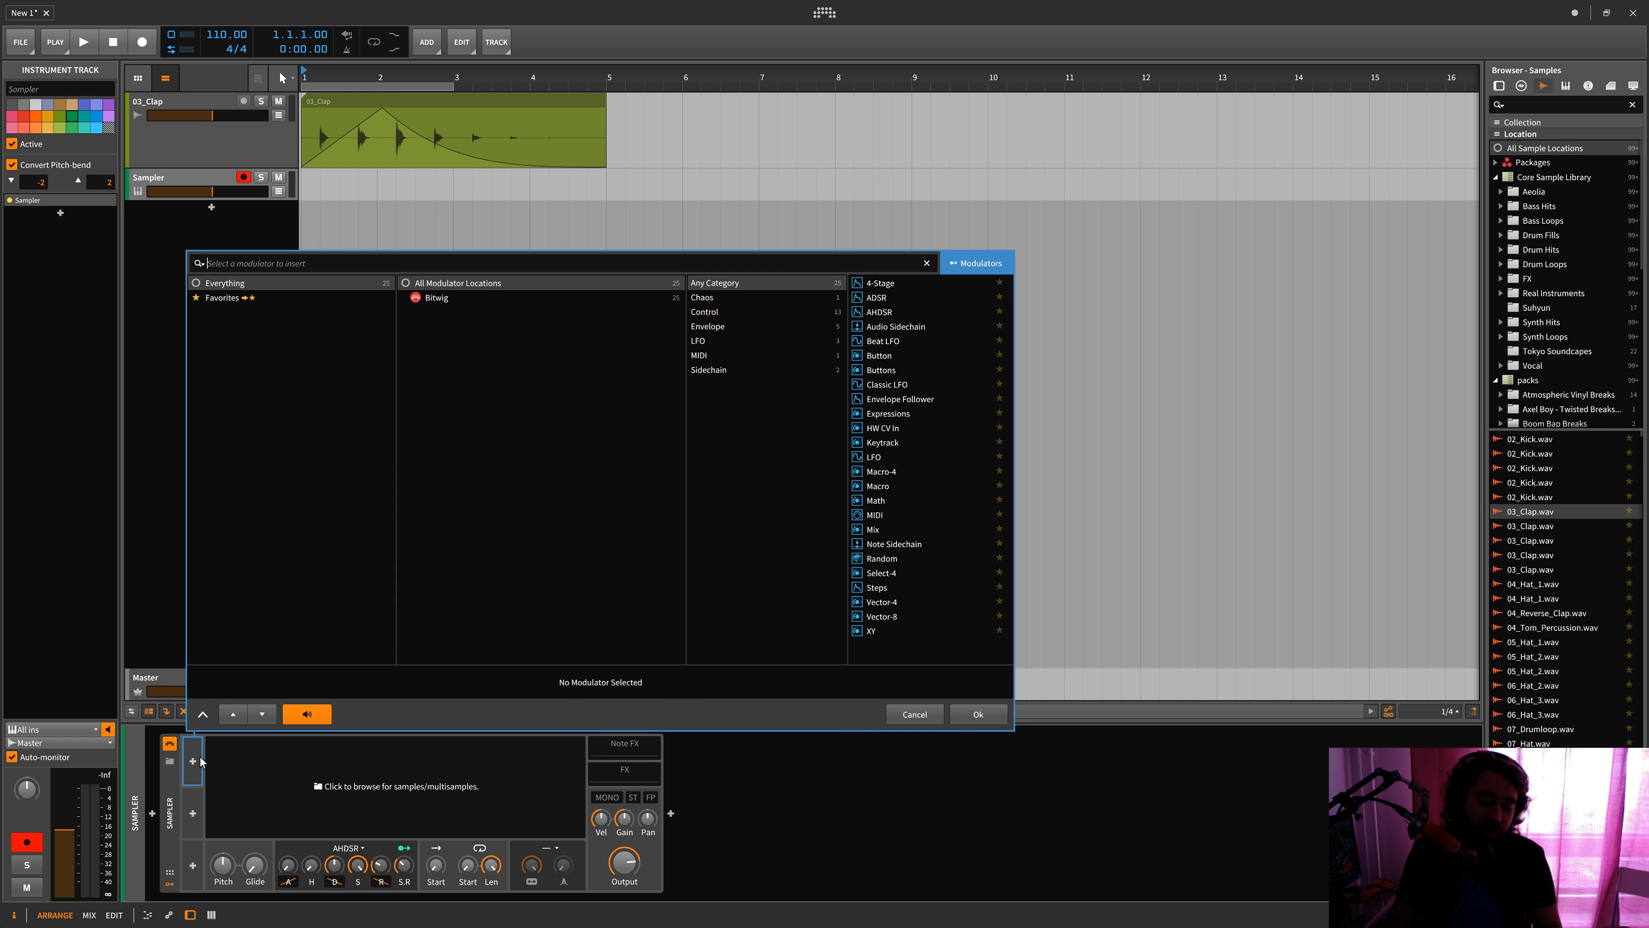
text(lfo)
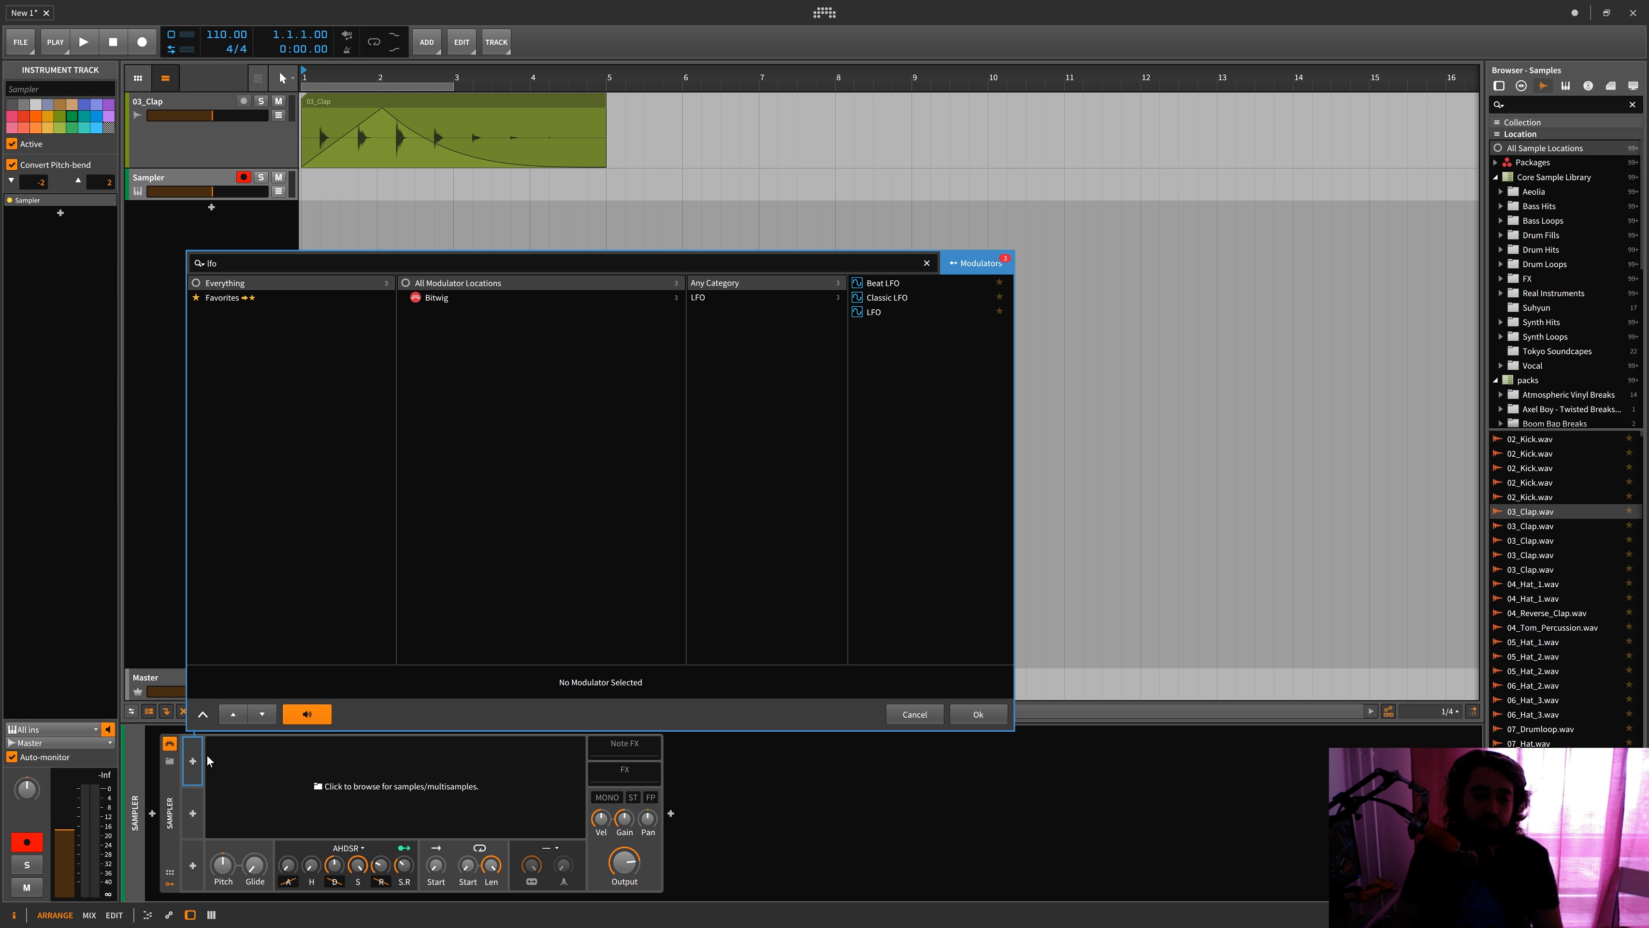
key(Escape)
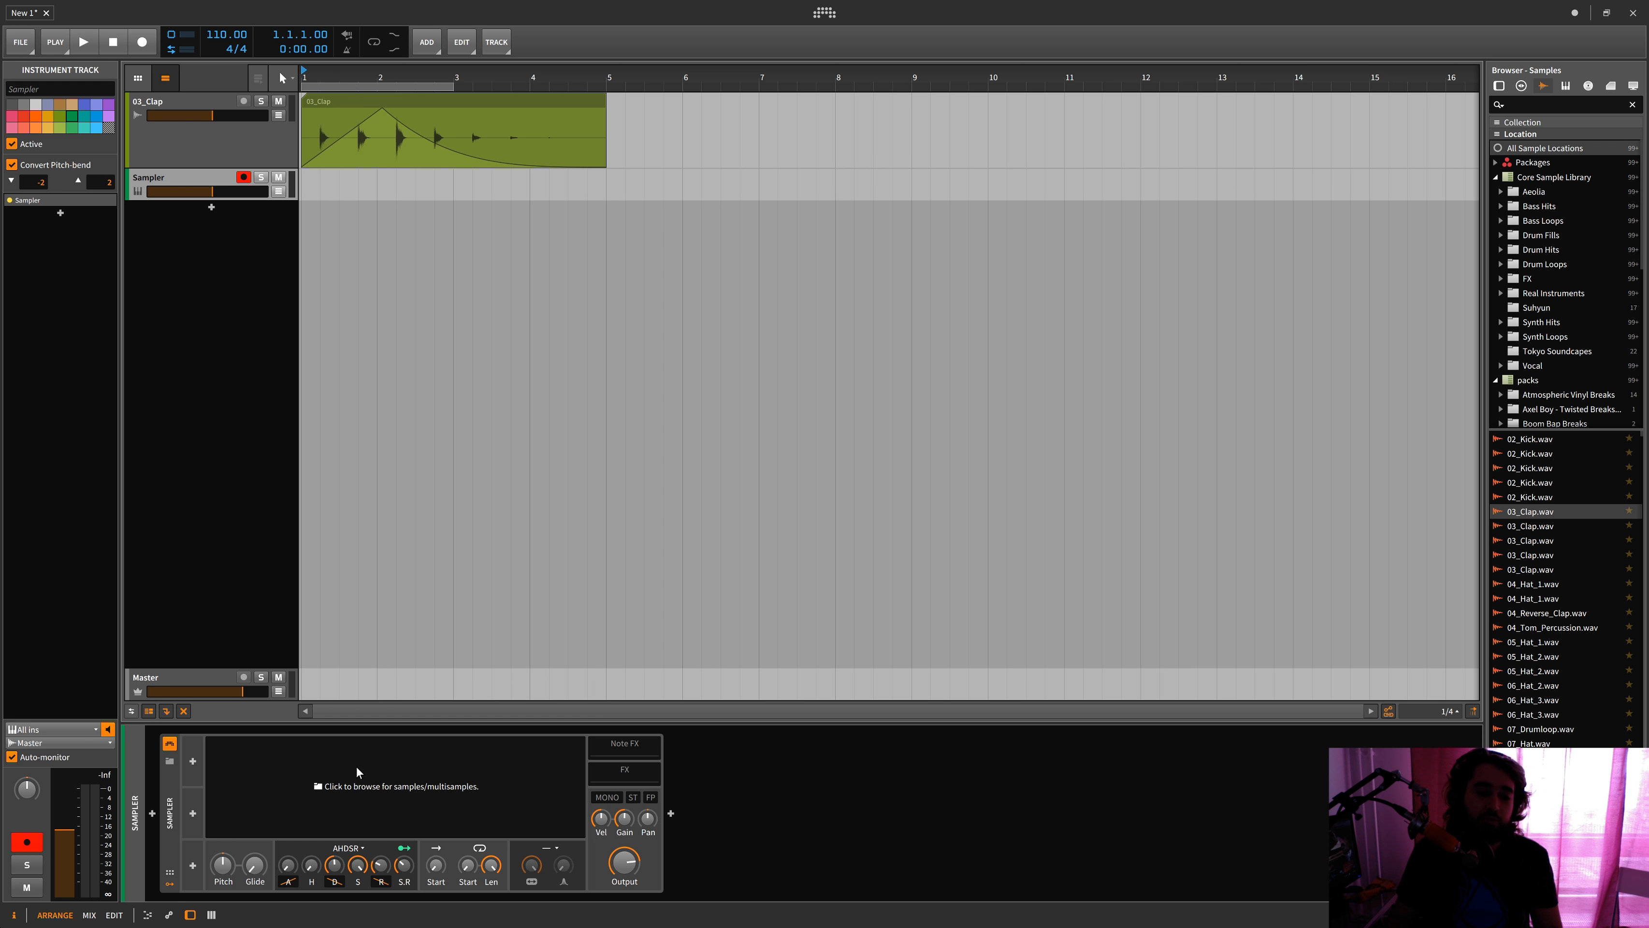
Replace the Sampler on the instrument track with the Serum synth, searching the devices for "ser"
click(174, 818)
key(Delete)
double_click(292, 778)
text(ser)
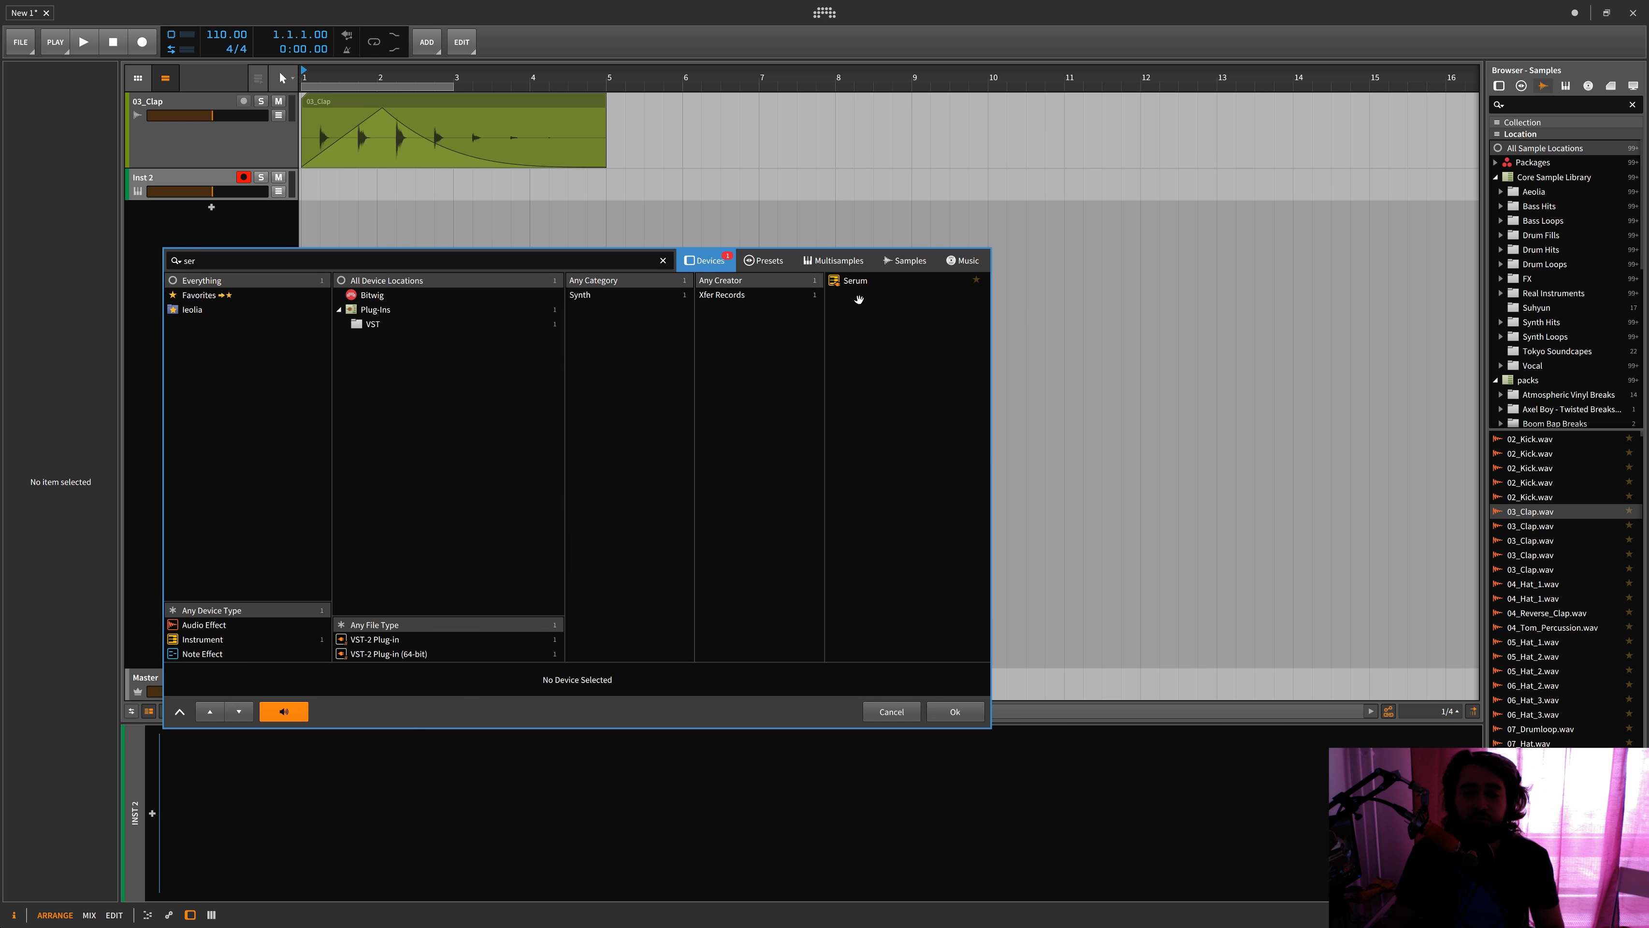
double_click(856, 284)
Bend the first curve in Serum's modulation matrix and raise Macro 1 to 100%
click(287, 420)
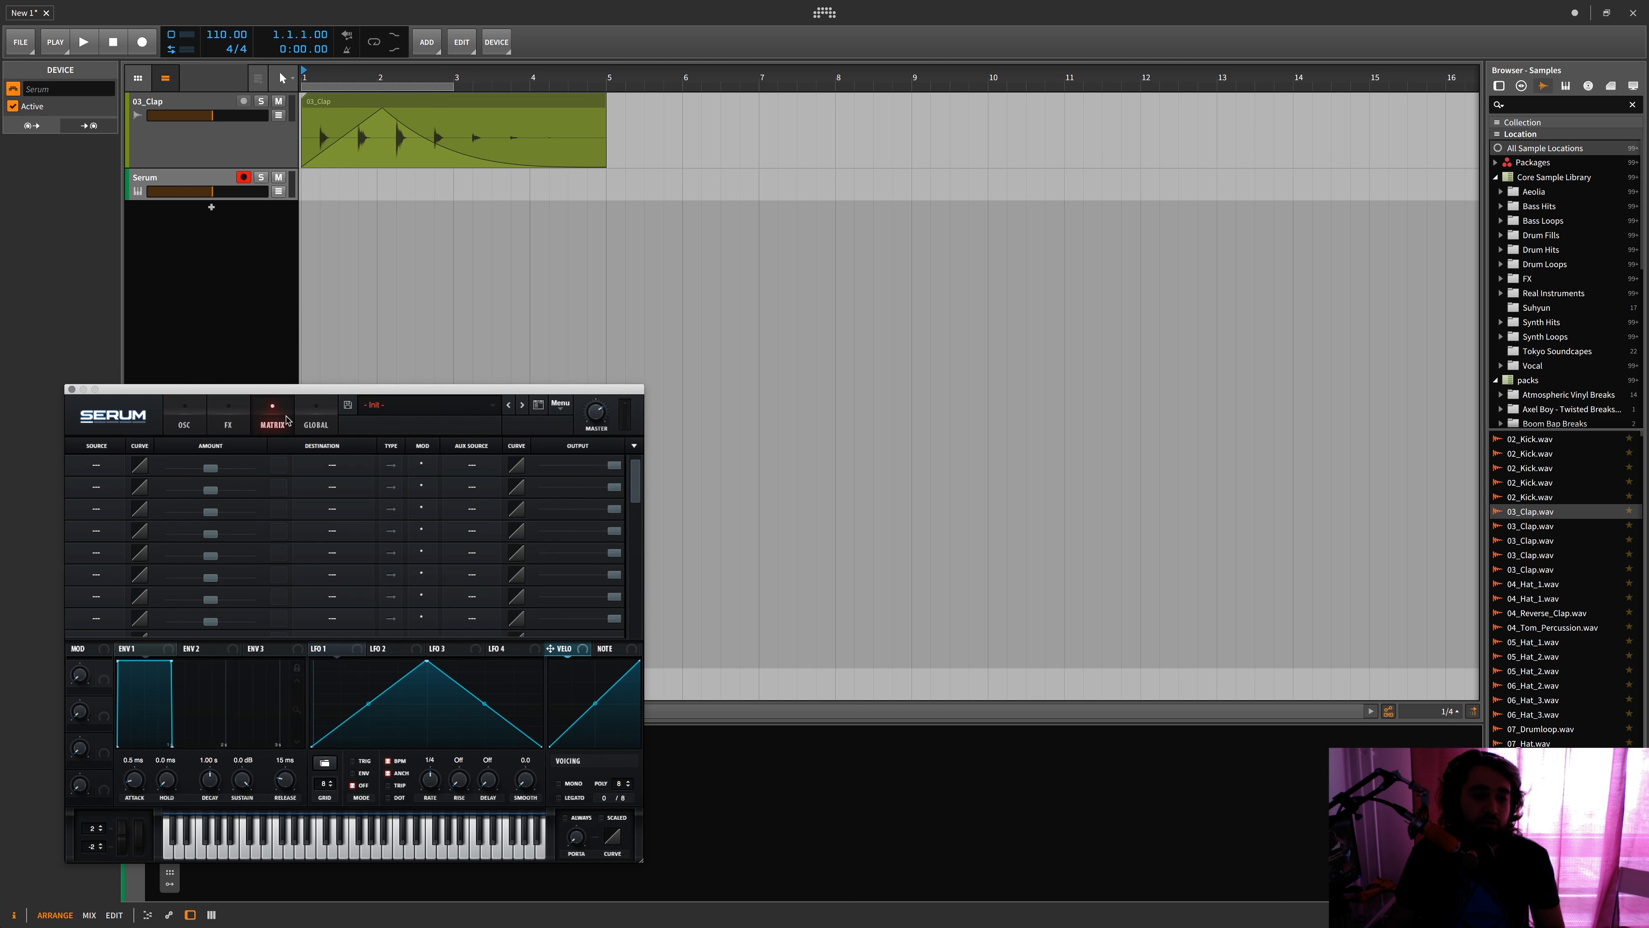
click(333, 324)
drag(139, 464, 146, 499)
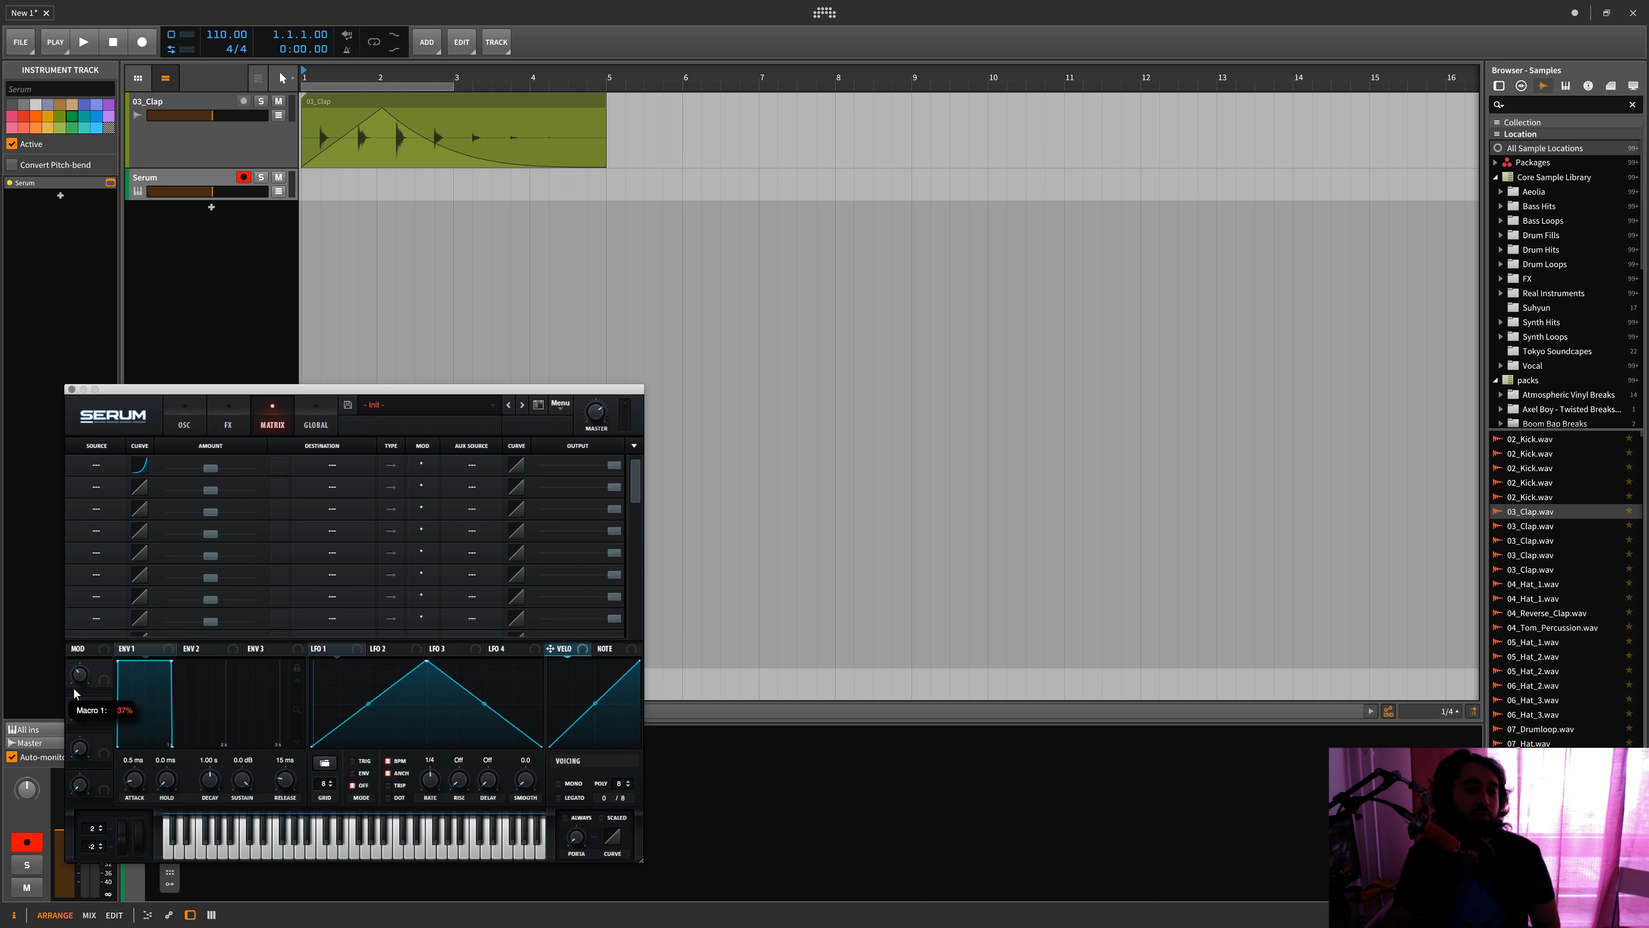
drag(73, 687, 99, 634)
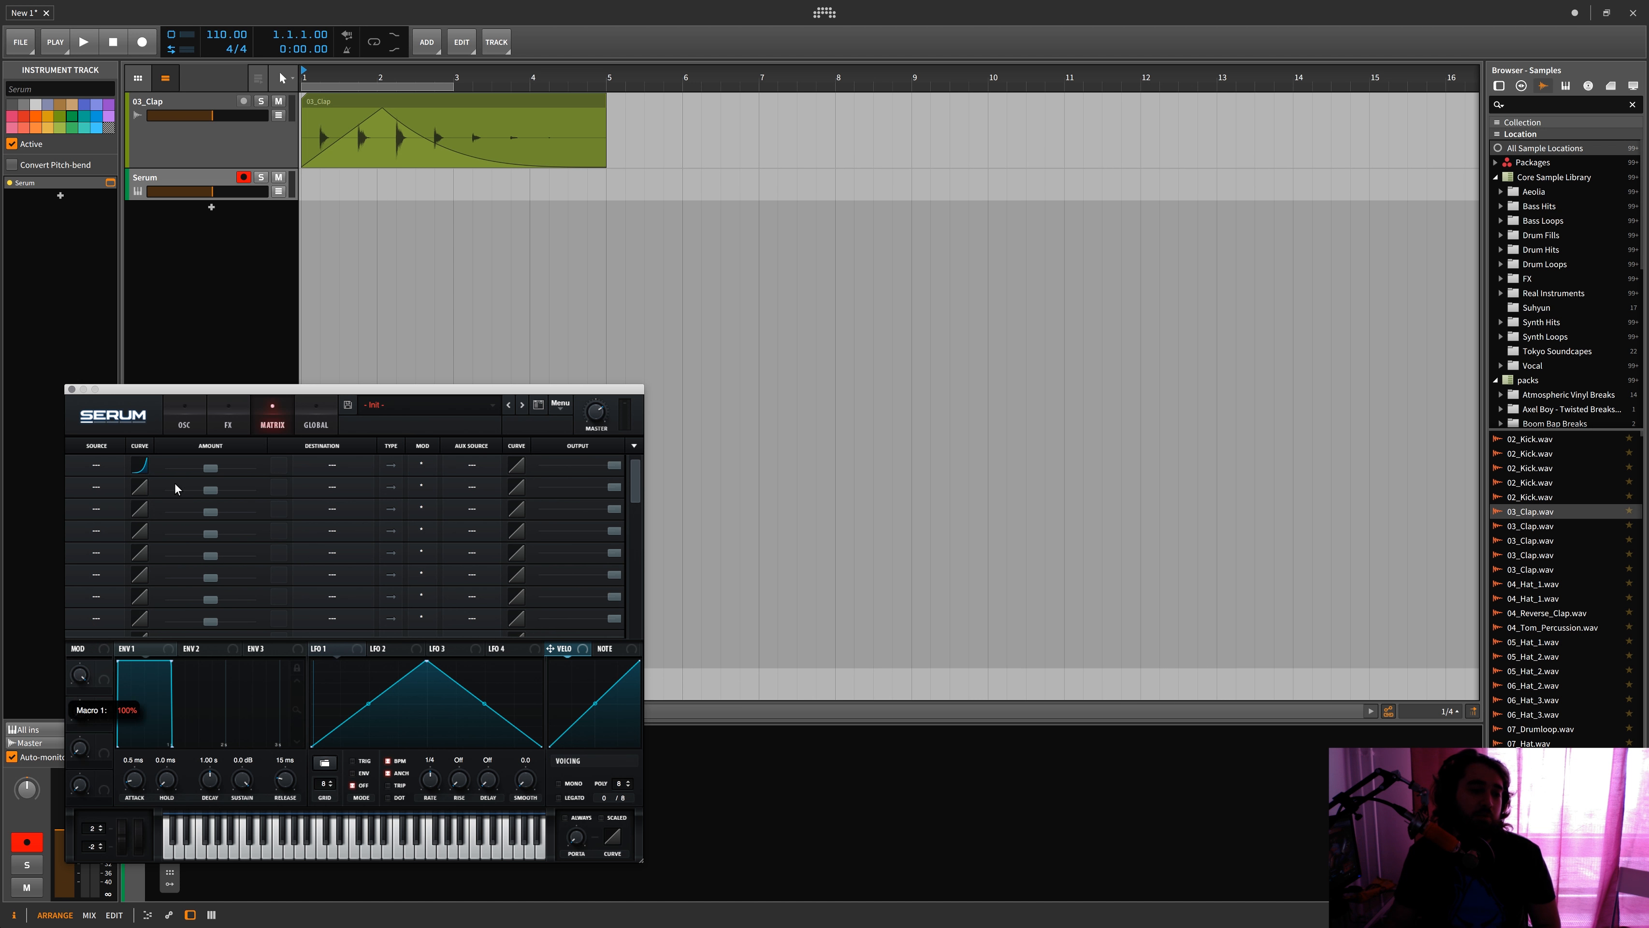
Steepen the first matrix curve to its extreme, try the Macro 1 knob again, and reset the curve to linear
drag(145, 469, 199, 713)
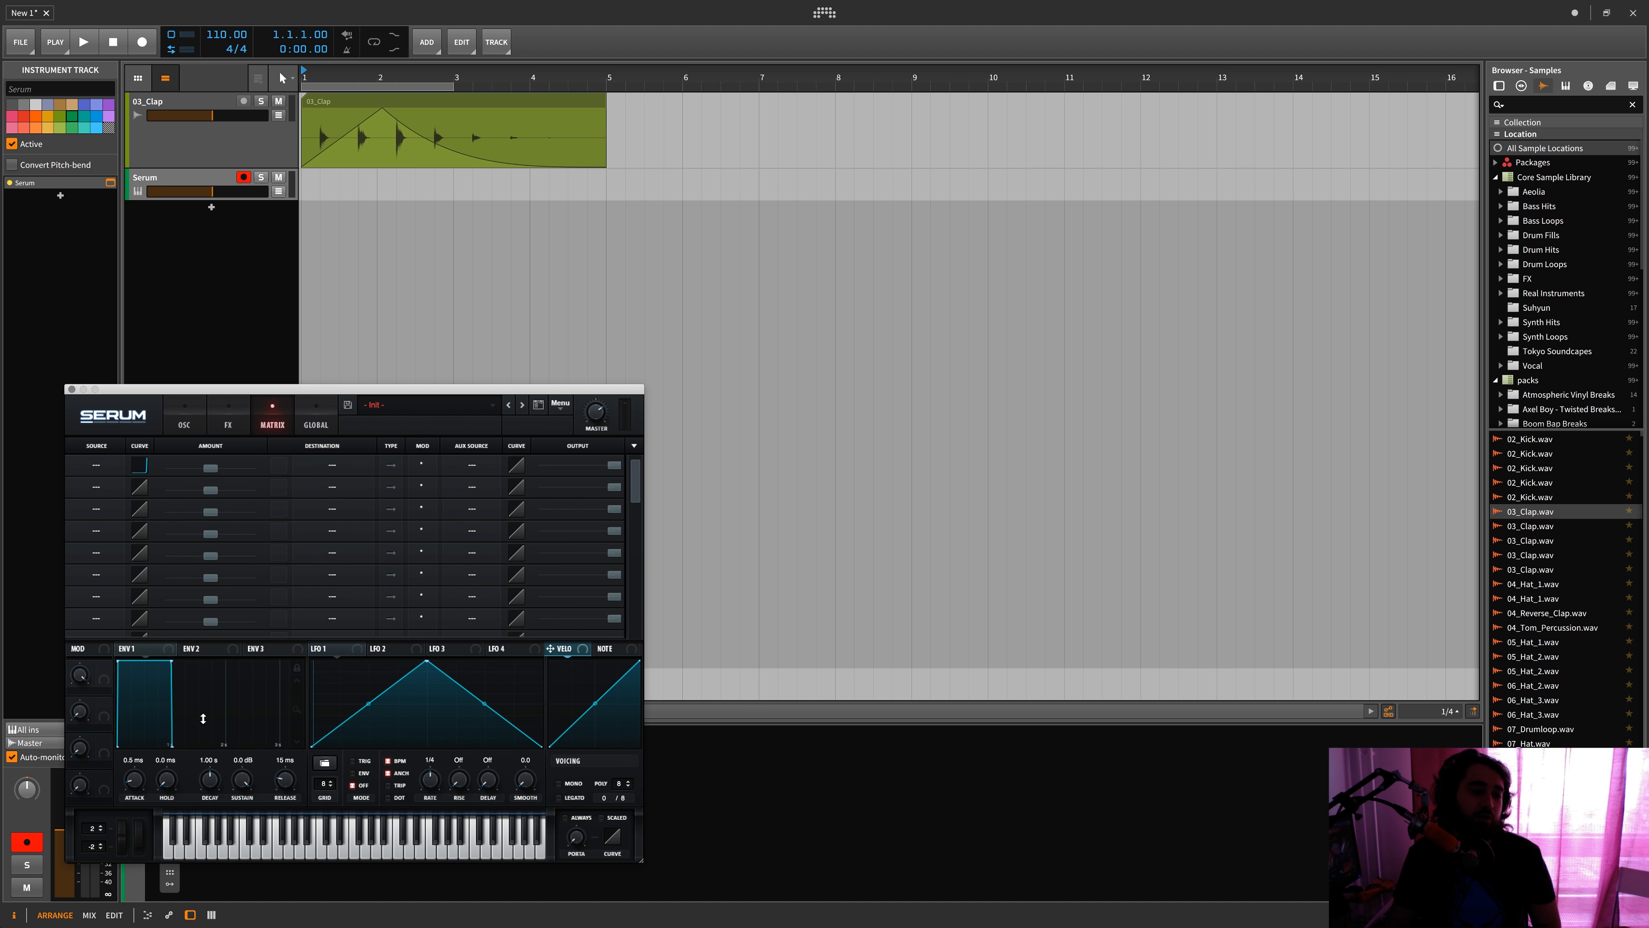
mouse_move(78, 681)
mouse_down()
mouse_move(67, 860)
mouse_move(94, 678)
mouse_up()
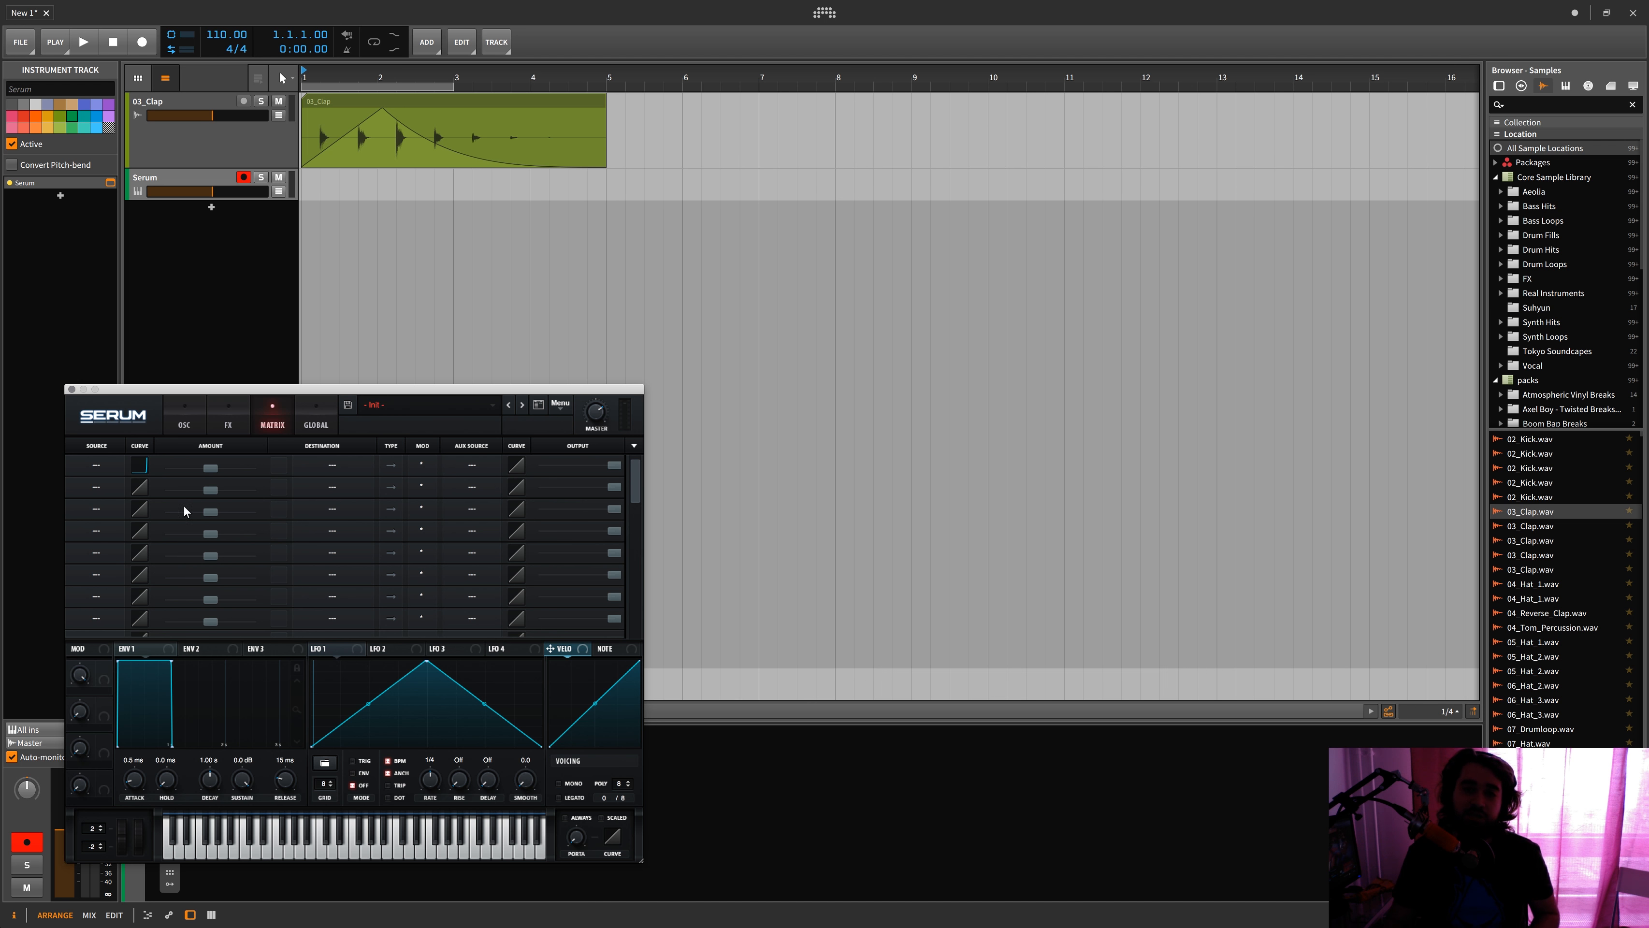
drag(145, 470, 145, 475)
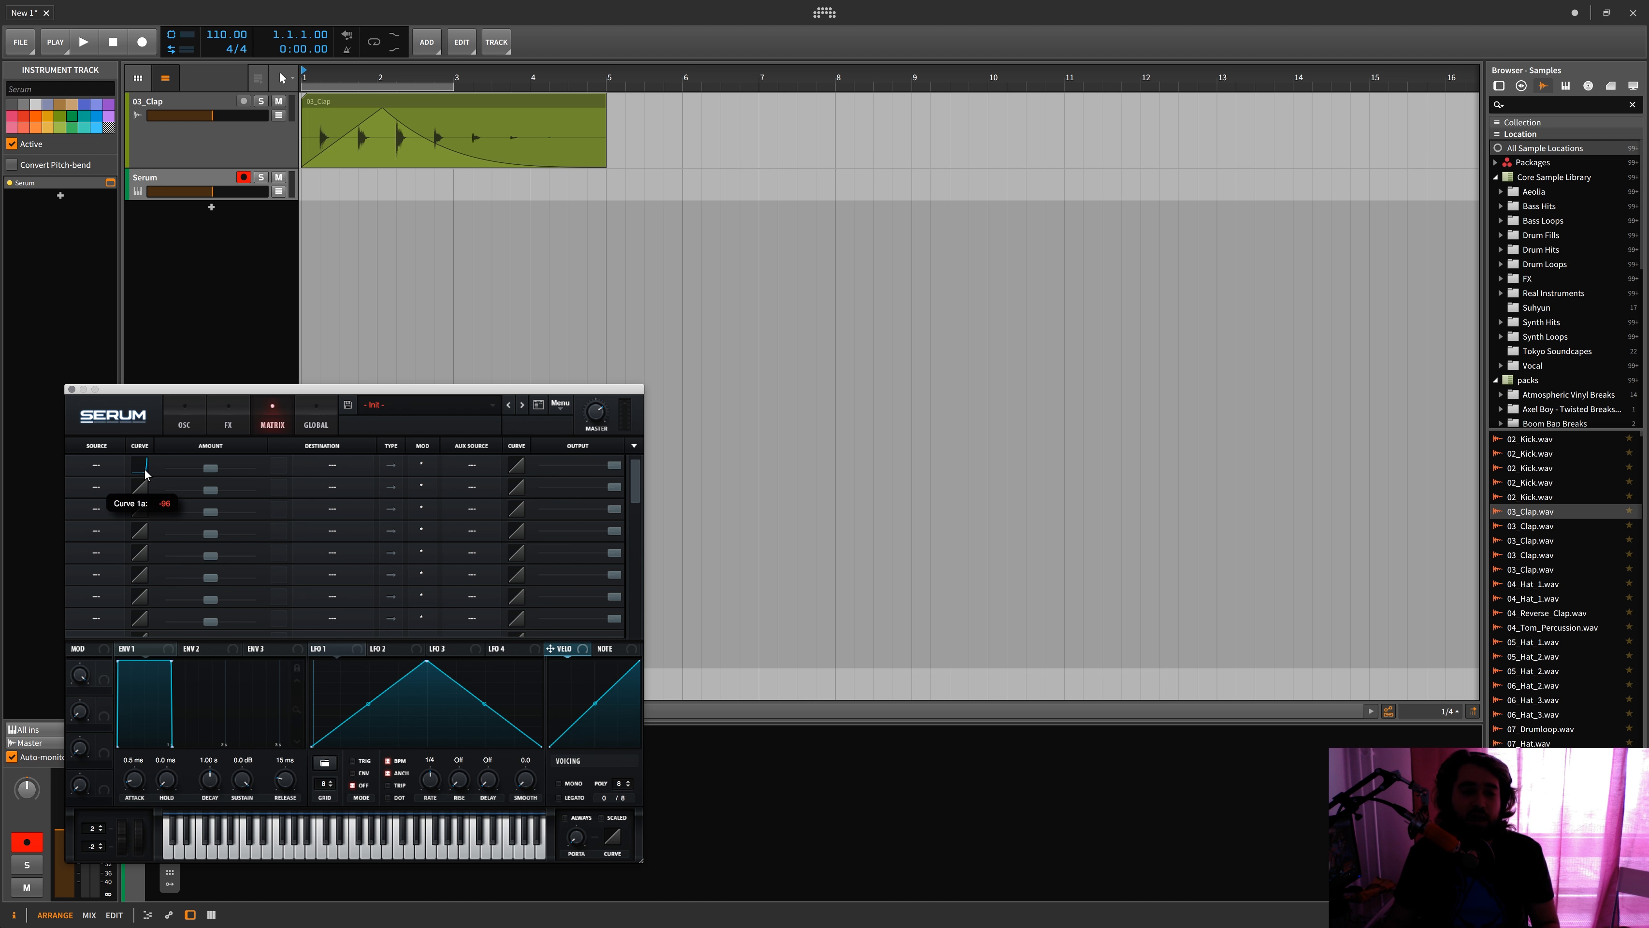
double_click(145, 475)
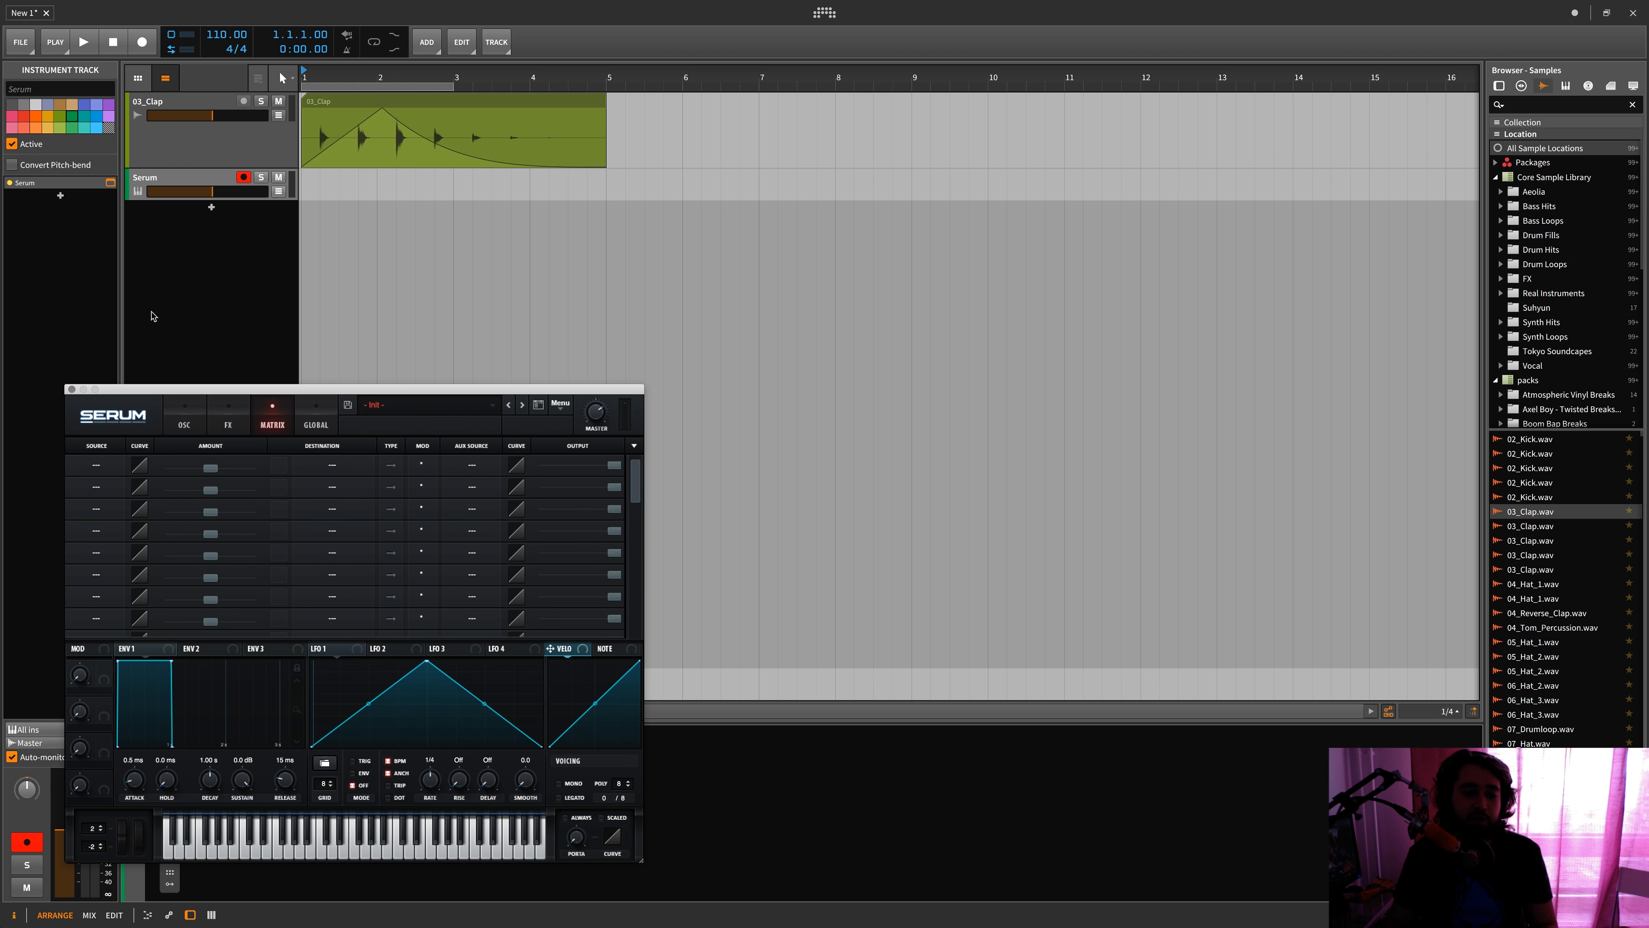
Close Serum's plug-in window, reopen it to view the oscillator page, and close it again
click(72, 388)
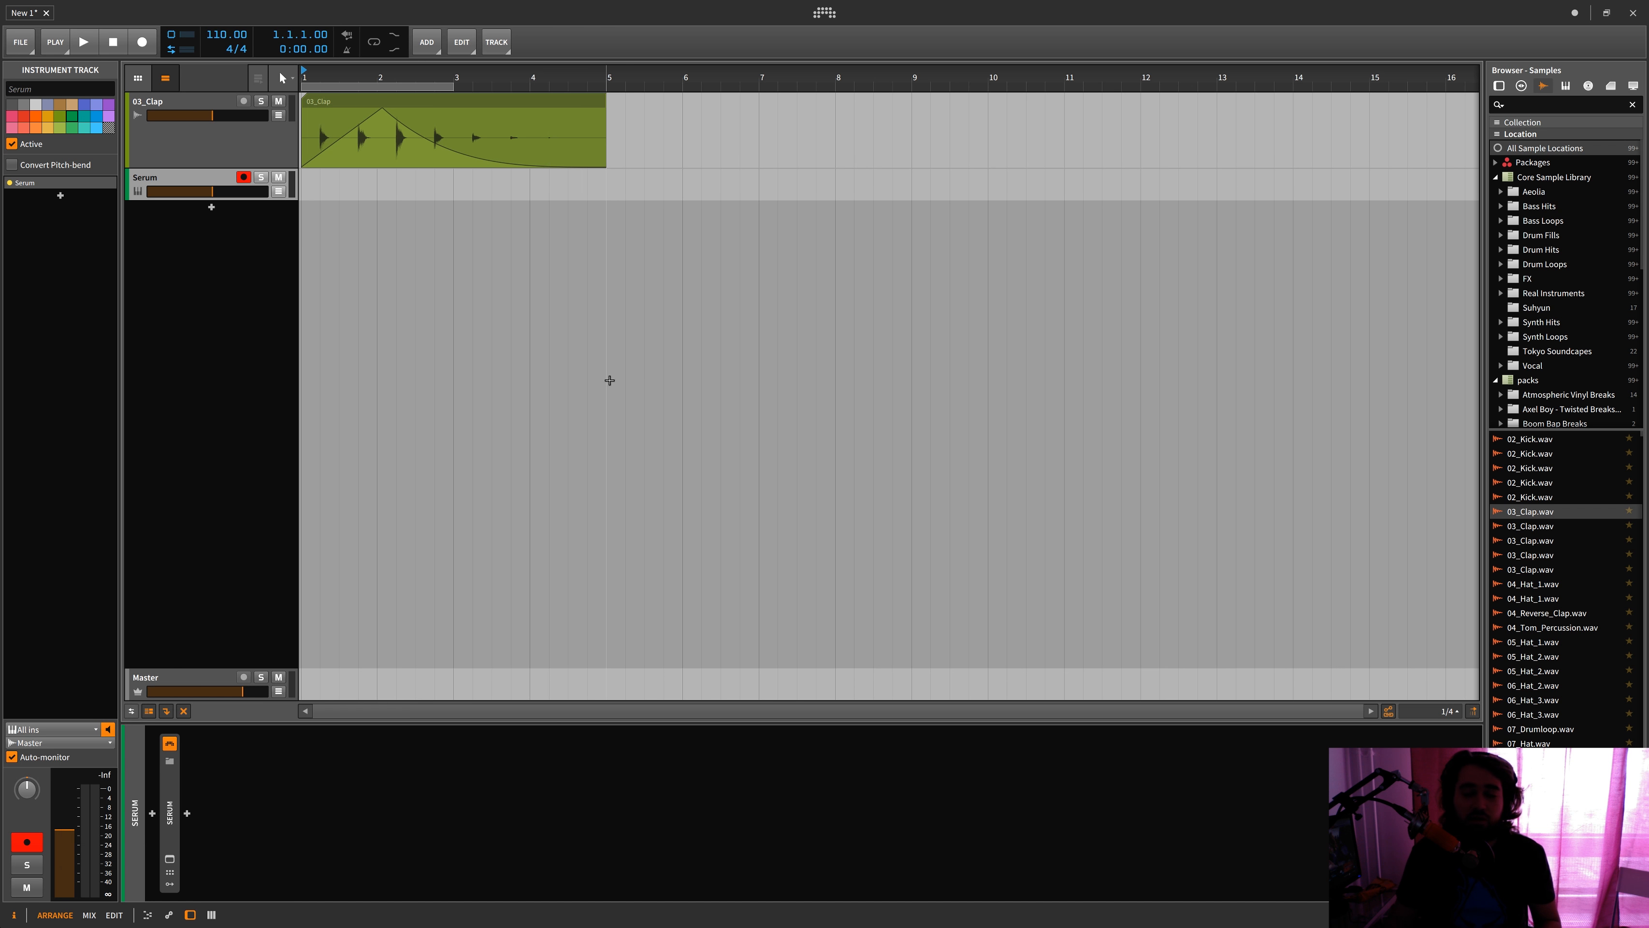
click(169, 858)
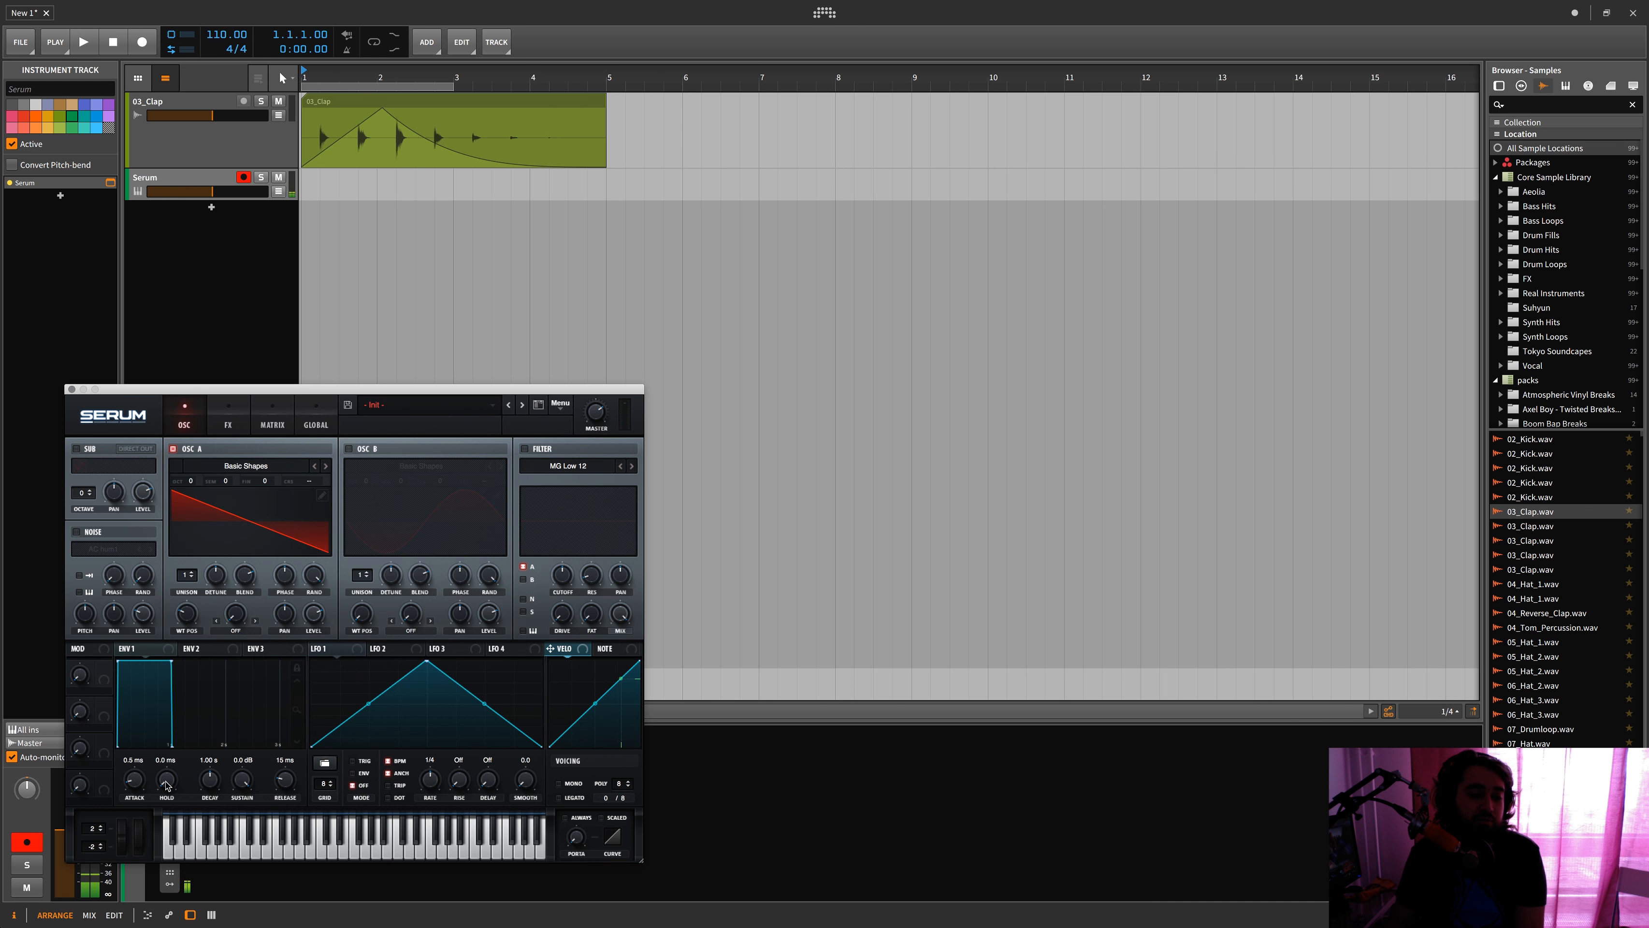
click(71, 389)
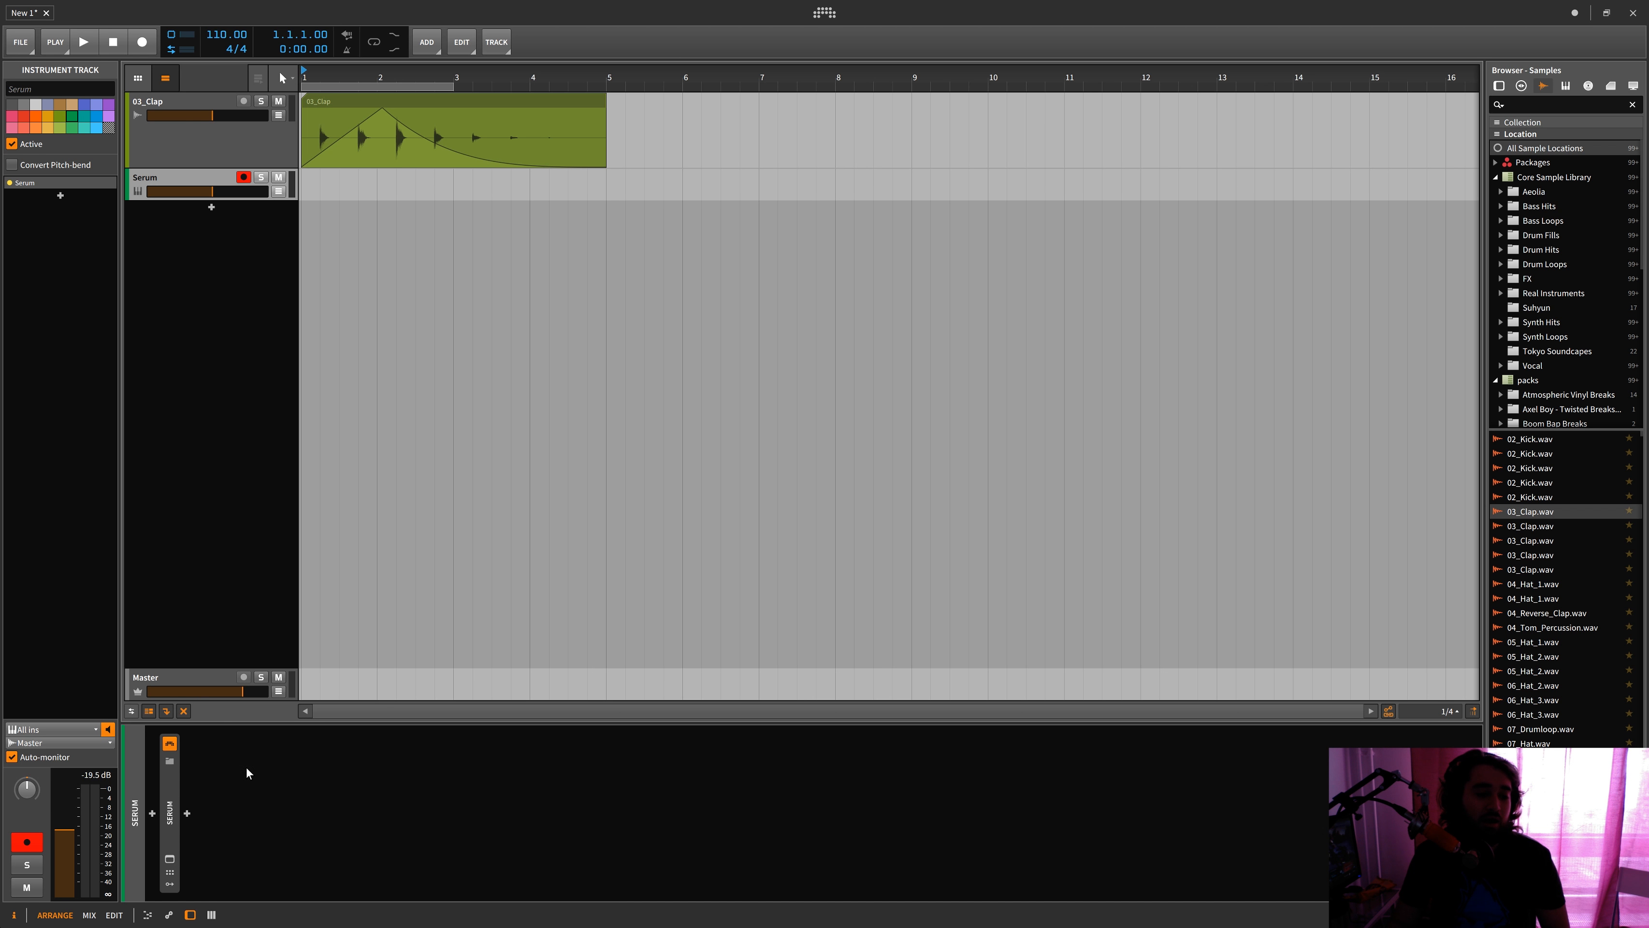
Delete Serum from the instrument track and leave the device chain empty
click(170, 794)
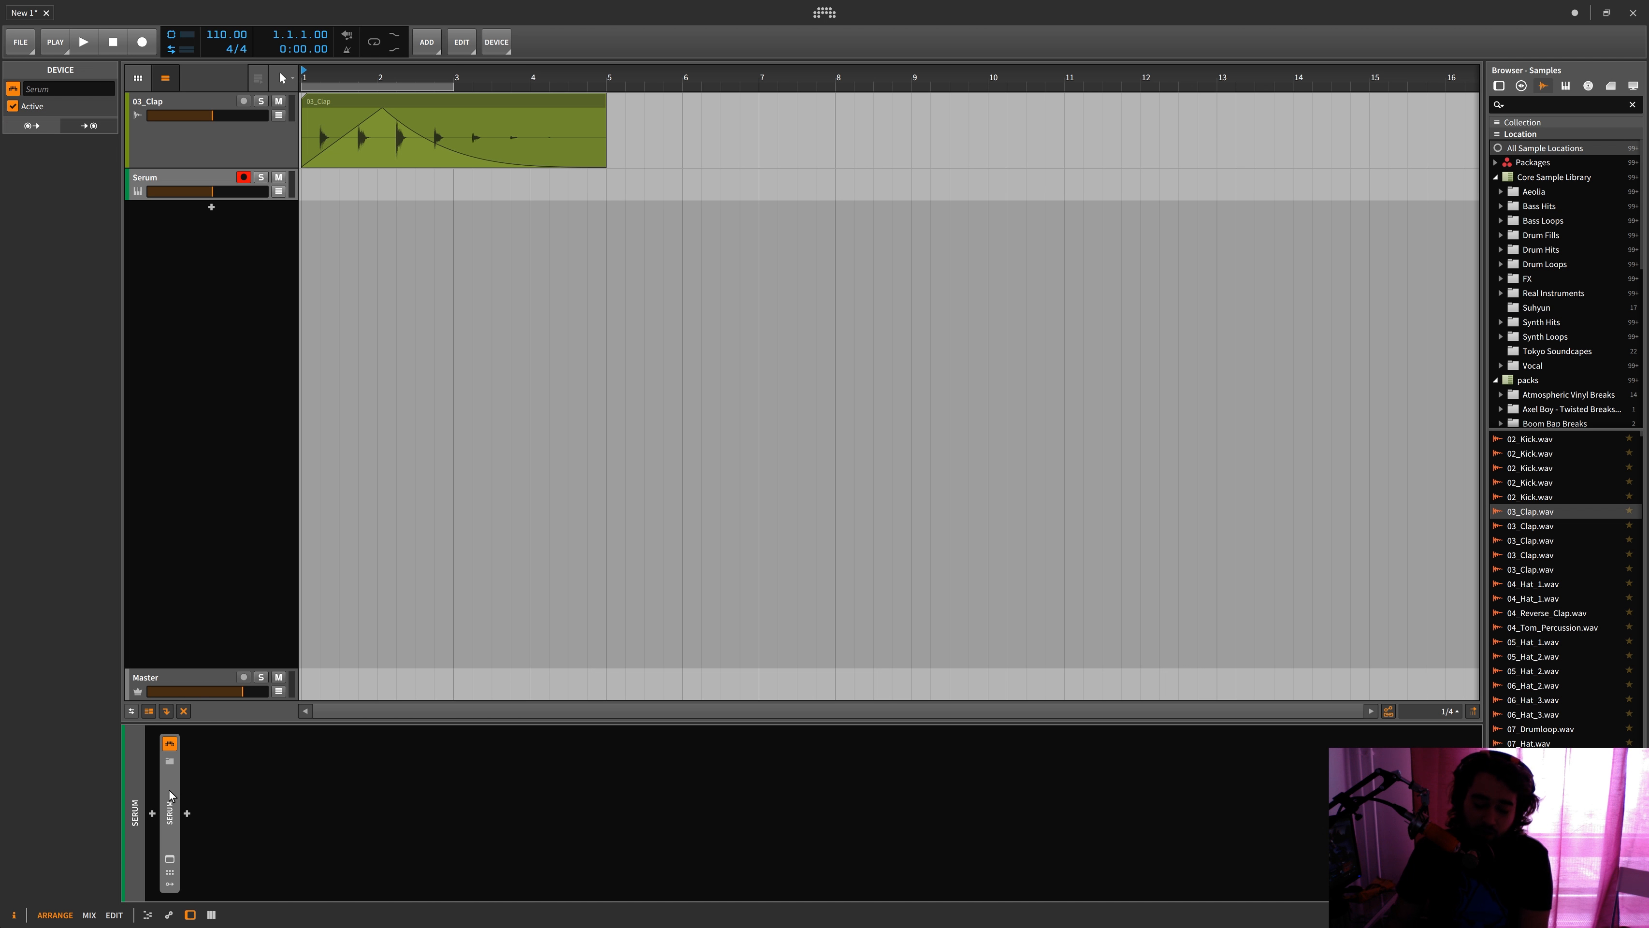
key(Delete)
double_click(200, 772)
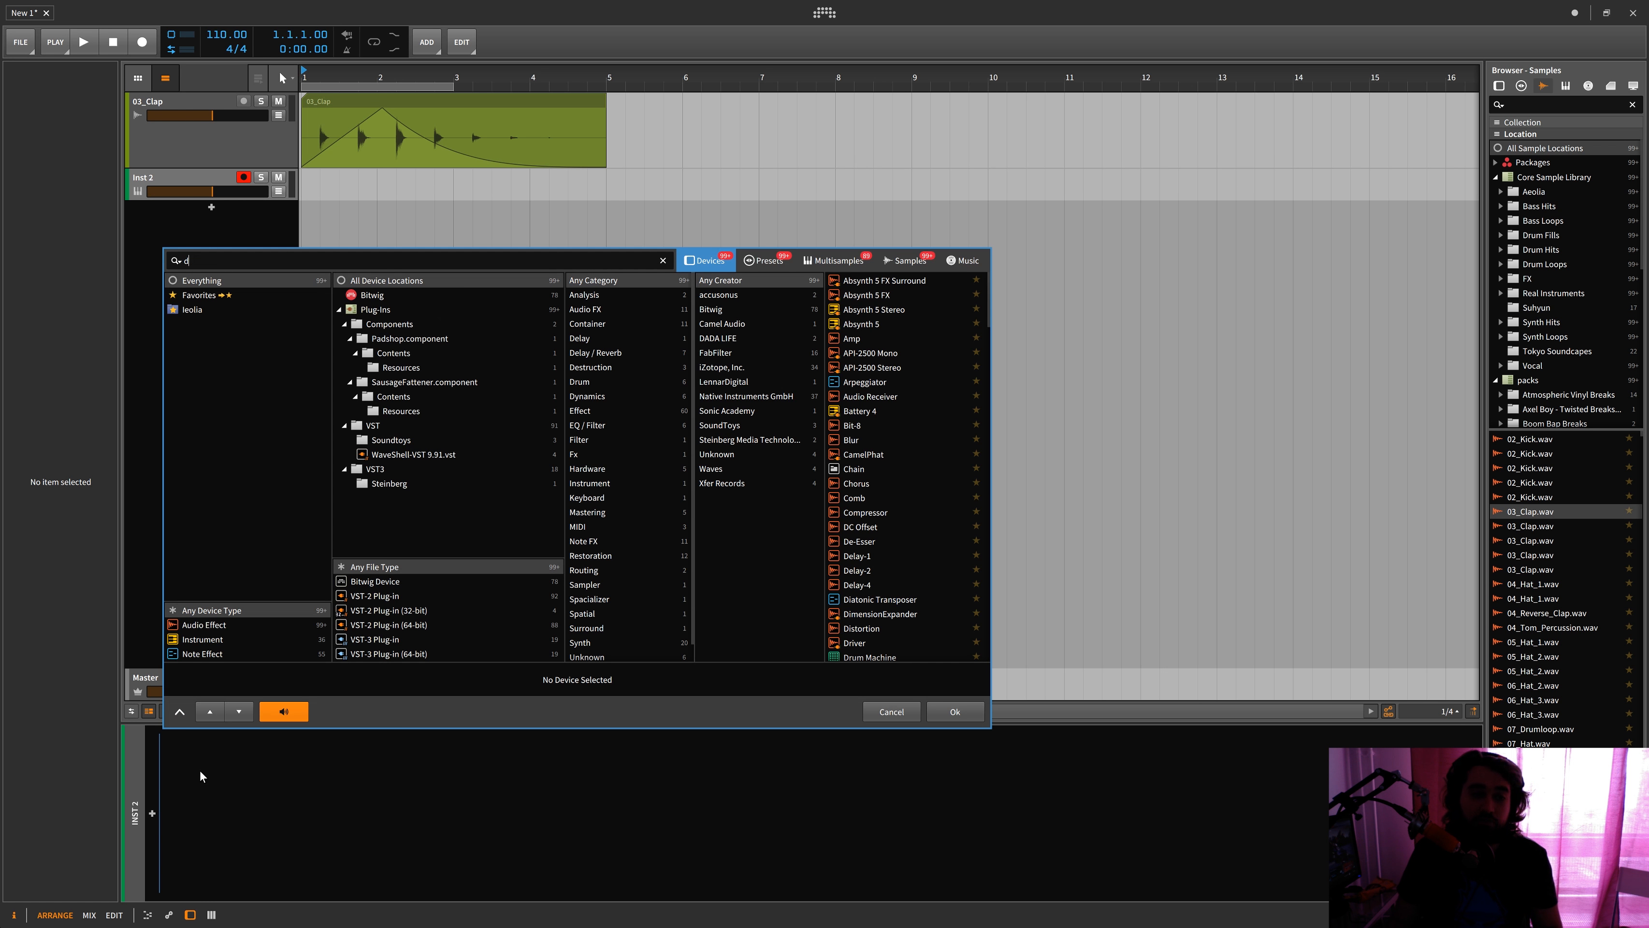
key(Escape)
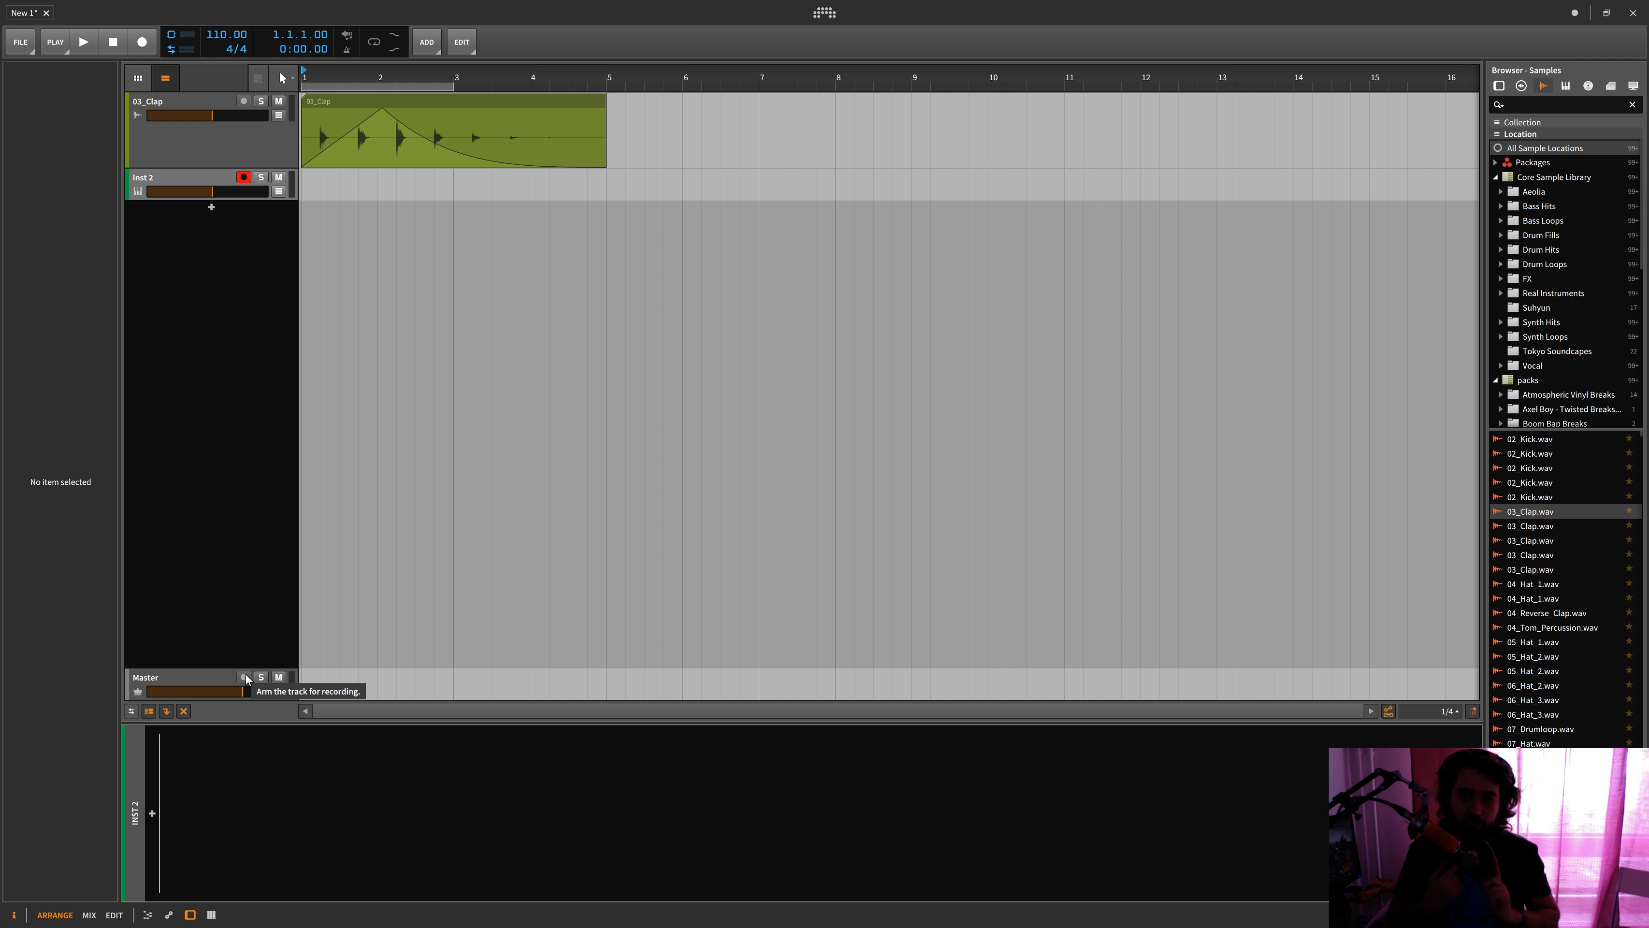
Add an EQ-5 to the 03_Clap track, setting band 2 to about -3.6 dB at 459 Hz and band 4 to about +7.9 dB at 3.20 kHz
click(211, 675)
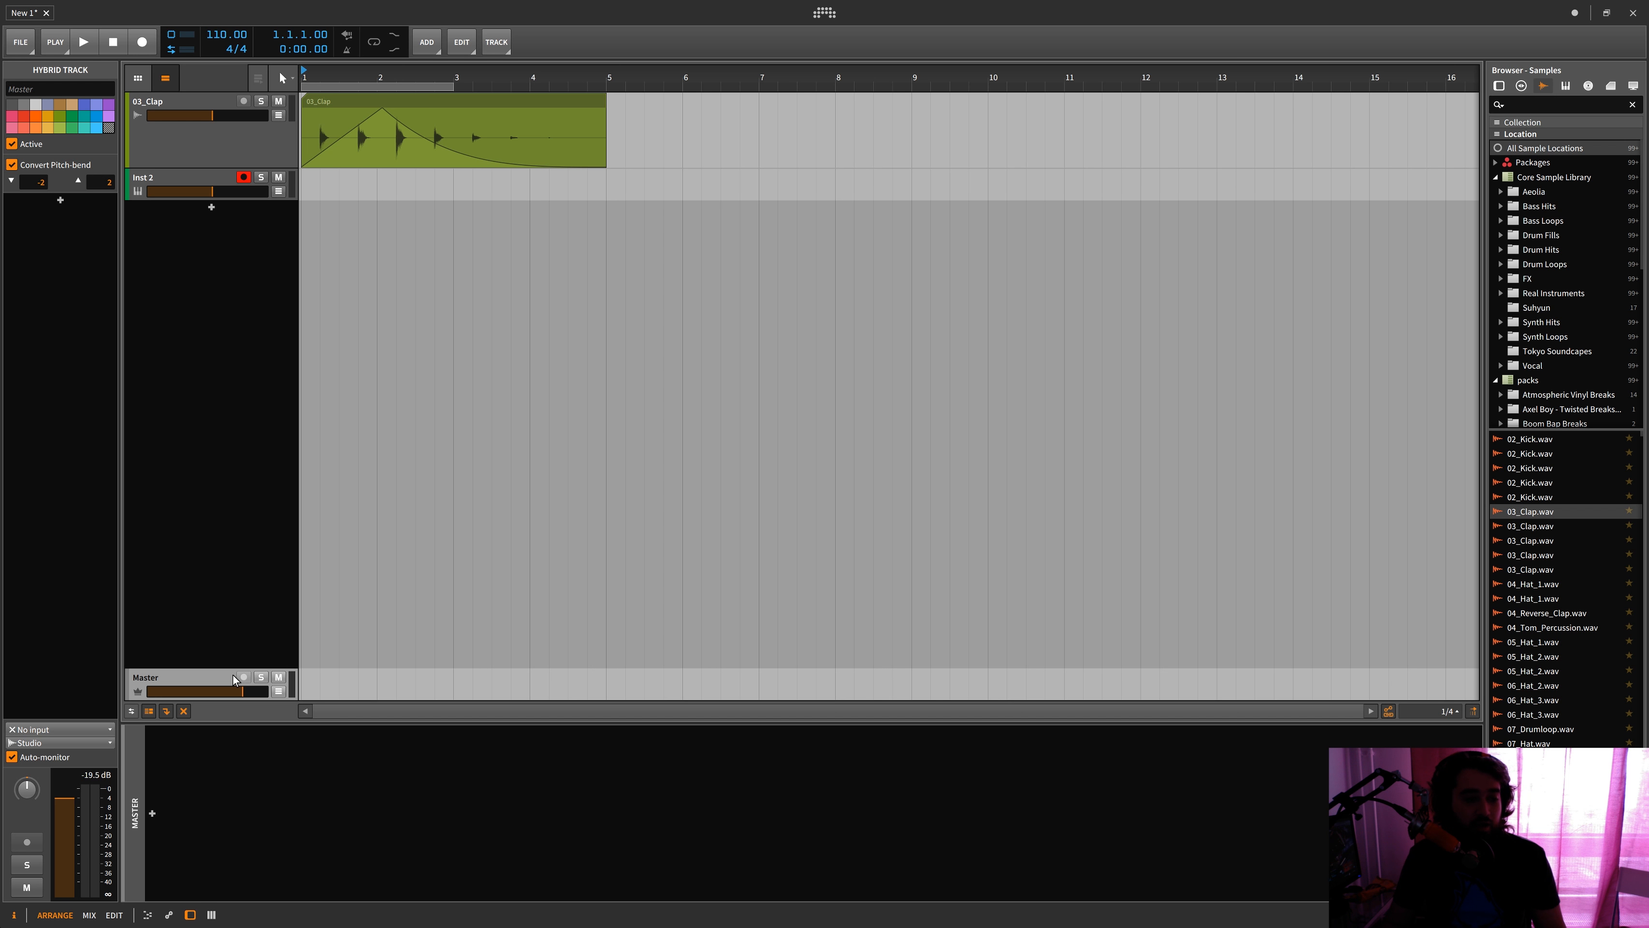
click(177, 101)
click(298, 812)
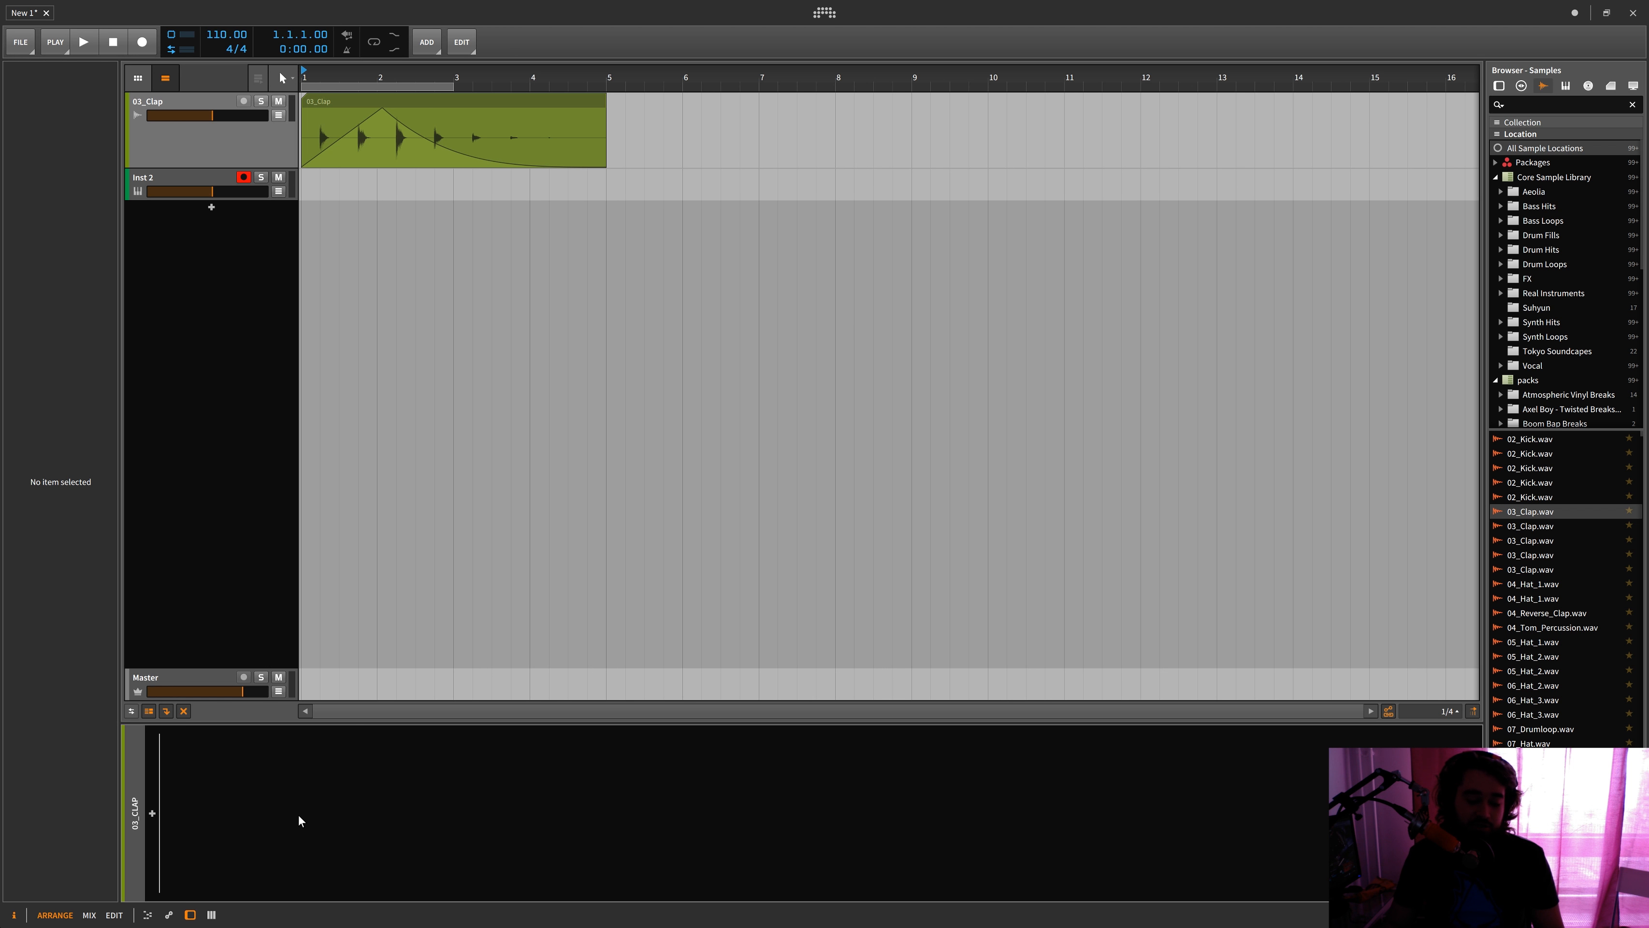
text(beq)
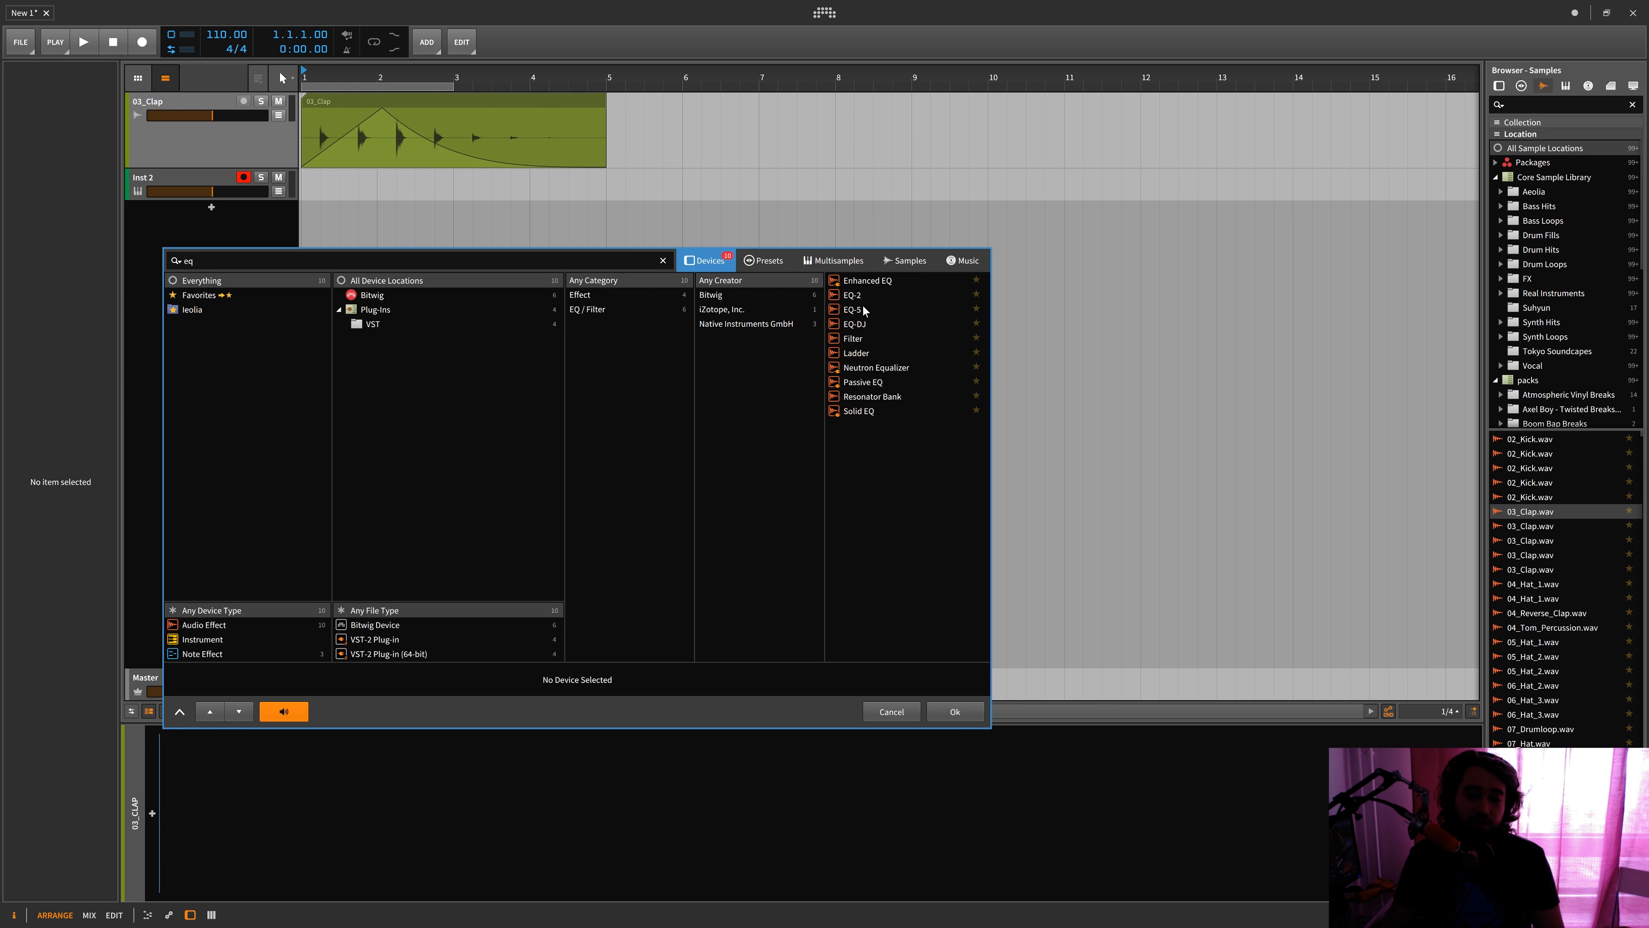
click(864, 310)
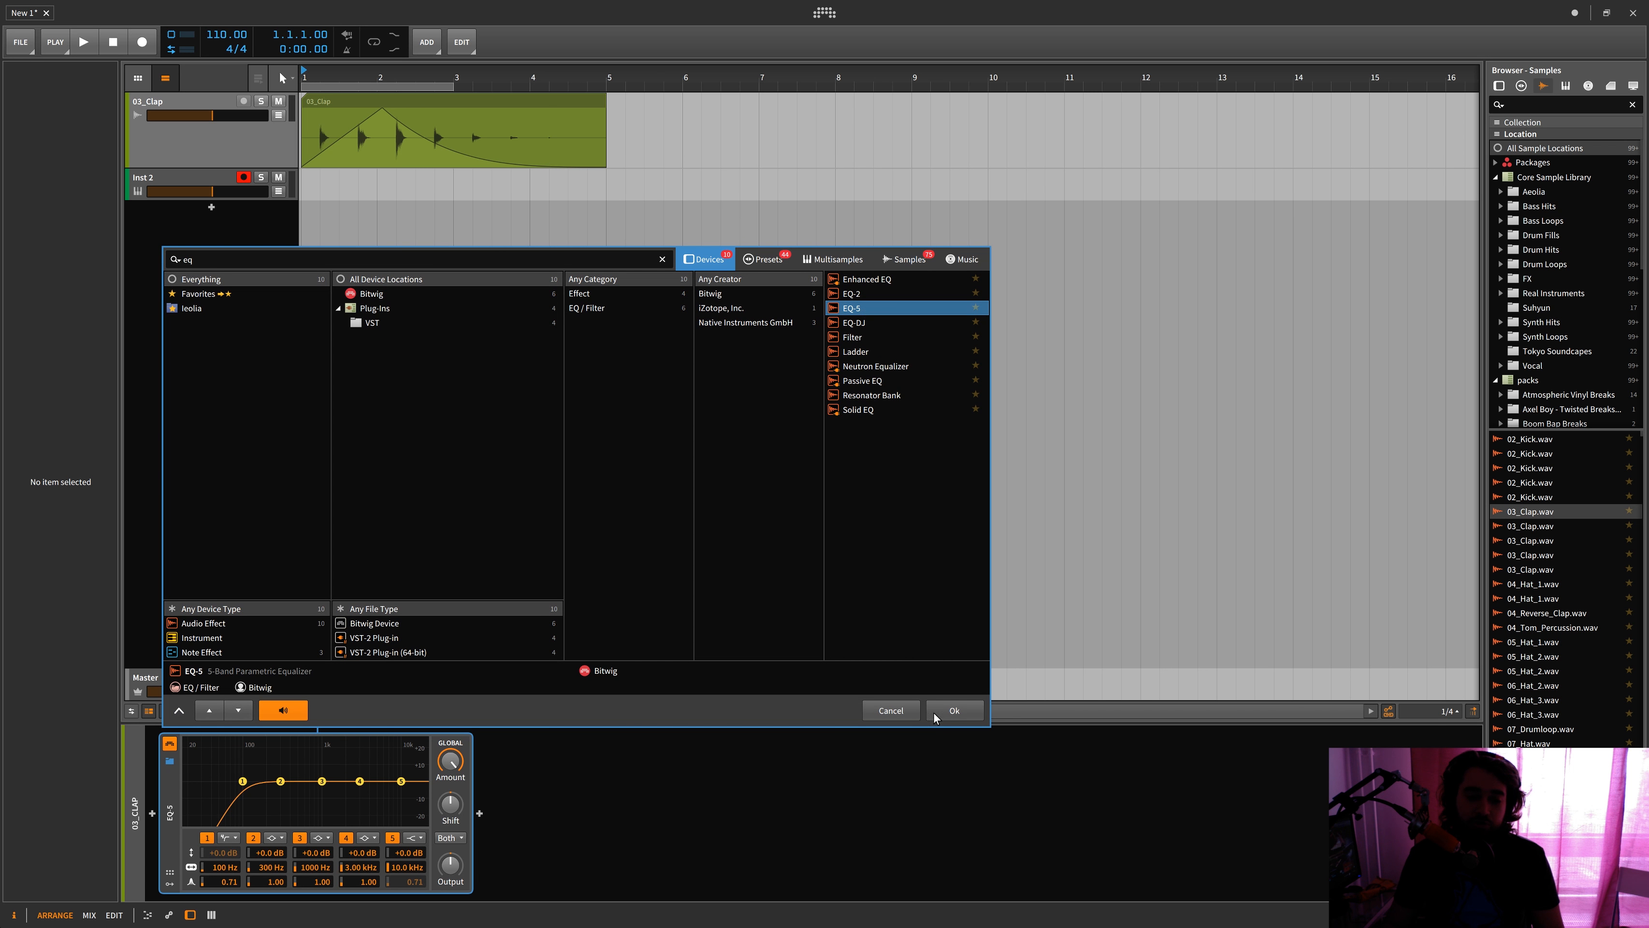
click(953, 710)
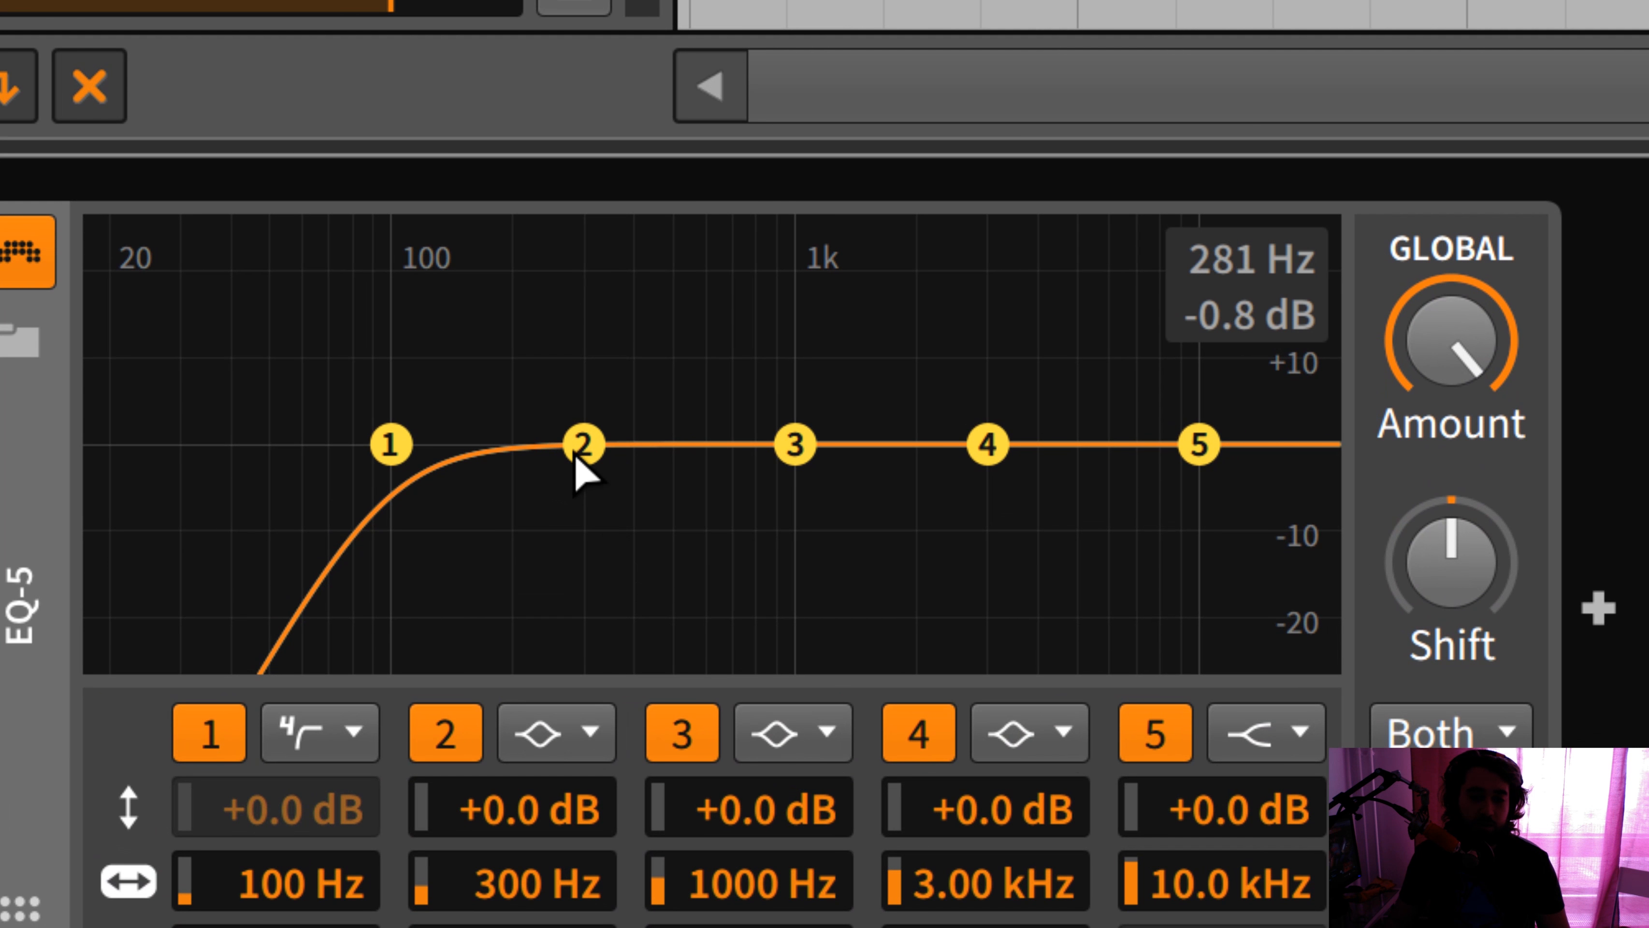
drag(588, 451, 657, 476)
drag(971, 403, 995, 422)
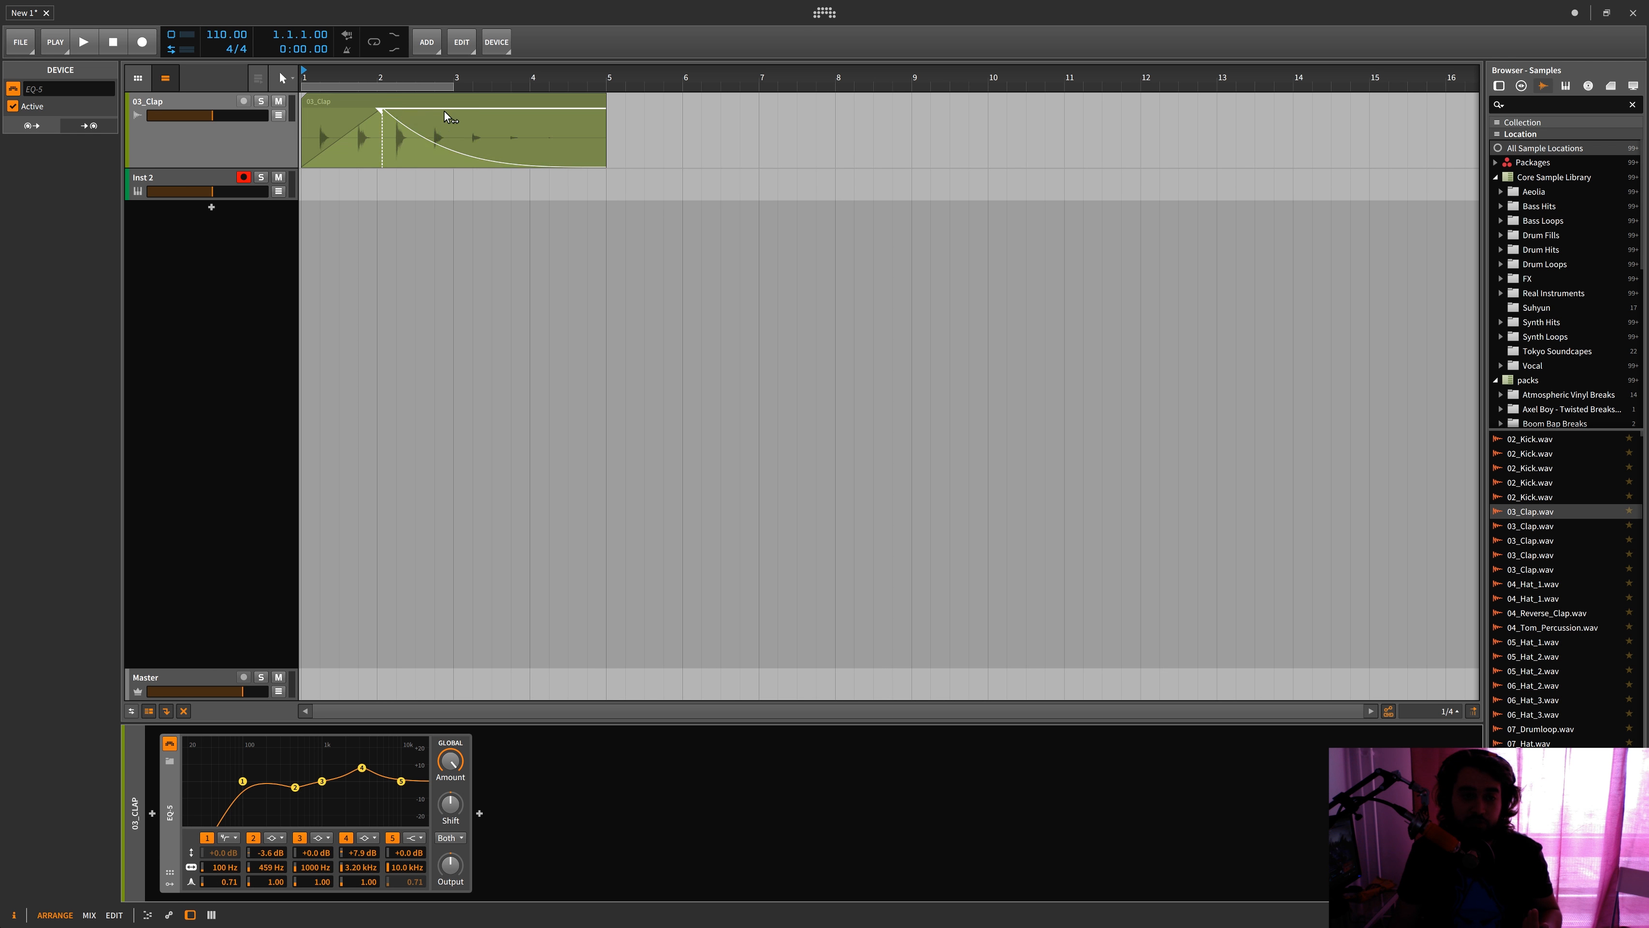
Lengthen the 03_Clap clip's fade-in to 1.2.0.00 and shorten its fade-out to 1.1.0.00
drag(444, 111, 533, 112)
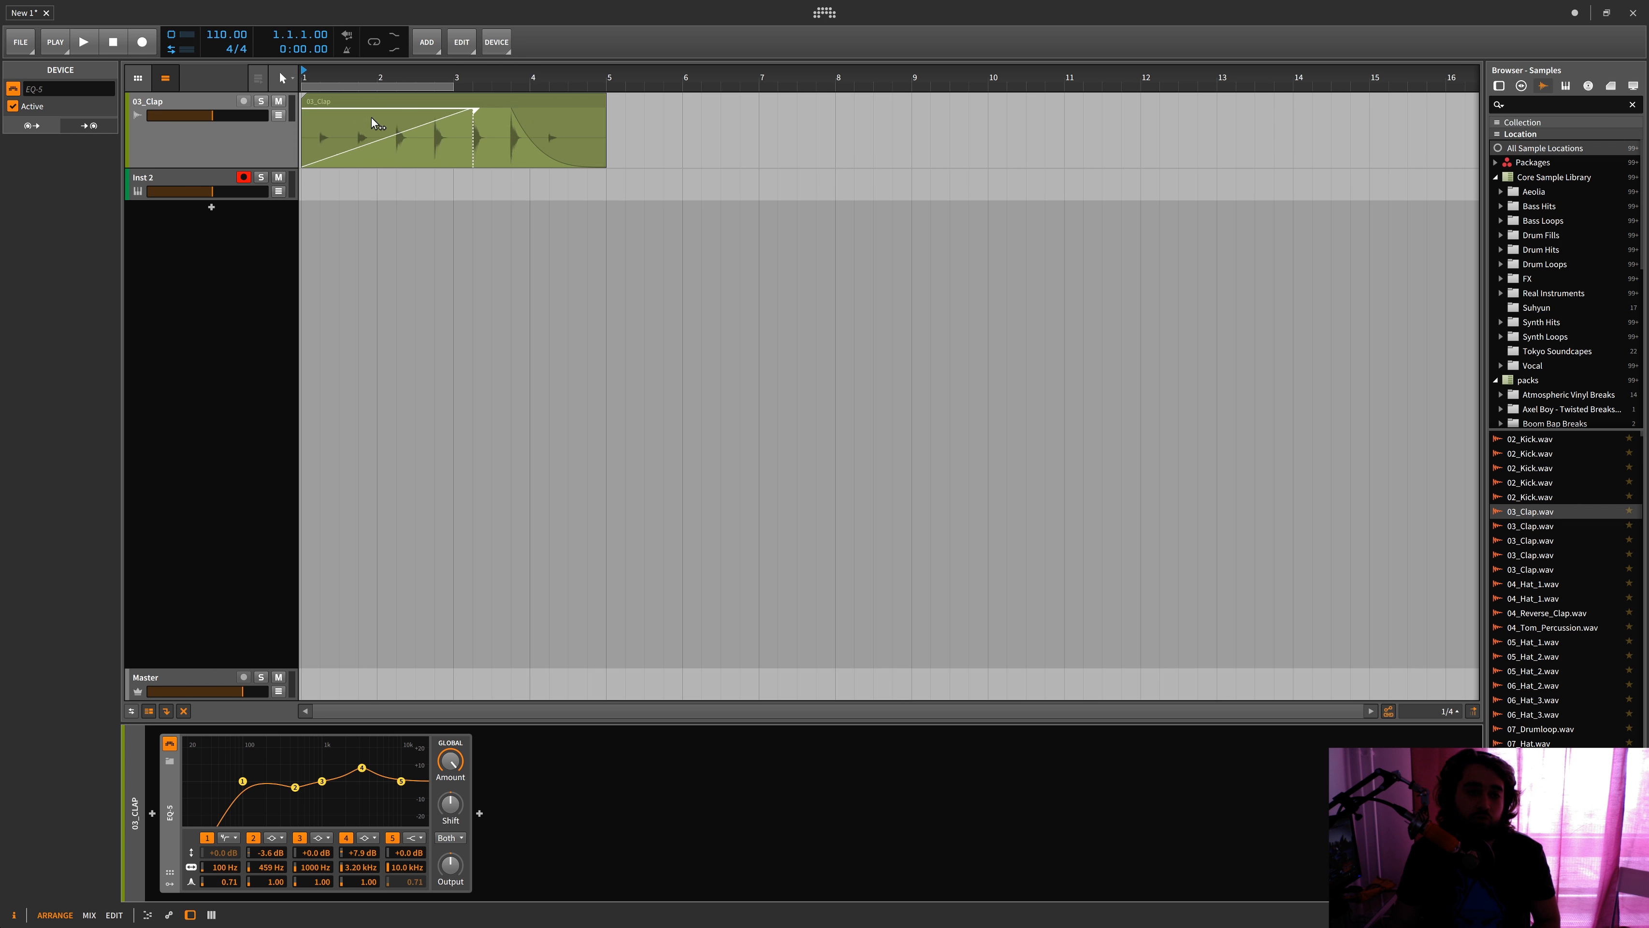
drag(306, 117, 375, 107)
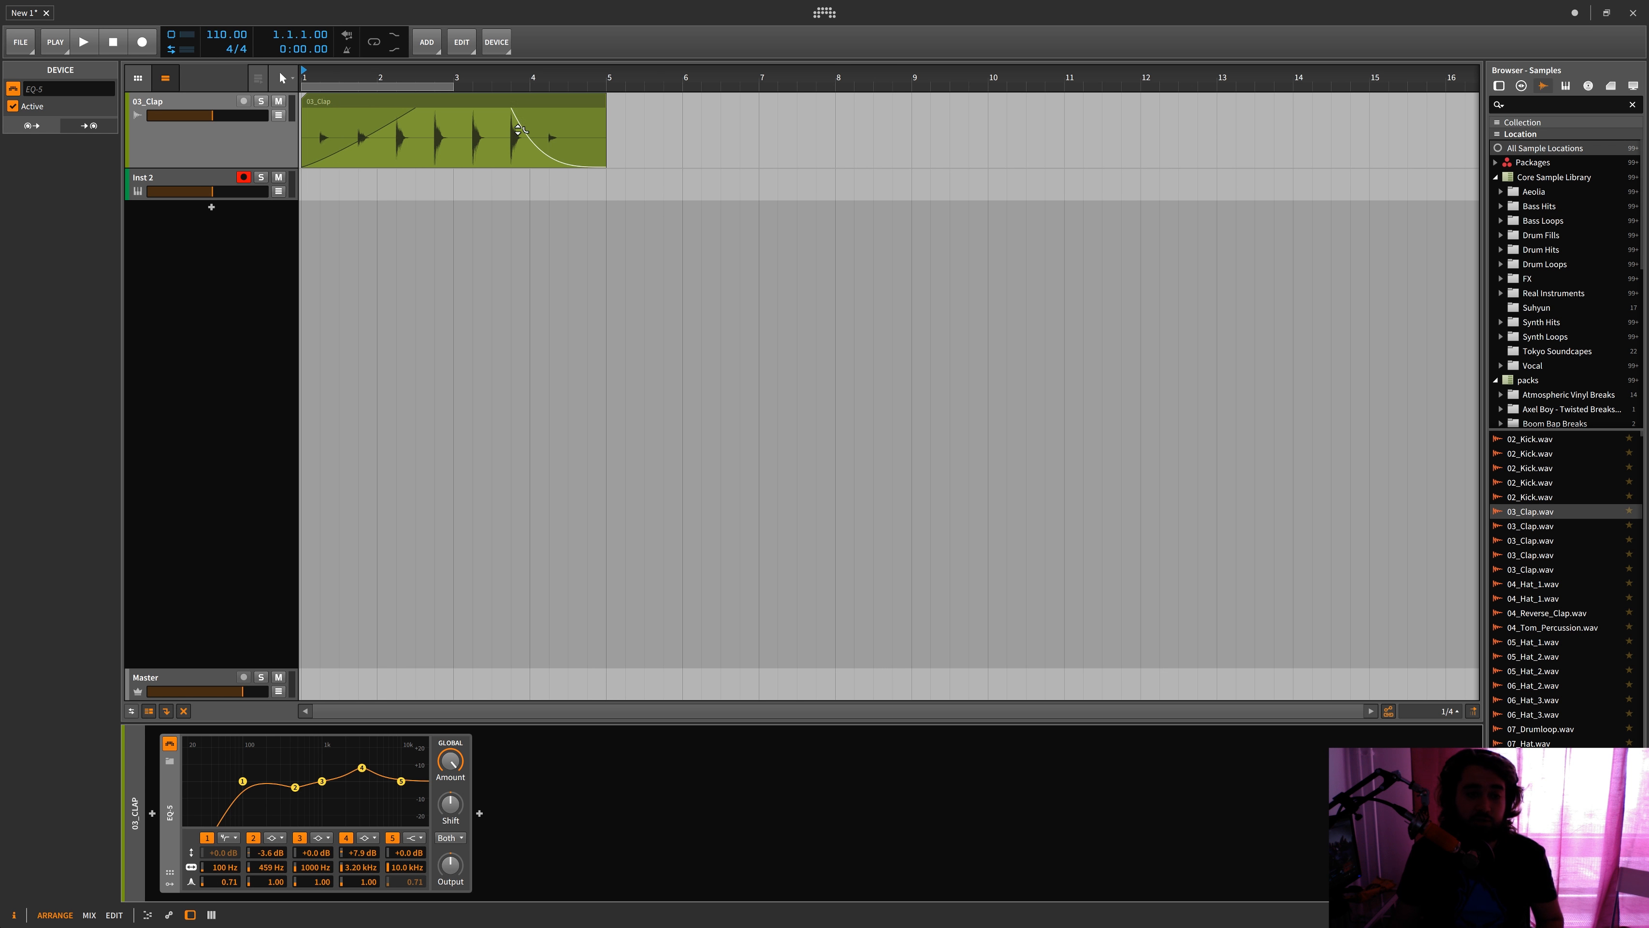
click(451, 106)
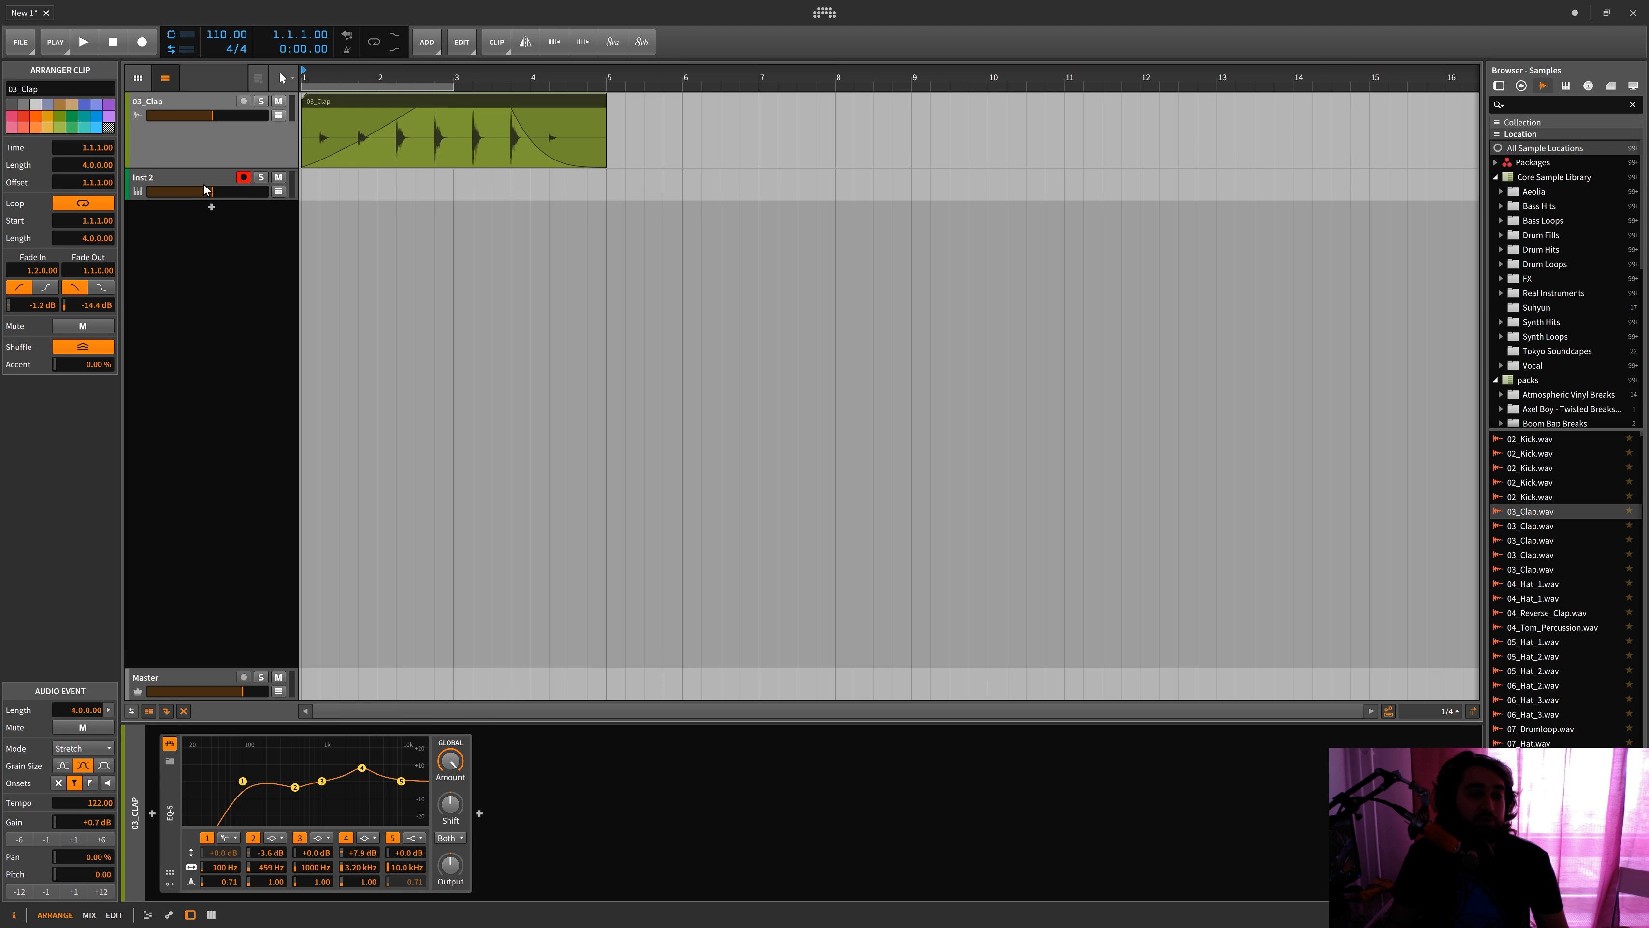
Reduce the height of the 03_Clap track and show its volume automation lane beneath it
drag(210, 164, 237, 118)
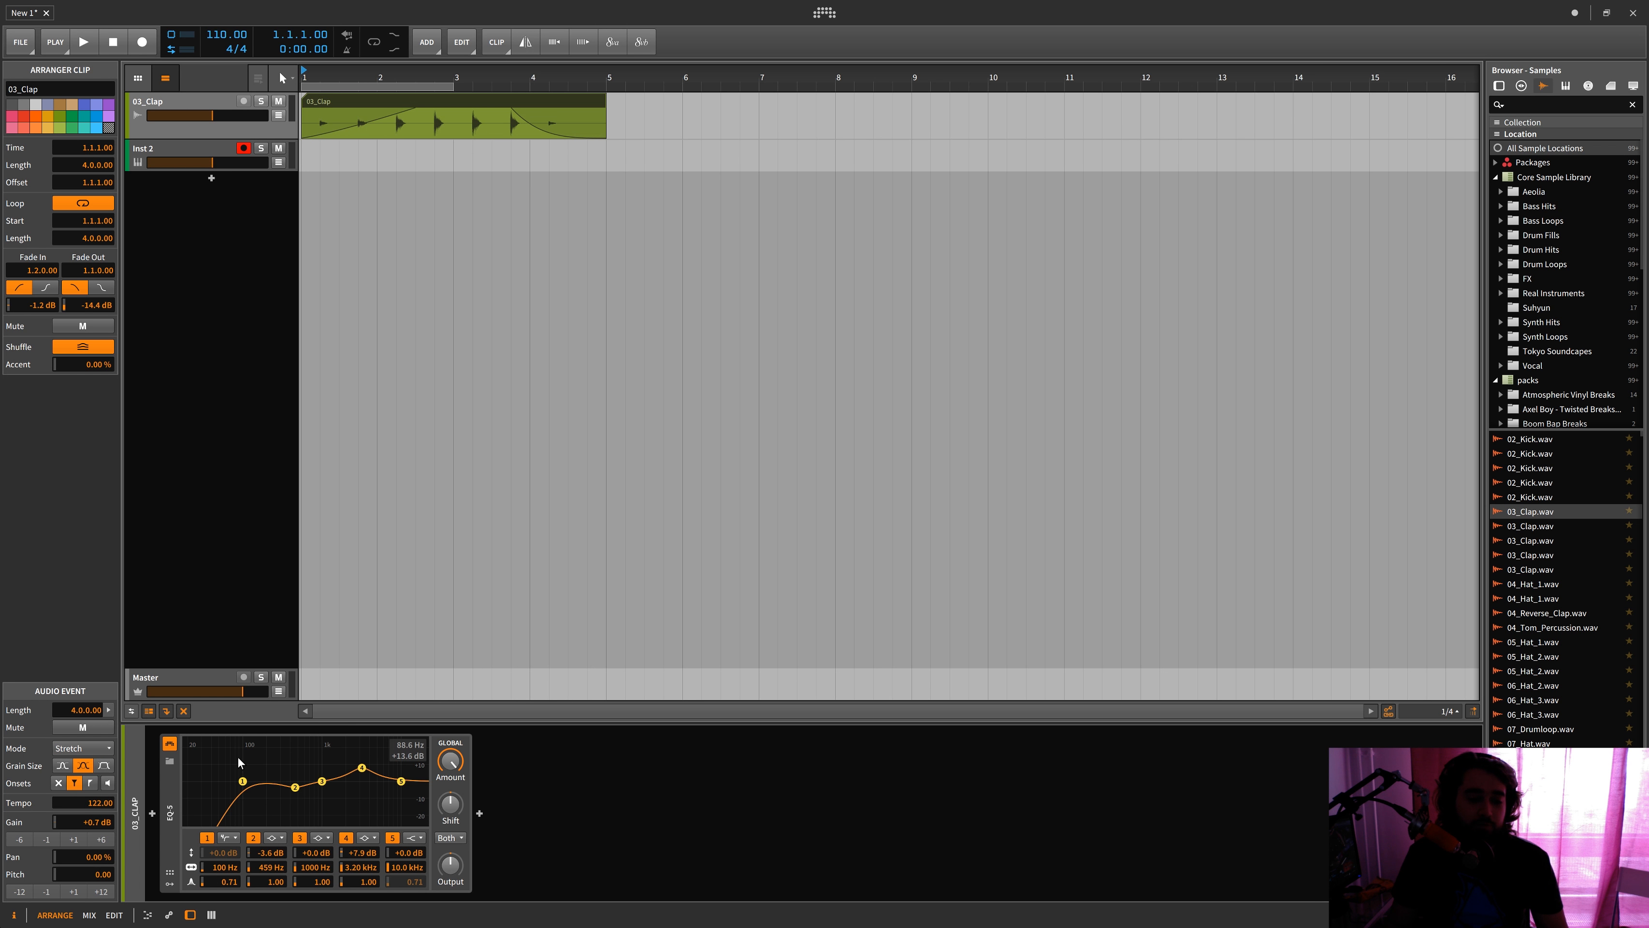
click(174, 800)
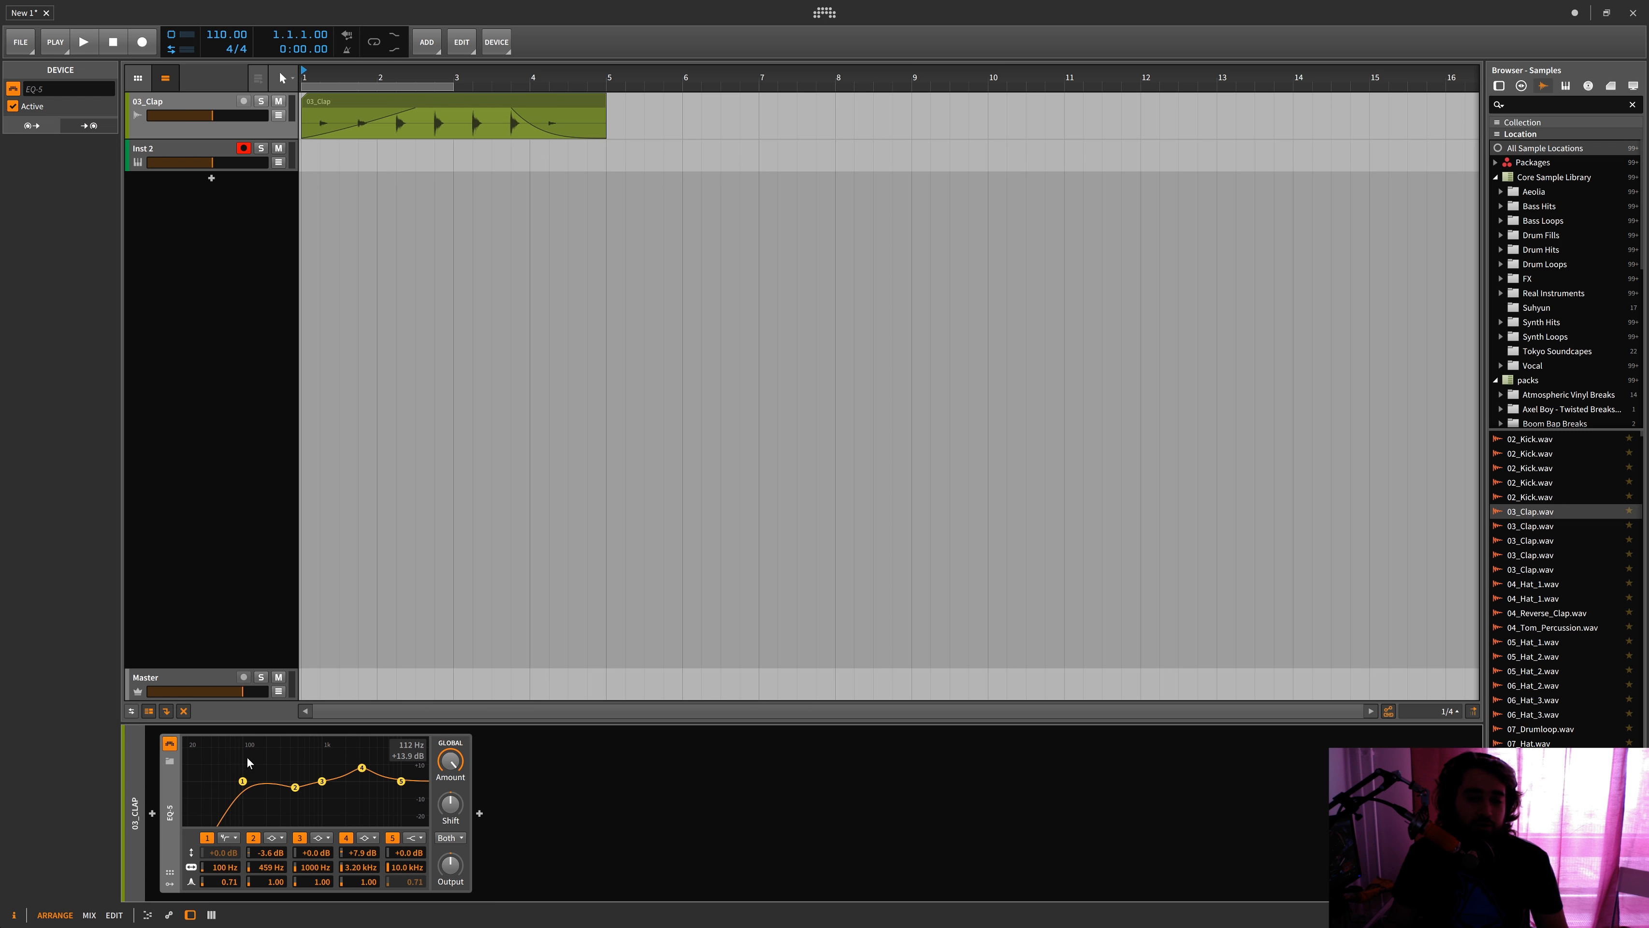
click(256, 111)
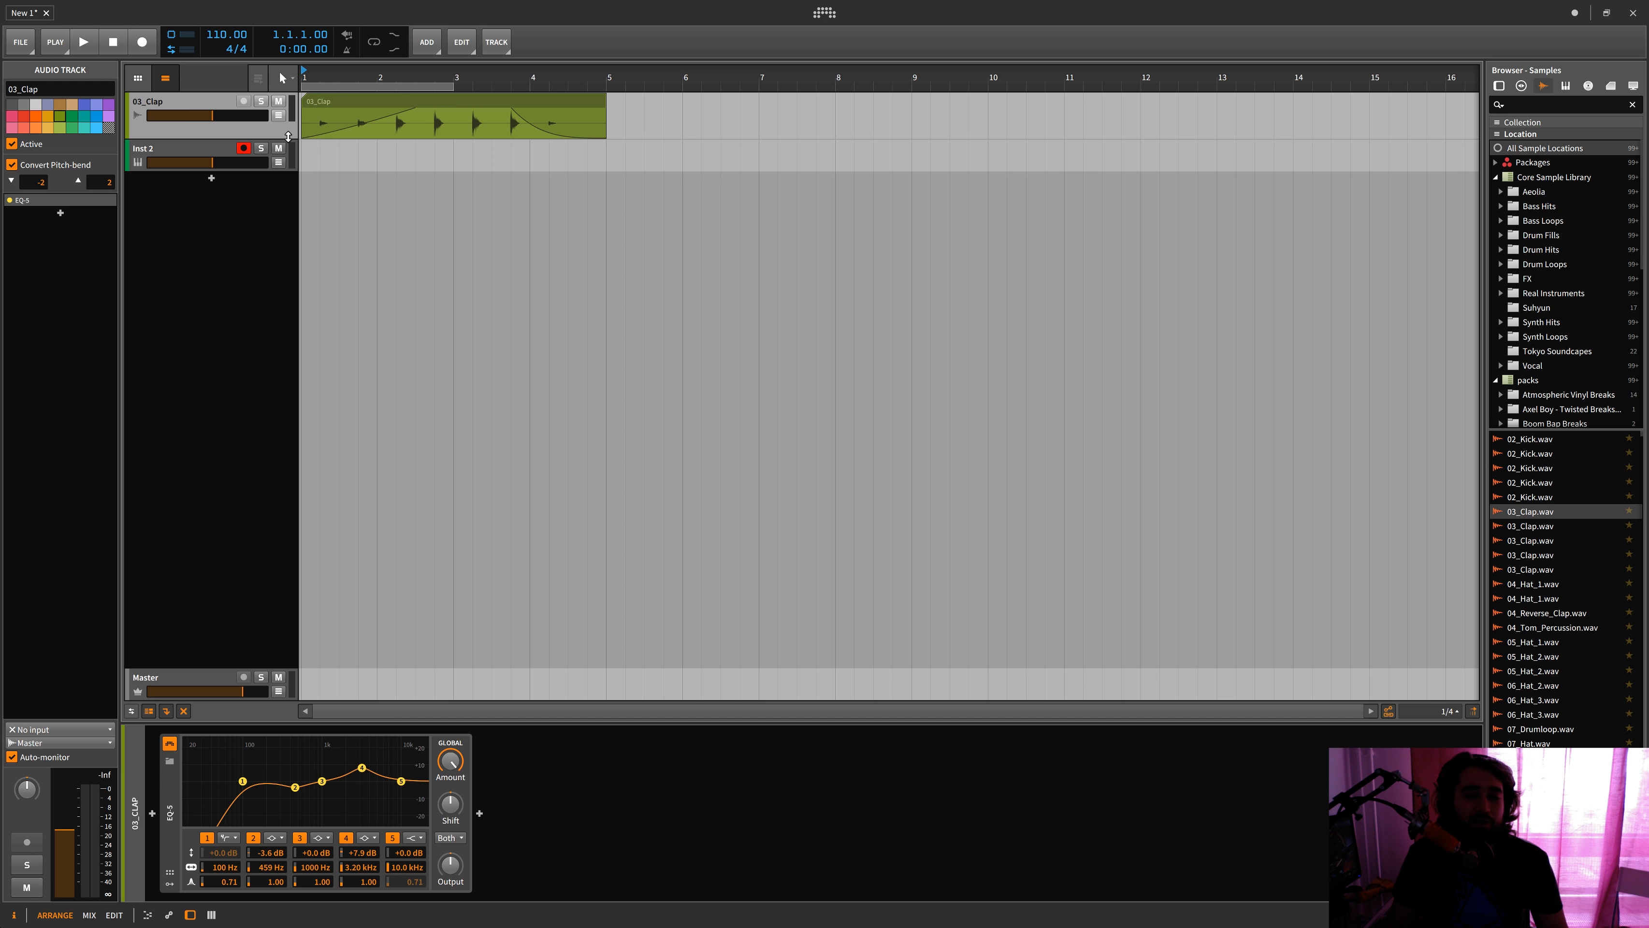
click(278, 115)
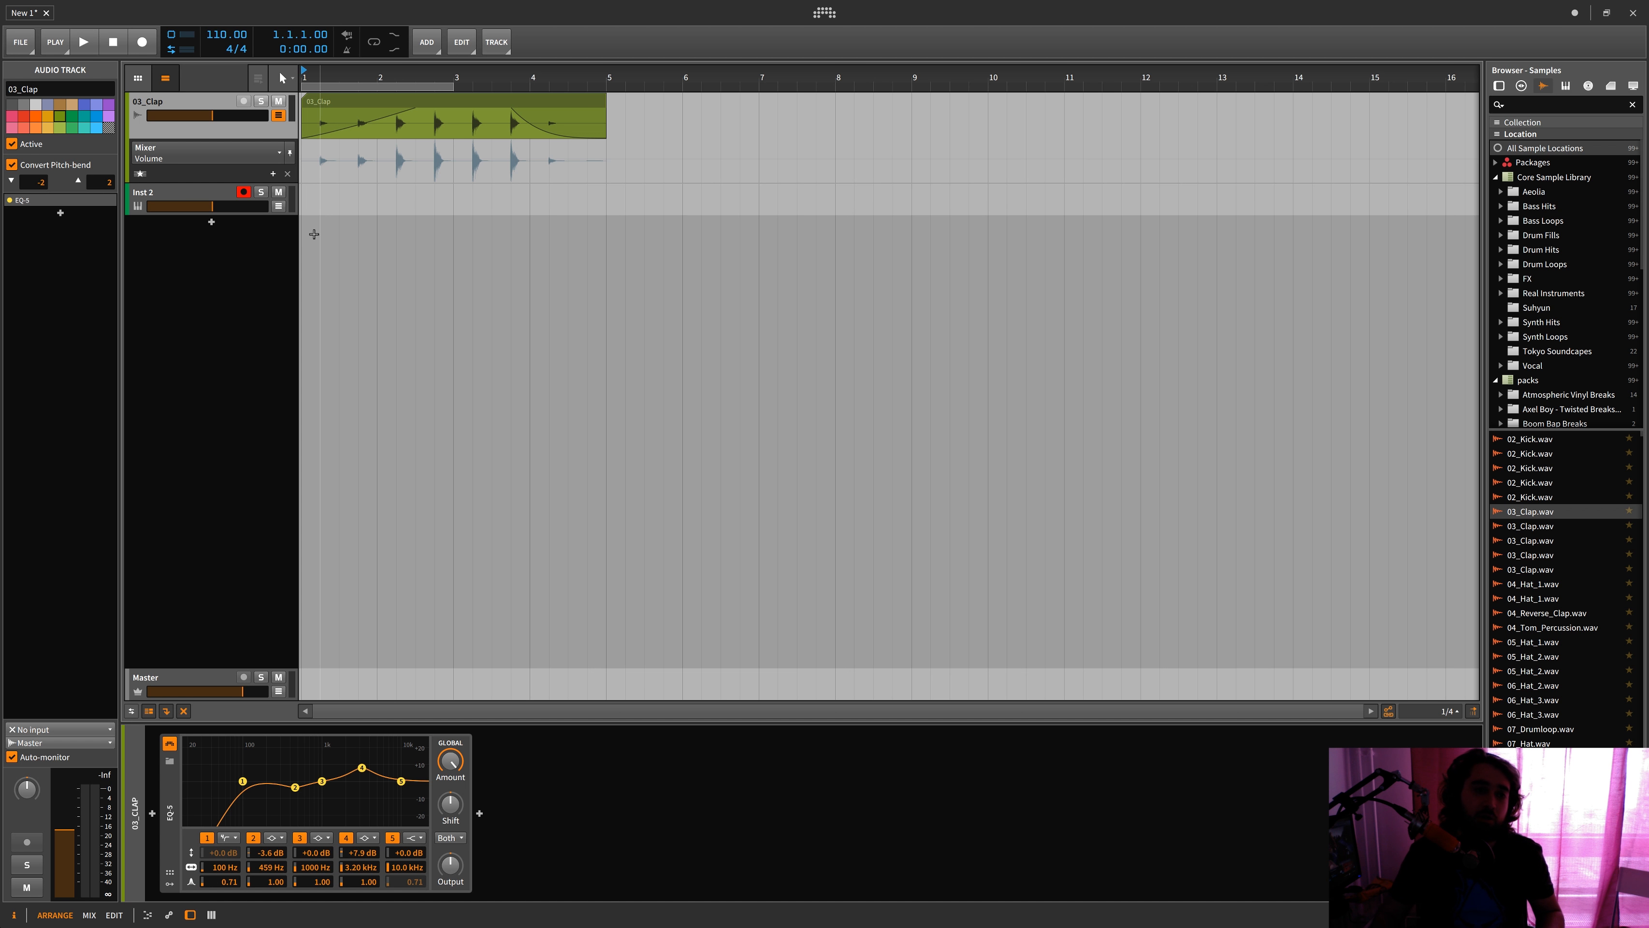
click(279, 116)
click(279, 116)
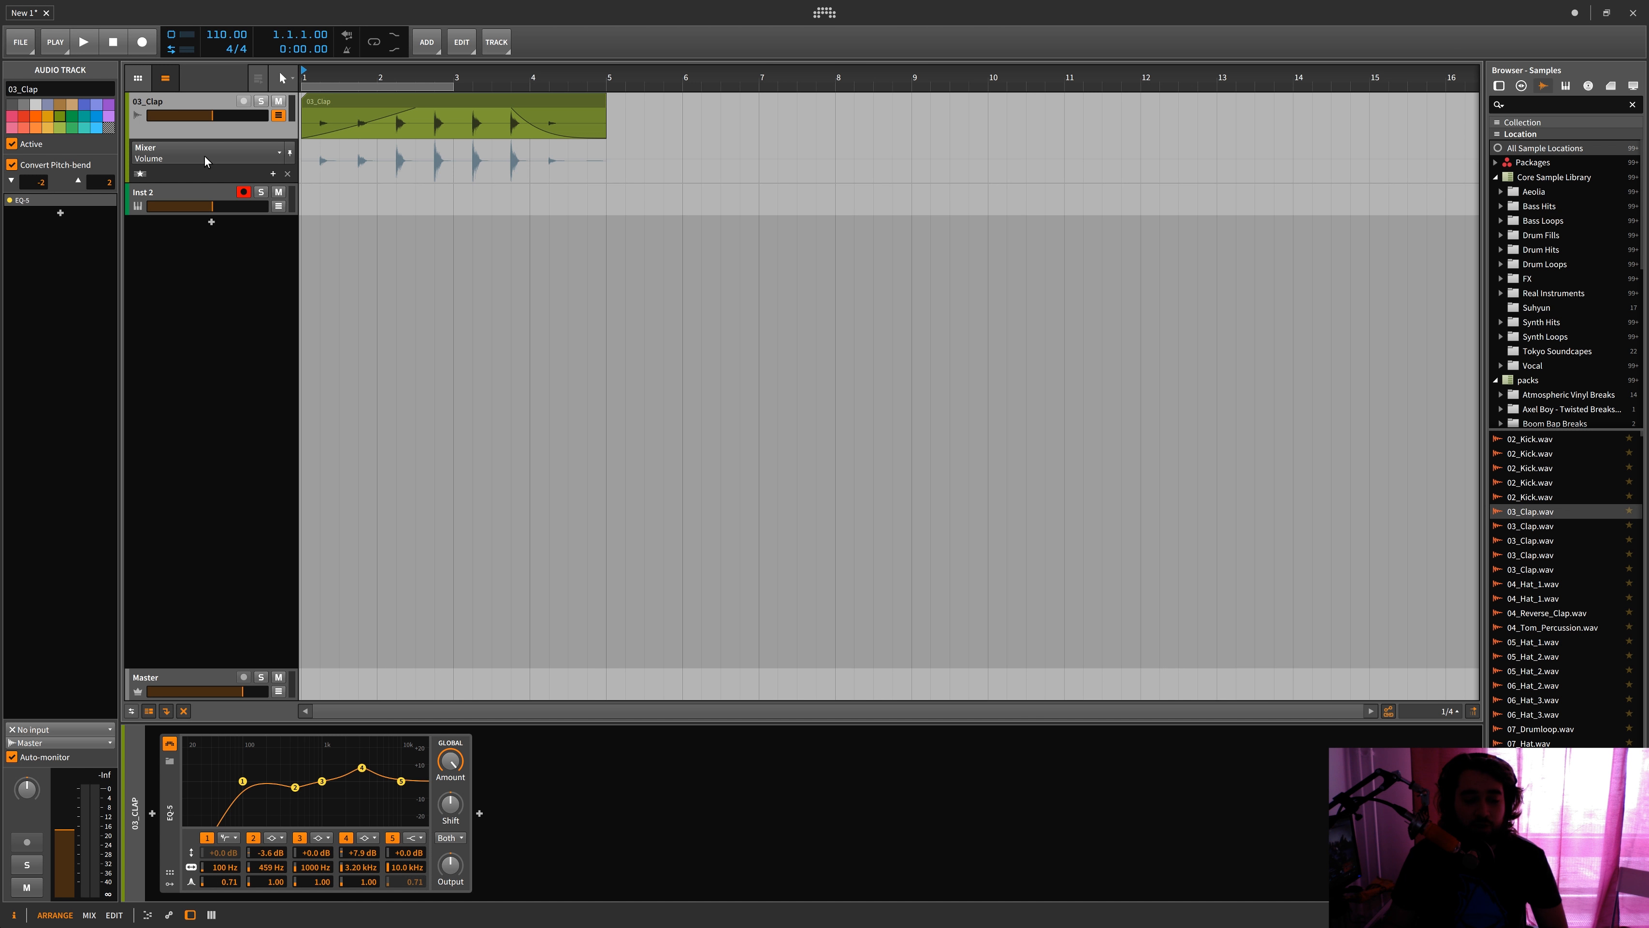
Search the available devices for "com" from the Inst 2 track's empty device chain and leave the search without inserting anything
click(189, 191)
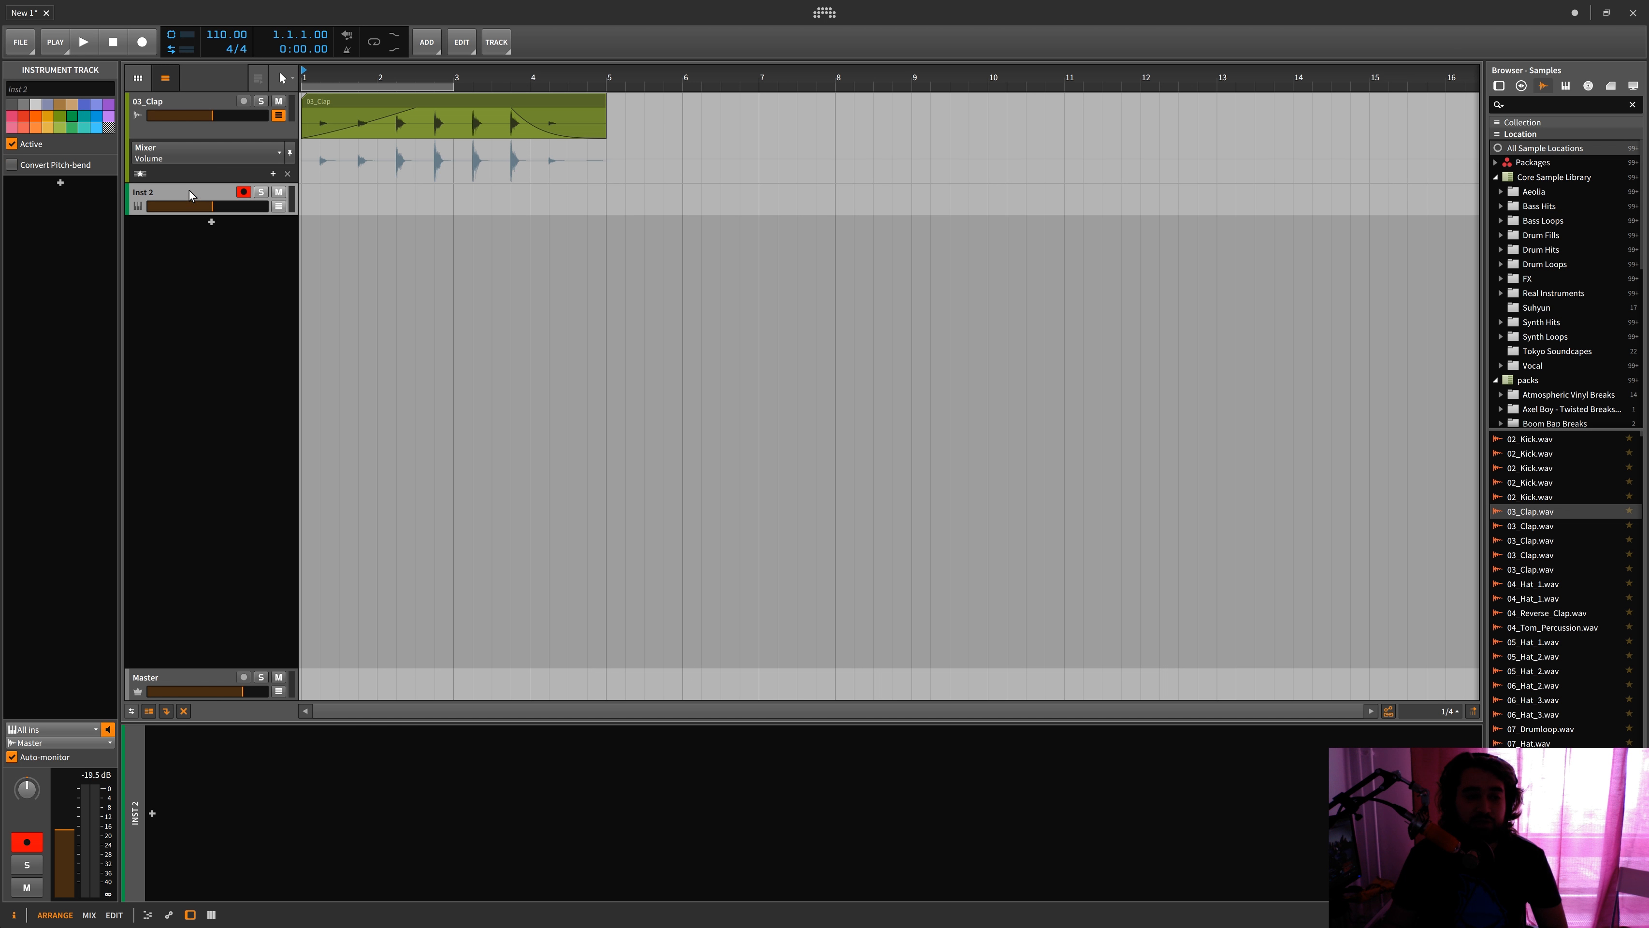
double_click(345, 785)
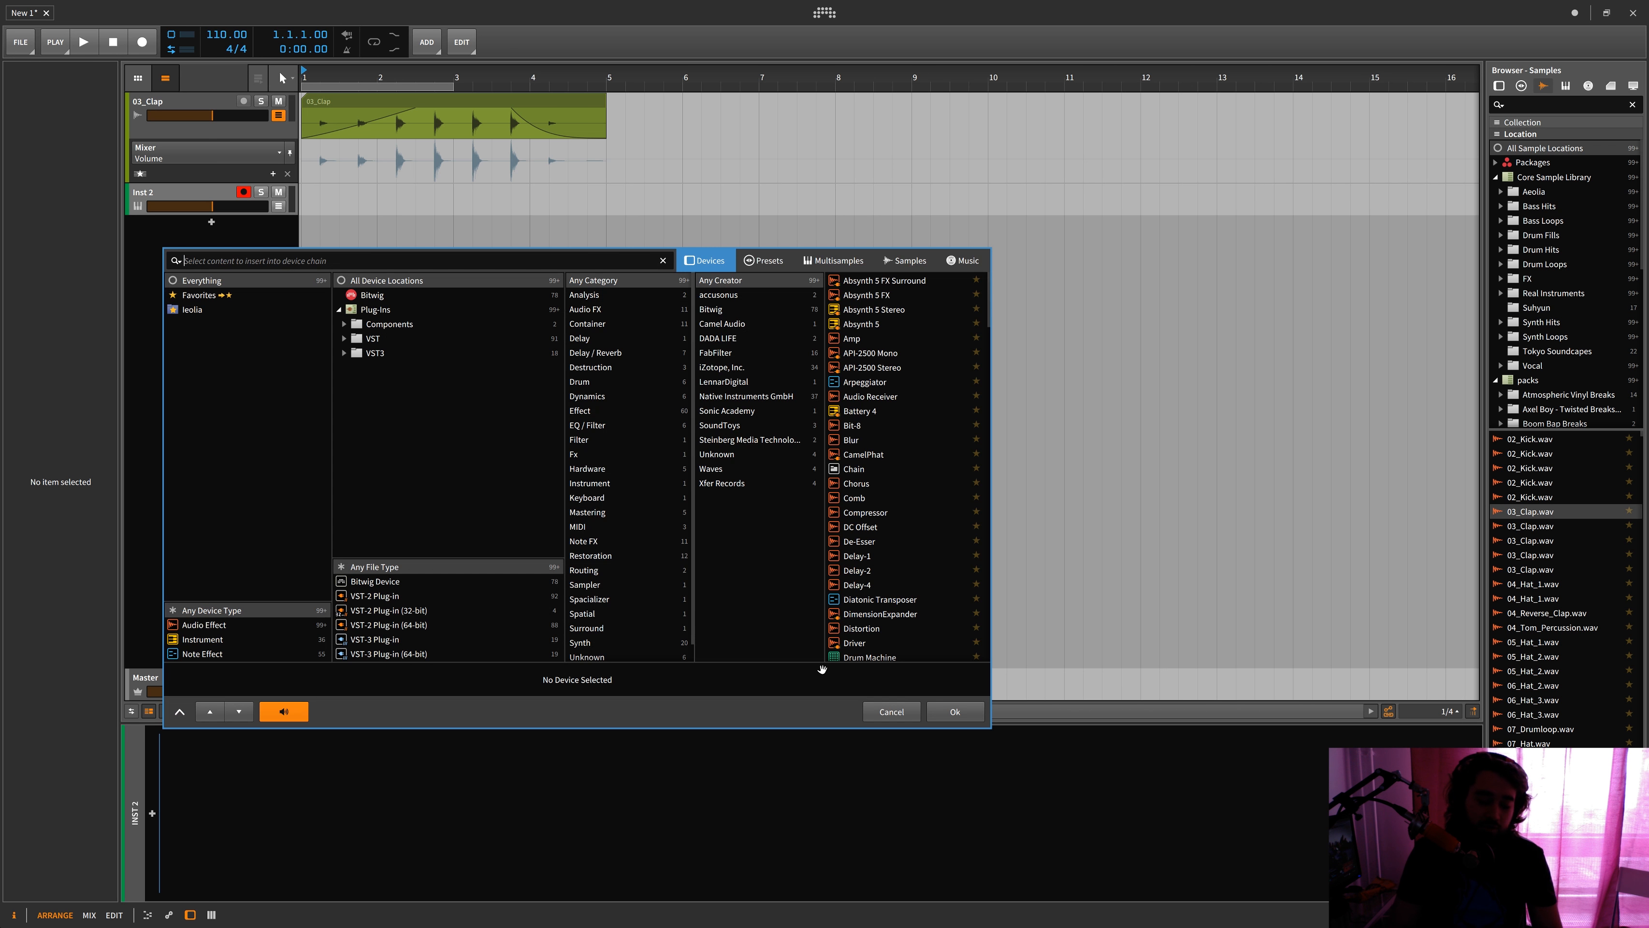
text(com)
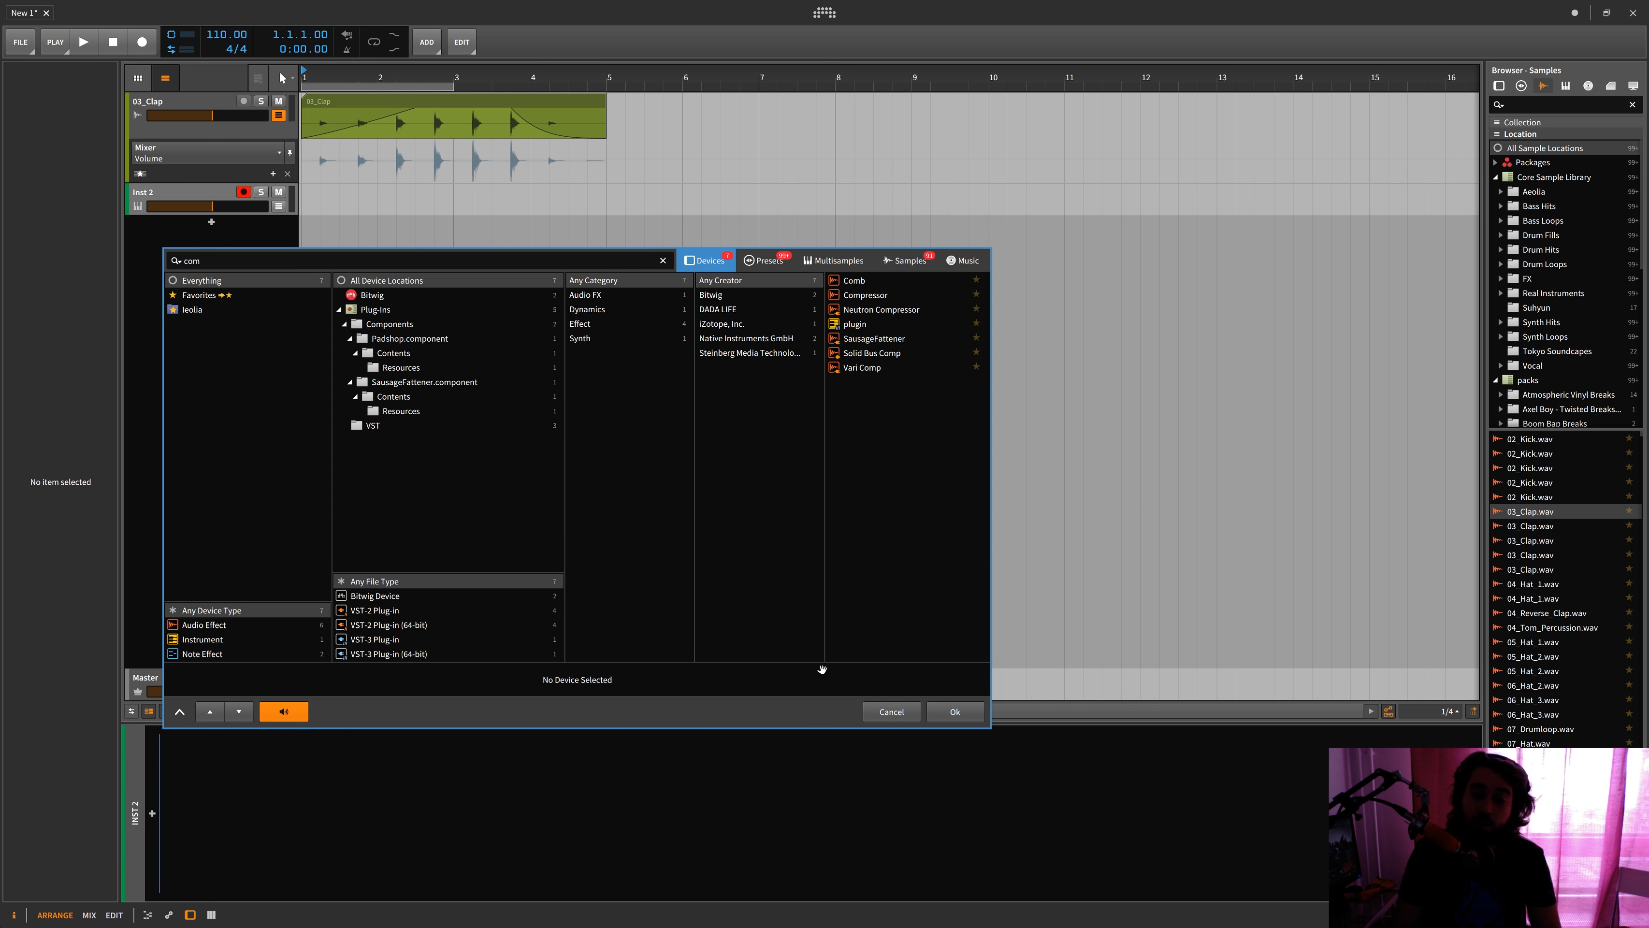
key(BackSpace)
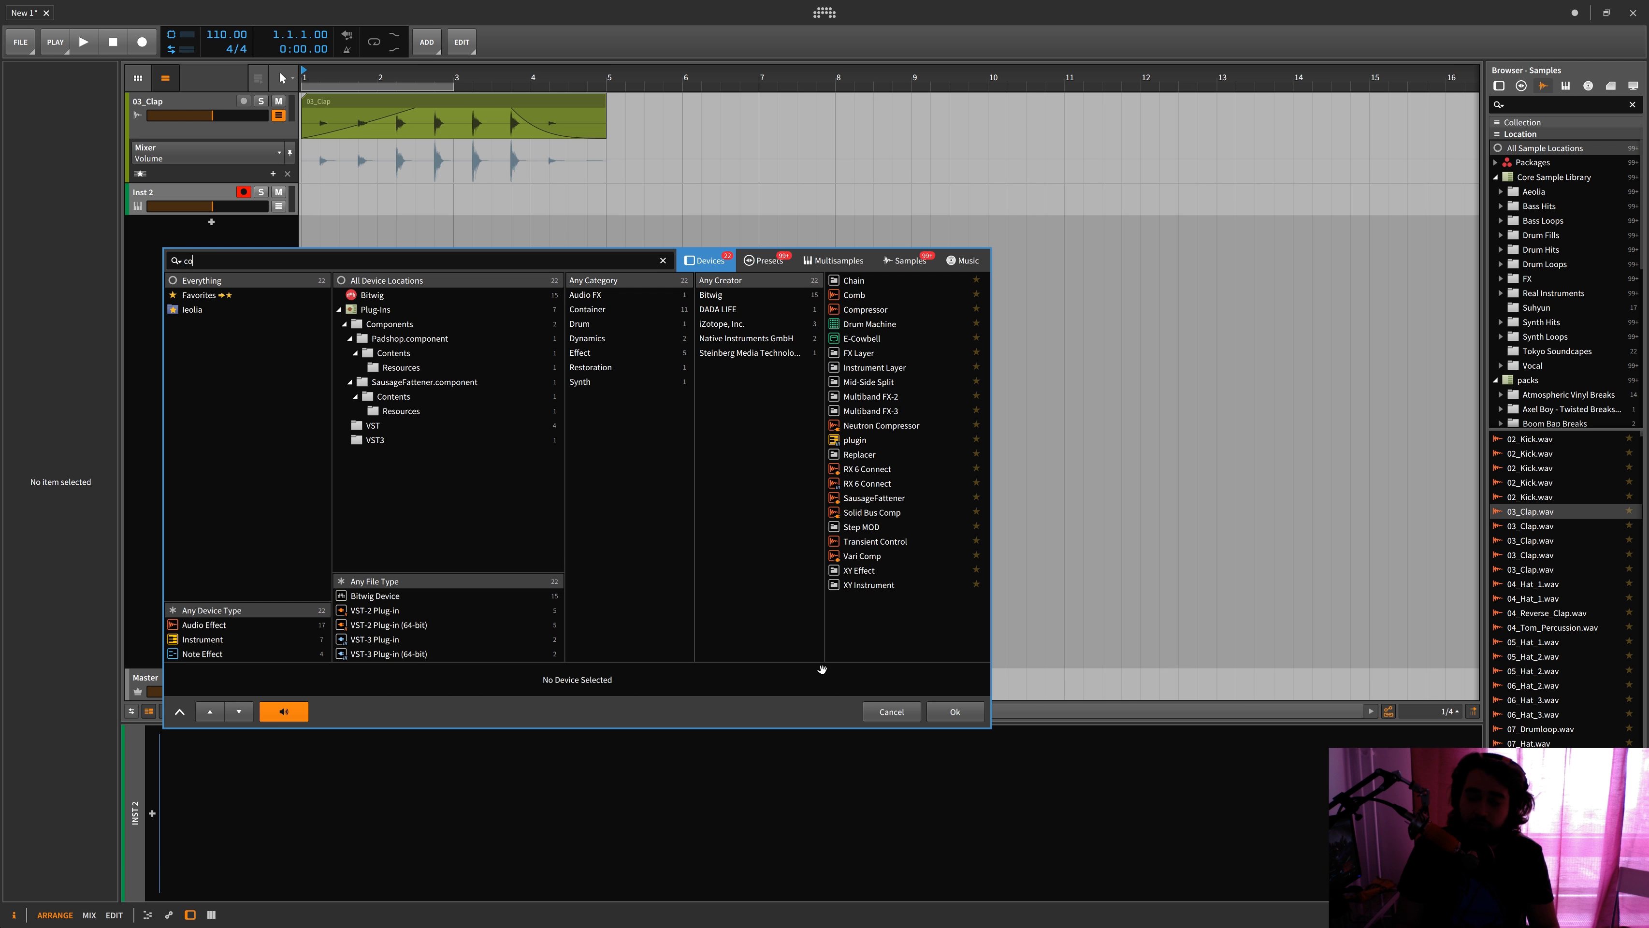
key(BackSpace)
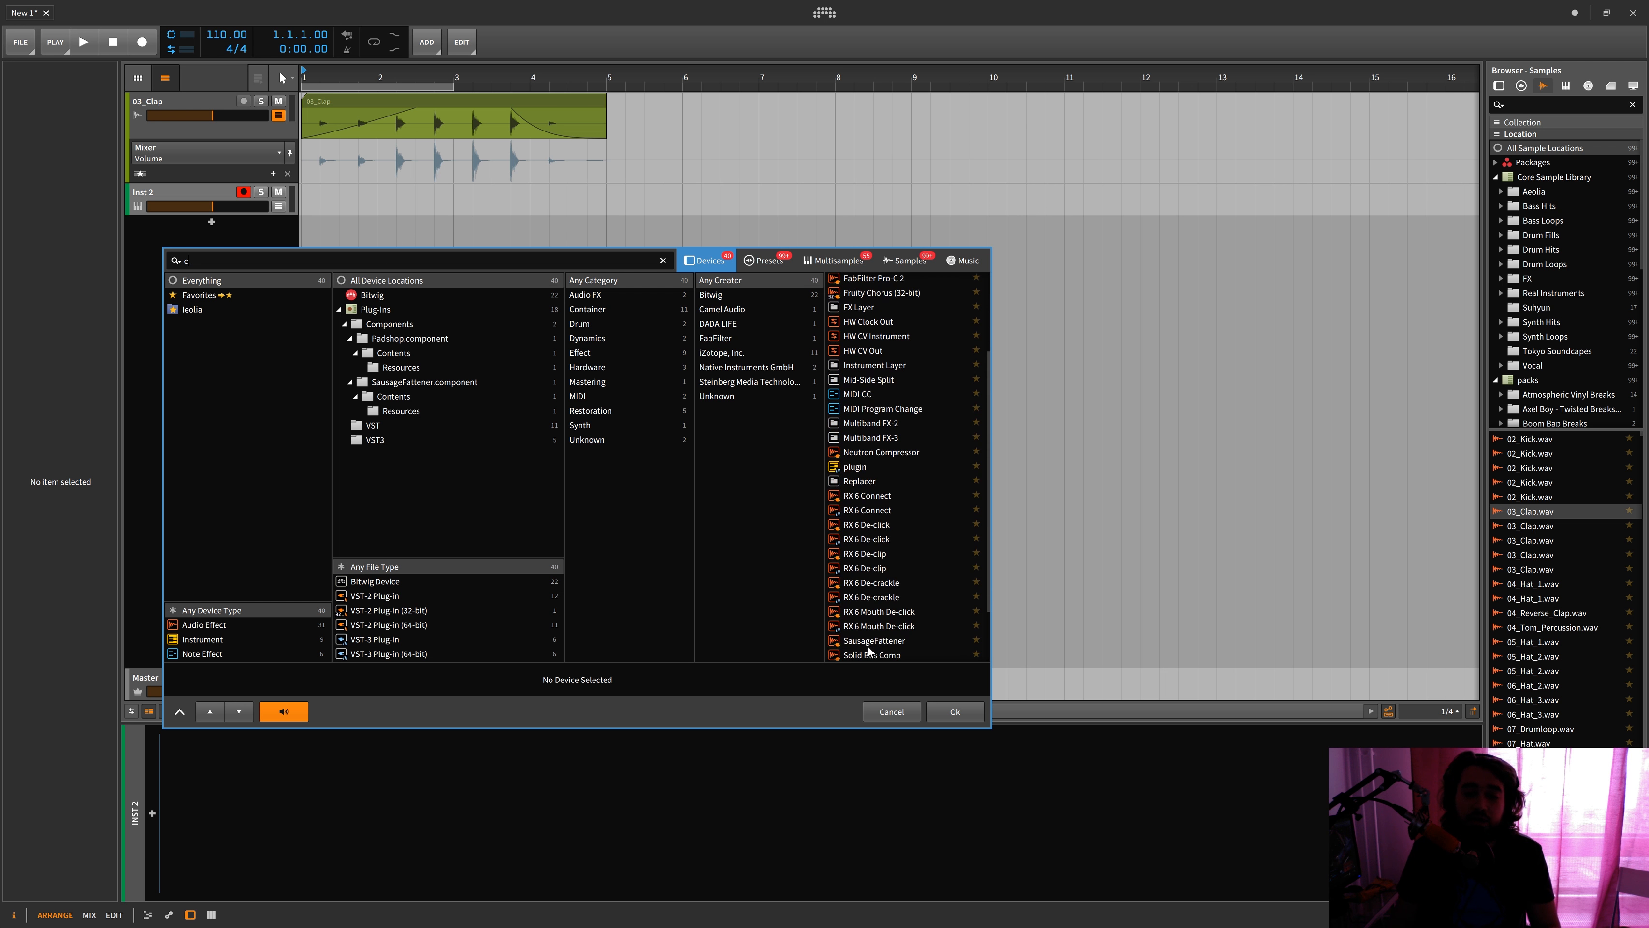
key(Escape)
Add an EQ-5 to Inst 2, setting band 2 to about -6.2 dB at 390 Hz, band 4 to -3.3 dB and band 5 to +3.1 dB
double_click(809, 776)
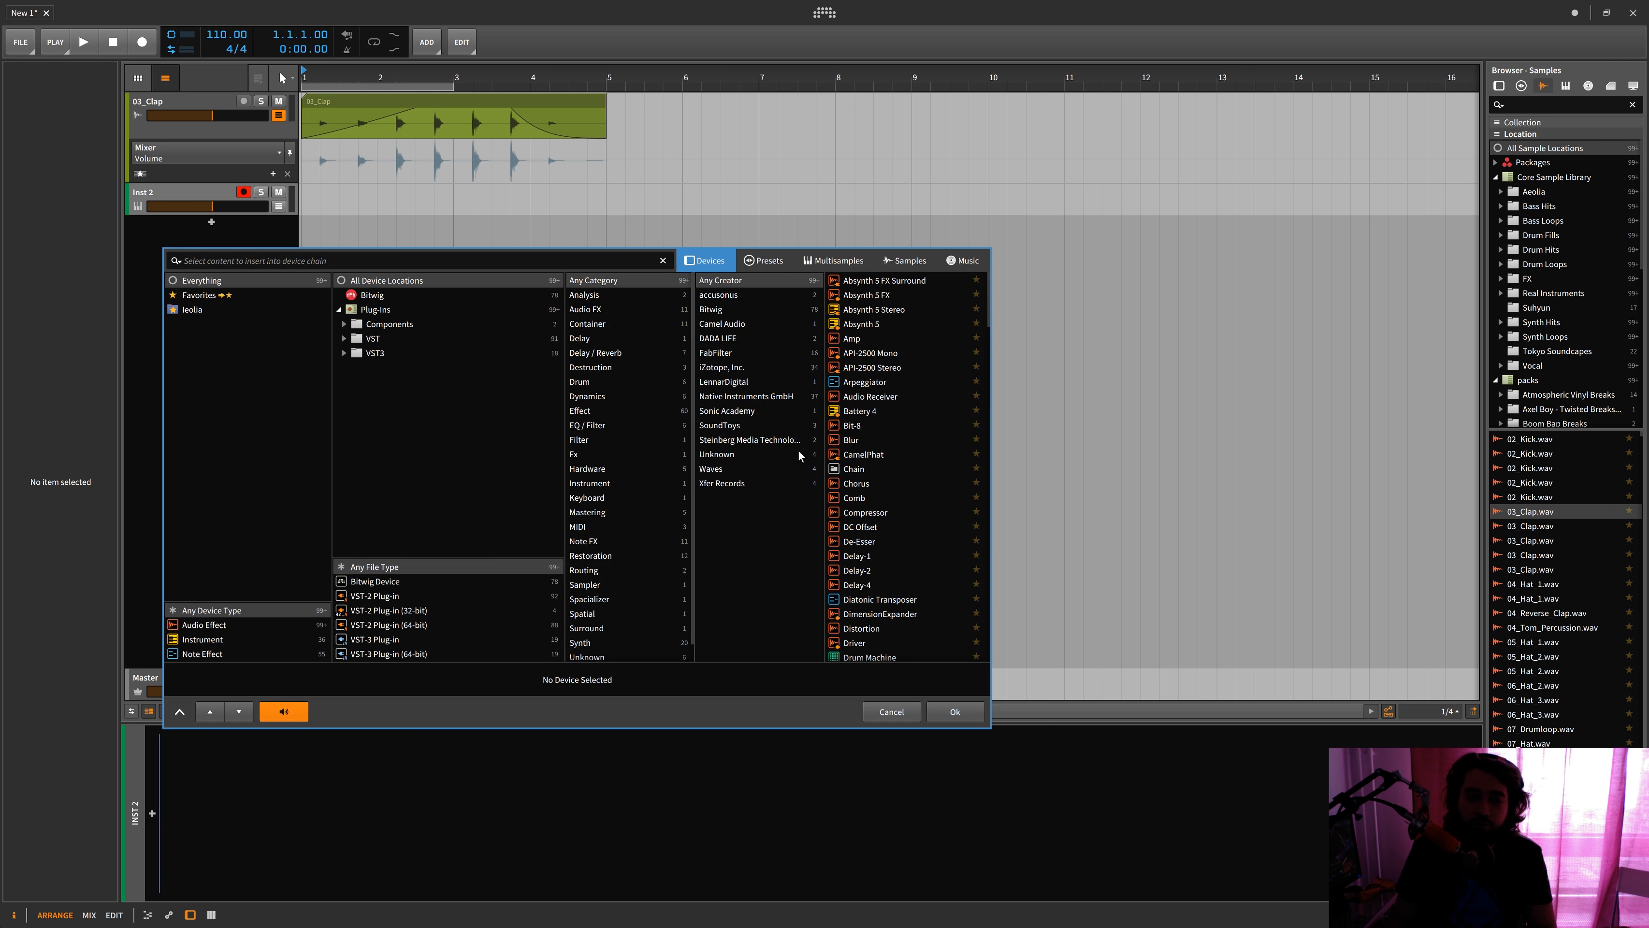
text(eq)
double_click(852, 309)
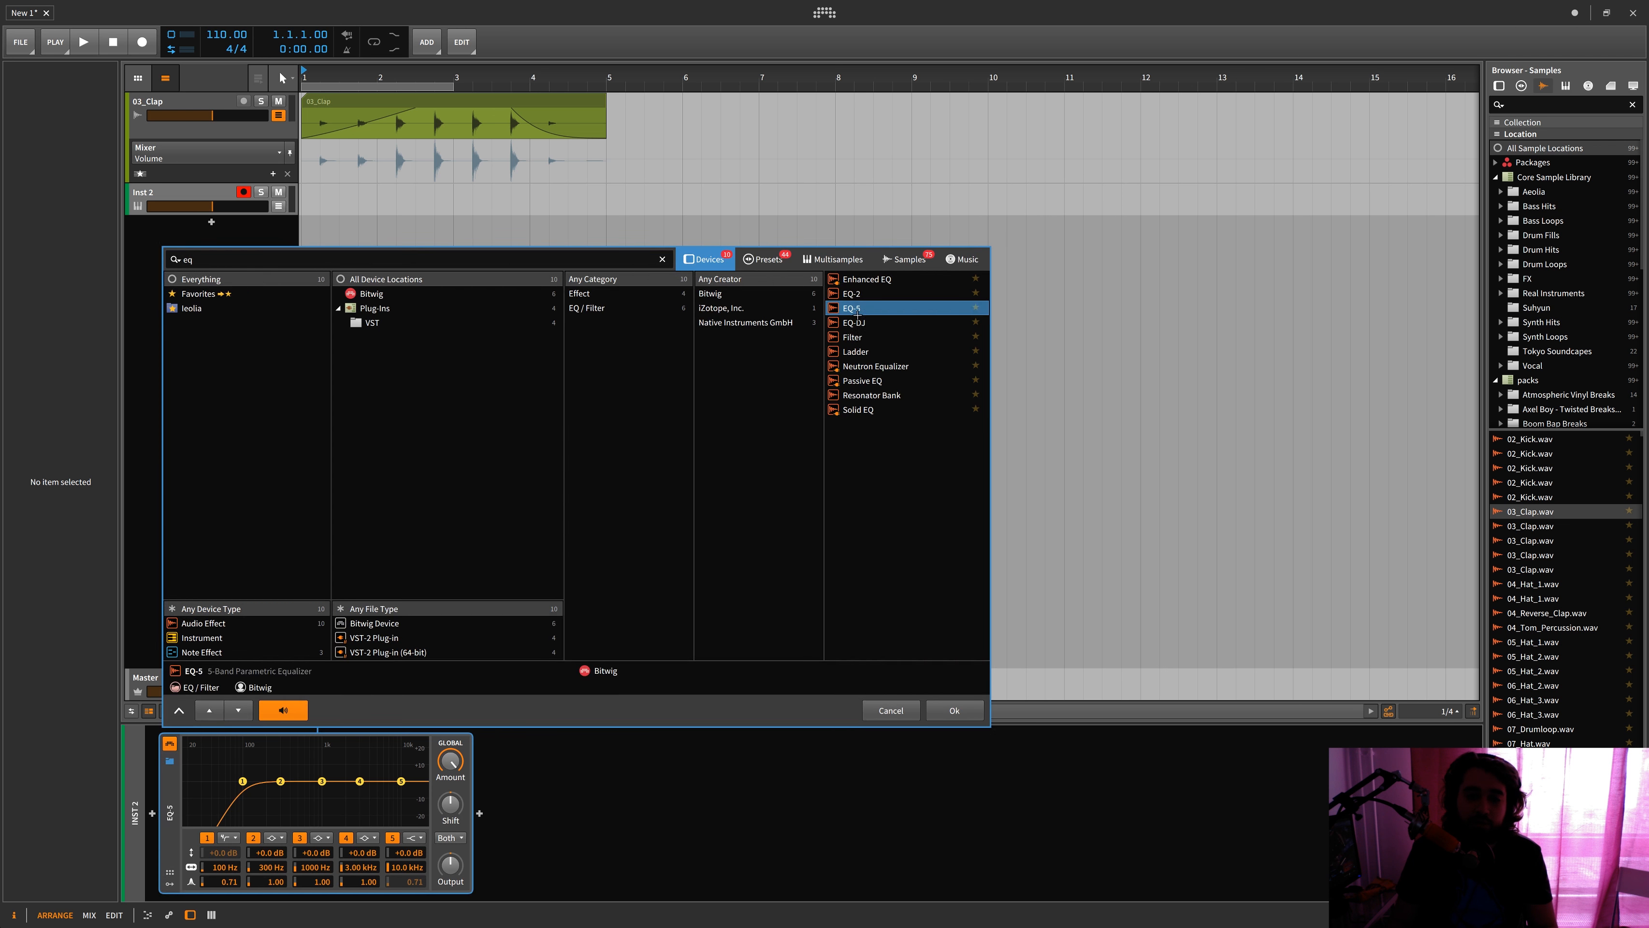
drag(281, 788, 296, 805)
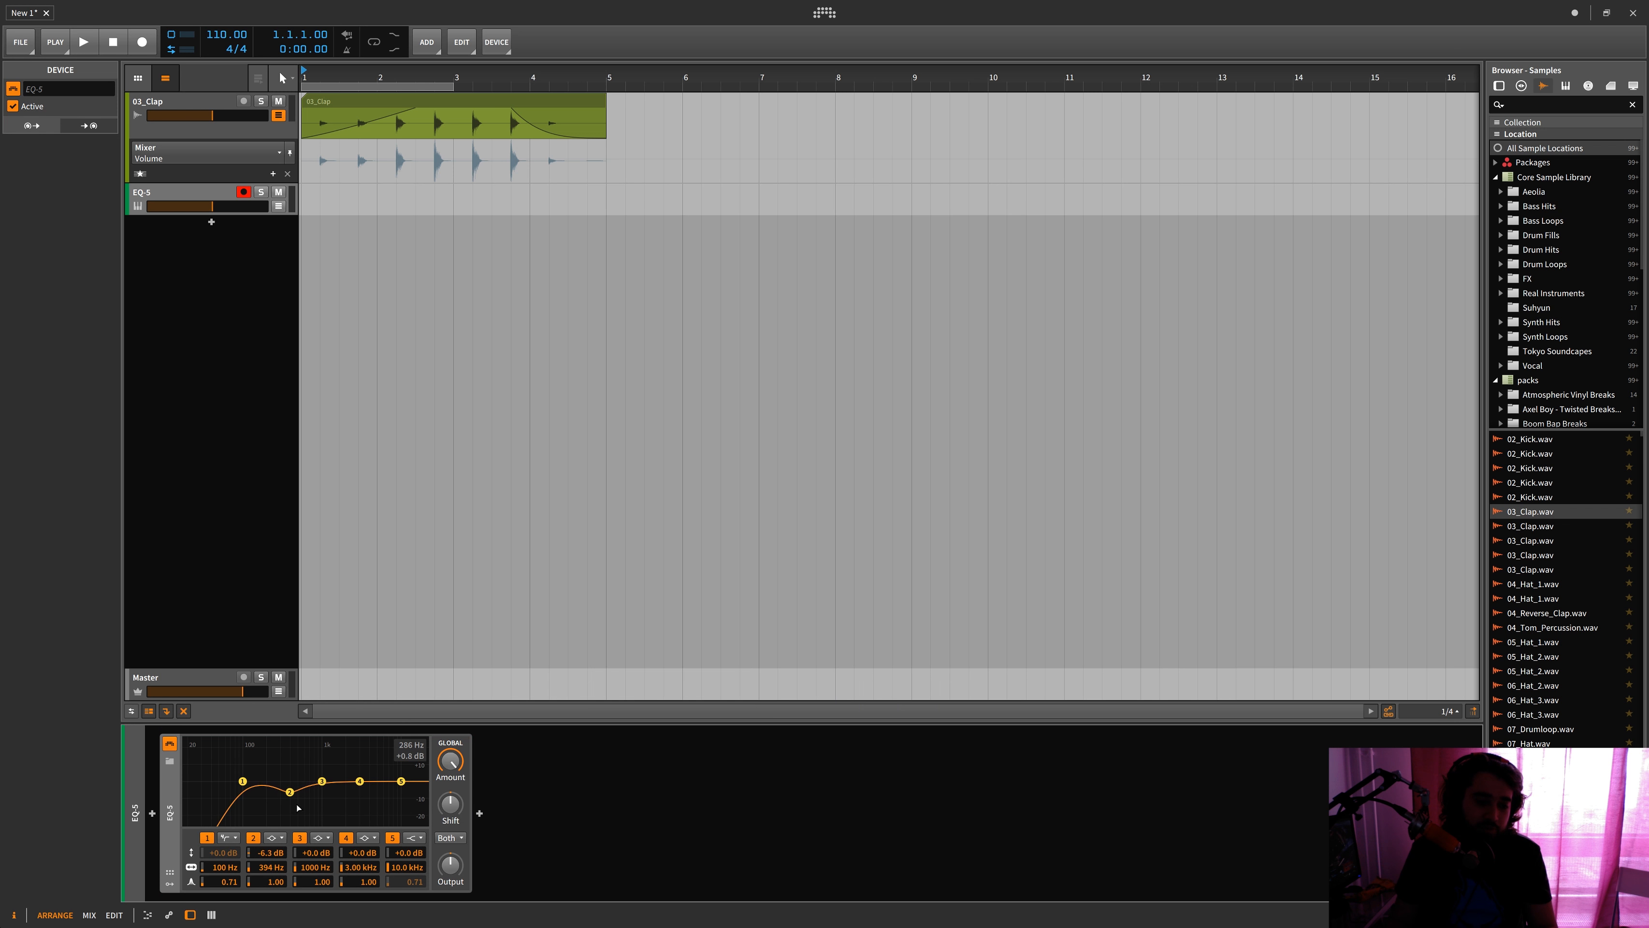
drag(407, 788, 350, 787)
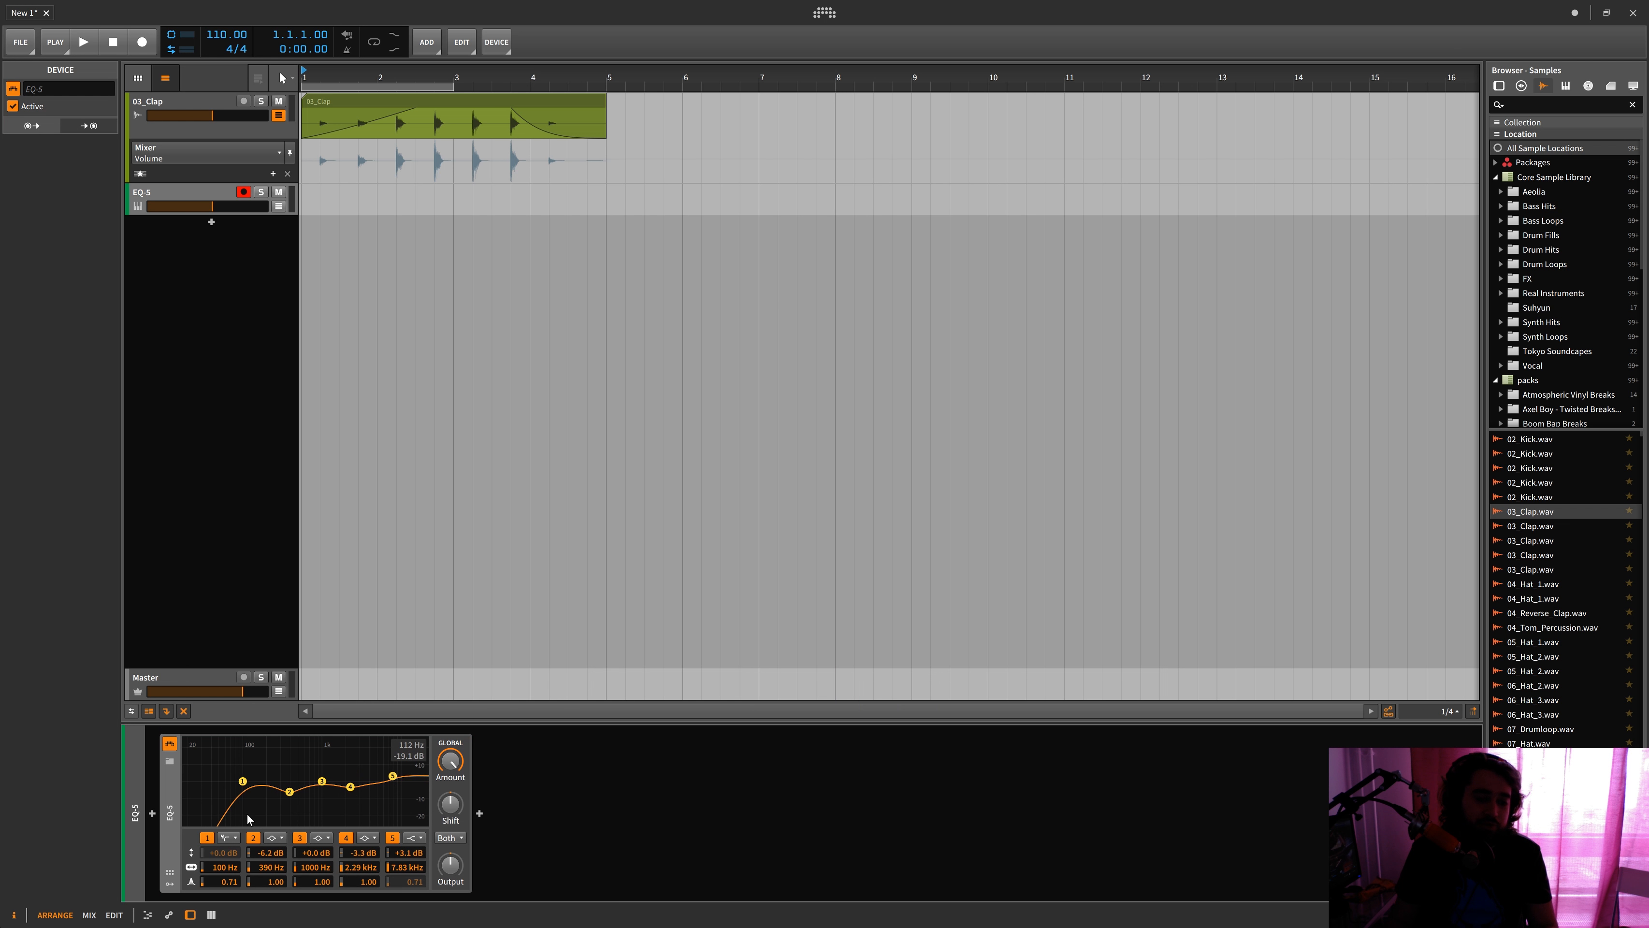
Replace the EQ-5 on the instrument track with FabFilter Pro-Q 2
key(Delete)
double_click(192, 791)
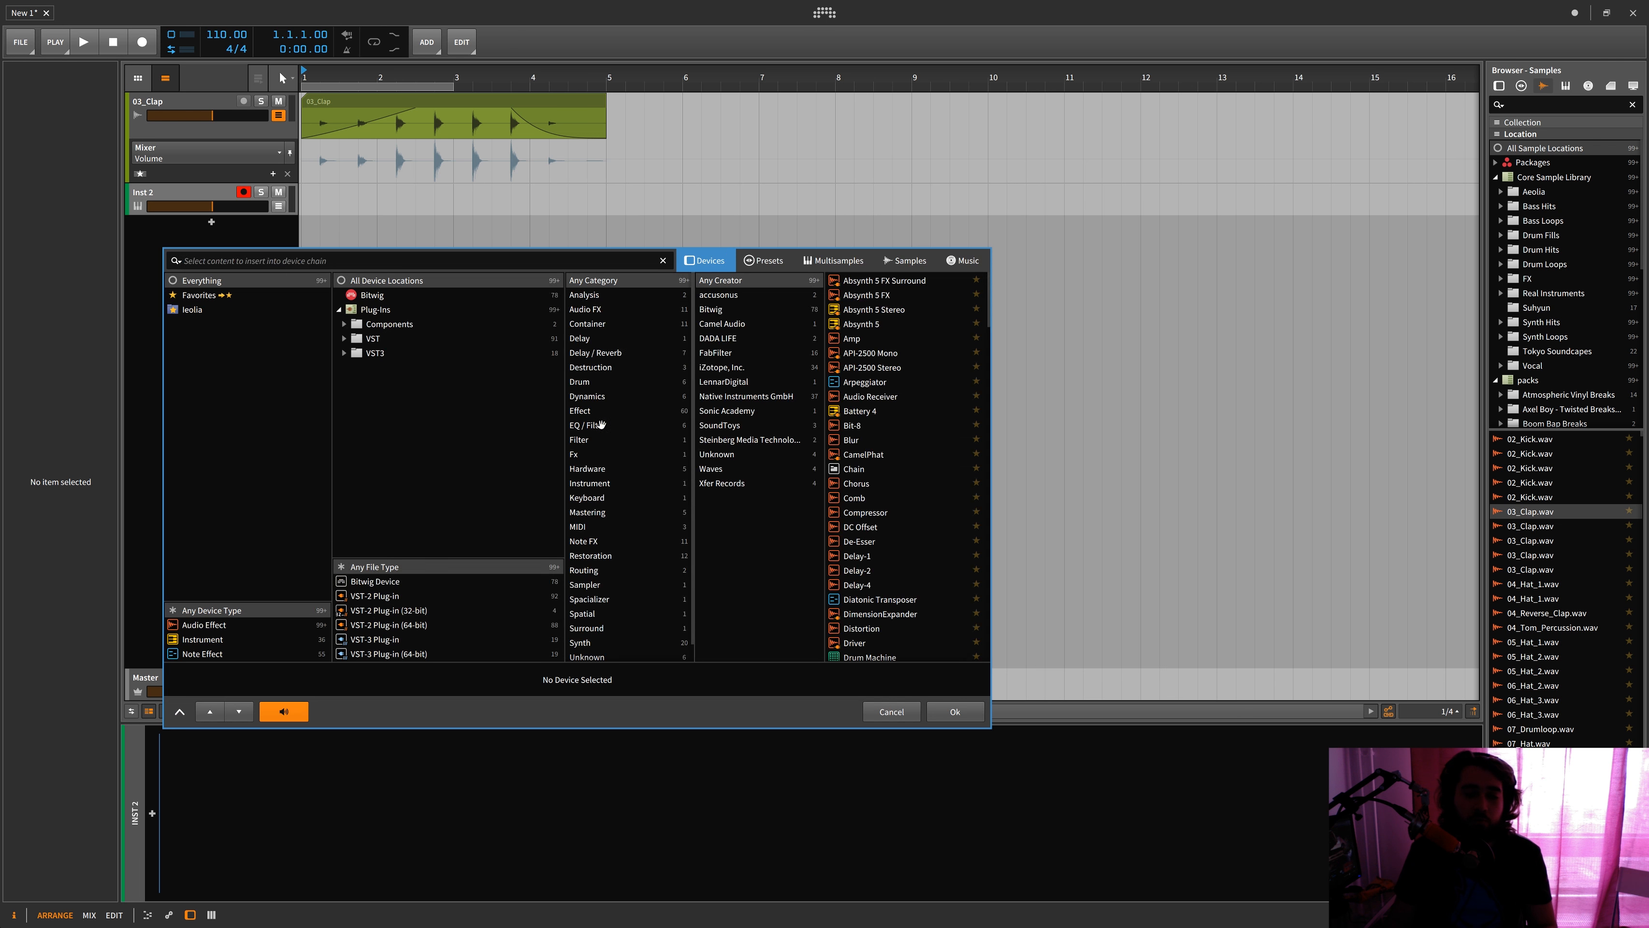
text(q)
double_click(872, 281)
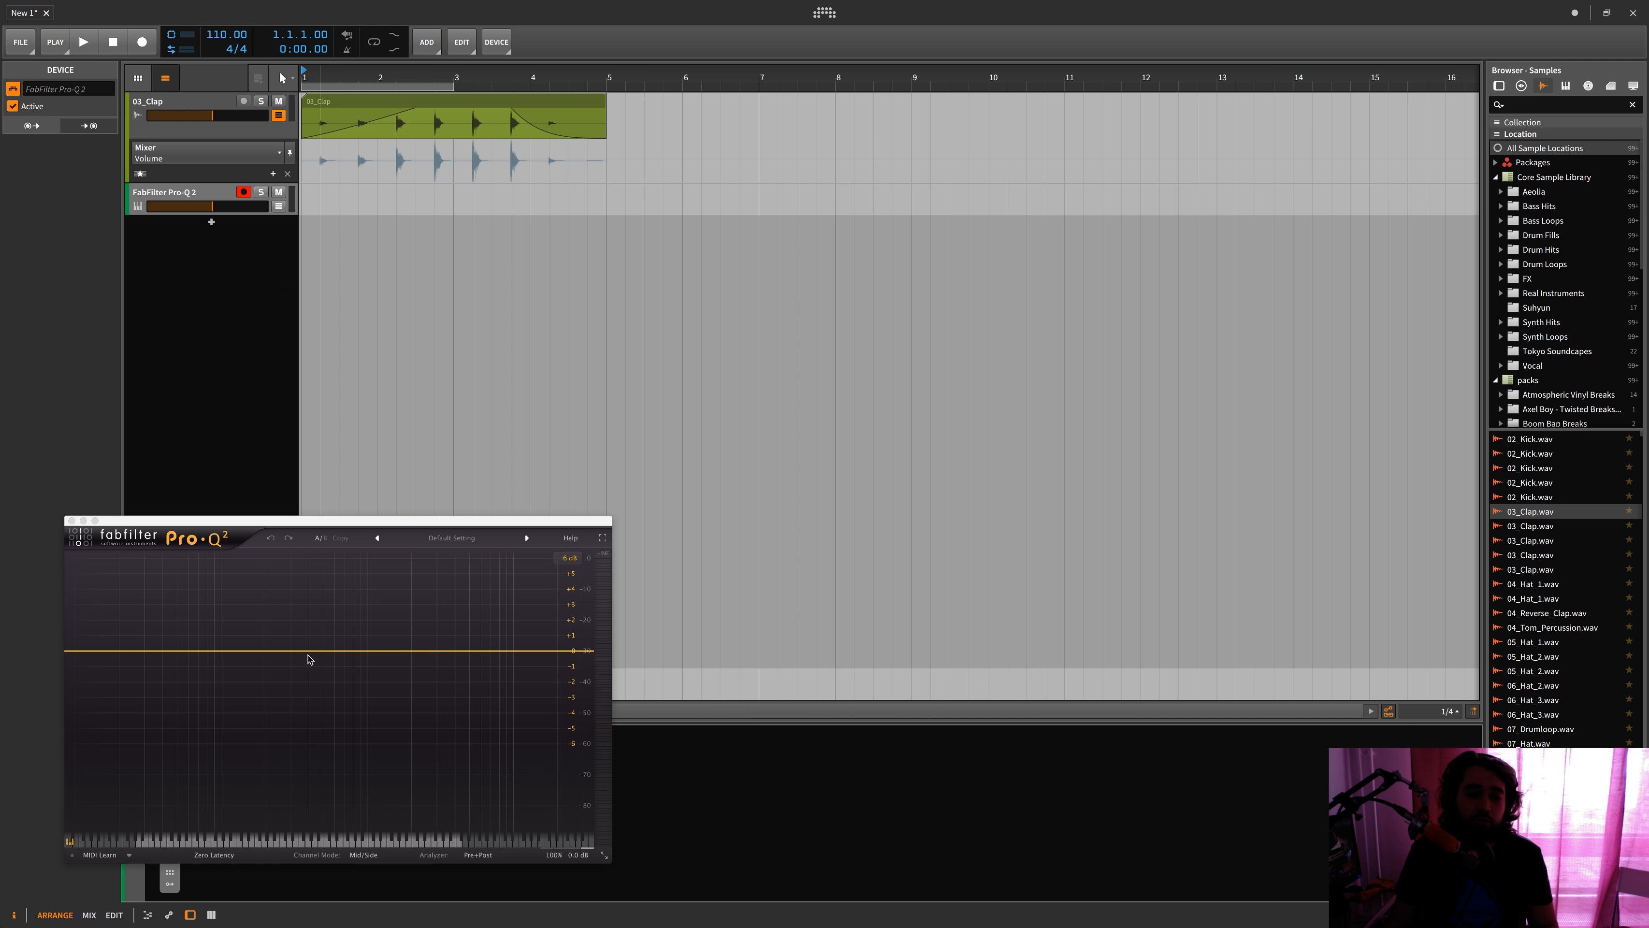
Shape the Pro-Q 2 curve with a widened cut near 36 Hz, a boost of about 4.2 dB at 181 Hz and a 4 dB cut at 231 Hz
drag(190, 688, 141, 731)
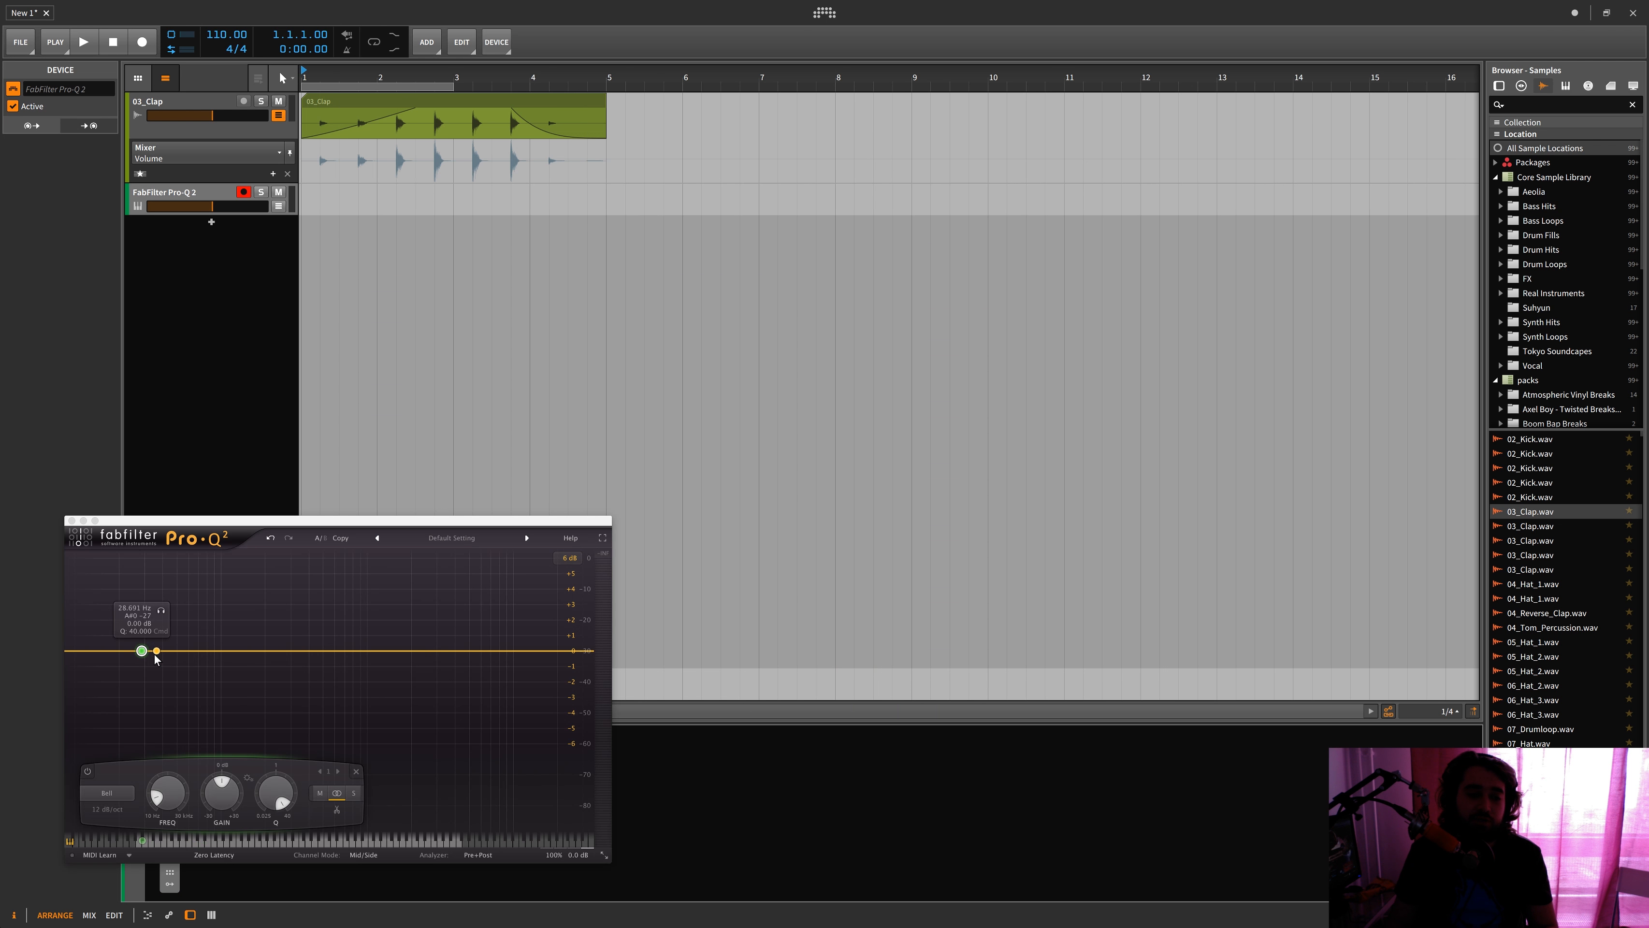
mouse_move(143, 664)
mouse_down()
mouse_move(178, 727)
mouse_move(156, 749)
mouse_up()
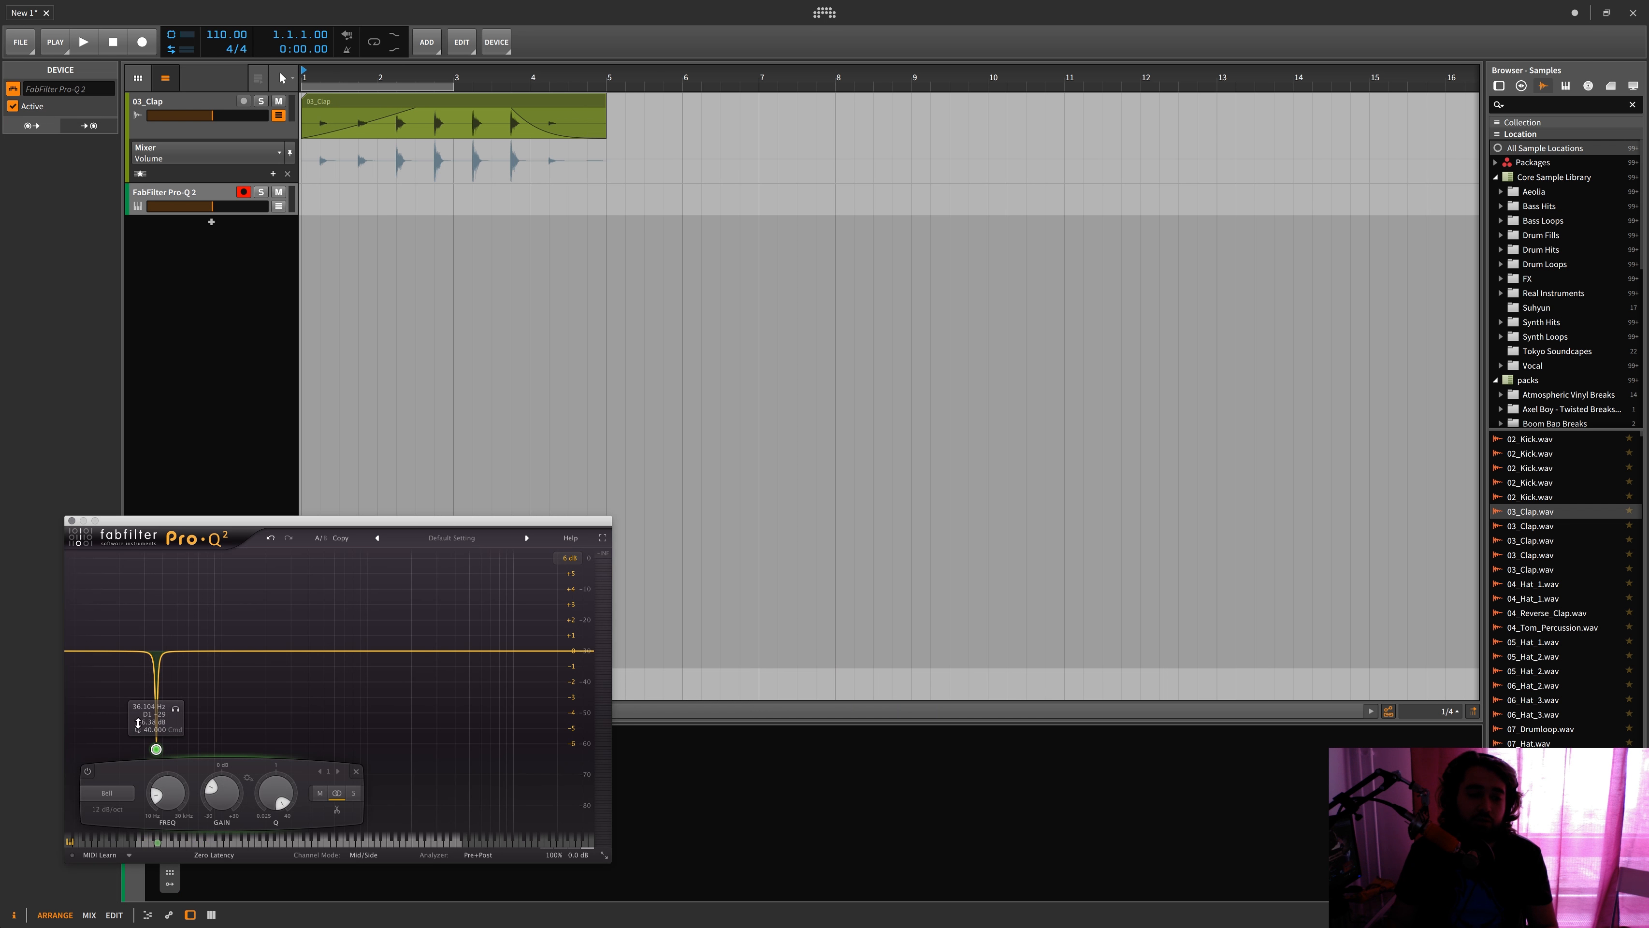
drag(276, 792, 242, 834)
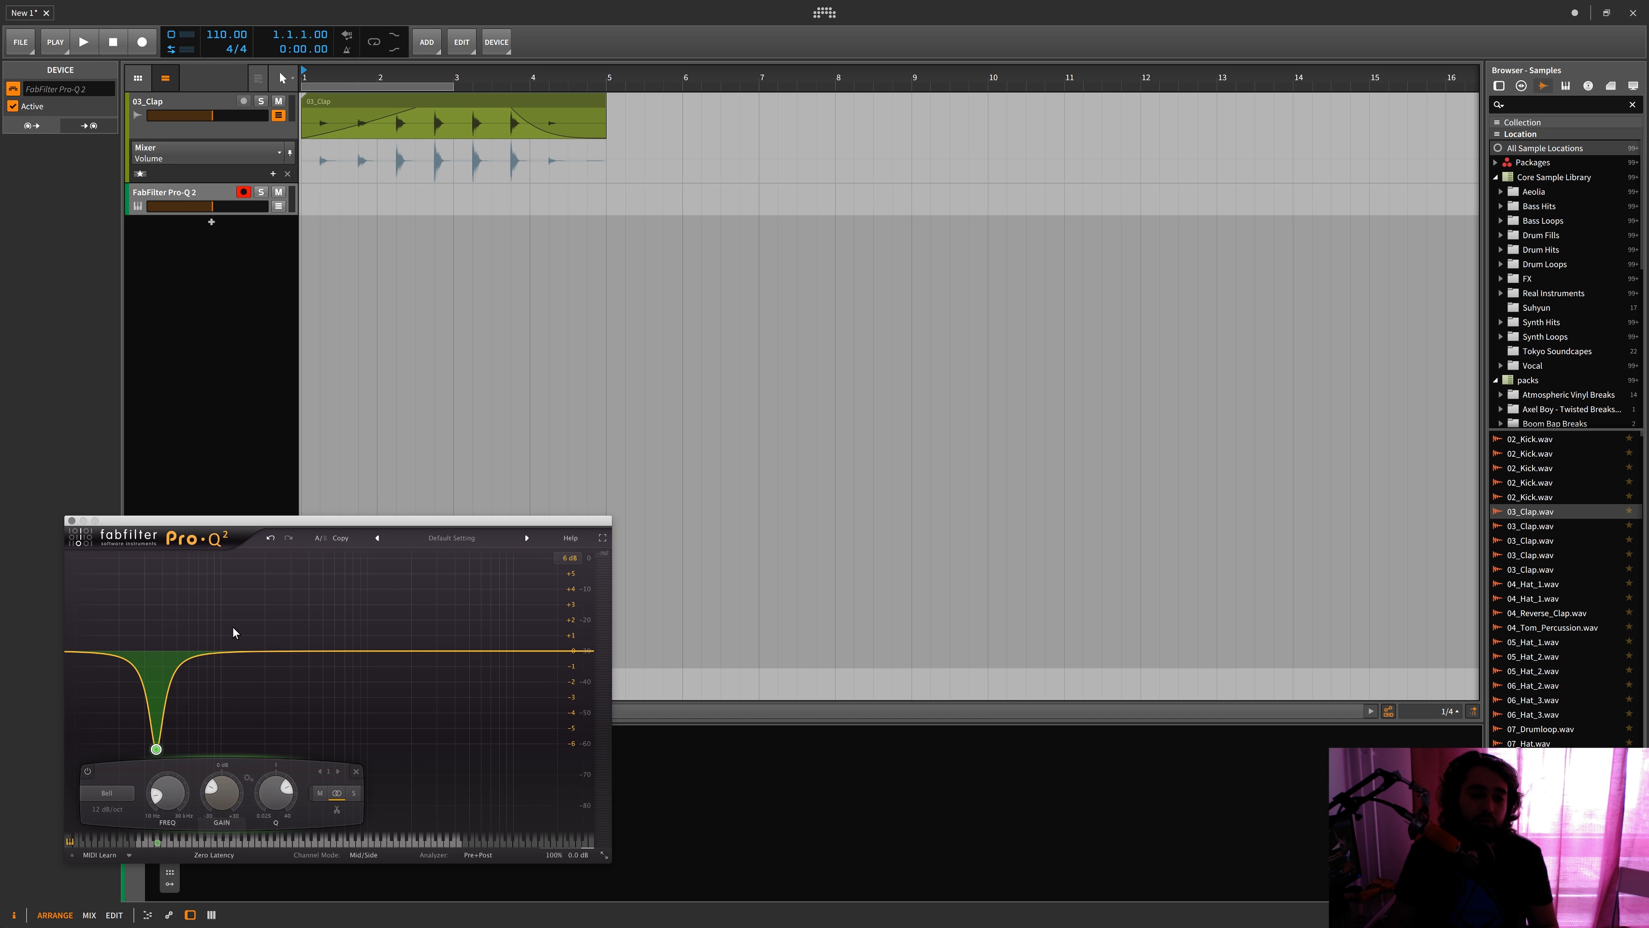
drag(223, 654, 258, 586)
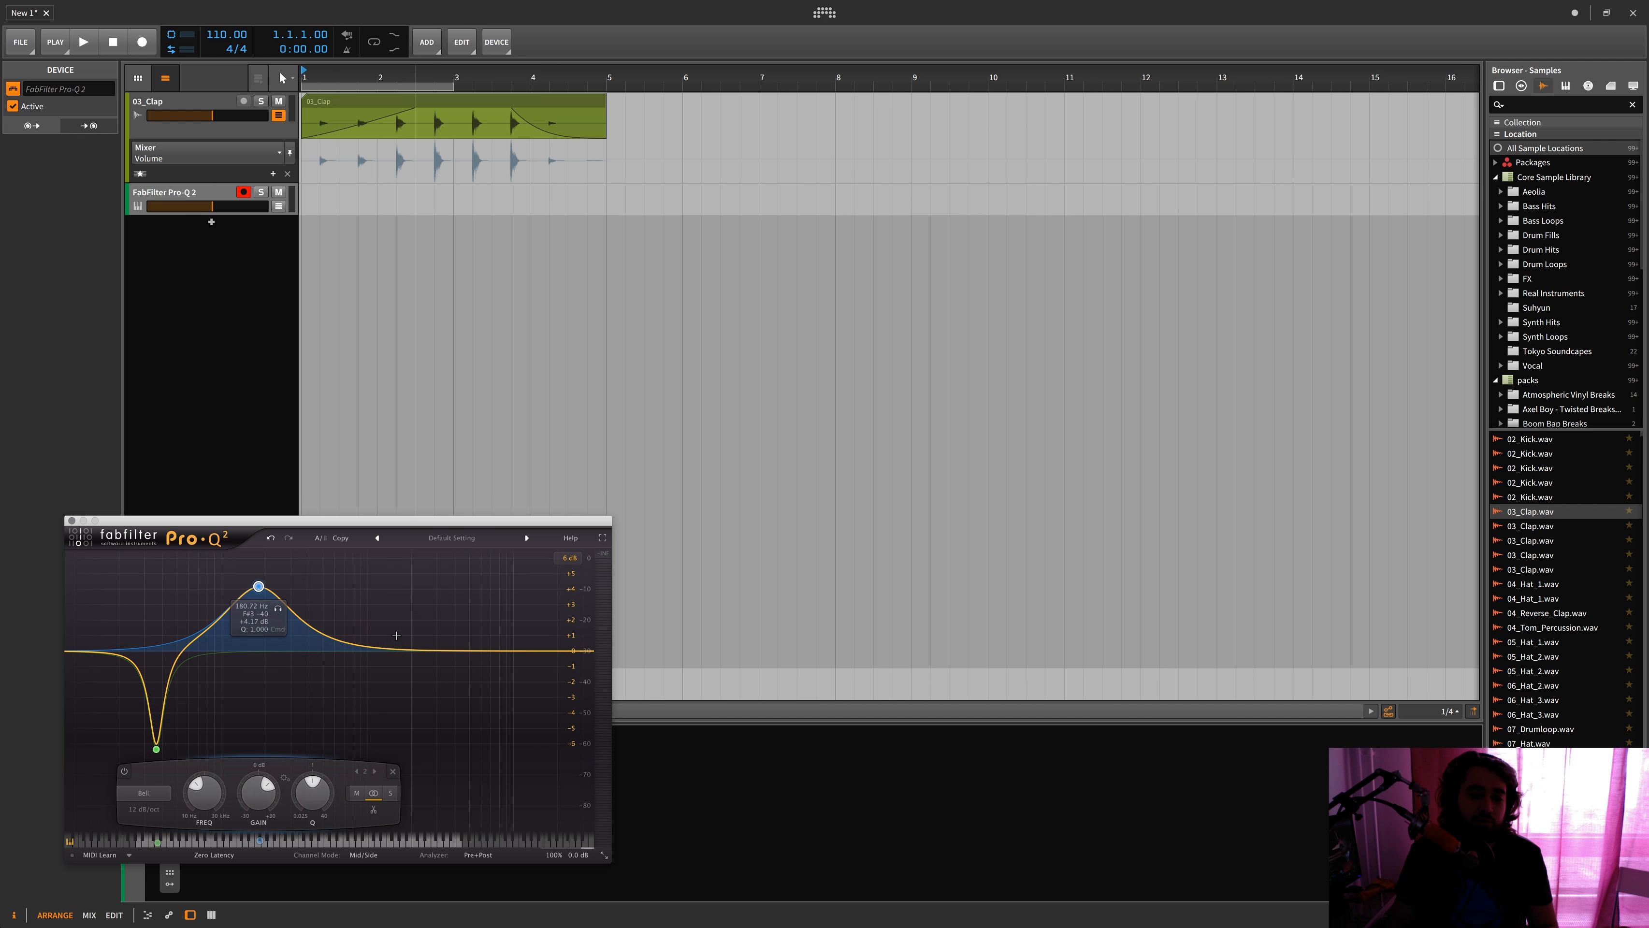
drag(349, 643, 274, 713)
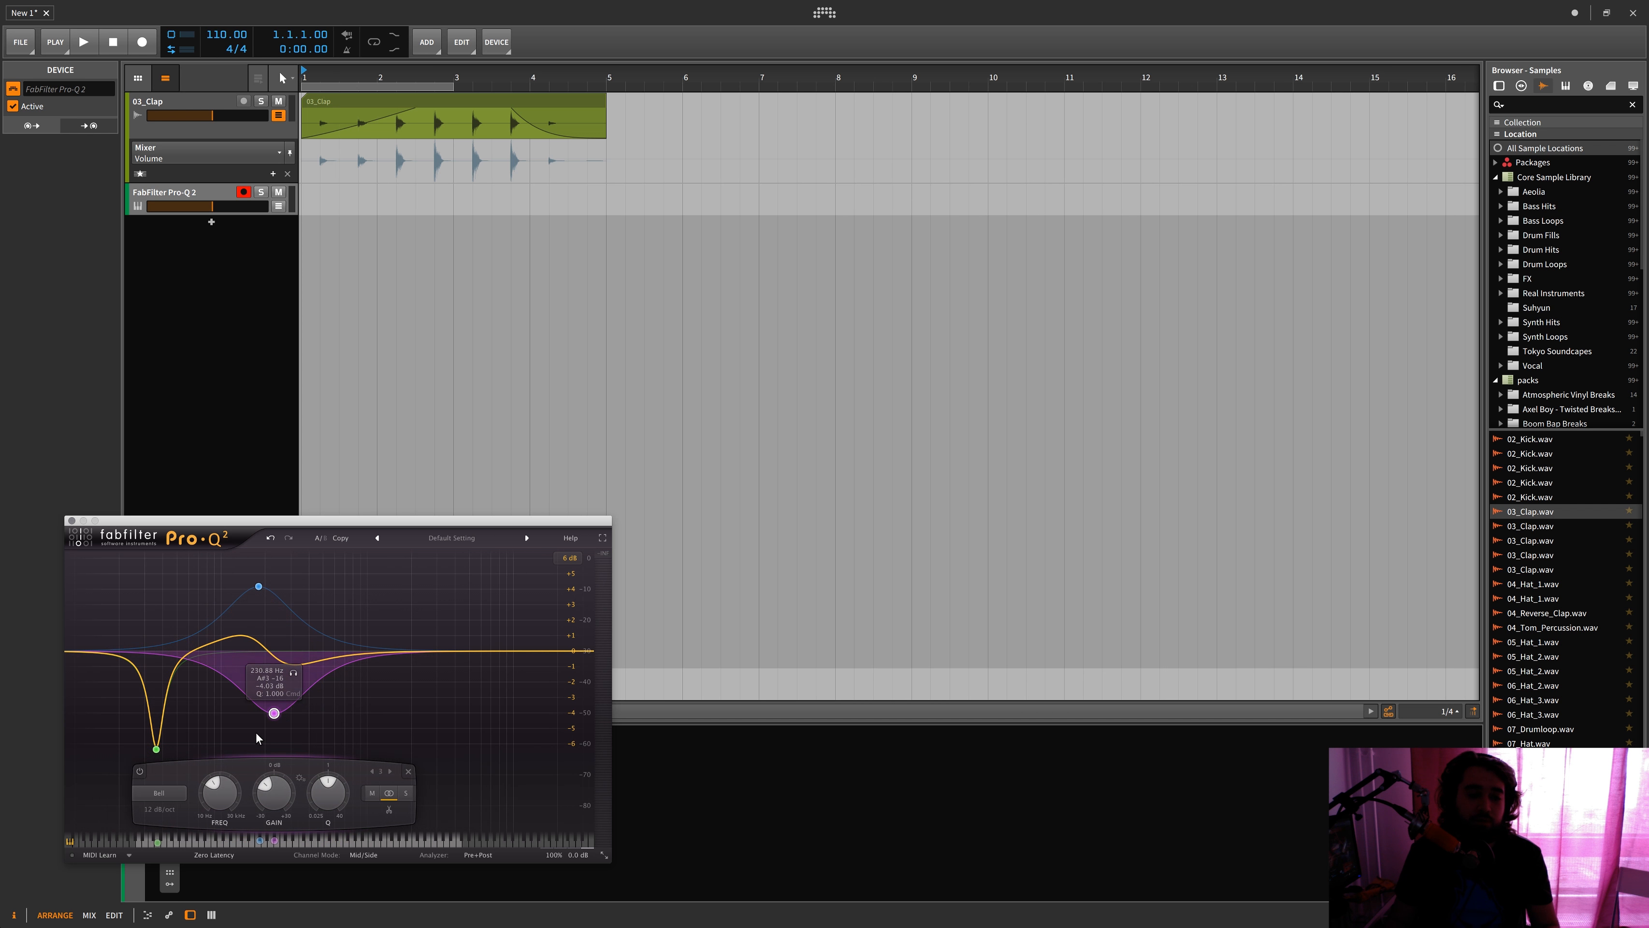
Remove Pro-Q 2 from the instrument track and add a default EQ-5 in its place
click(72, 520)
key(Delete)
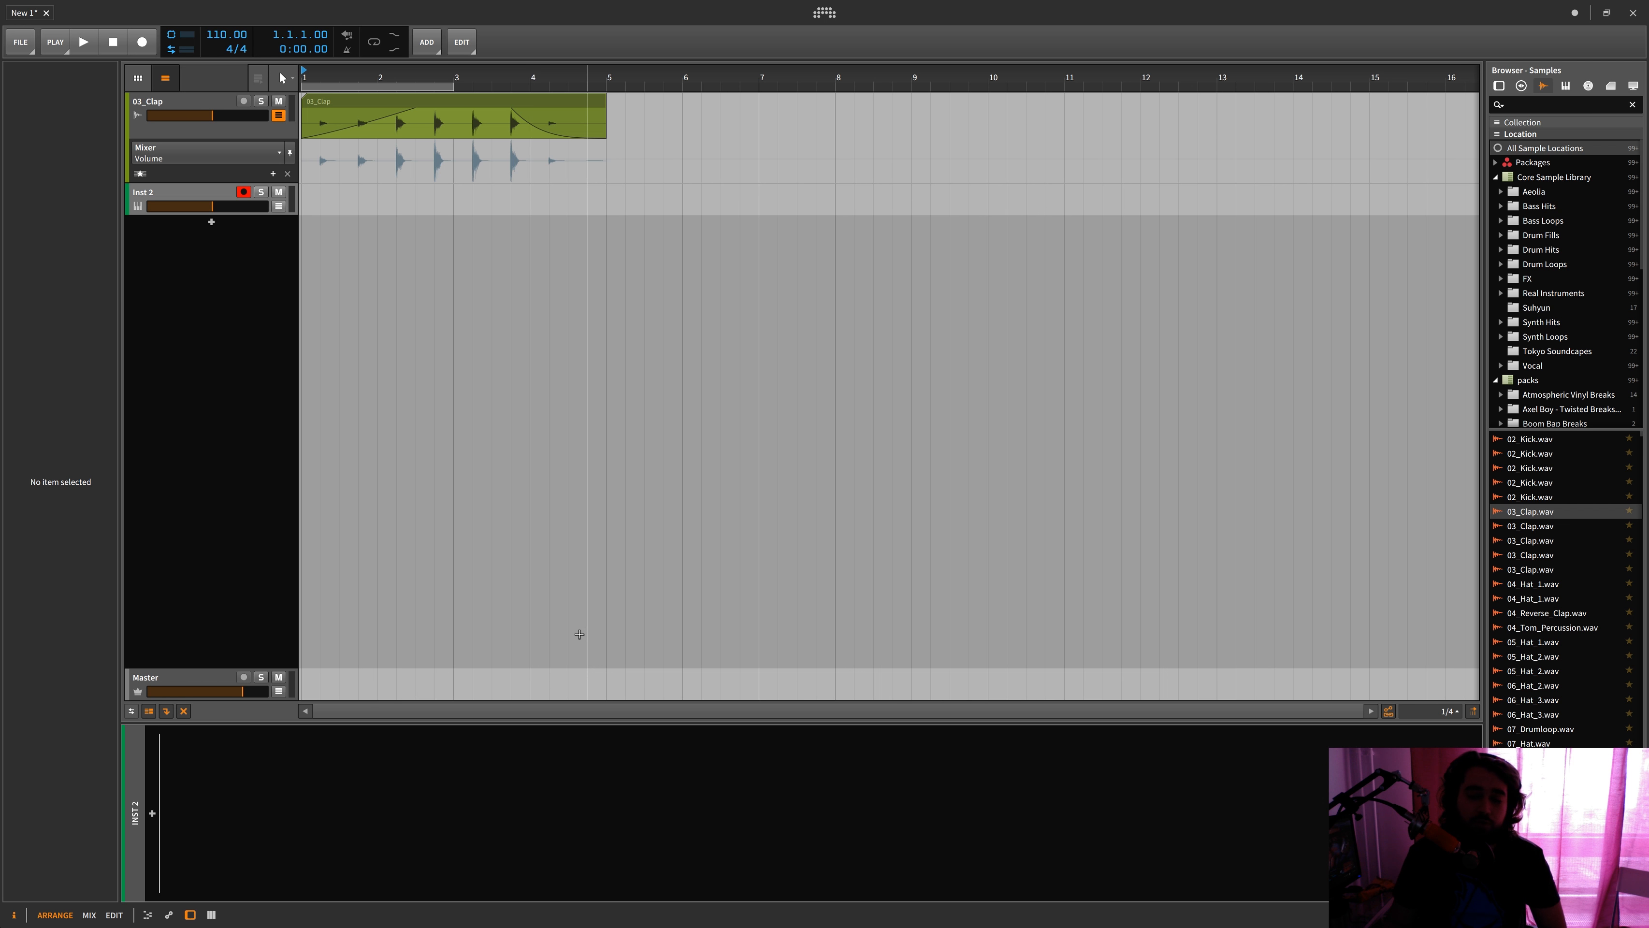
double_click(872, 783)
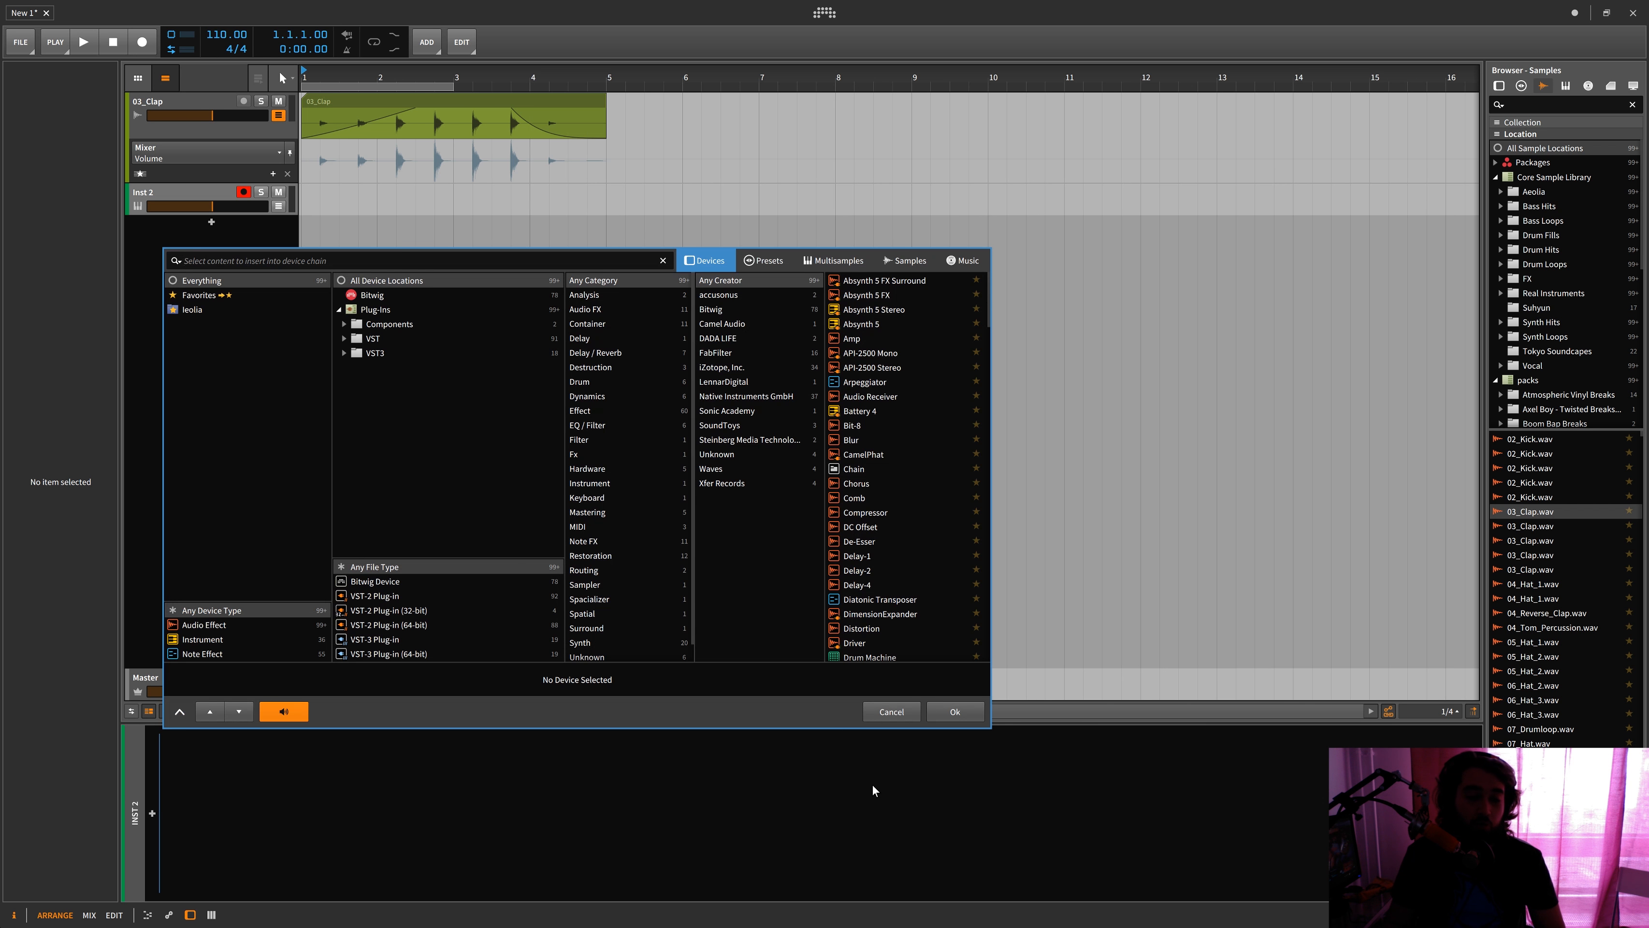
text(eq)
double_click(882, 309)
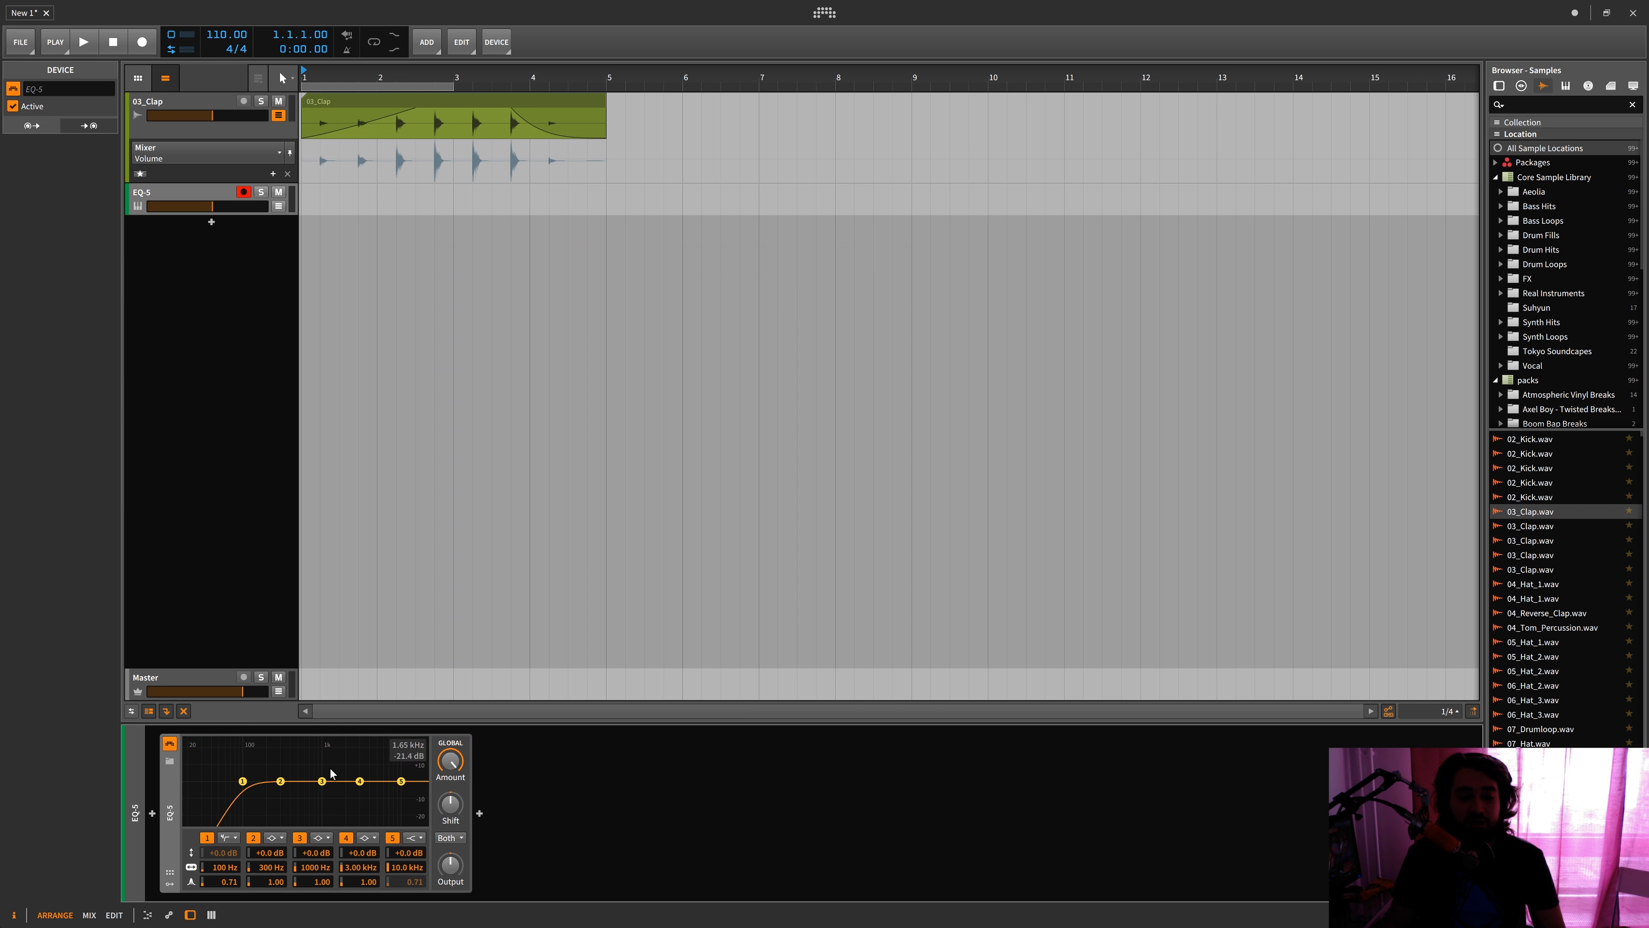
drag(337, 725, 335, 654)
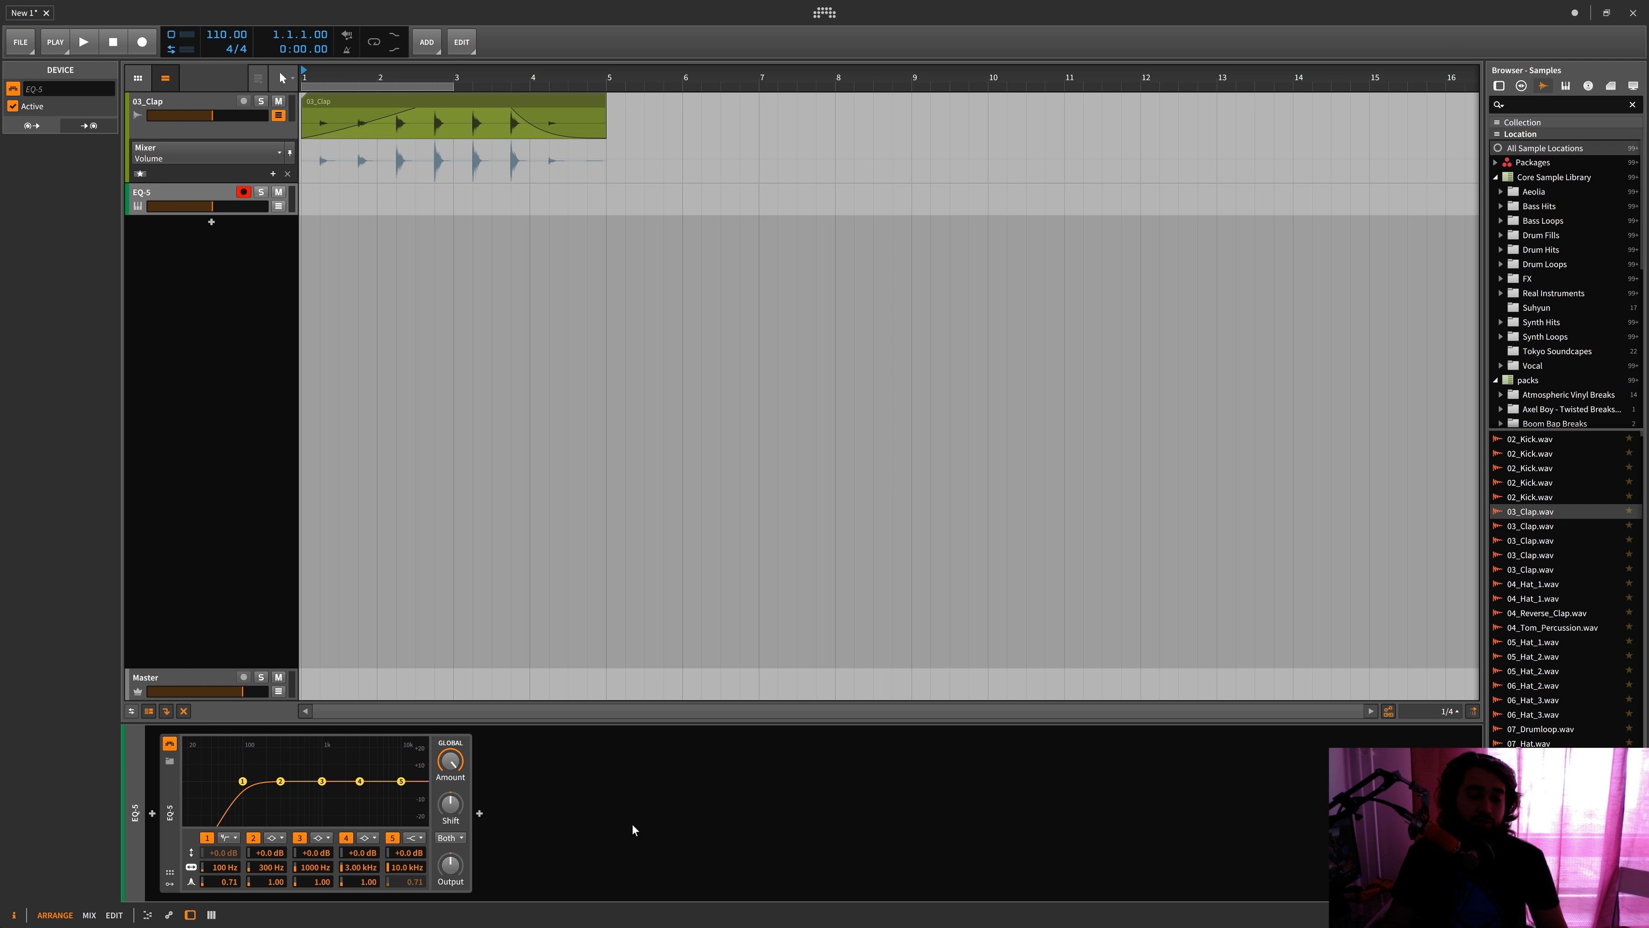
Select the 03_Clap clip and set the project tempo to 140 BPM
click(150, 101)
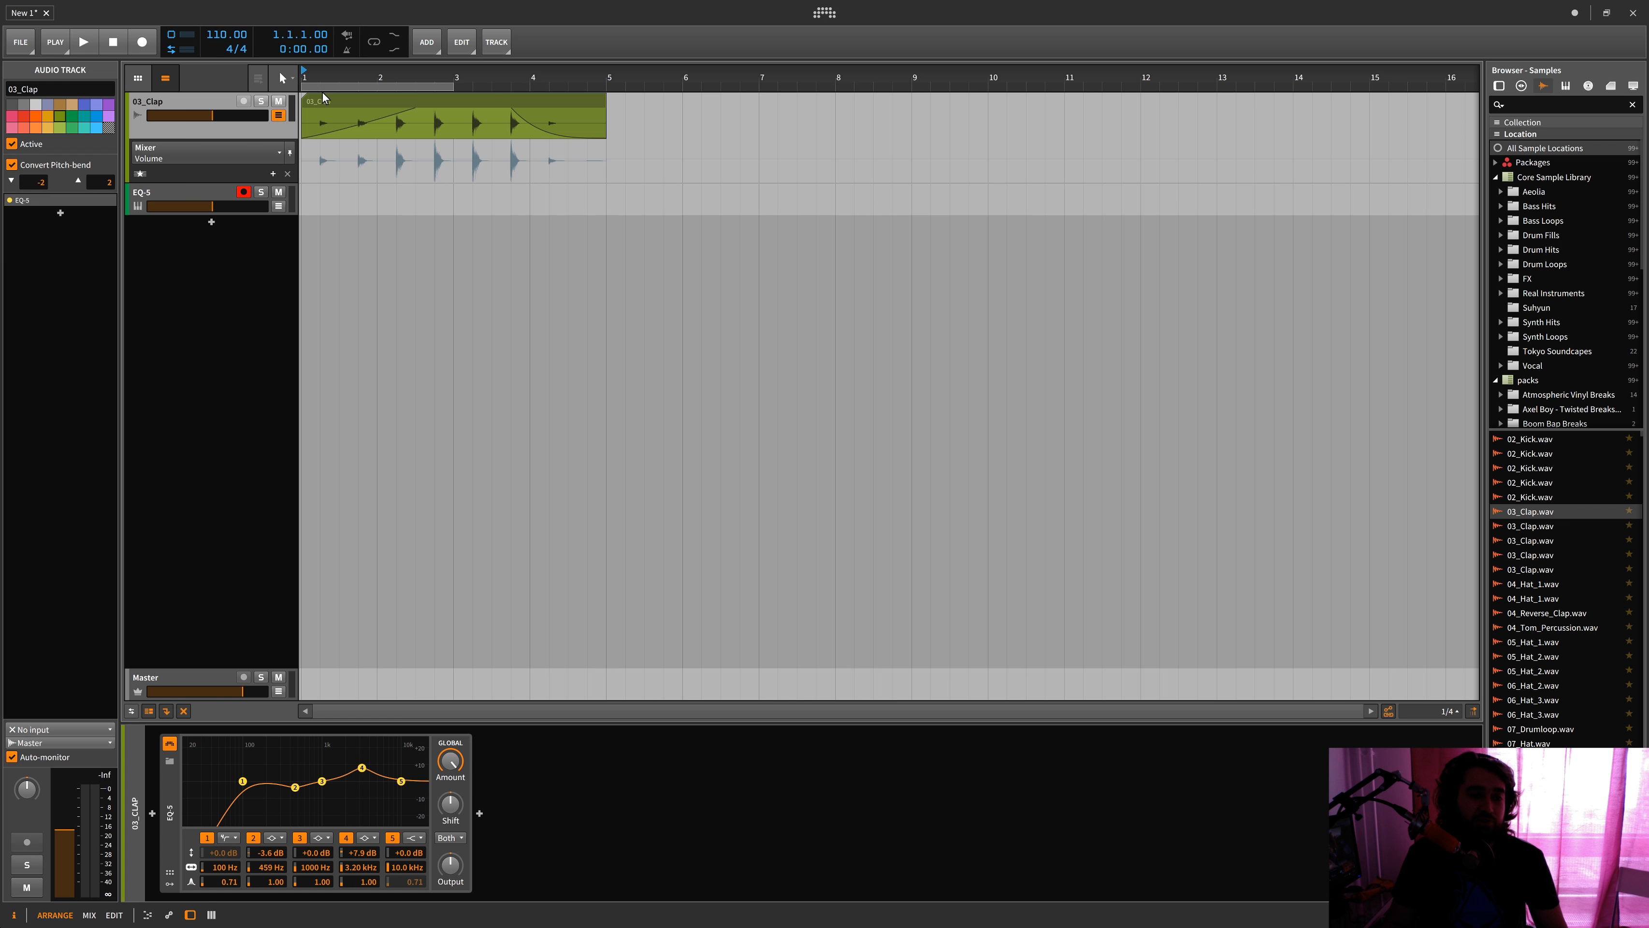
click(355, 99)
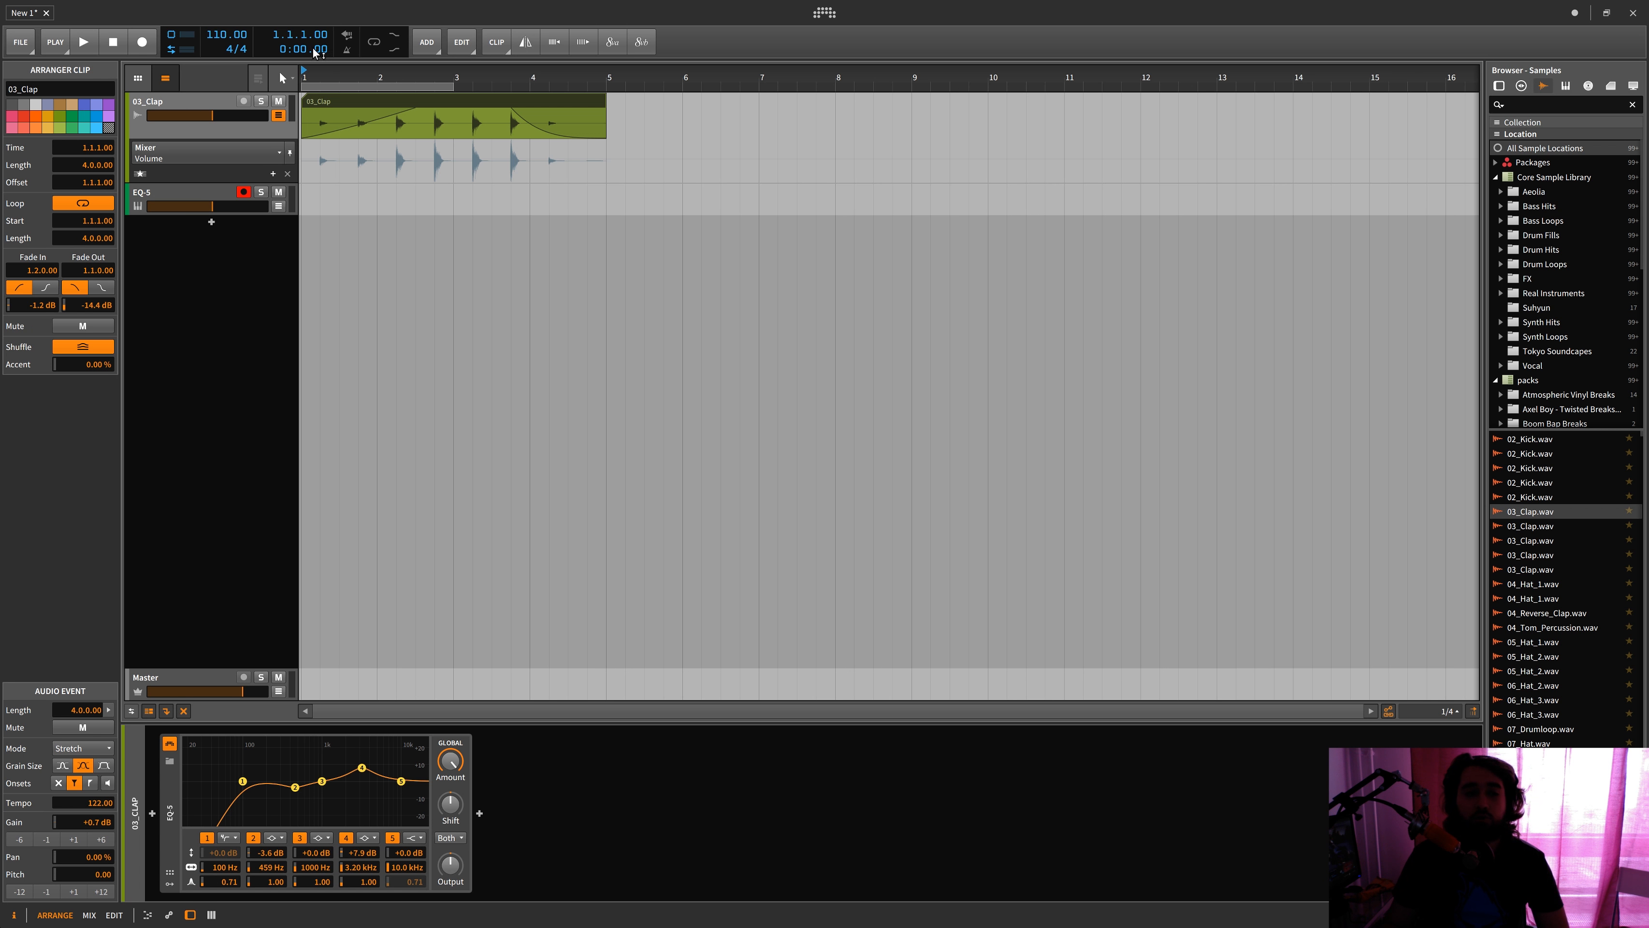
double_click(221, 34)
text(140)
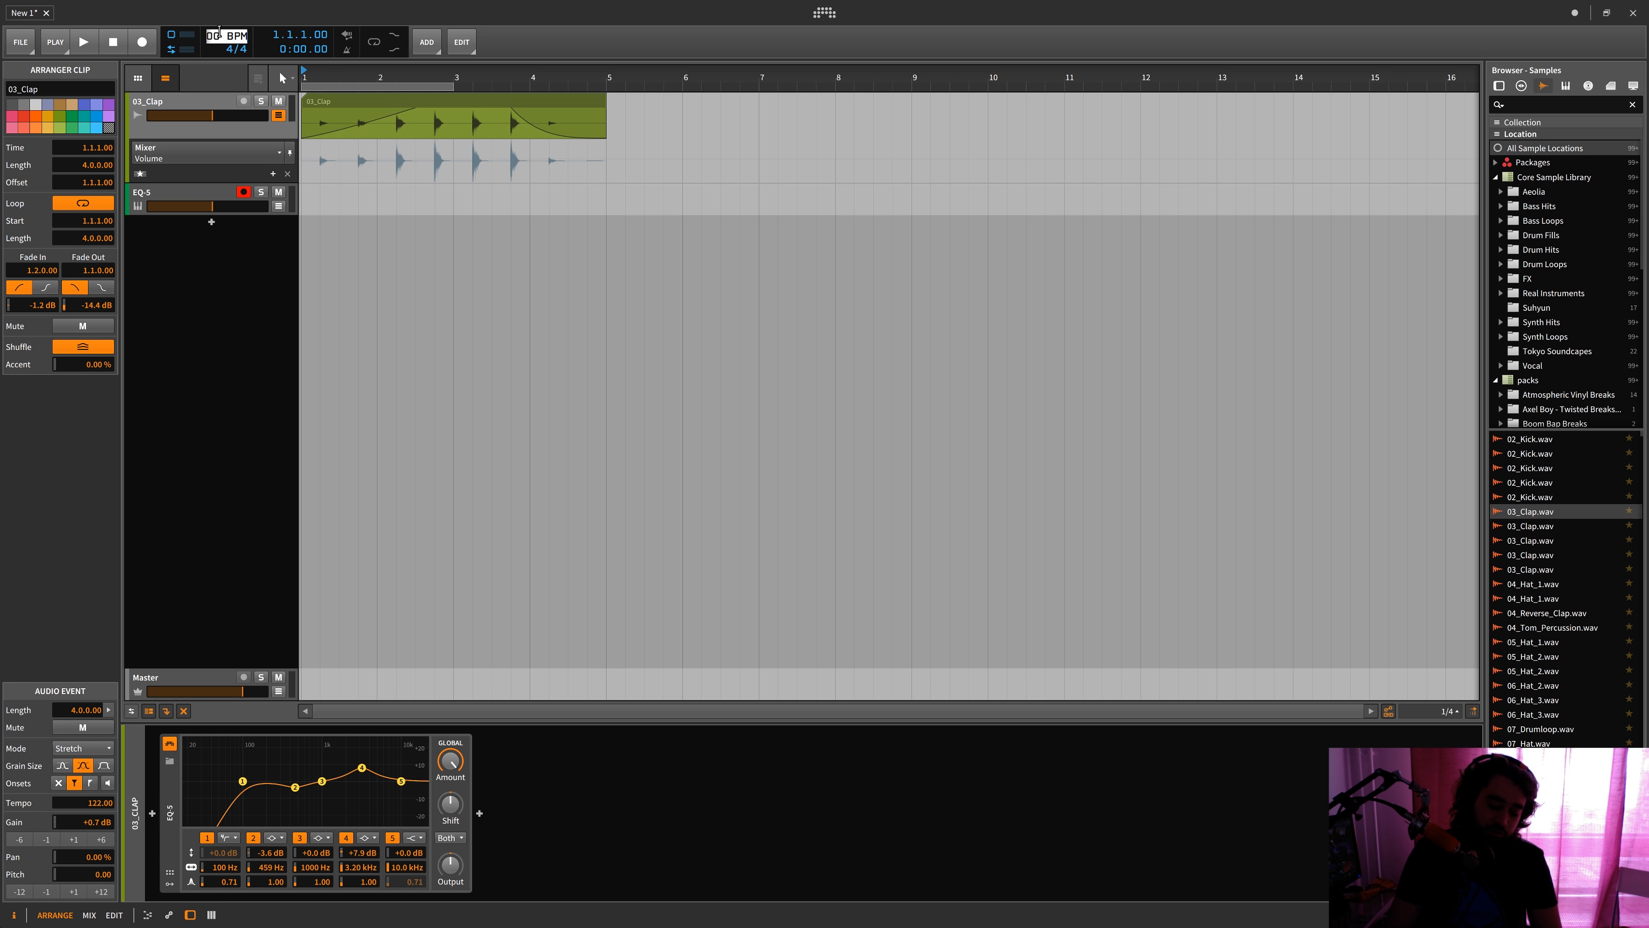
key(Return)
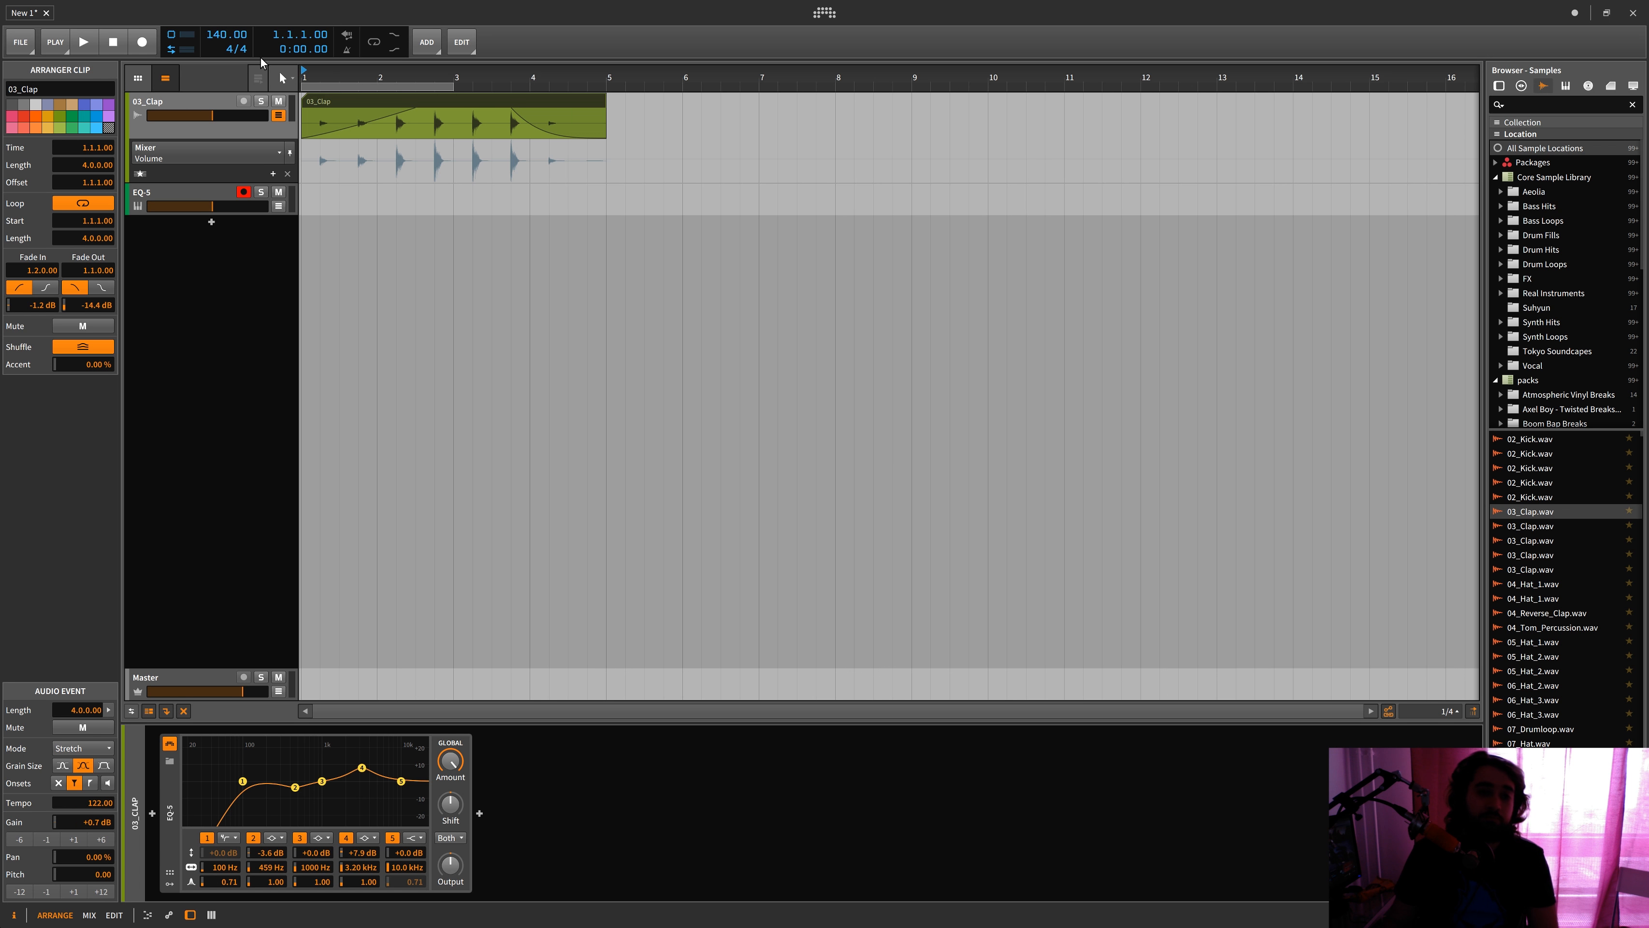
Delete the 03_Clap clip and place OS_NDNB_172_Hat_Loop_7 from the Fundamental Neuro DNB pack at bar 1 on a new track
key(Delete)
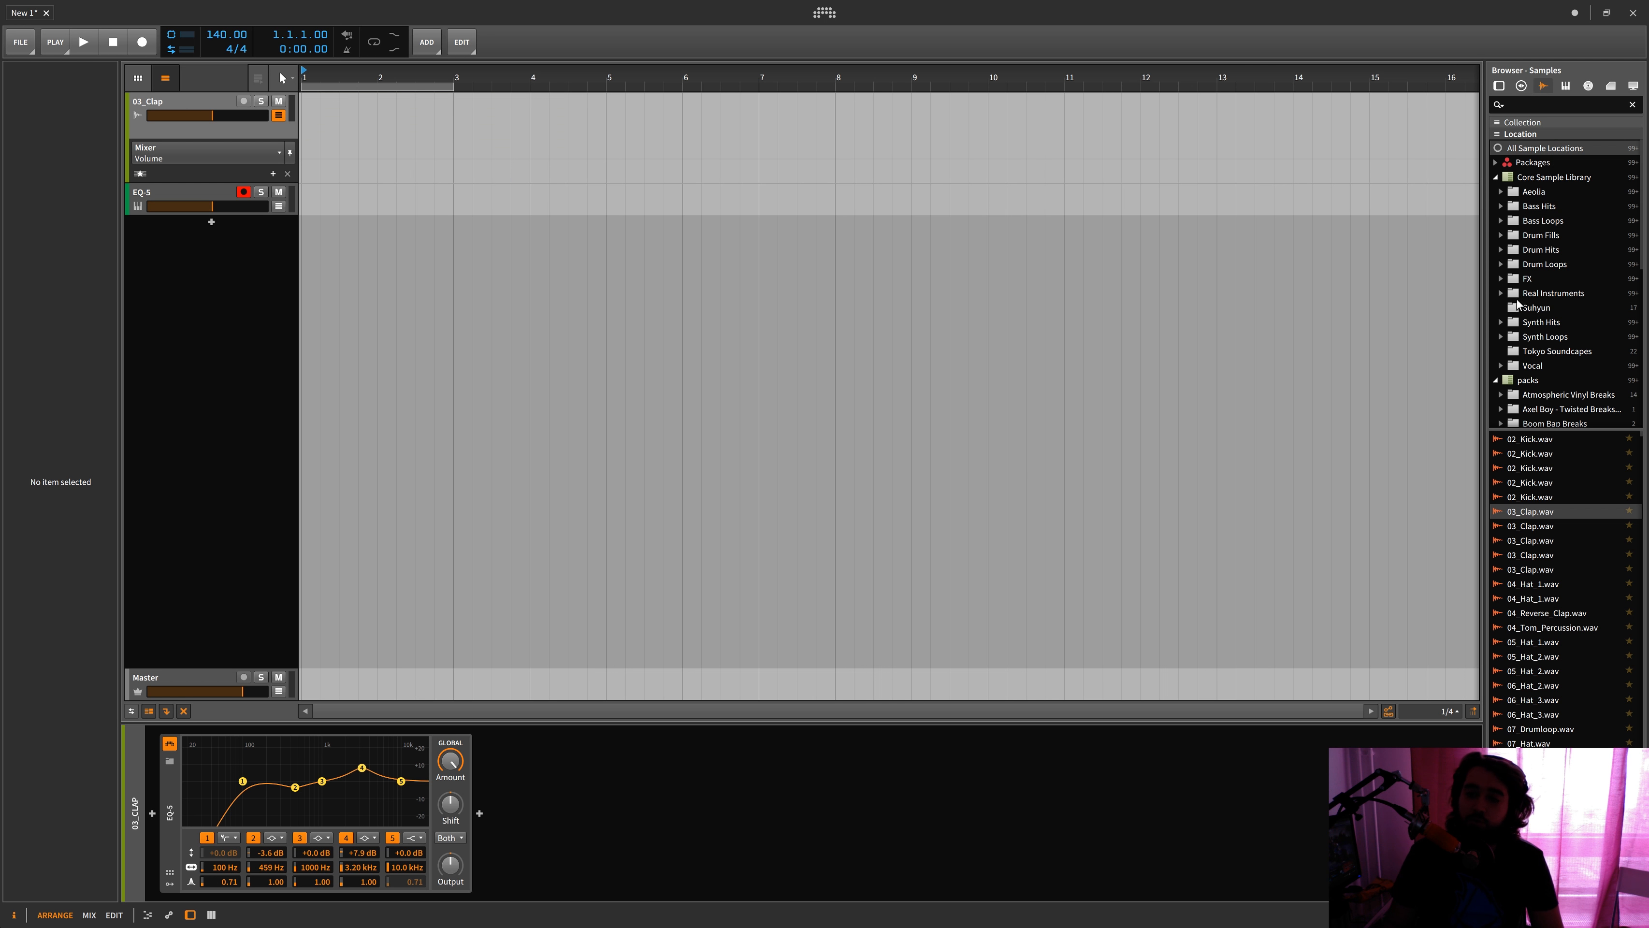
scroll(1521, 360, down, 4)
click(1523, 355)
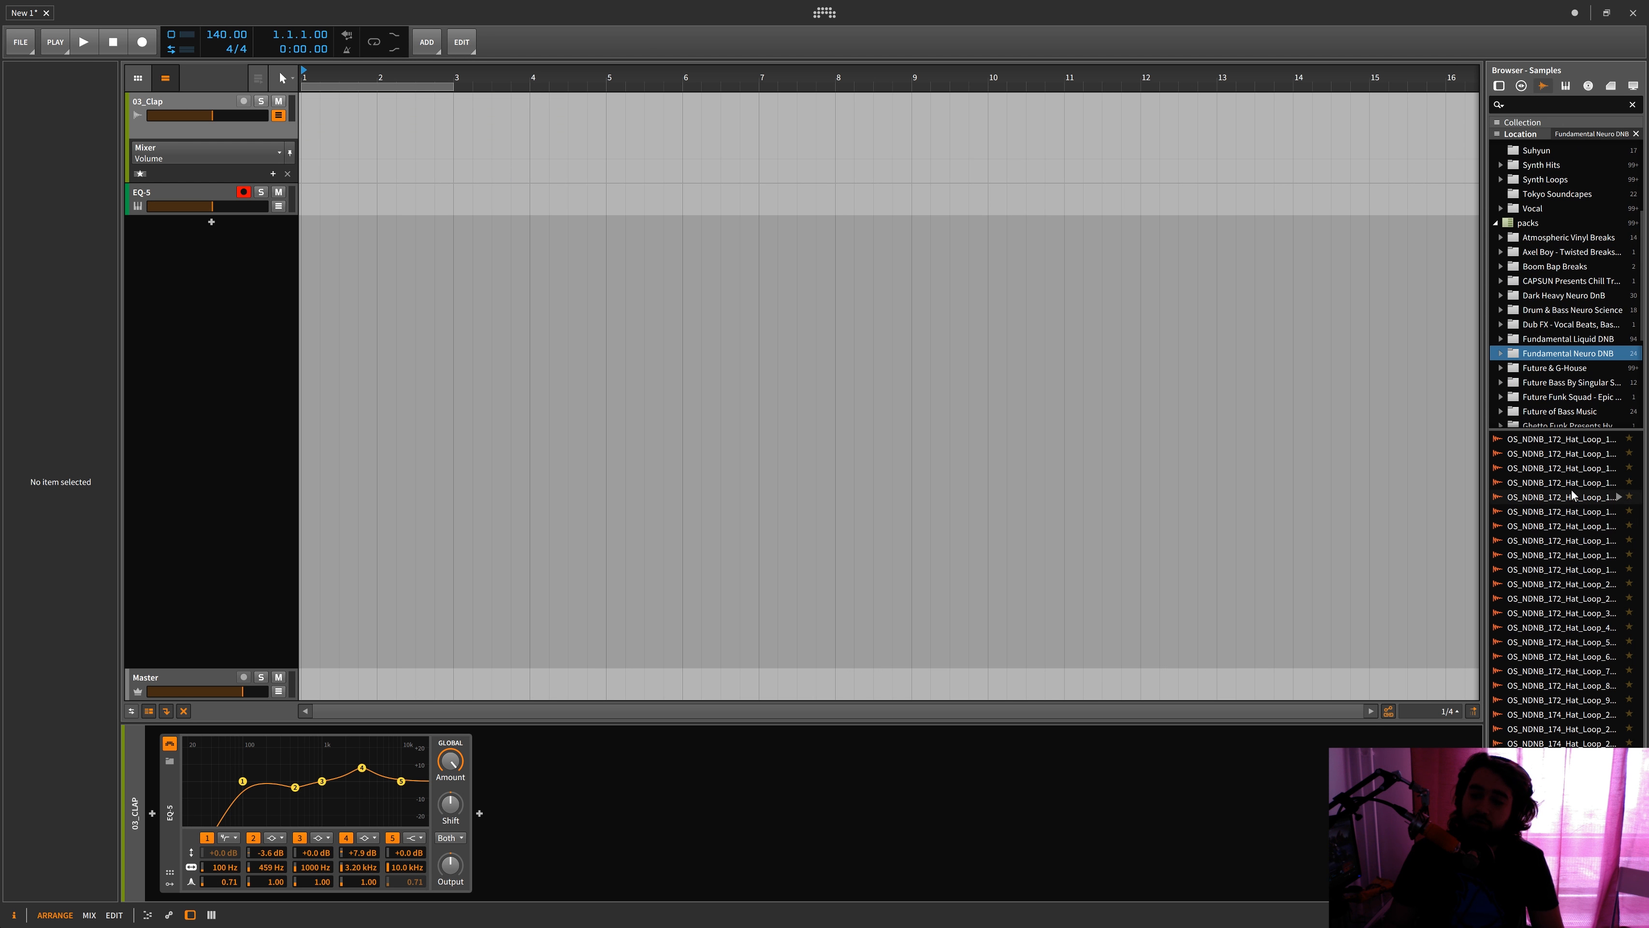
click(1581, 540)
drag(1578, 669, 315, 260)
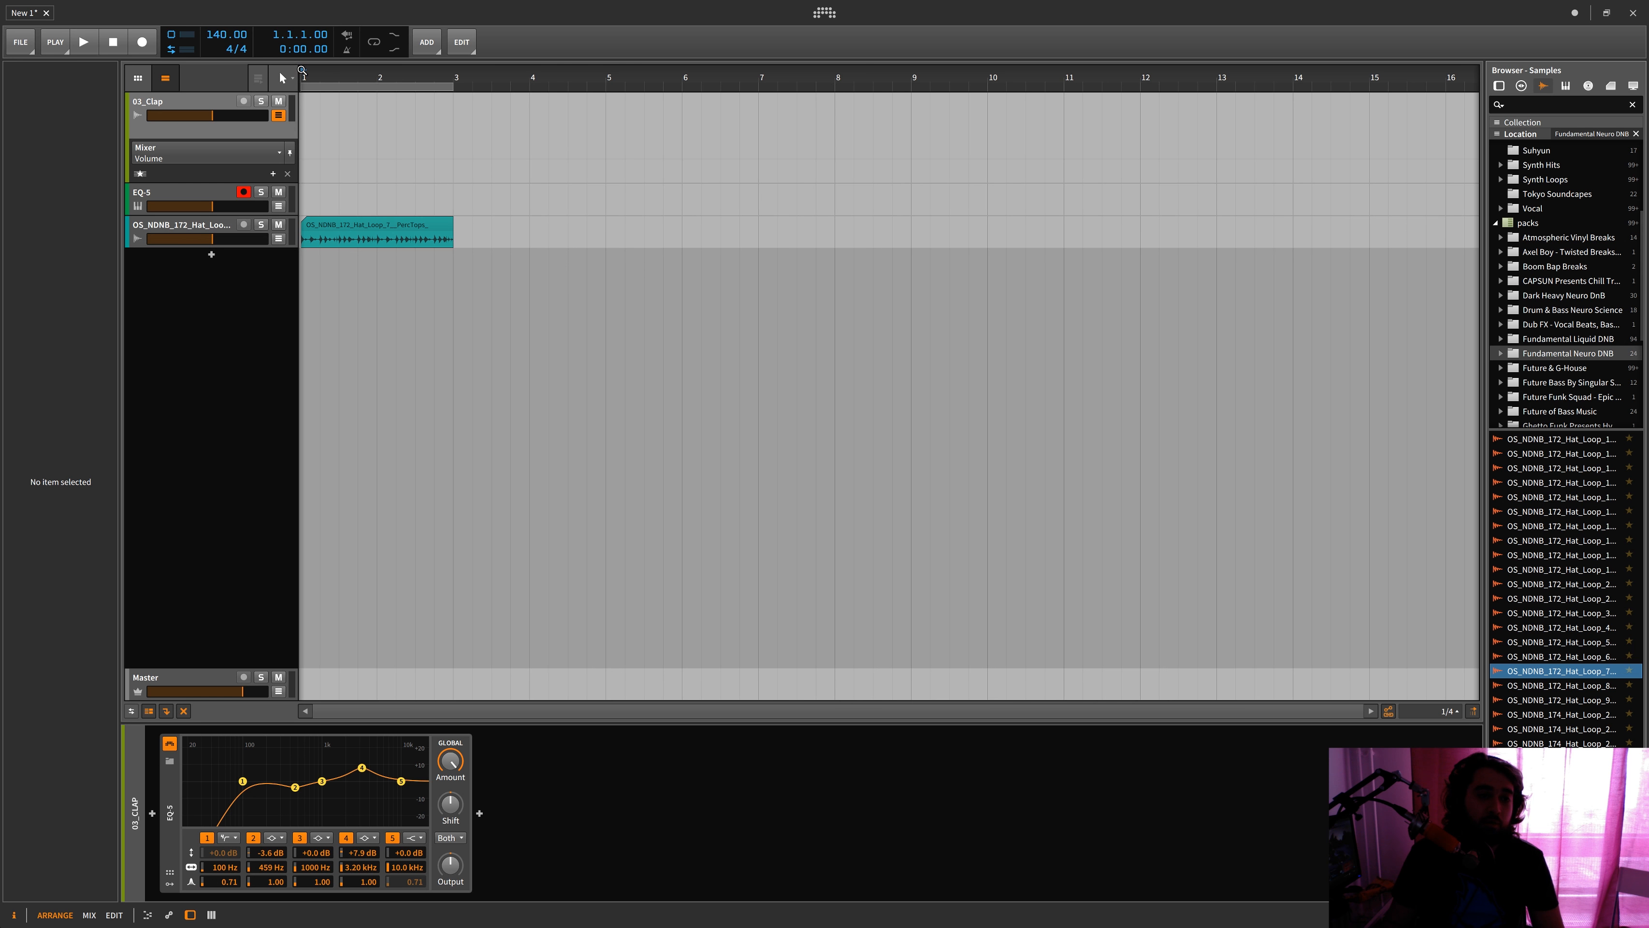
Play the hat loop from bar 1 to audition it at the project tempo
key(space)
drag(306, 71, 328, 210)
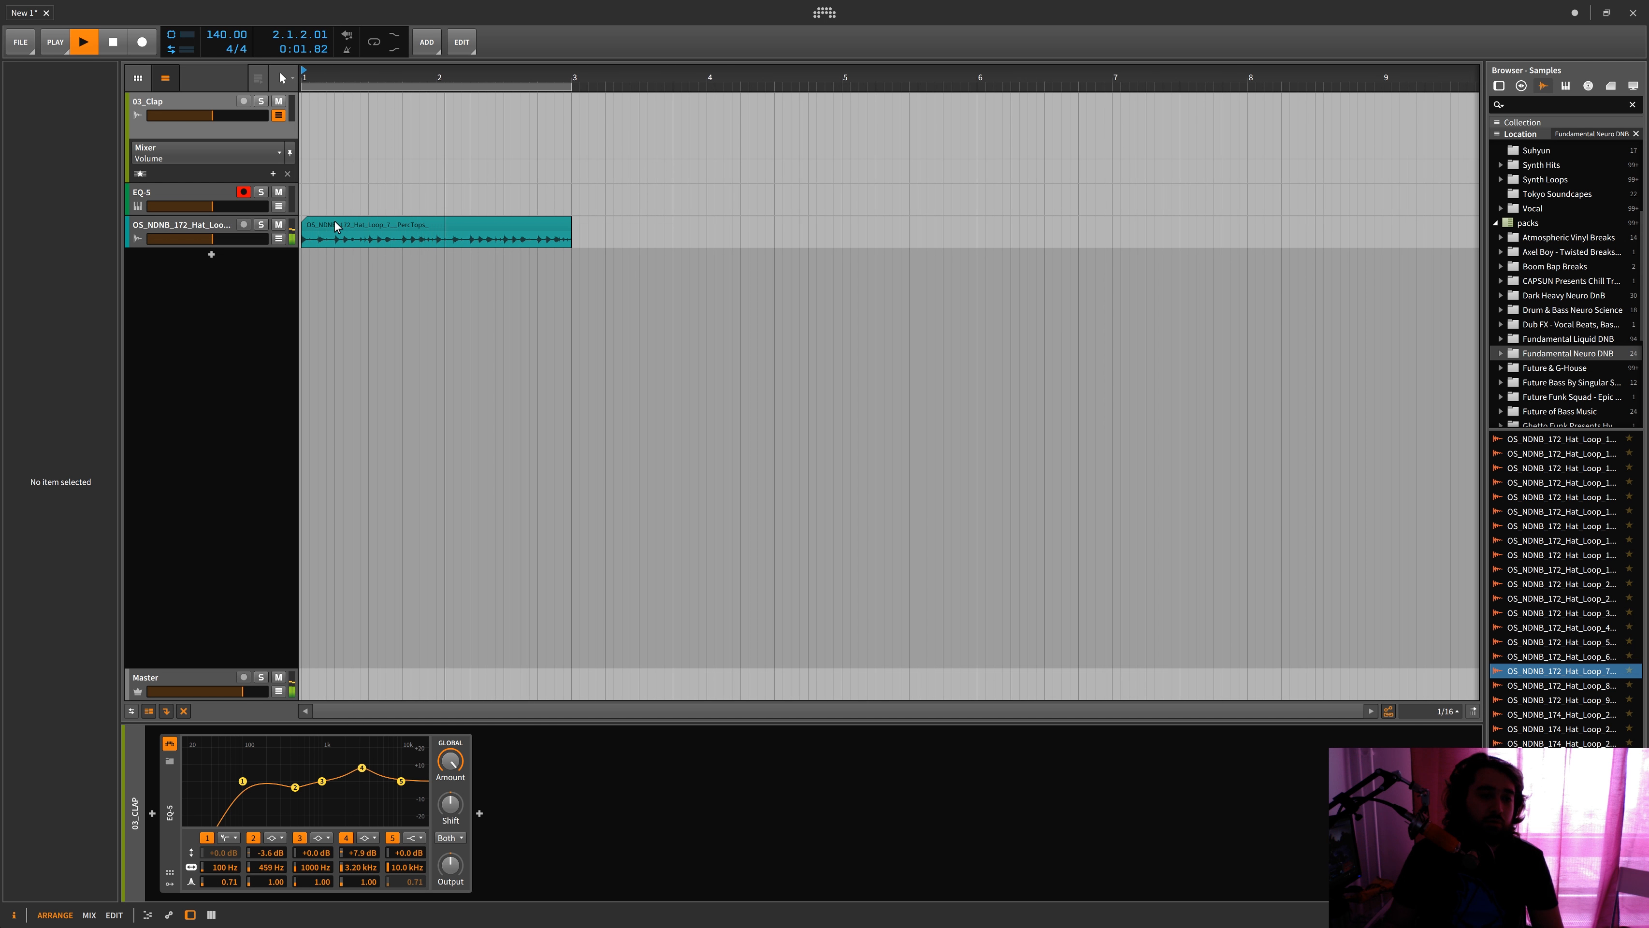
key(space)
Open the hat loop clip in the detail editor and set its audio event tempo to 172
double_click(336, 221)
click(335, 229)
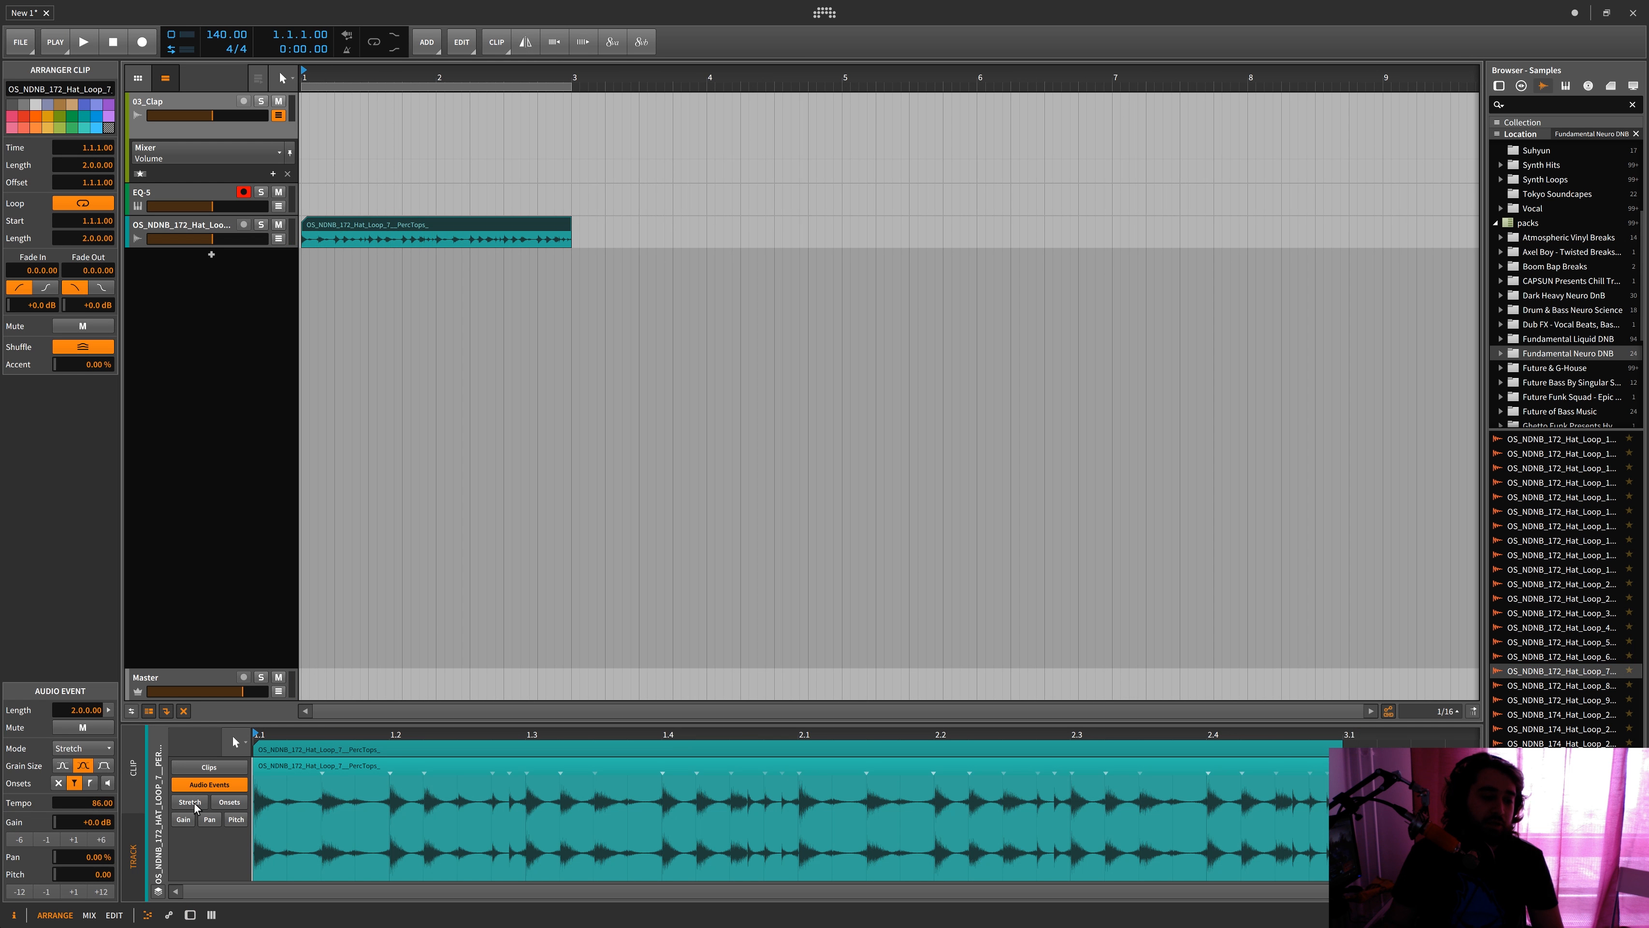
double_click(98, 803)
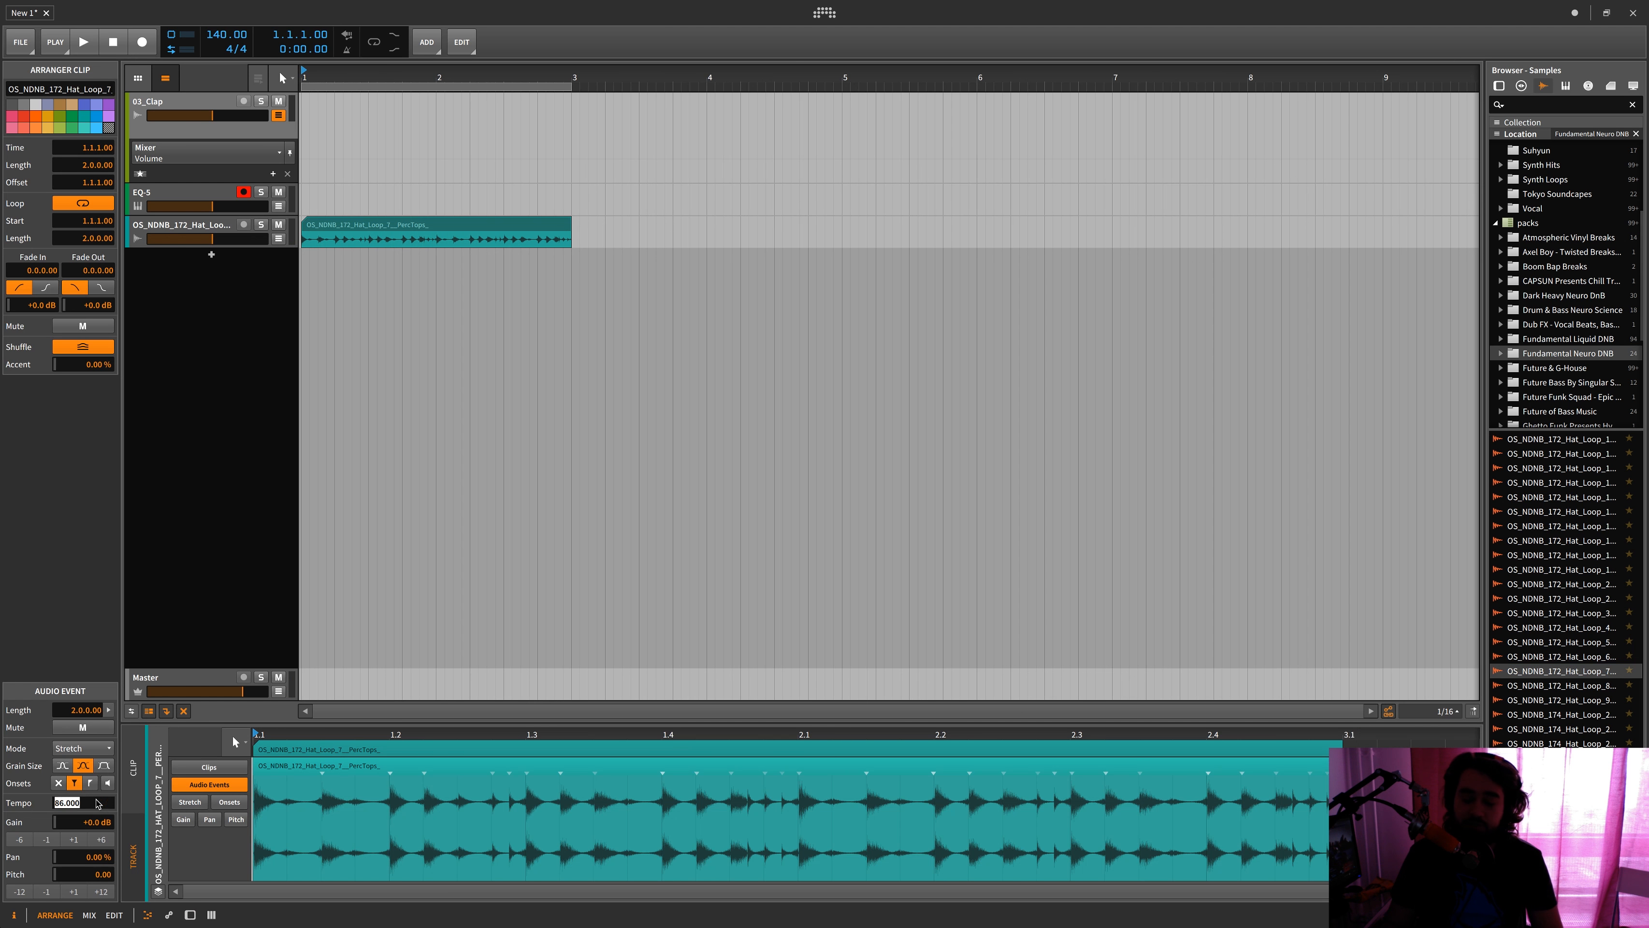
text(172)
key(Return)
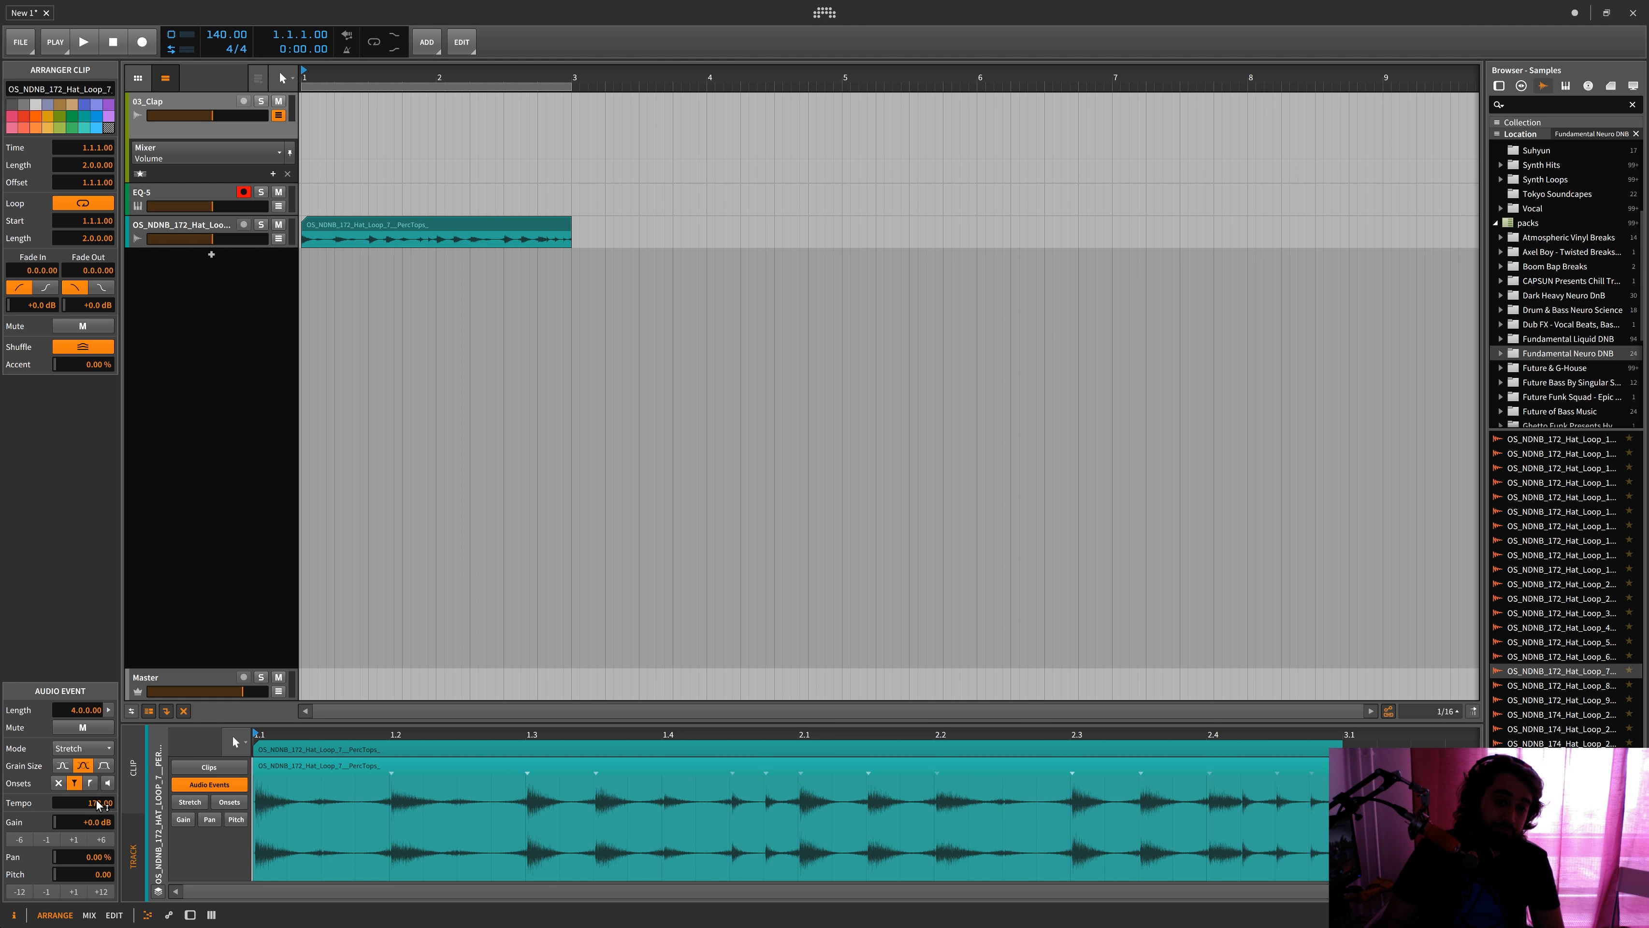
Play the hat loop while switching its audio event to Stretch HD mode with the first grain size option
key(space)
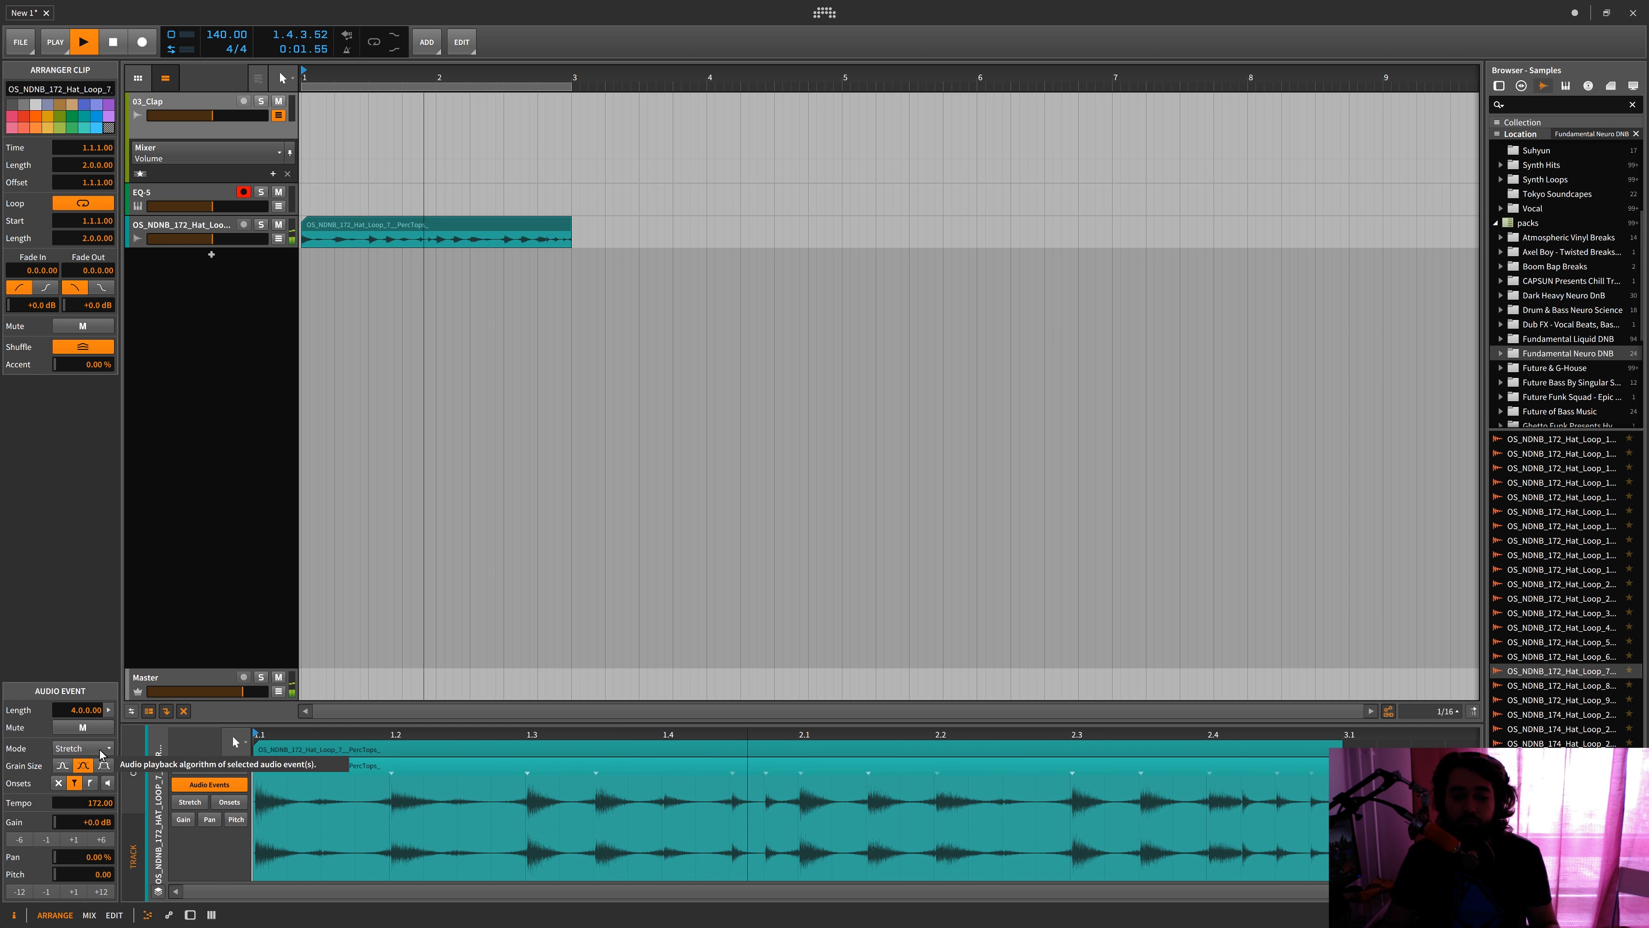
click(82, 748)
click(65, 788)
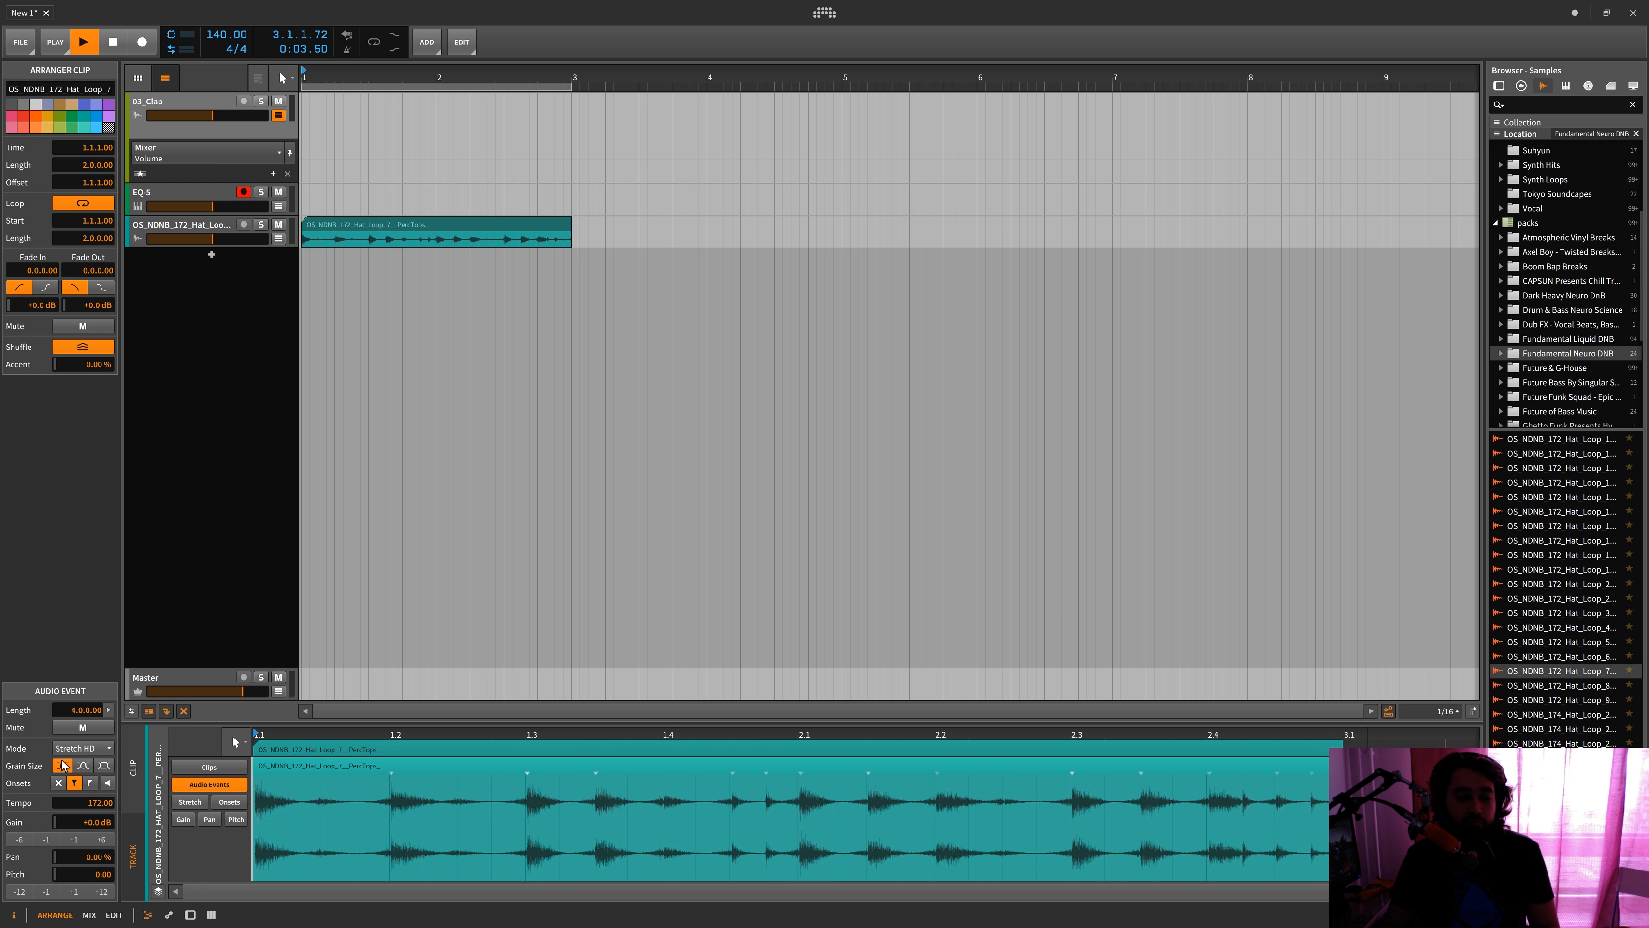
click(62, 765)
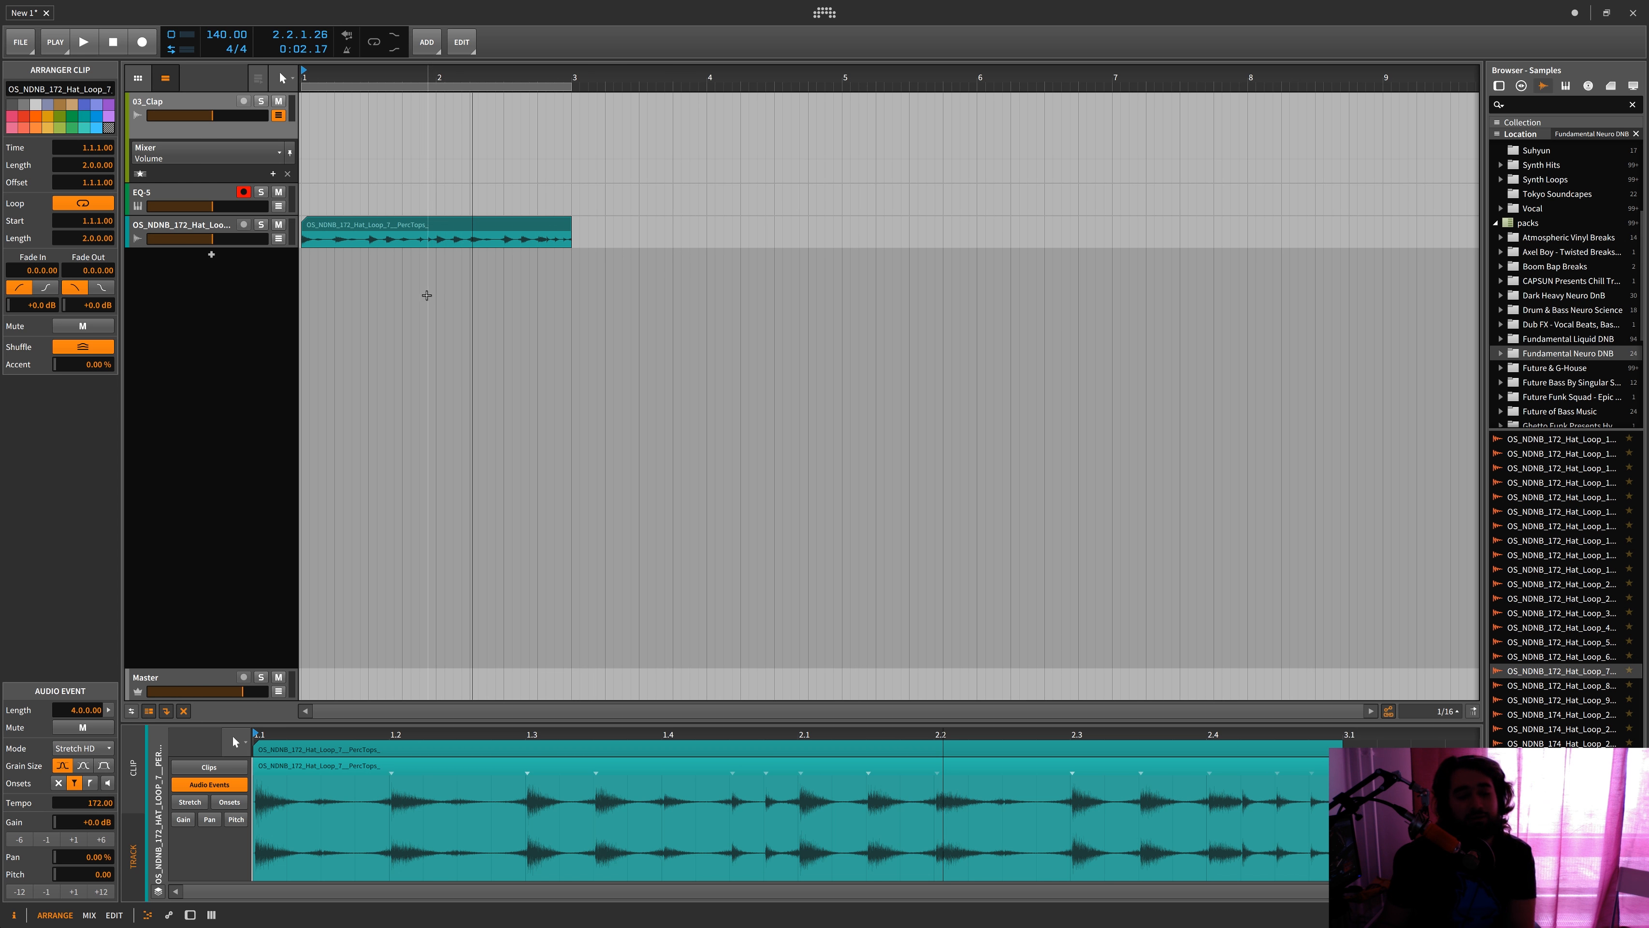
Delete the hat loop clip from the arrangement, keeping its track
key(Delete)
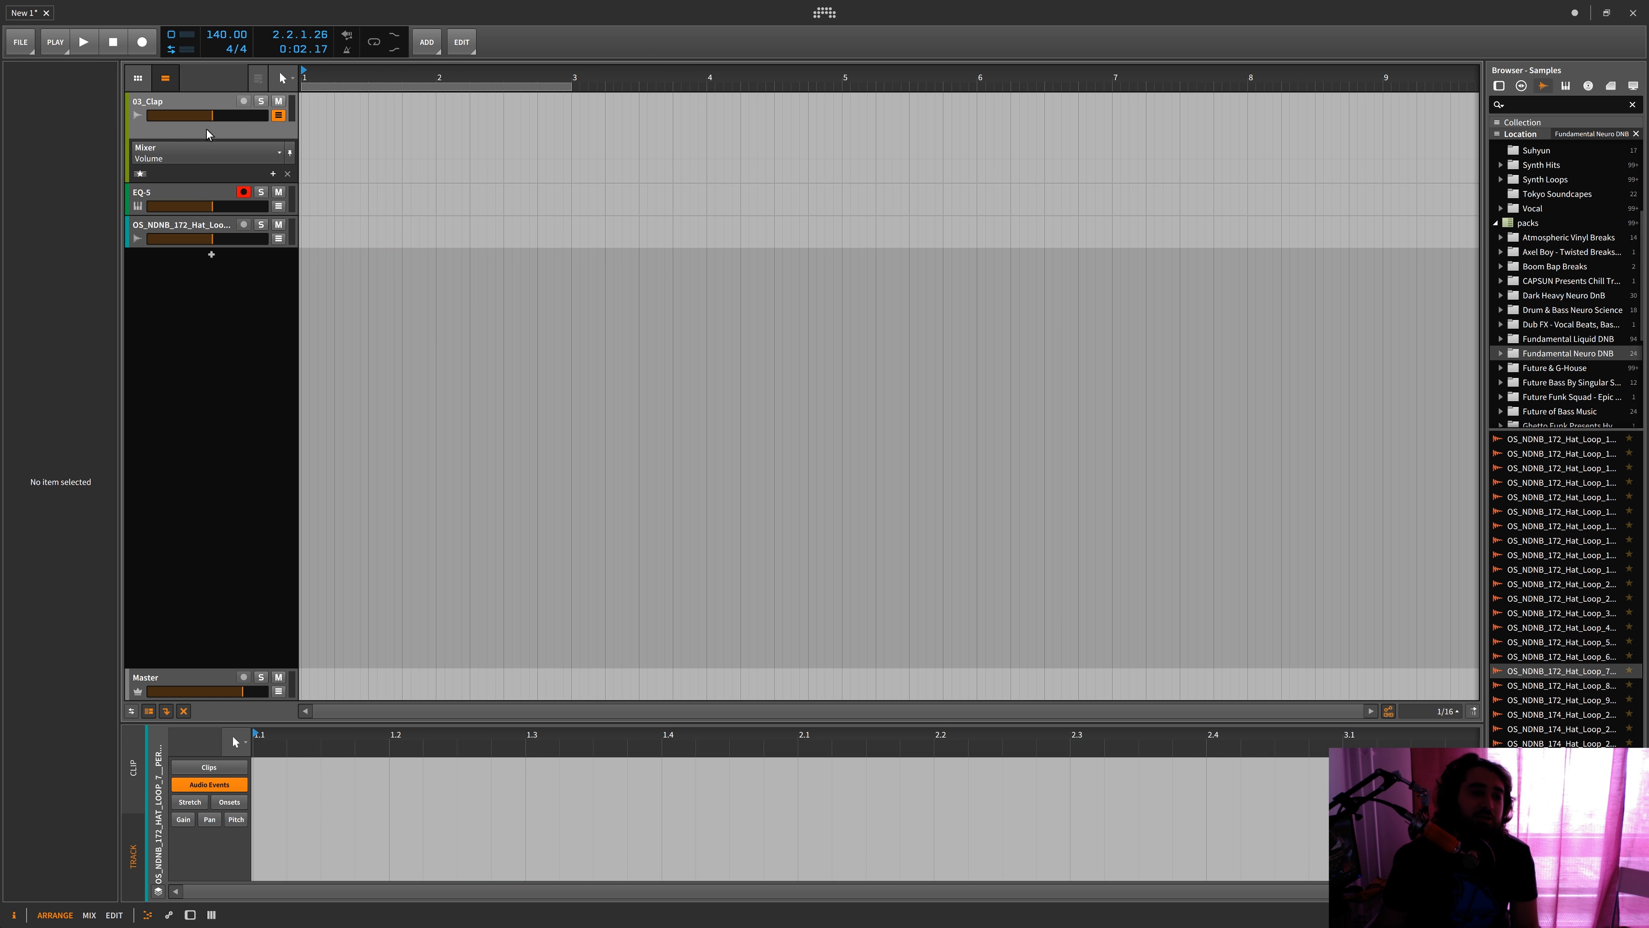
Select the 03_Clap track and switch between the detail editor and its device chain
click(169, 101)
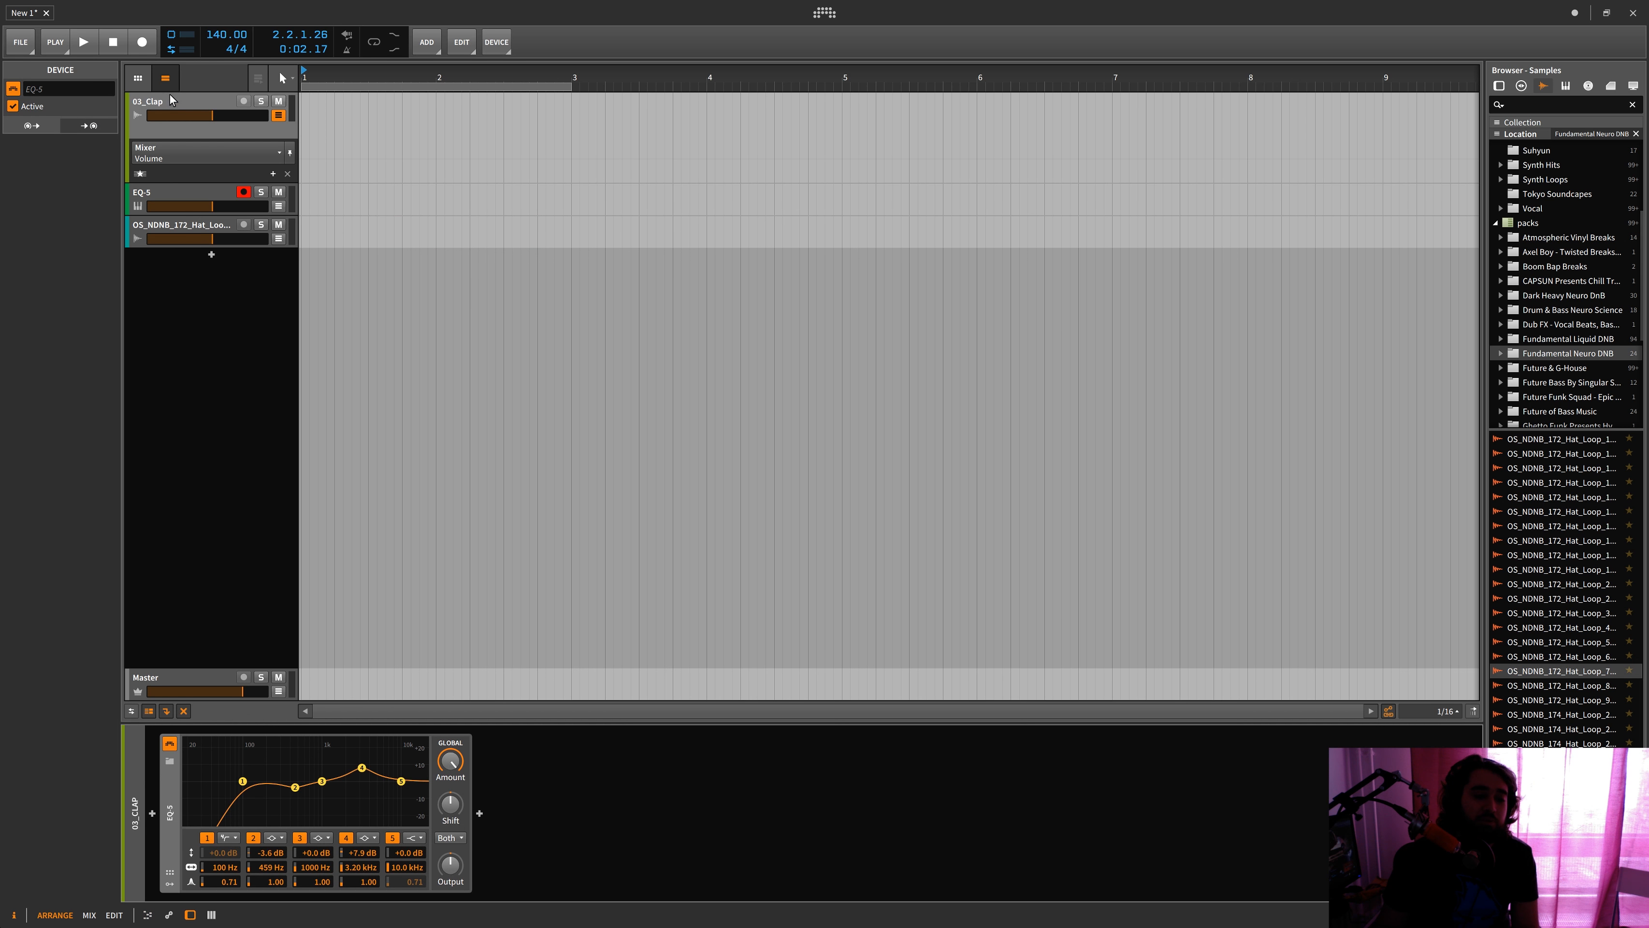
key(e)
key(d)
Create an empty one-bar clip on the taller hat loop track, move it along the timeline and return it to bar 1
double_click(319, 234)
drag(396, 229, 657, 223)
drag(657, 223, 294, 220)
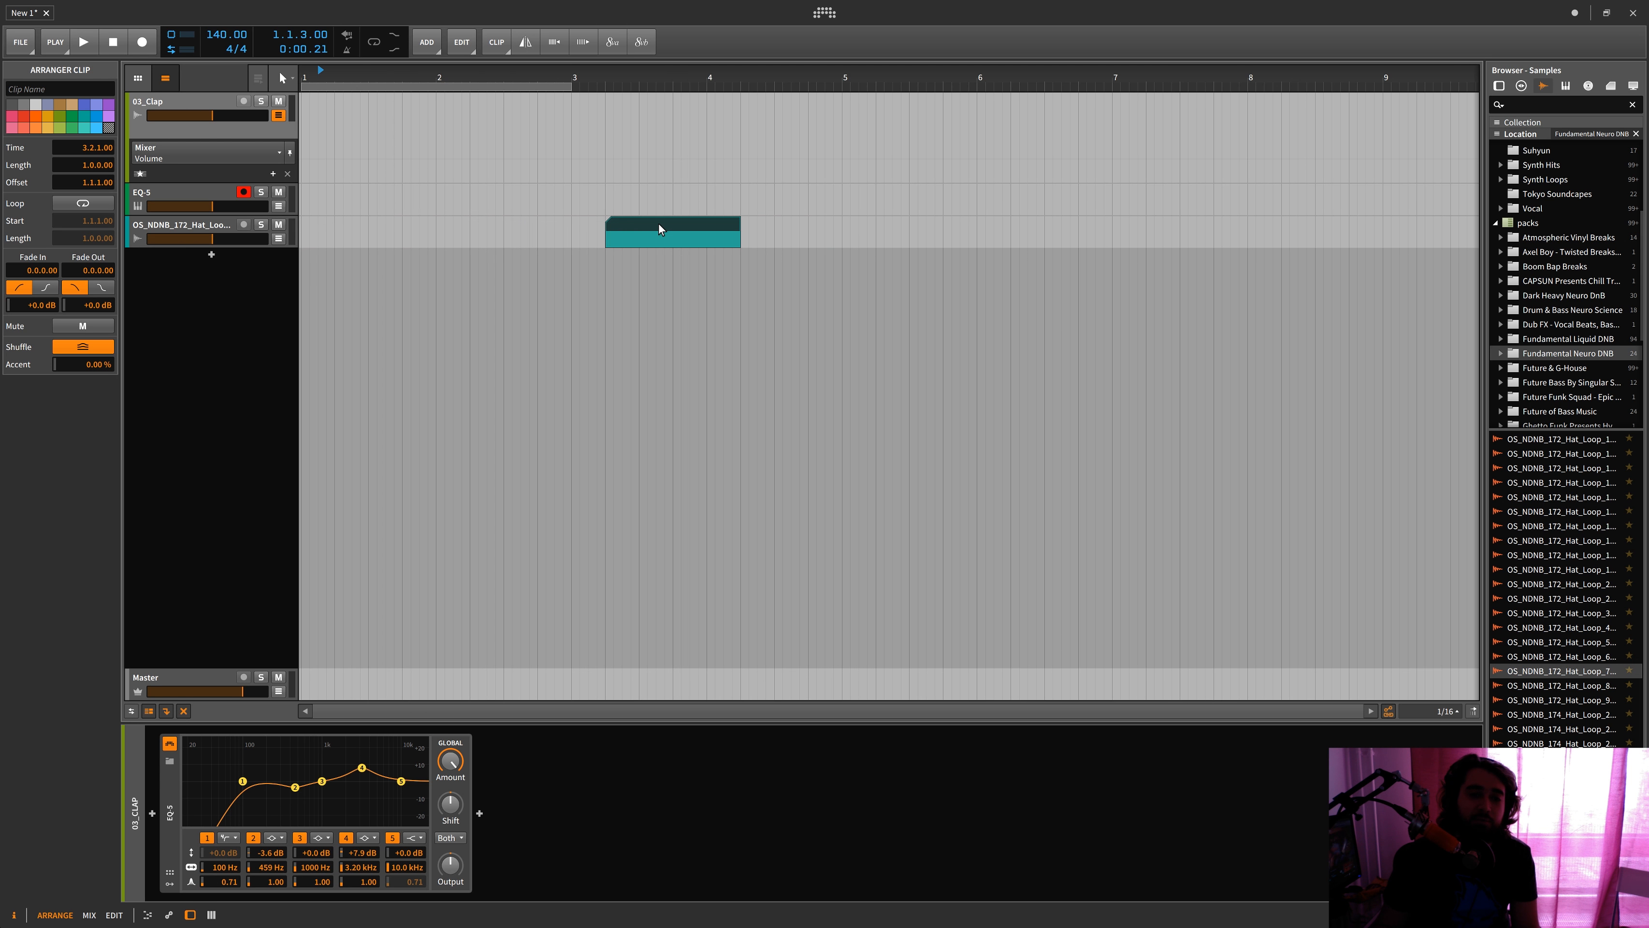
drag(658, 221, 260, 275)
mouse_move(334, 230)
mouse_down()
mouse_move(646, 198)
mouse_move(351, 235)
mouse_up()
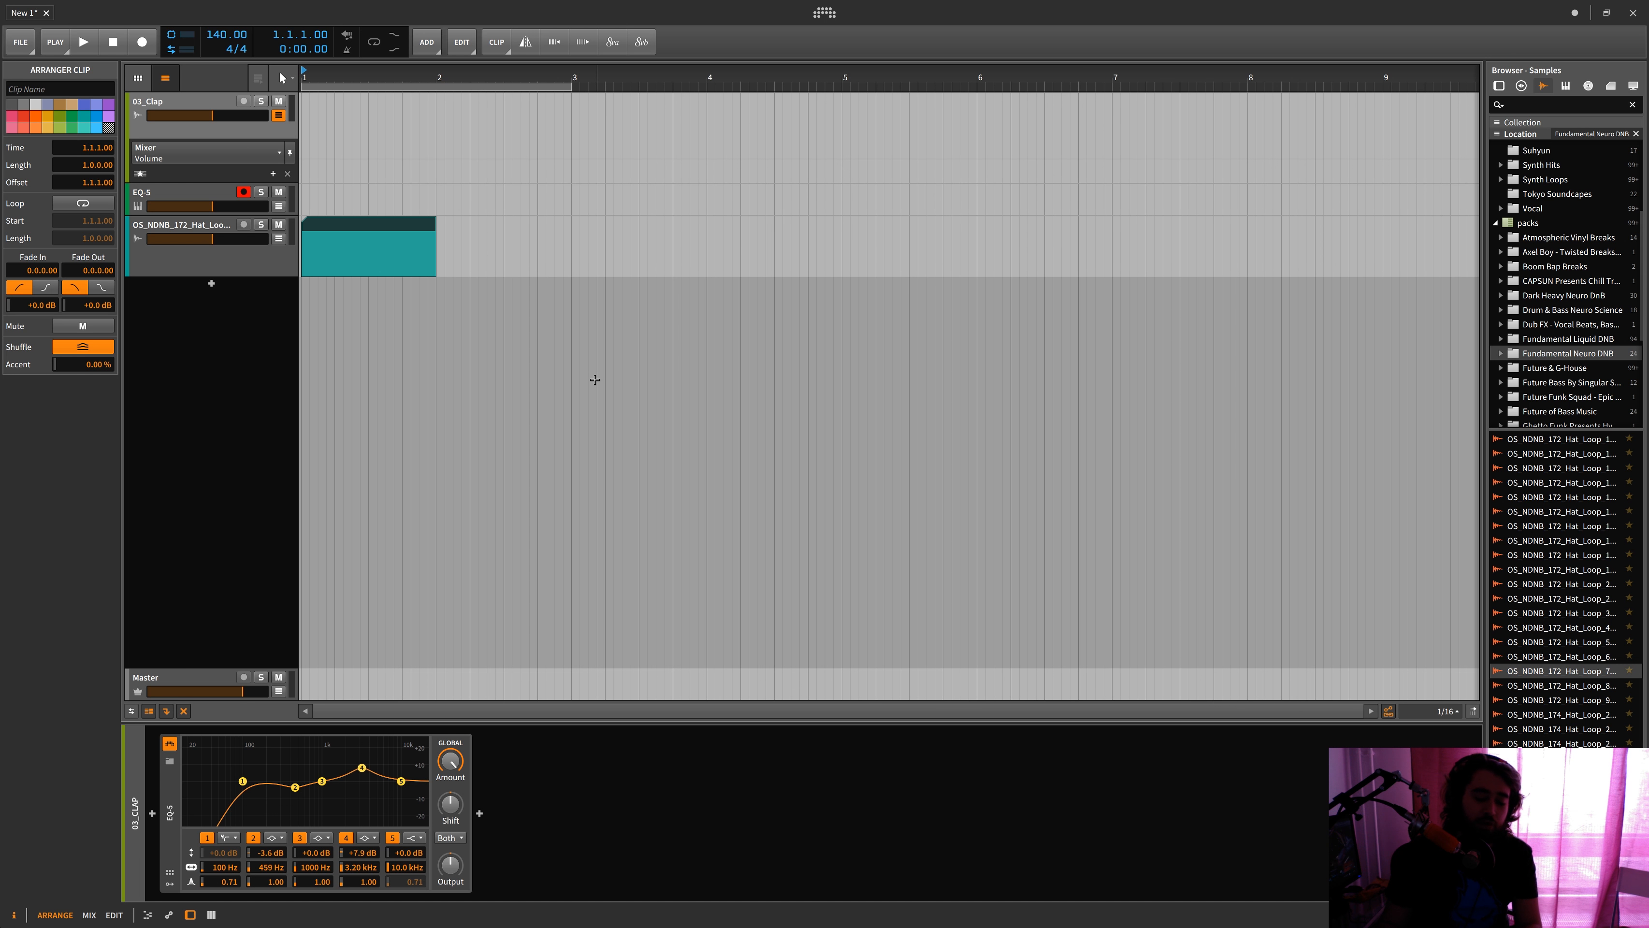
Export the 03_Clap, EQ-5 and hat loop tracks as separate audio files
key(super+shift+r)
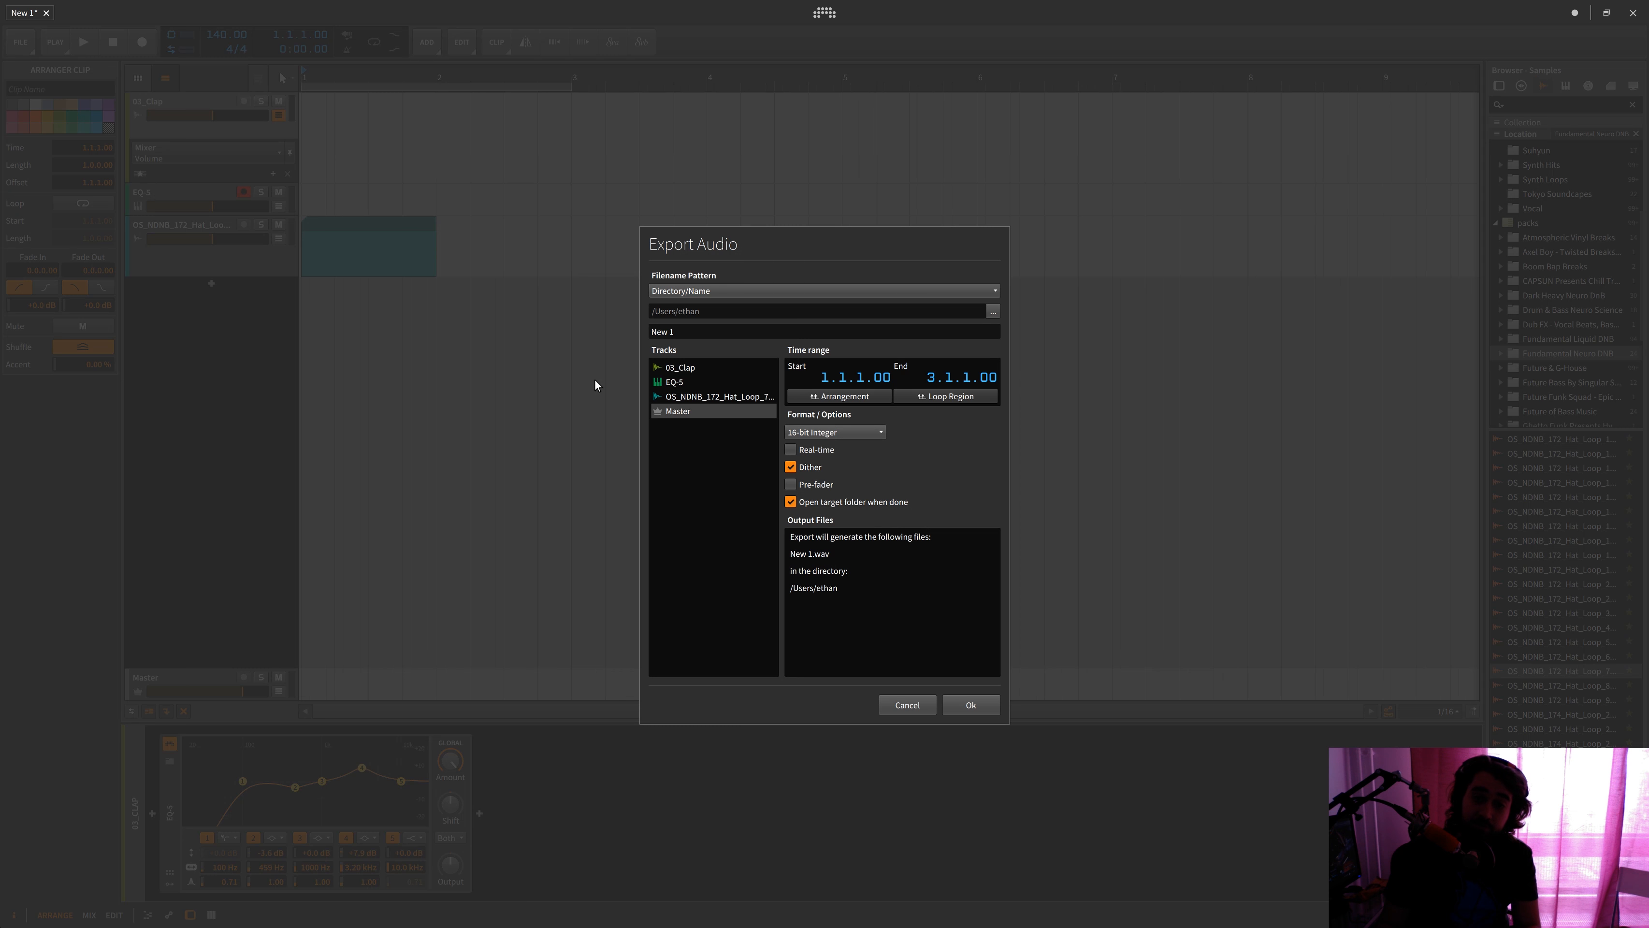
click(698, 397)
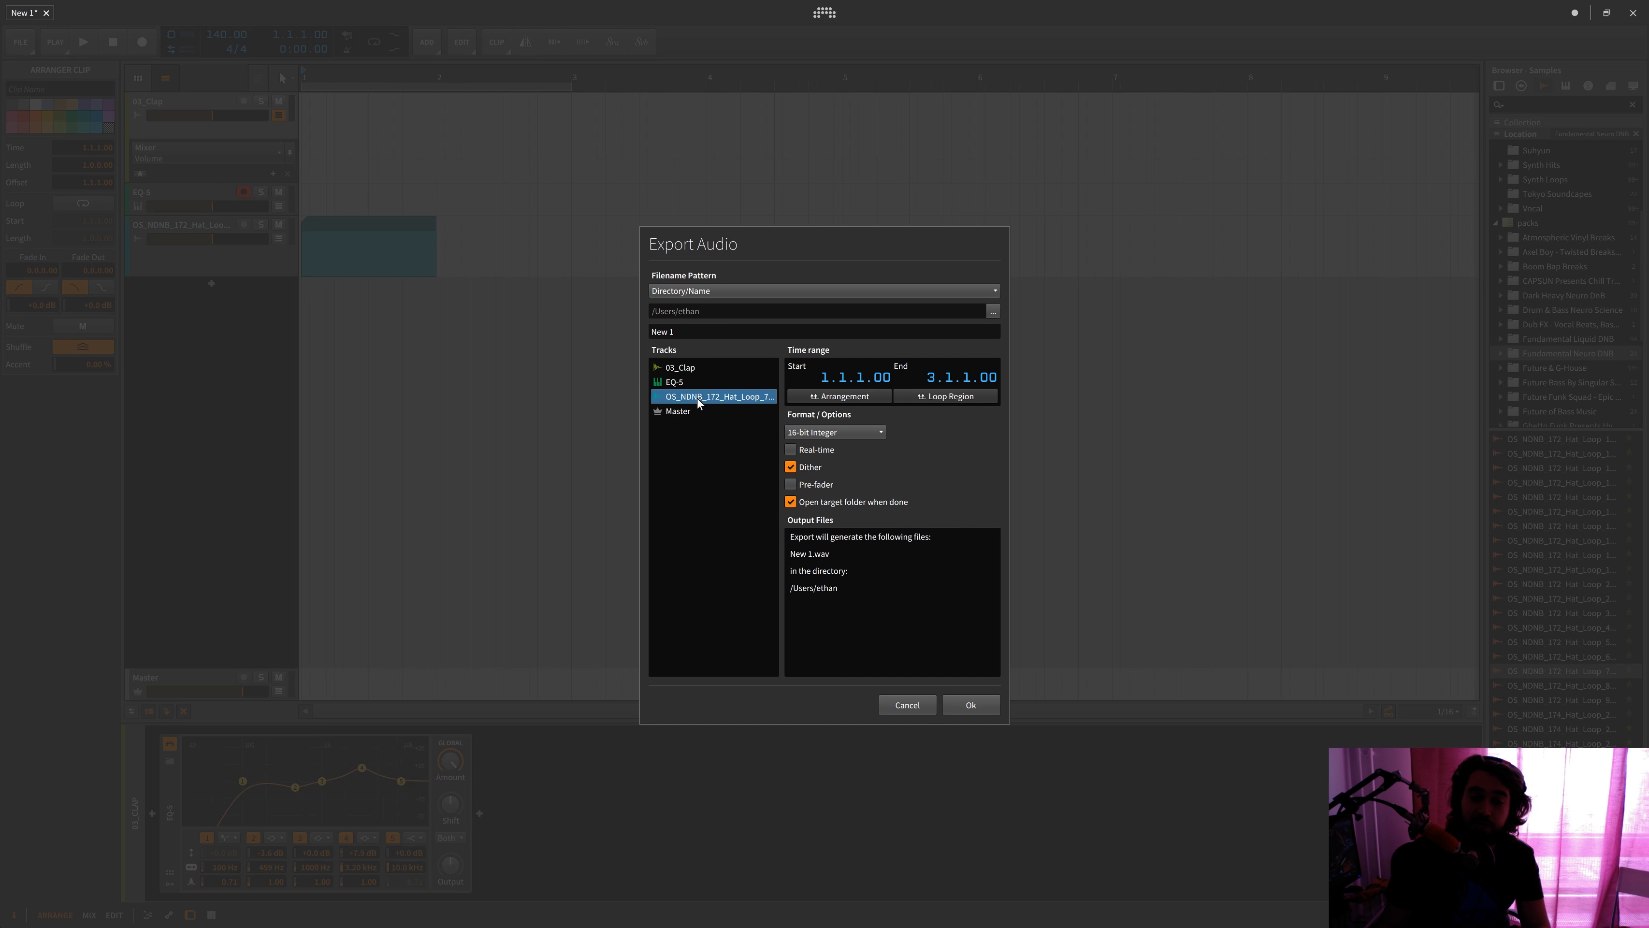
shift+click(692, 367)
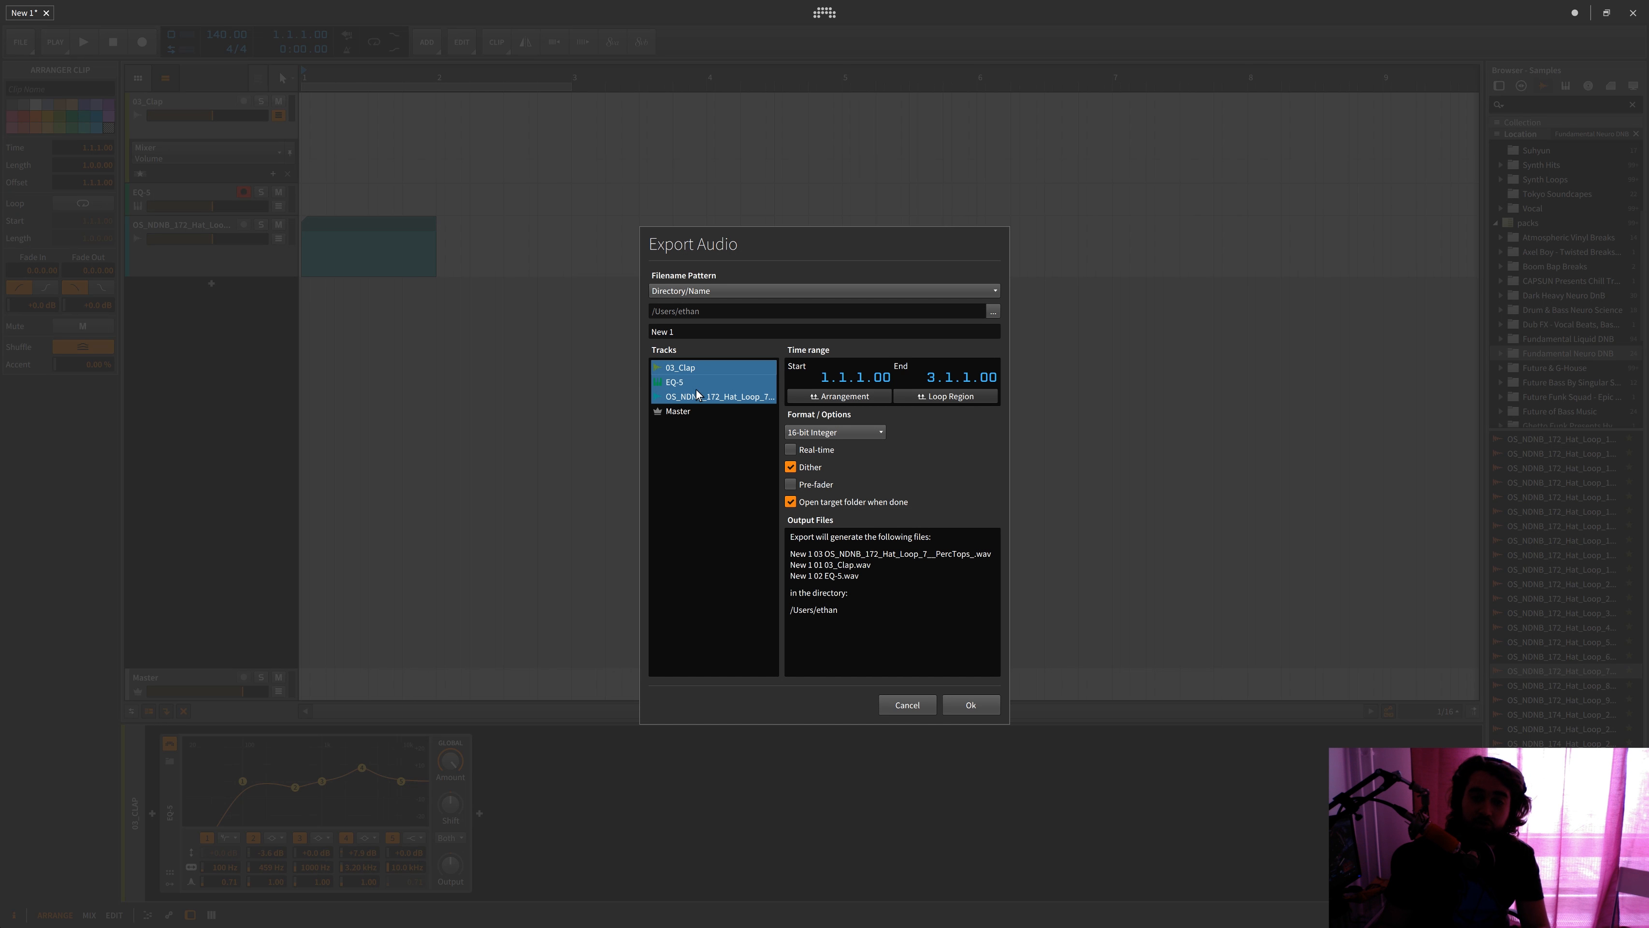
key(Return)
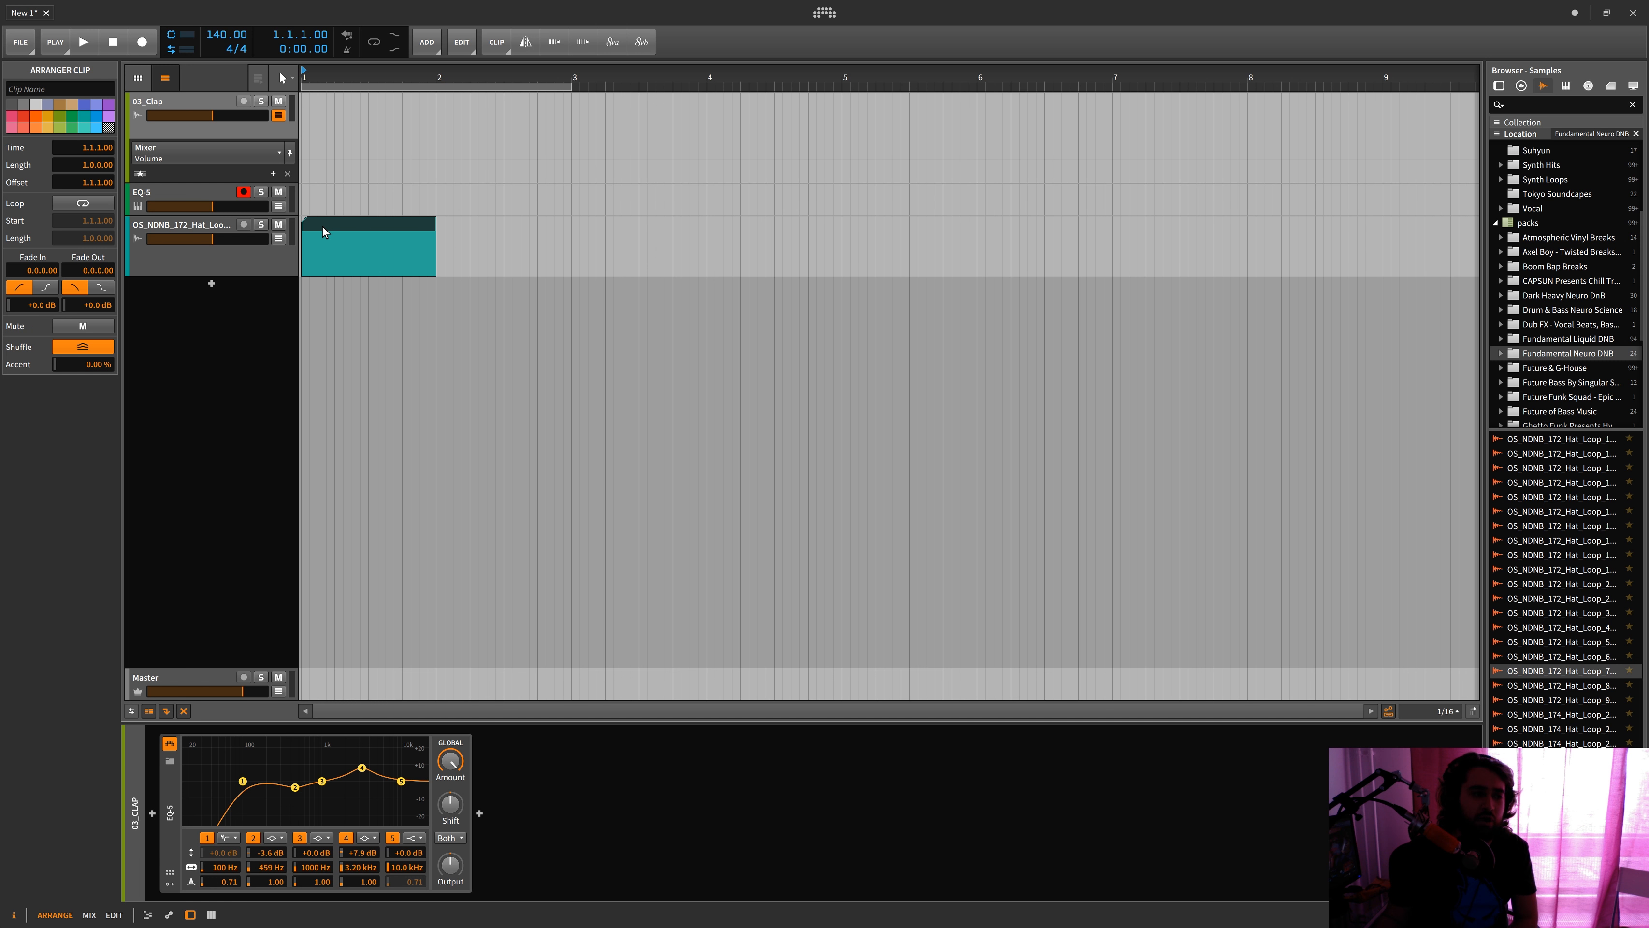
click(20, 43)
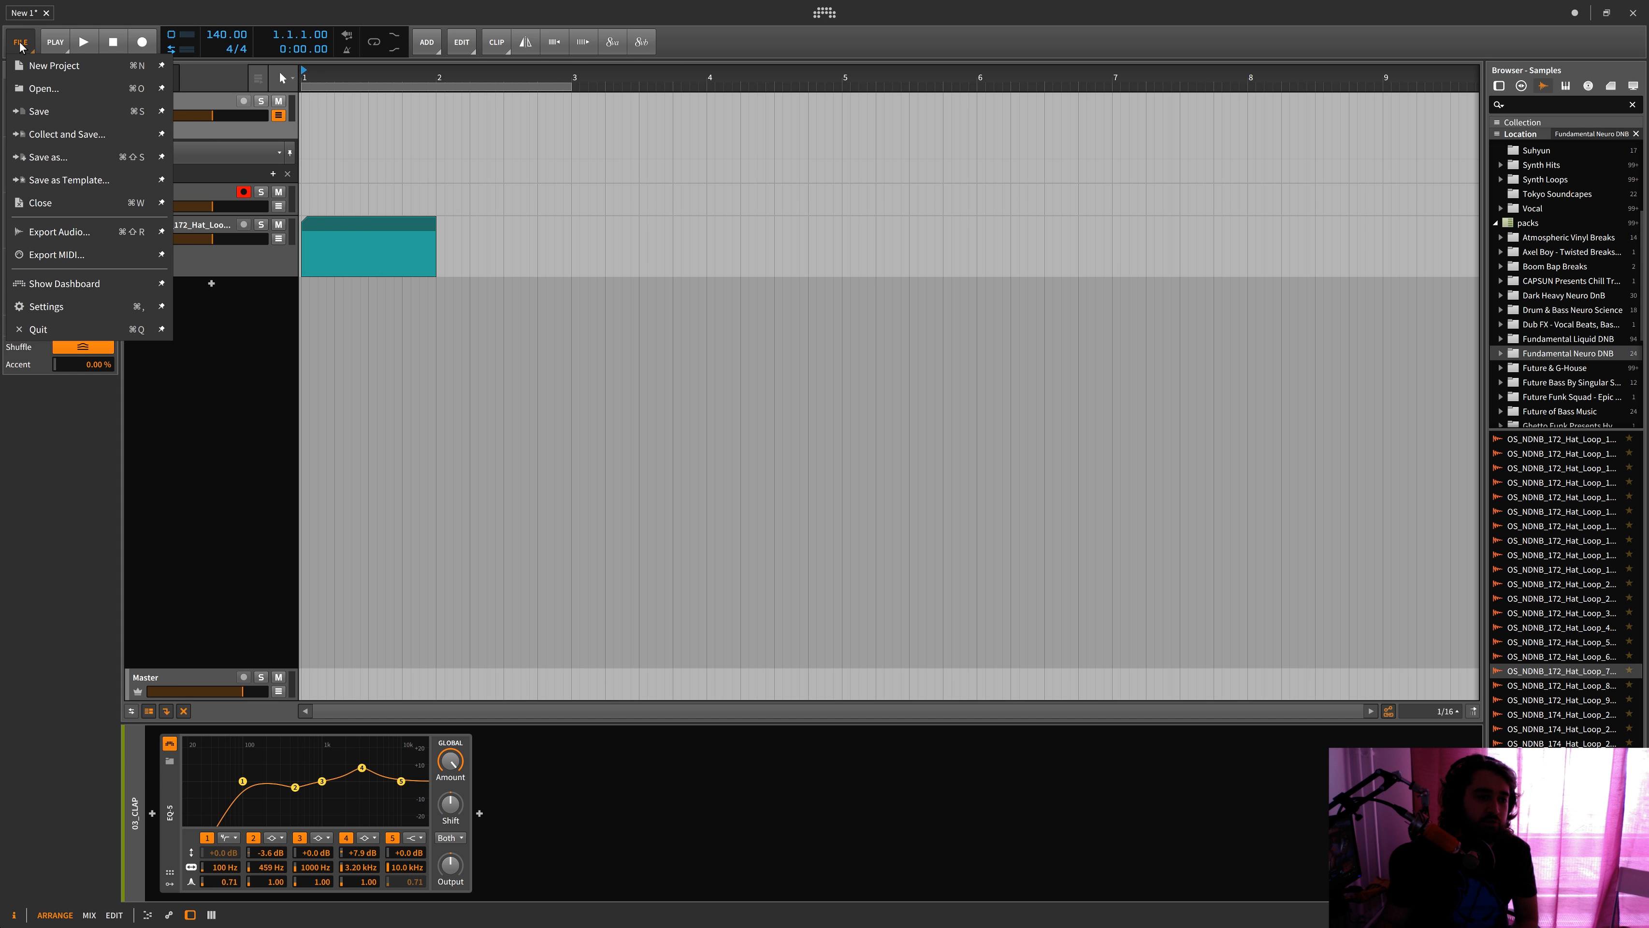
click(21, 43)
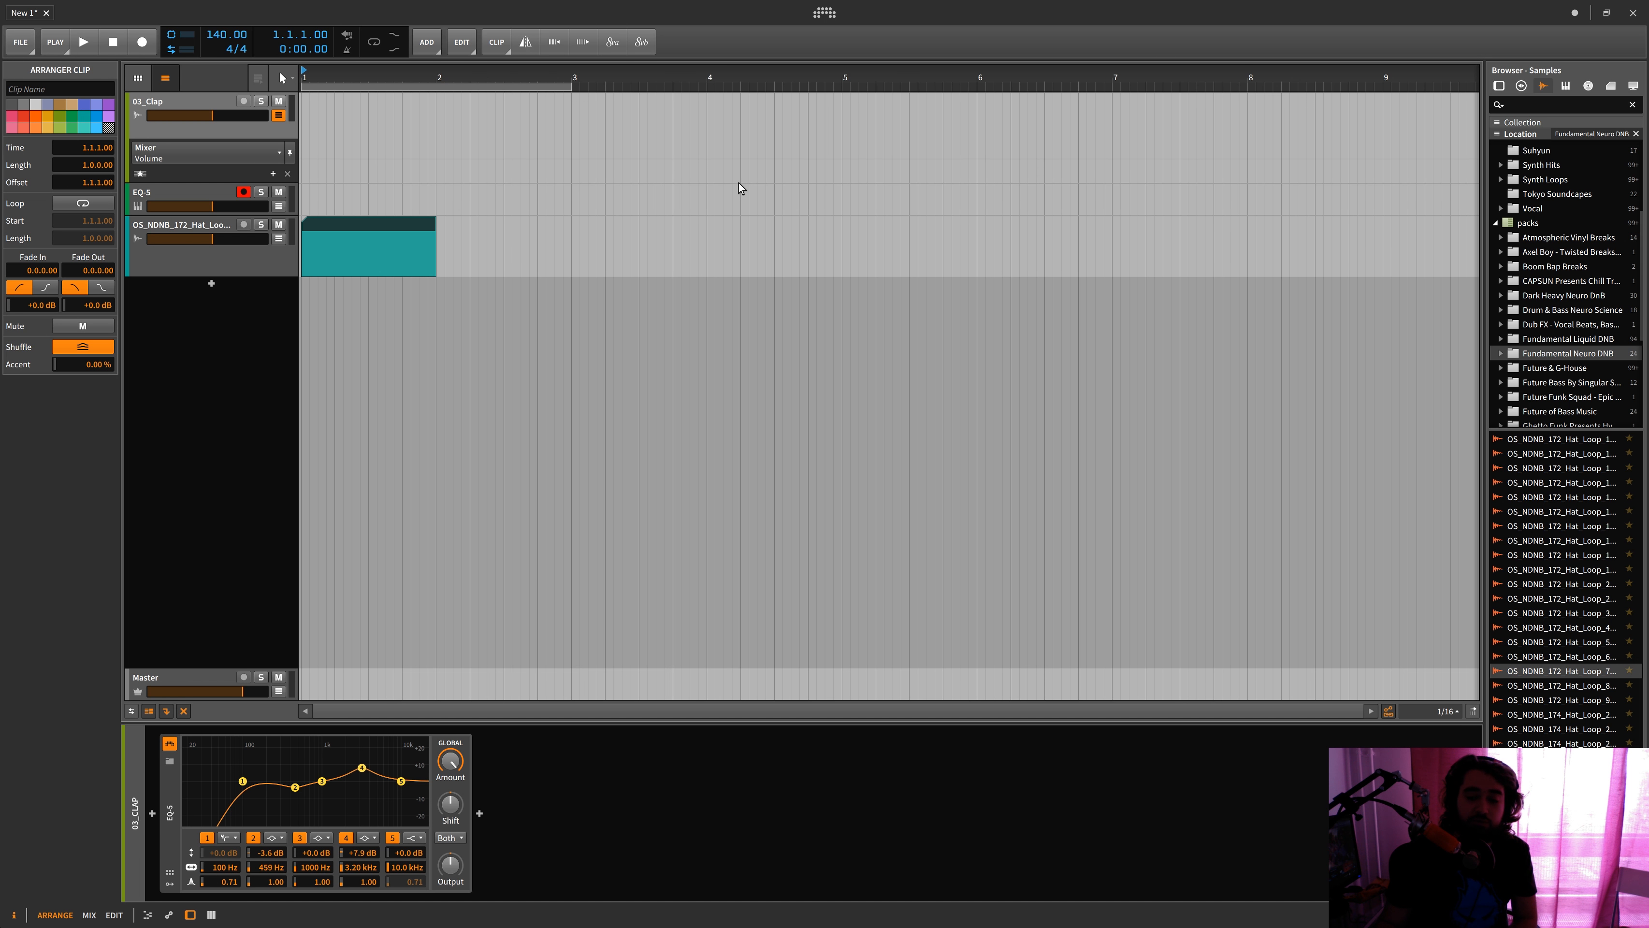
key(ctrl+Left)
key(ctrl+Right)
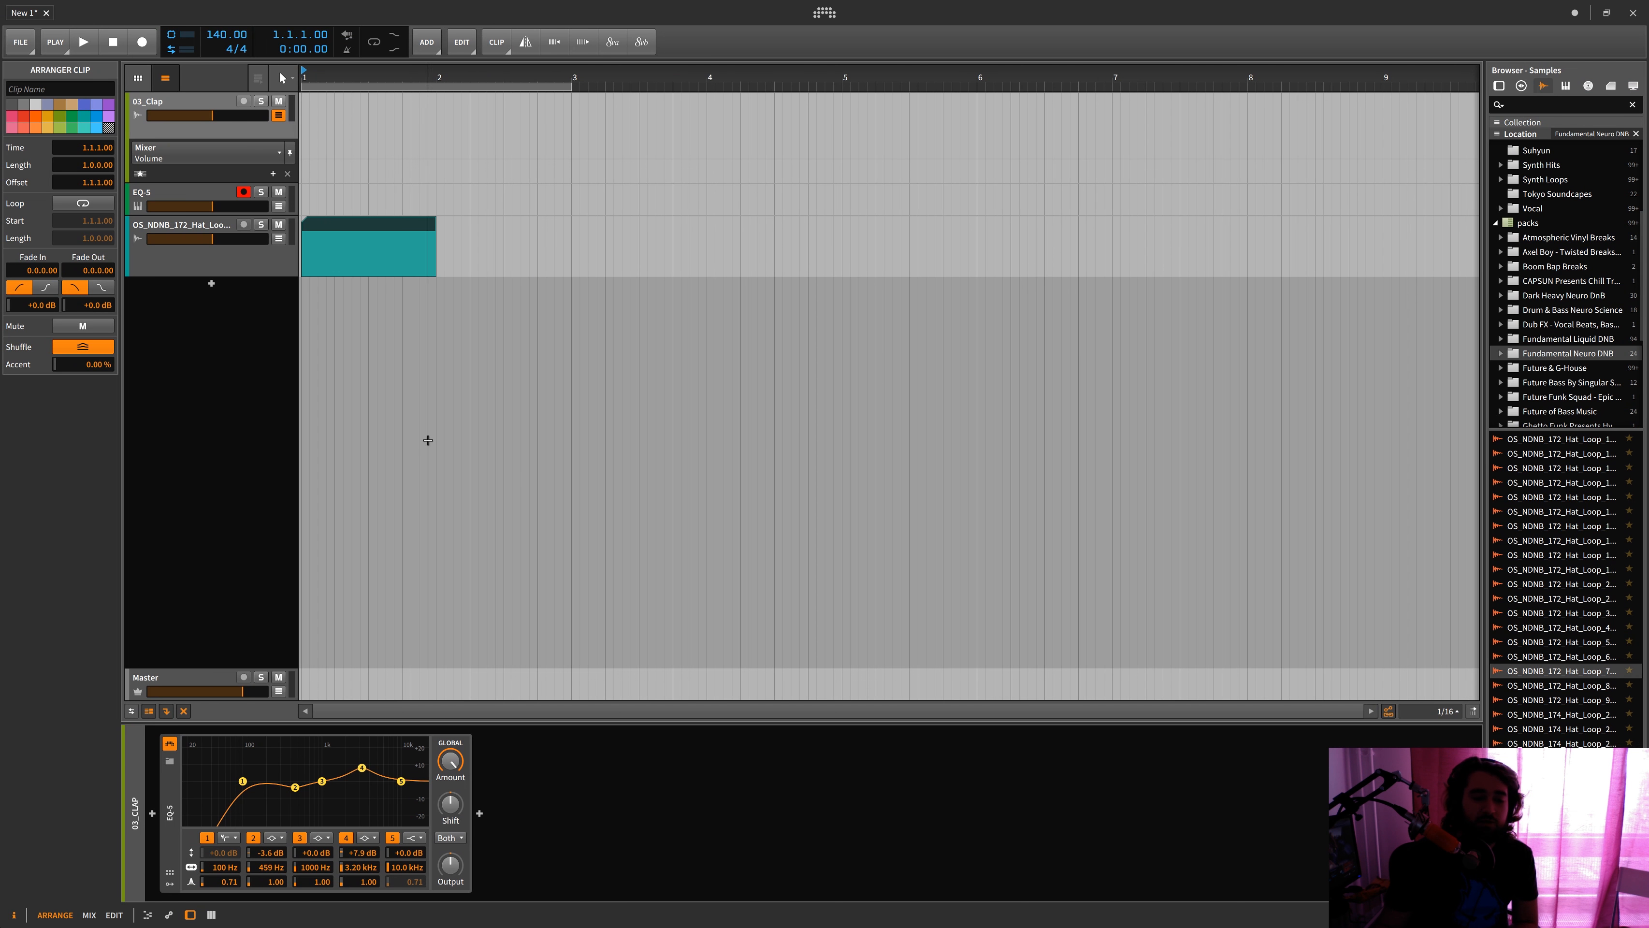
Review the Behavior, Audio, Recording, Controllers, Synchronization, Locations, Plug-ins and Shortcuts pages of the settings, and close the settings
click(216, 228)
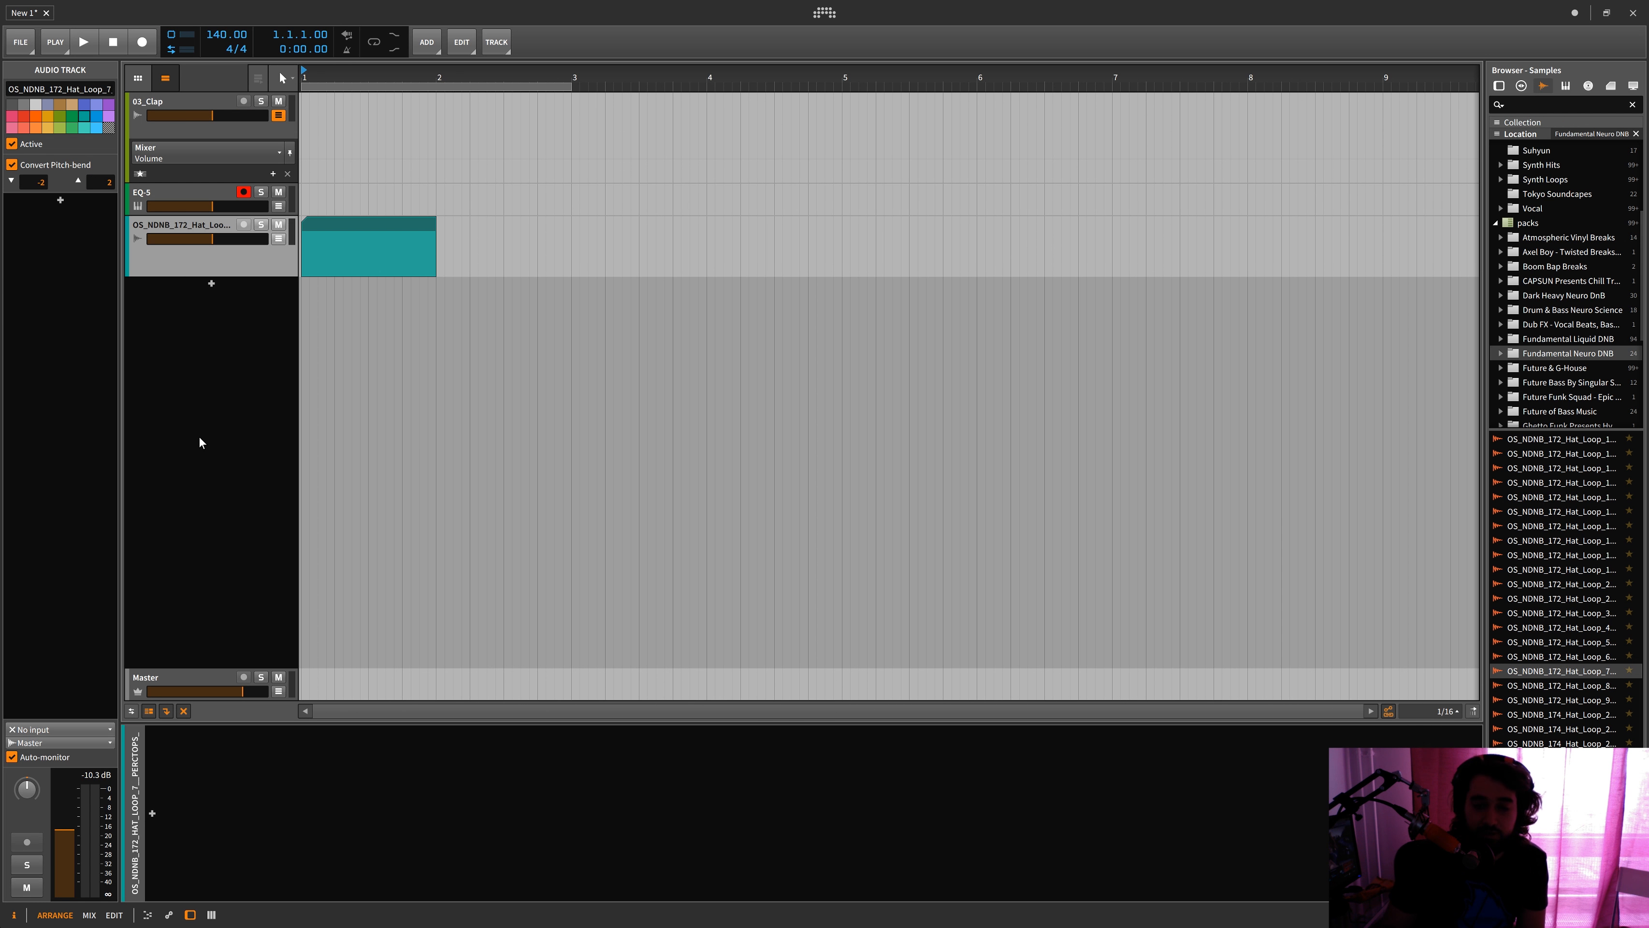
key(ctrl+comma)
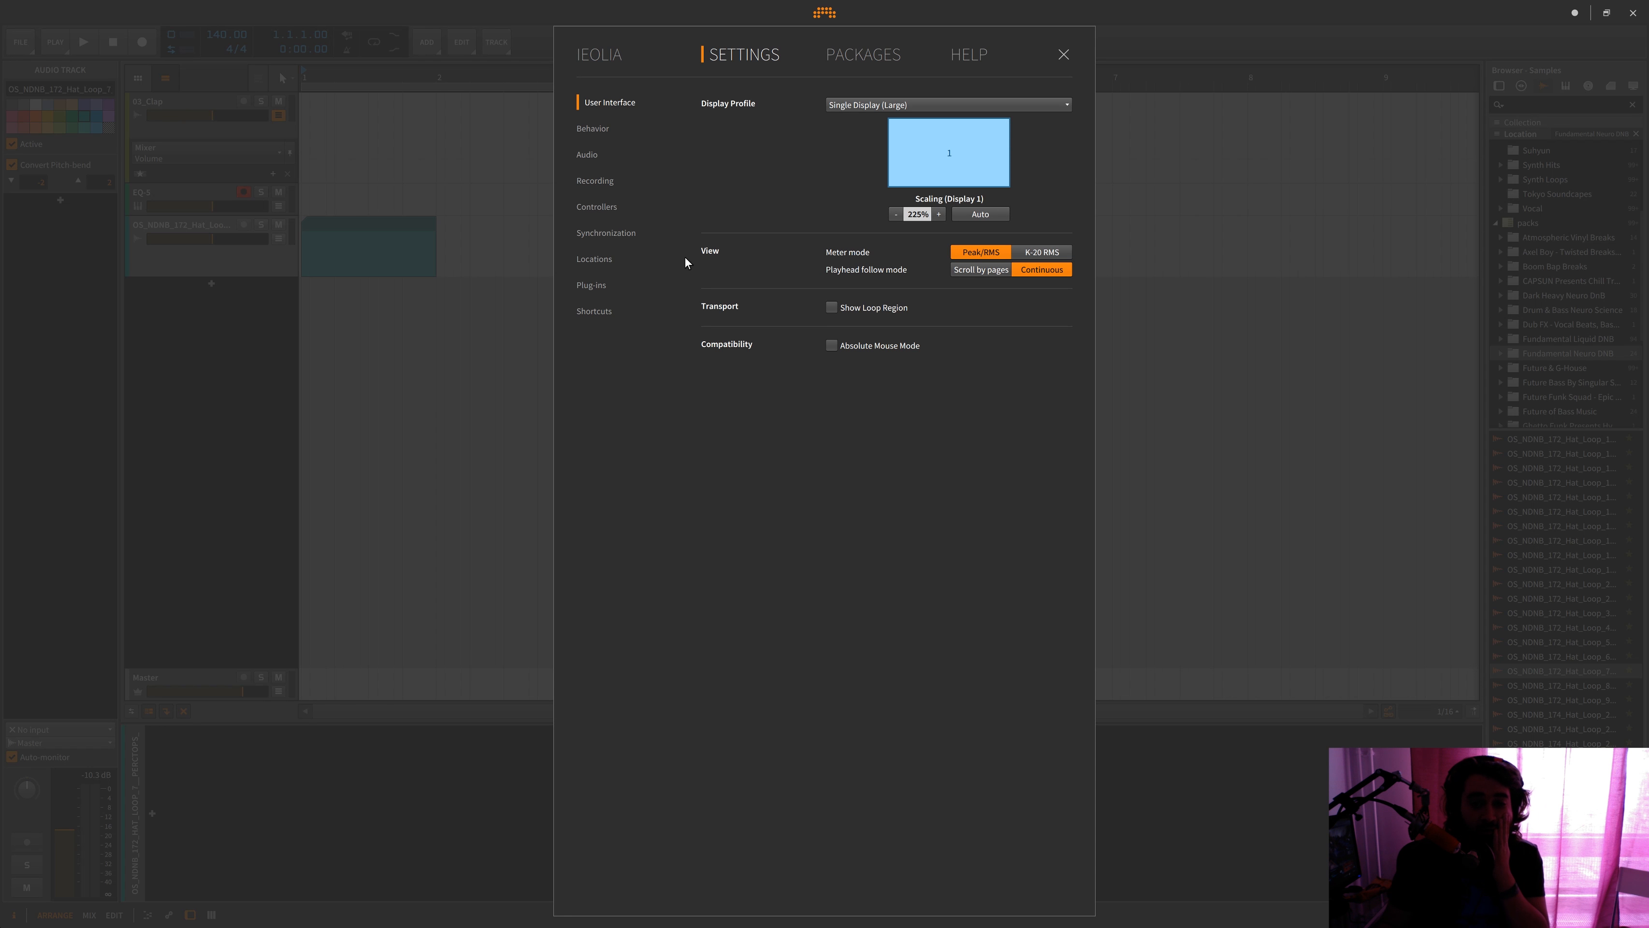
click(598, 133)
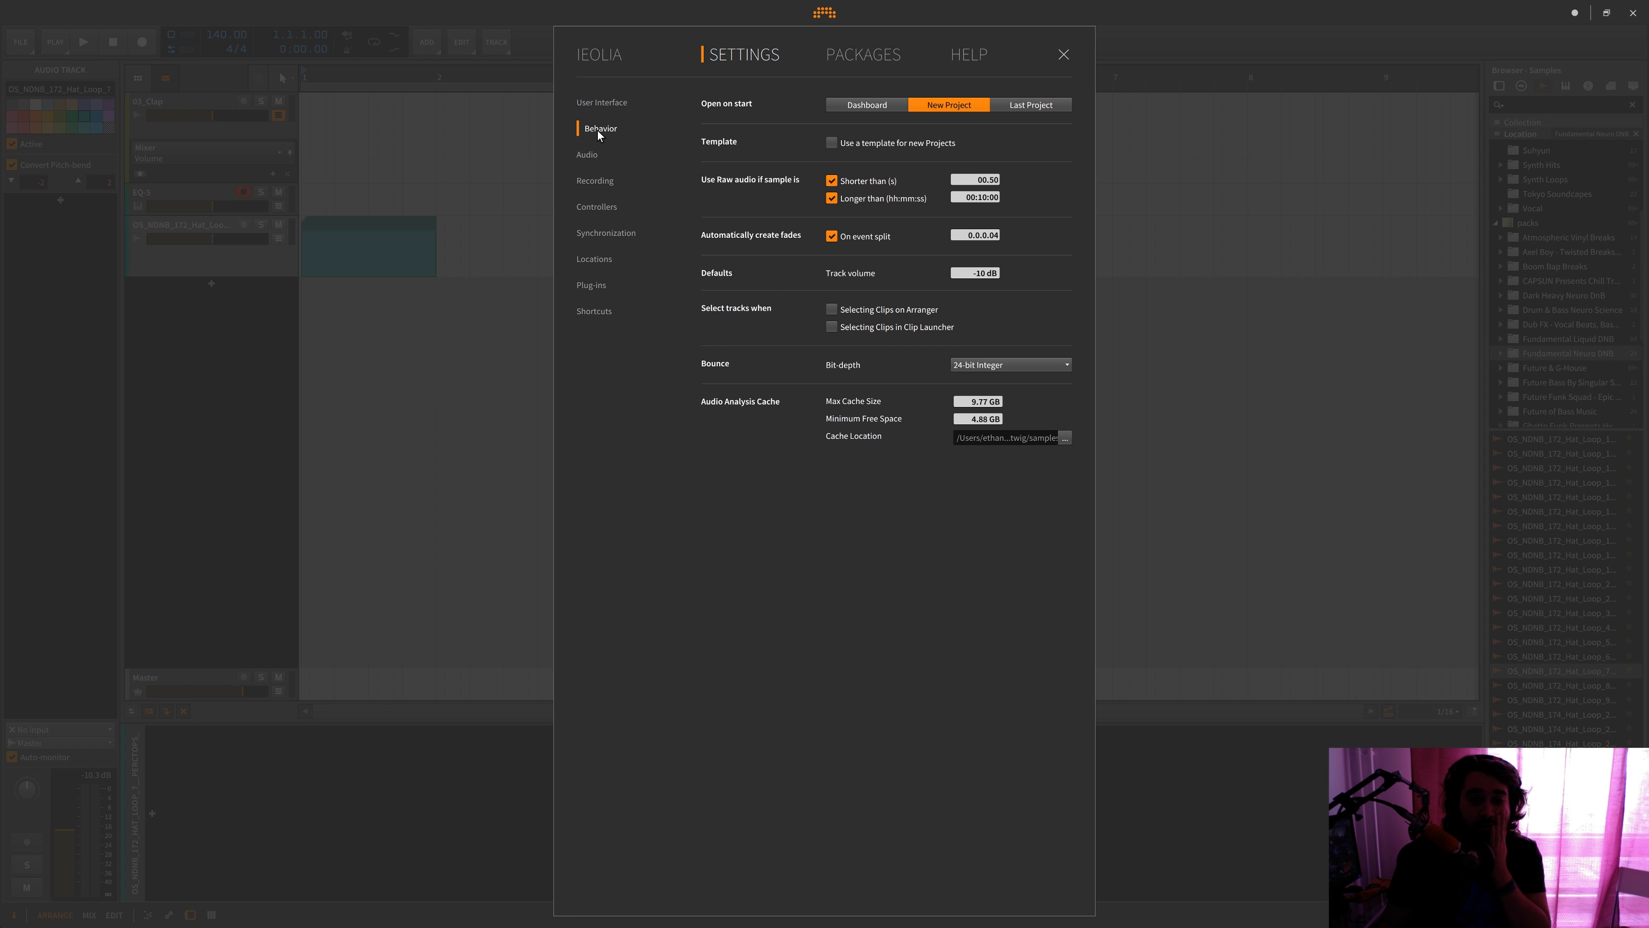
click(595, 156)
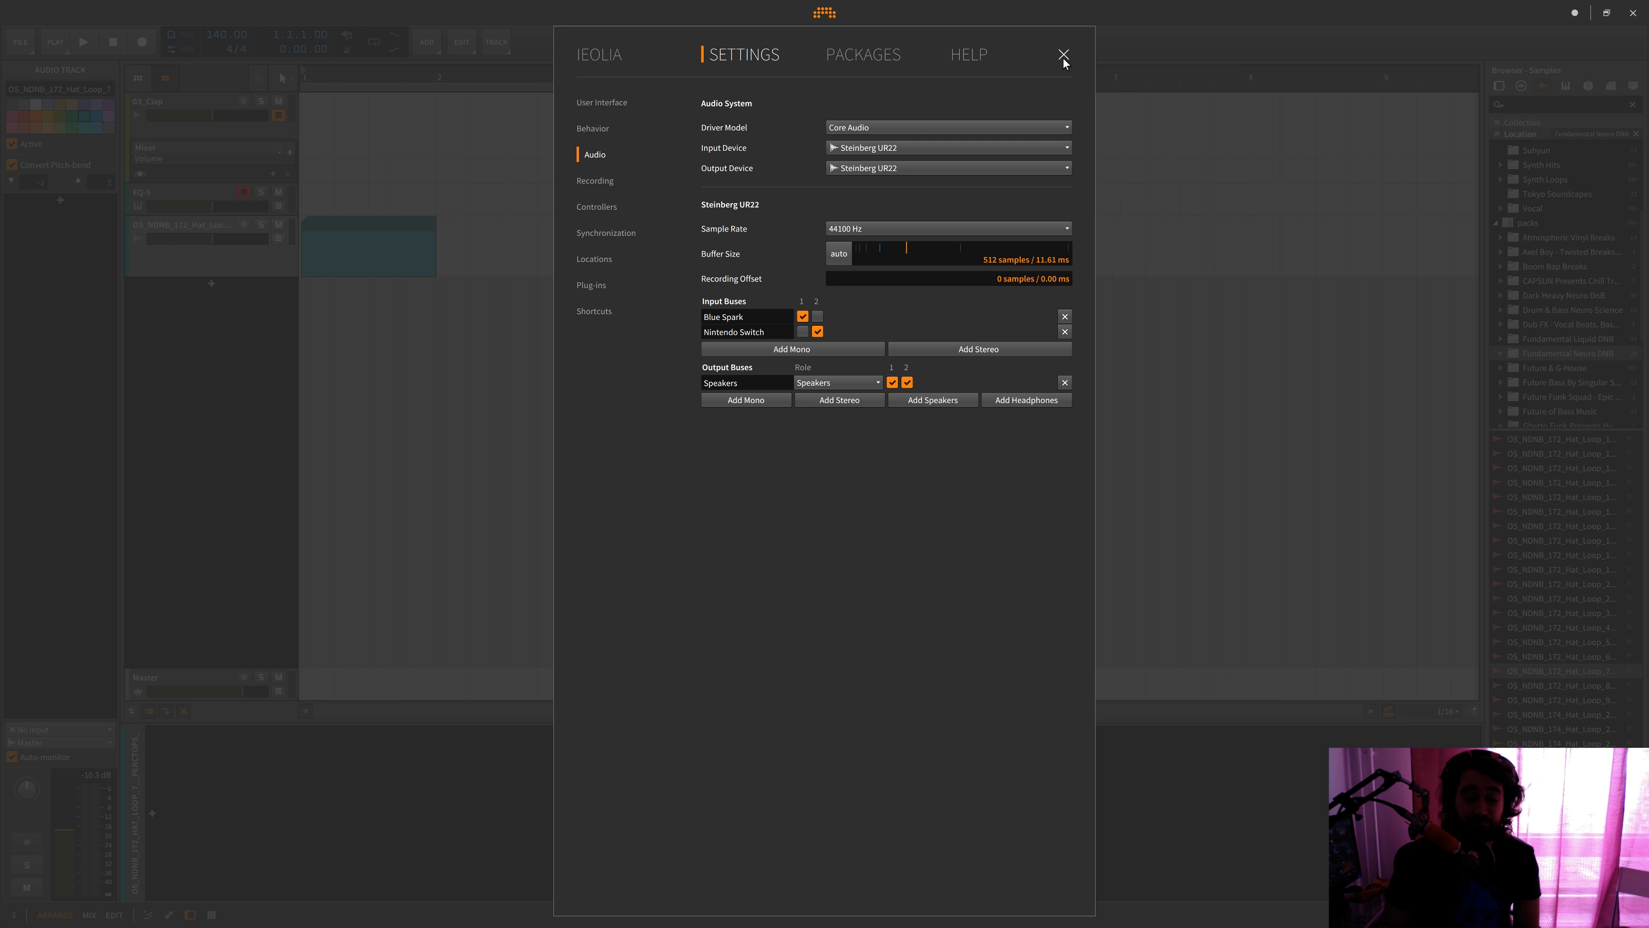
click(605, 185)
click(603, 205)
click(611, 236)
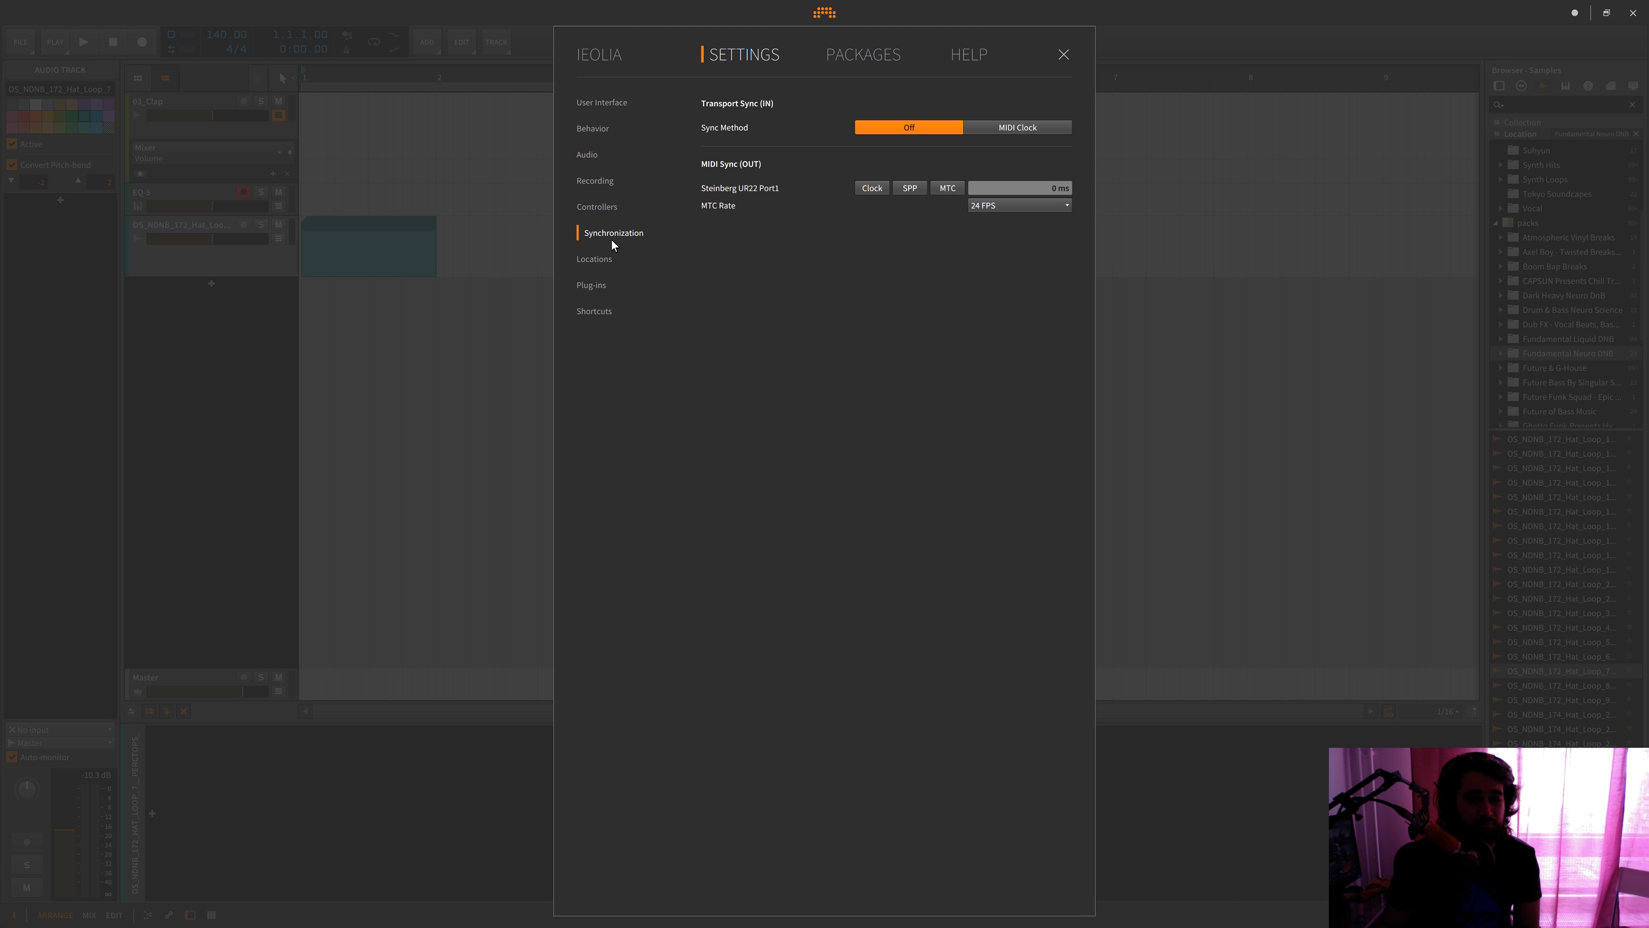
click(613, 260)
click(601, 286)
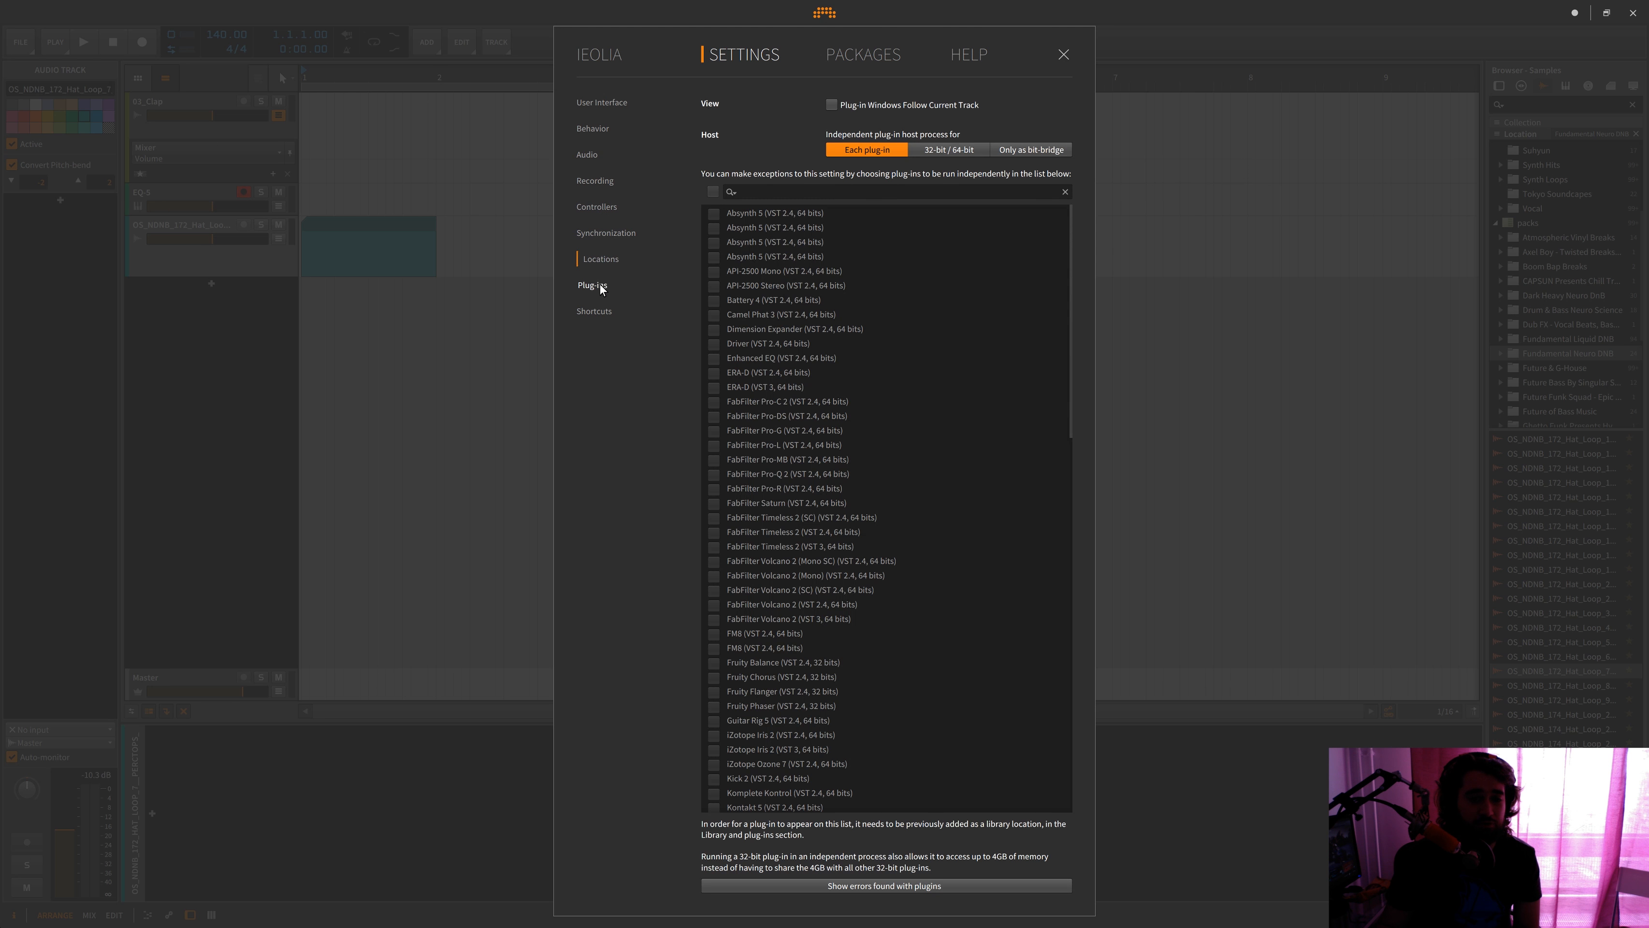
click(596, 317)
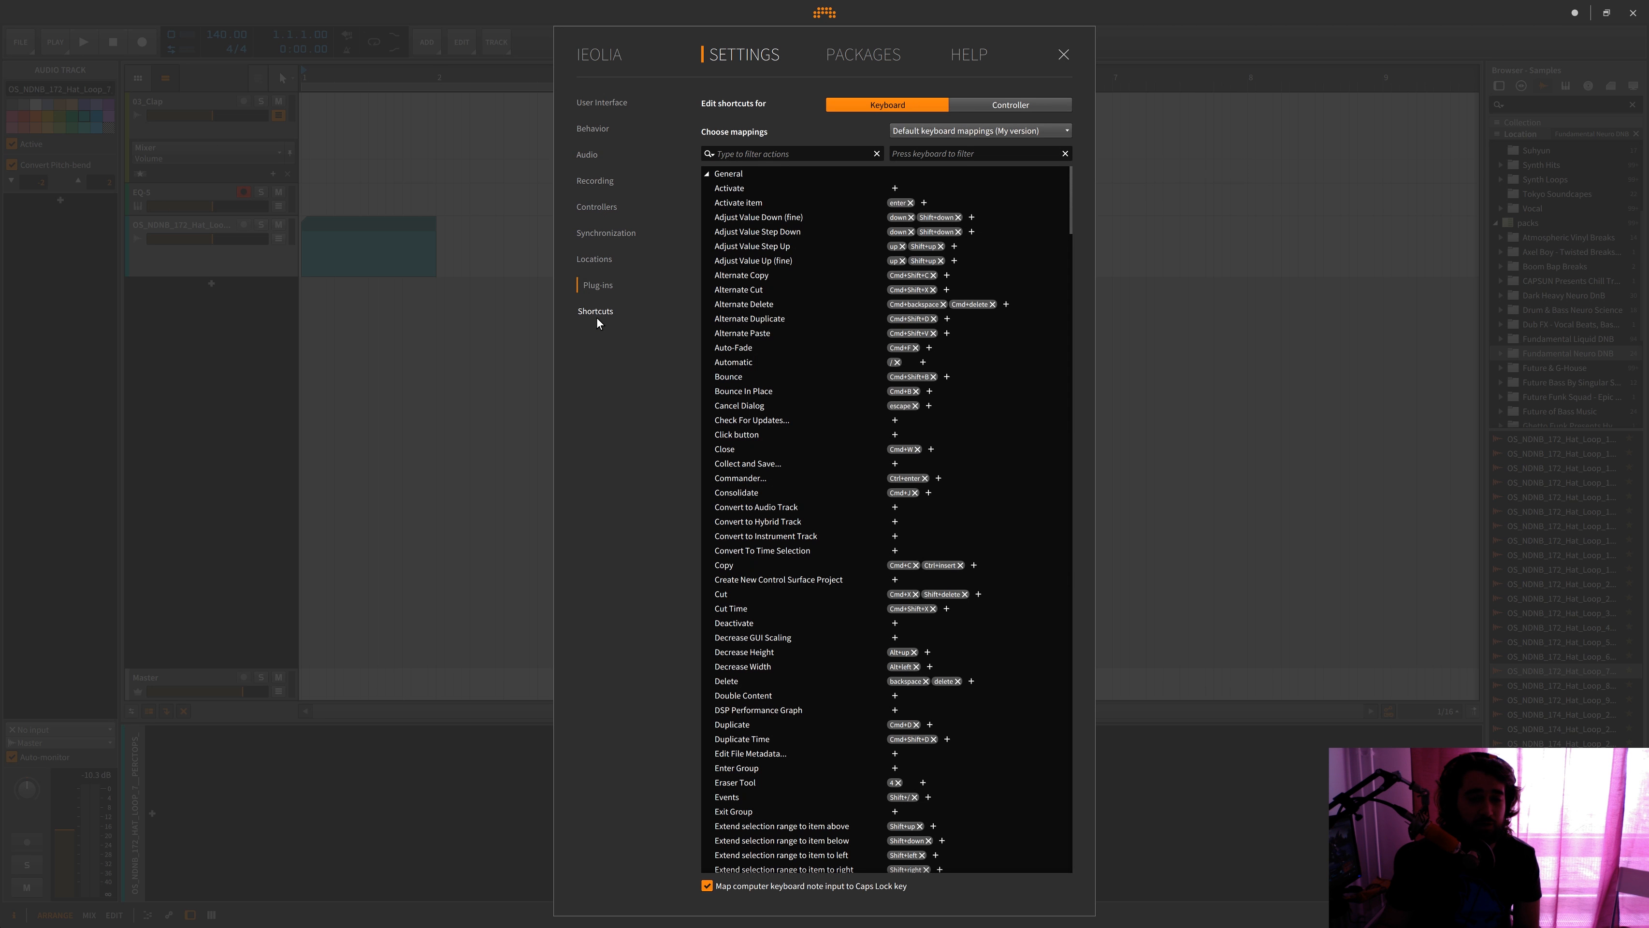
click(1064, 54)
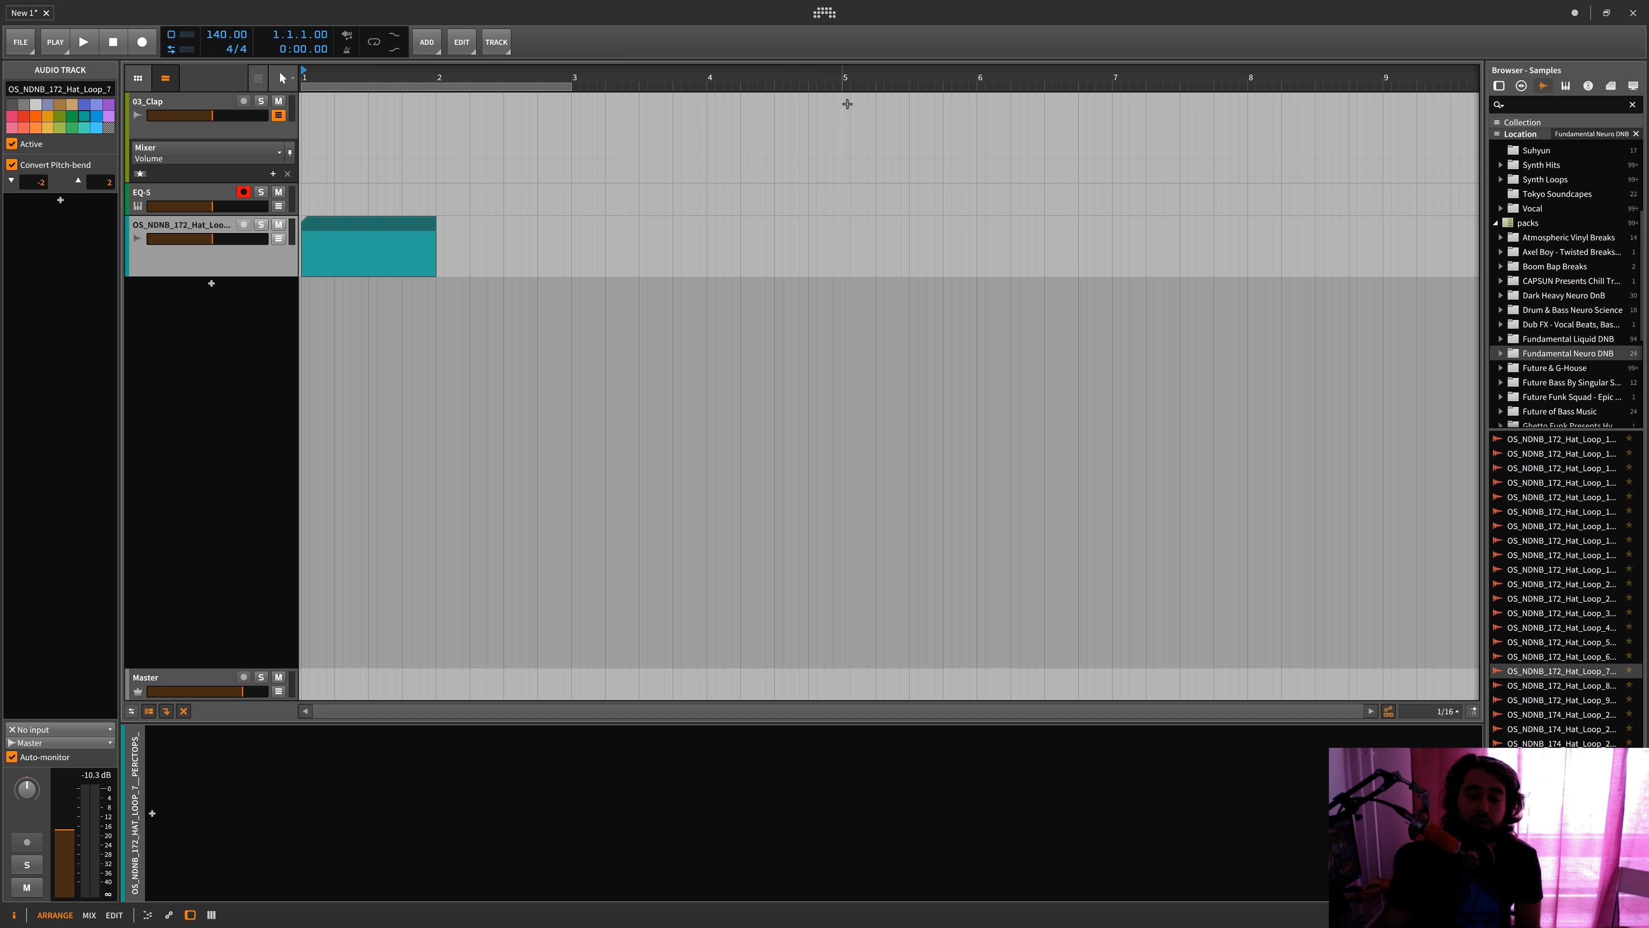
drag(843, 71, 843, 91)
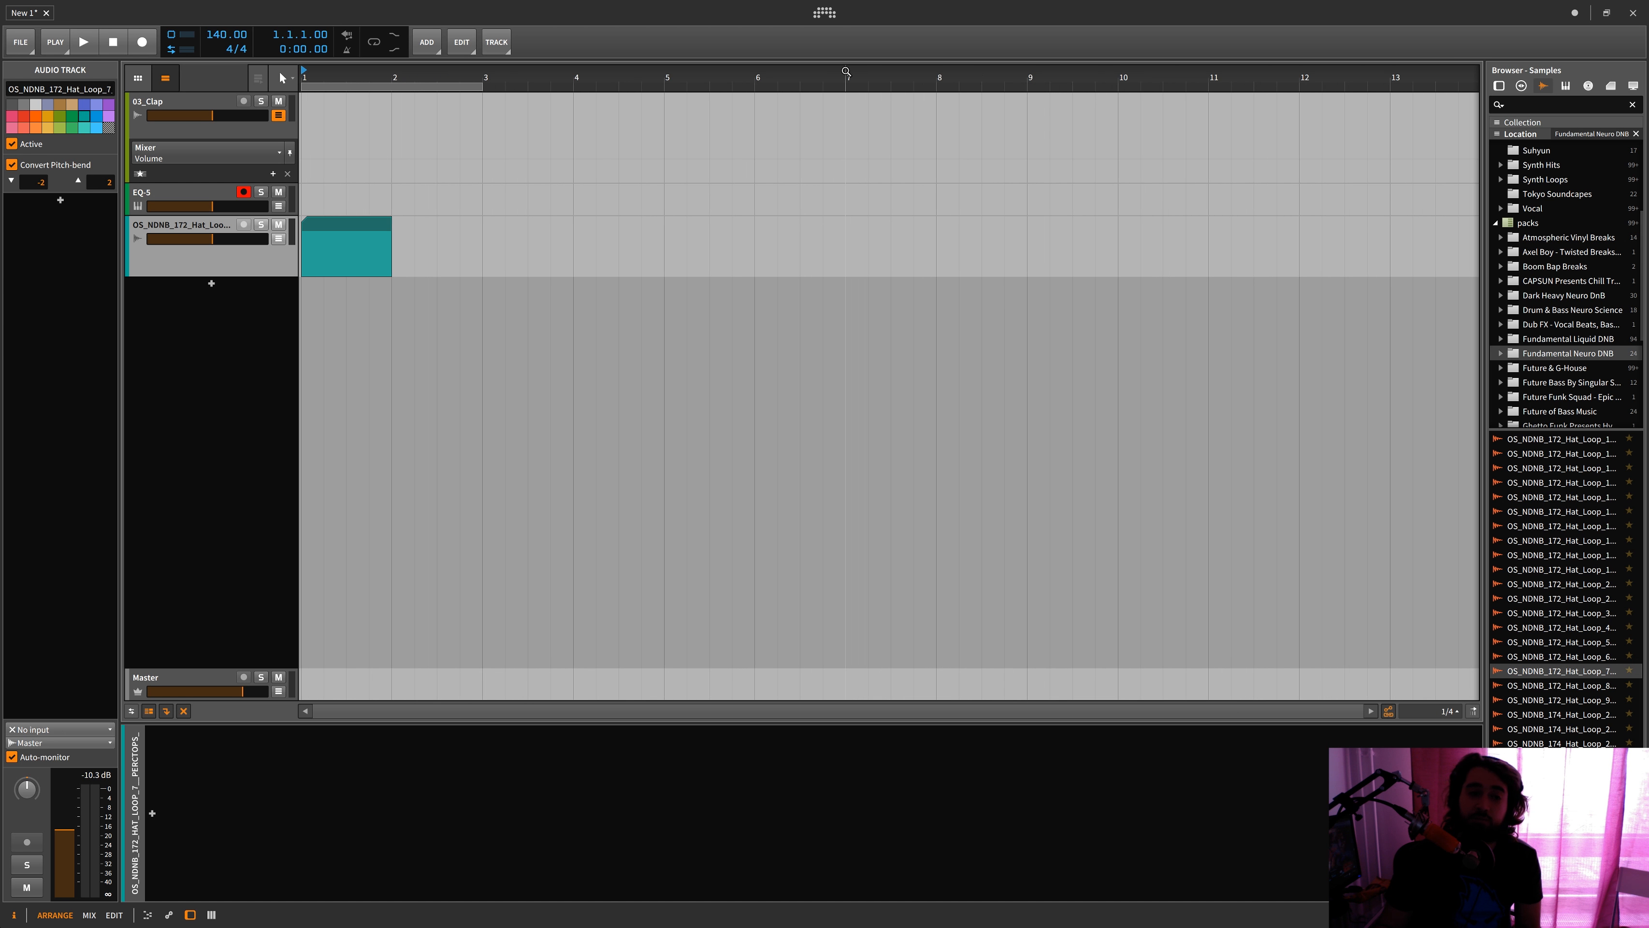
click(355, 224)
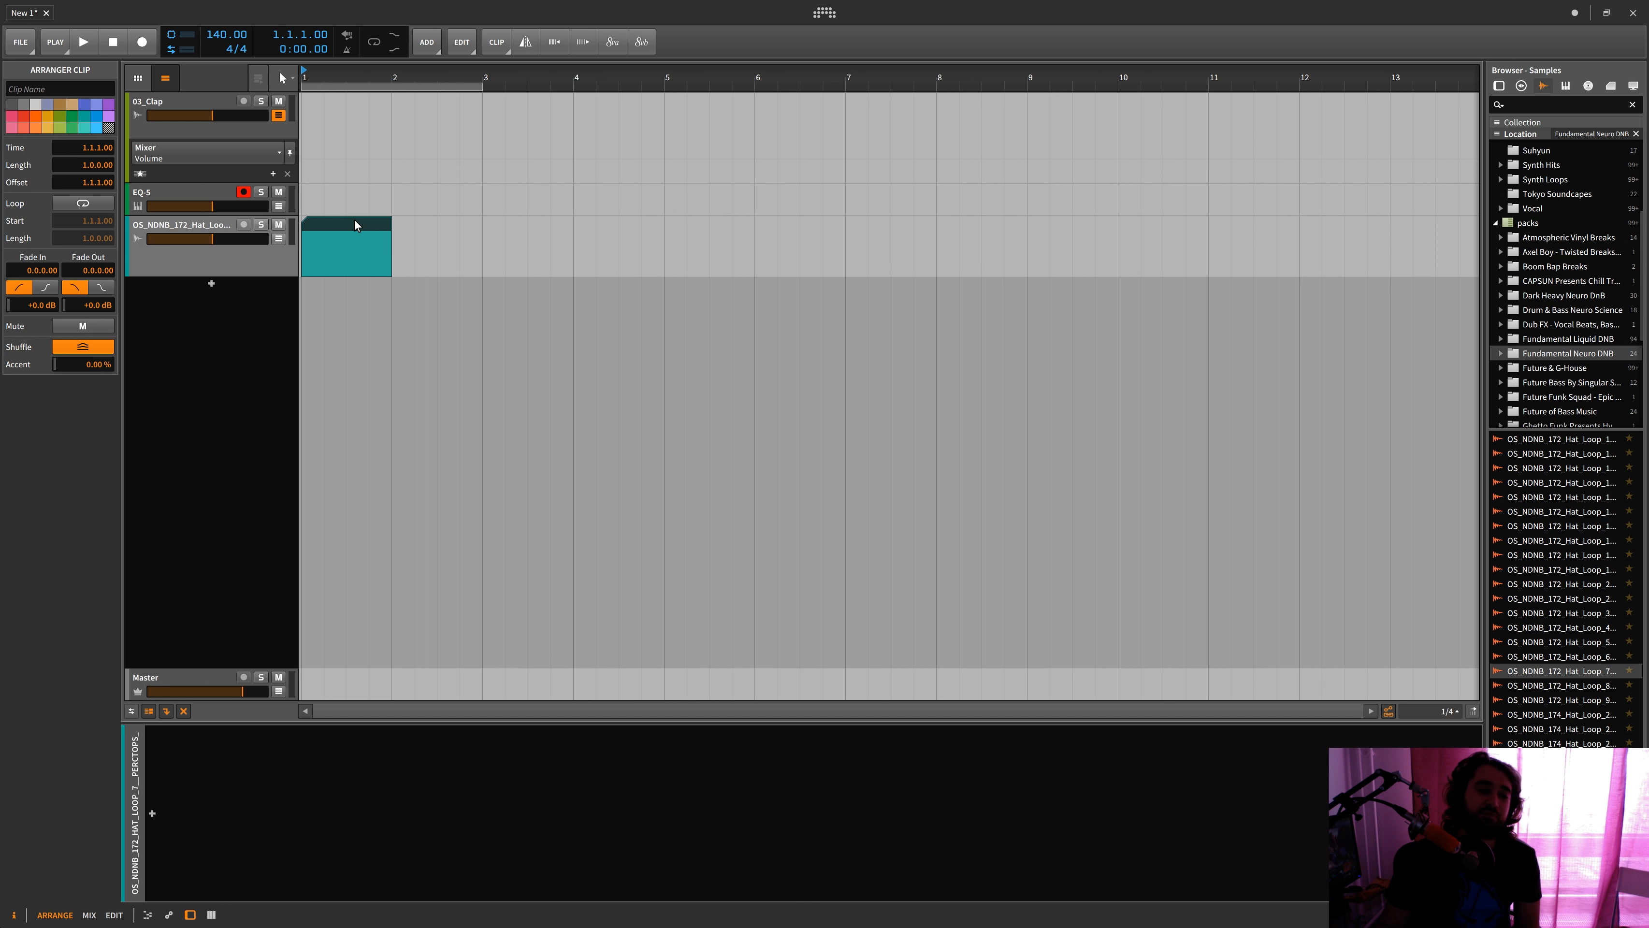
right_click(354, 219)
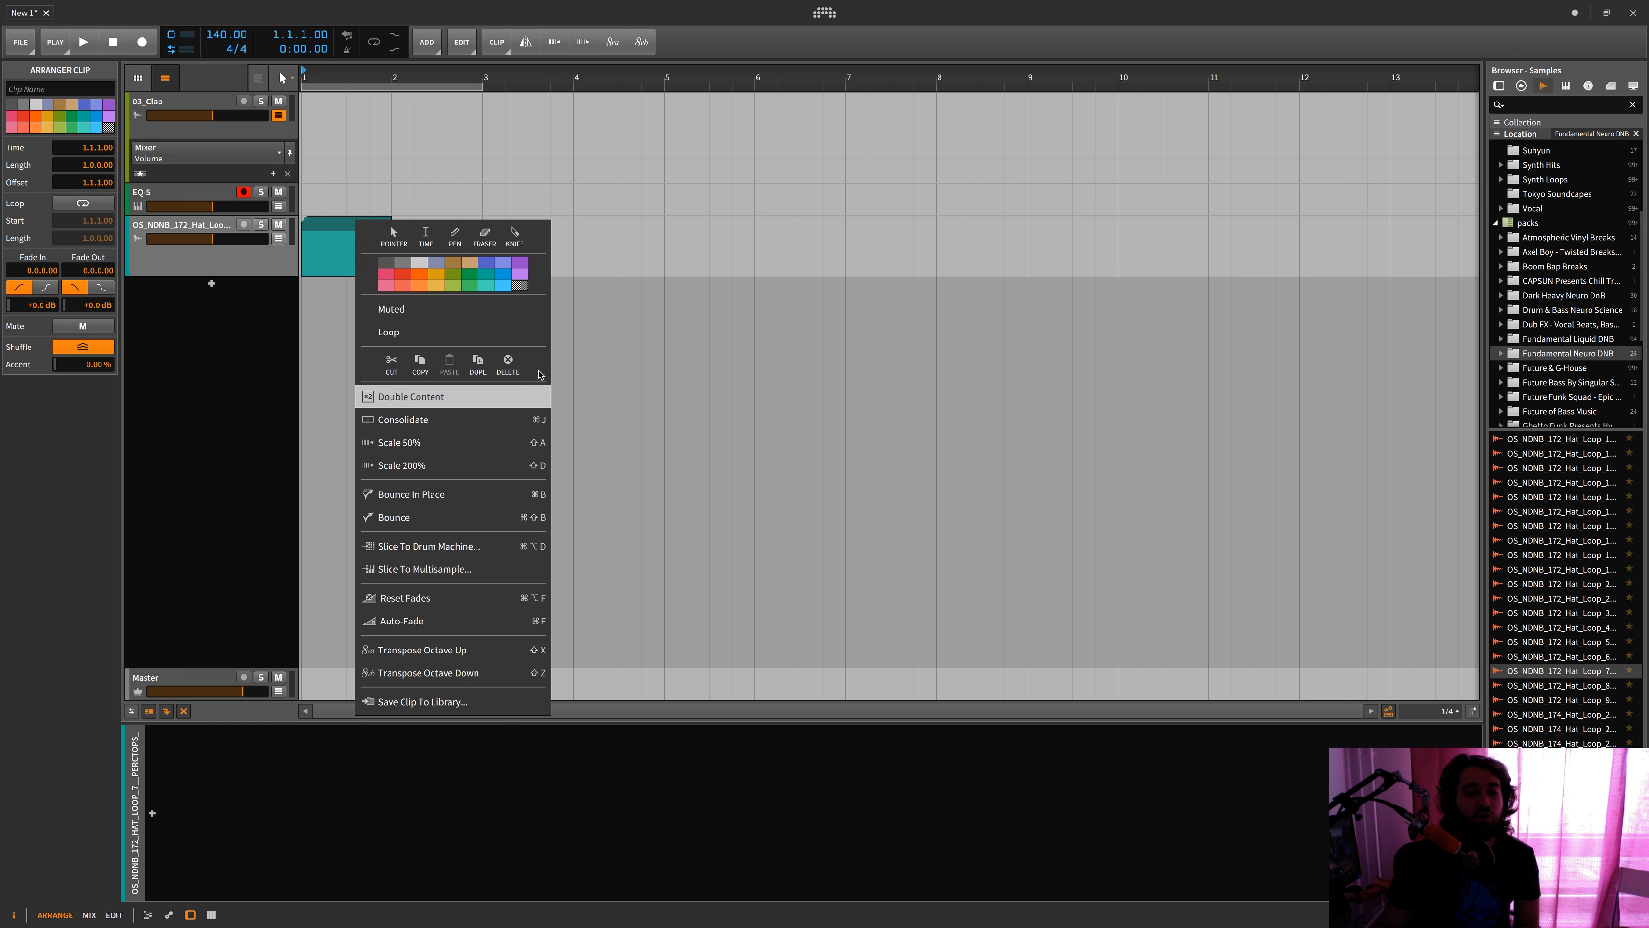
click(473, 341)
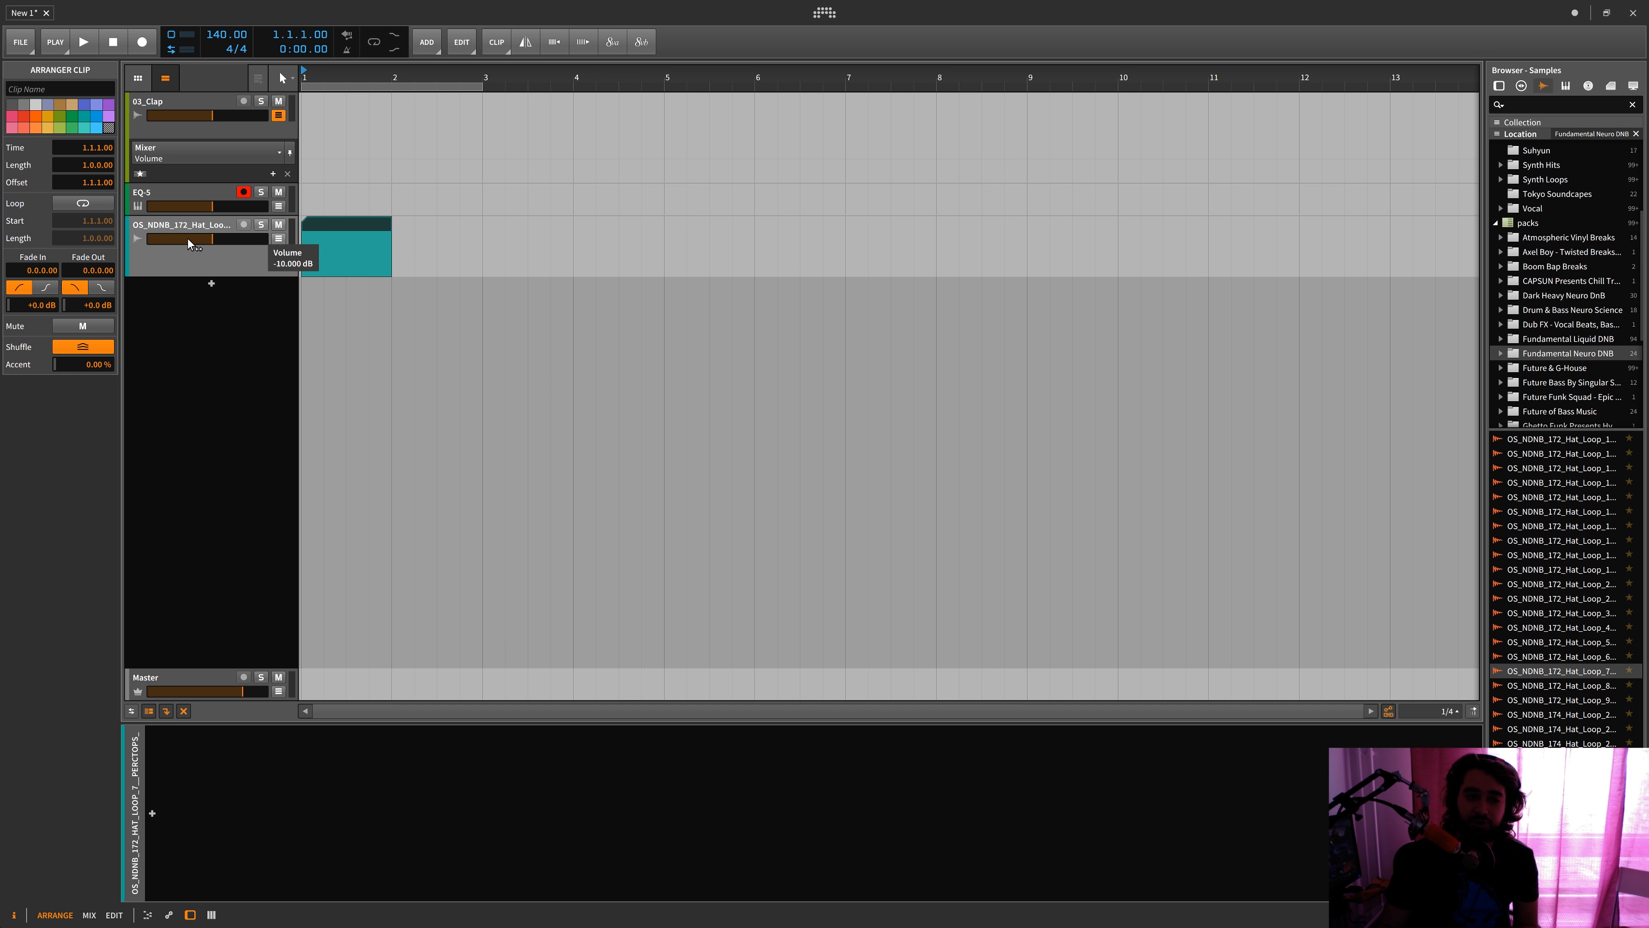
Create an empty one-bar clip at bar 1 on the EQ-5 track and open it in the note editor
double_click(311, 194)
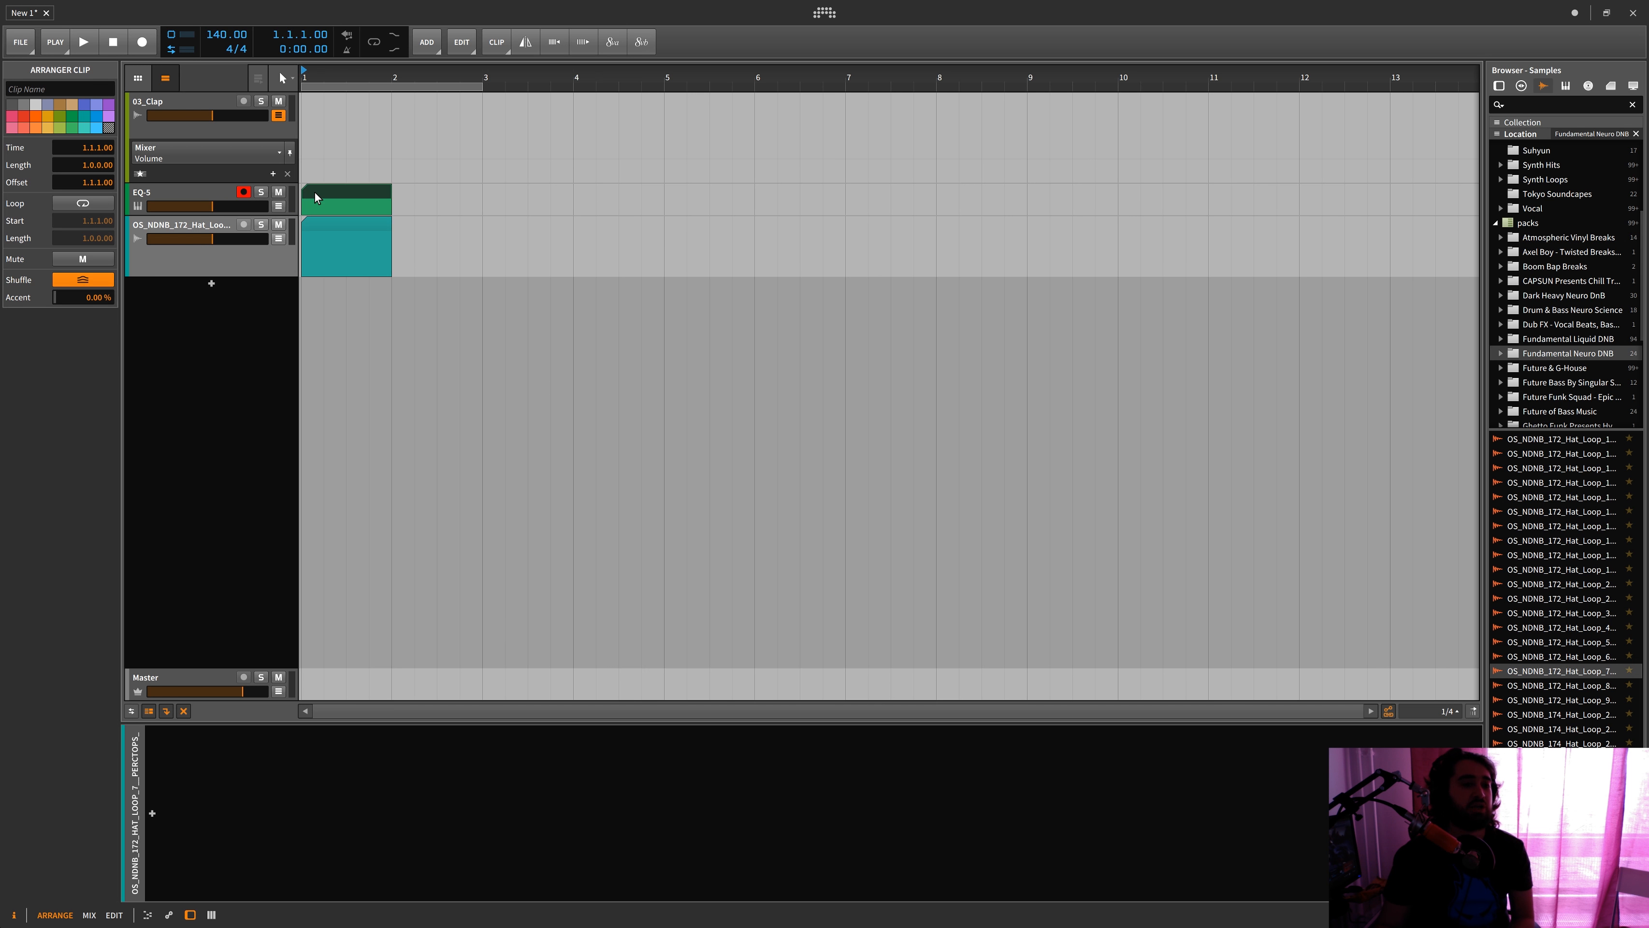
click(174, 196)
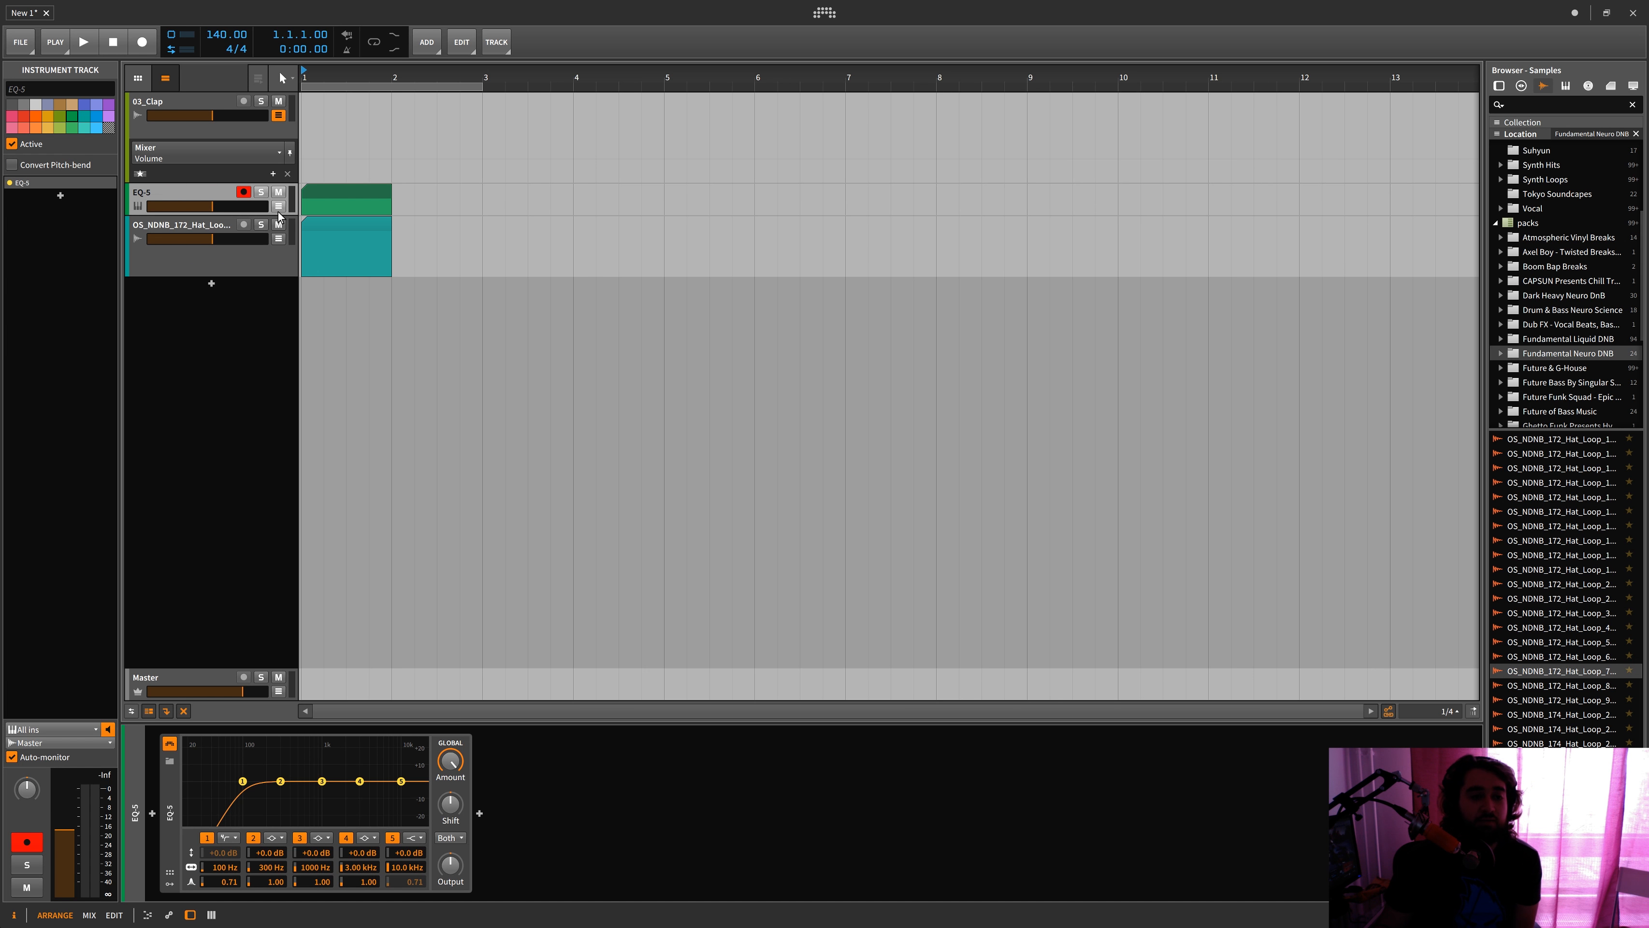
double_click(331, 190)
click(329, 741)
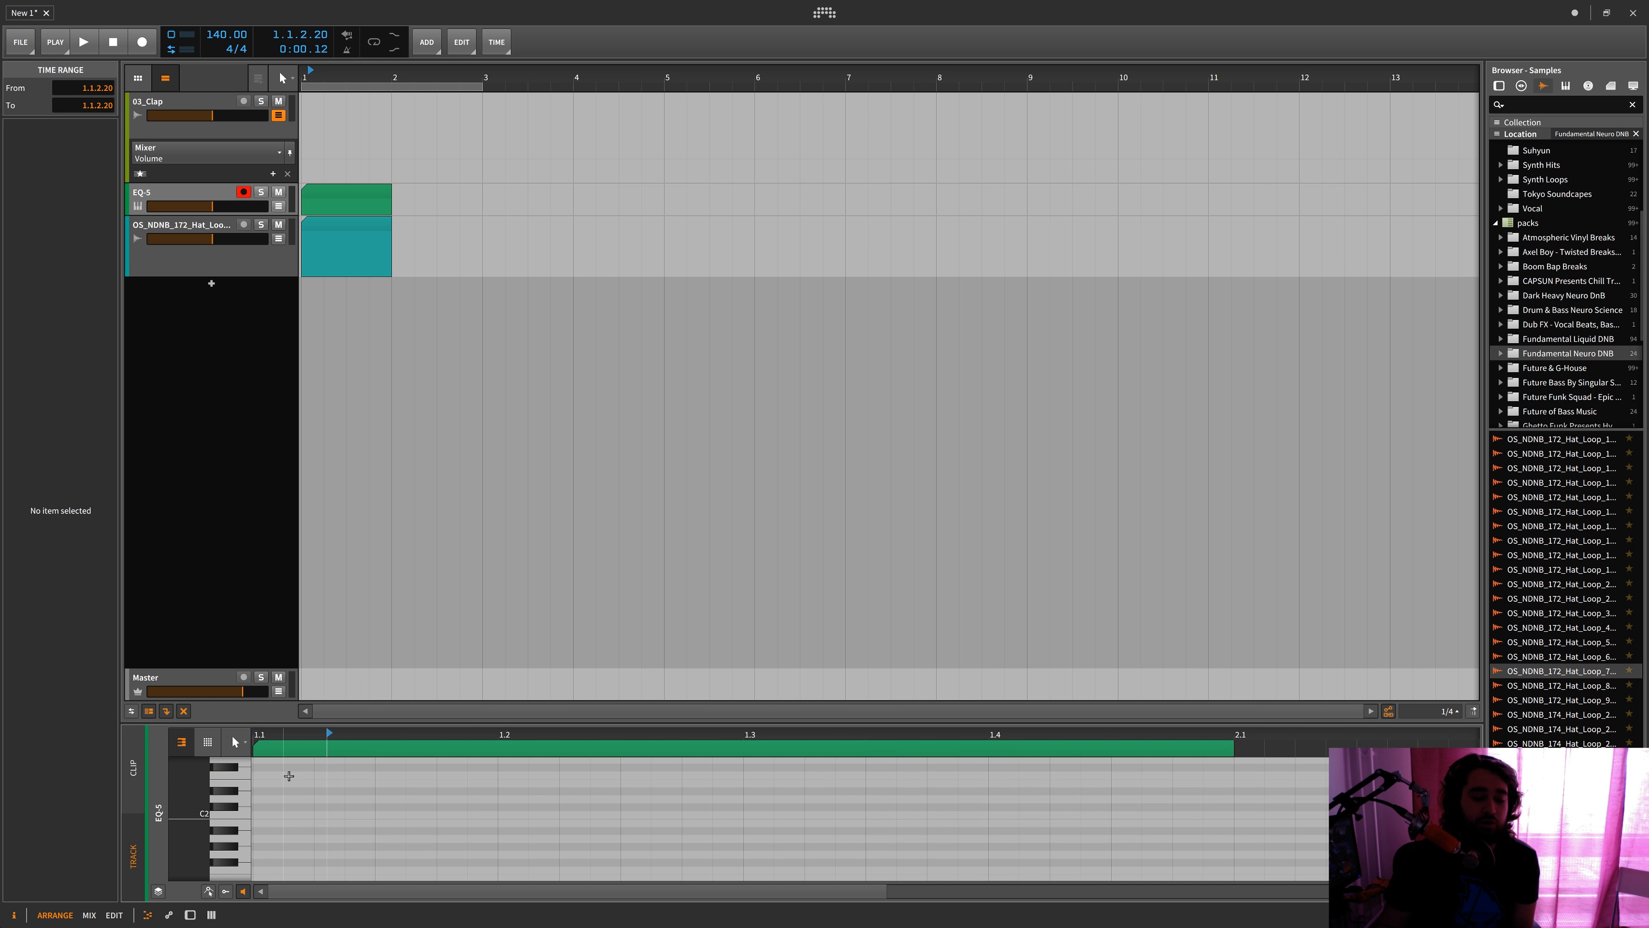
Add five short notes to the EQ-5 clip with the Pen tool across the first half of the bar and audition it
key(space)
key(2)
click(299, 784)
click(426, 807)
key(space)
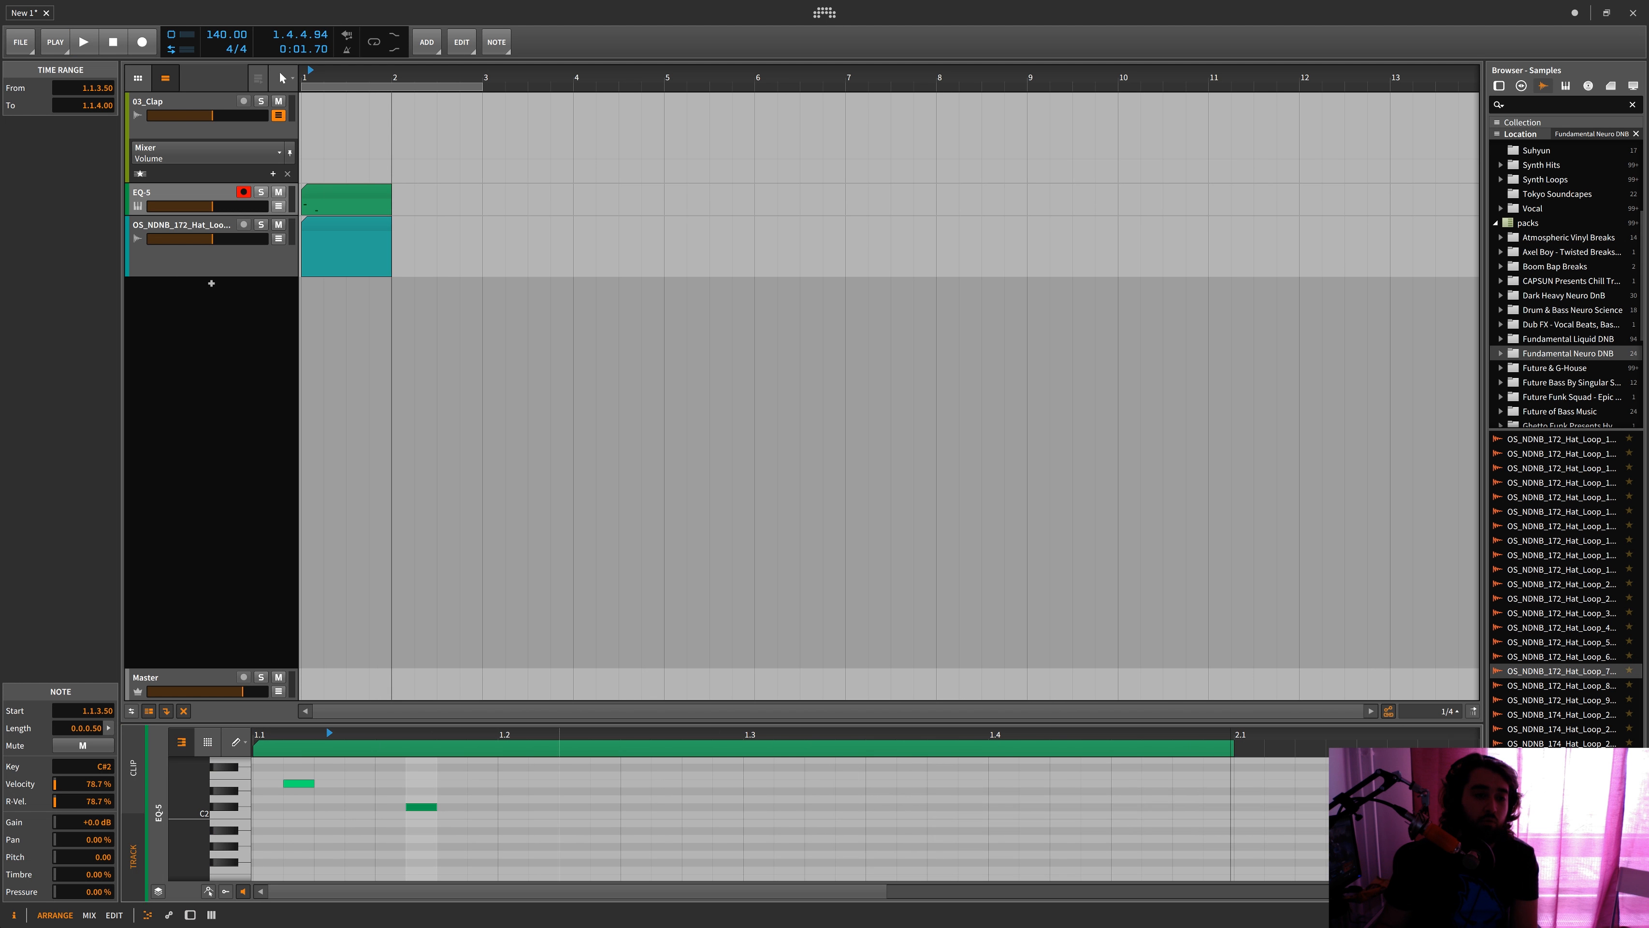
click(575, 847)
click(635, 807)
click(721, 846)
key(space)
key(space)
Select the EQ-5 note clip and show the EQ-5 track's volume automation lane
right_click(357, 195)
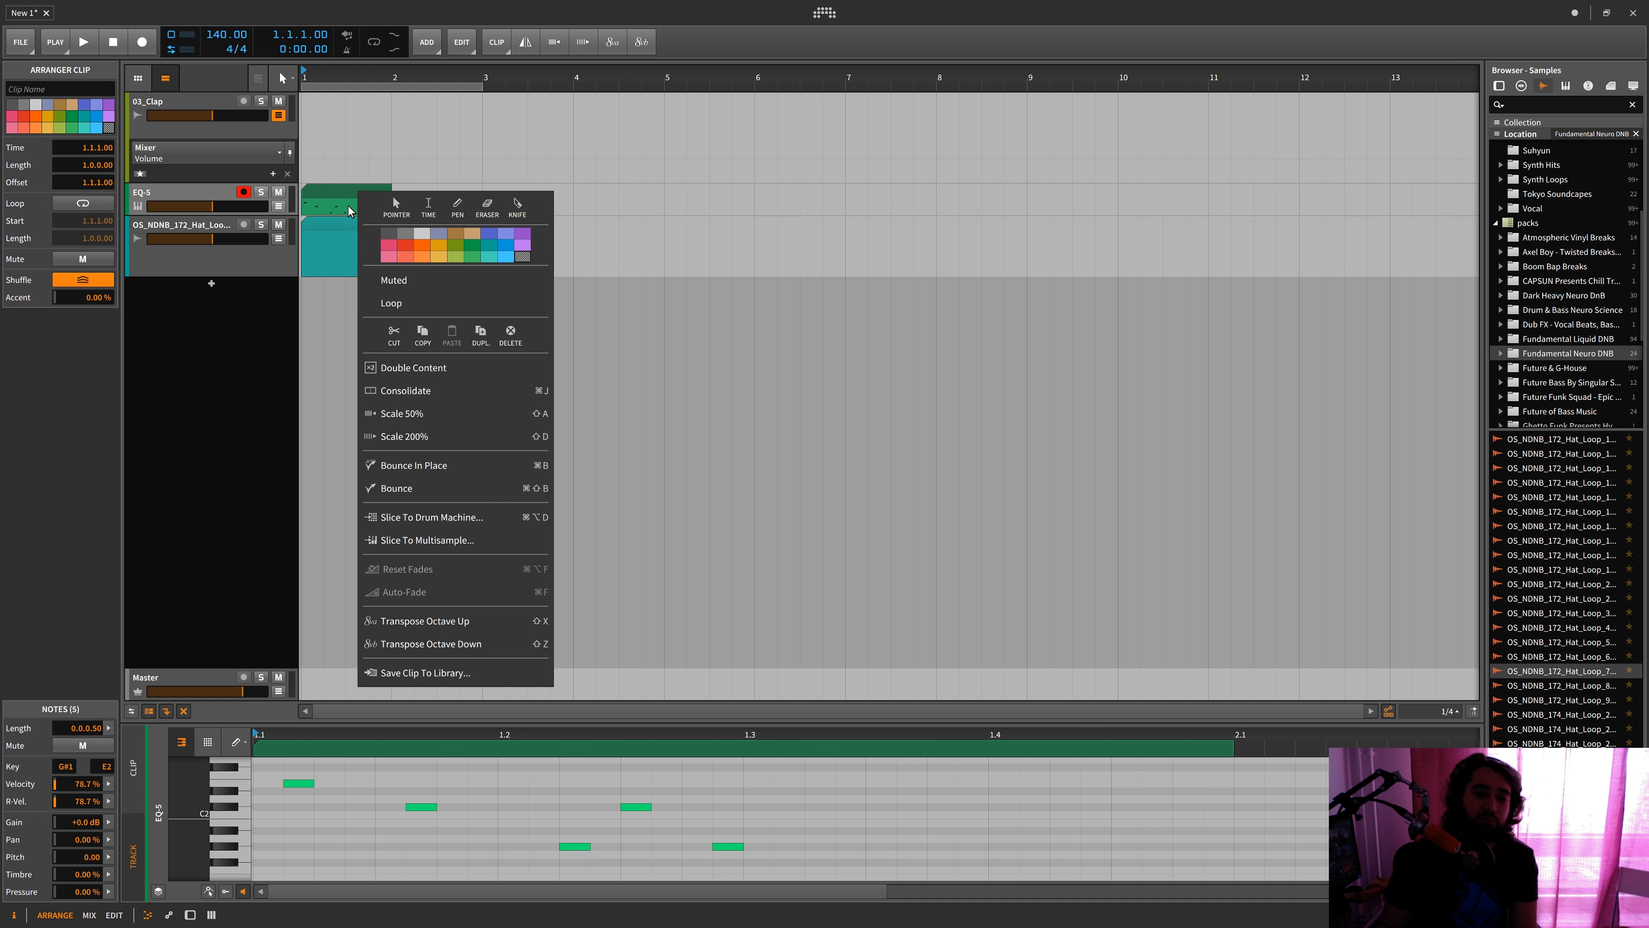
click(319, 183)
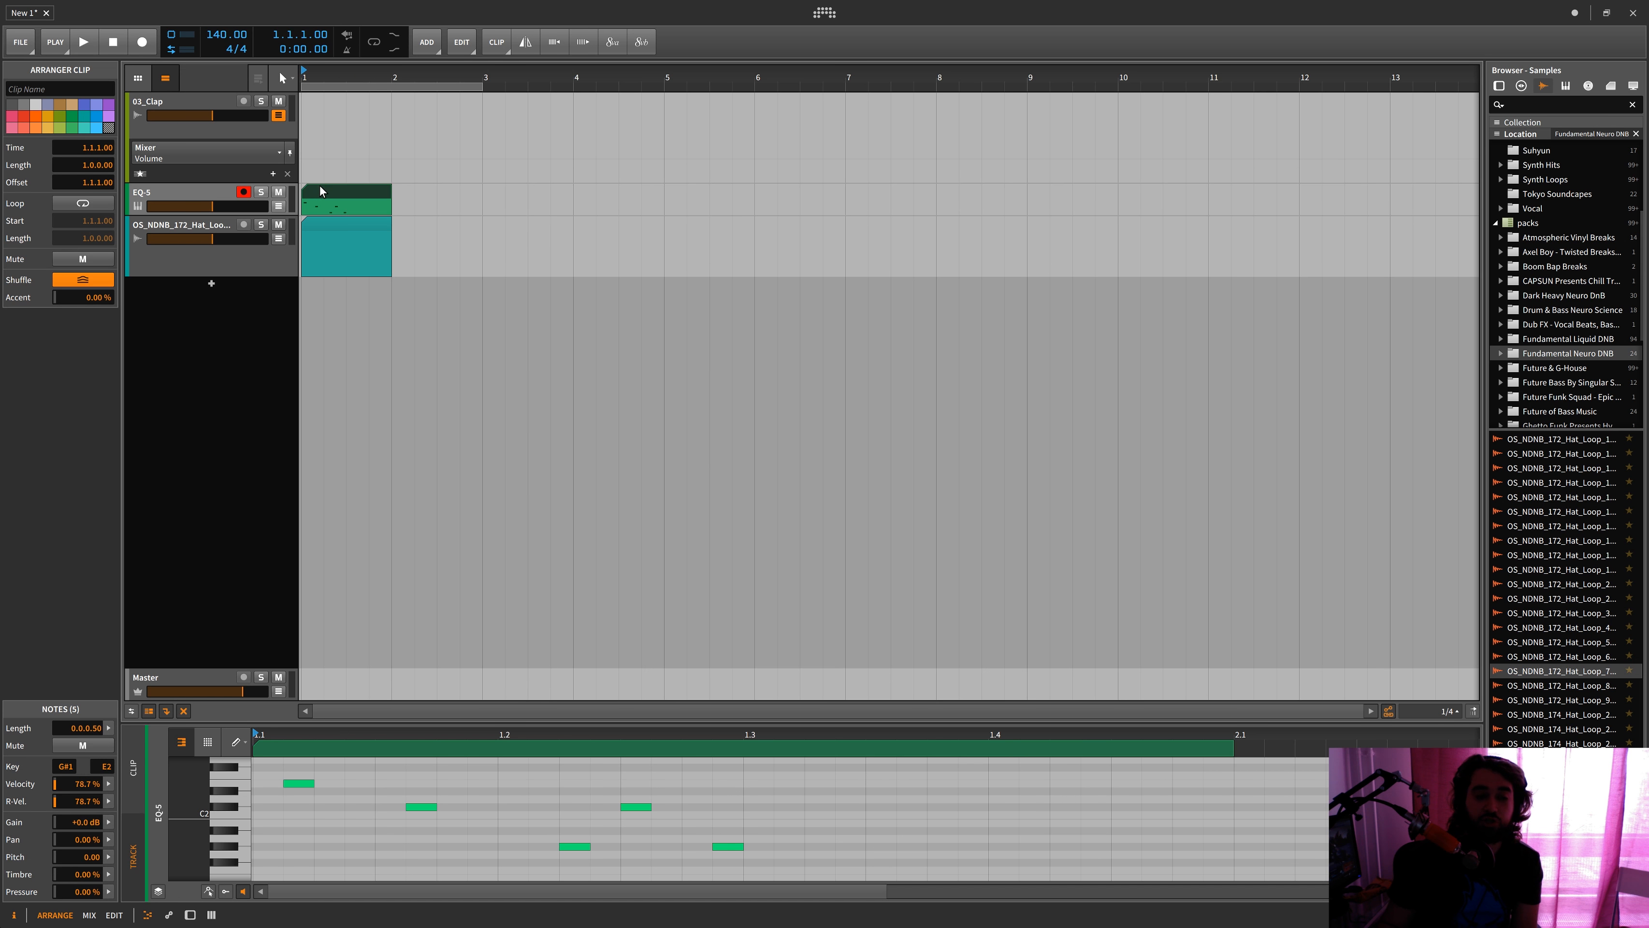
click(277, 206)
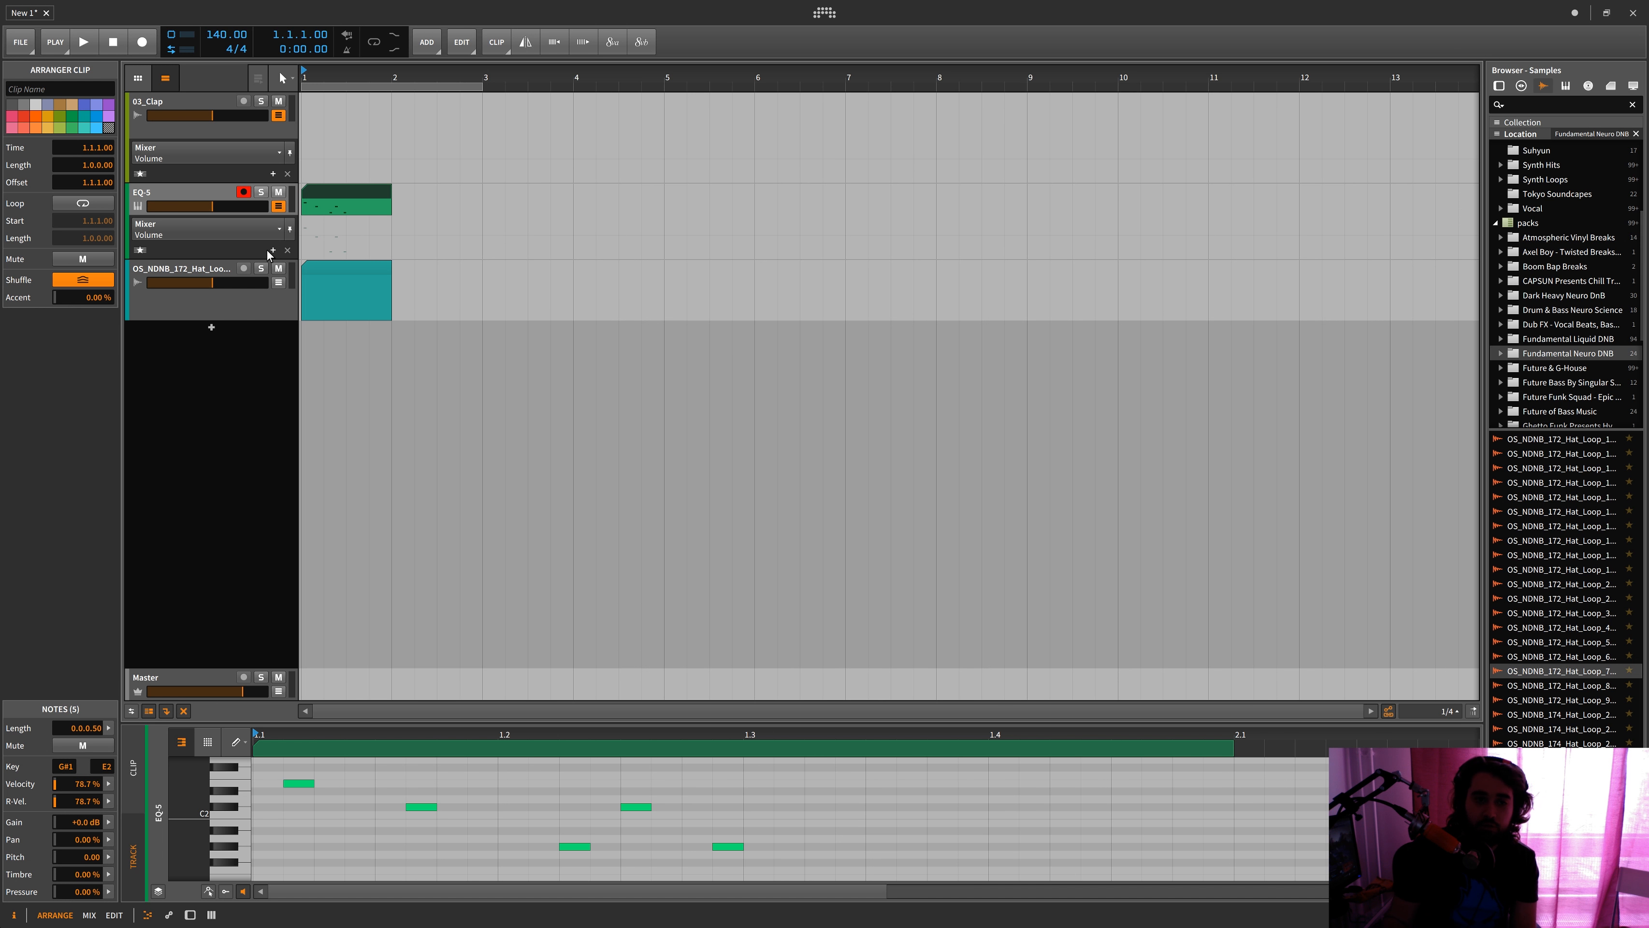
Mute the EQ-5 note clip and unmute it again
key(alt+m)
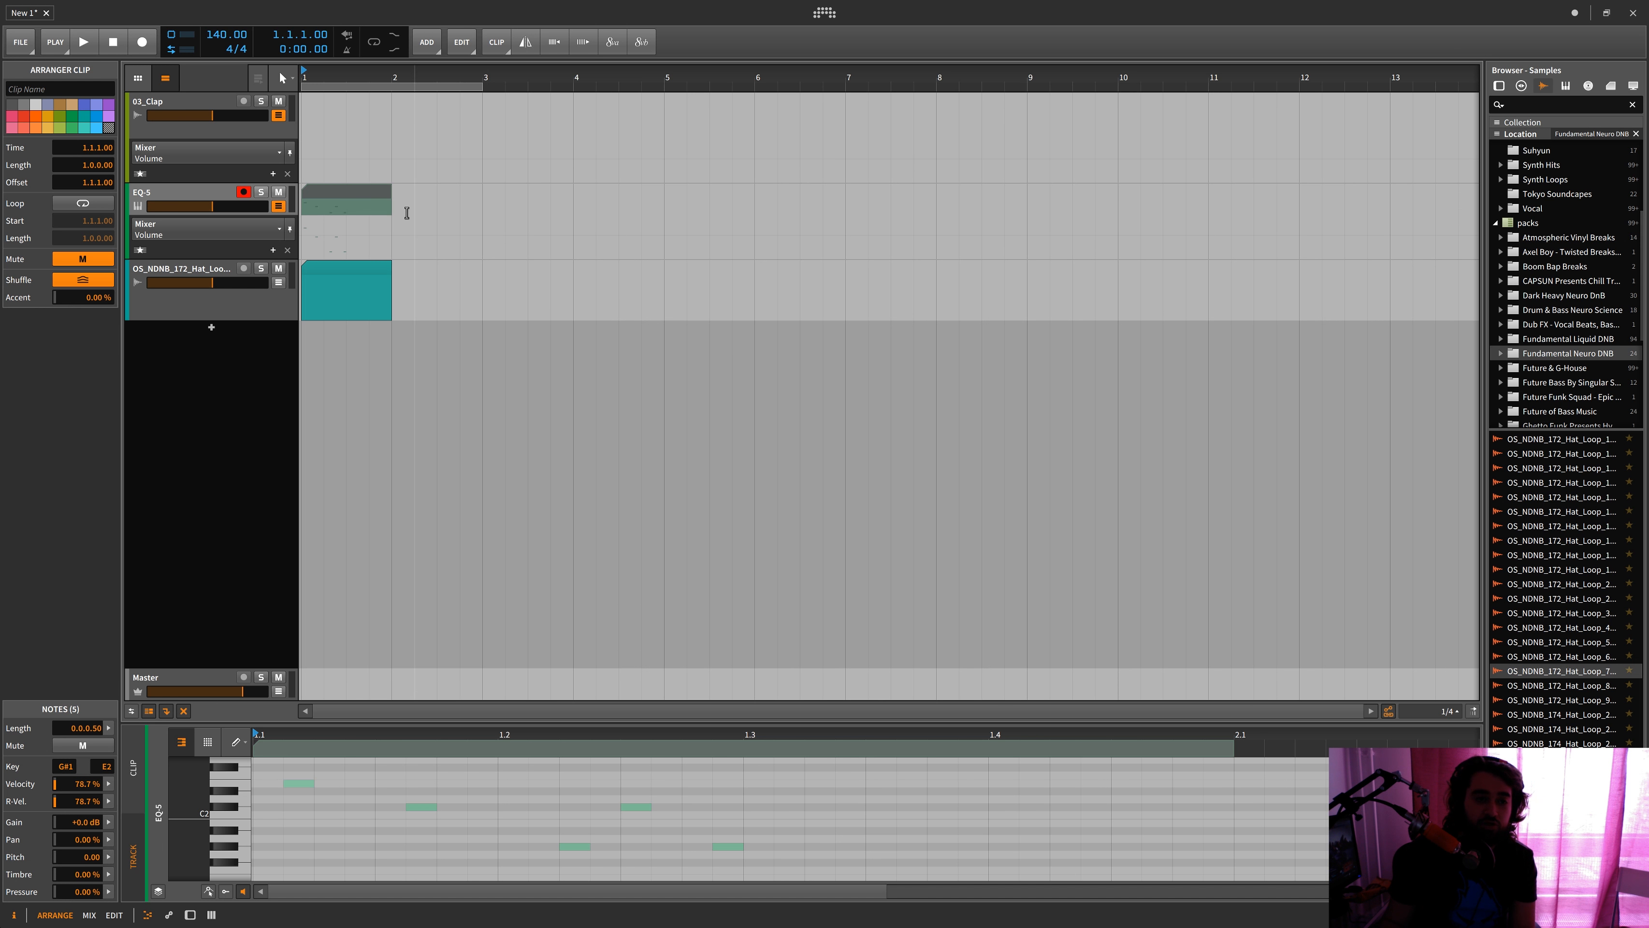
click(408, 213)
click(344, 194)
key(alt+m)
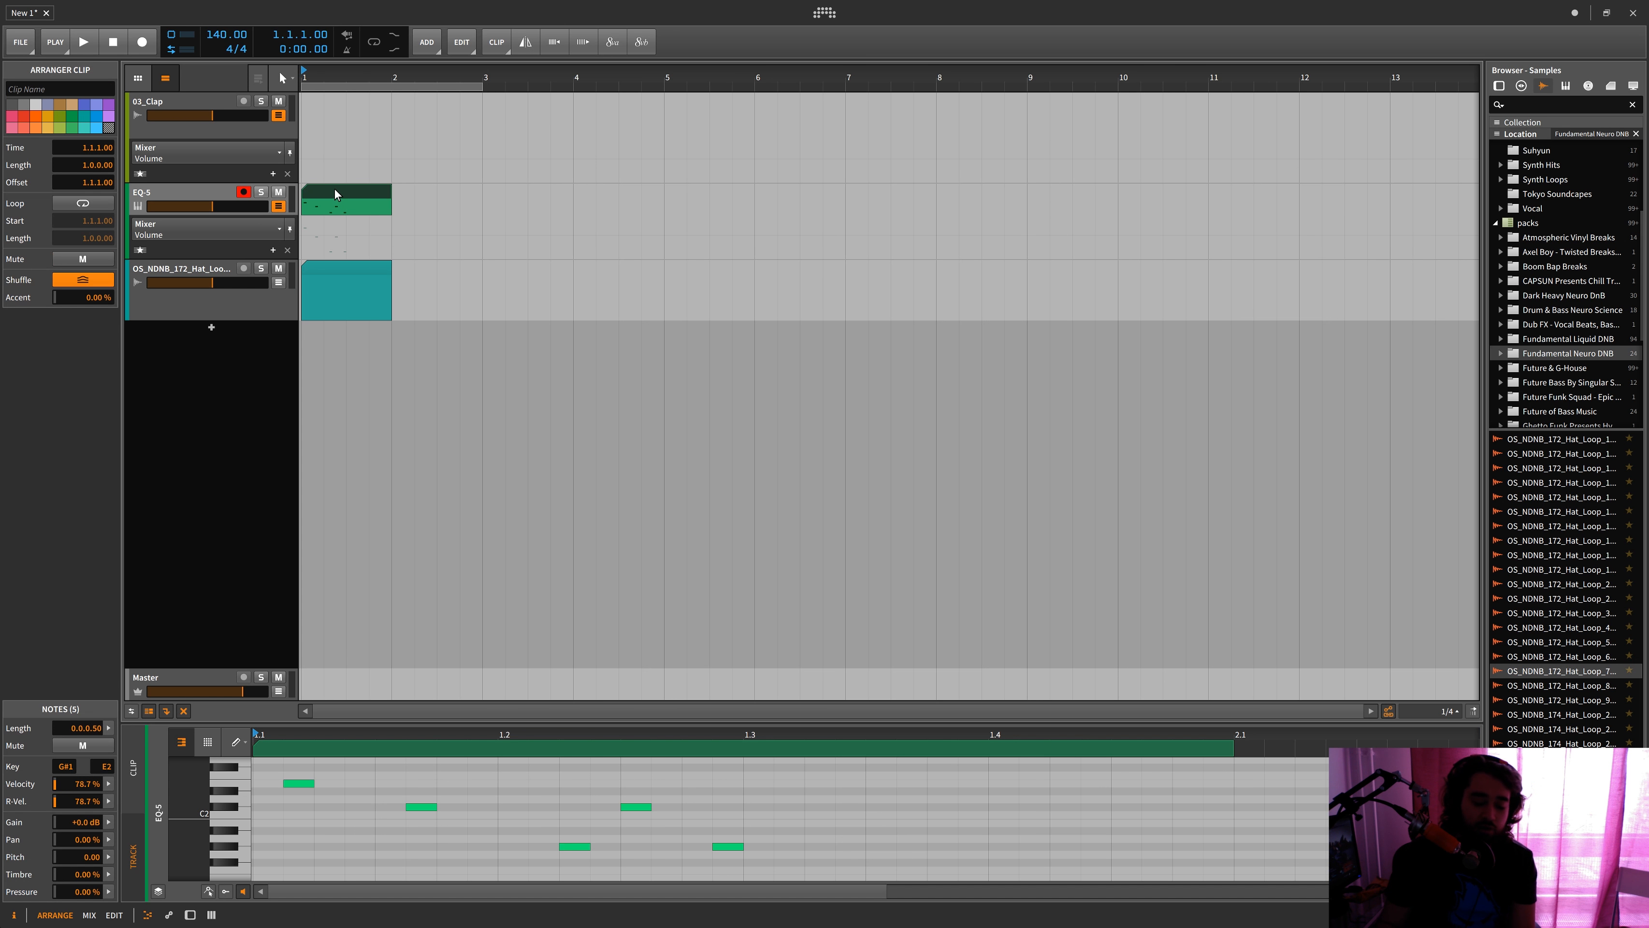
Bounce the EQ-5 note clip to a new audio track and reactivate the EQ-5 track
key(ctrl+b)
key(Return)
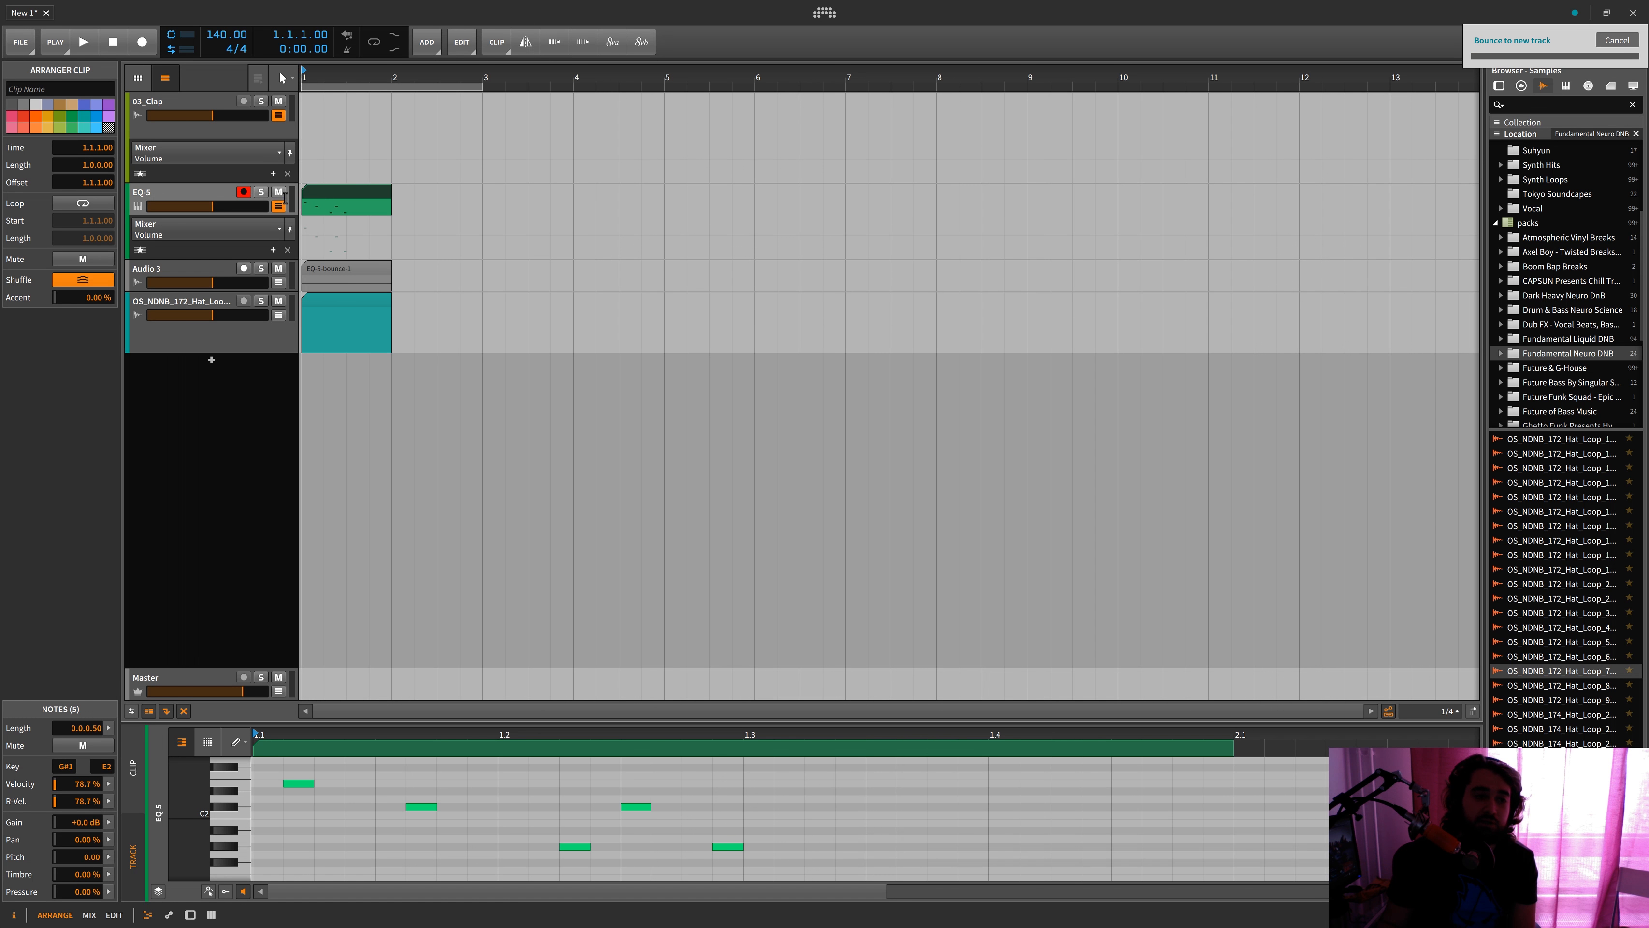
click(367, 278)
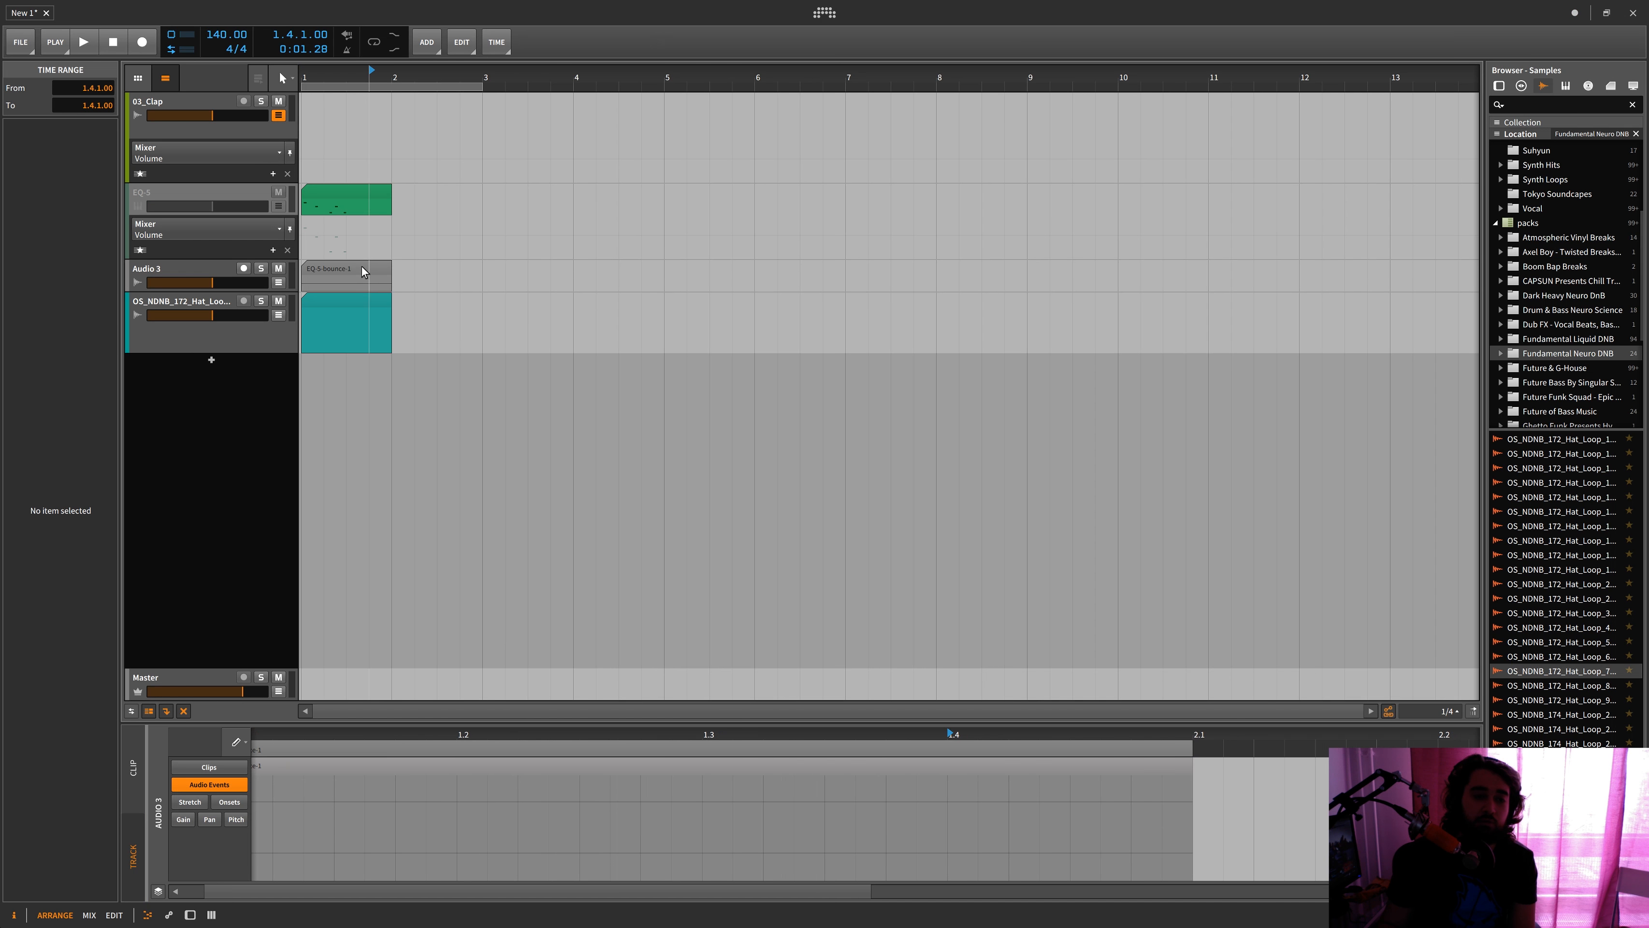
key(alt+a)
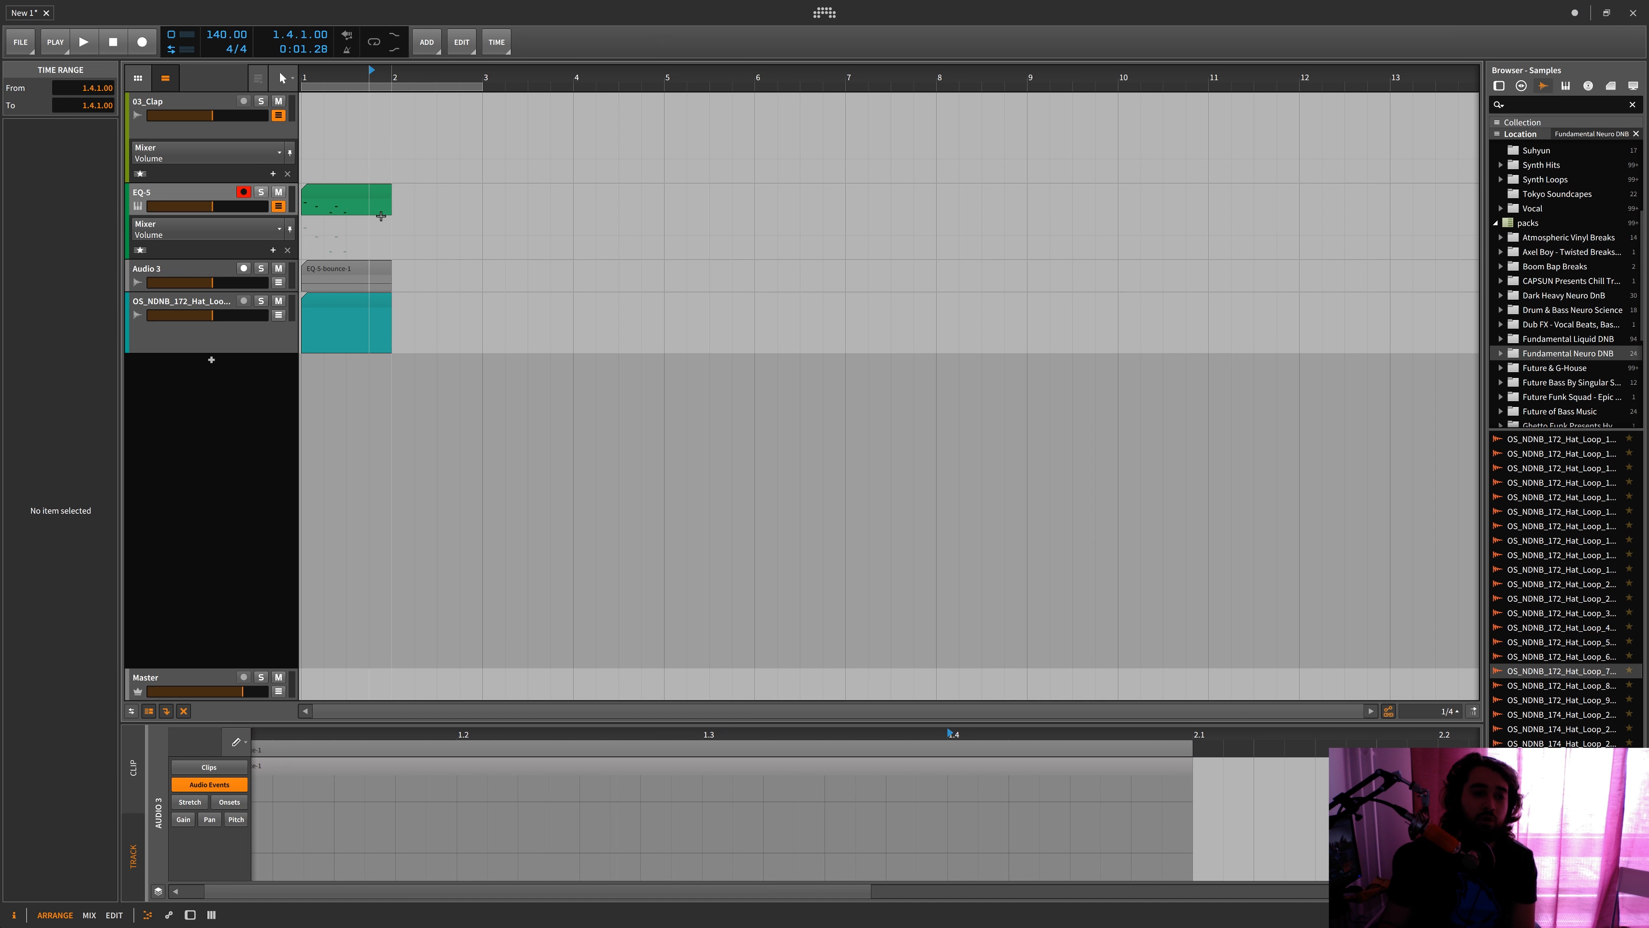
Bounce the EQ-5 note clip in place on its own track
click(351, 193)
right_click(351, 193)
click(447, 463)
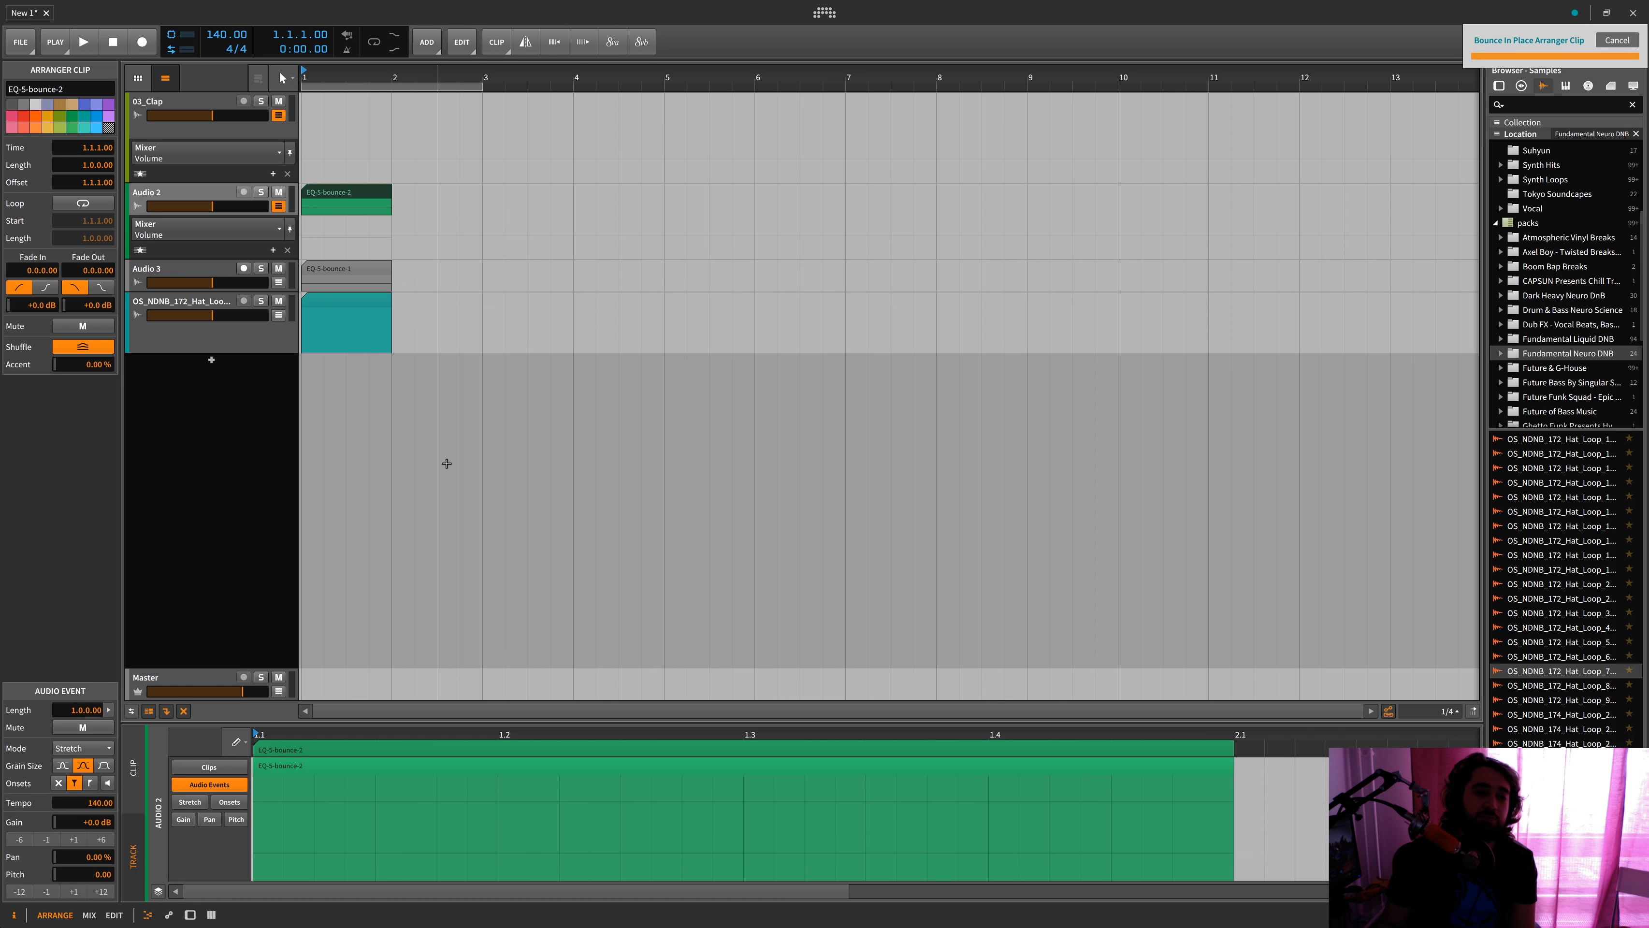
Undo the in-place bounce and look over the bounce commands available for the EQ-5 note clip
click(345, 307)
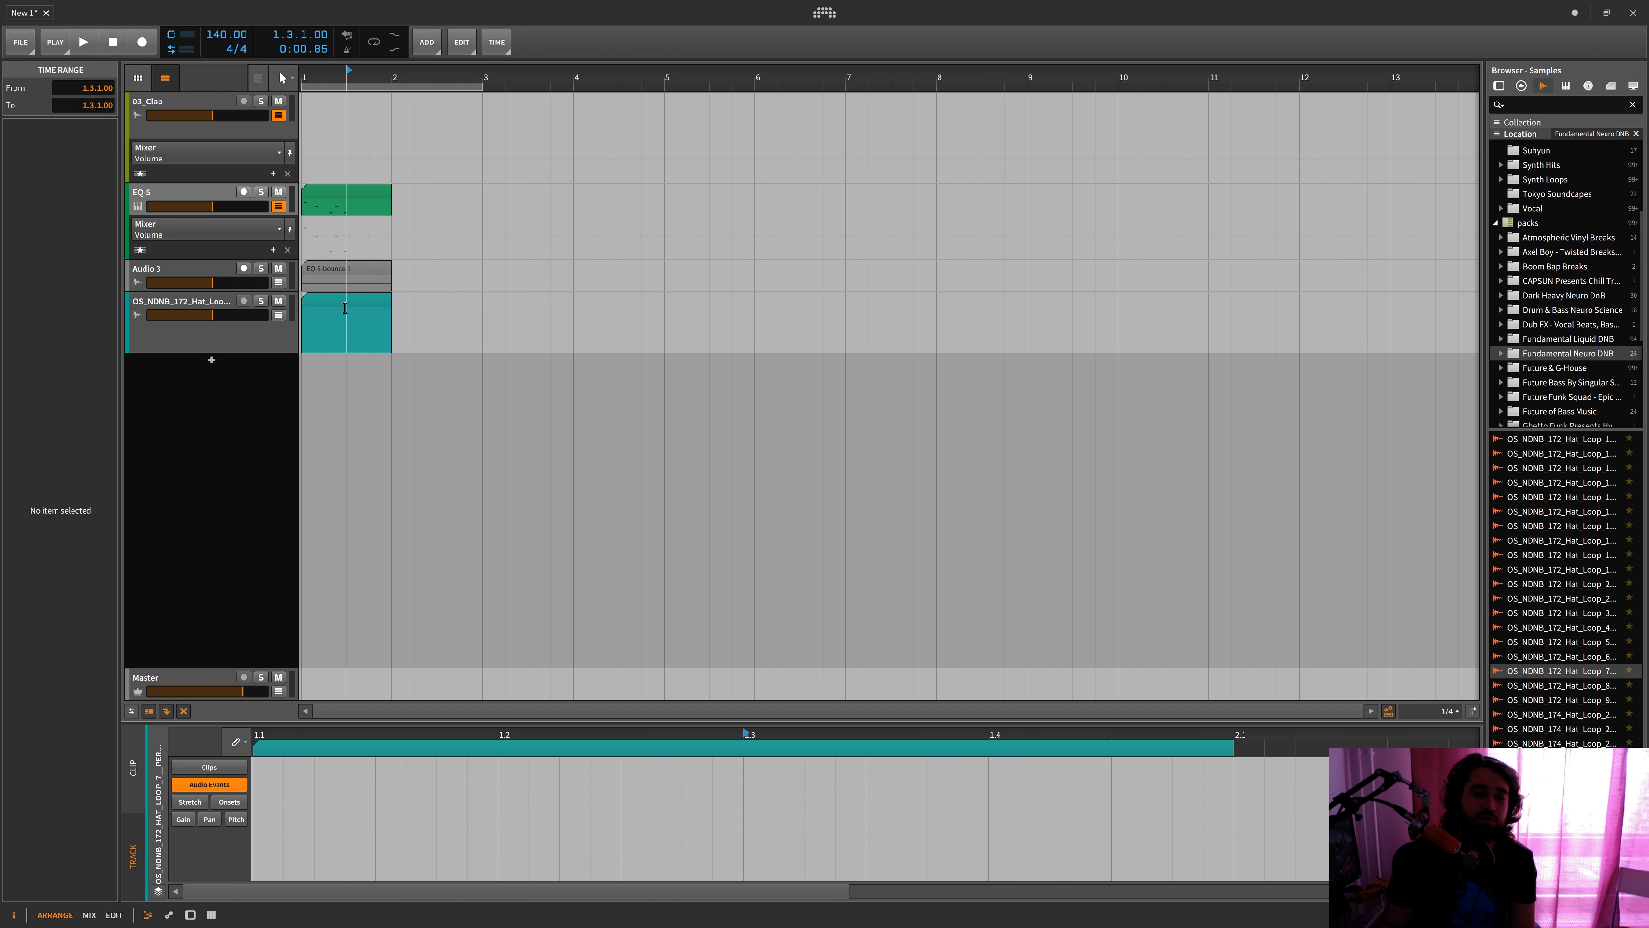
click(345, 308)
right_click(355, 186)
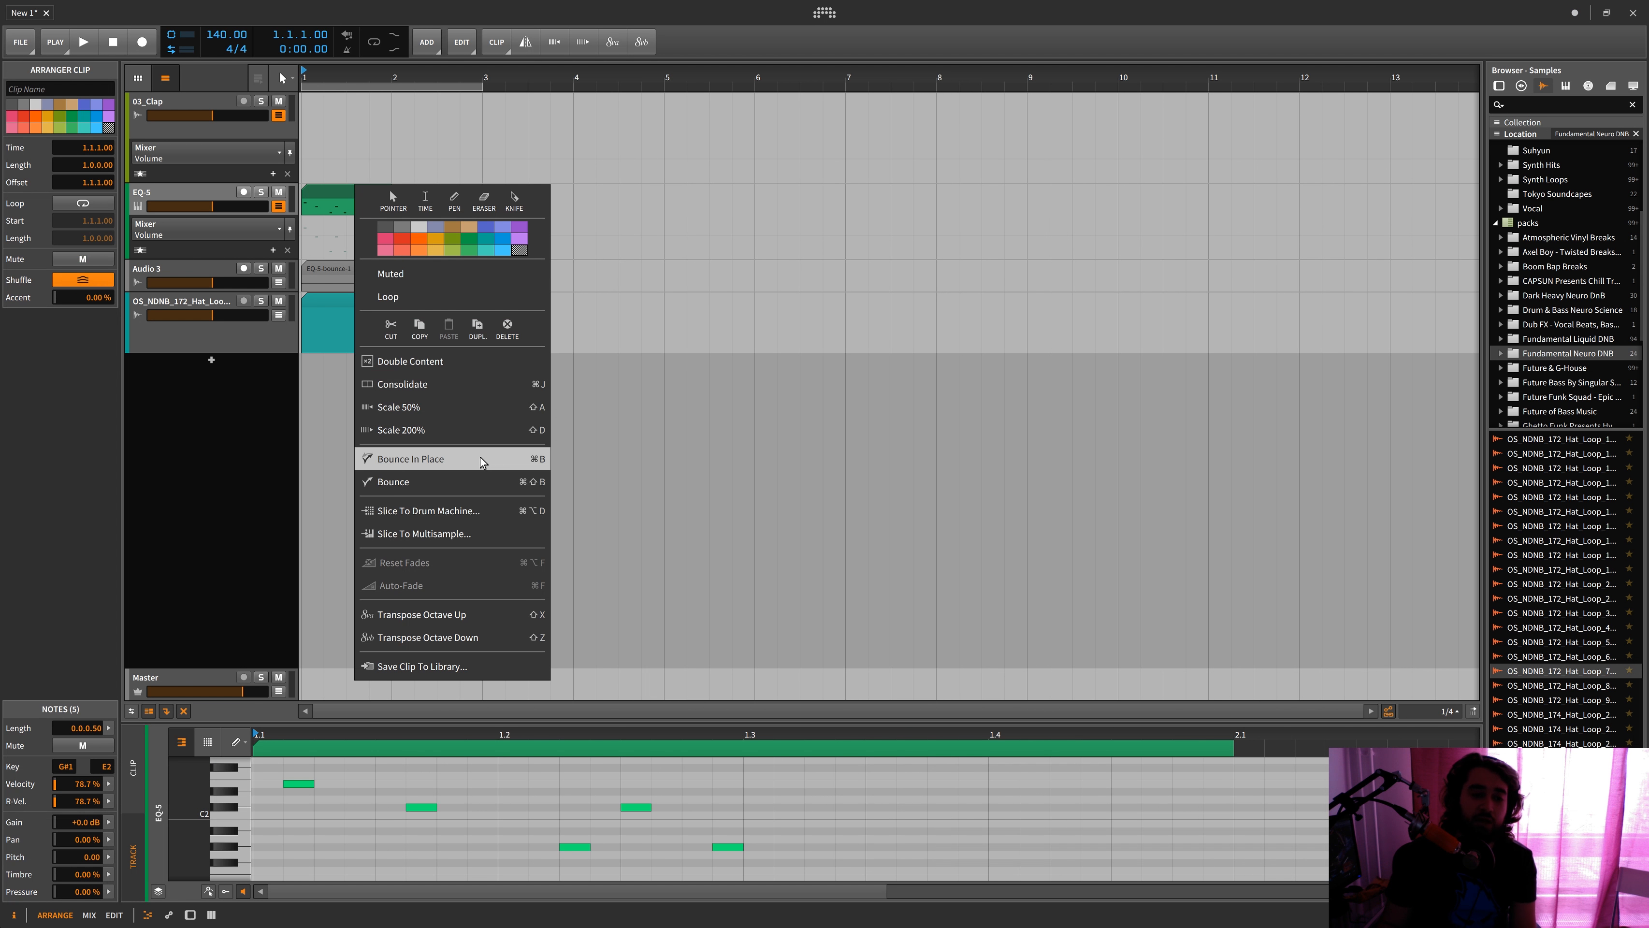
key(Escape)
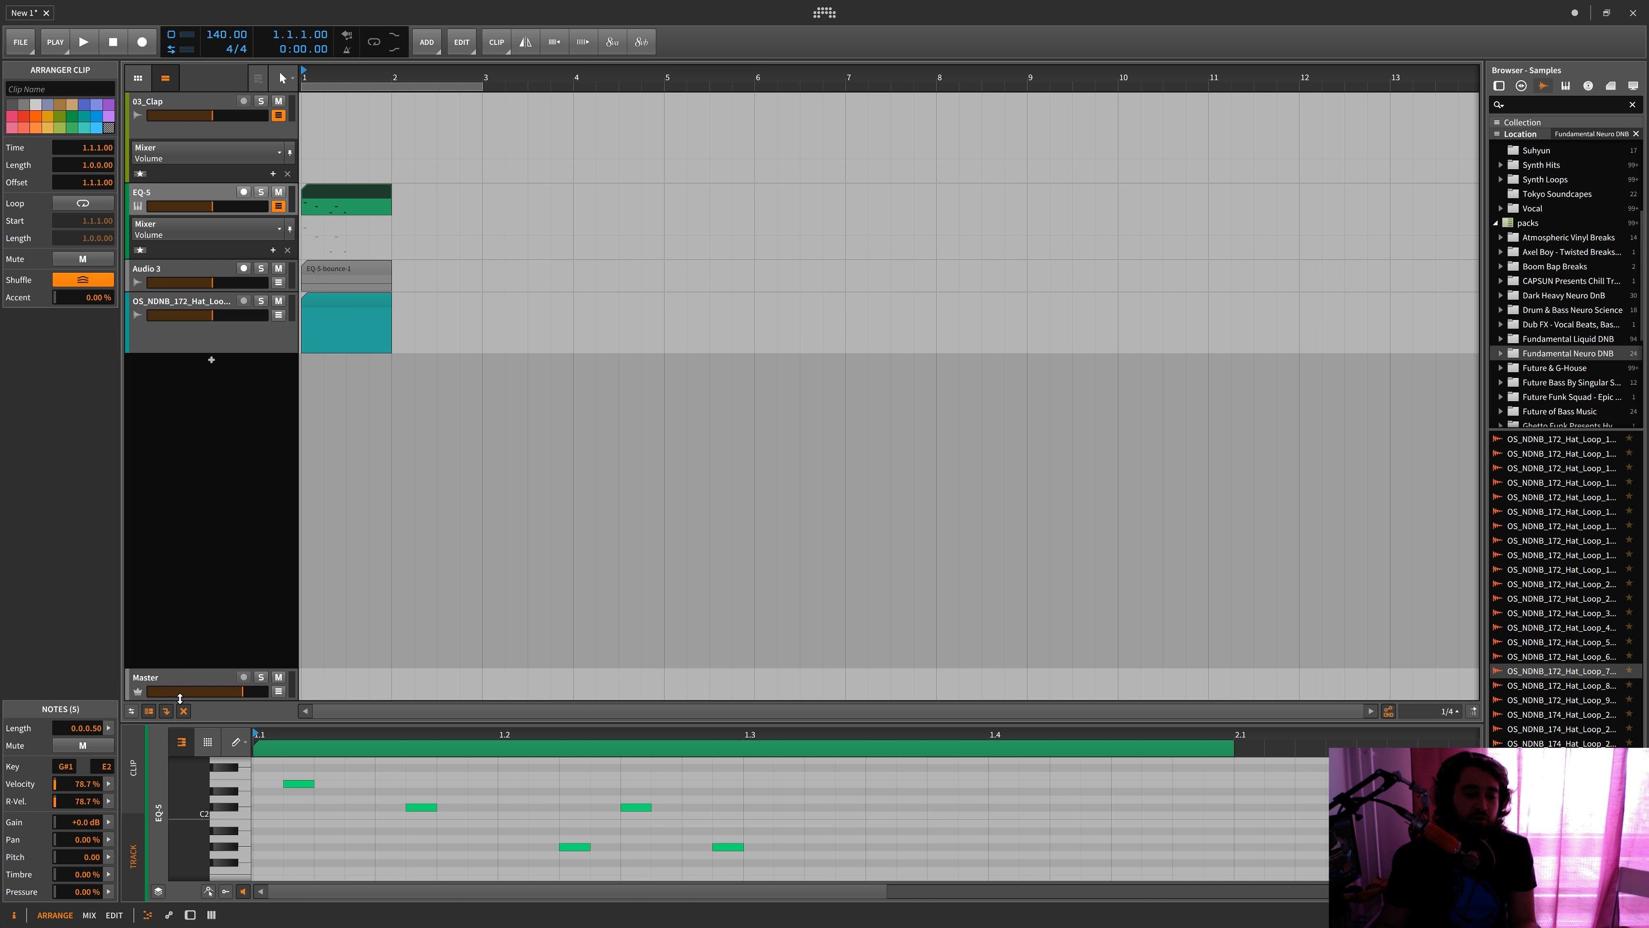
Select the EQ-5 track and show its device chain below the arranger
drag(180, 698, 189, 160)
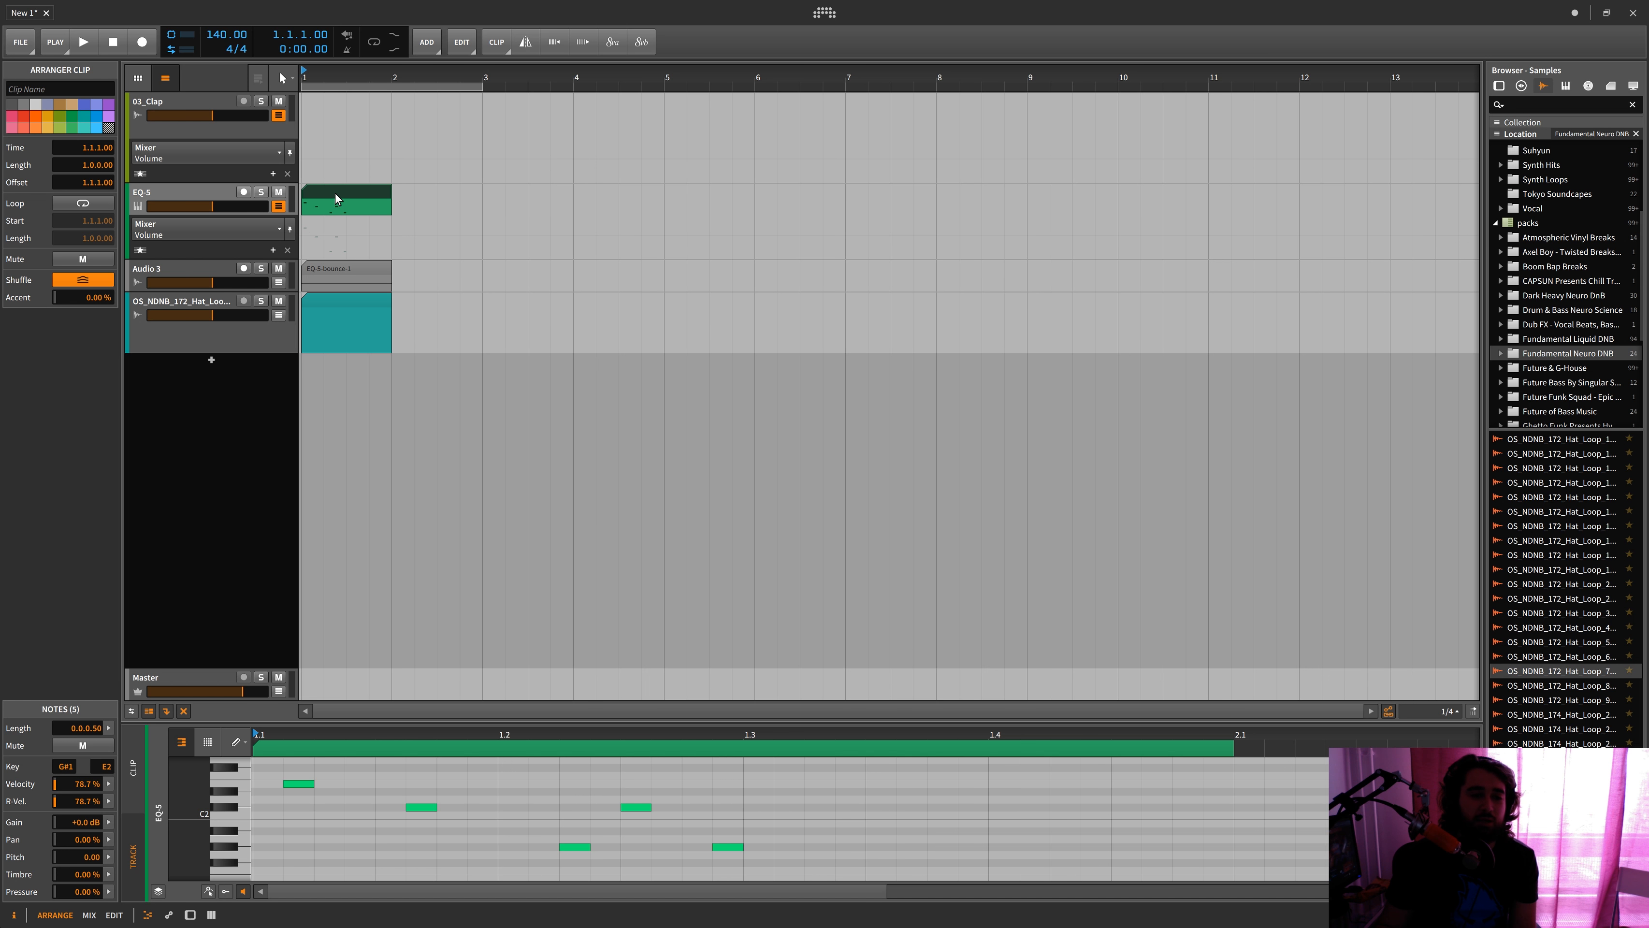
click(217, 192)
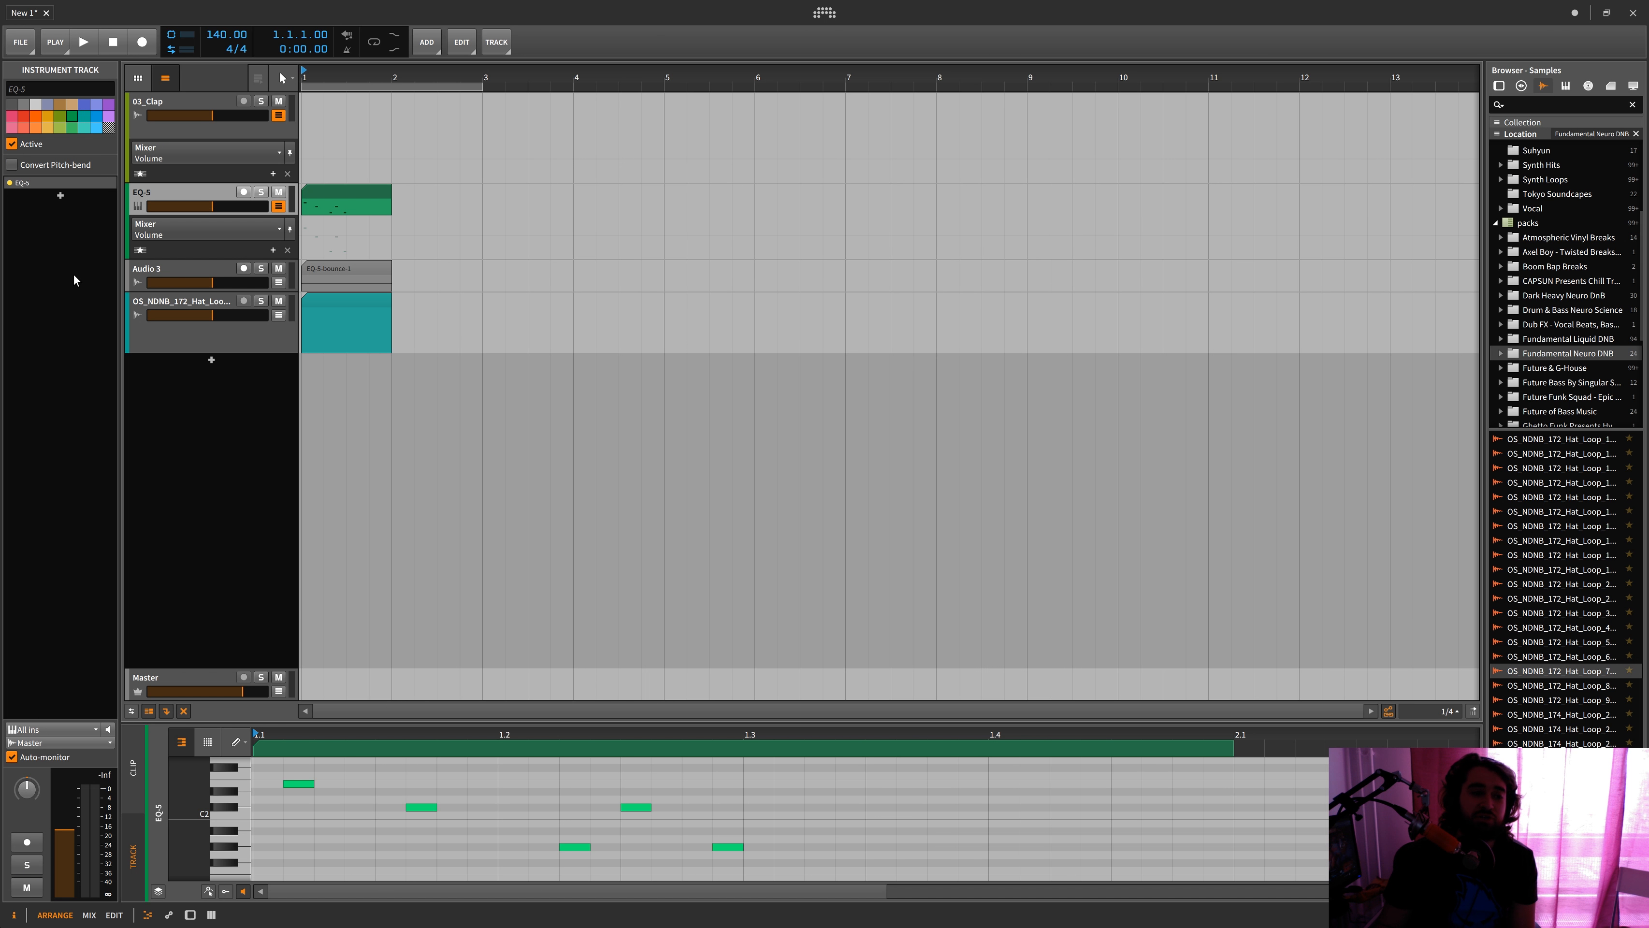
key(d)
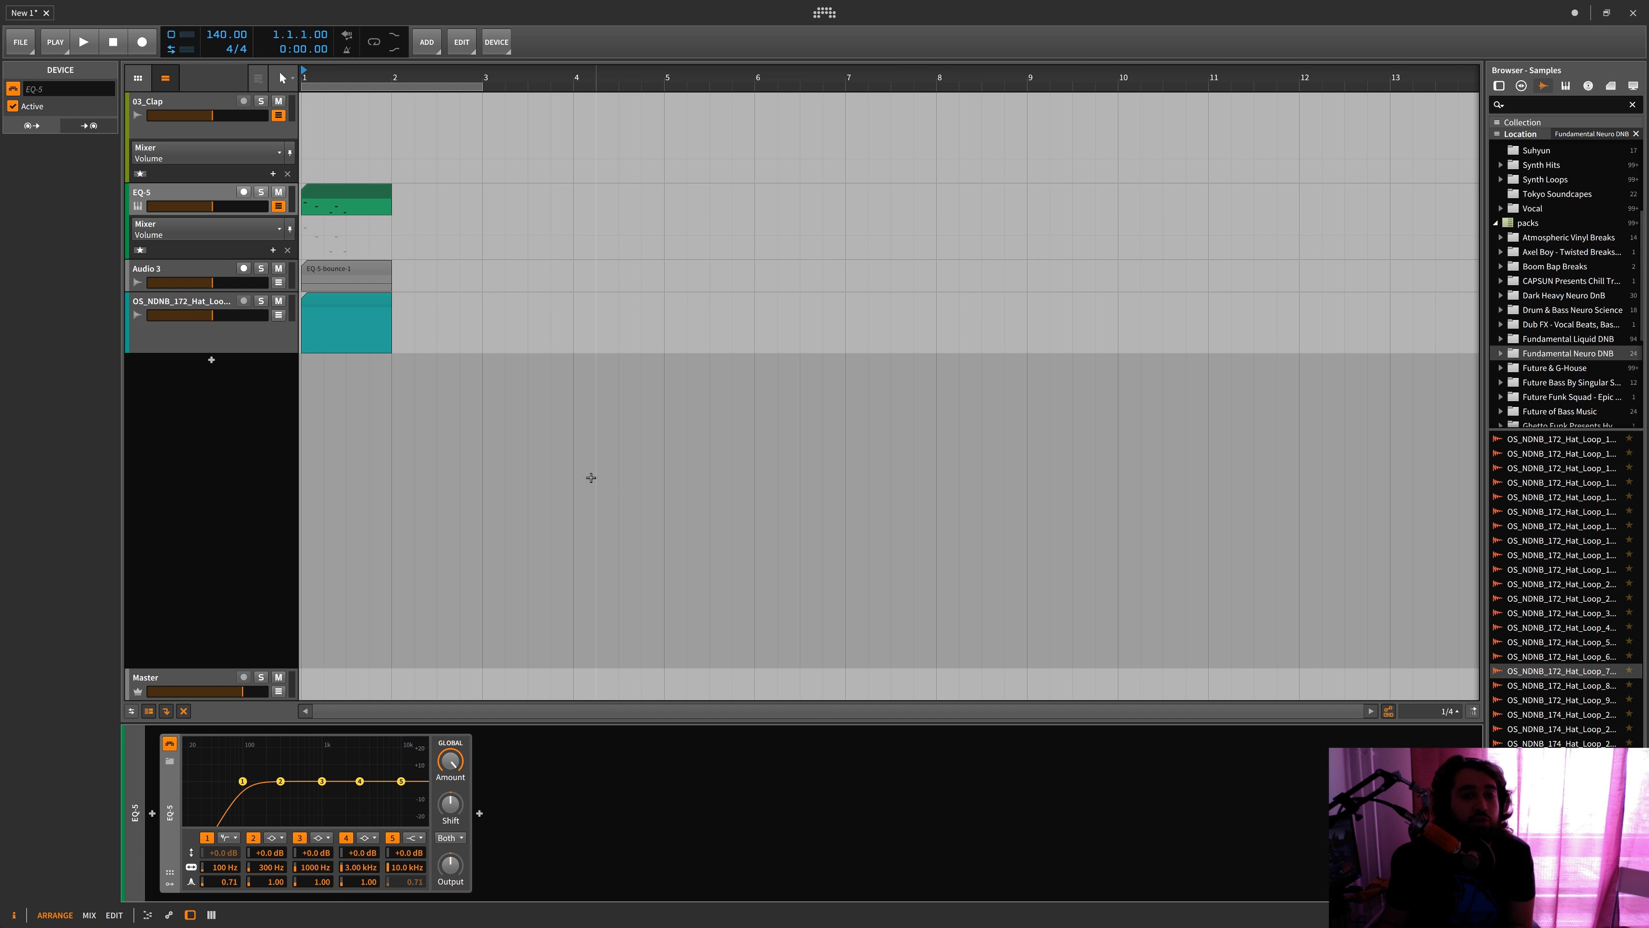
Look over the commands available for the EQ-5 note clip, including Save Clip To Library
click(384, 194)
right_click(385, 194)
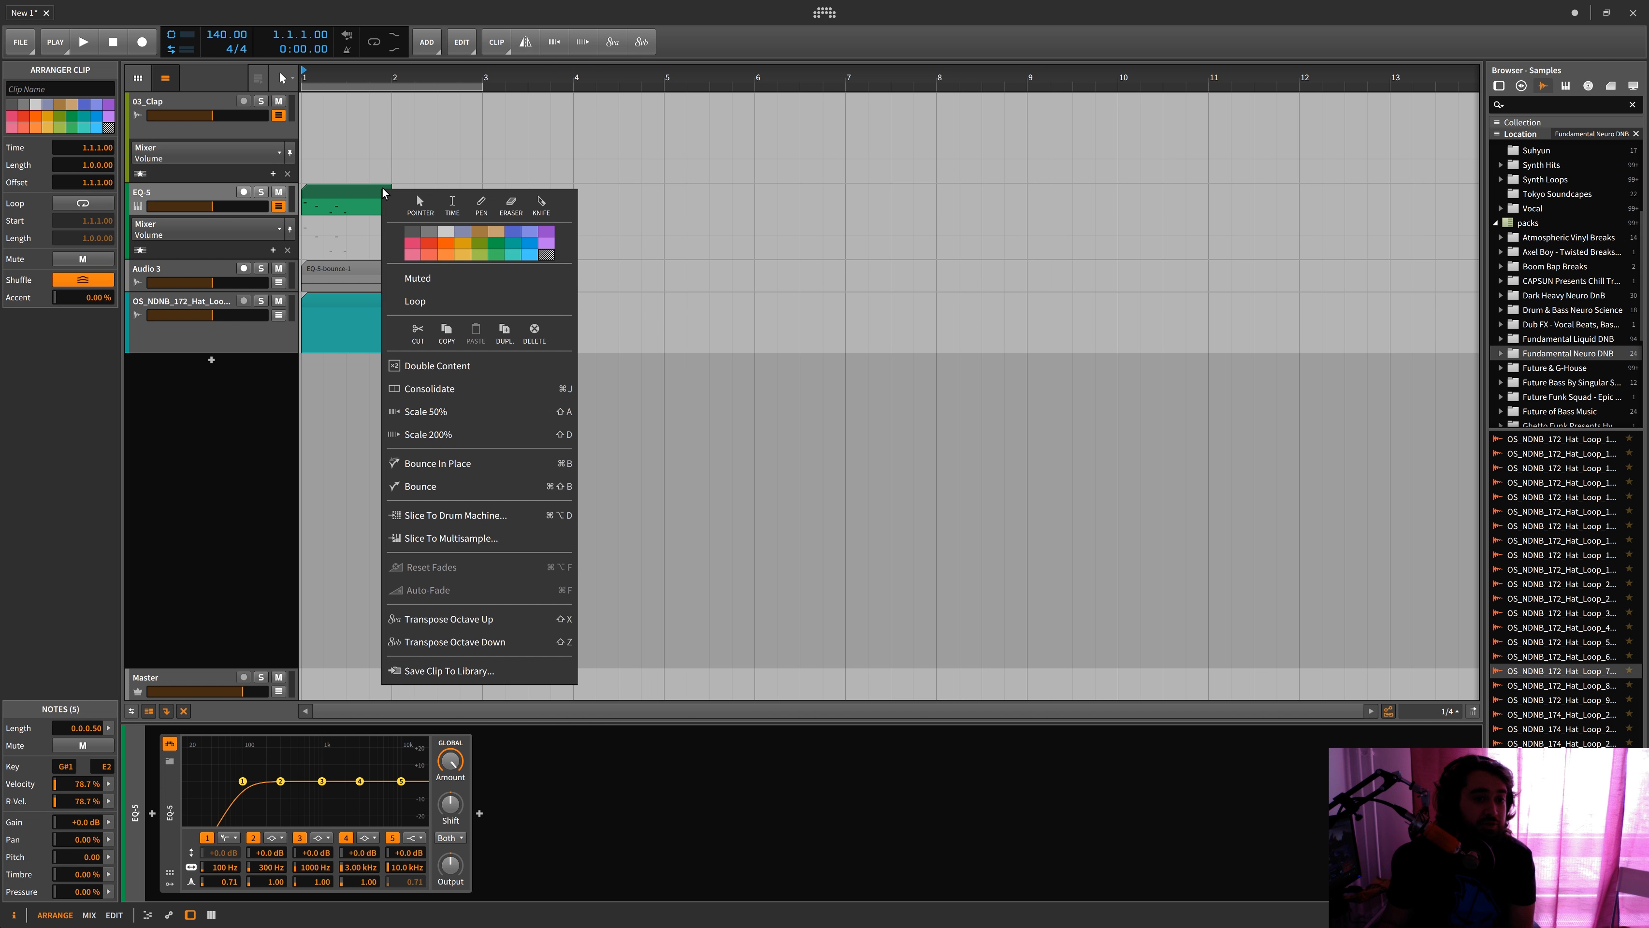
click(559, 330)
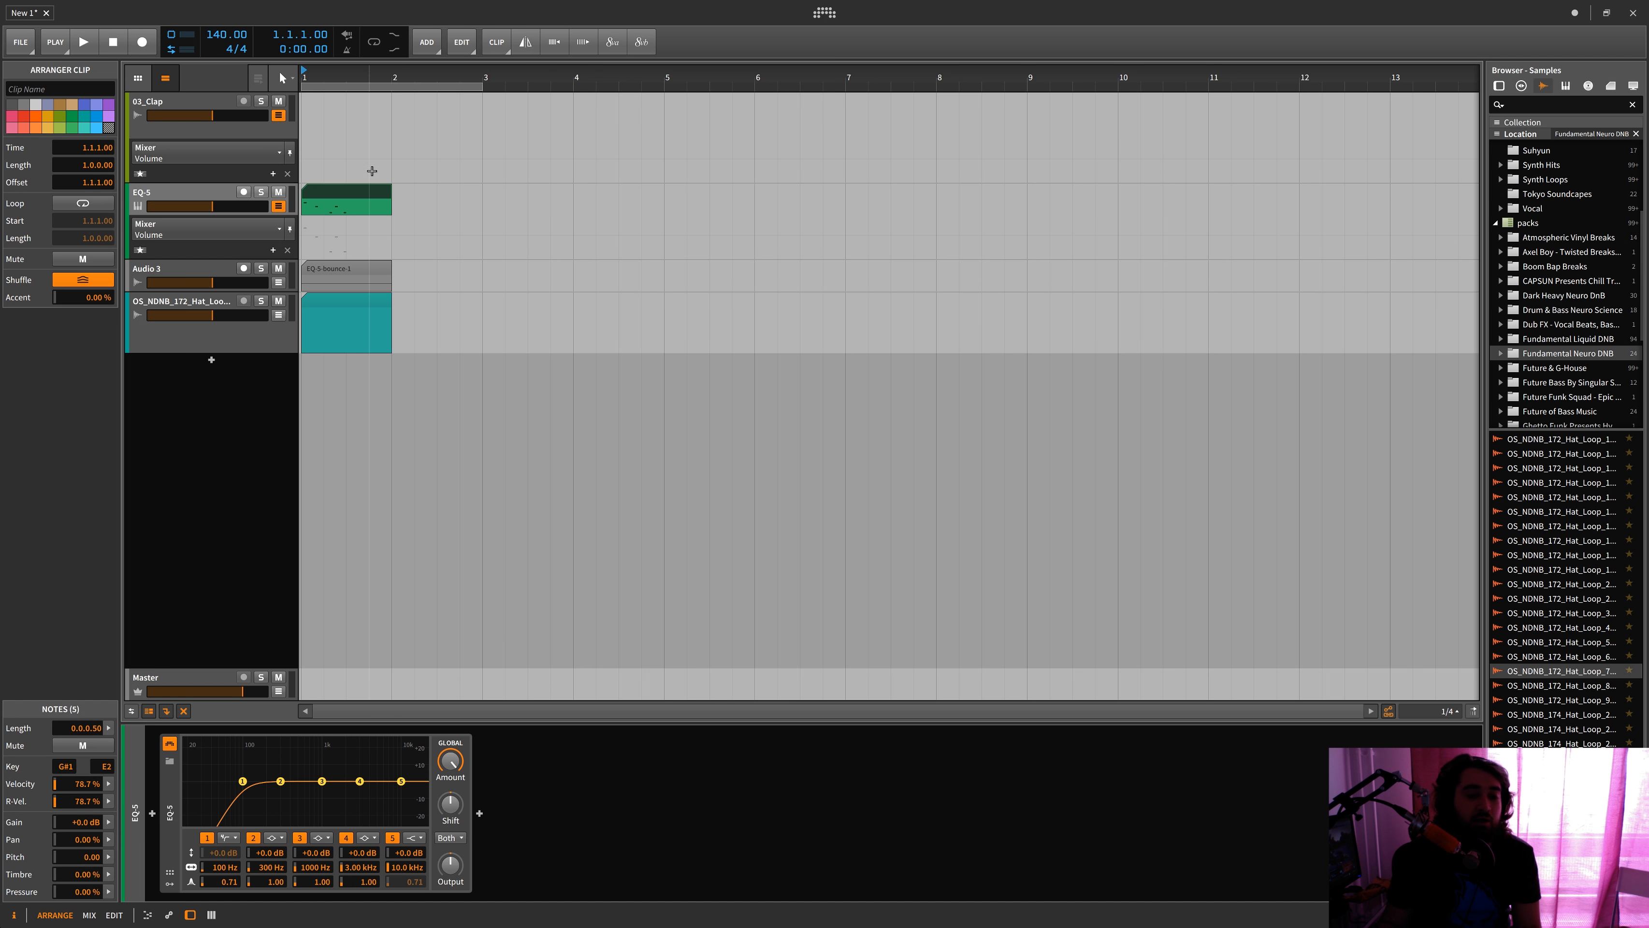
Switch the browser to clips and show the Clips folder of My Library
click(202, 197)
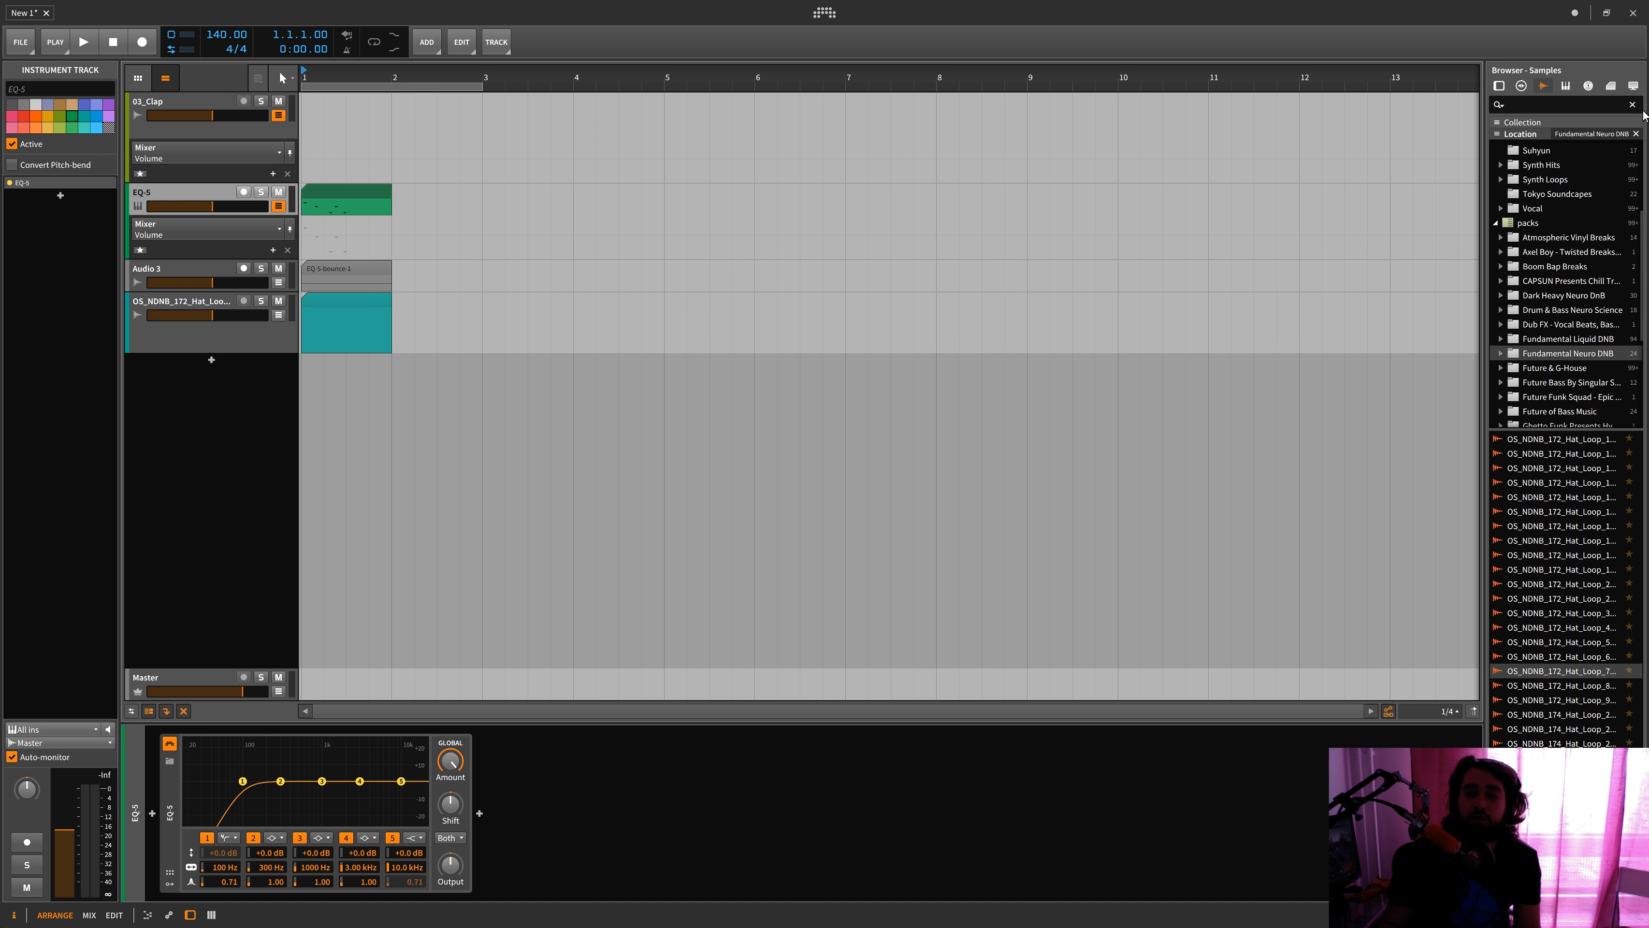
click(1610, 85)
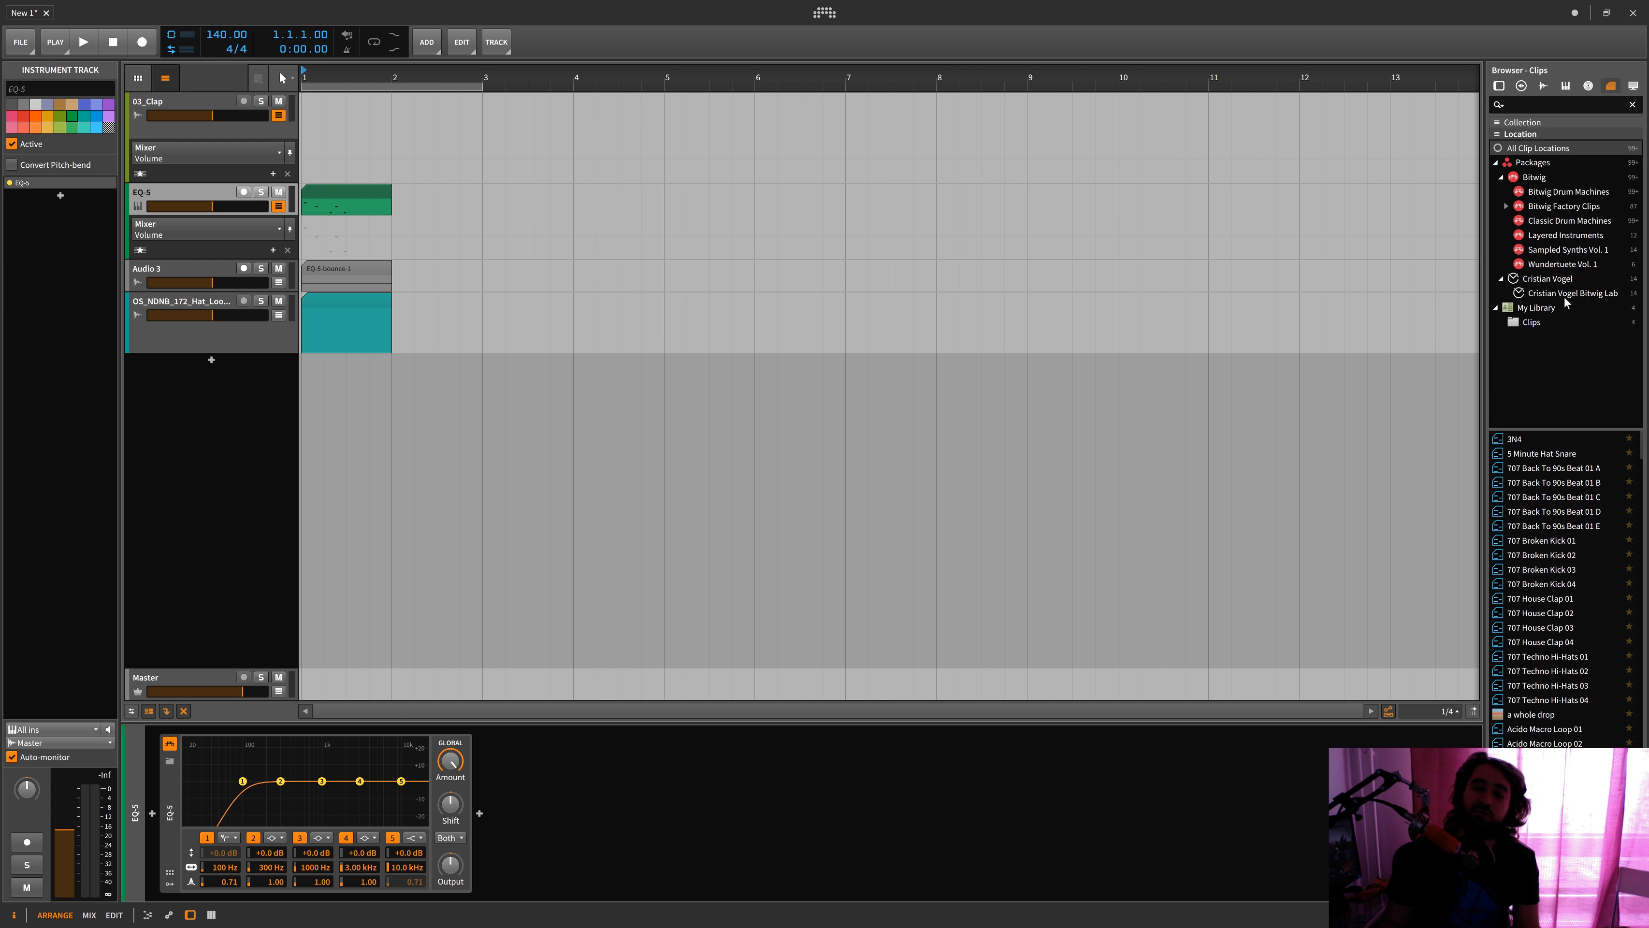
click(1537, 320)
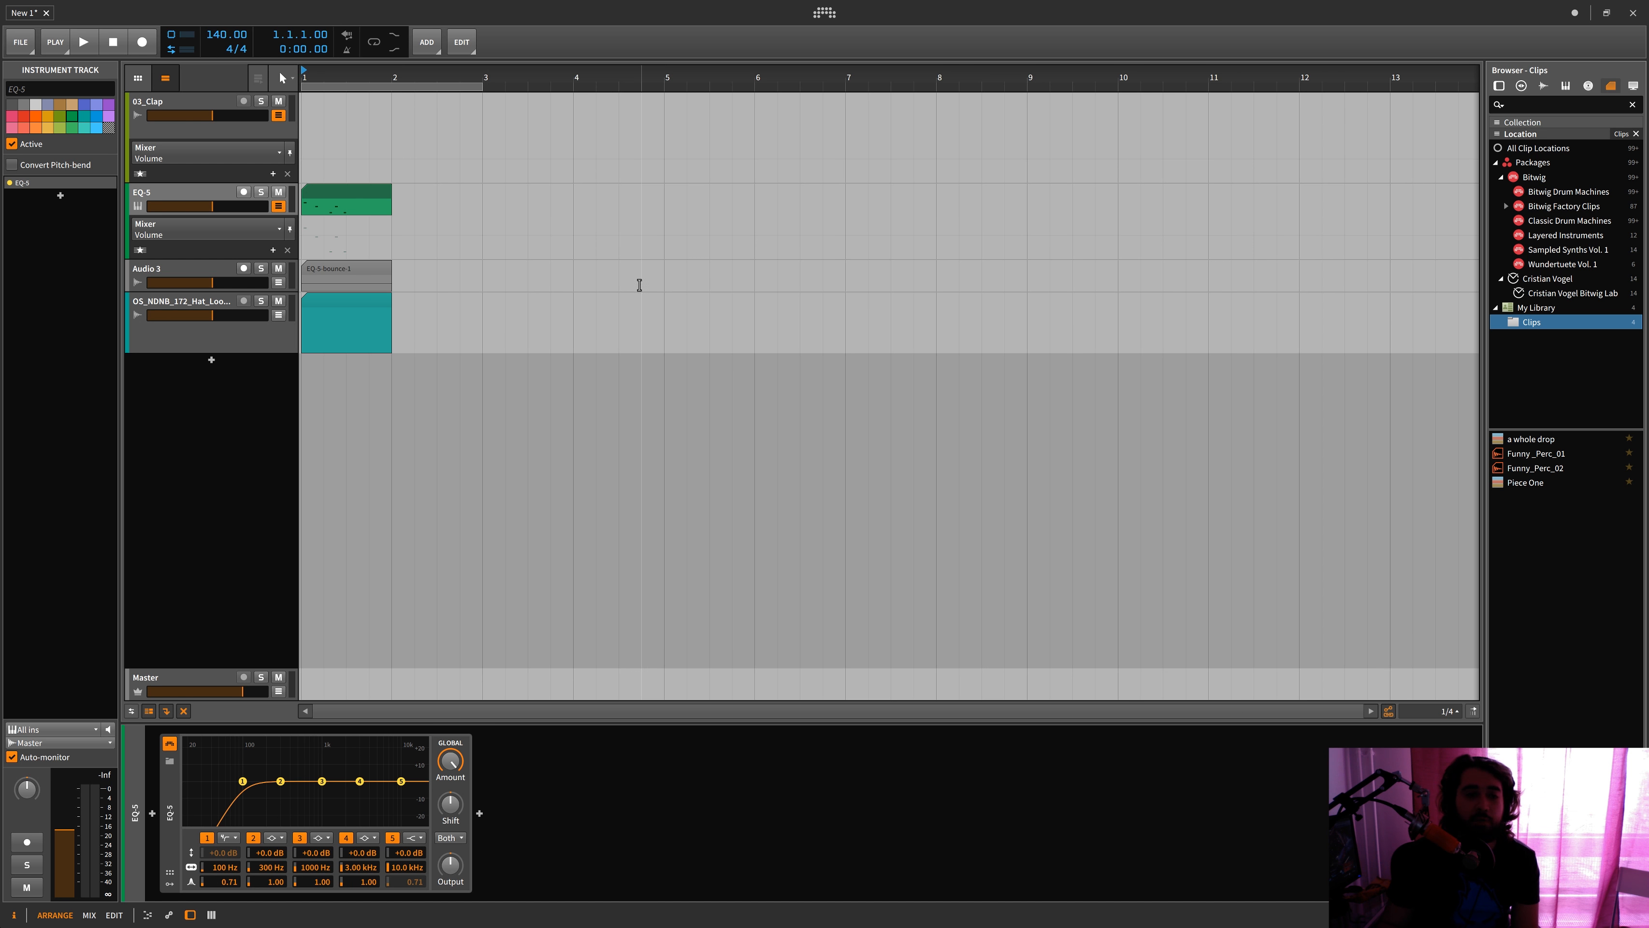
Try to add the EQ-5 note clip to the library's Clips folder
click(351, 187)
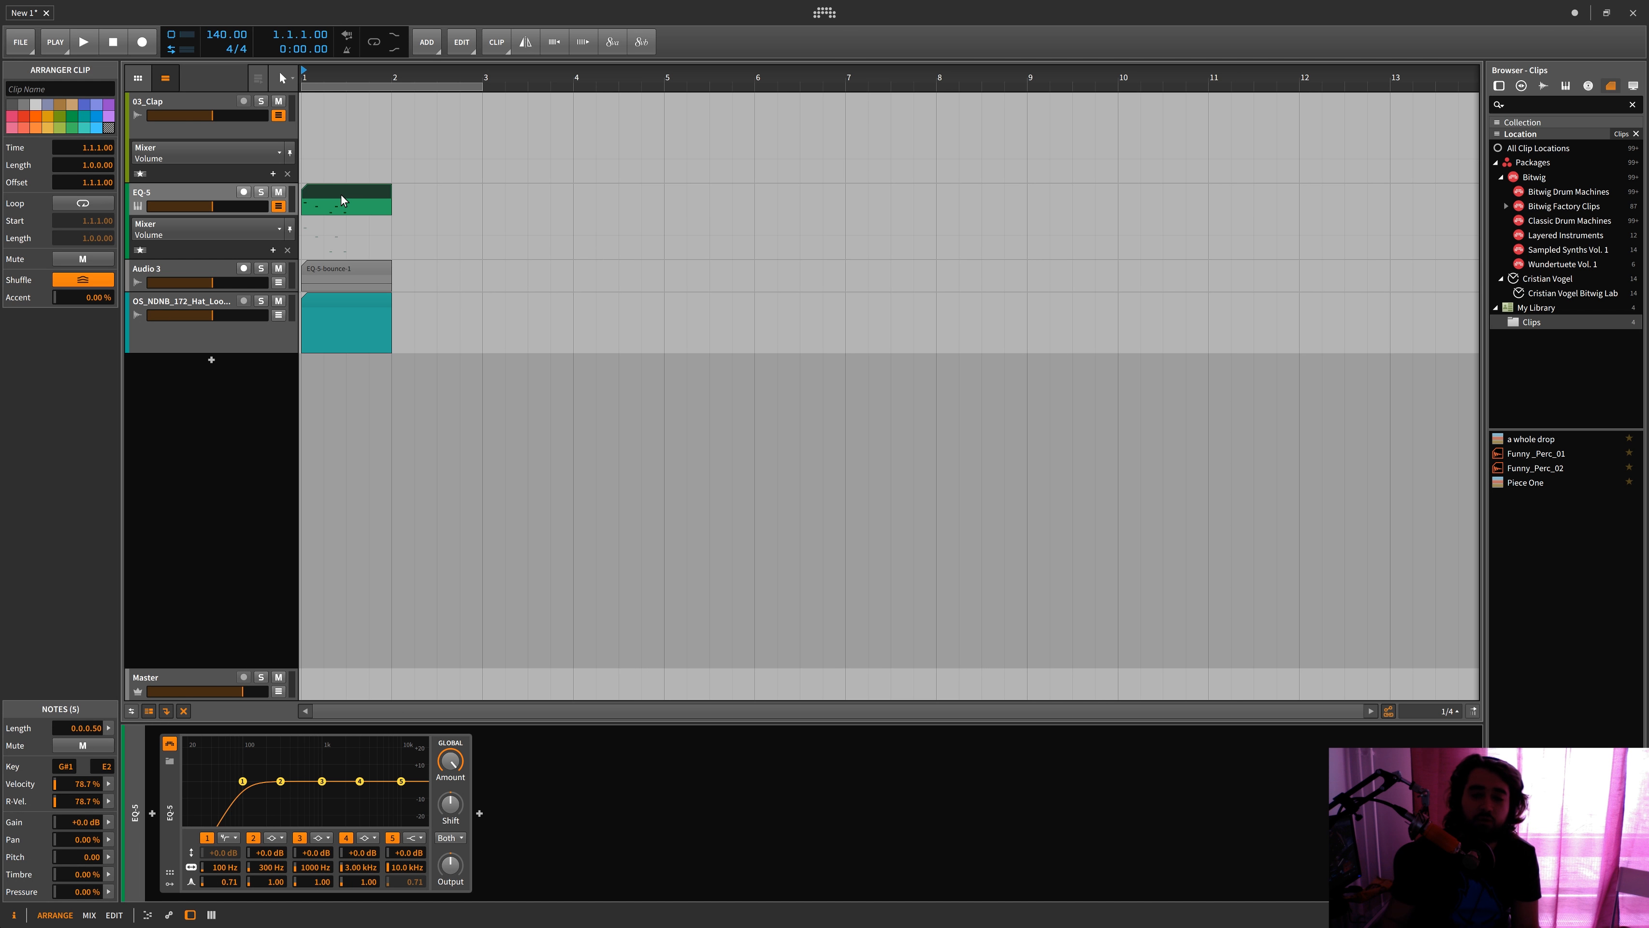
drag(341, 194, 1547, 598)
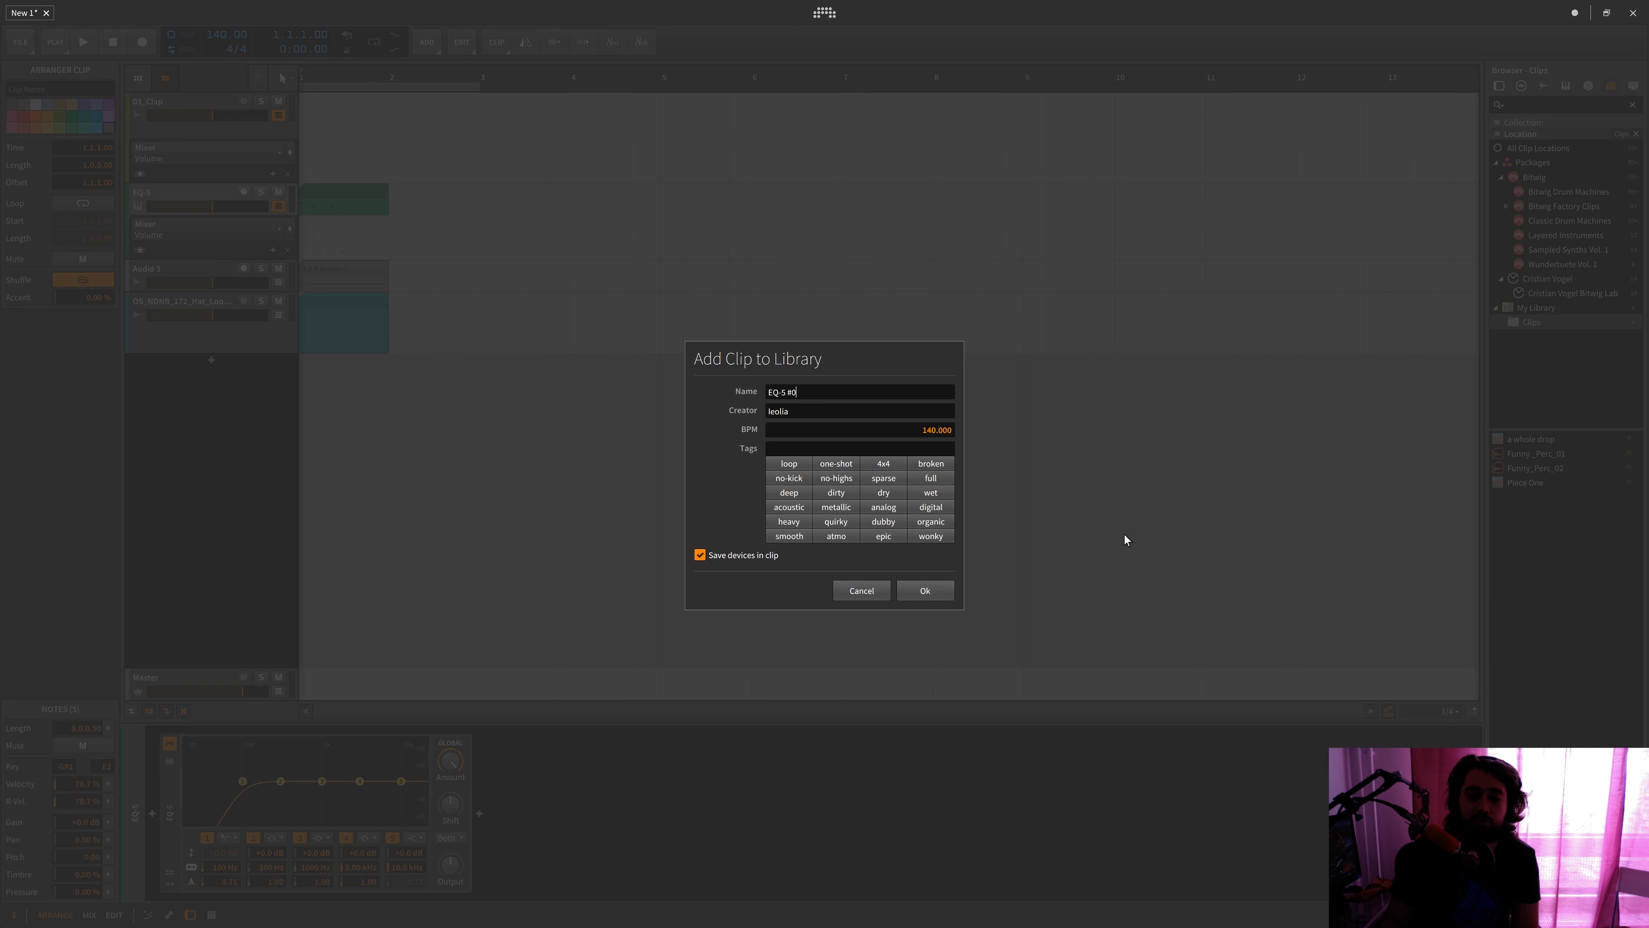
click(874, 588)
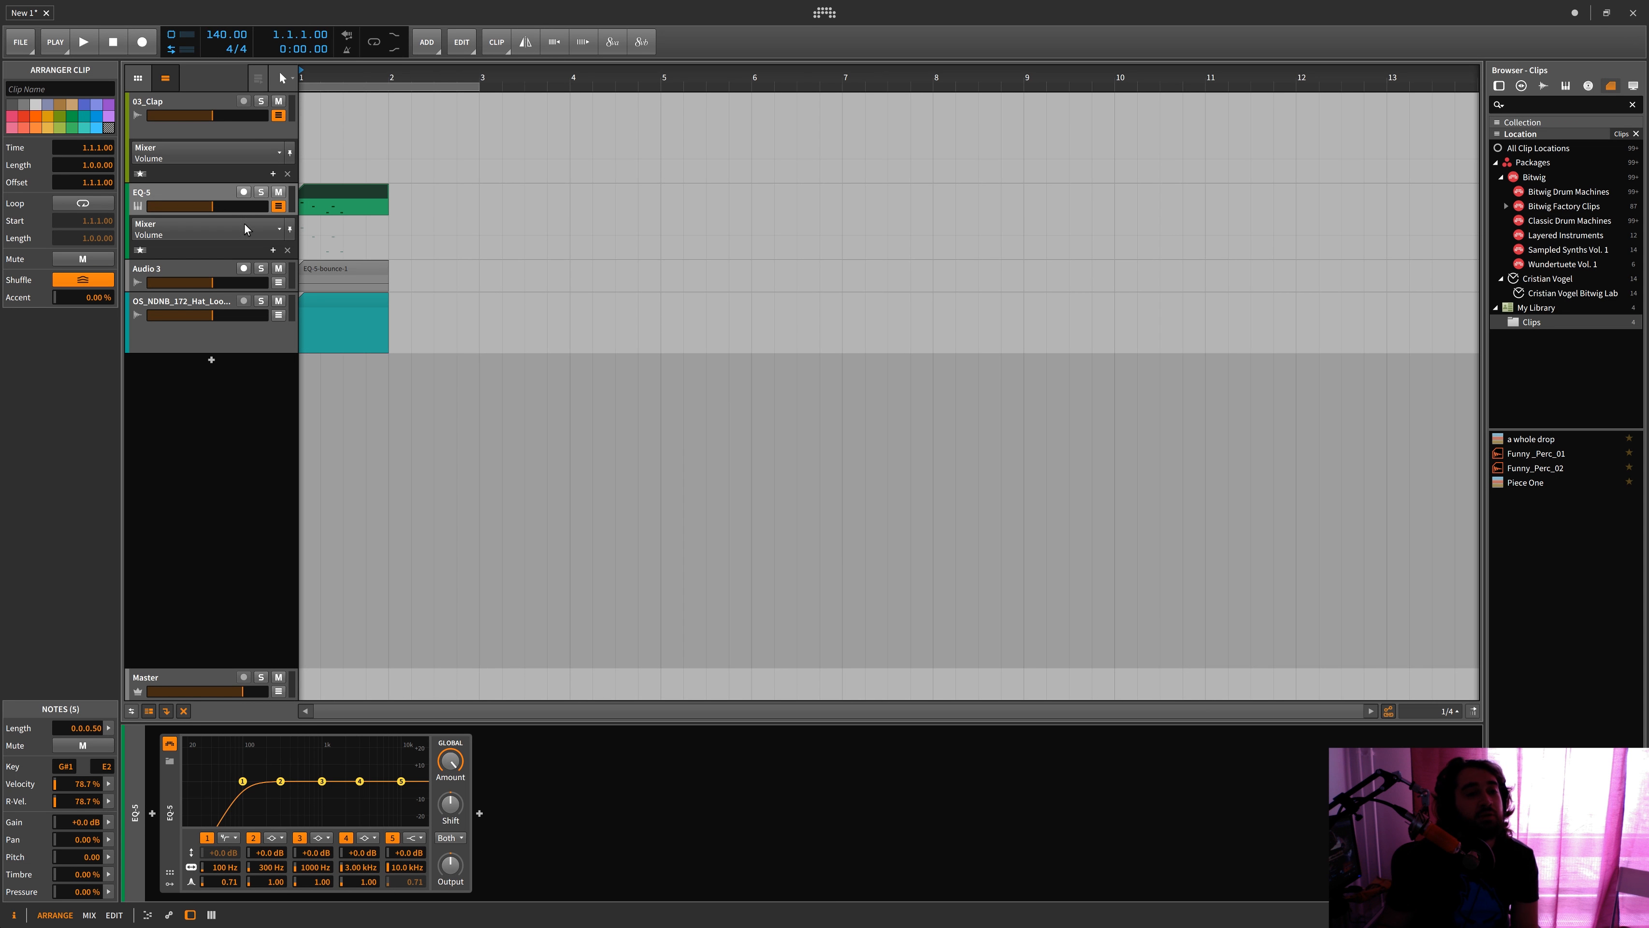
Delete every track from the arranger except the Master
click(223, 102)
key(Delete)
key(Delete)
key(Delete)
key(Delete)
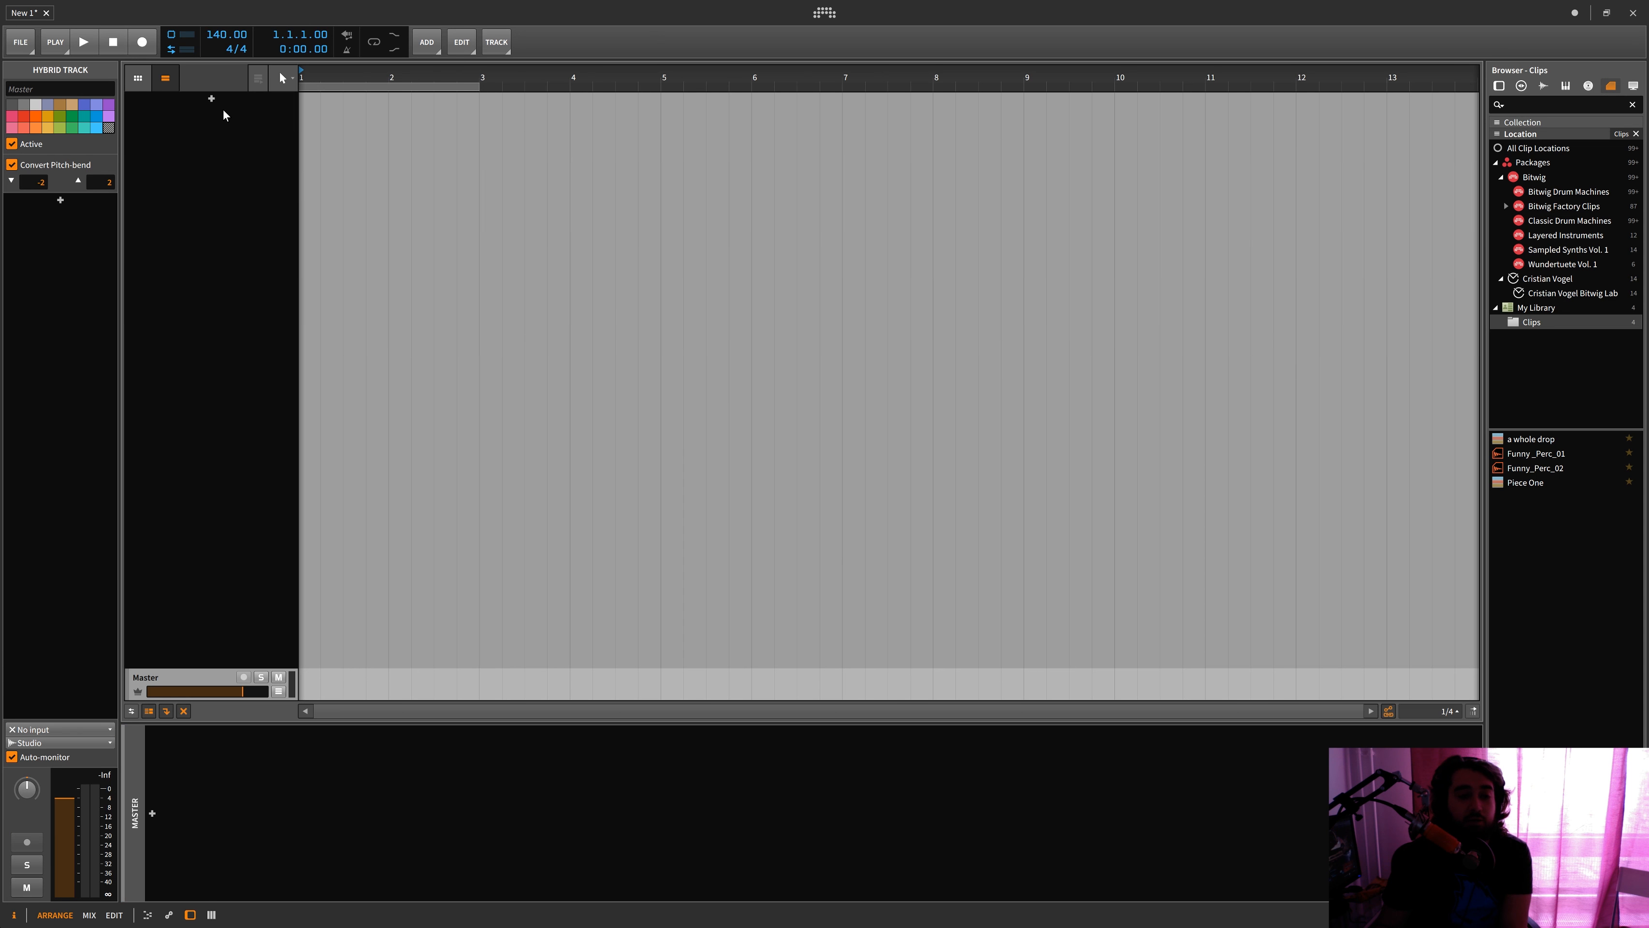
right_click(224, 110)
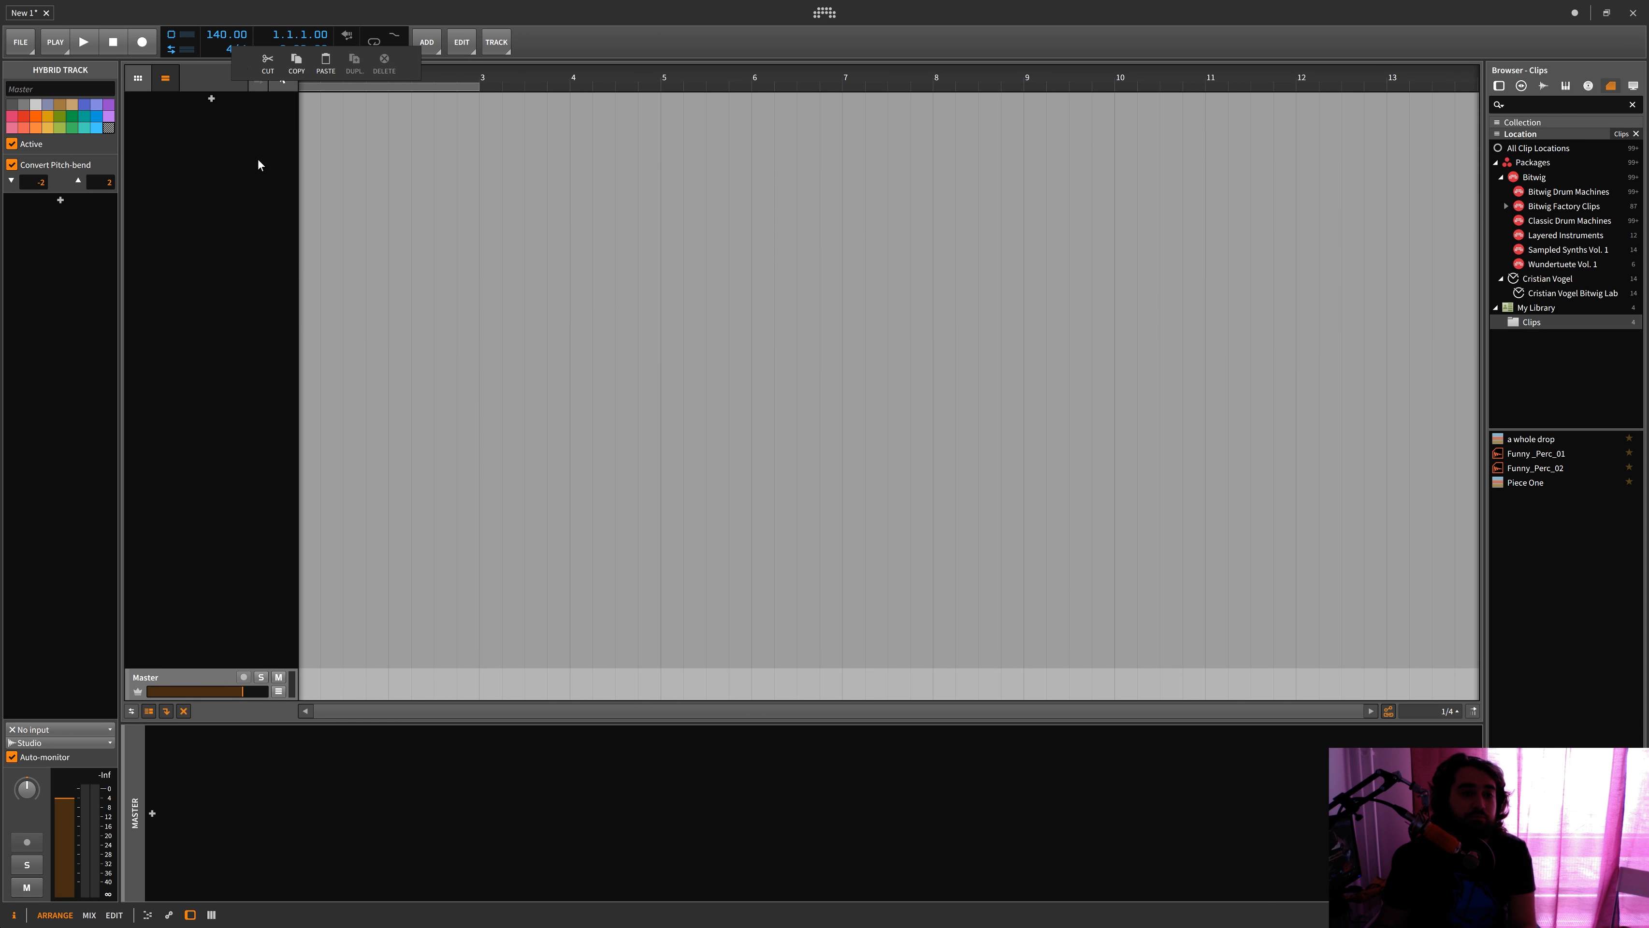
click(260, 174)
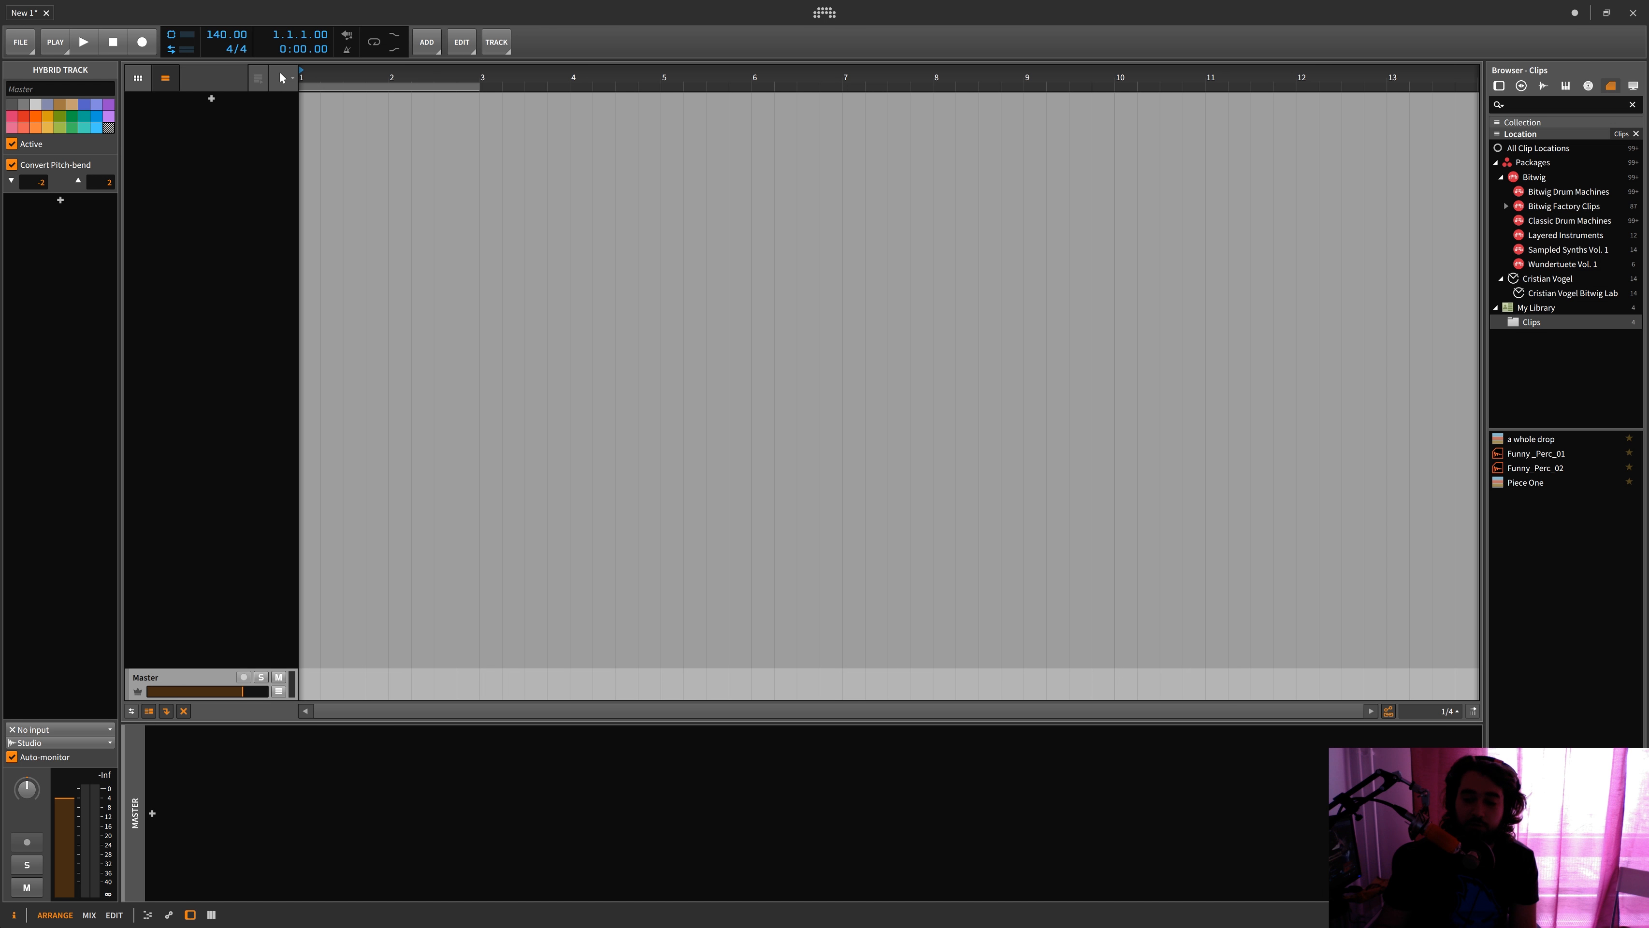
Look through the project's Plug-ins, Files and Info pages and return to the clip browser
click(1569, 915)
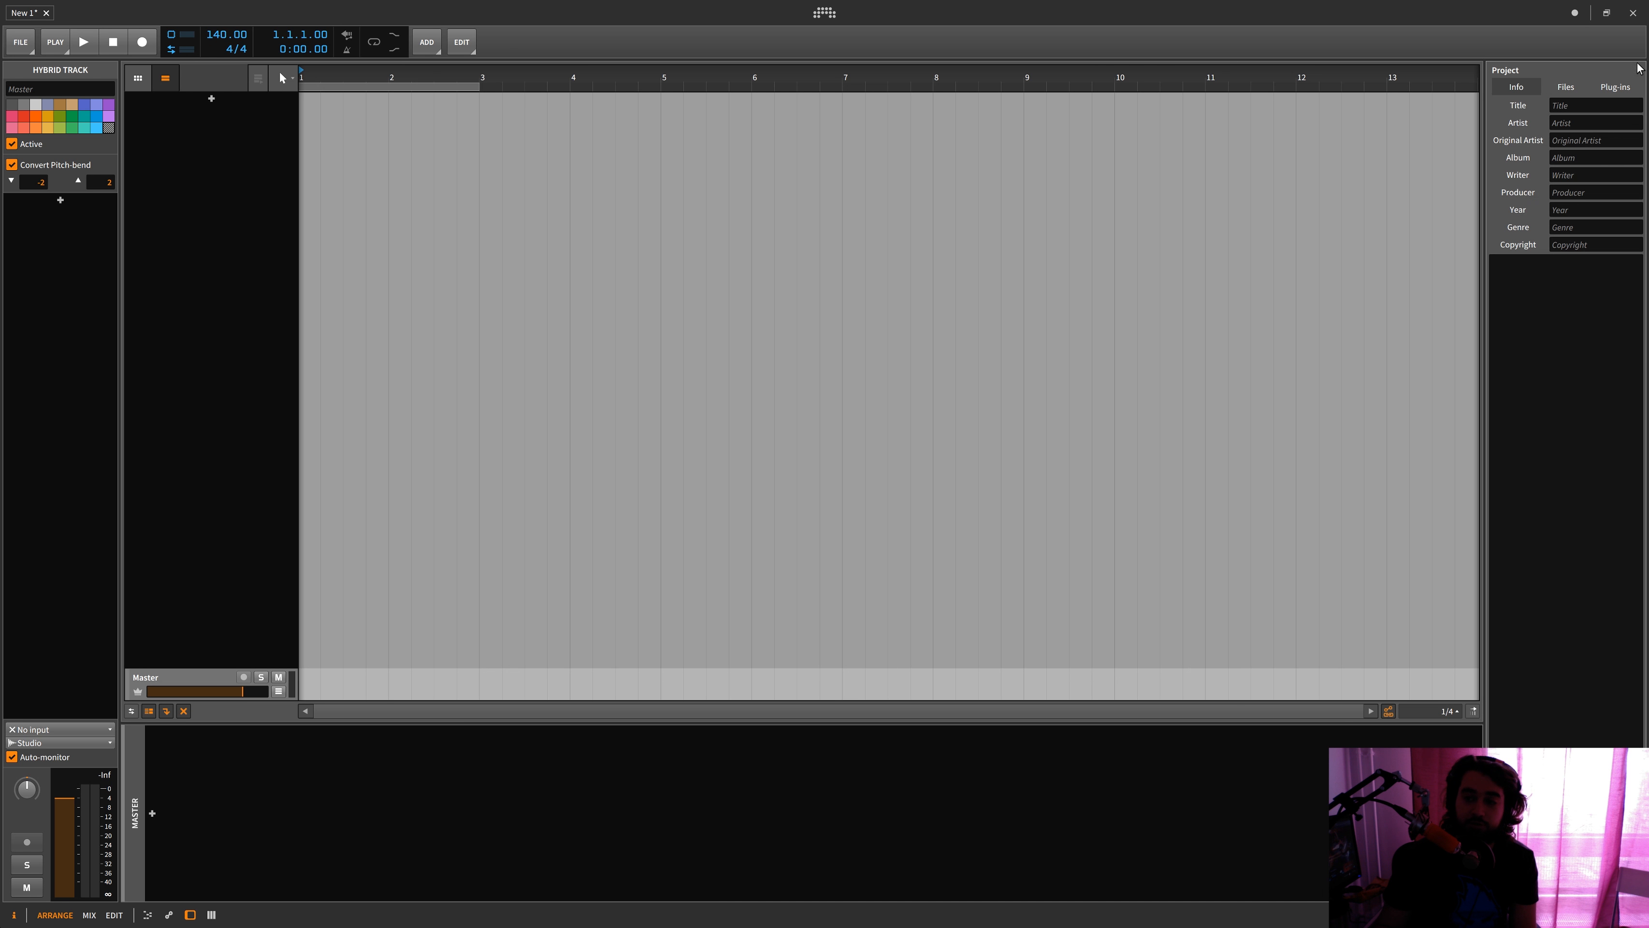
click(1619, 86)
click(1566, 87)
click(1527, 86)
click(1548, 915)
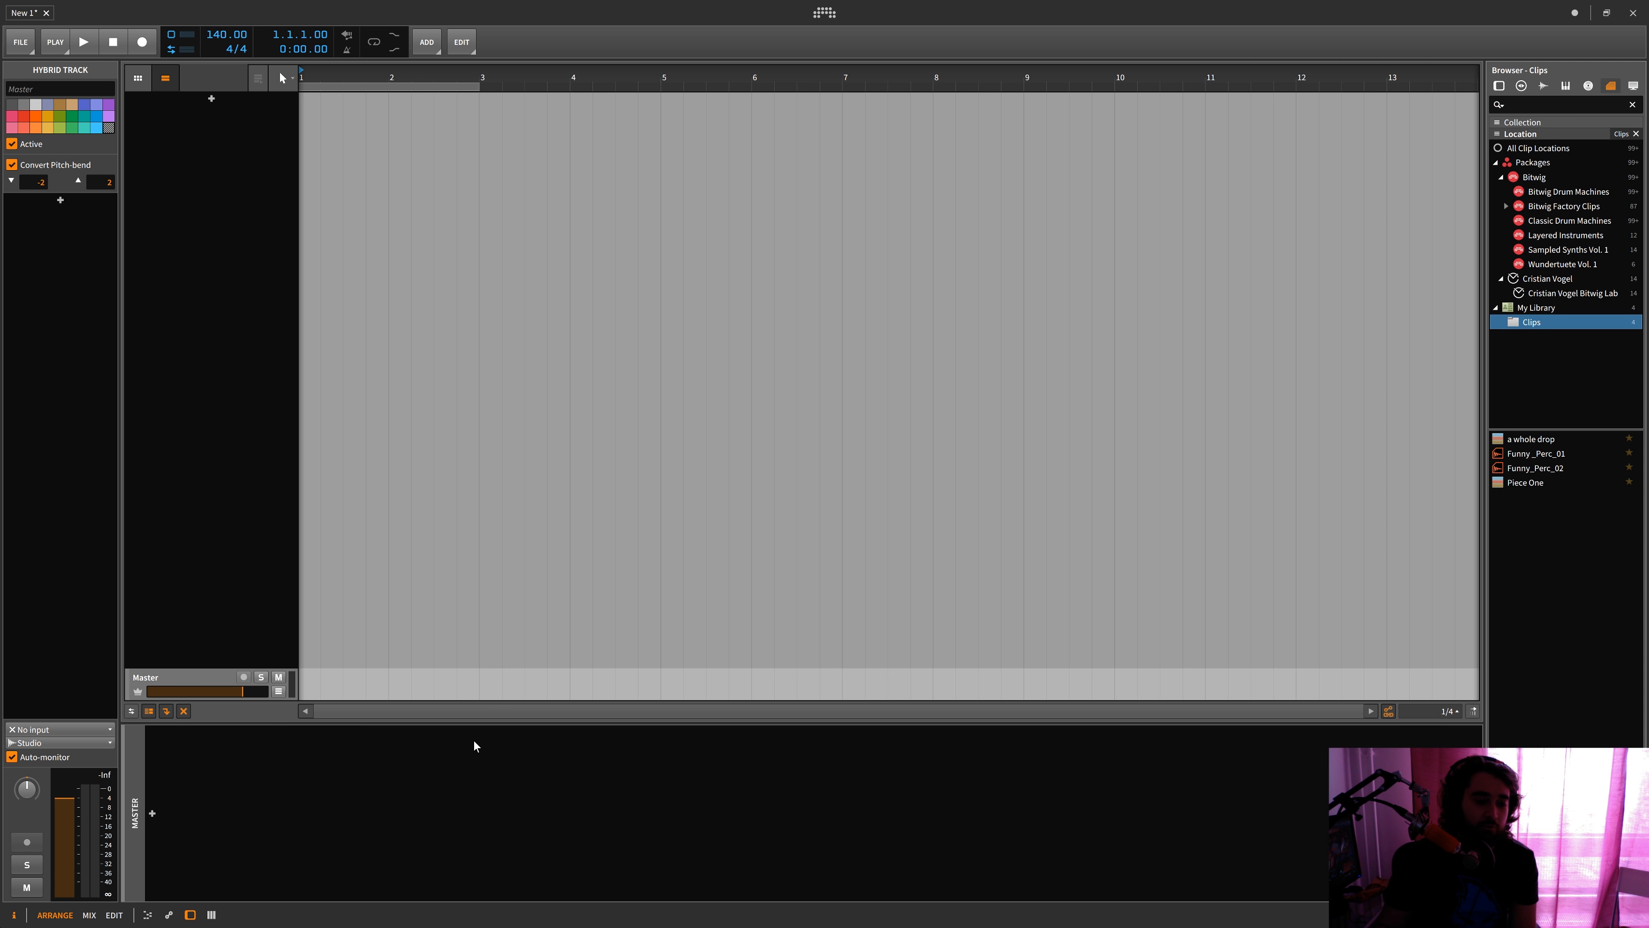
click(204, 675)
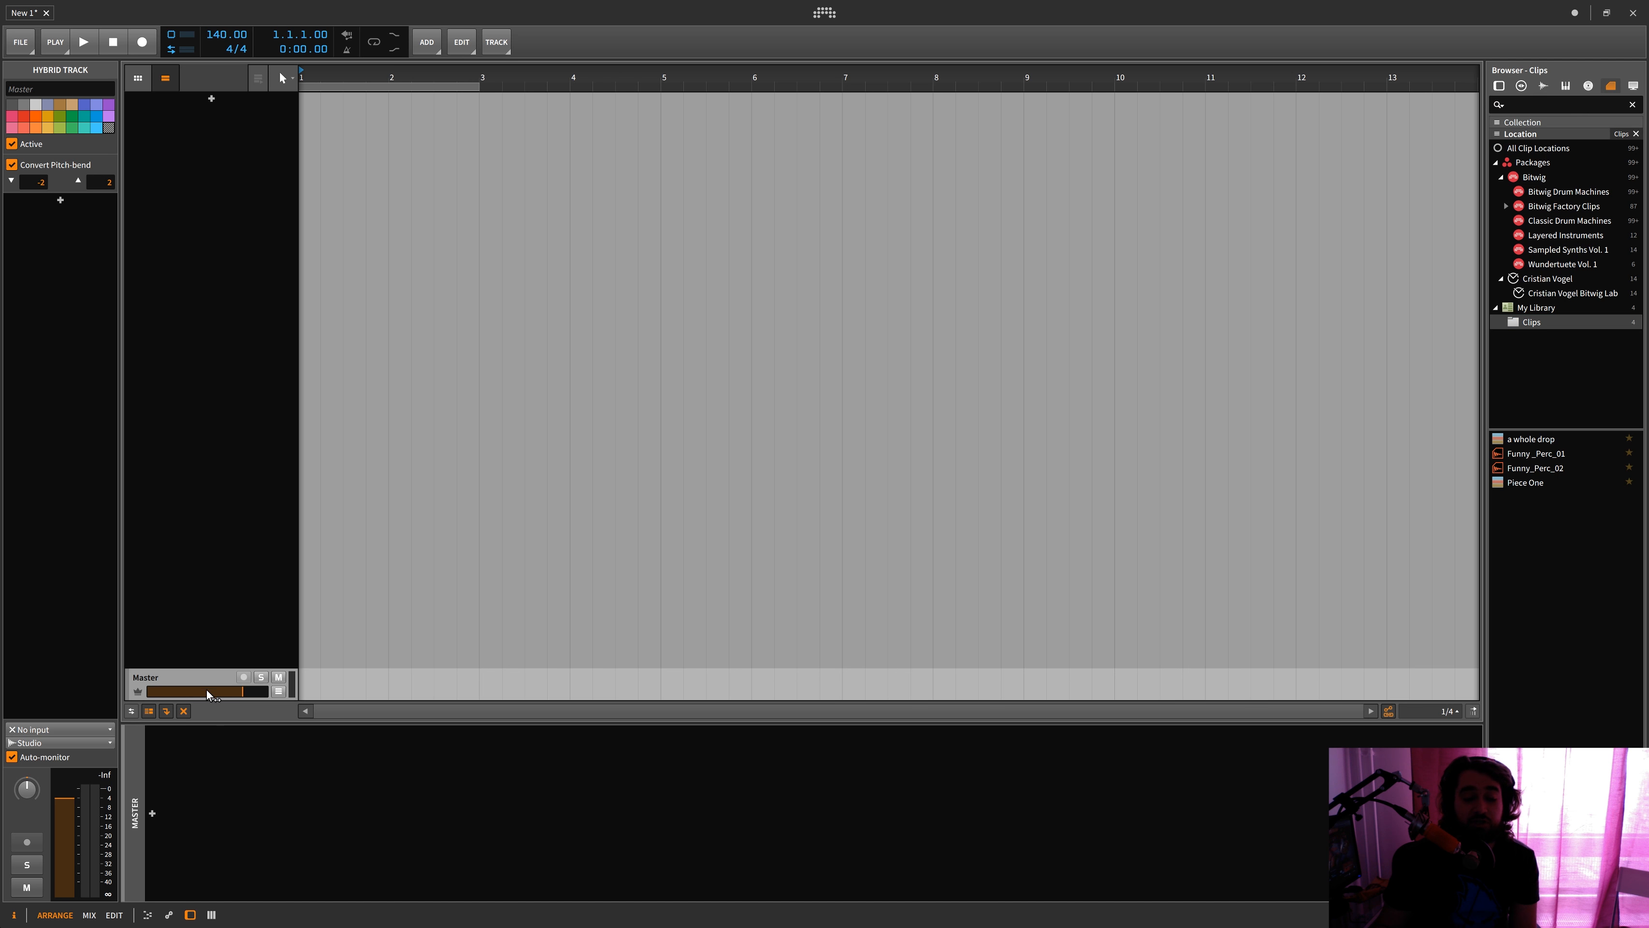
drag(215, 698, 257, 307)
drag(217, 926, 163, 4)
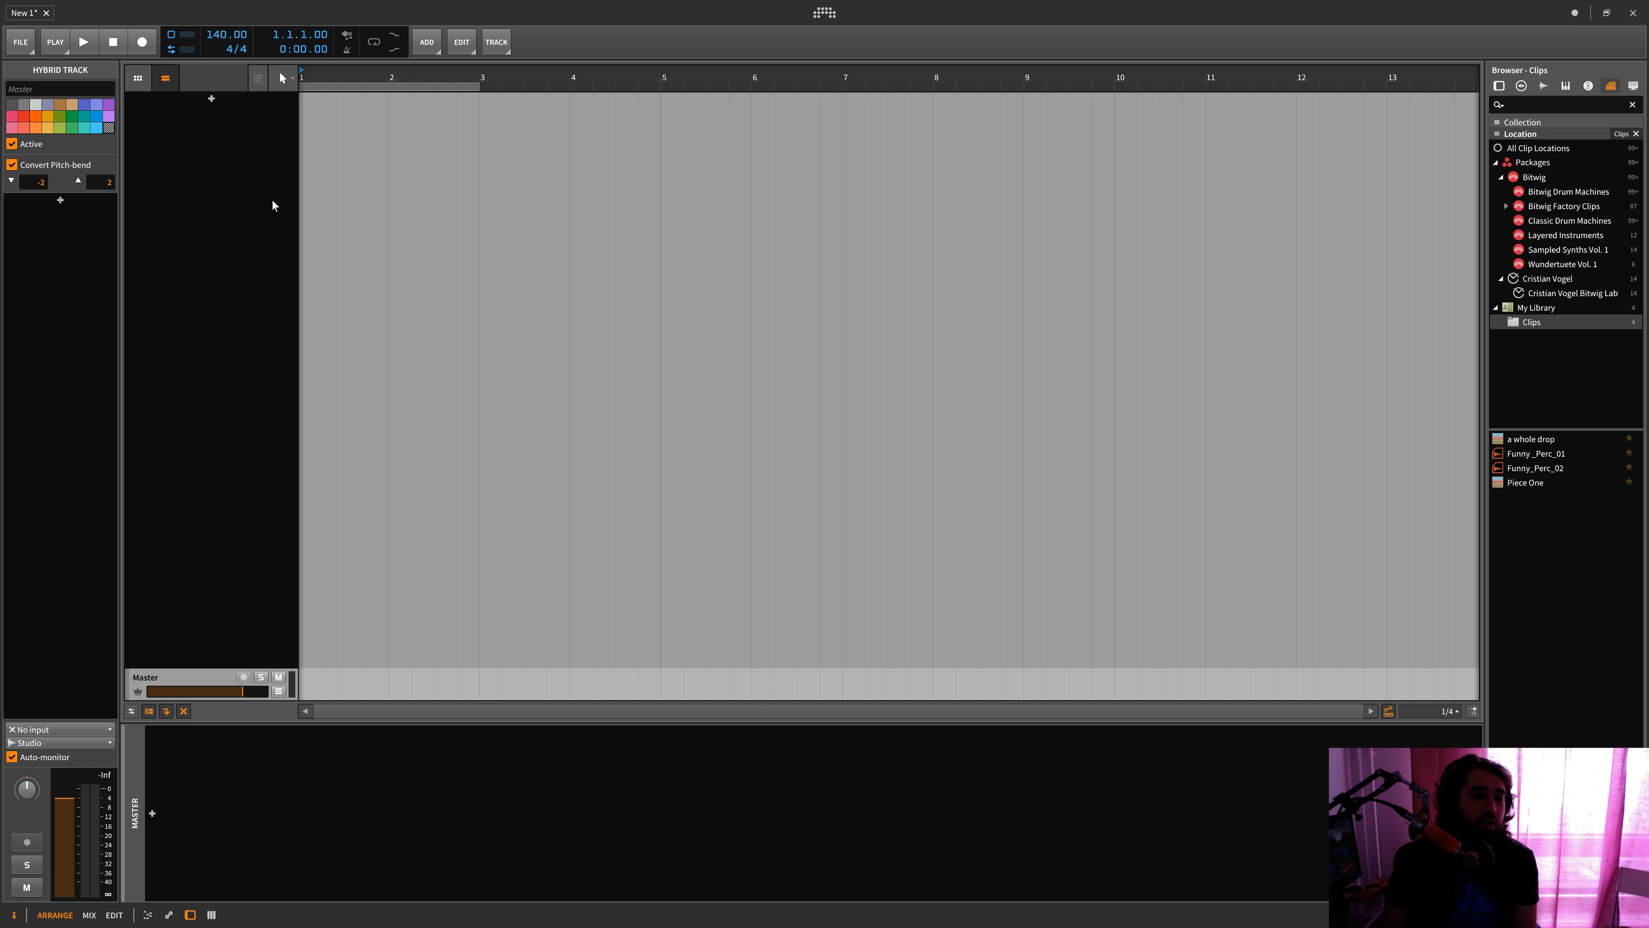
Look at the keyboard shortcut settings and return to the arranger
click(820, 14)
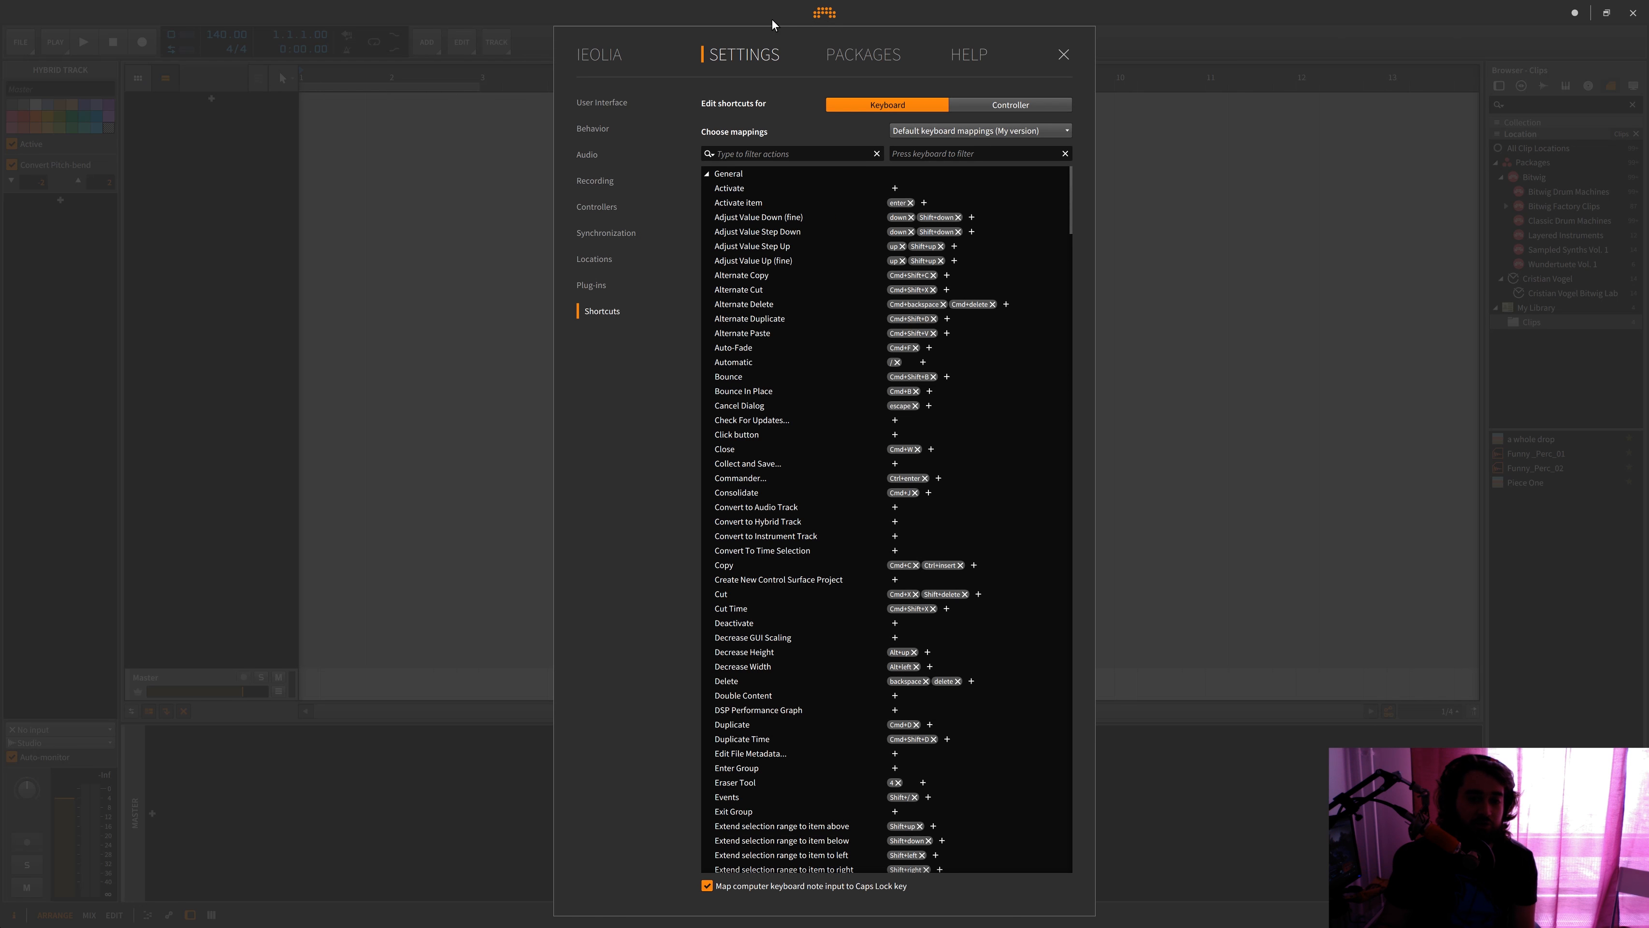
key(Escape)
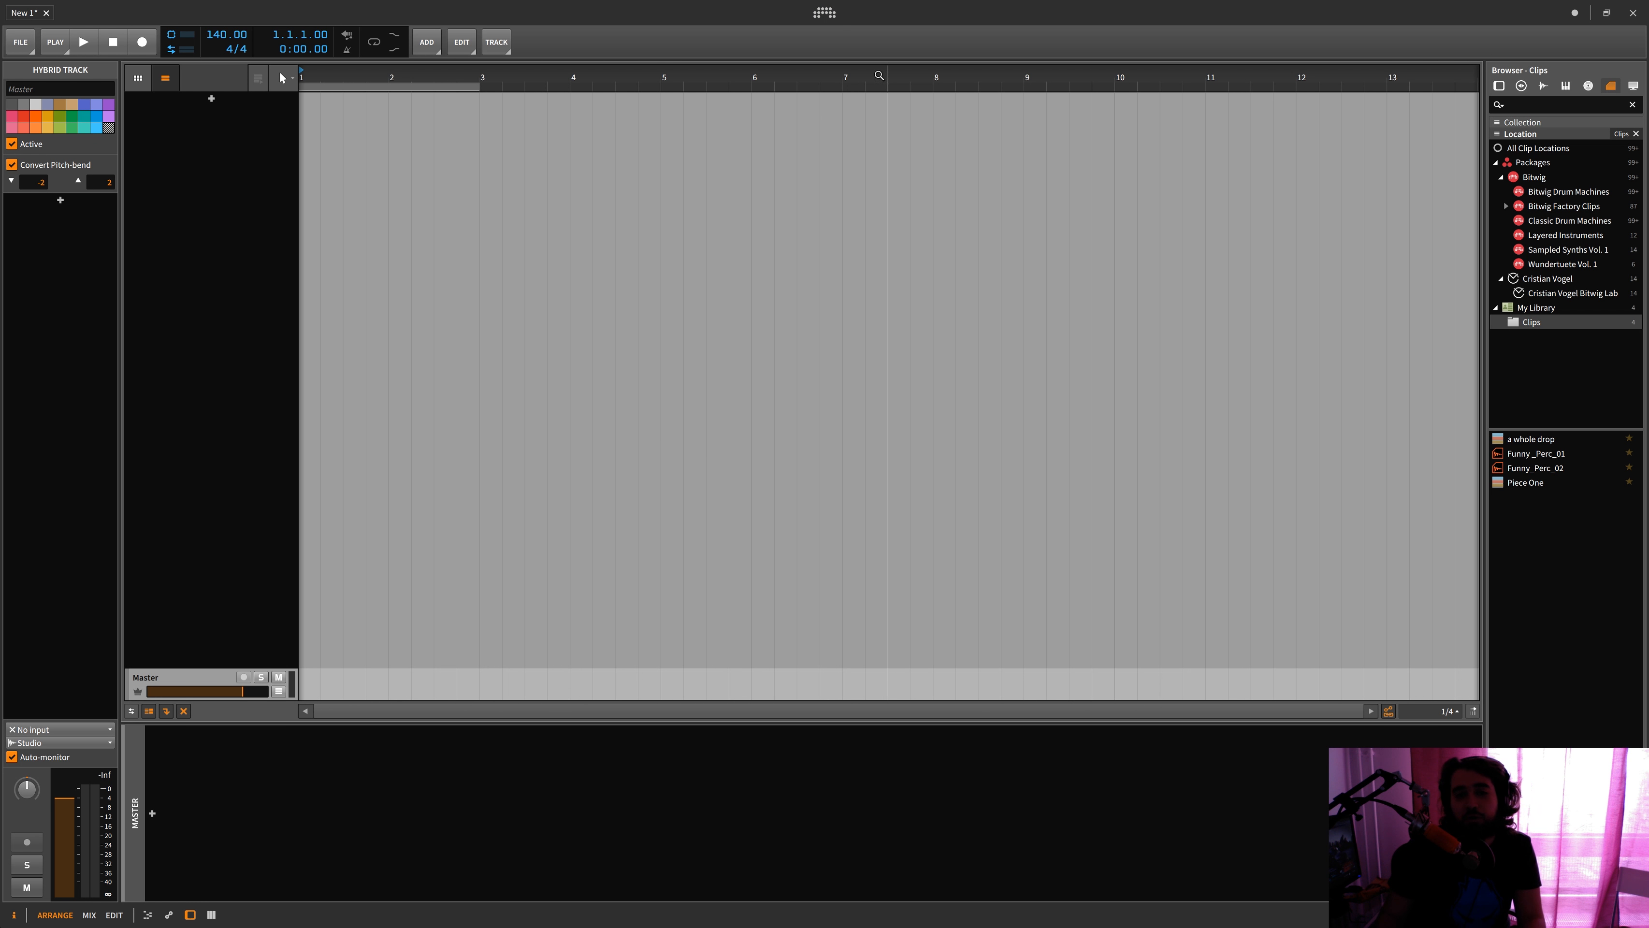
click(825, 14)
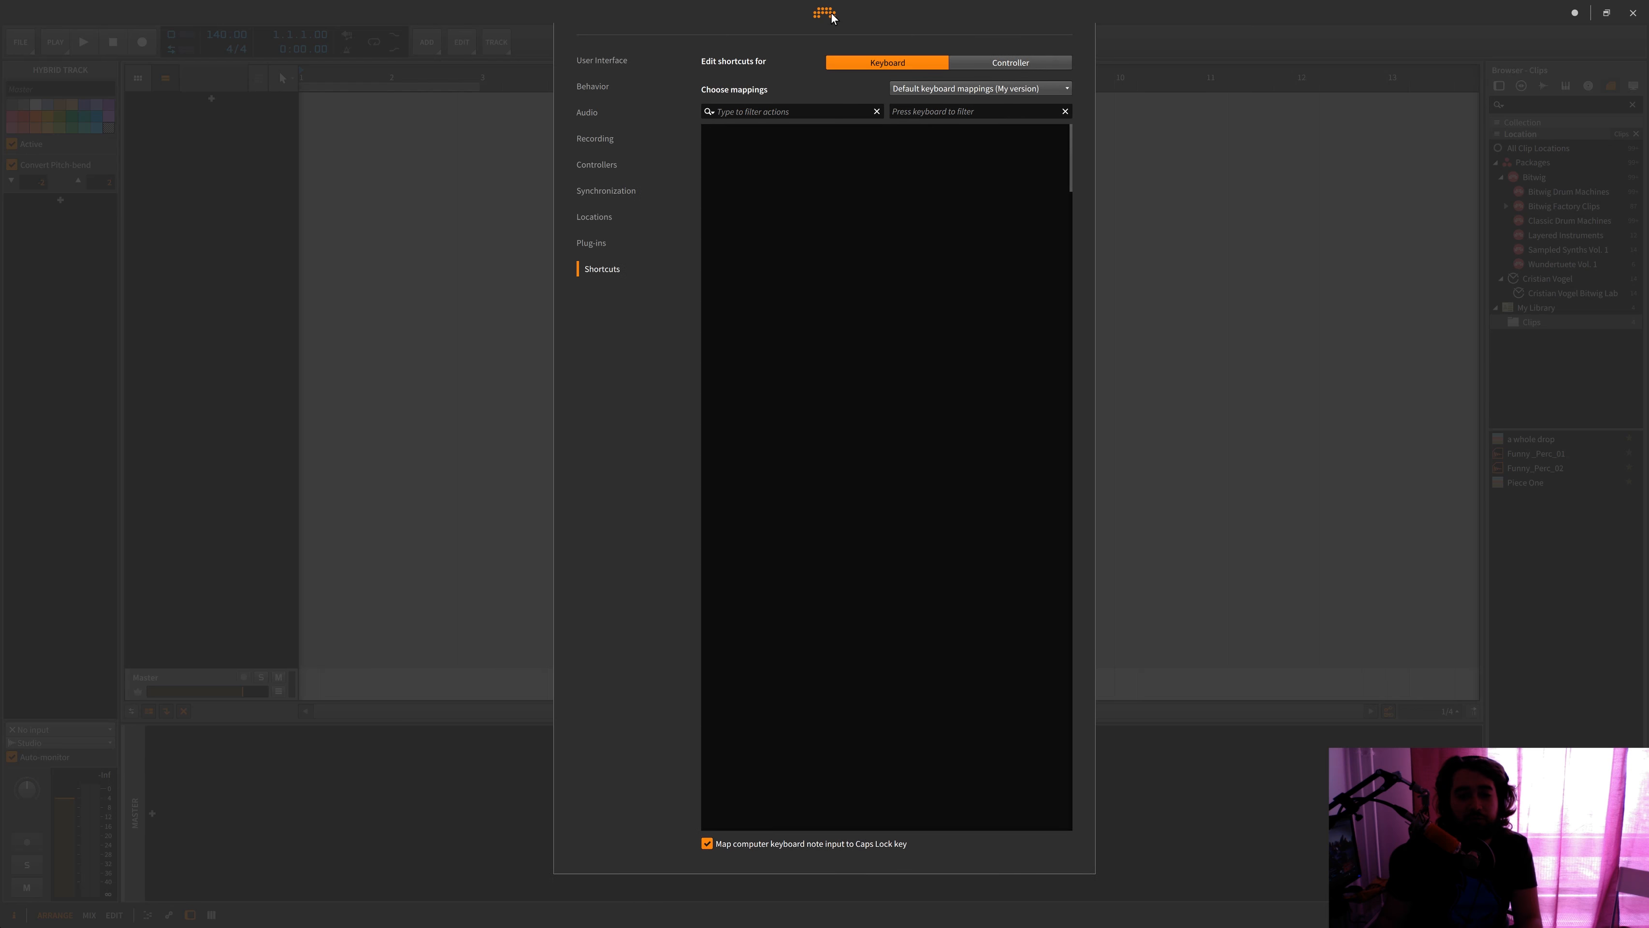
click(825, 14)
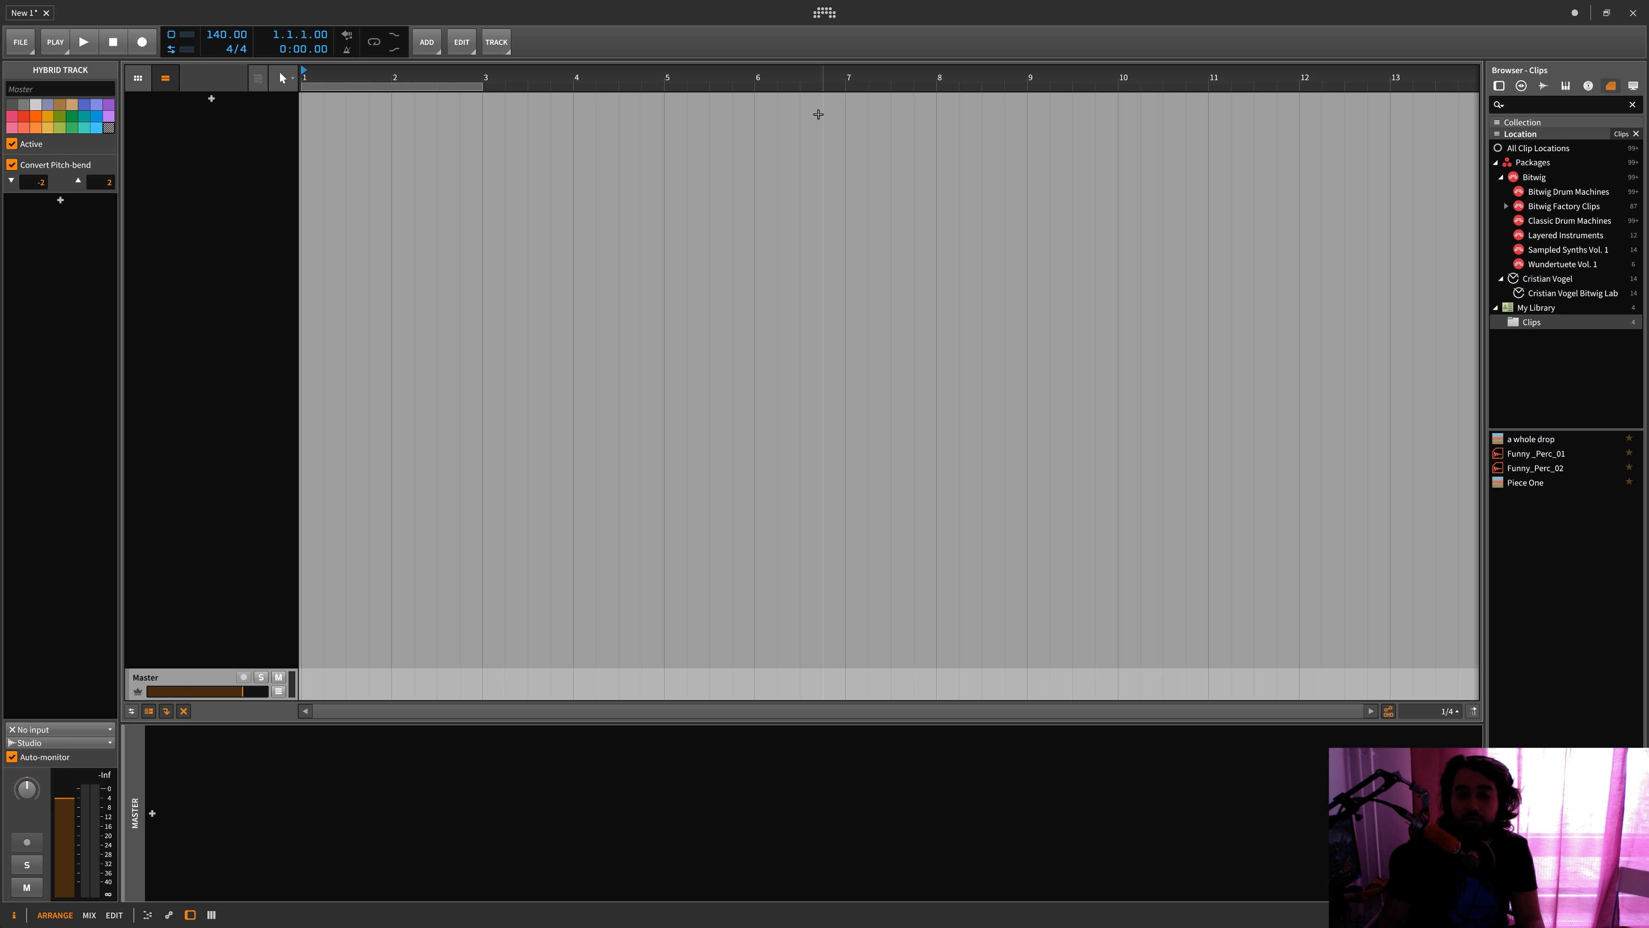
Switch the lower panel between the device chain and automation editor, ending on the note editor
drag(847, 74, 848, 19)
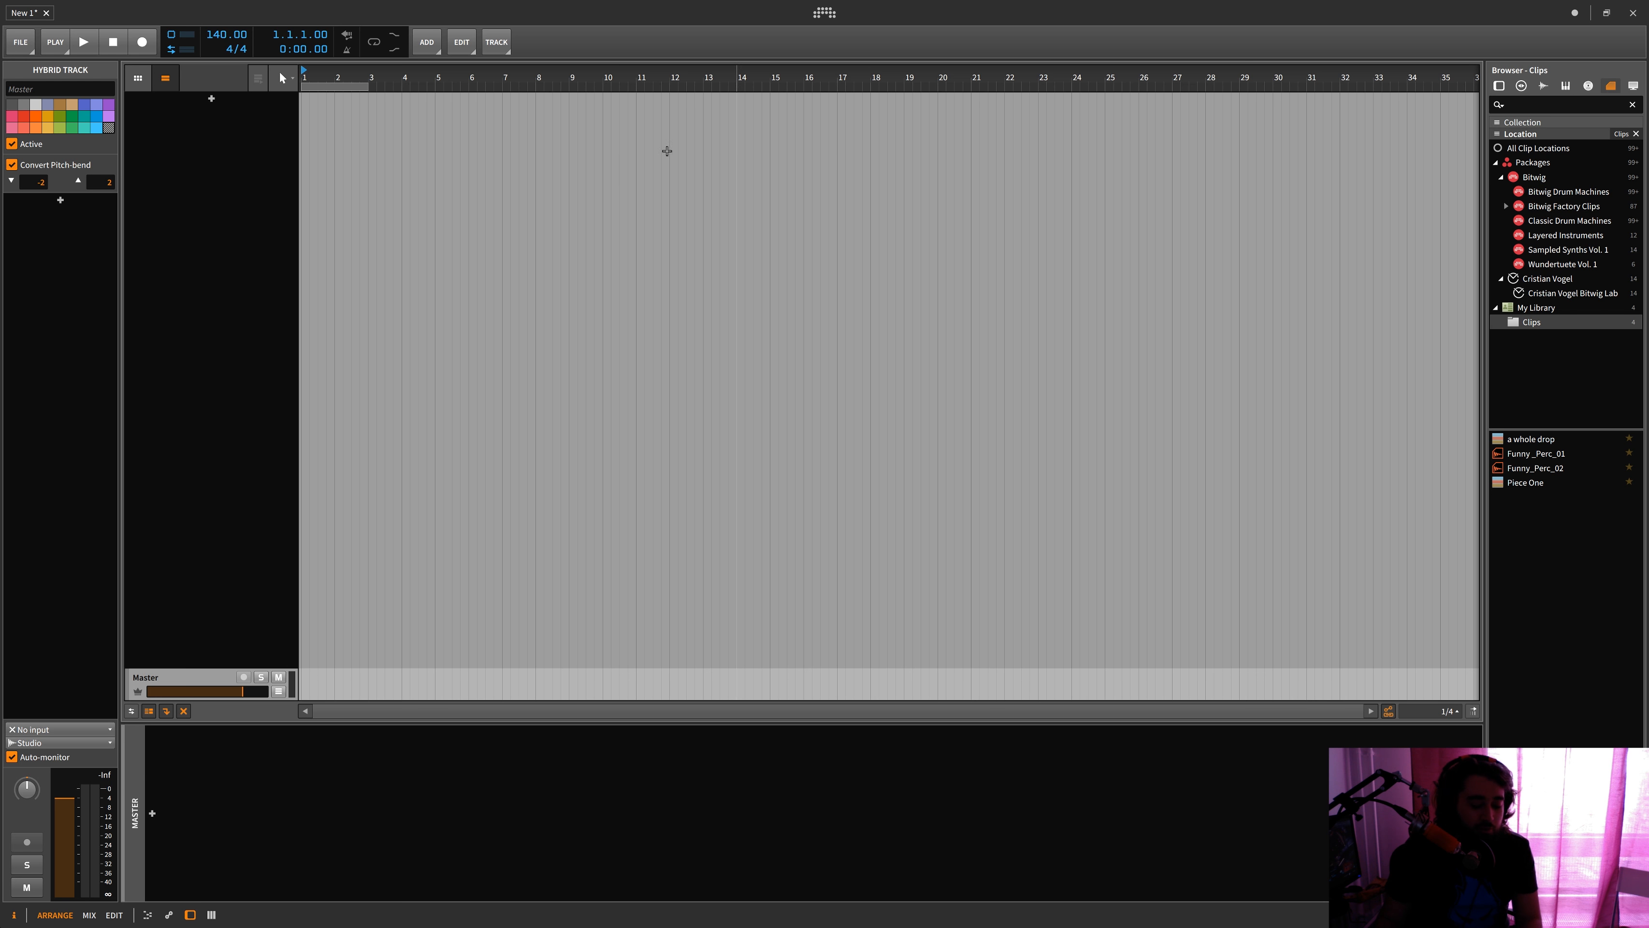
click(556, 348)
key(d)
key(a)
key(d)
key(a)
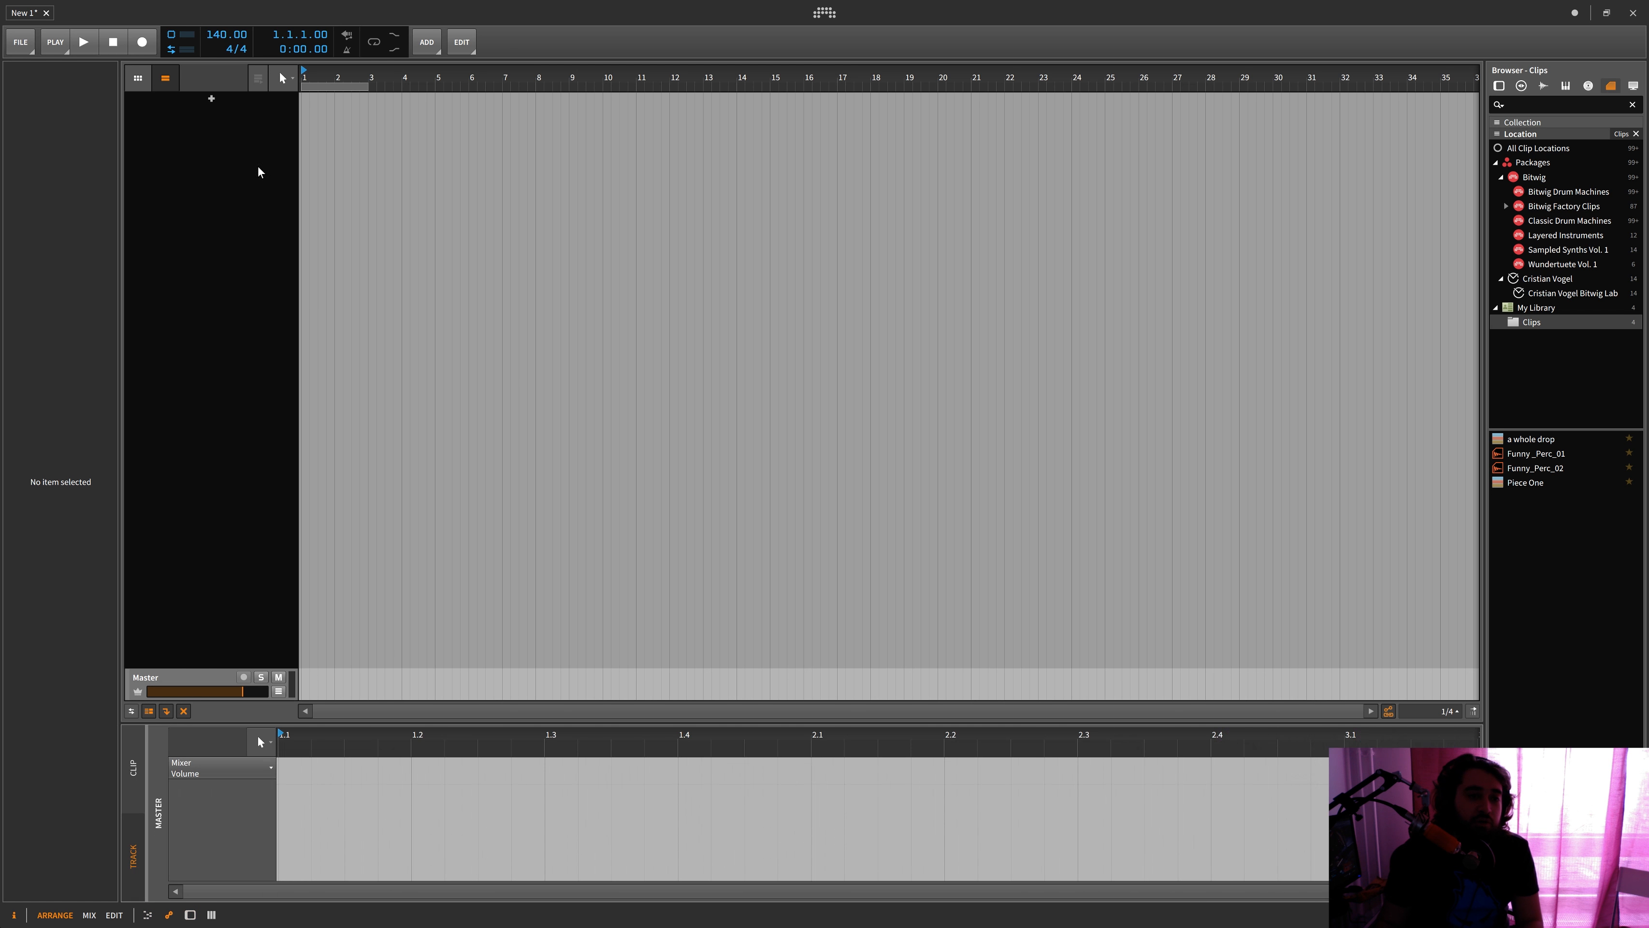
key(d)
key(d)
key(a)
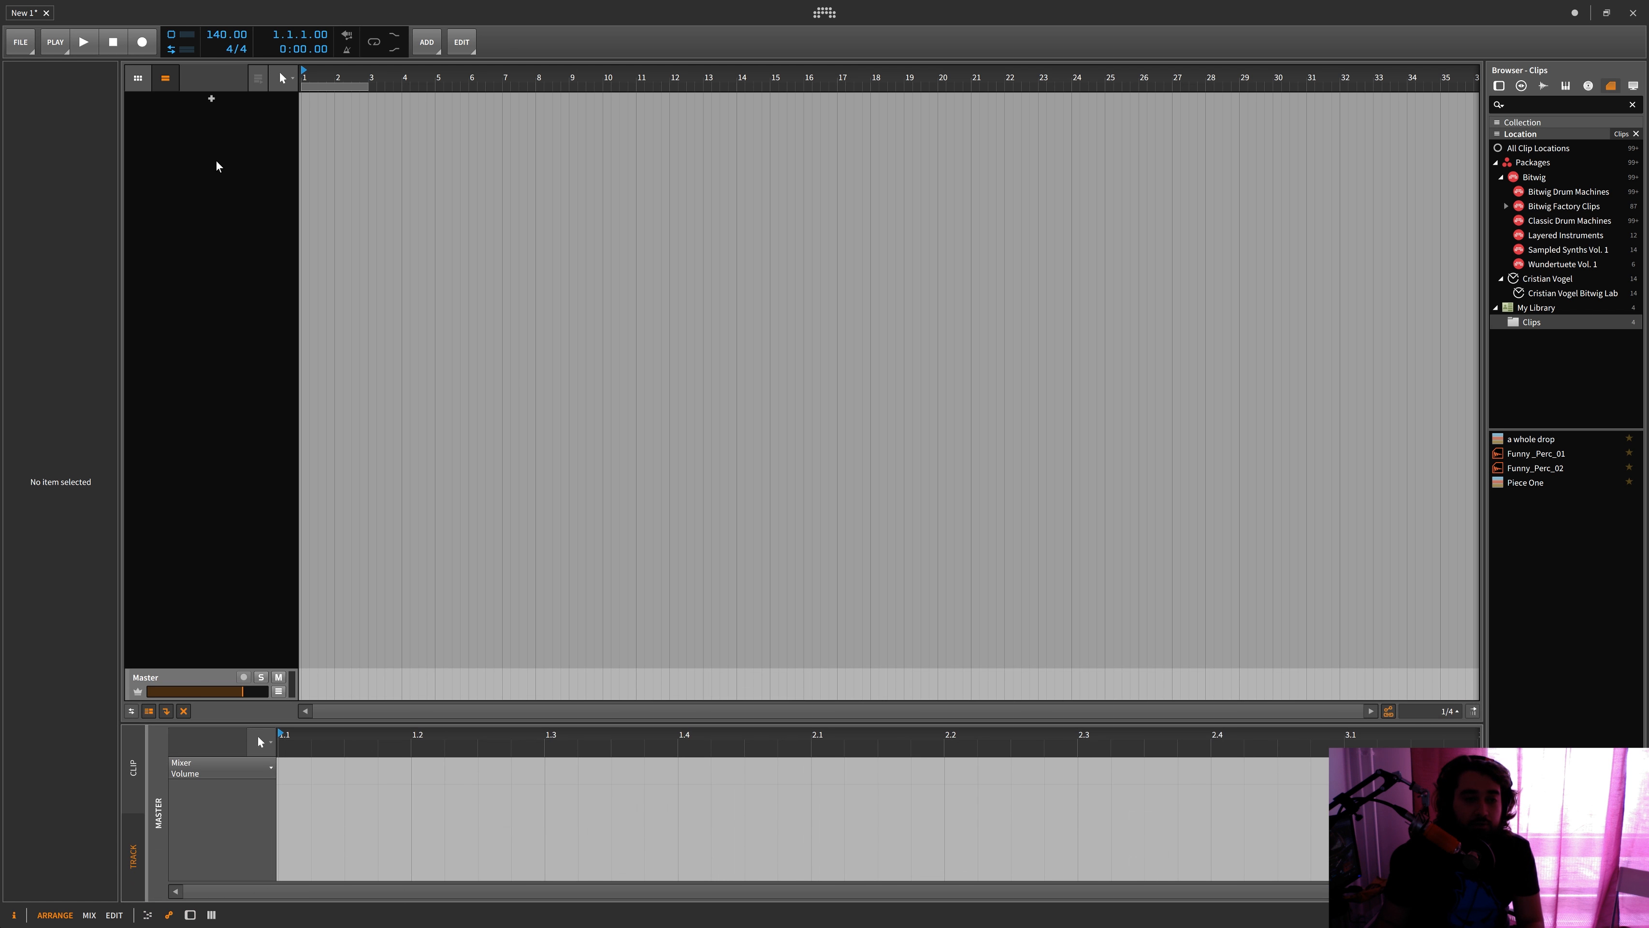
key(a)
key(a)
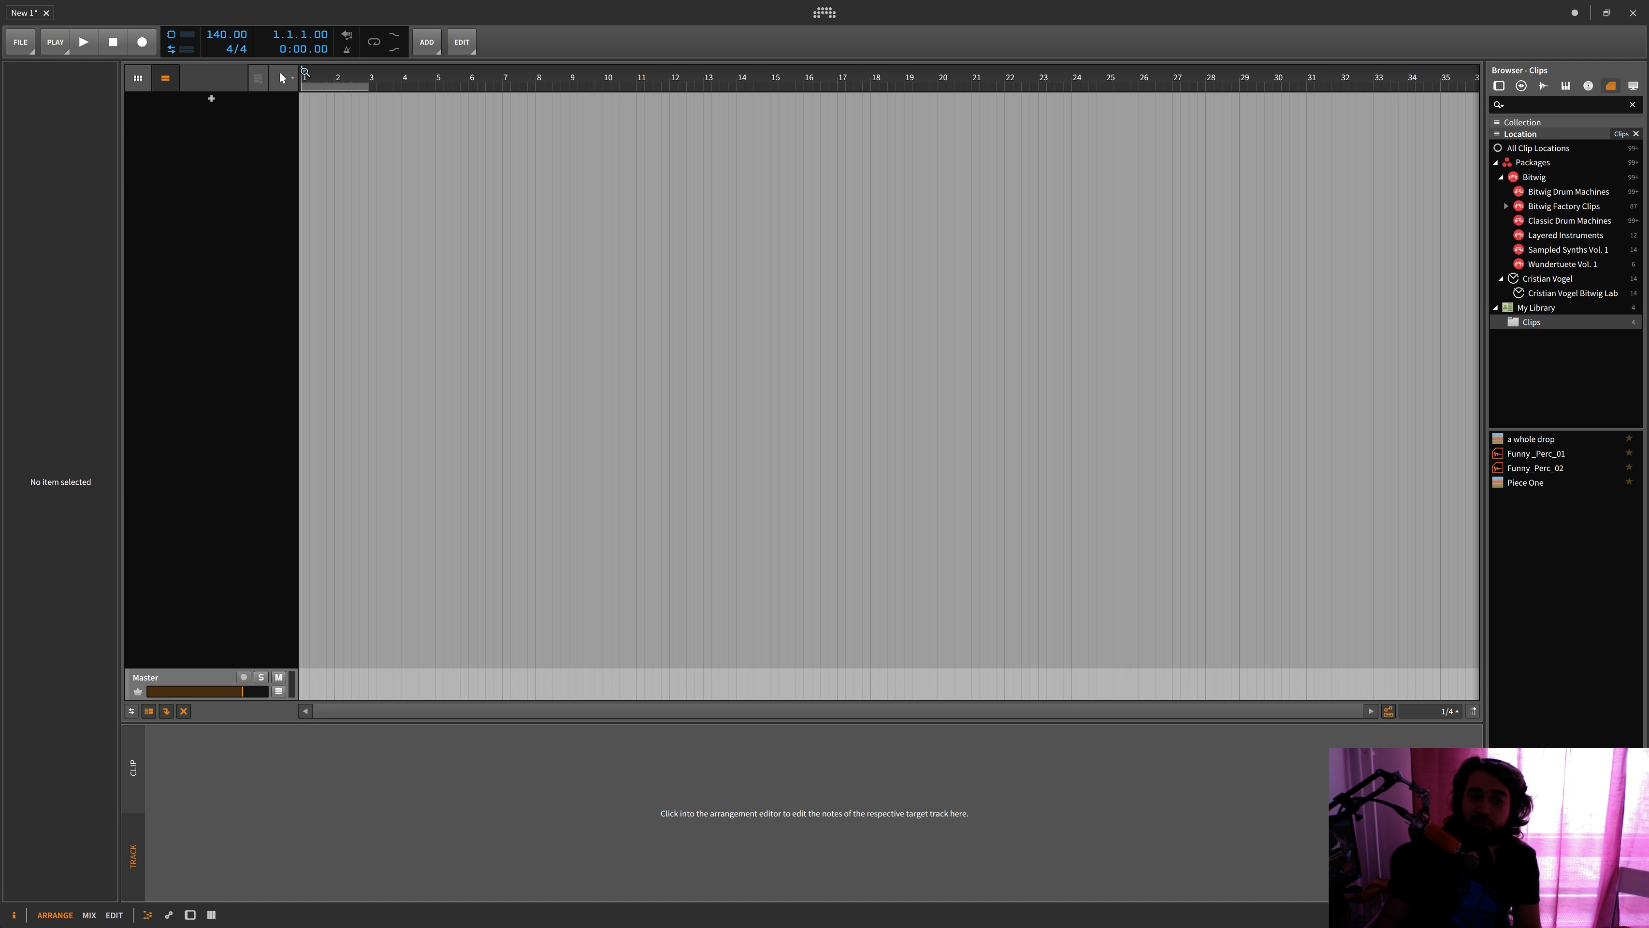
click(208, 320)
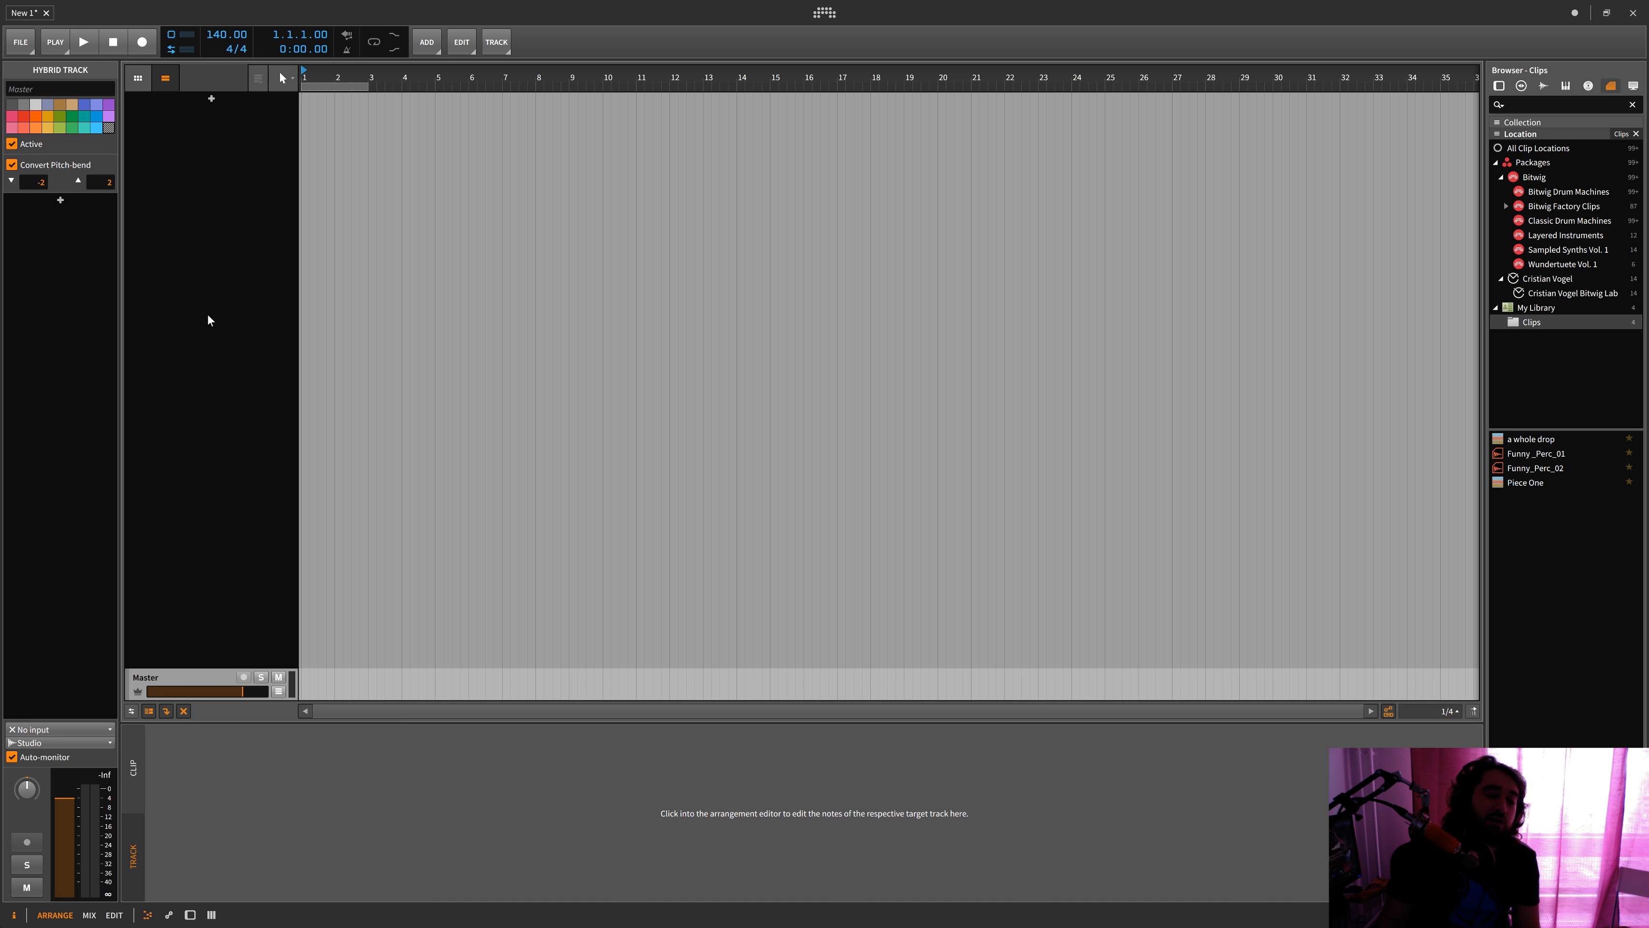
Look through the Behavior, Audio, Recording, Controllers, Locations and User Interface settings and the recent projects, and return to the arranger
click(824, 13)
click(593, 128)
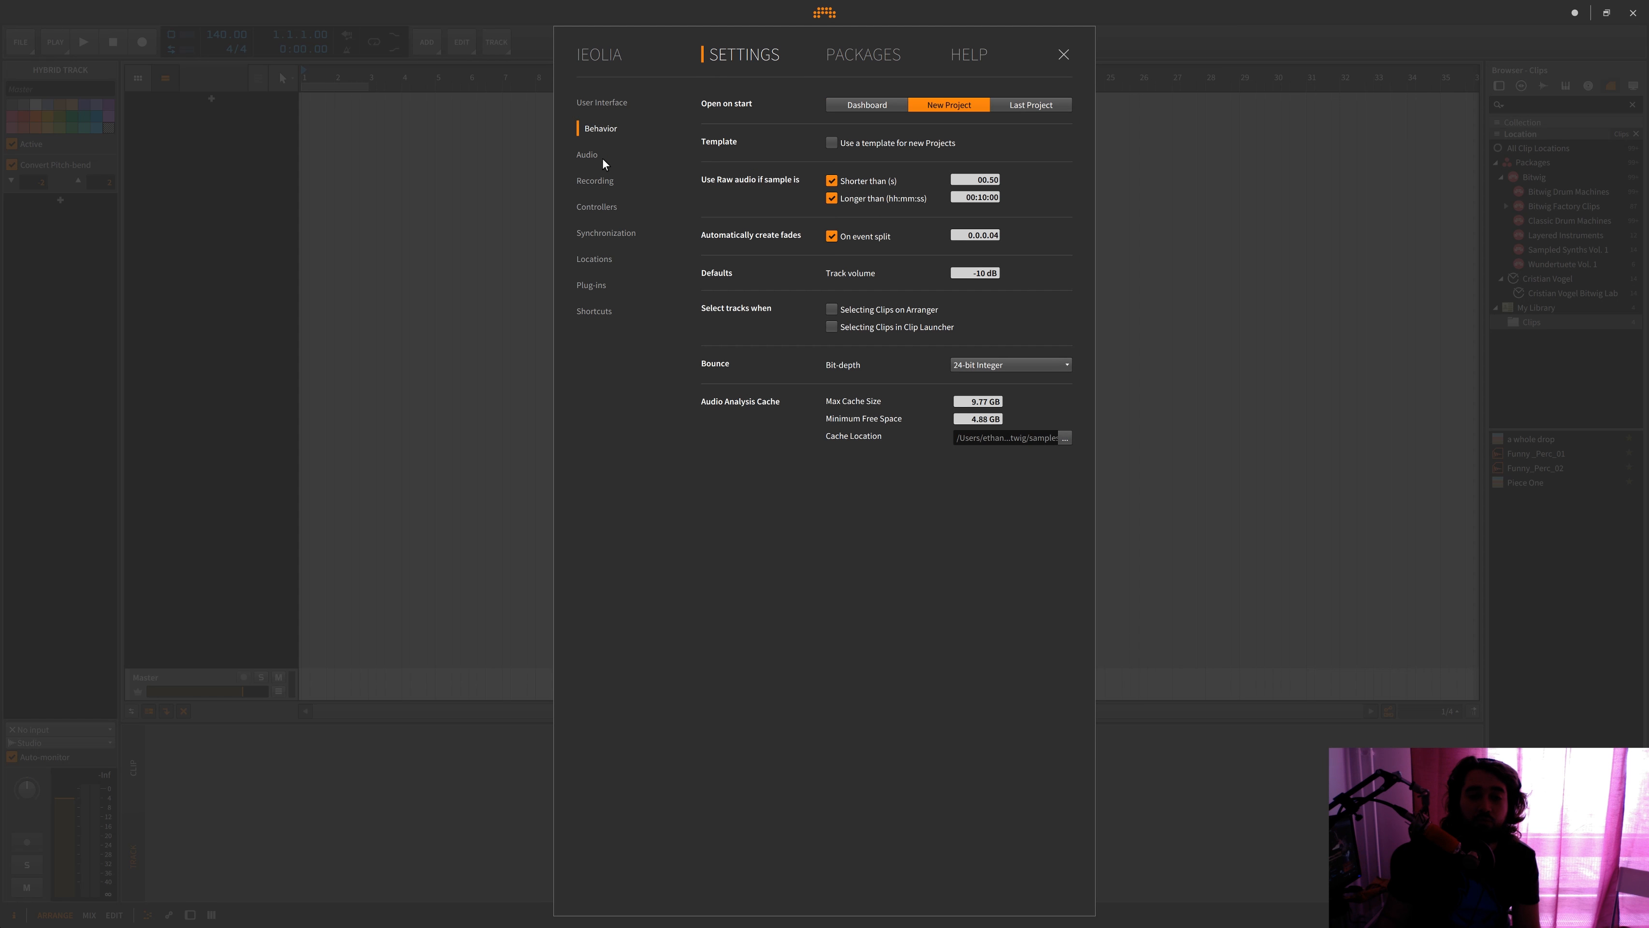
click(602, 156)
click(602, 181)
click(606, 208)
click(604, 260)
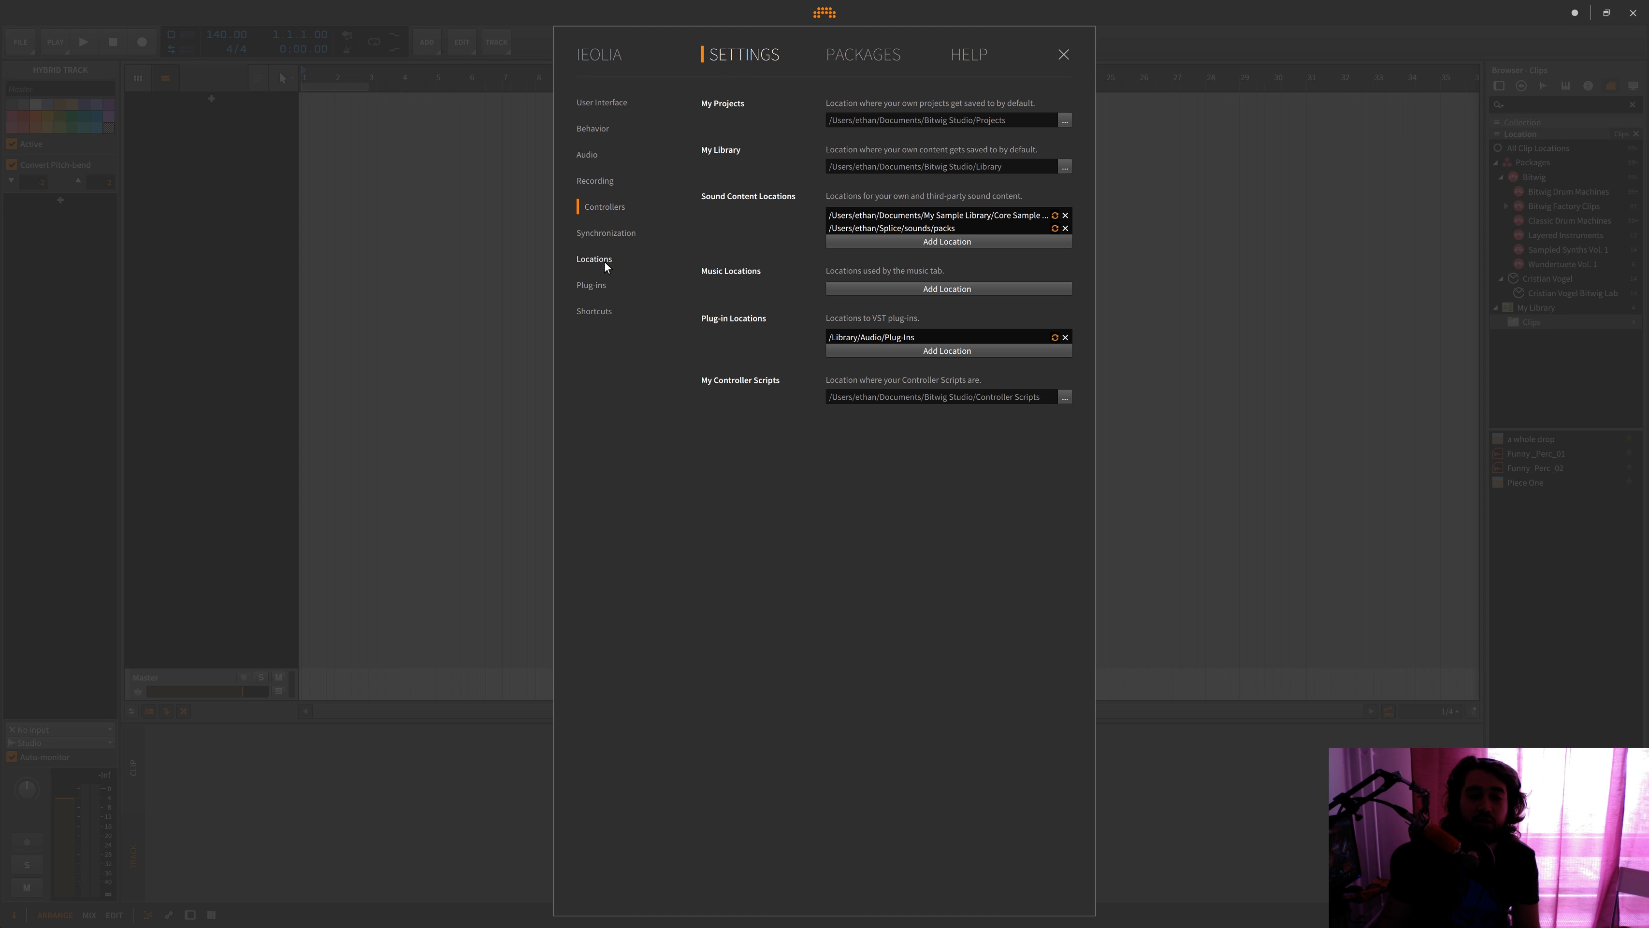
click(606, 102)
click(660, 64)
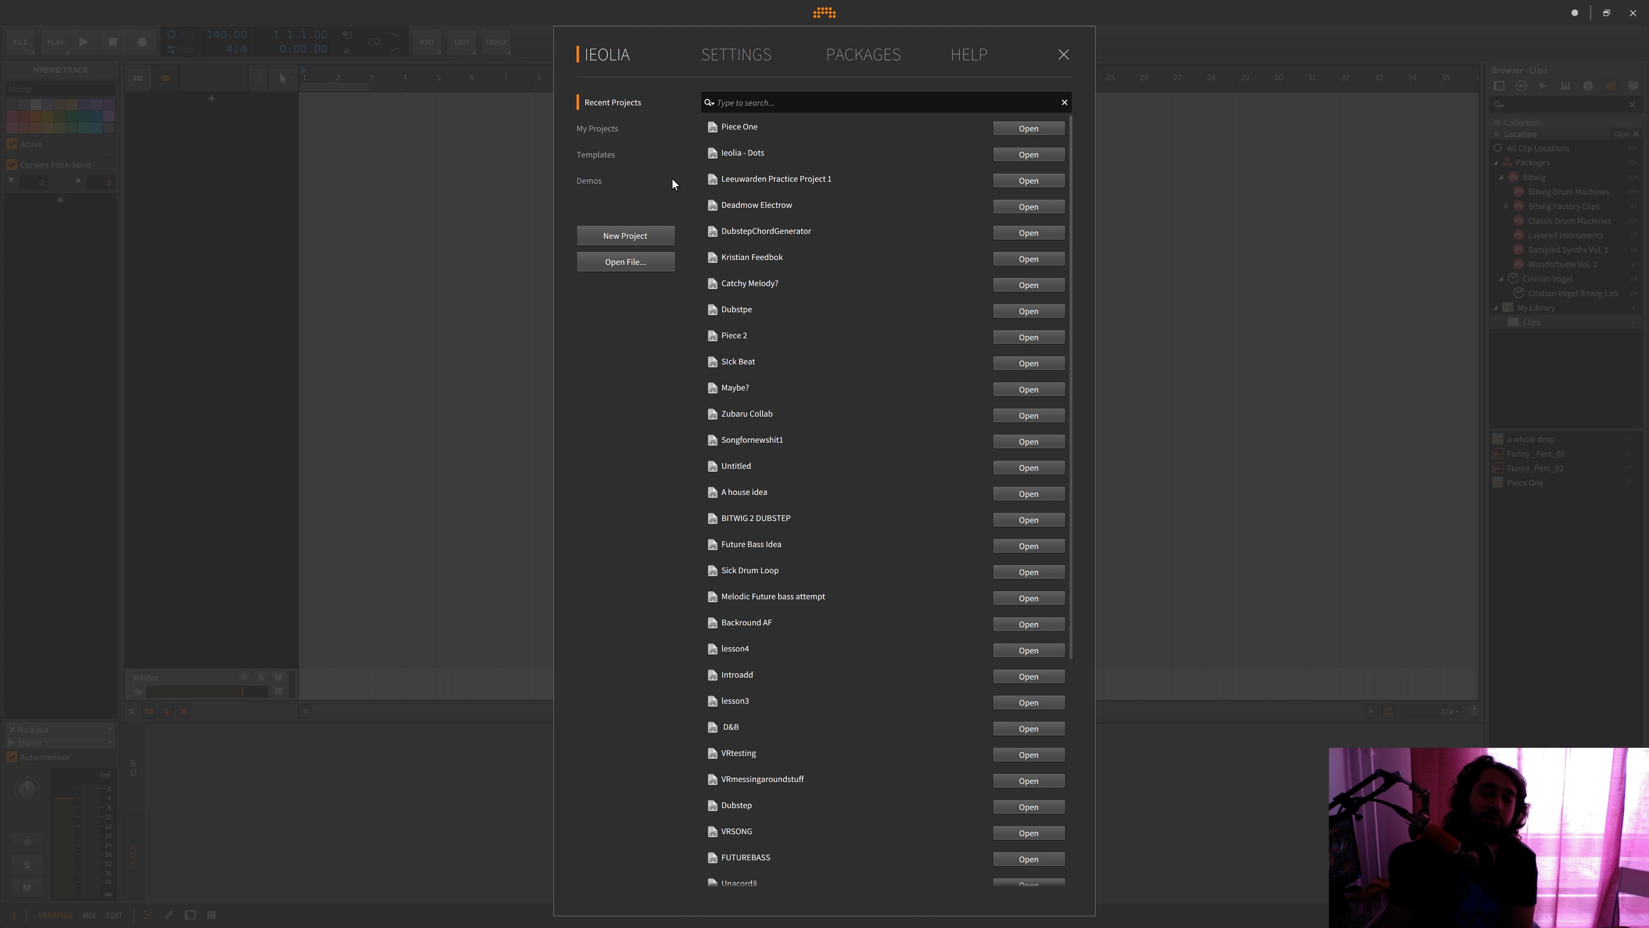
click(496, 143)
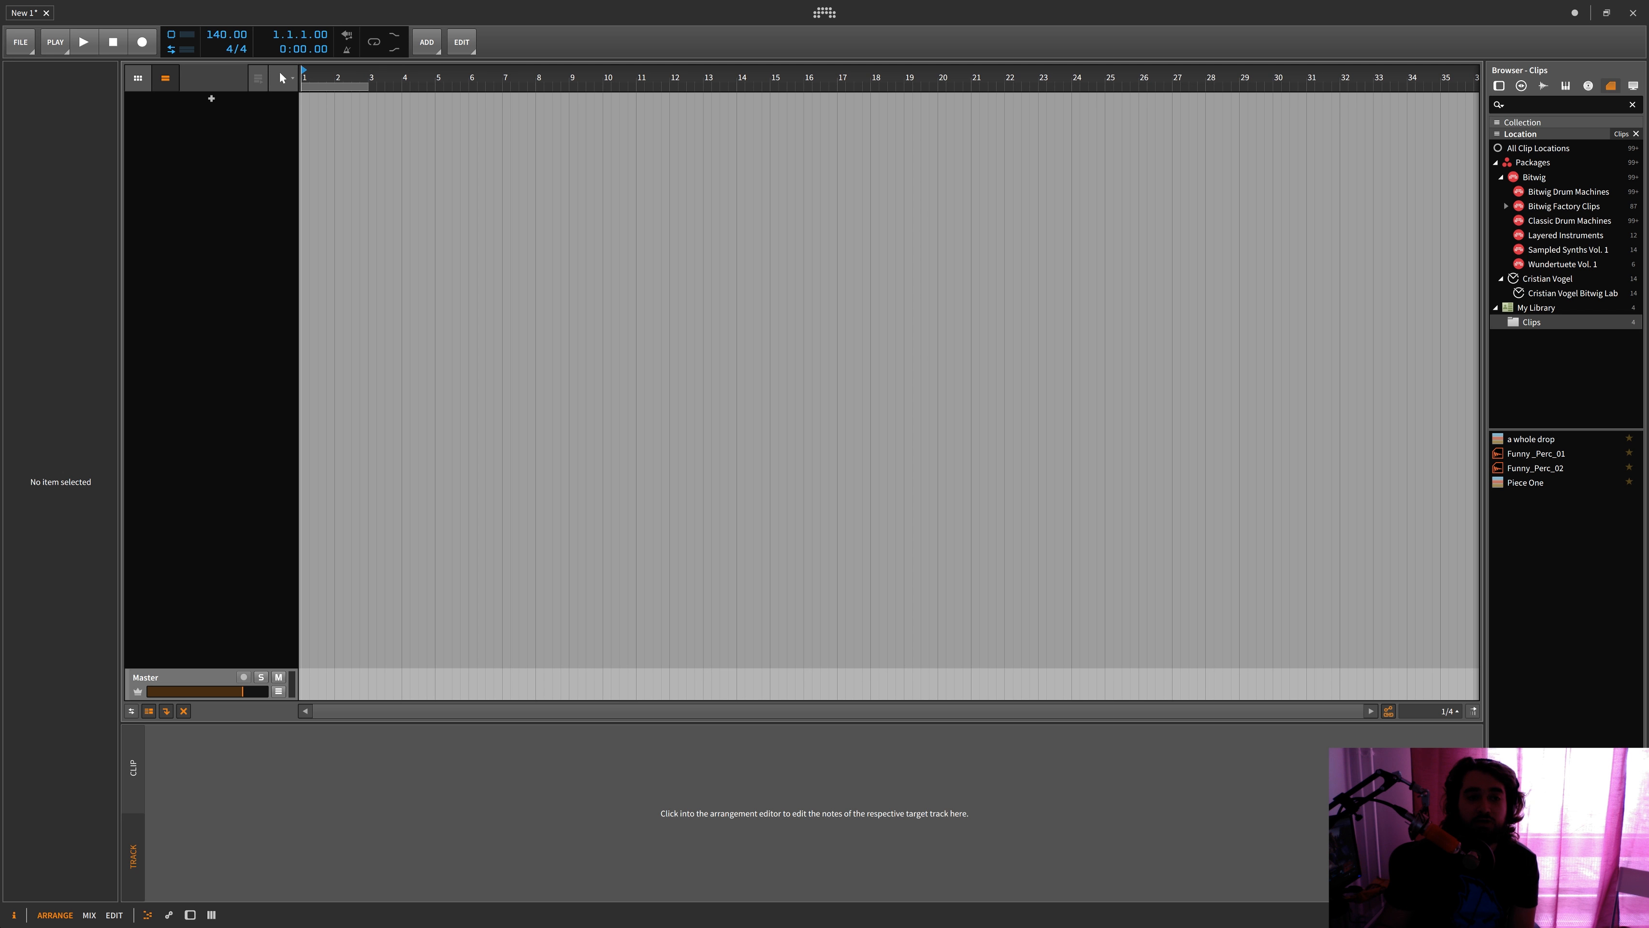
drag(305, 70, 305, 154)
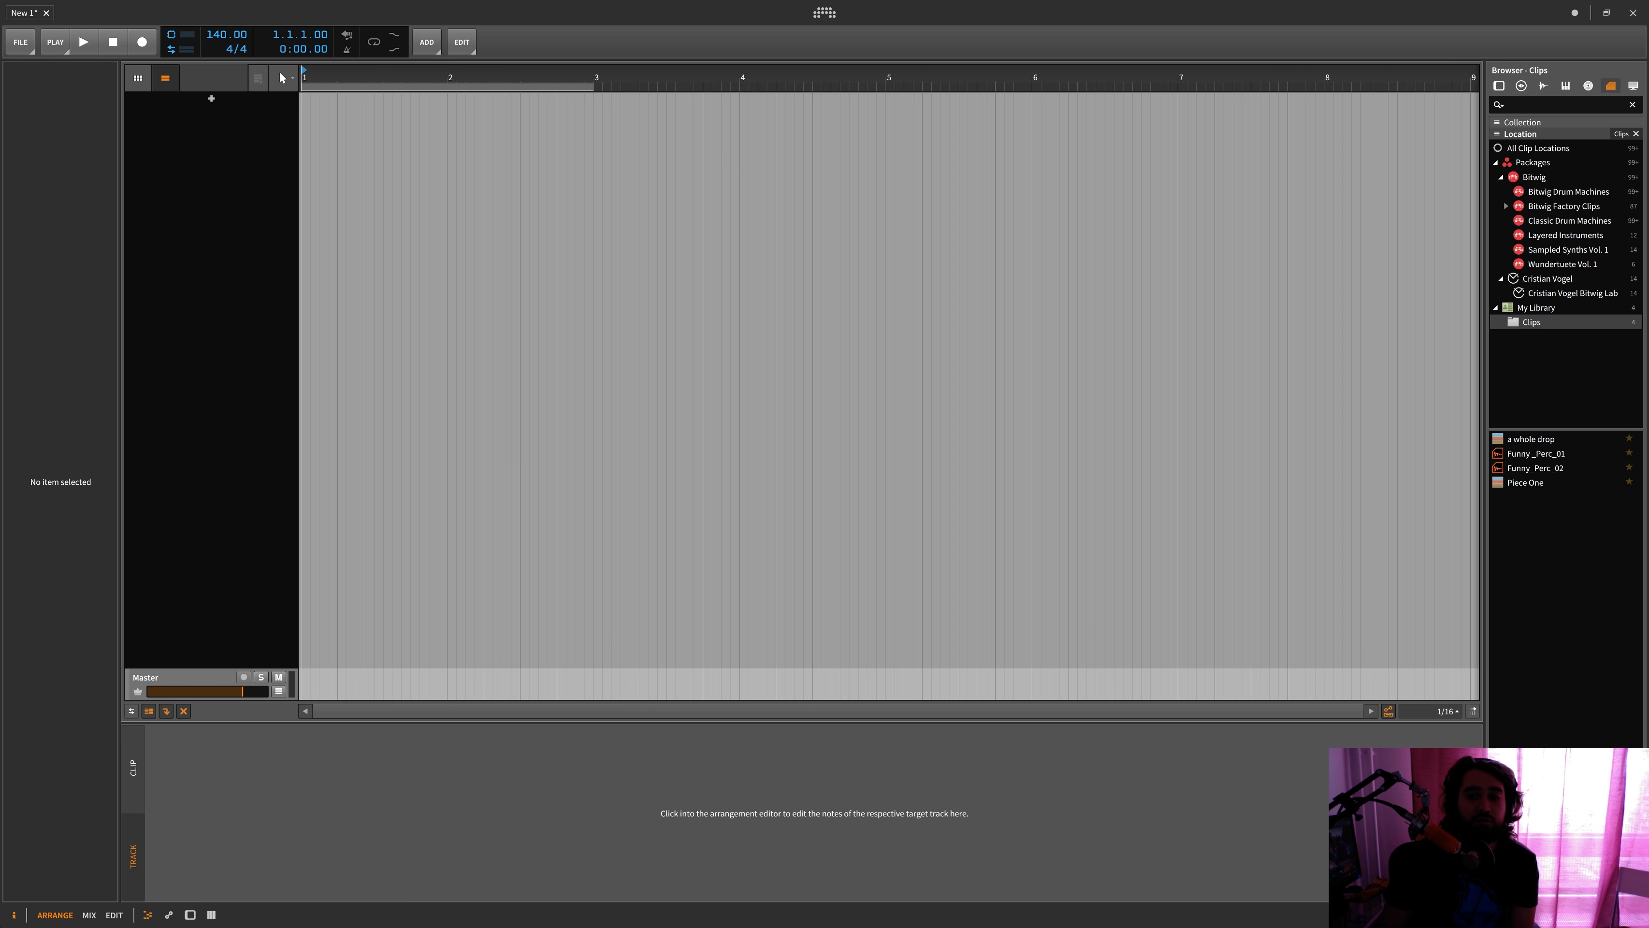
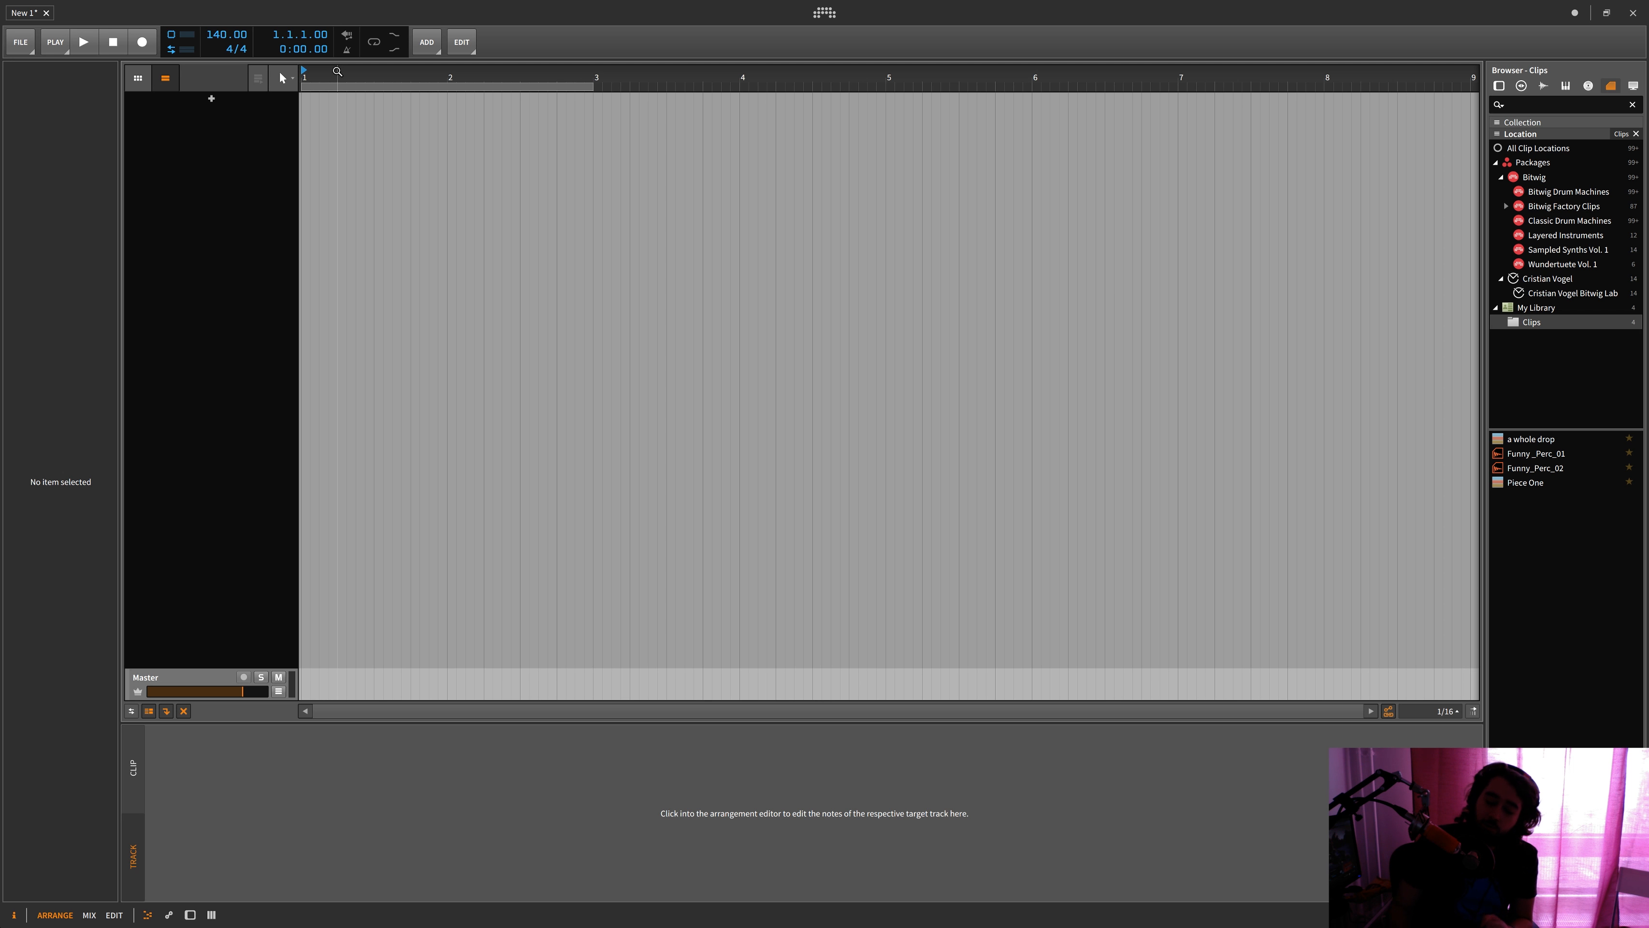
Open the recent project Piece One and save it
click(823, 13)
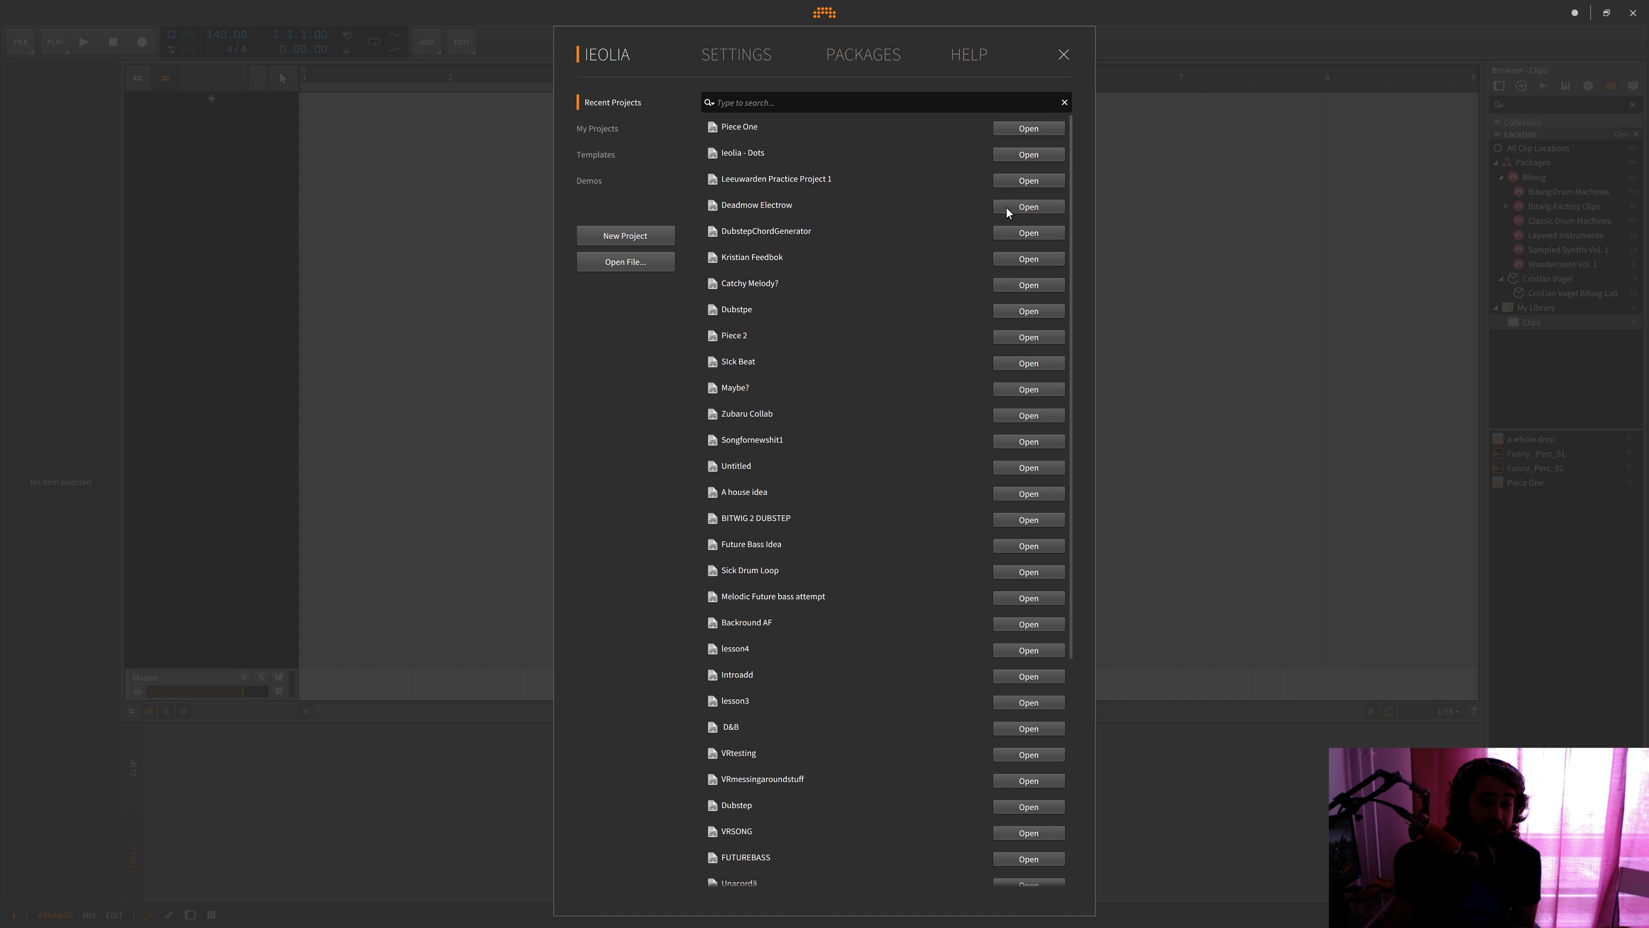
click(1041, 128)
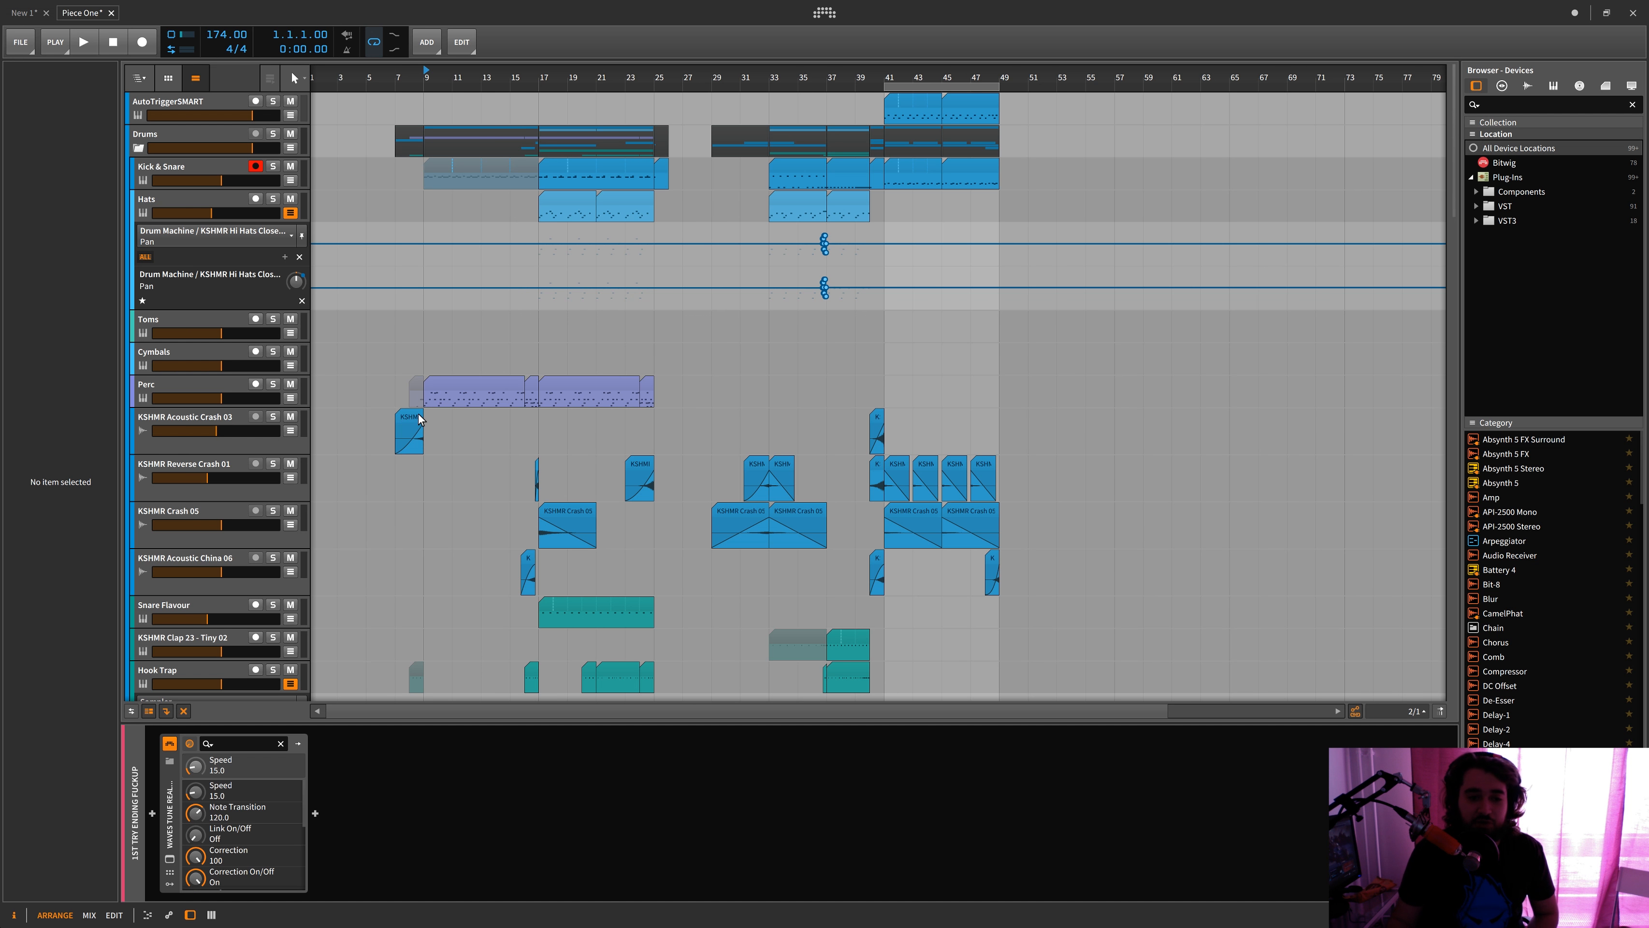
scroll(419, 413, down, 15)
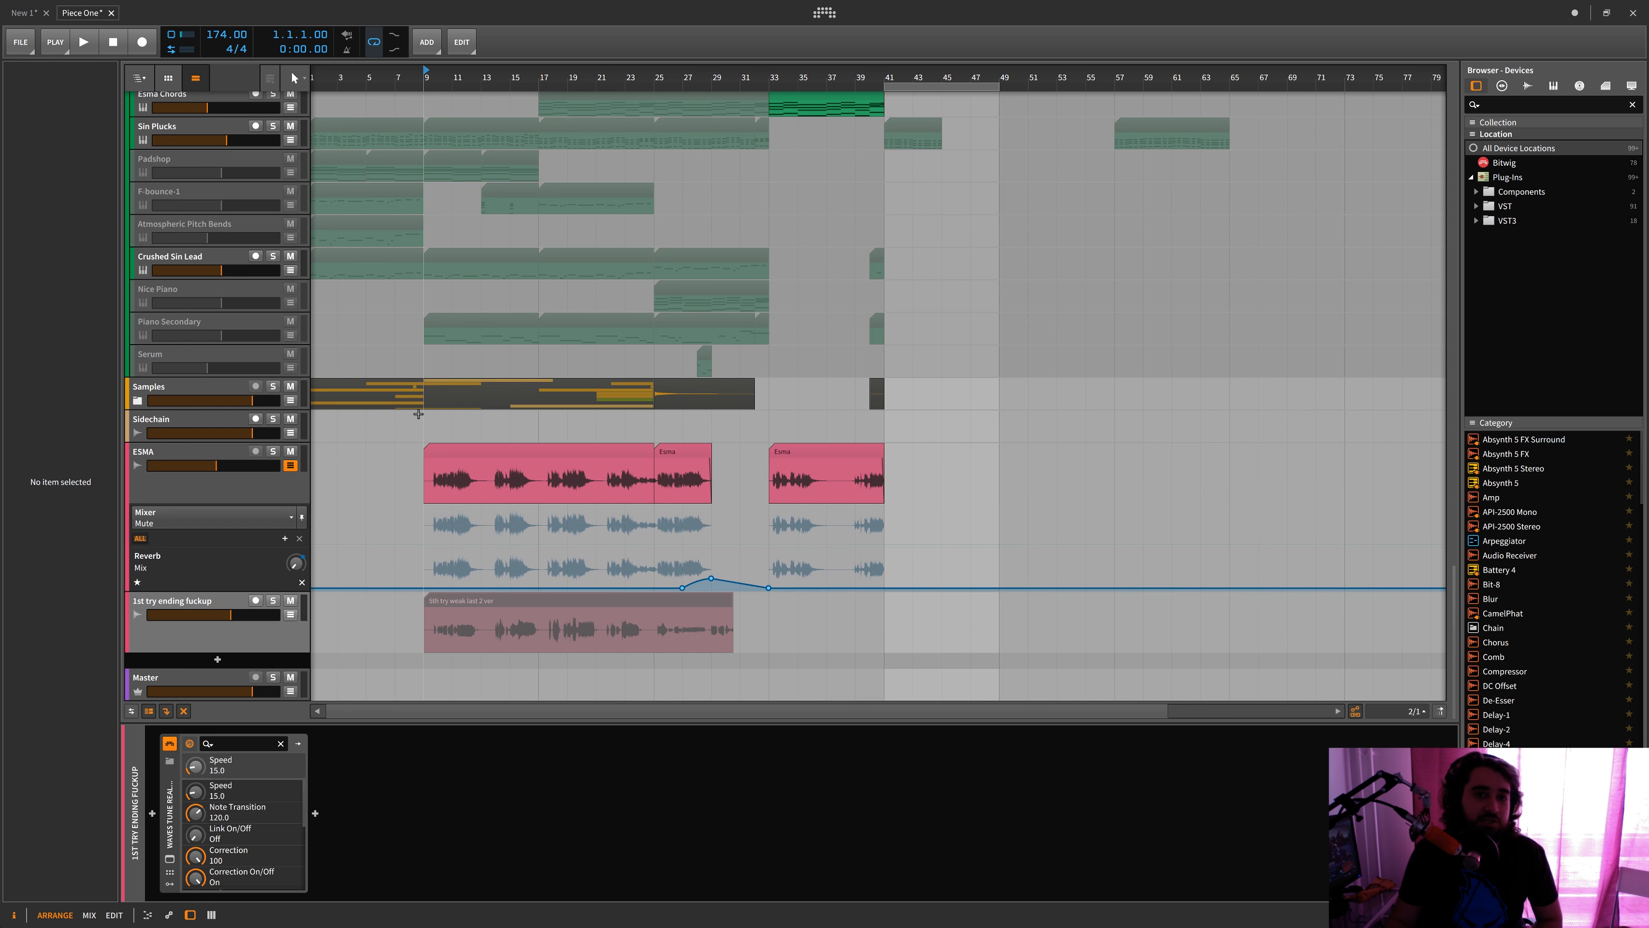
scroll(418, 414, up, 10)
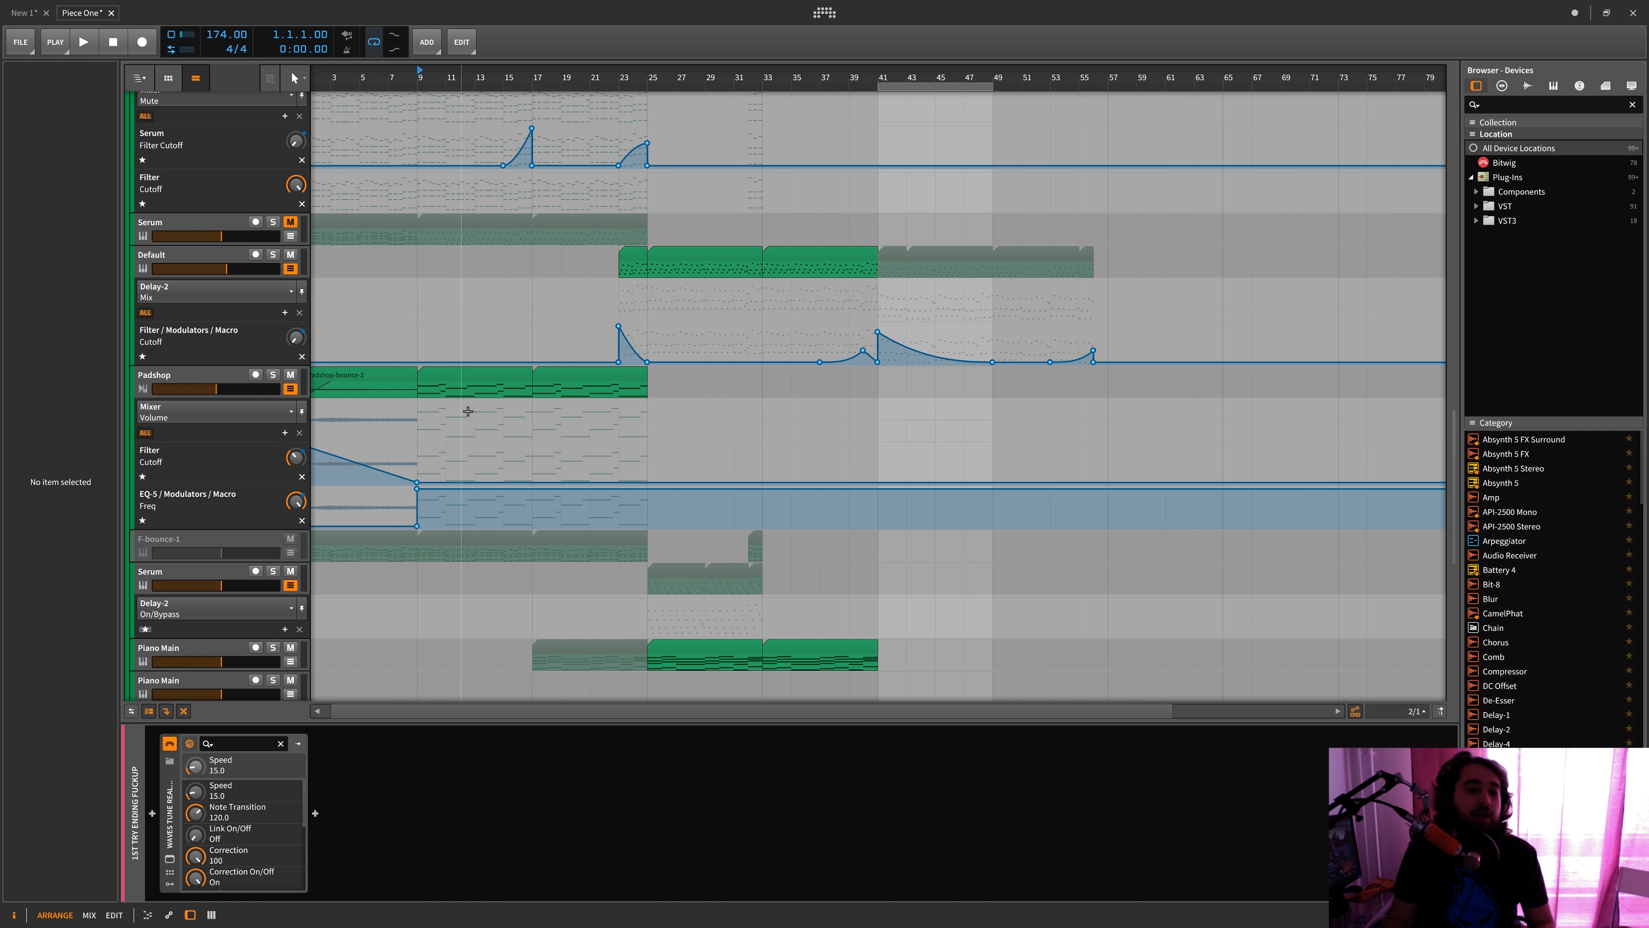
scroll(535, 426, up, 5)
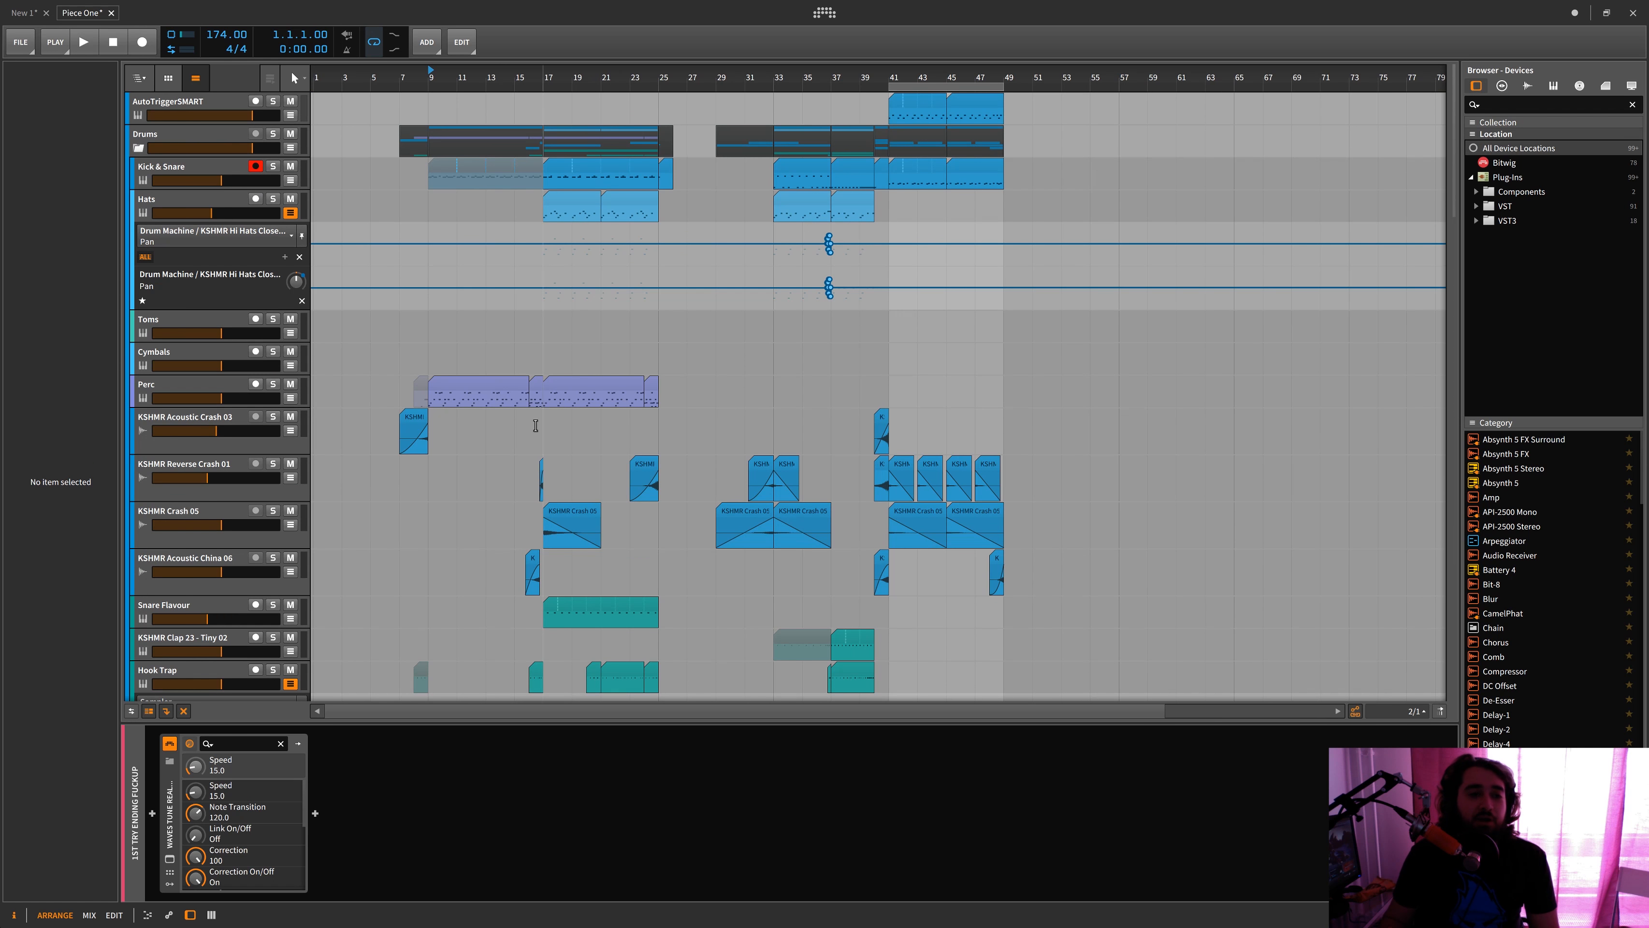
key(ctrl+s)
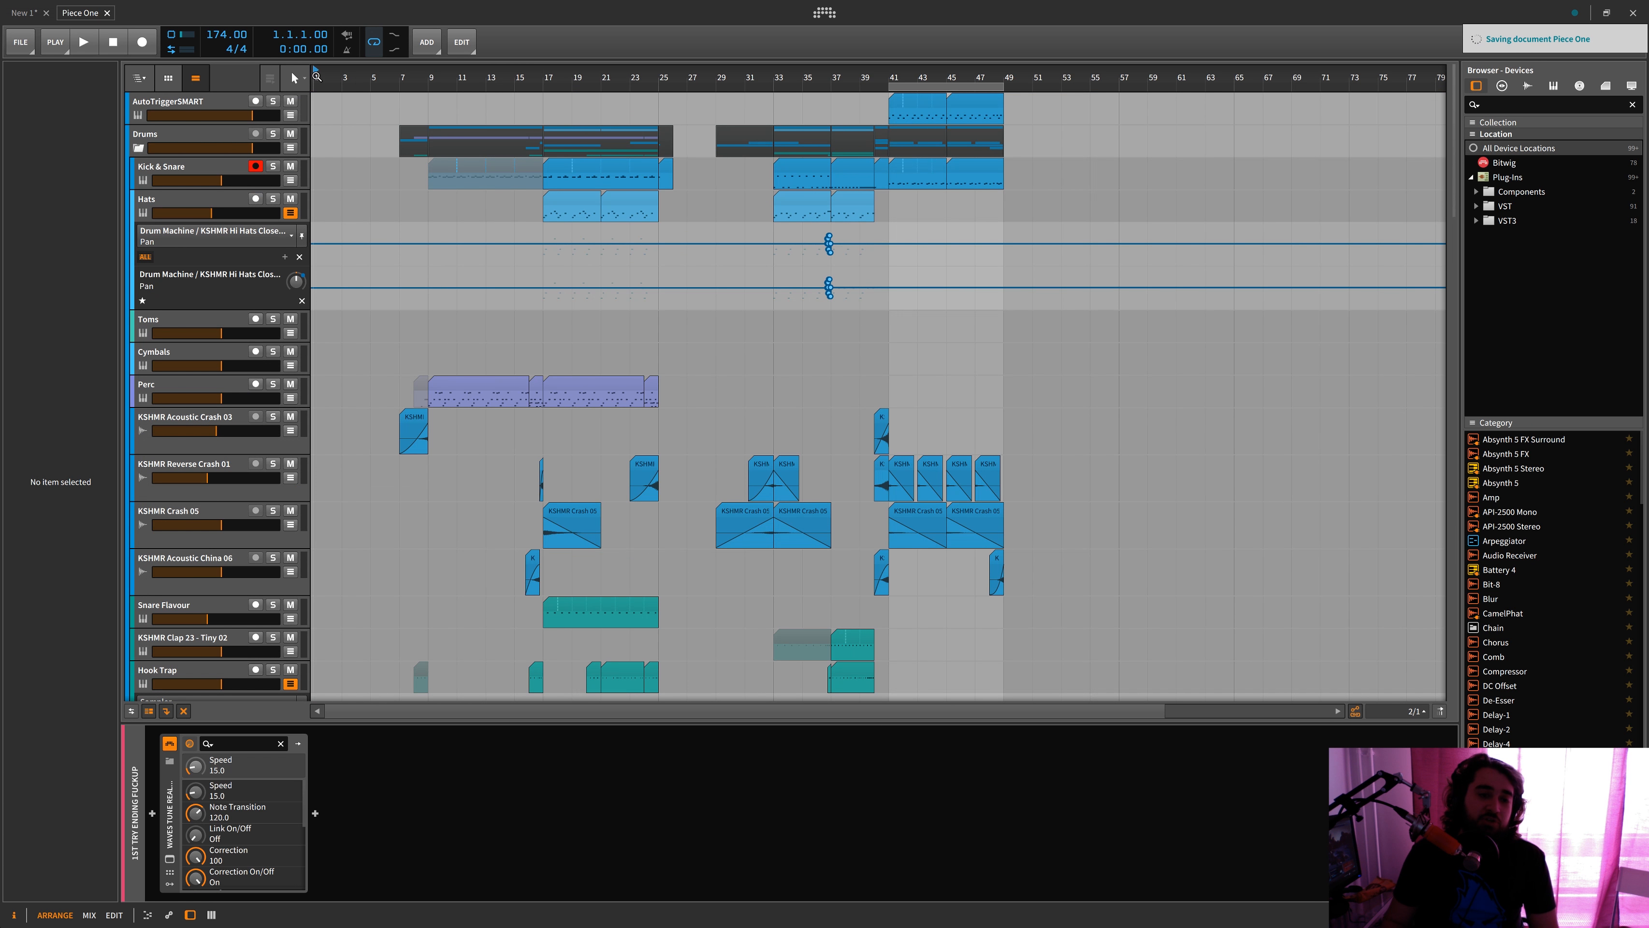
Inspect the device chains of the drum tracks one after another, from Kick & Snare to Snare Flavour
click(185, 172)
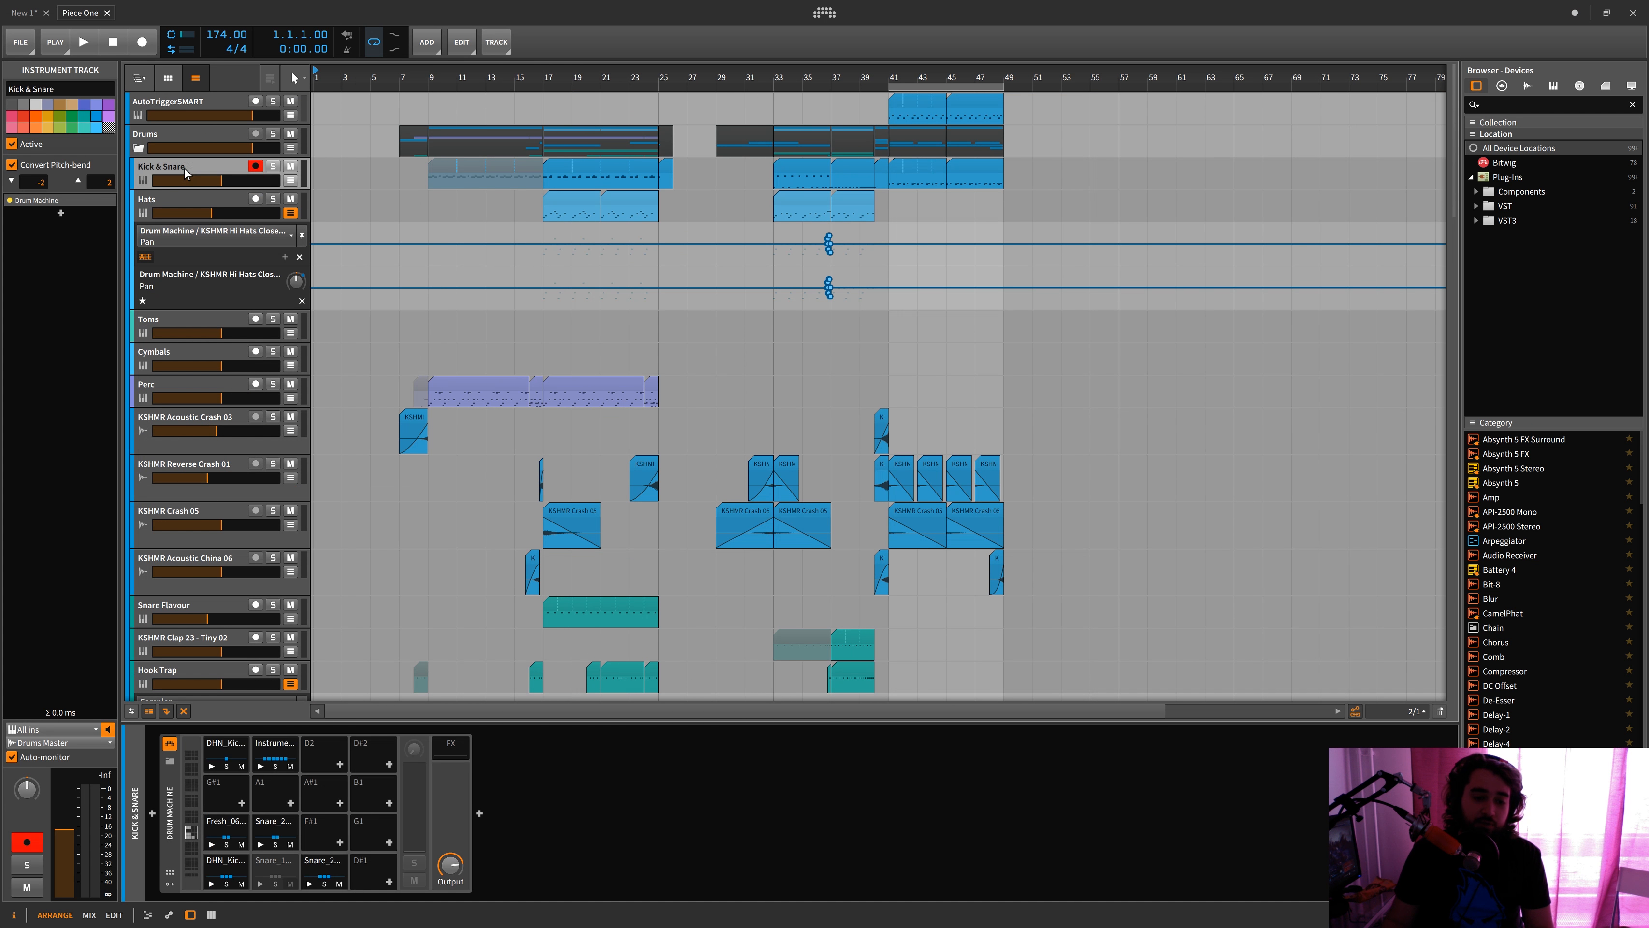
click(192, 210)
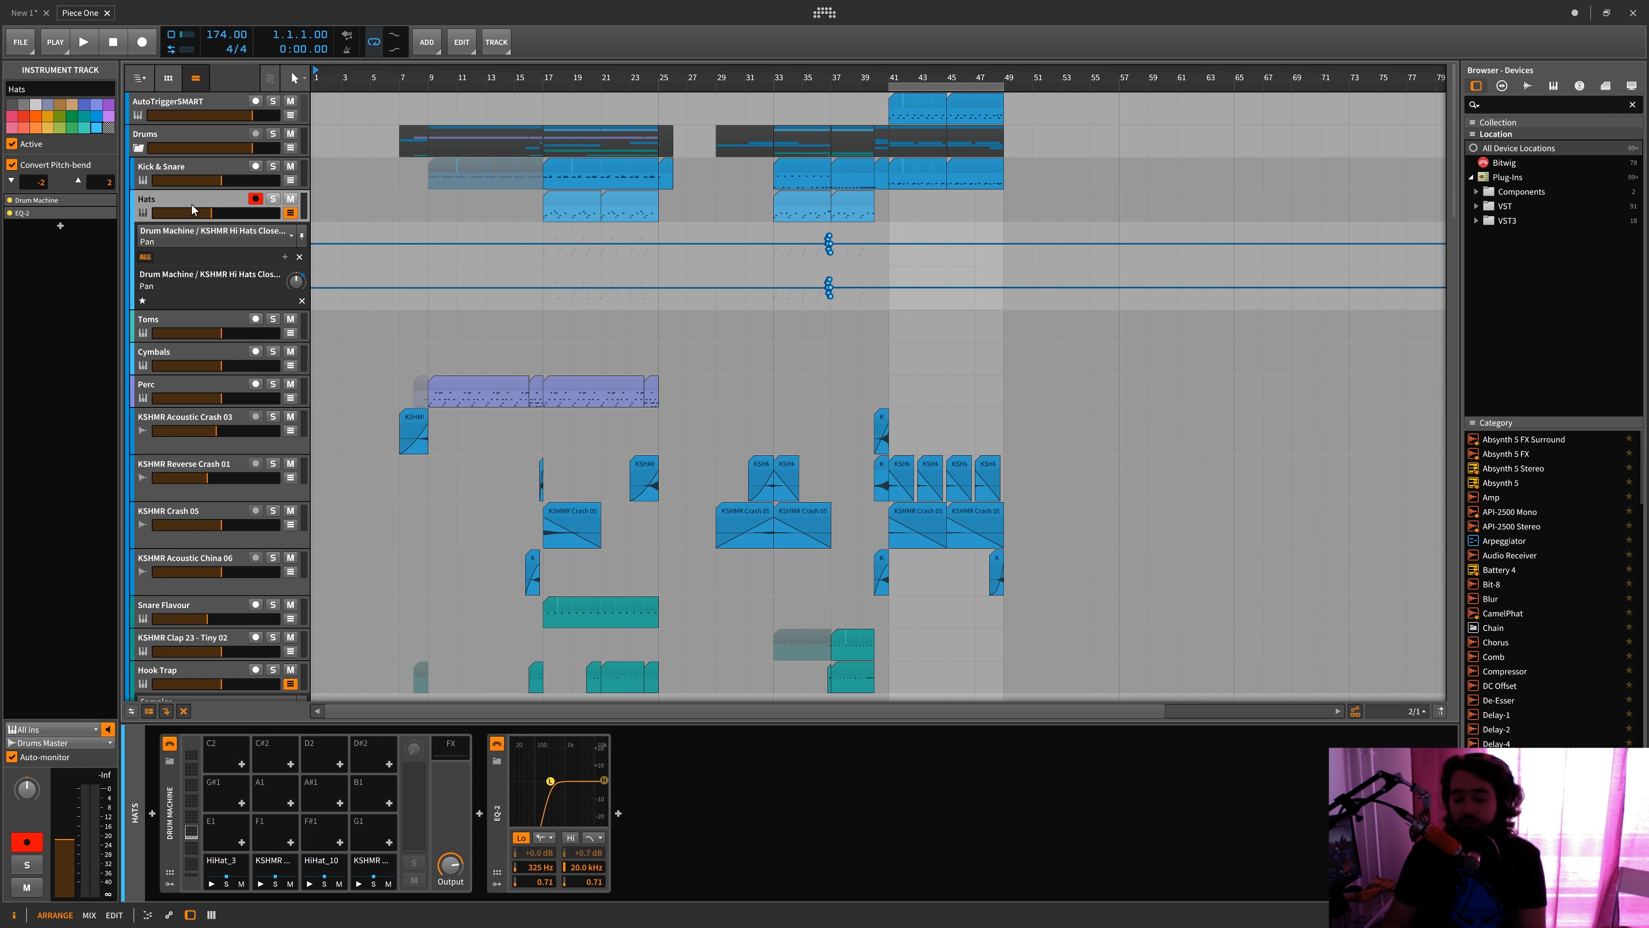
key(Down)
key(Down)
key(Down)
key(Down)
key(Down)
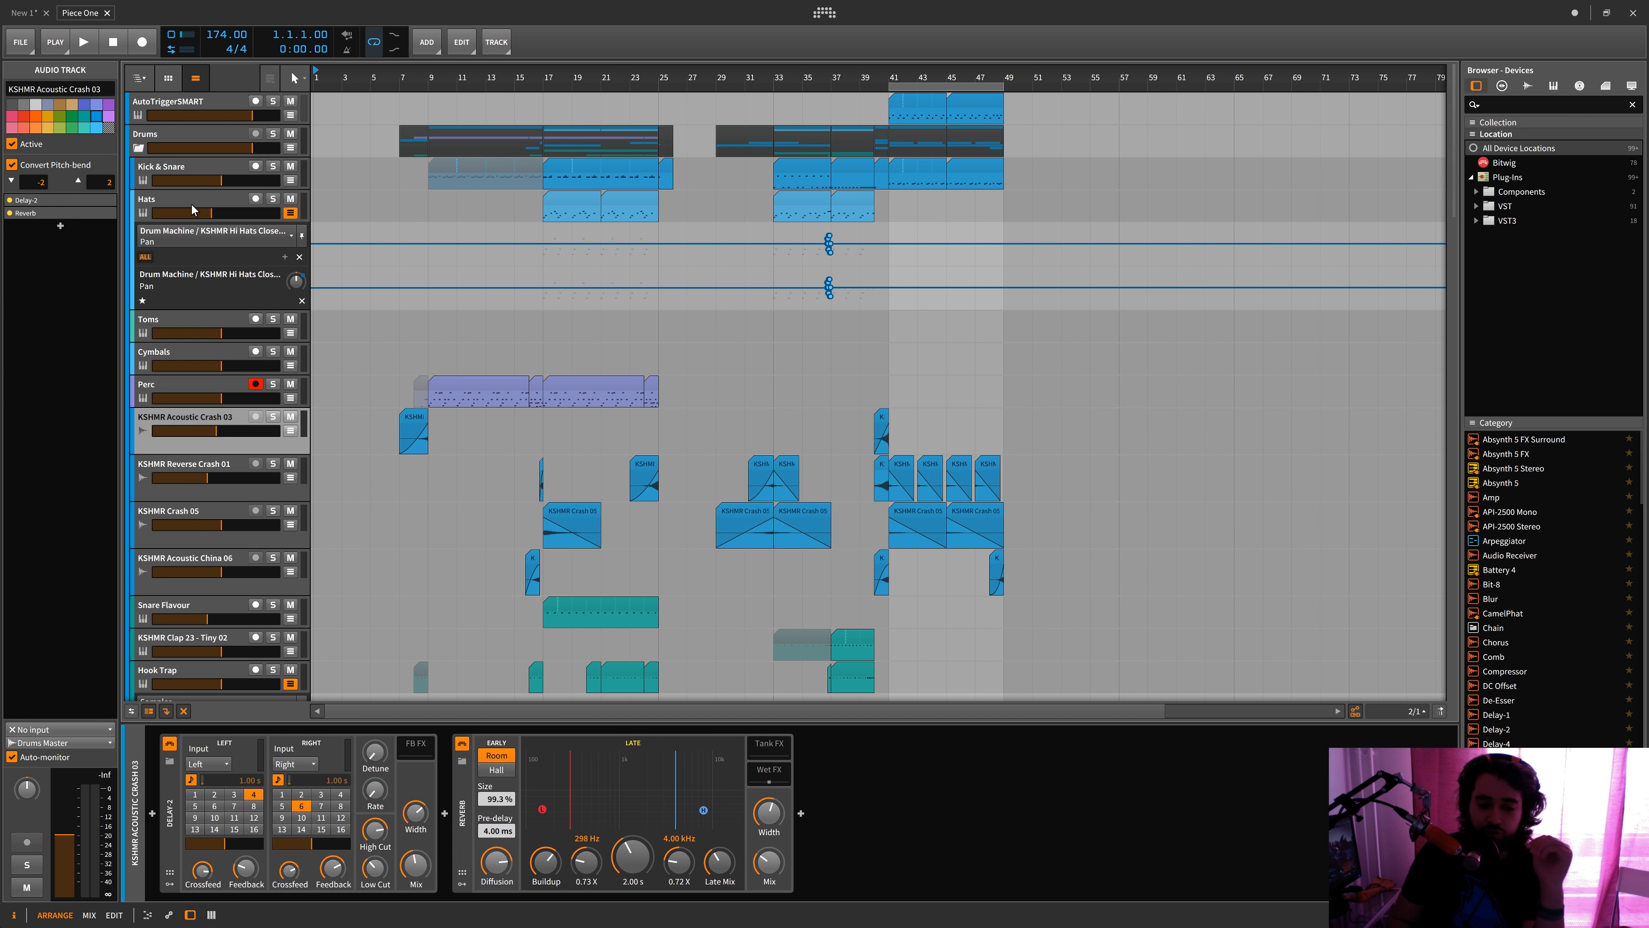
key(Down)
key(Down)
key(Down)
key(Down)
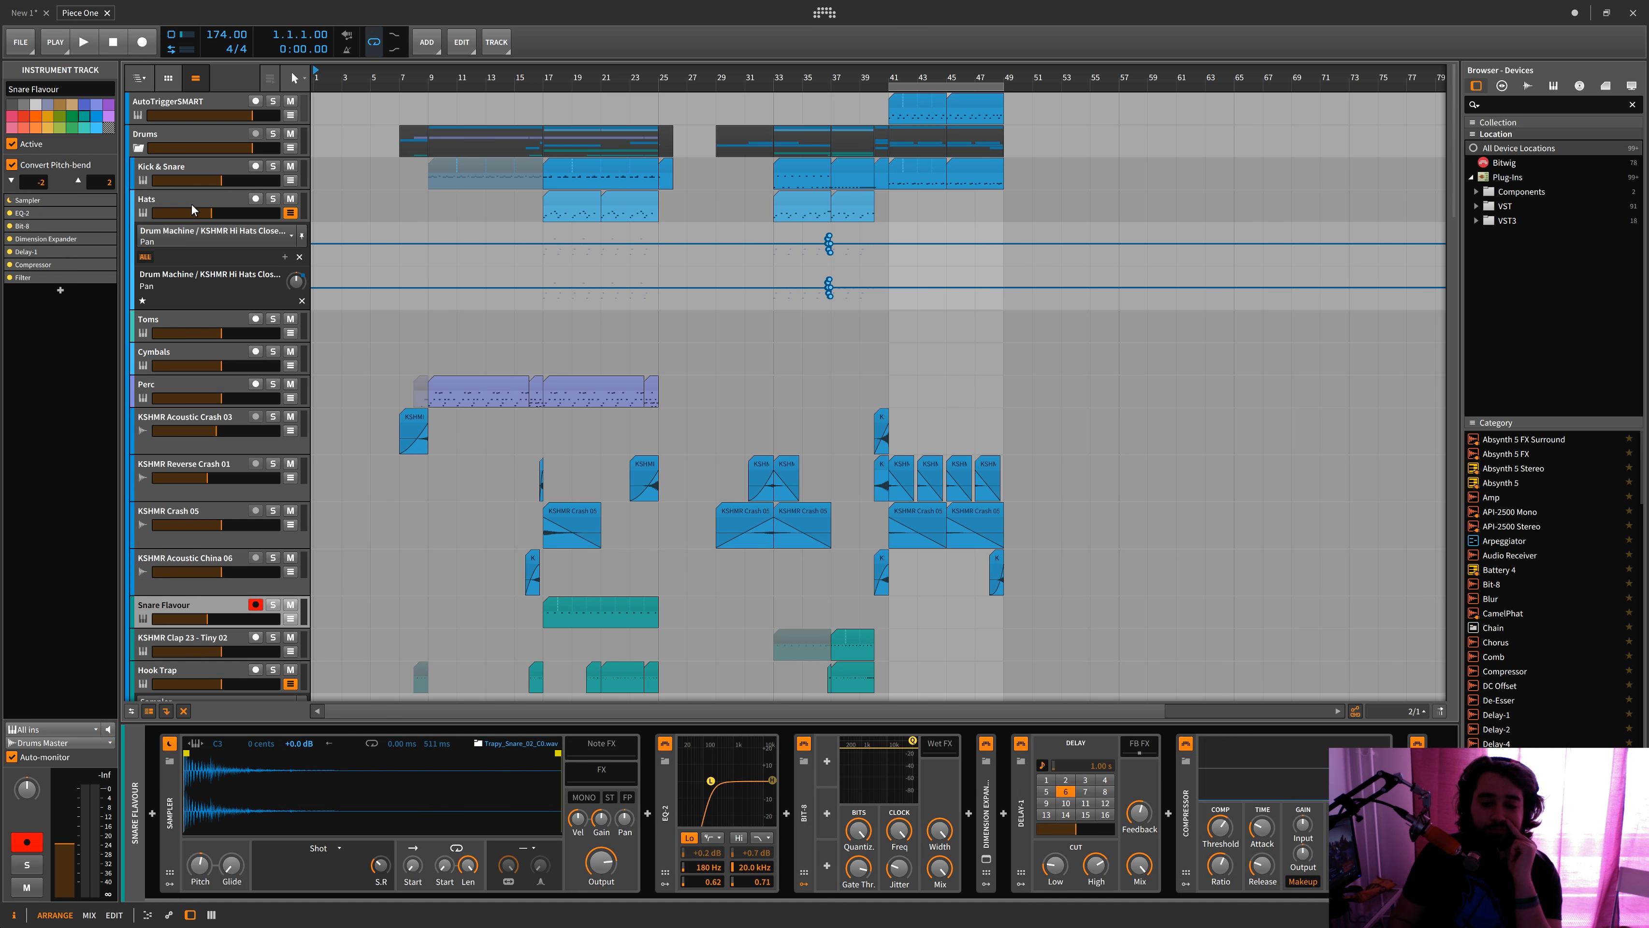
Continue through the tracks from KSHMR Clap 23 - Tiny 02 and Hook Trap down to the Chords group and its tracks
key(Down)
key(Down)
key(Down)
key(Down)
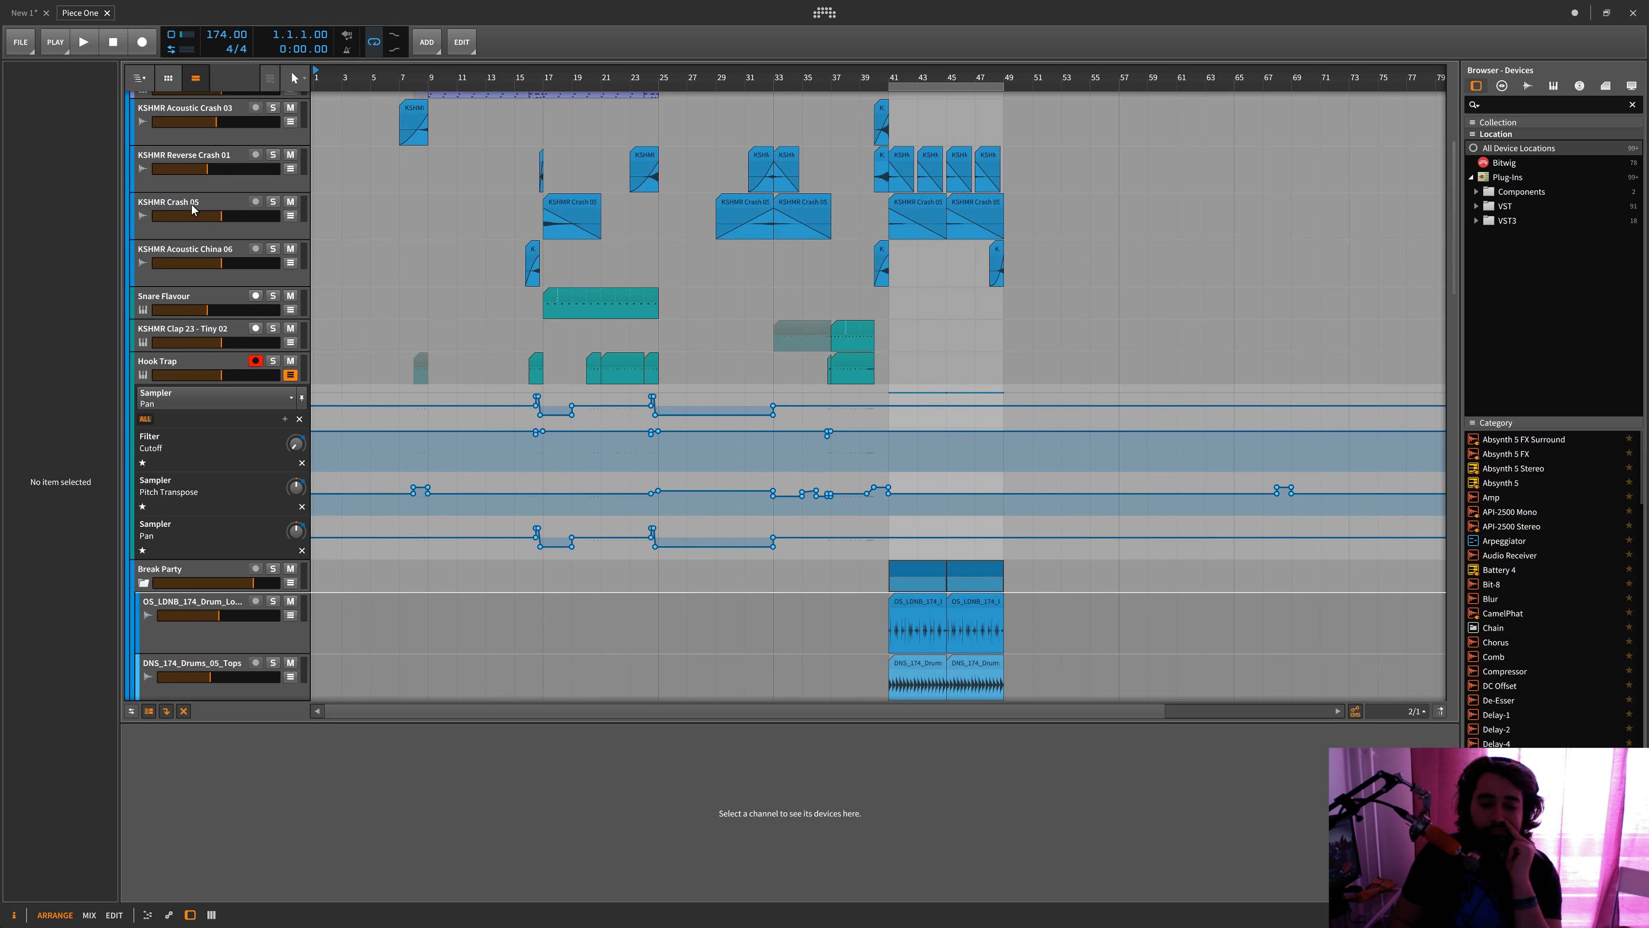
key(Down)
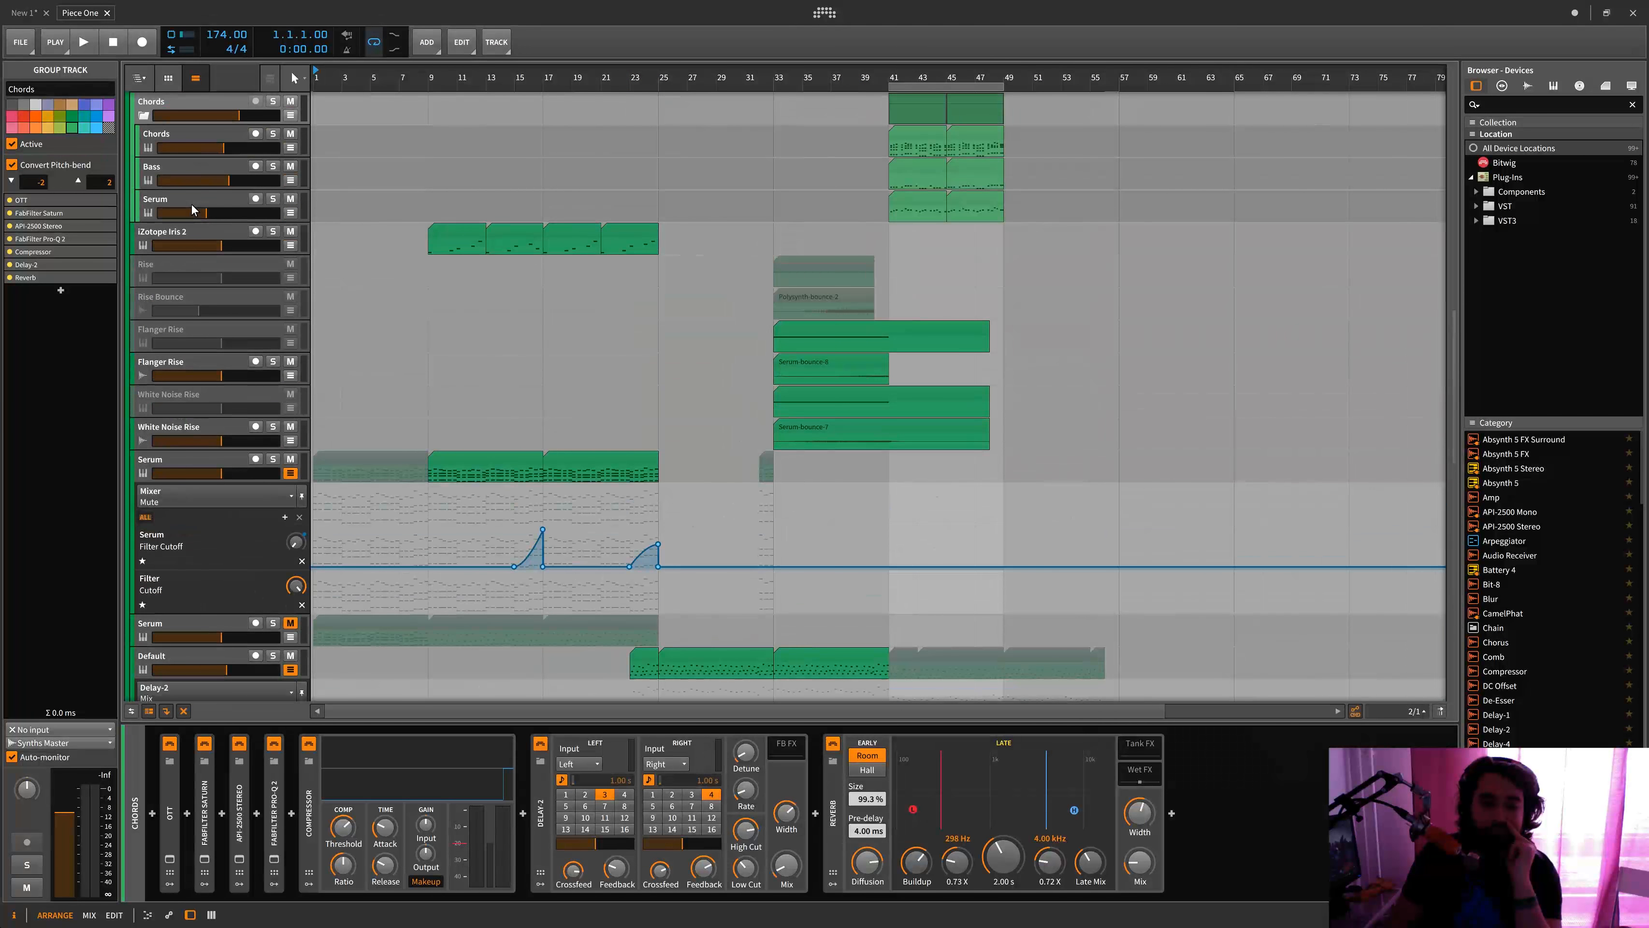
key(Down)
key(Down)
key(Down)
key(Down)
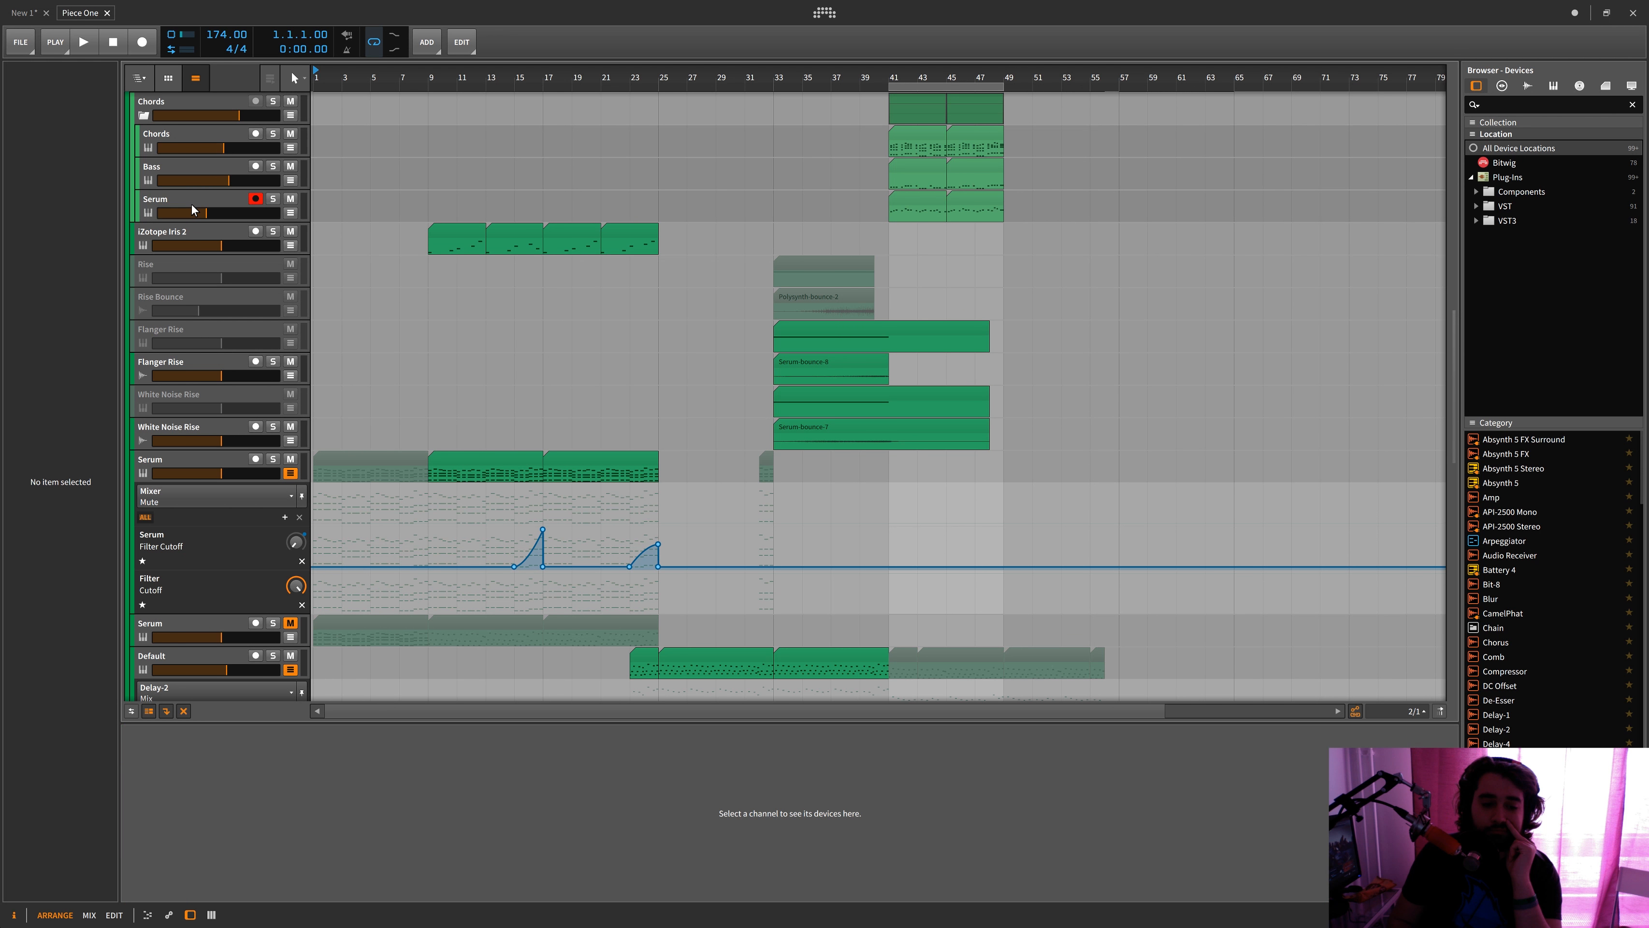
Compare the device chains of the Chords, Bass and Serum tracks inside the Chords group
key(Up)
key(Up)
key(Up)
key(Up)
key(Up)
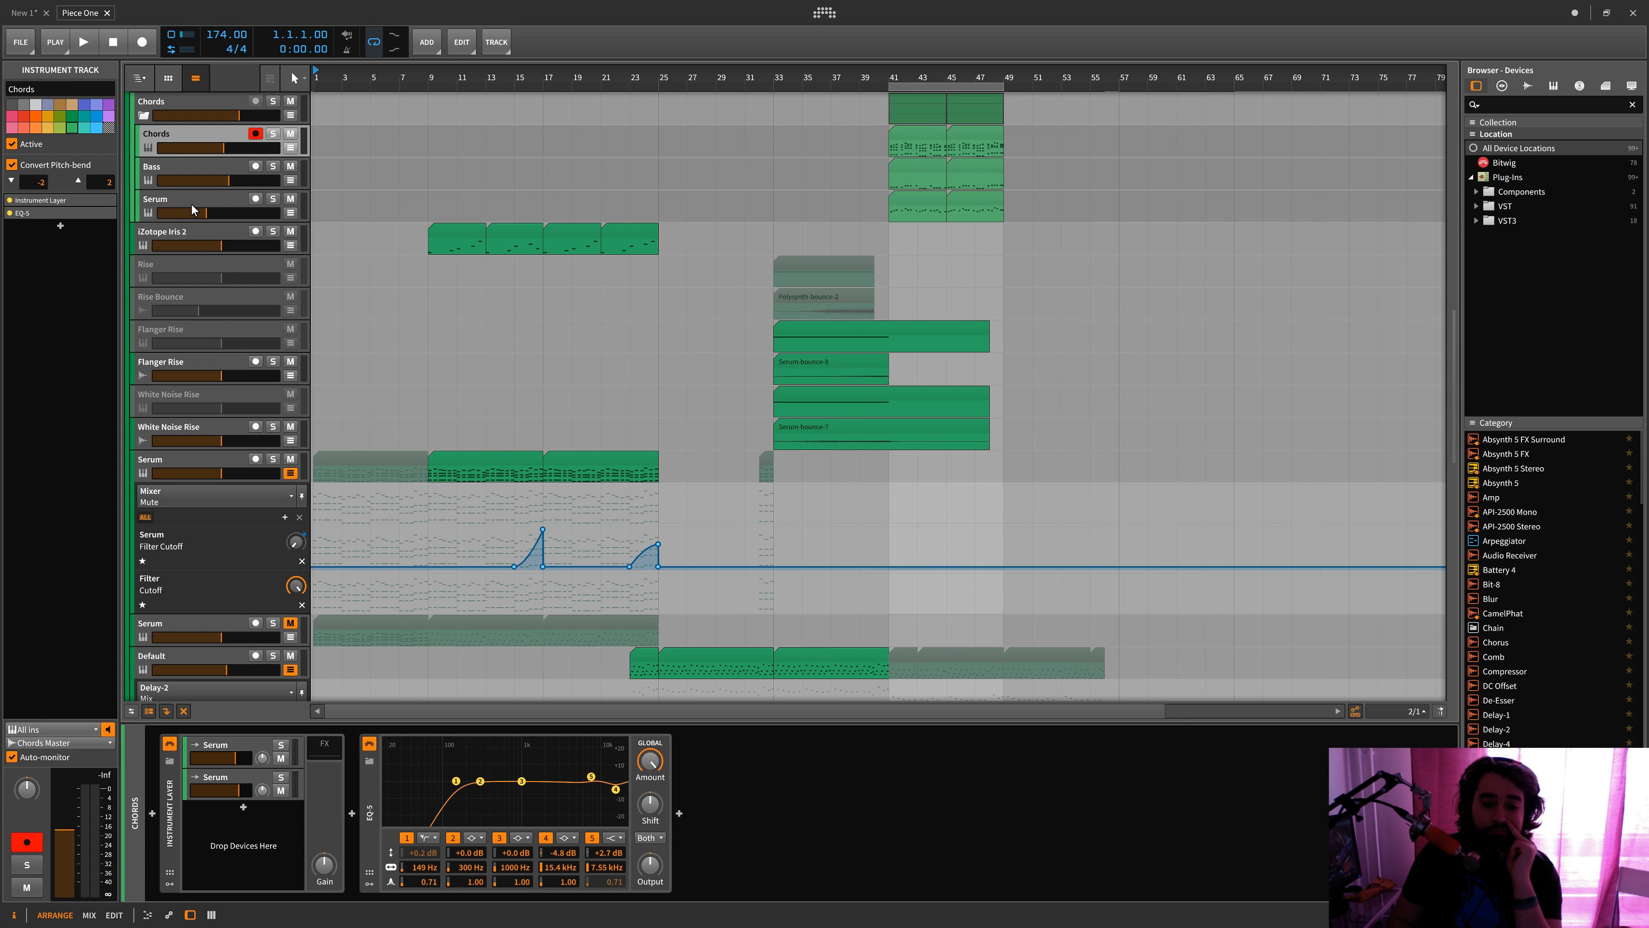
key(Down)
key(Up)
key(Down)
key(Down)
key(Down)
key(Down)
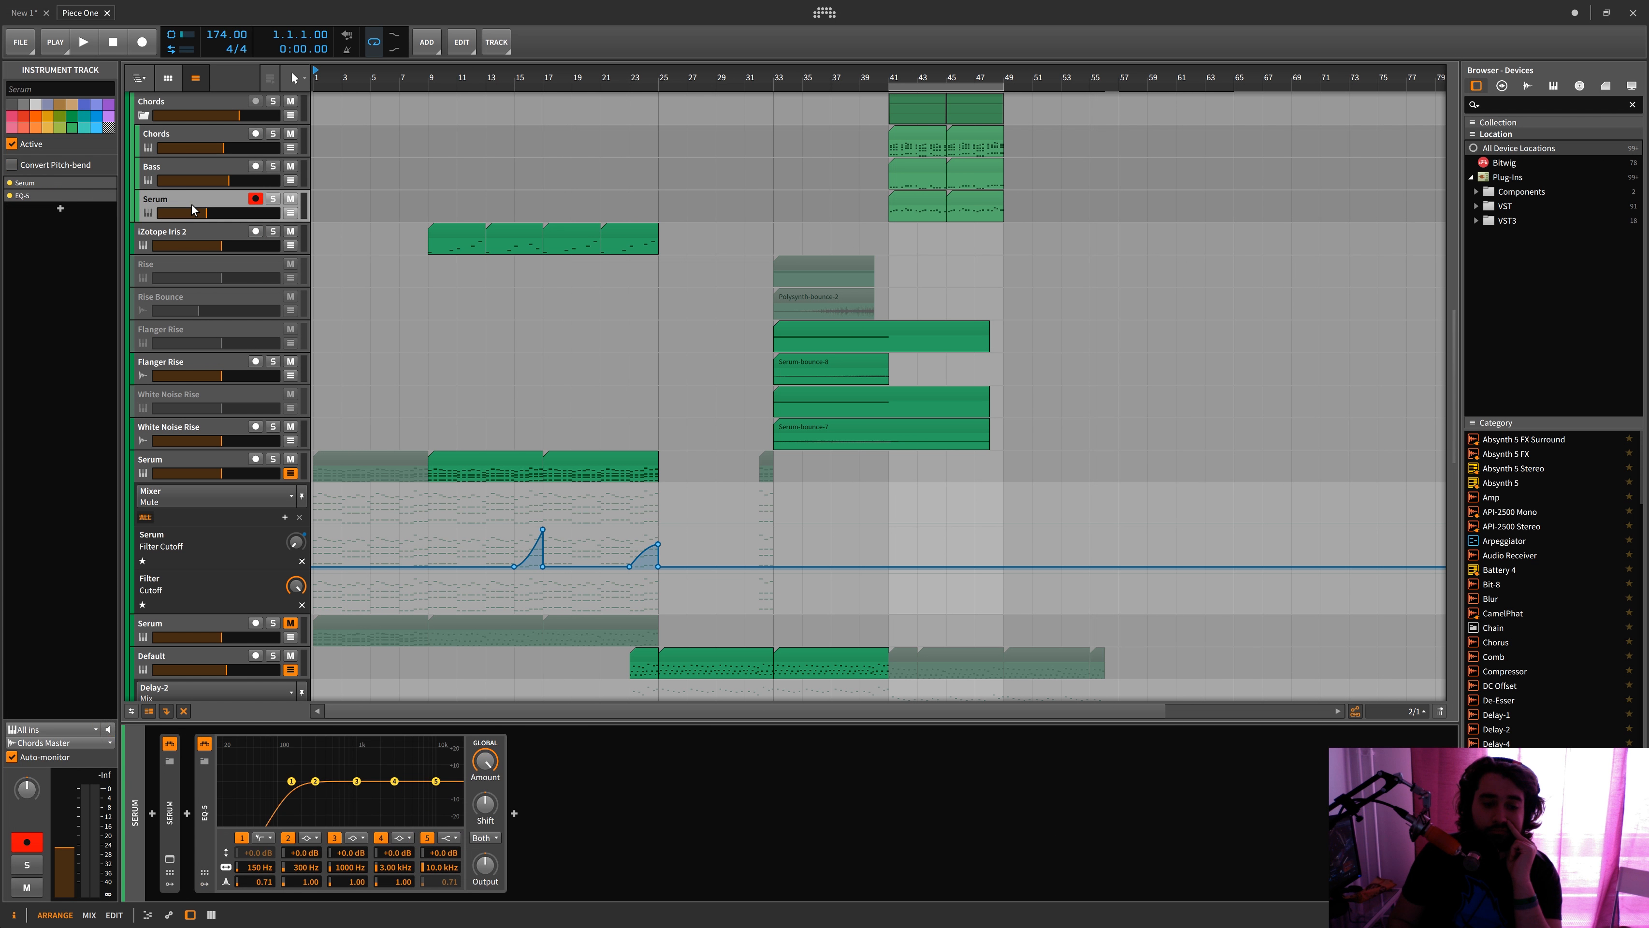
Inspect the device chains from iZotope Iris 2 through the rise tracks to the Serum track below White Noise Rise
key(Down)
key(Down)
key(Down)
key(Down)
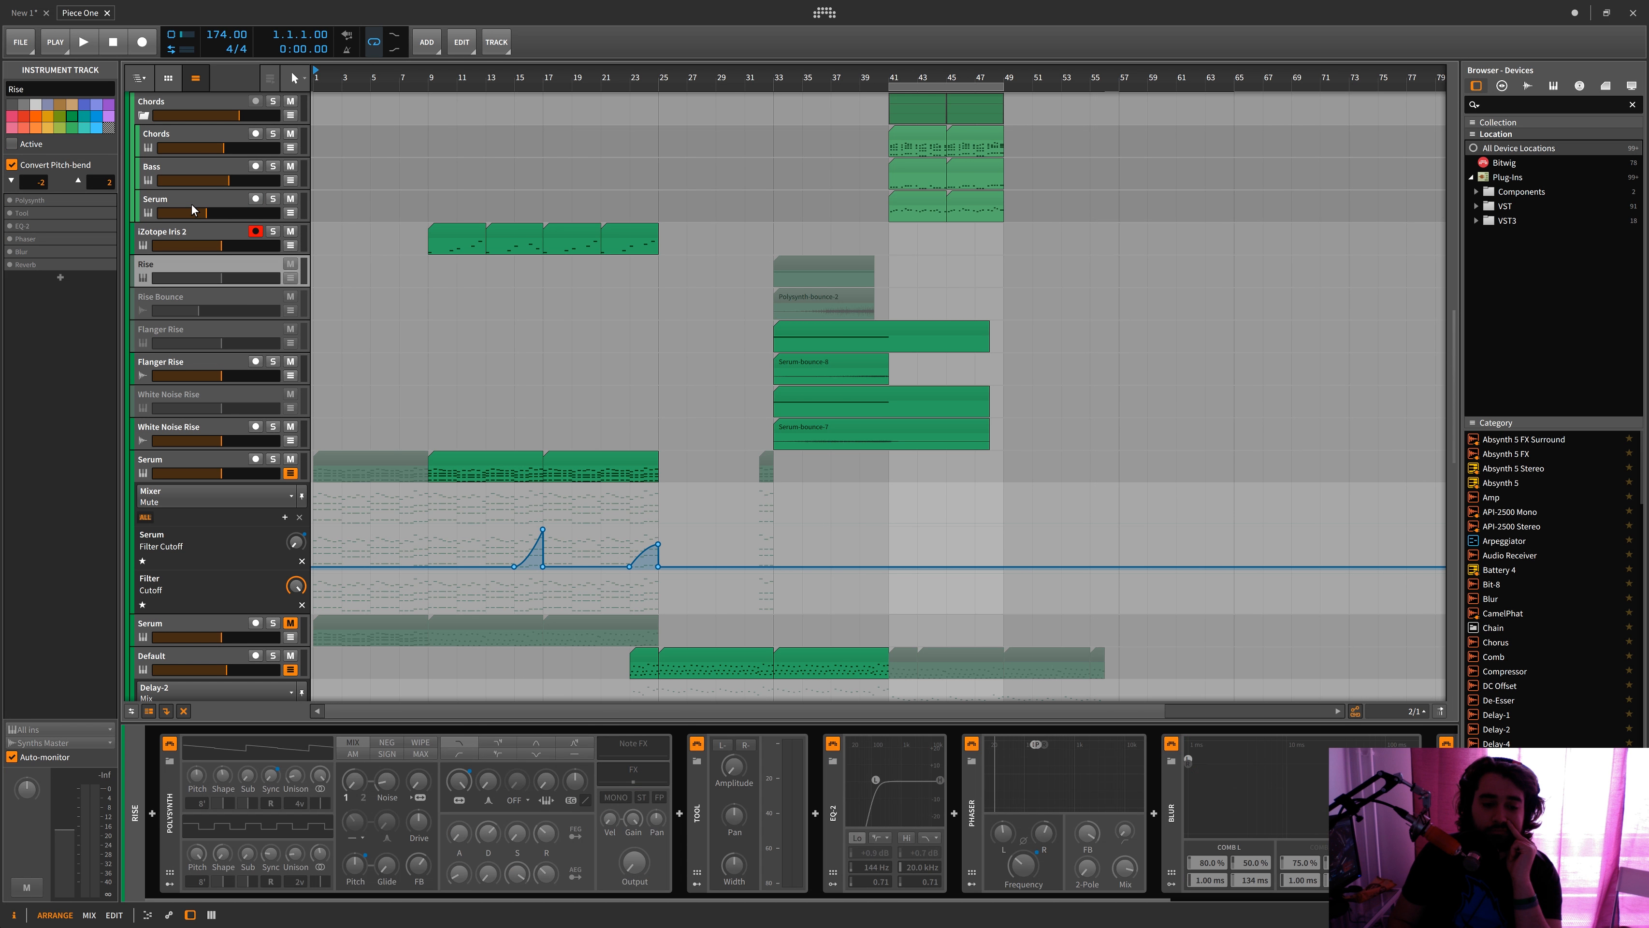
key(Down)
key(Down)
key(Down)
key(Down)
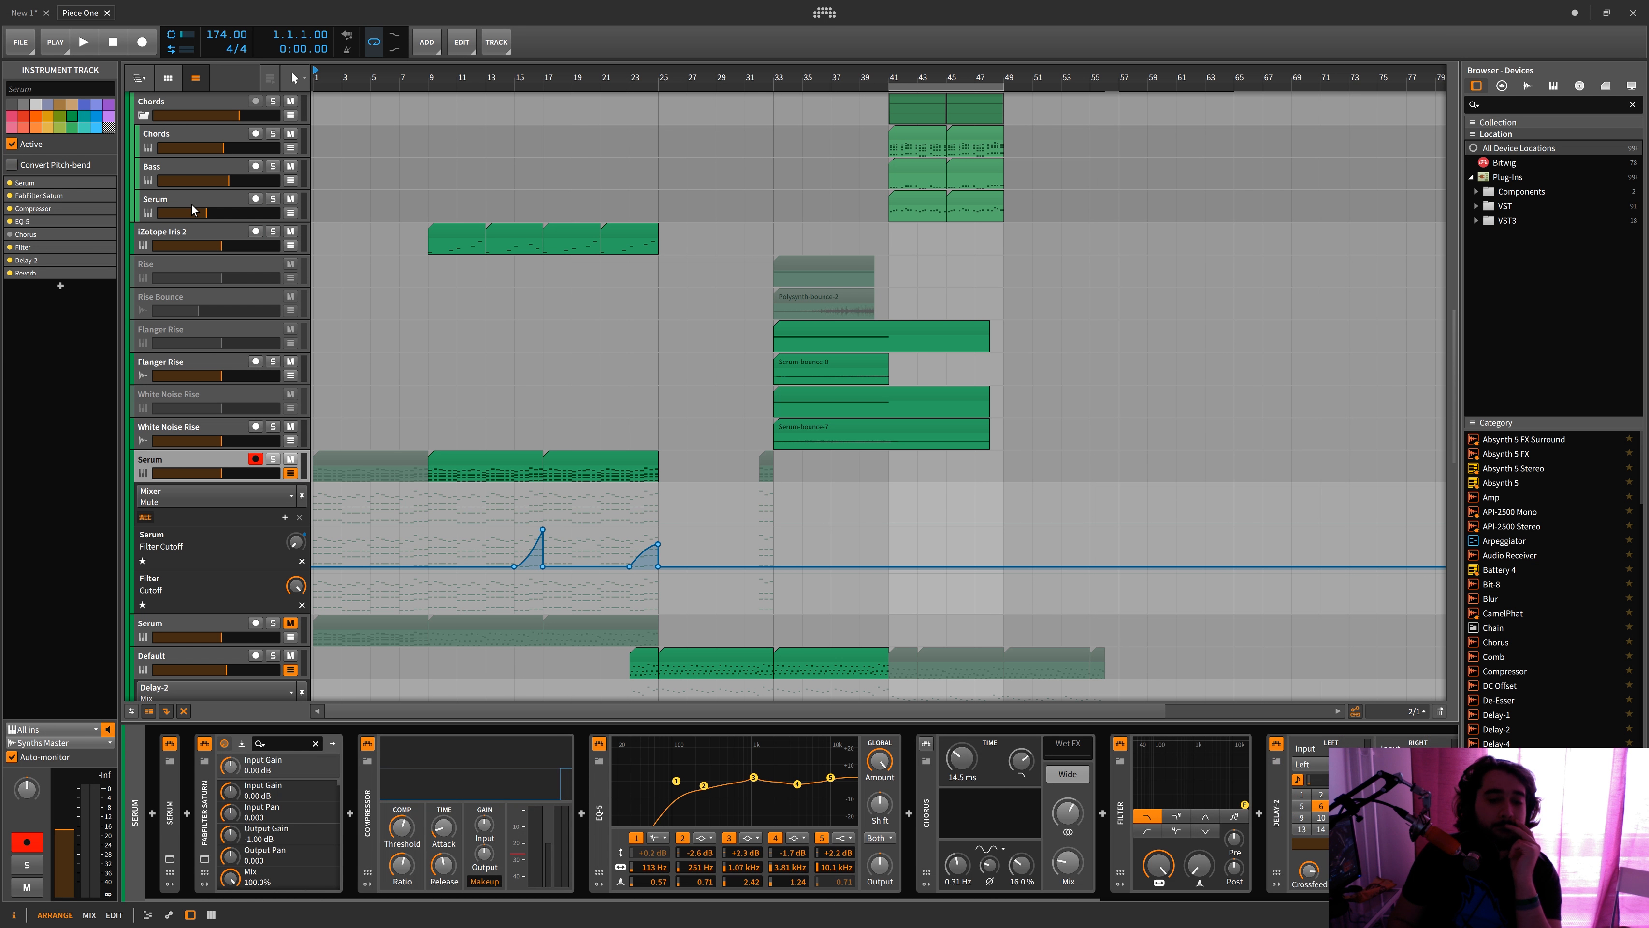
Play the arrangement from the beginning, show the Default track's devices, and follow the drum tracks and their automation
key(space)
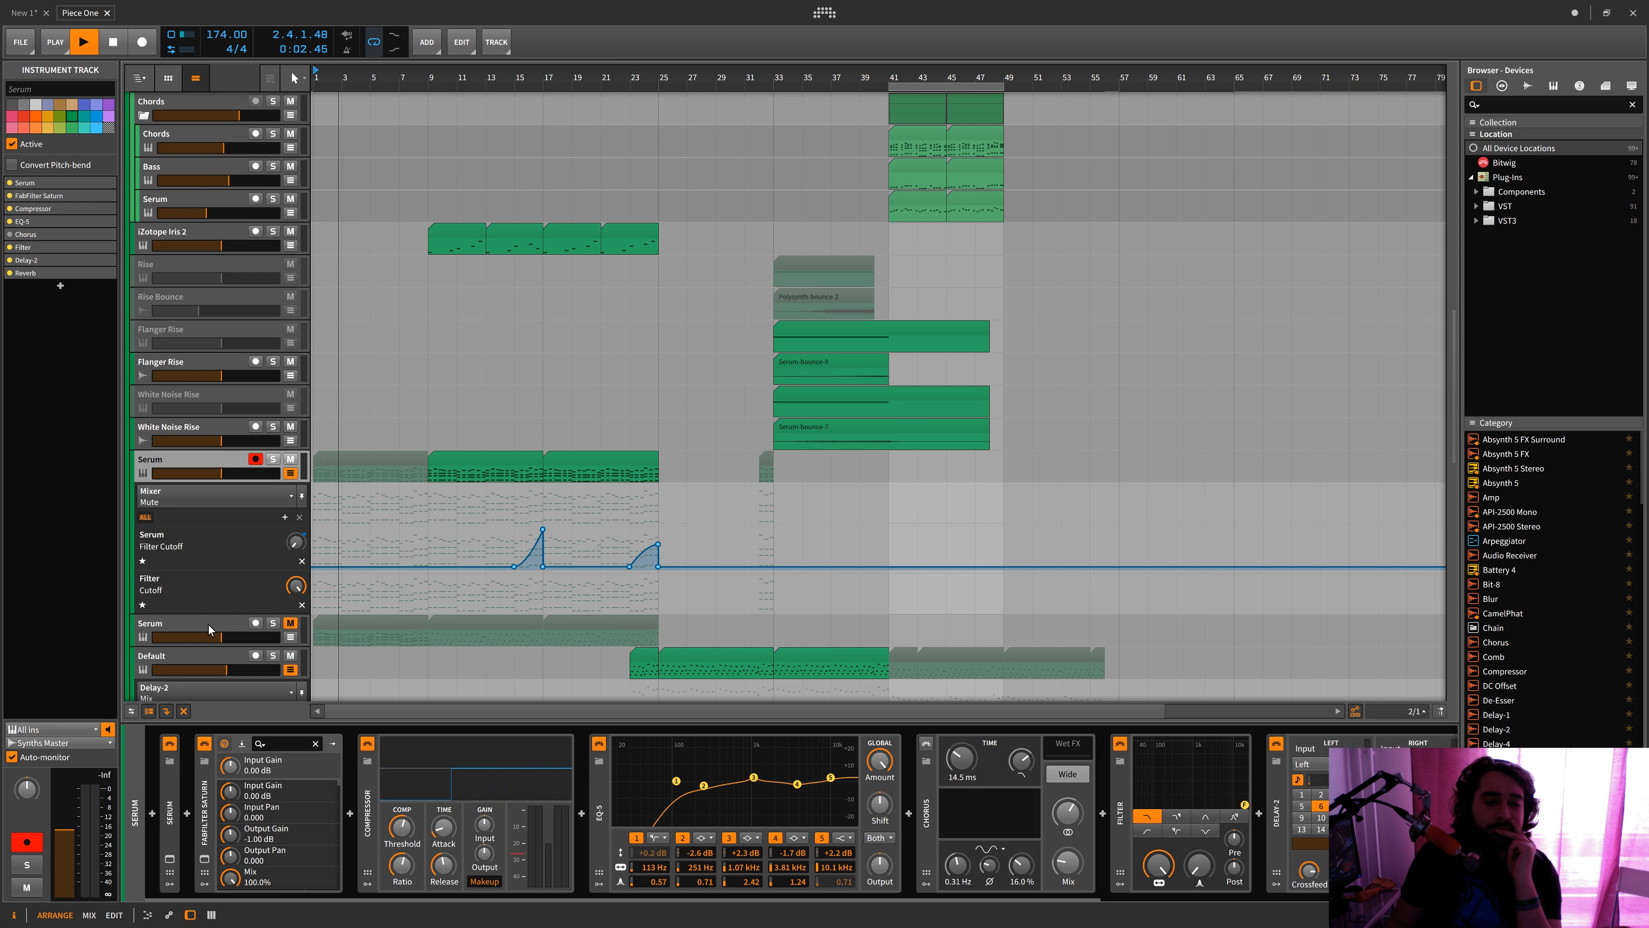
key(Down)
key(Down)
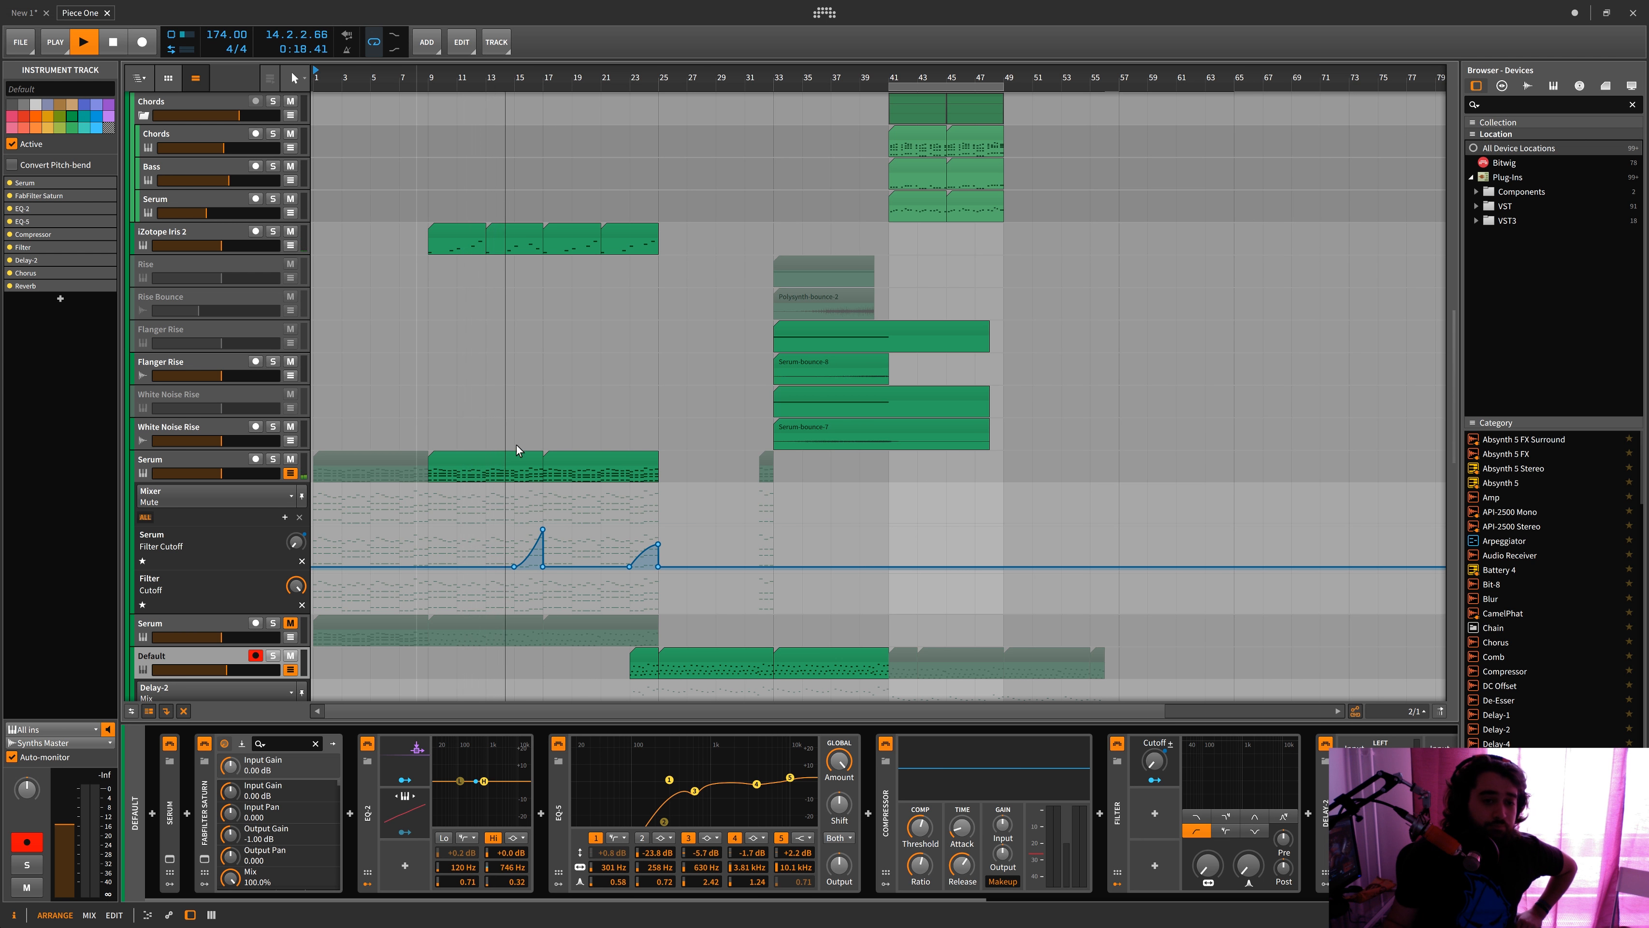
scroll(552, 410, down, 5)
scroll(552, 411, down, 2)
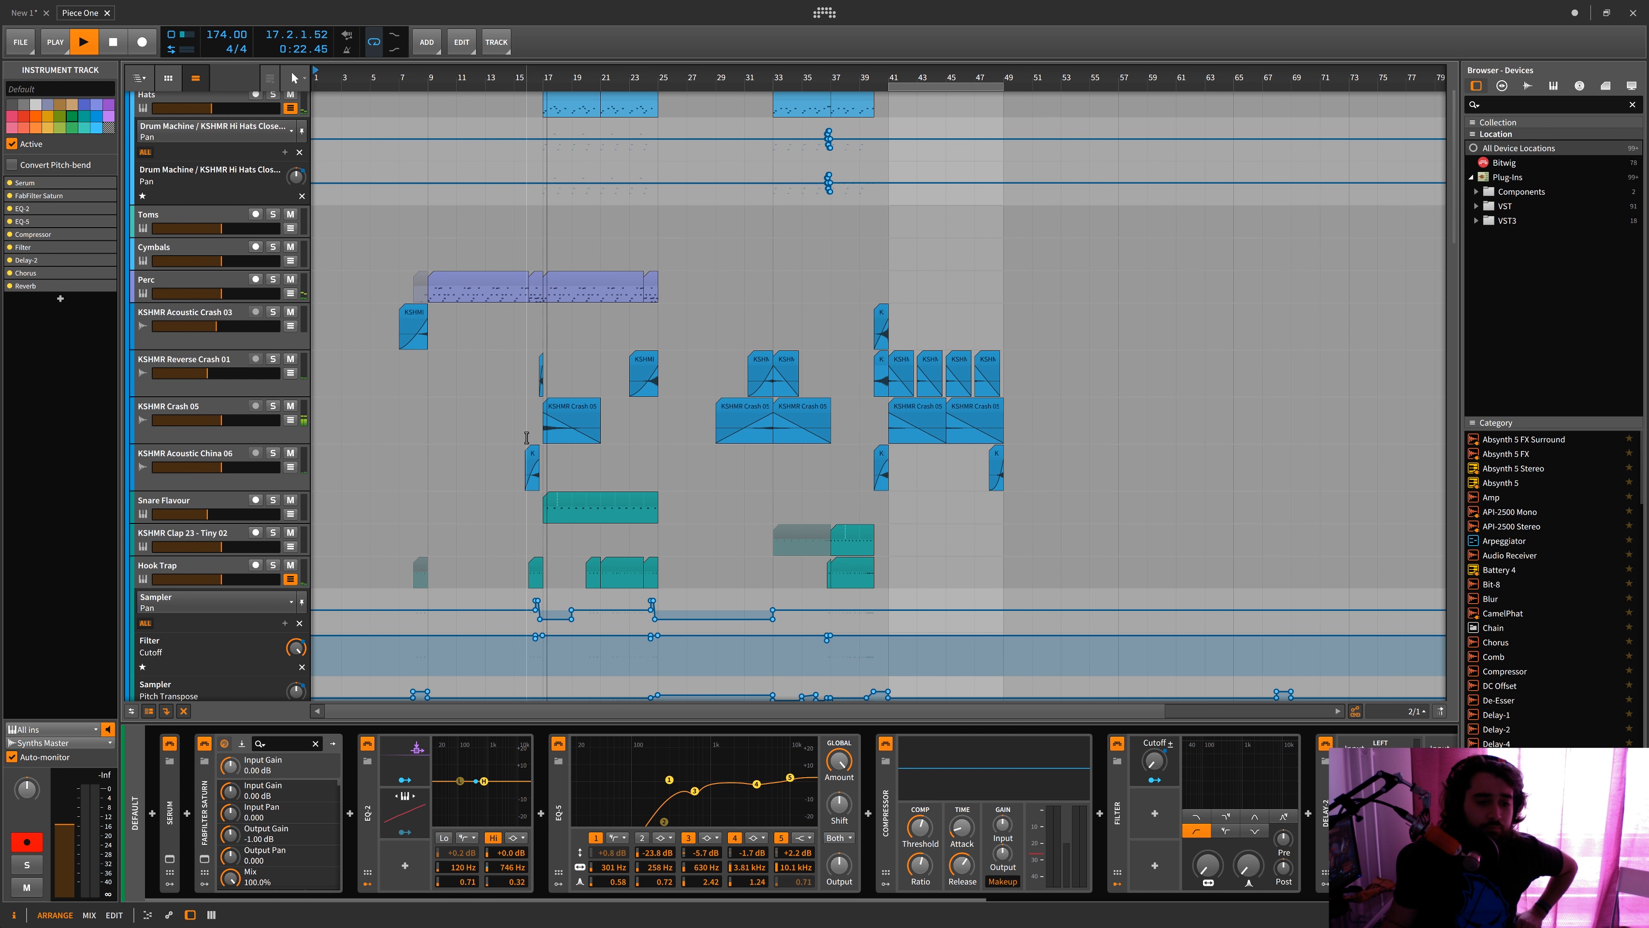
scroll(526, 437, down, 1)
scroll(527, 437, down, 3)
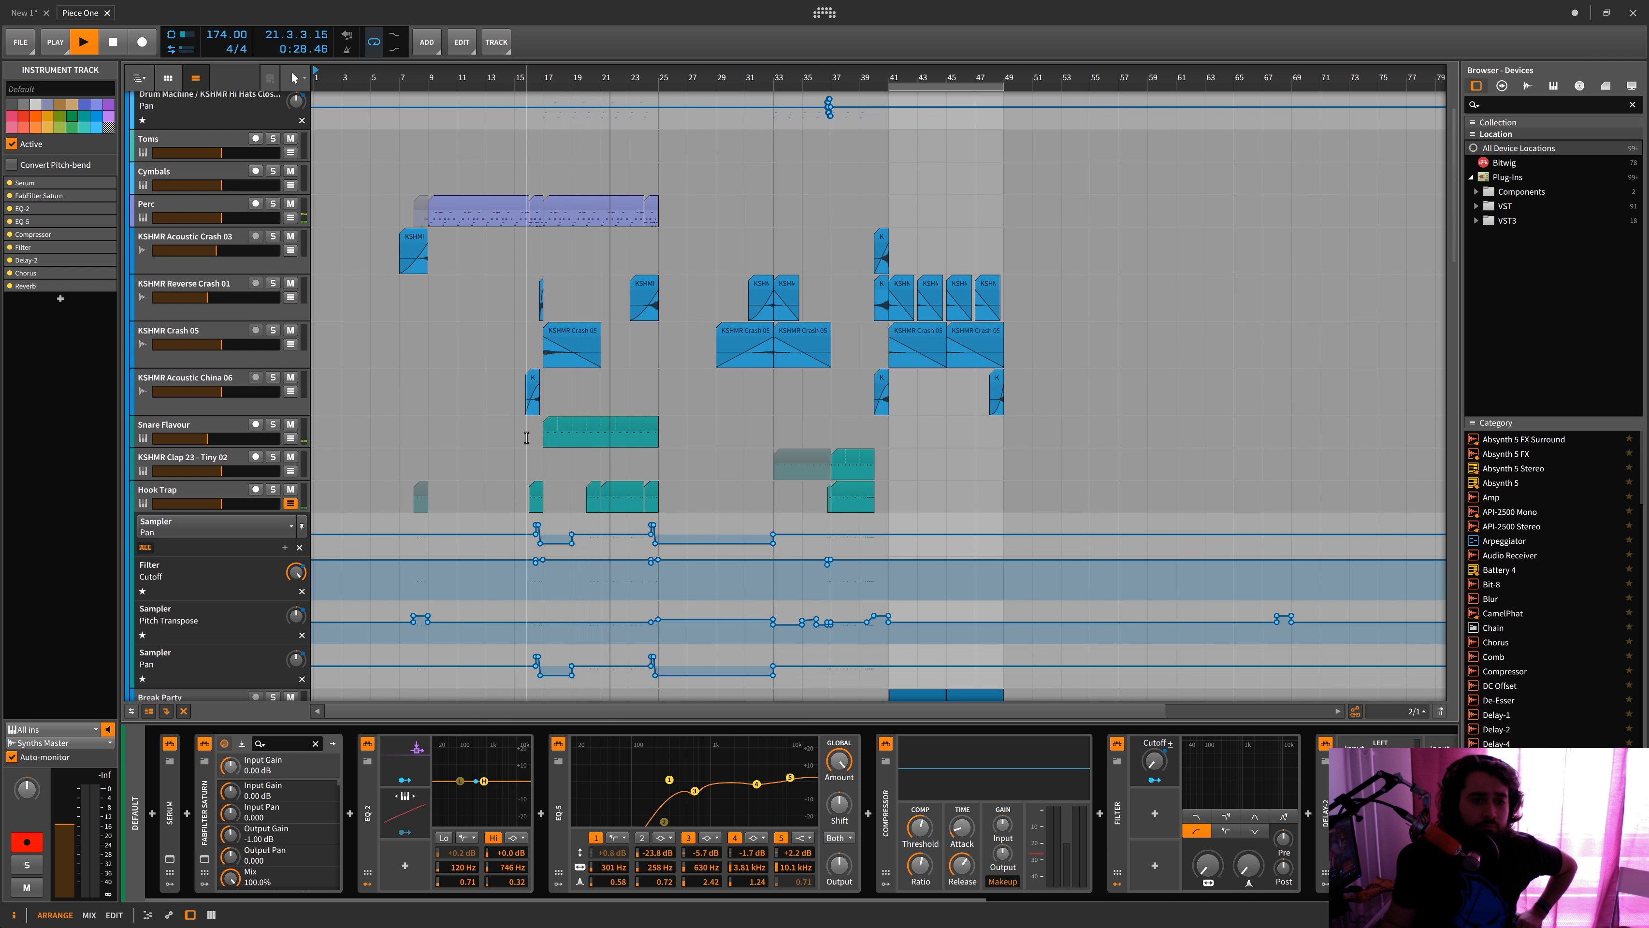
scroll(527, 437, down, 3)
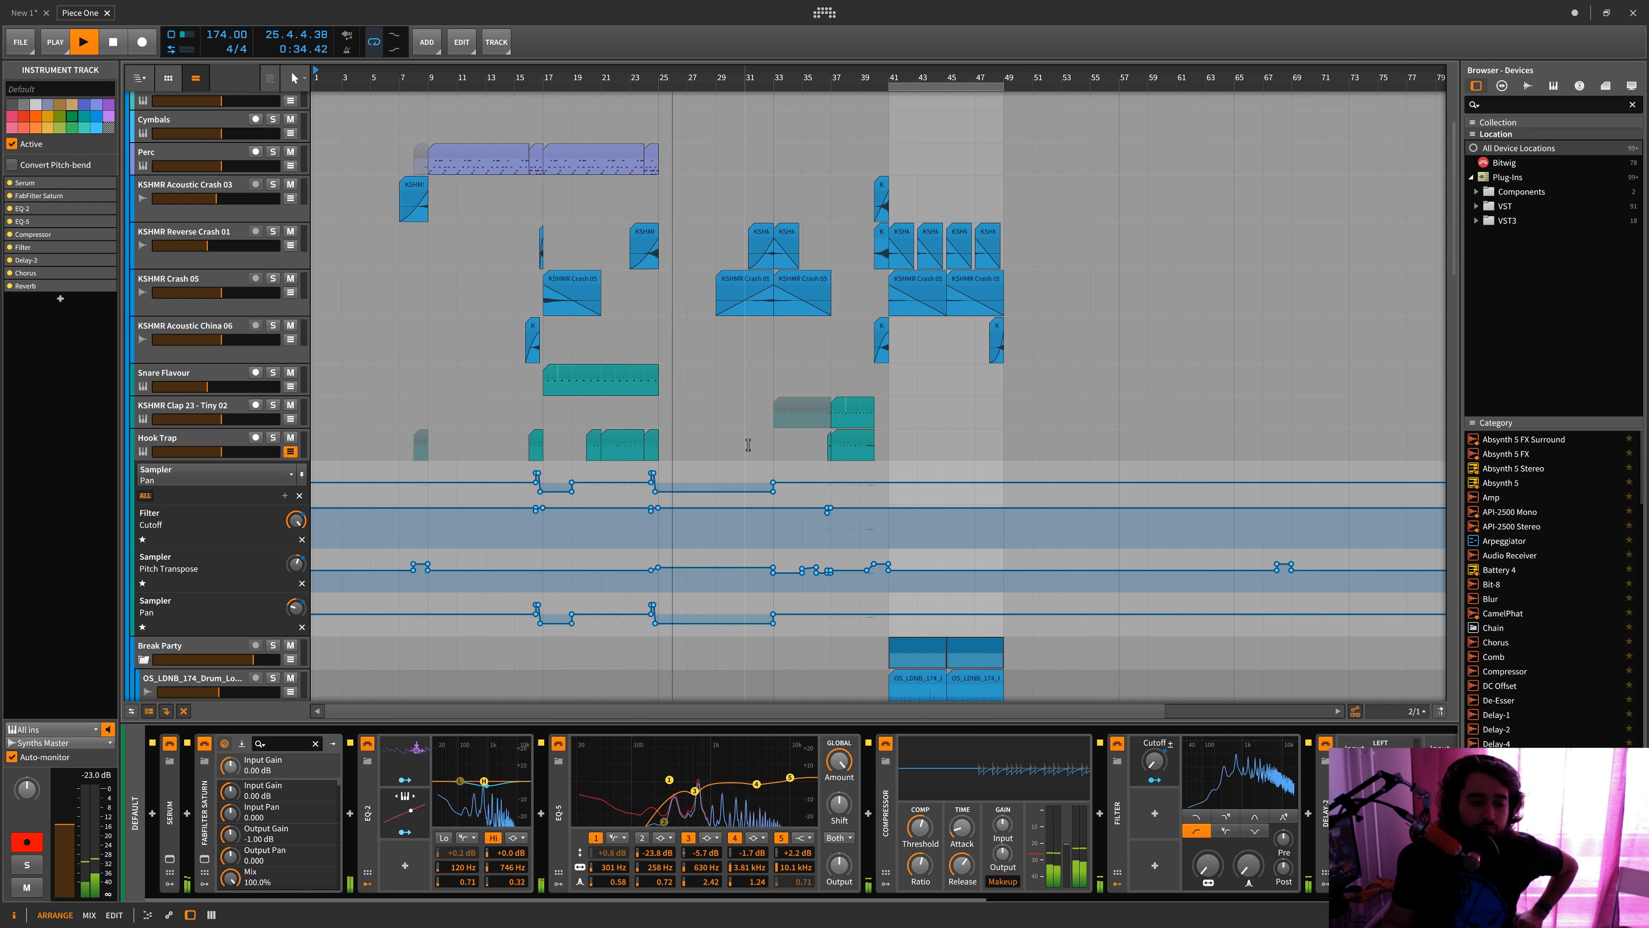
scroll(747, 444, down, 10)
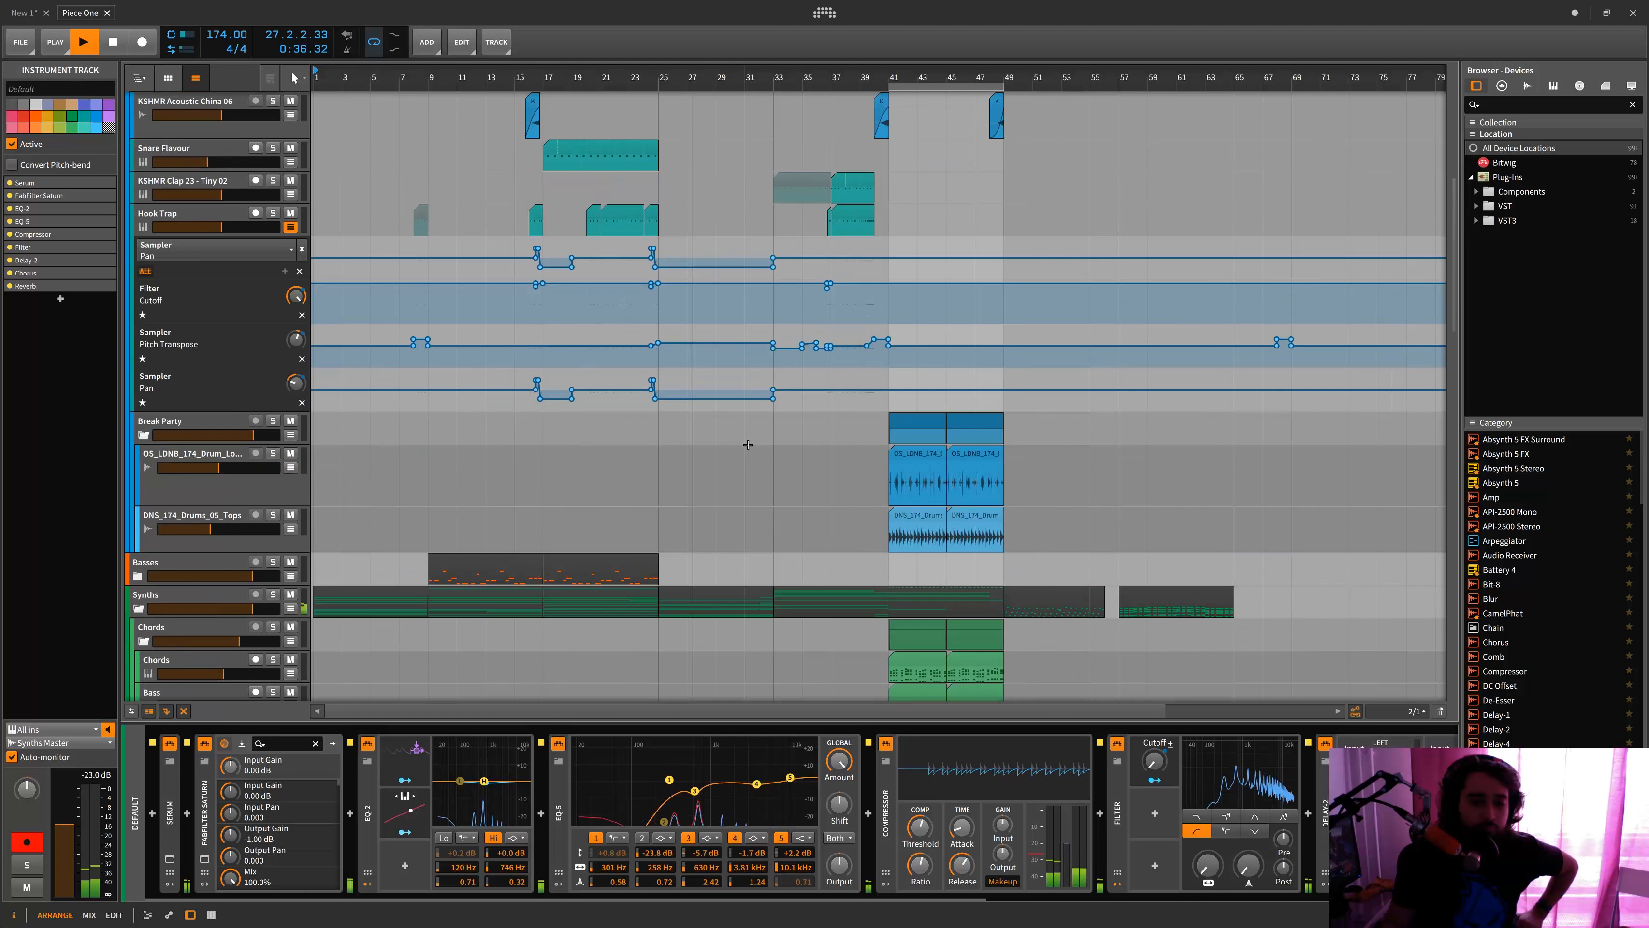
Follow the playback through the section before bar 41, examining the crash, Hook Trap, Break Party and rise tracks
scroll(748, 445, right, 5)
scroll(747, 444, up, 7)
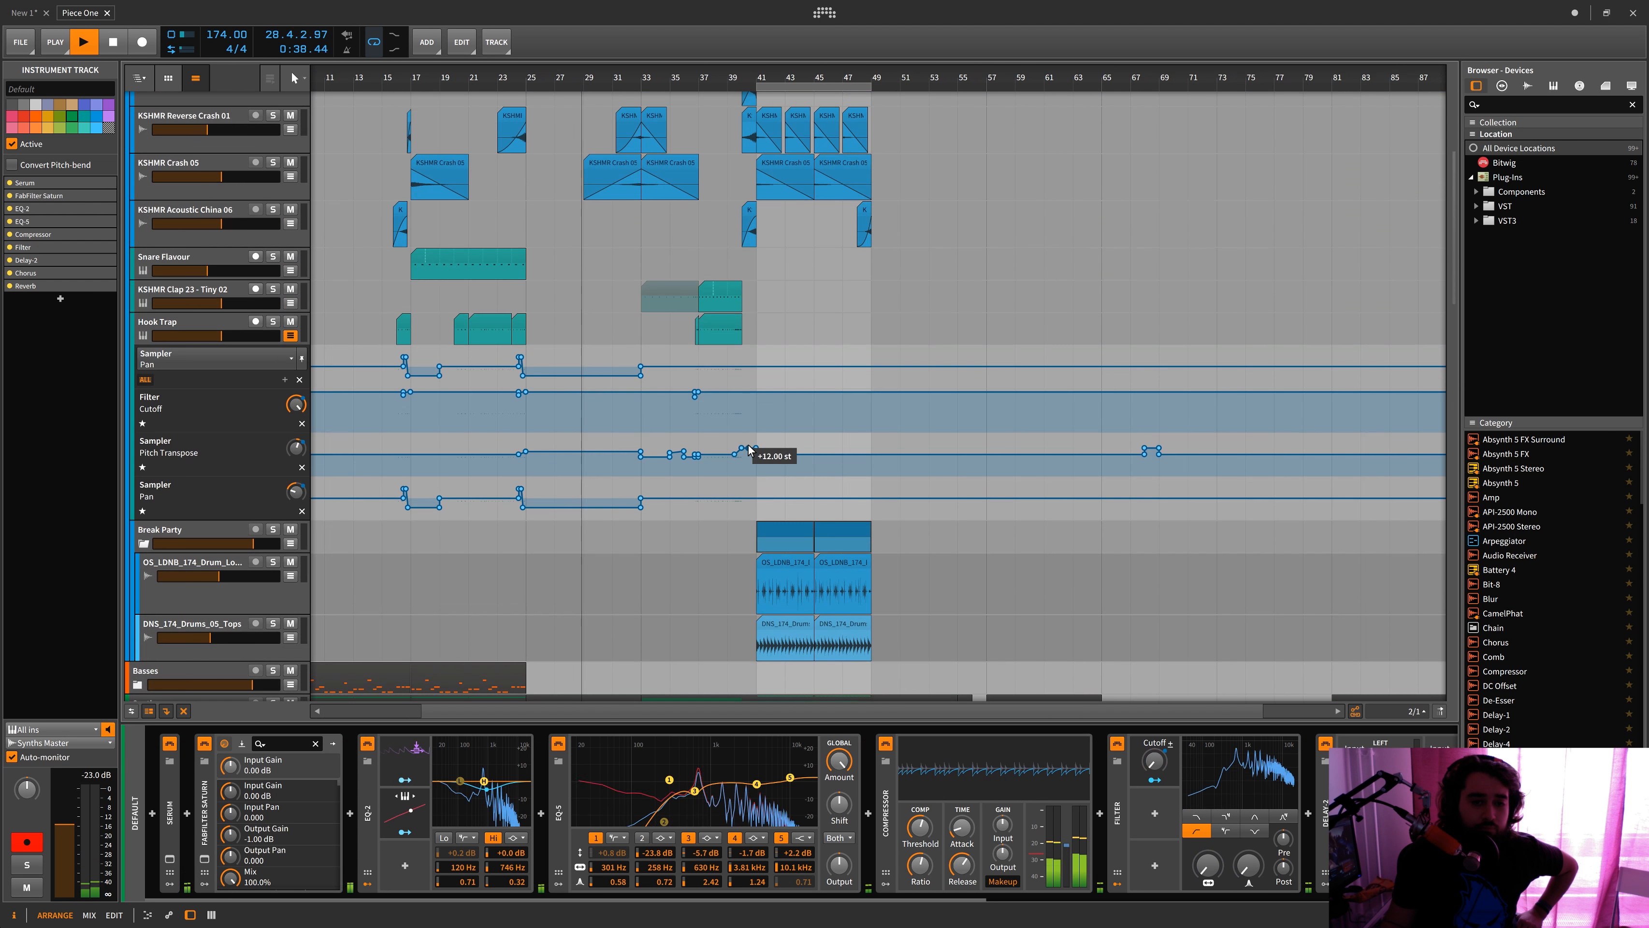
scroll(747, 444, up, 3)
scroll(604, 444, down, 8)
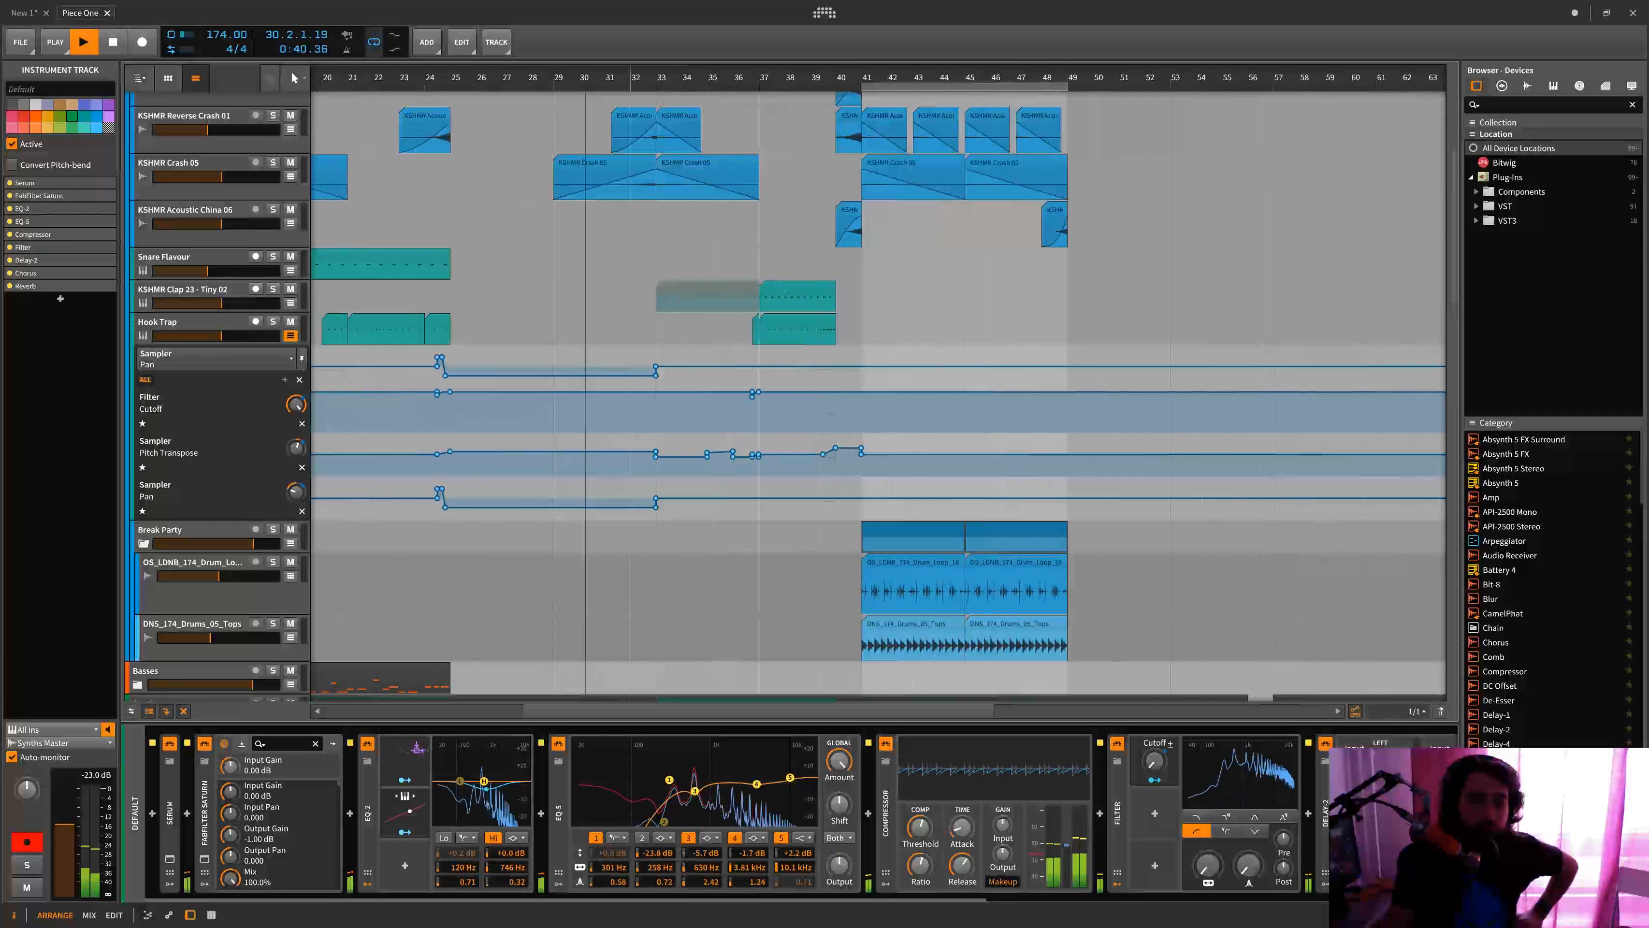
scroll(604, 445, up, 10)
scroll(604, 444, down, 1)
scroll(624, 390, down, 1)
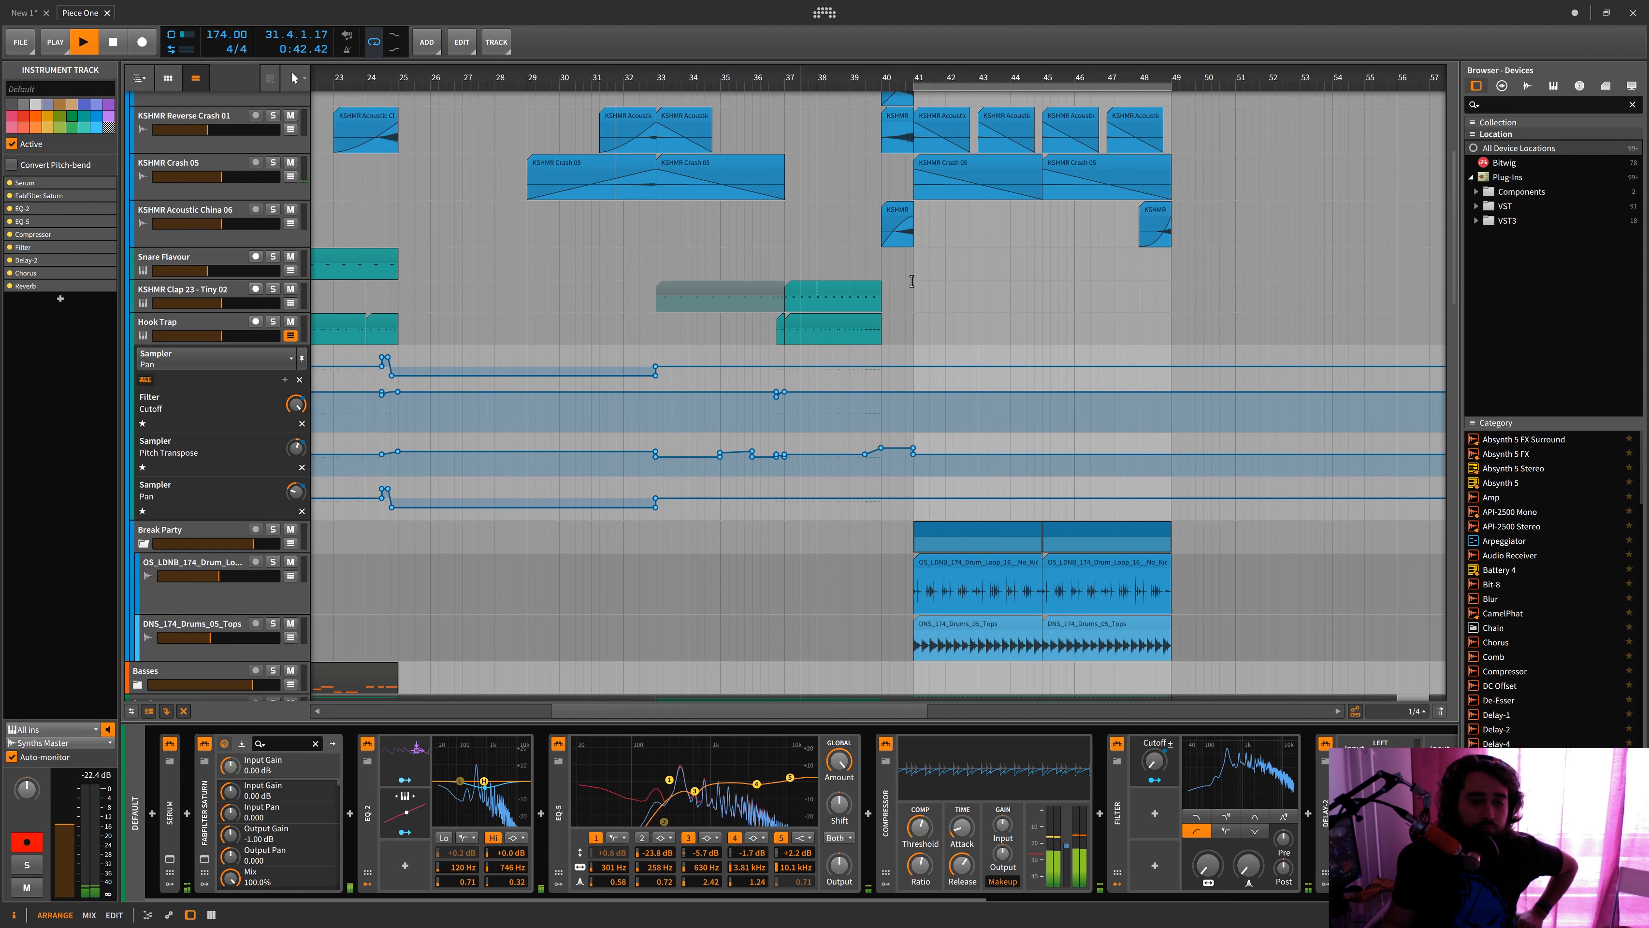
scroll(923, 282, right, 2)
scroll(923, 281, down, 1)
scroll(923, 281, down, 10)
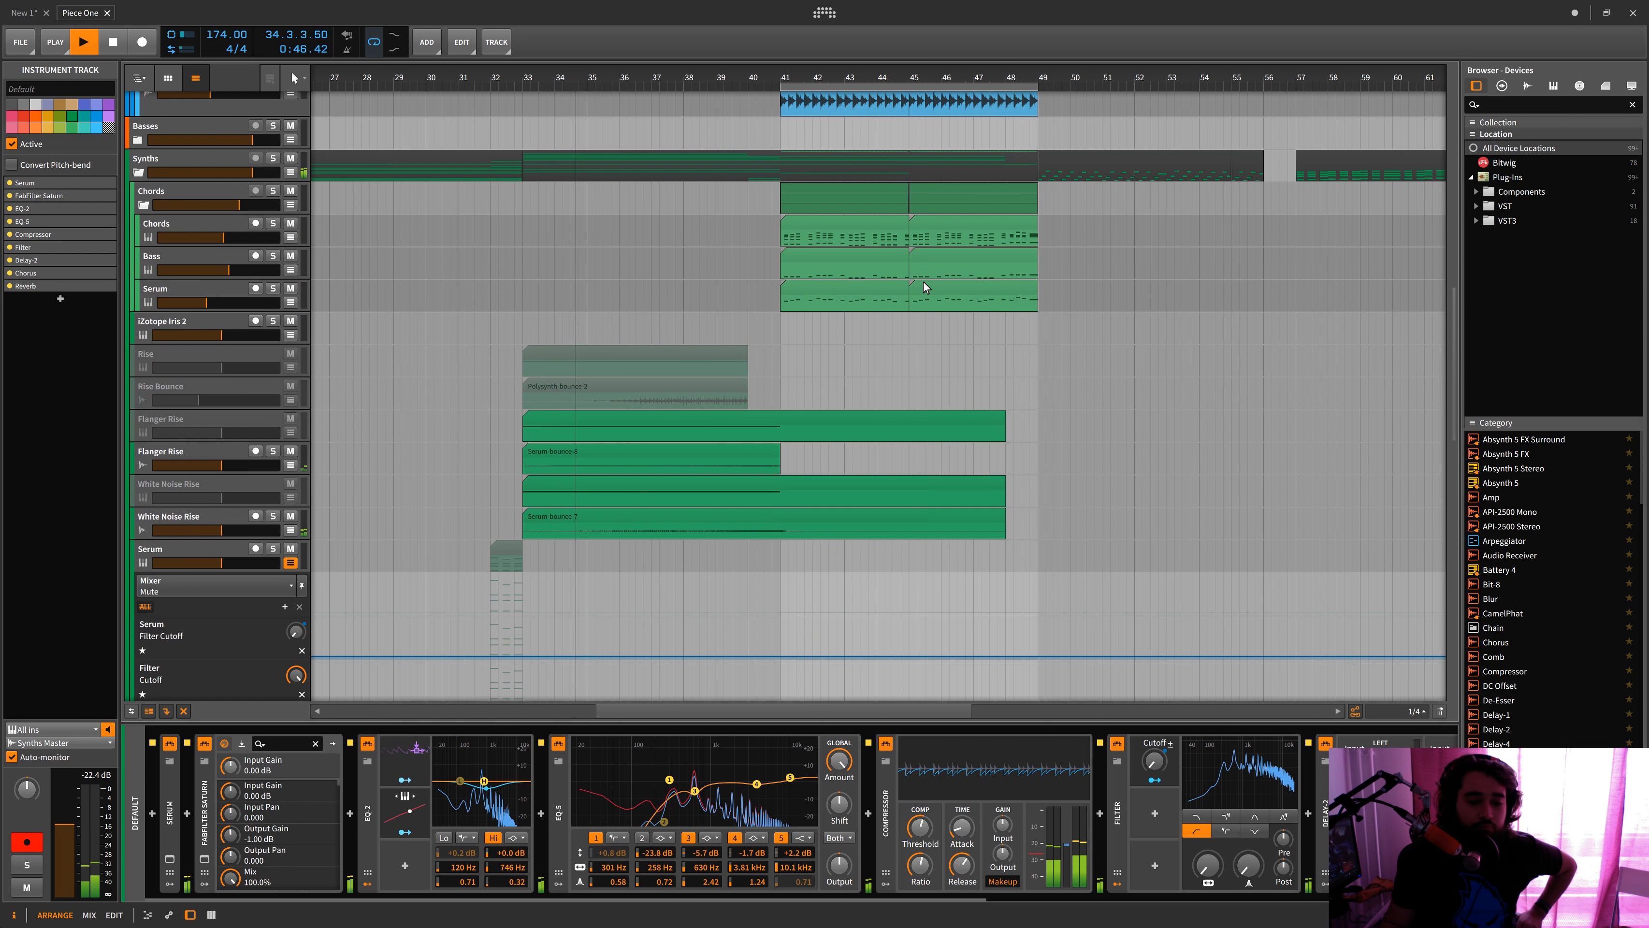
scroll(926, 288, up, 6)
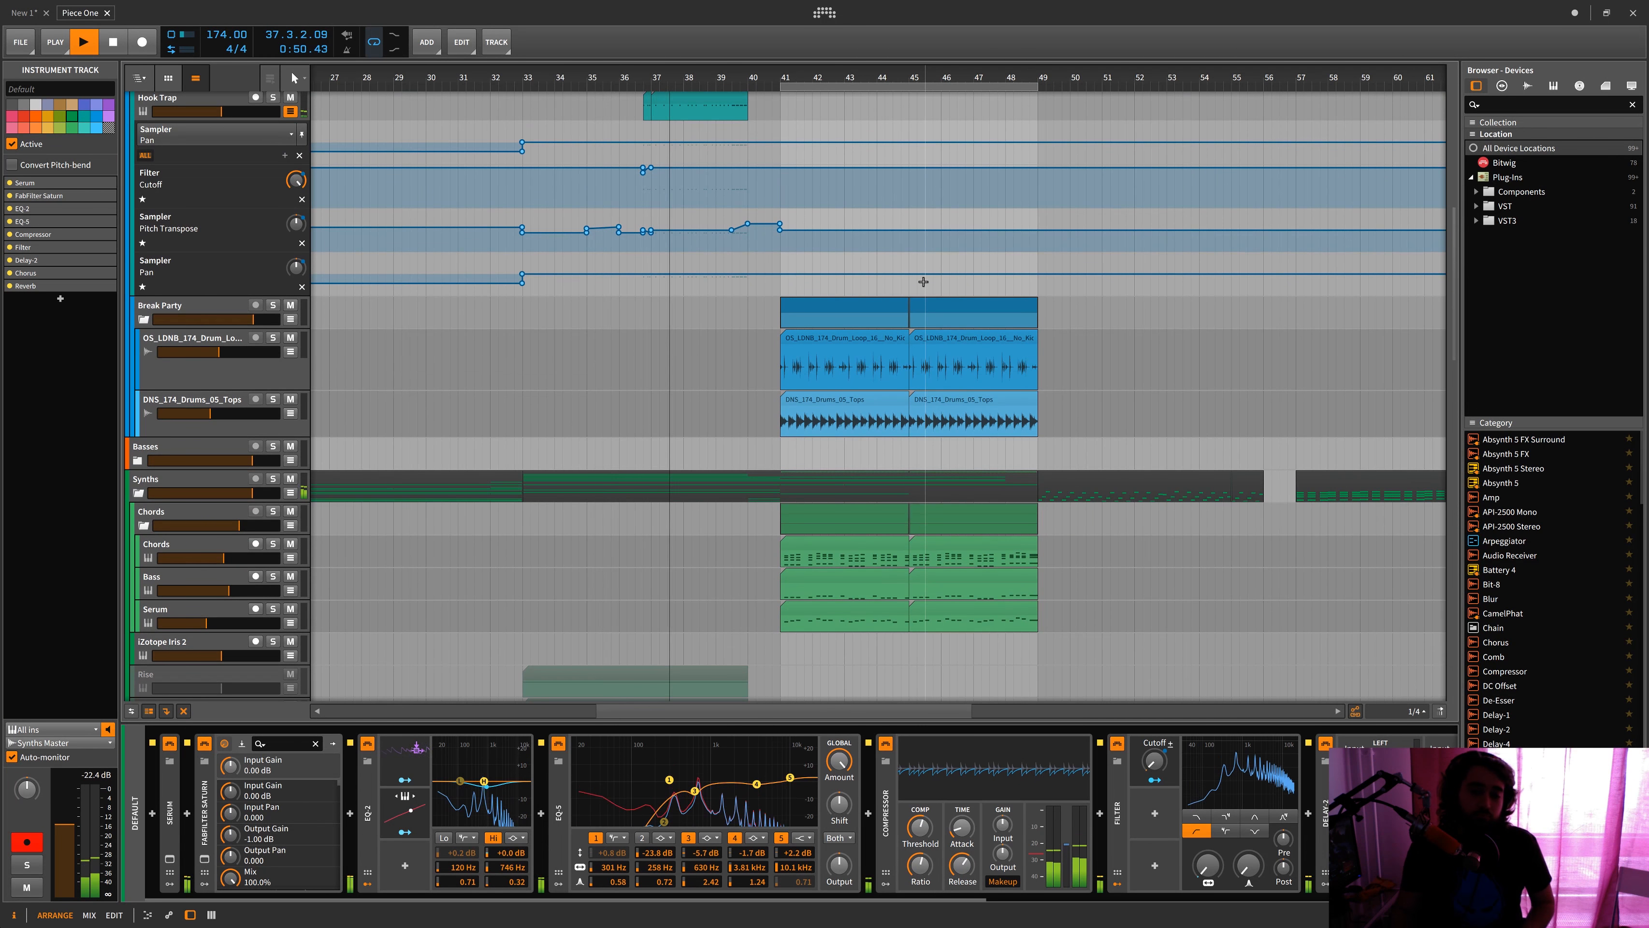
scroll(923, 281, up, 5)
scroll(927, 293, up, 3)
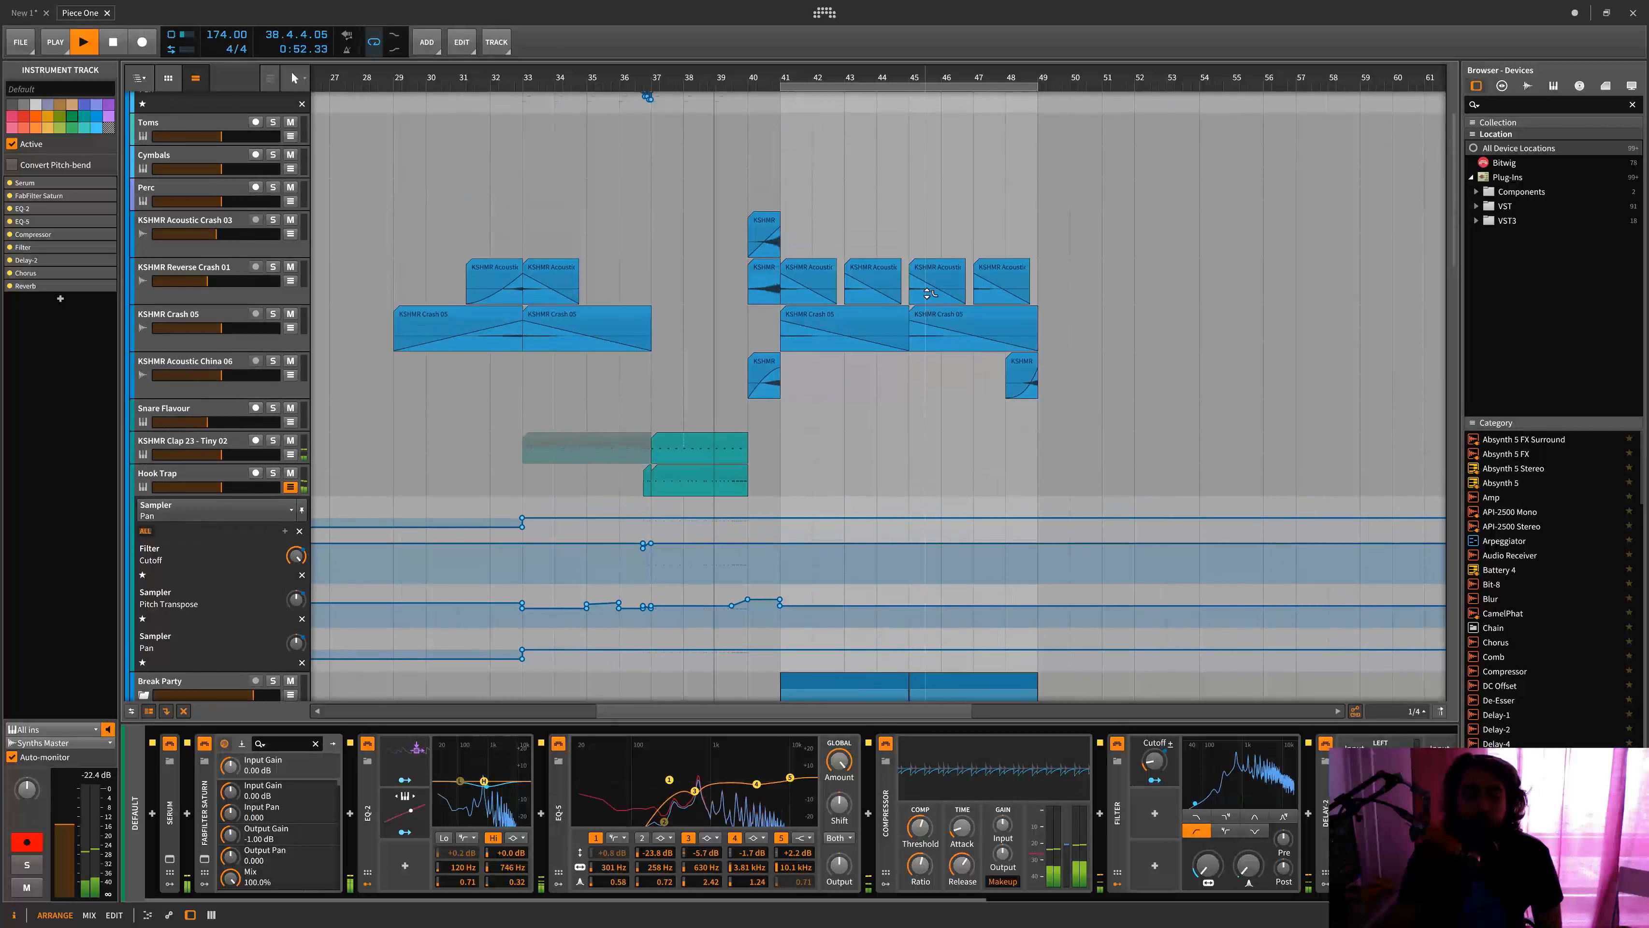
Examine the drum, synth and piano tracks around bars 41 to 49 during playback
scroll(927, 293, right, 4)
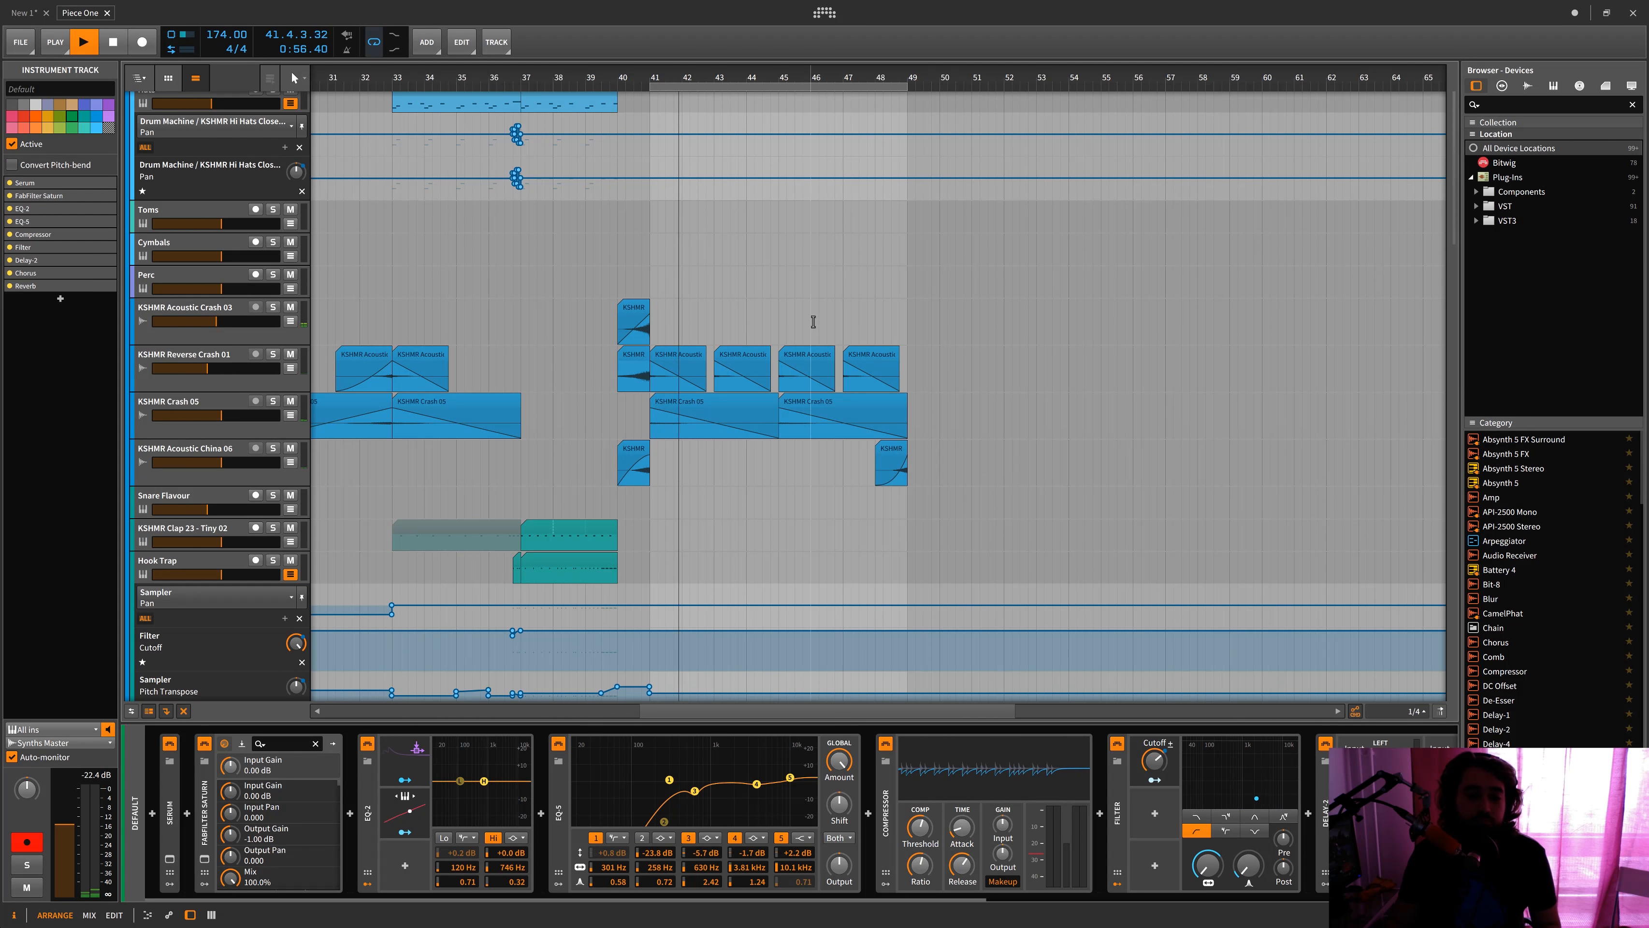
scroll(812, 320, down, 5)
scroll(814, 322, down, 5)
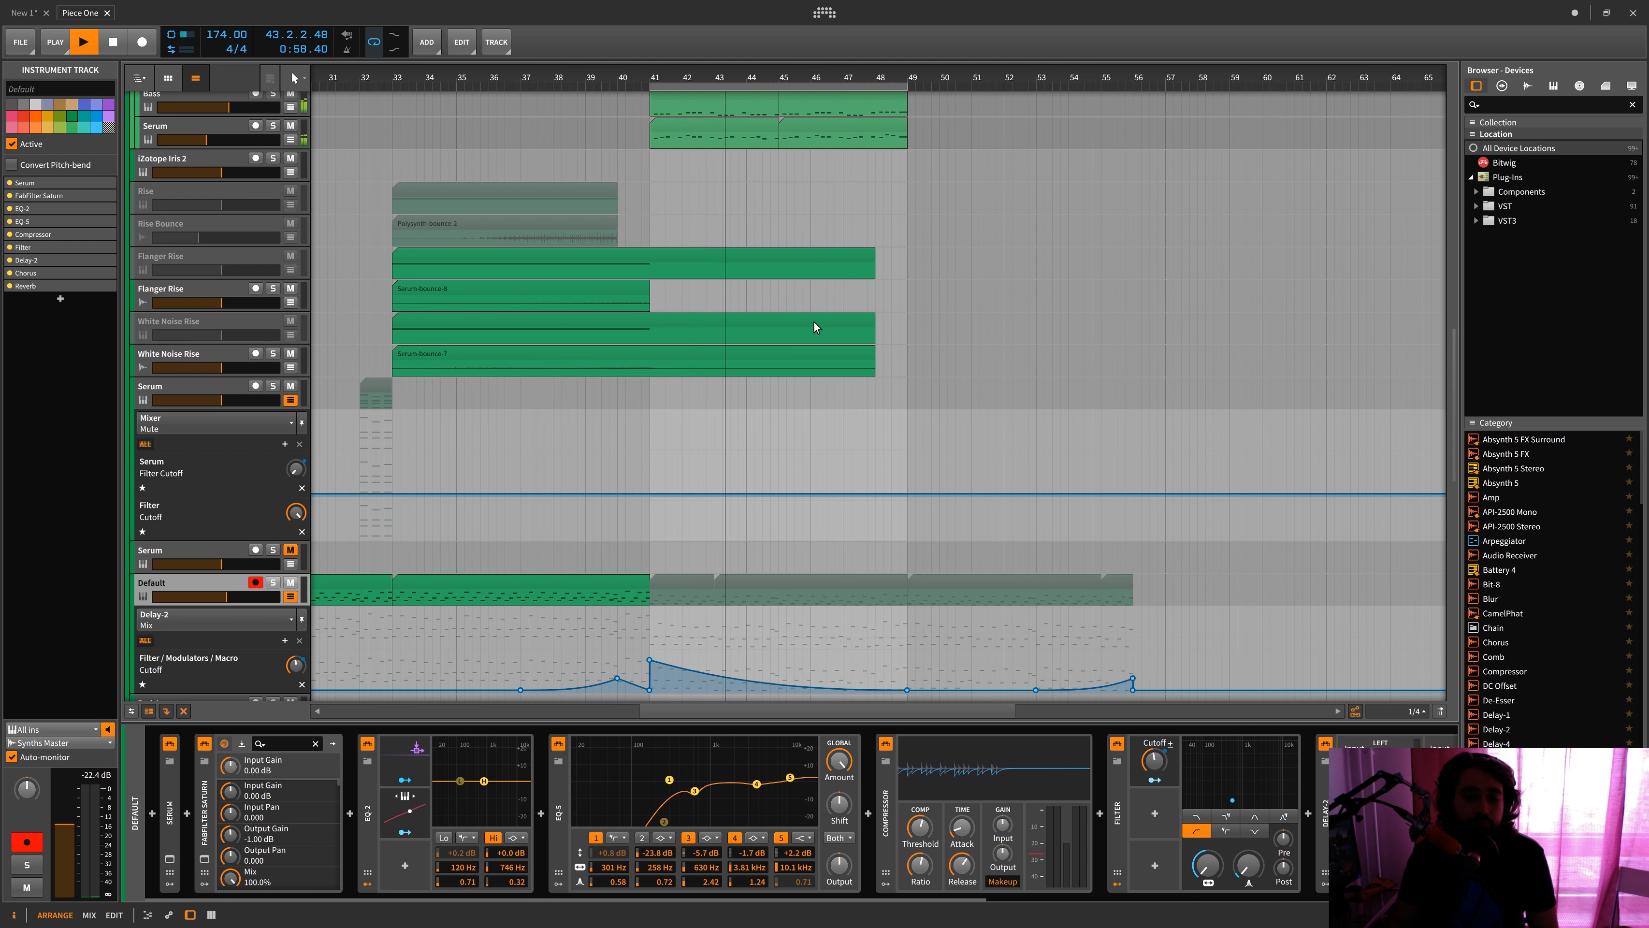
scroll(813, 322, down, 5)
scroll(813, 321, down, 2)
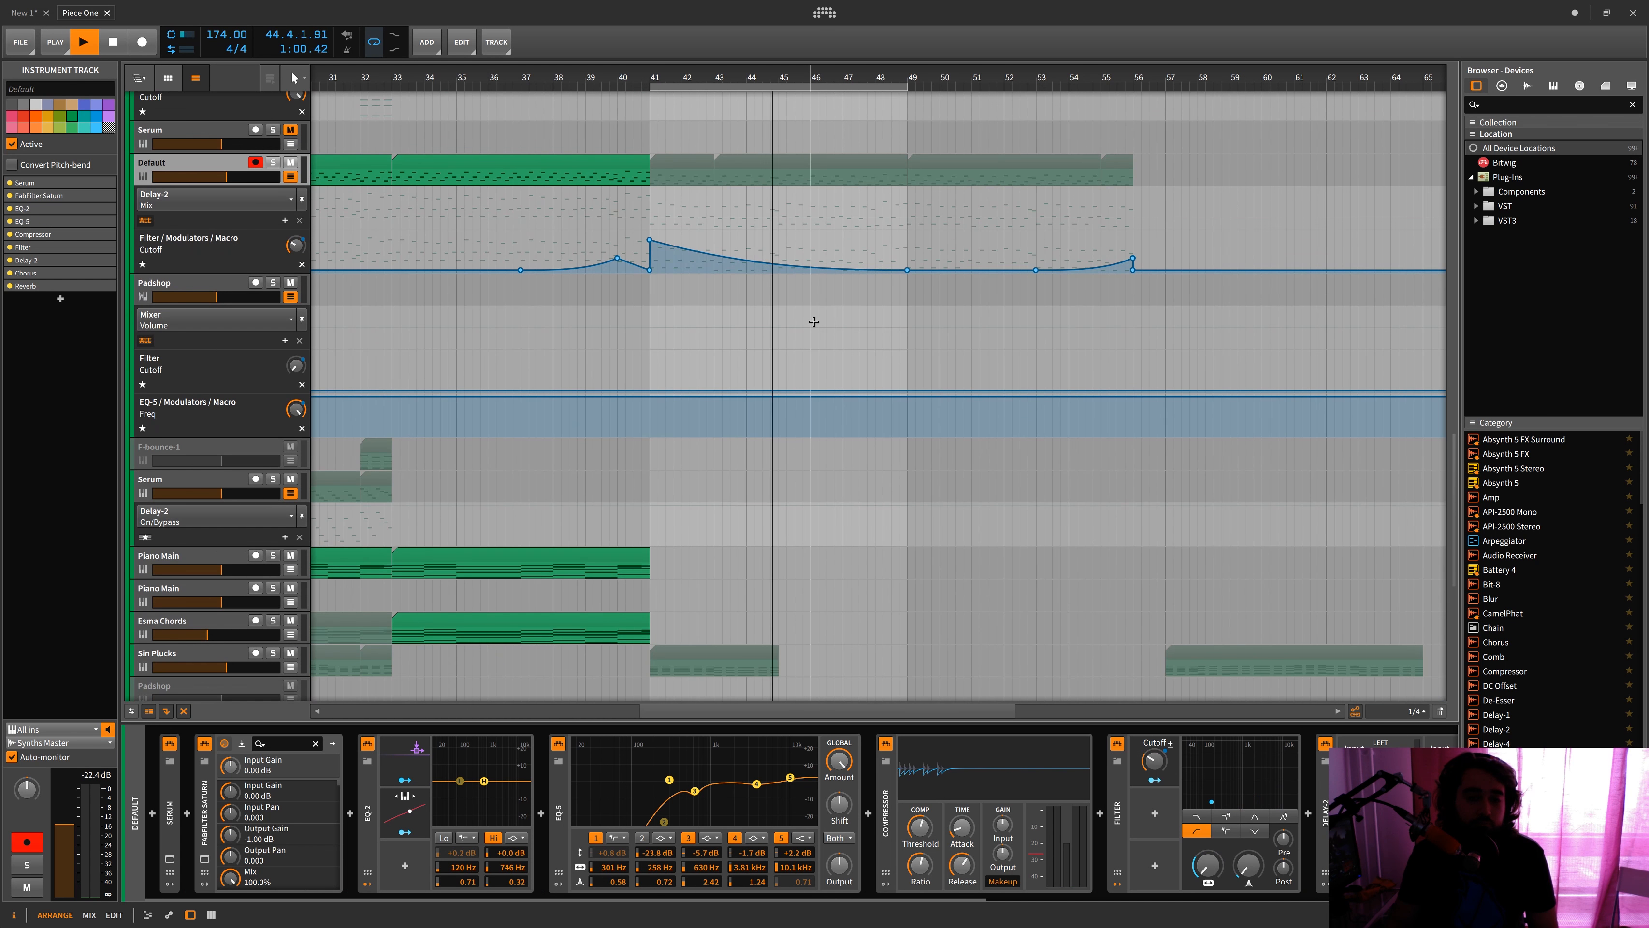
Select the Chords group, replay the arrangement from bar 41 and stop playback
scroll(813, 322, up, 7)
scroll(364, 156, up, 1)
click(321, 129)
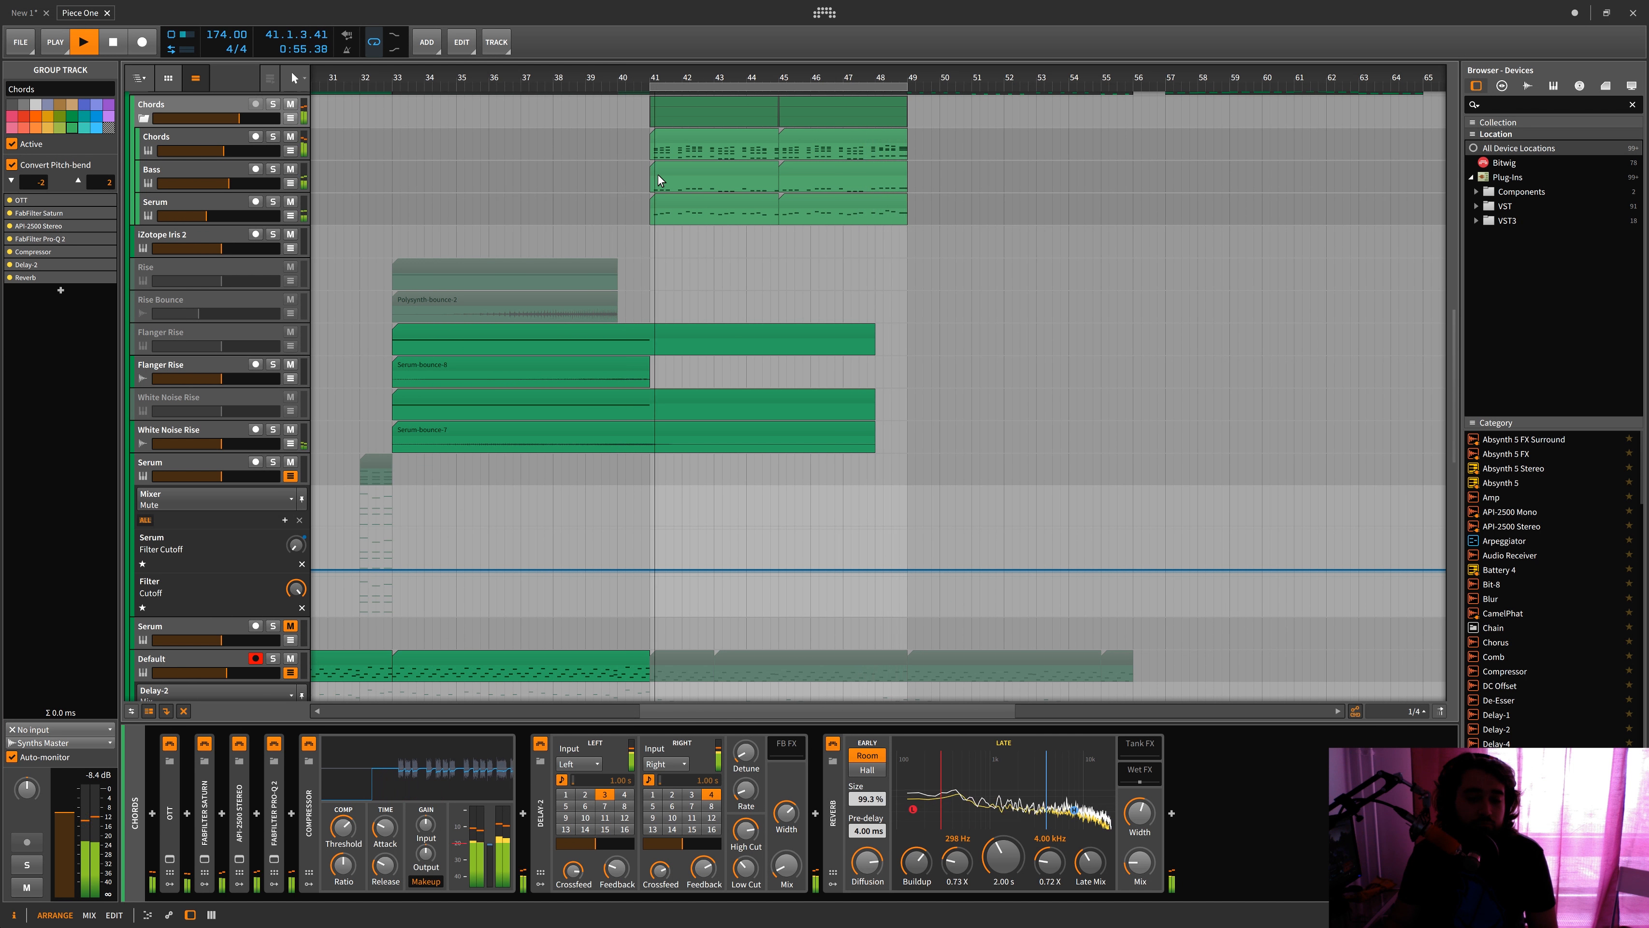
key(space)
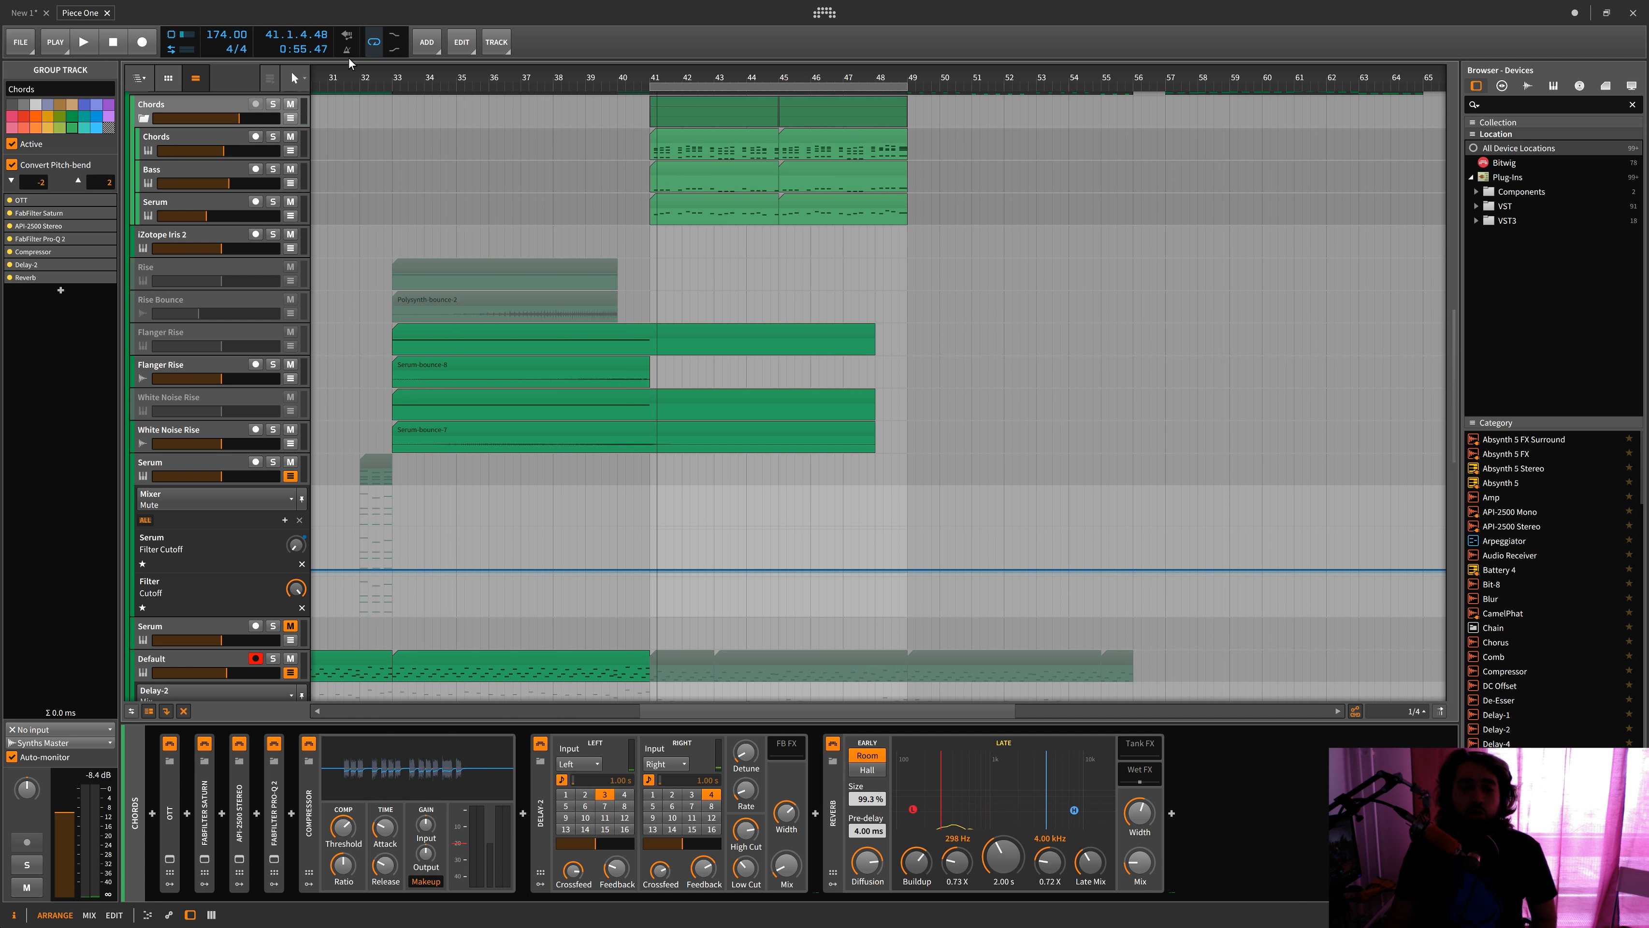
Examine the drum, rise and synth tracks between about bars 22 and 65 at different zoom levels
scroll(528, 170, up, 15)
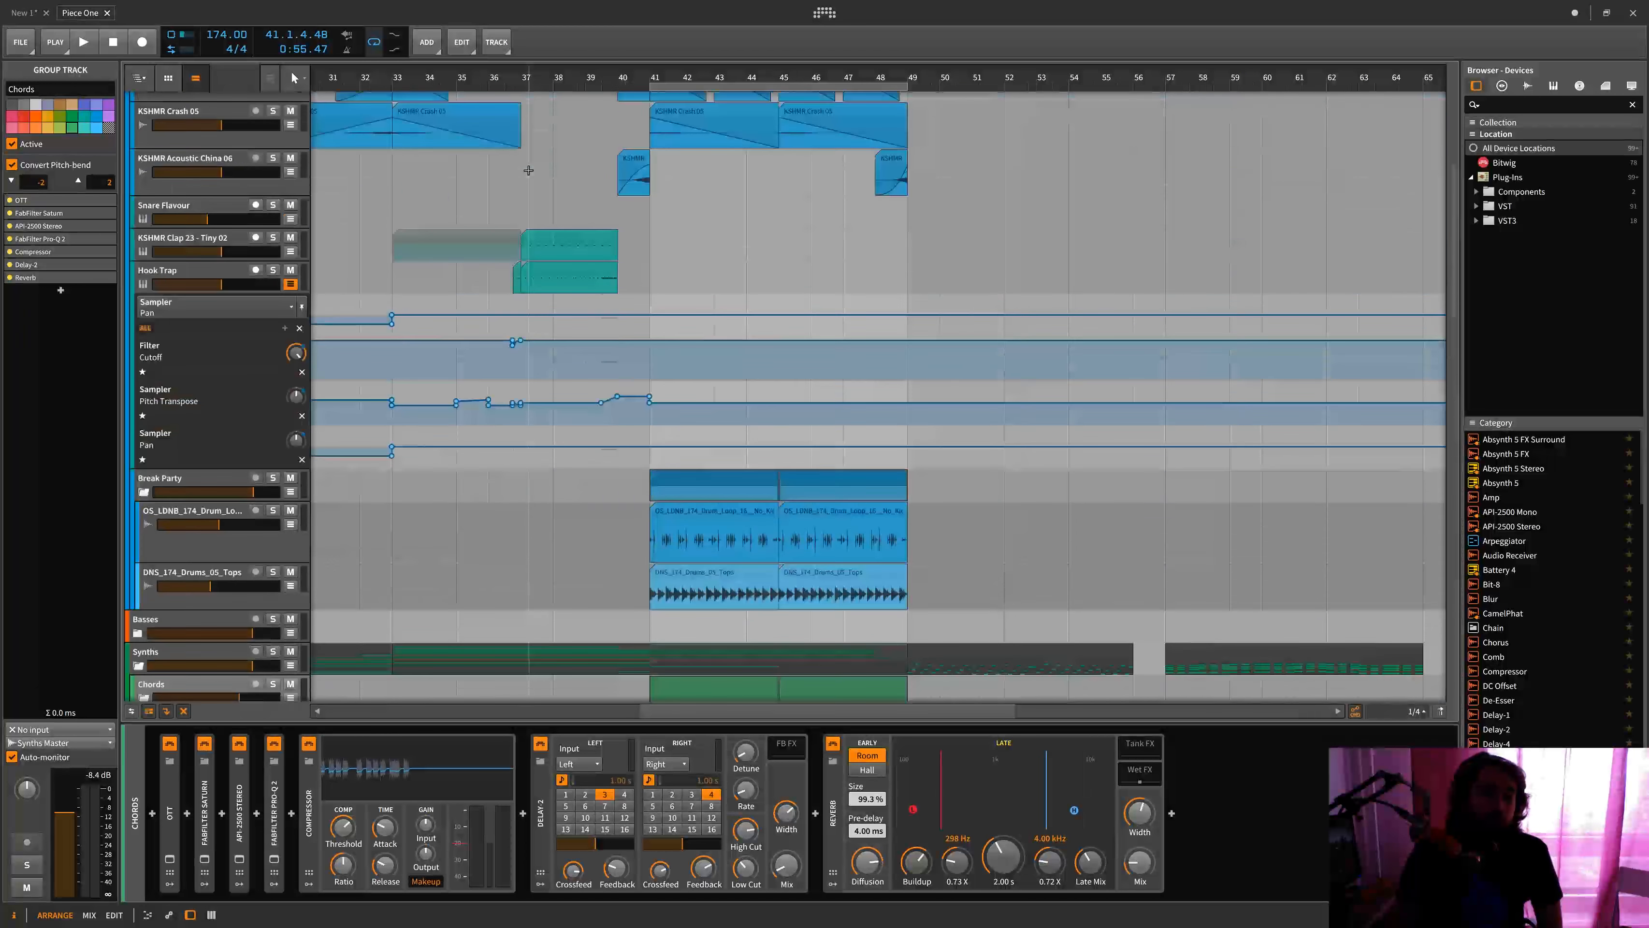
scroll(528, 170, down, 15)
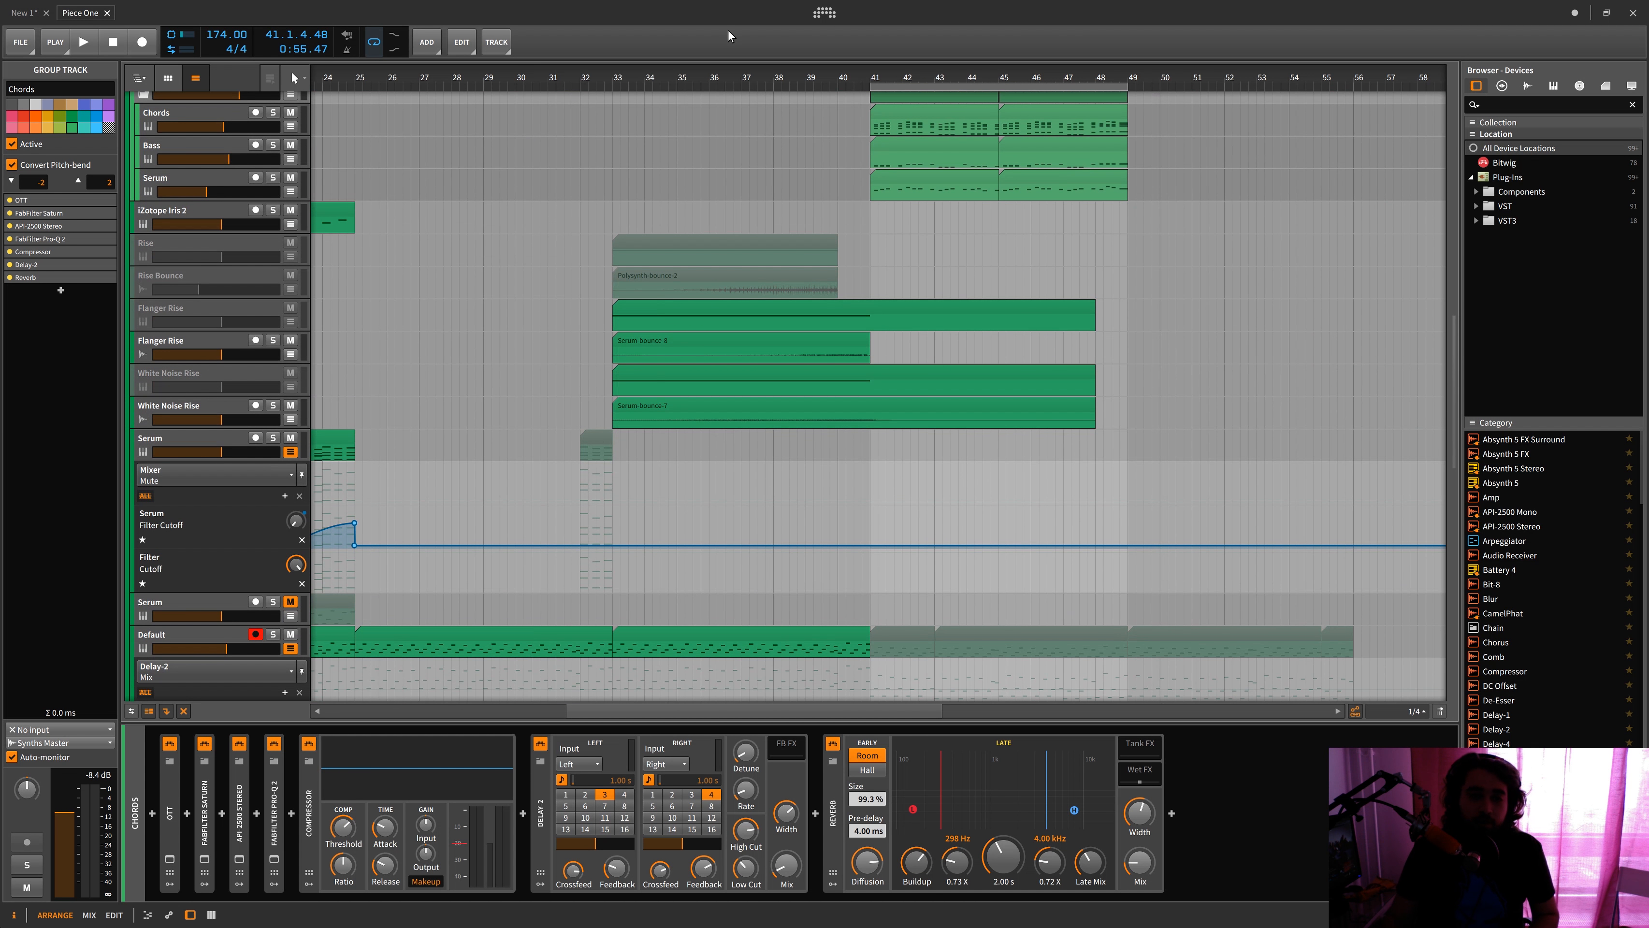
scroll(700, 170, up, 4)
scroll(696, 170, up, 5)
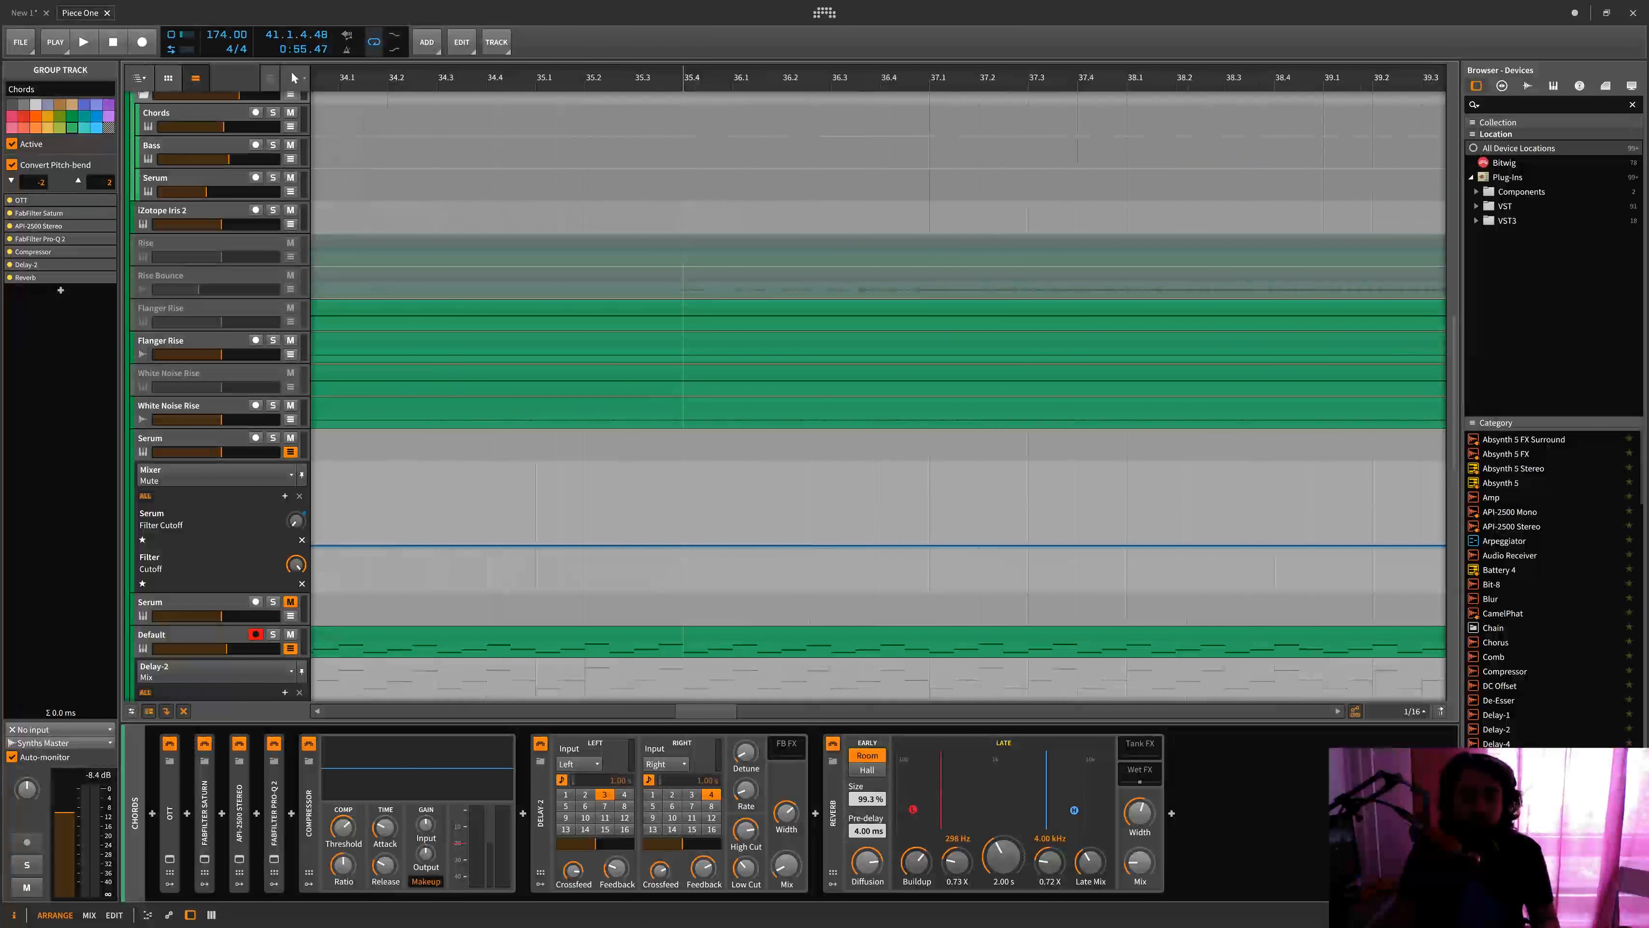
scroll(689, 170, down, 10)
mouse_move(685, 73)
mouse_down()
mouse_move(684, 163)
mouse_move(683, 73)
mouse_up()
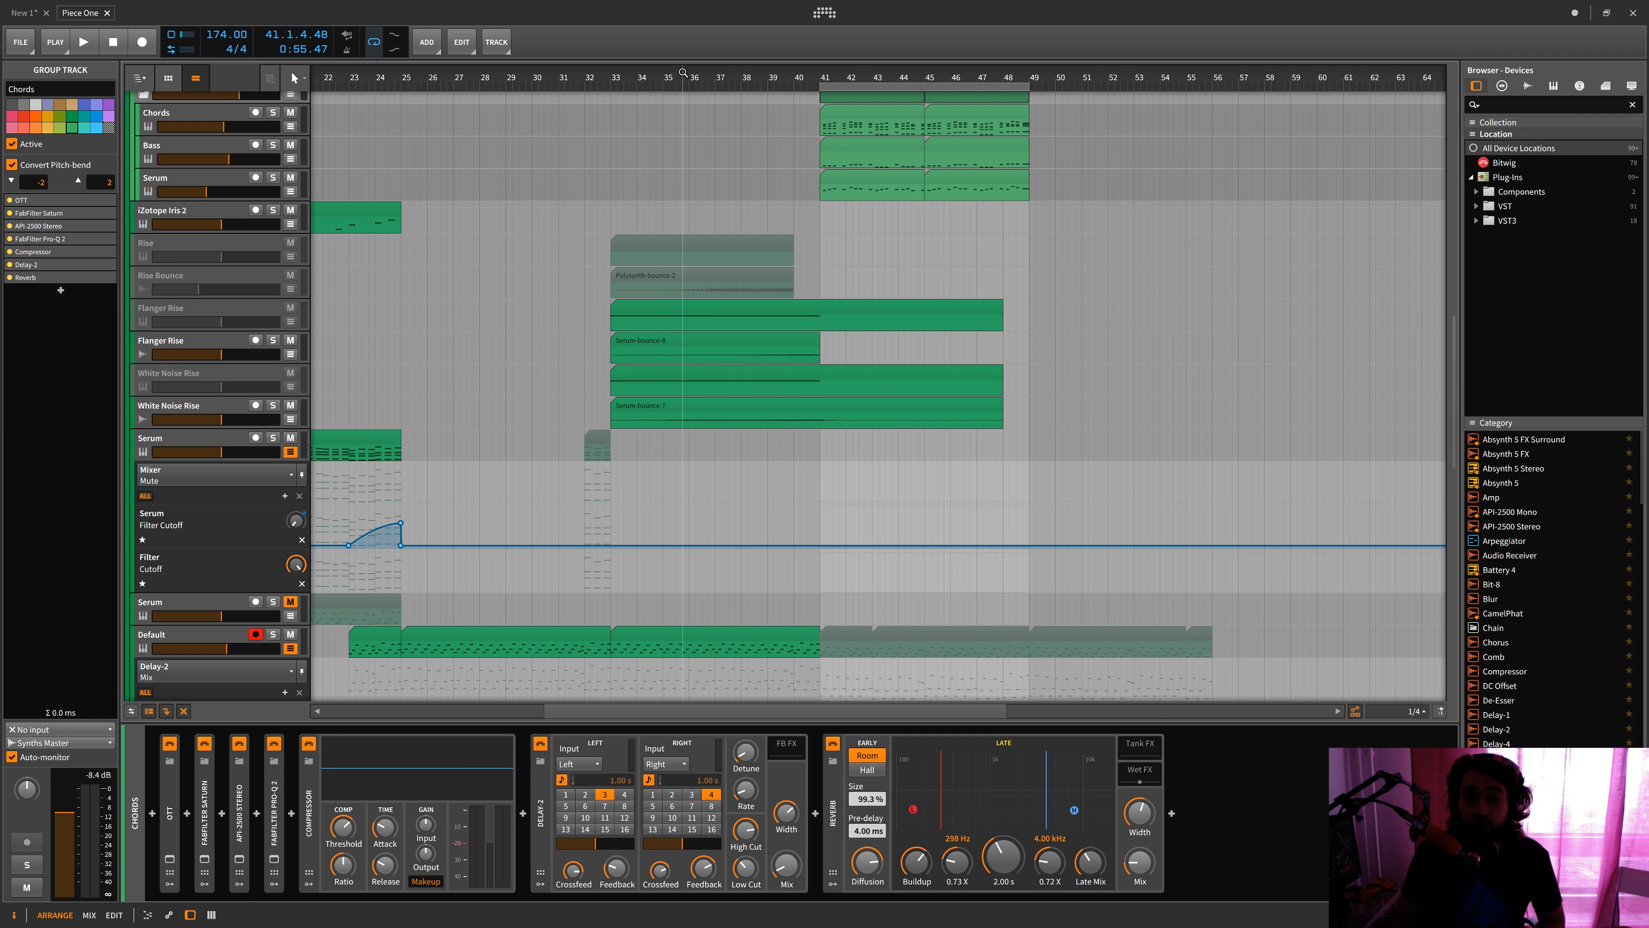
Look over the whole project from the Drums group through the synth and piano tracks to the ESMA vocals
scroll(820, 123, up, 10)
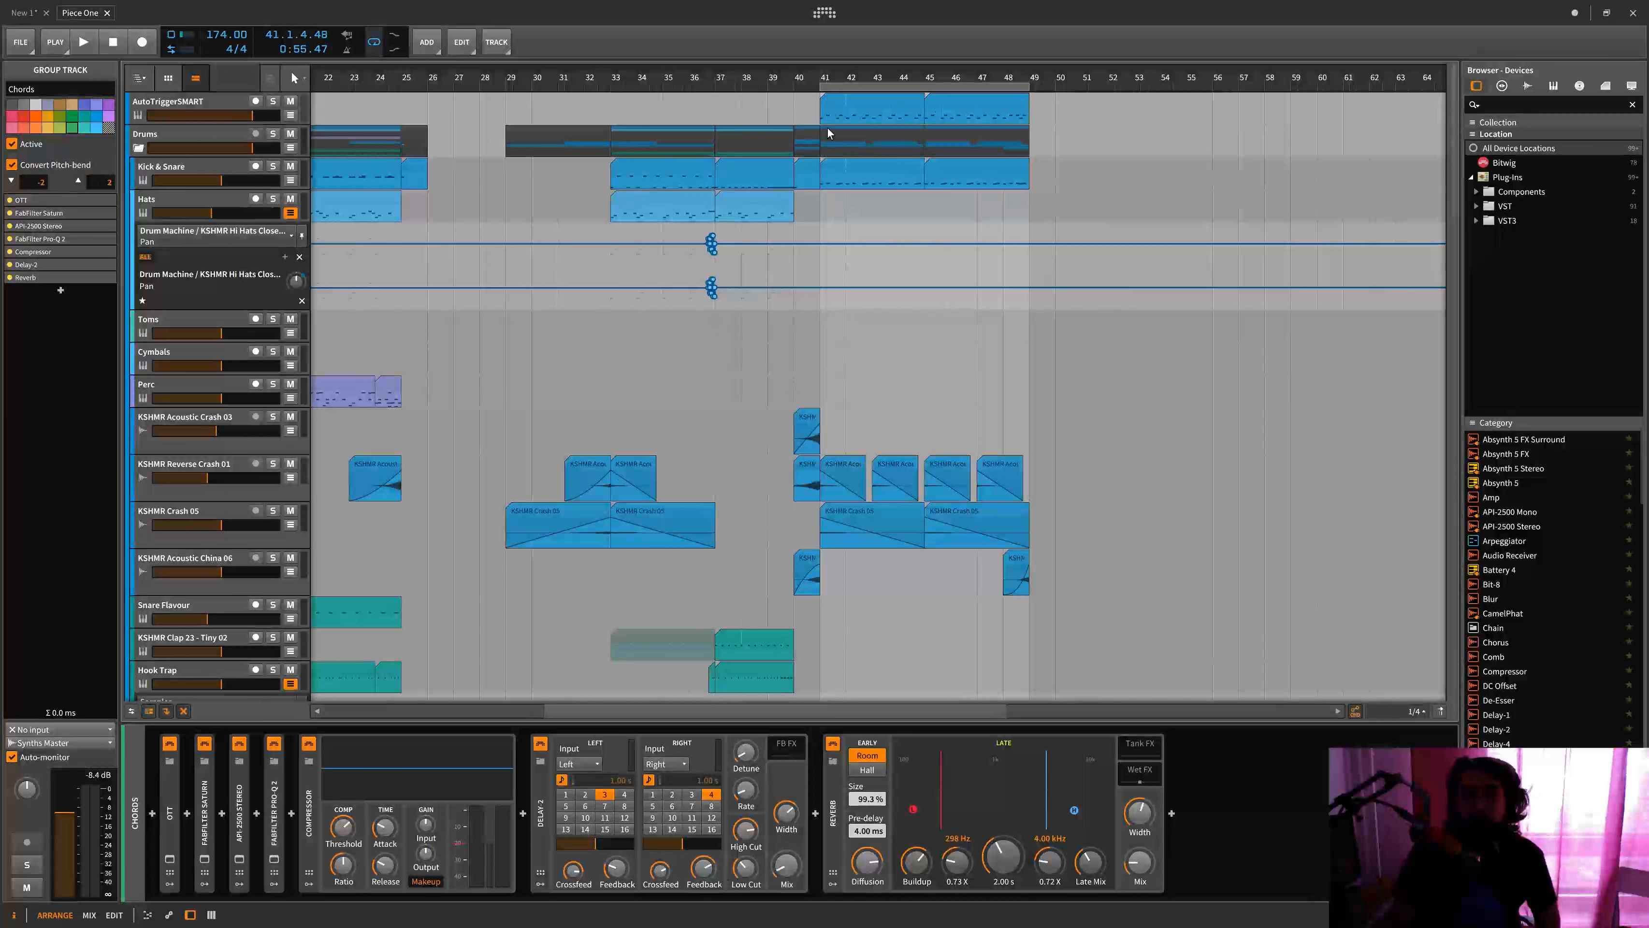
drag(839, 73, 817, 151)
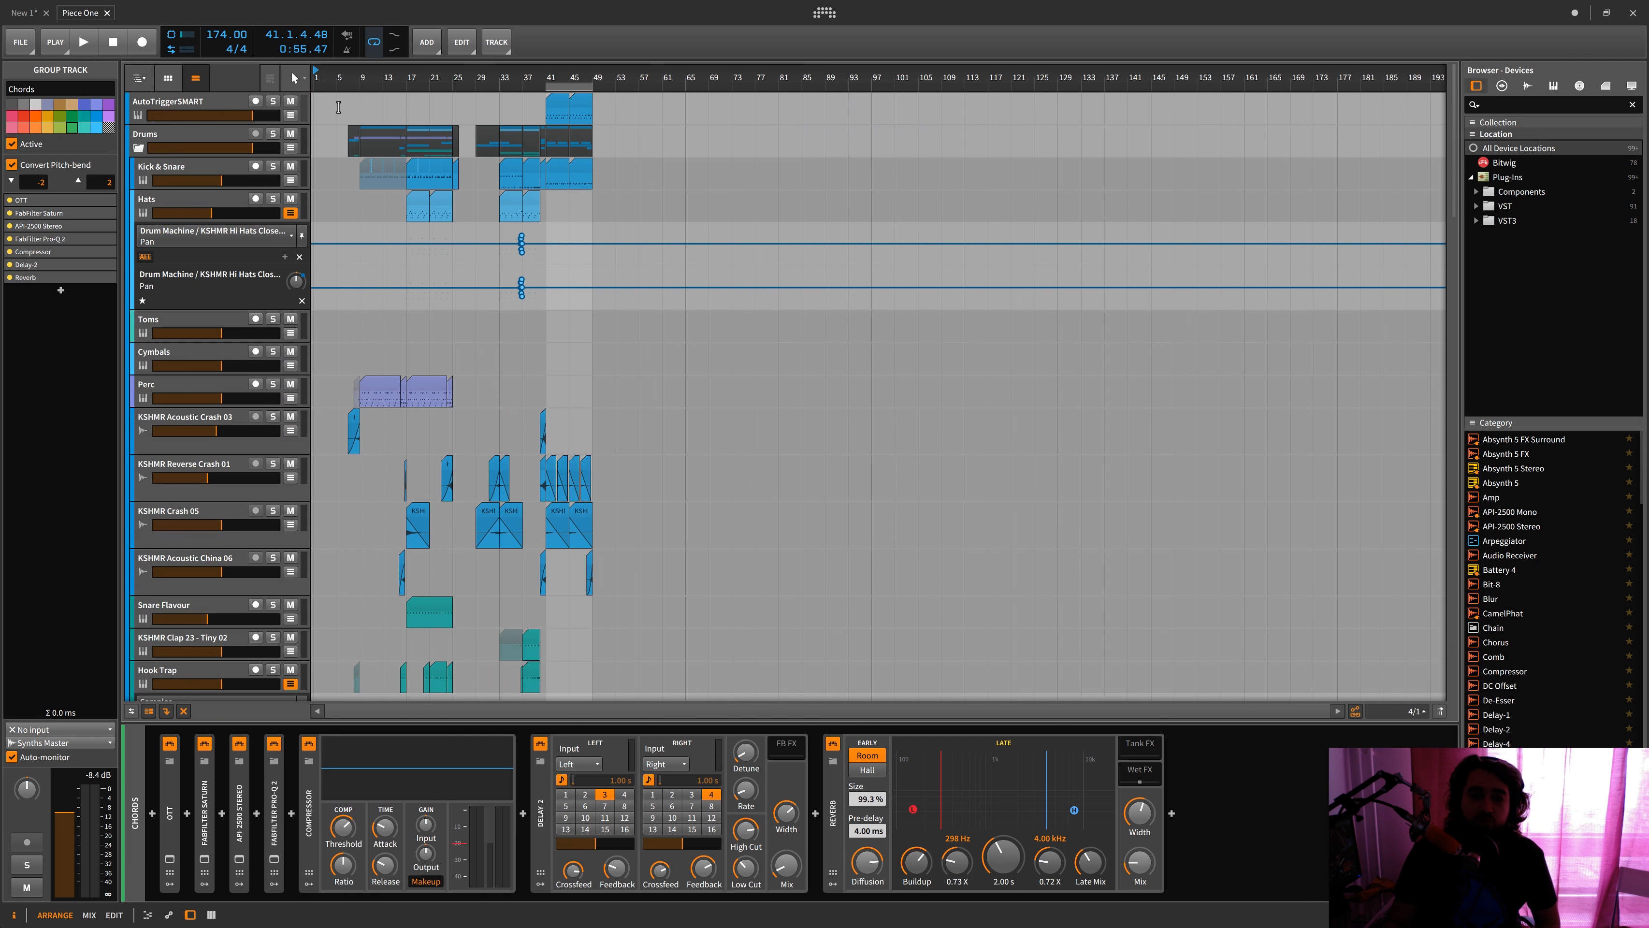
drag(334, 73, 598, 155)
scroll(662, 171, down, 15)
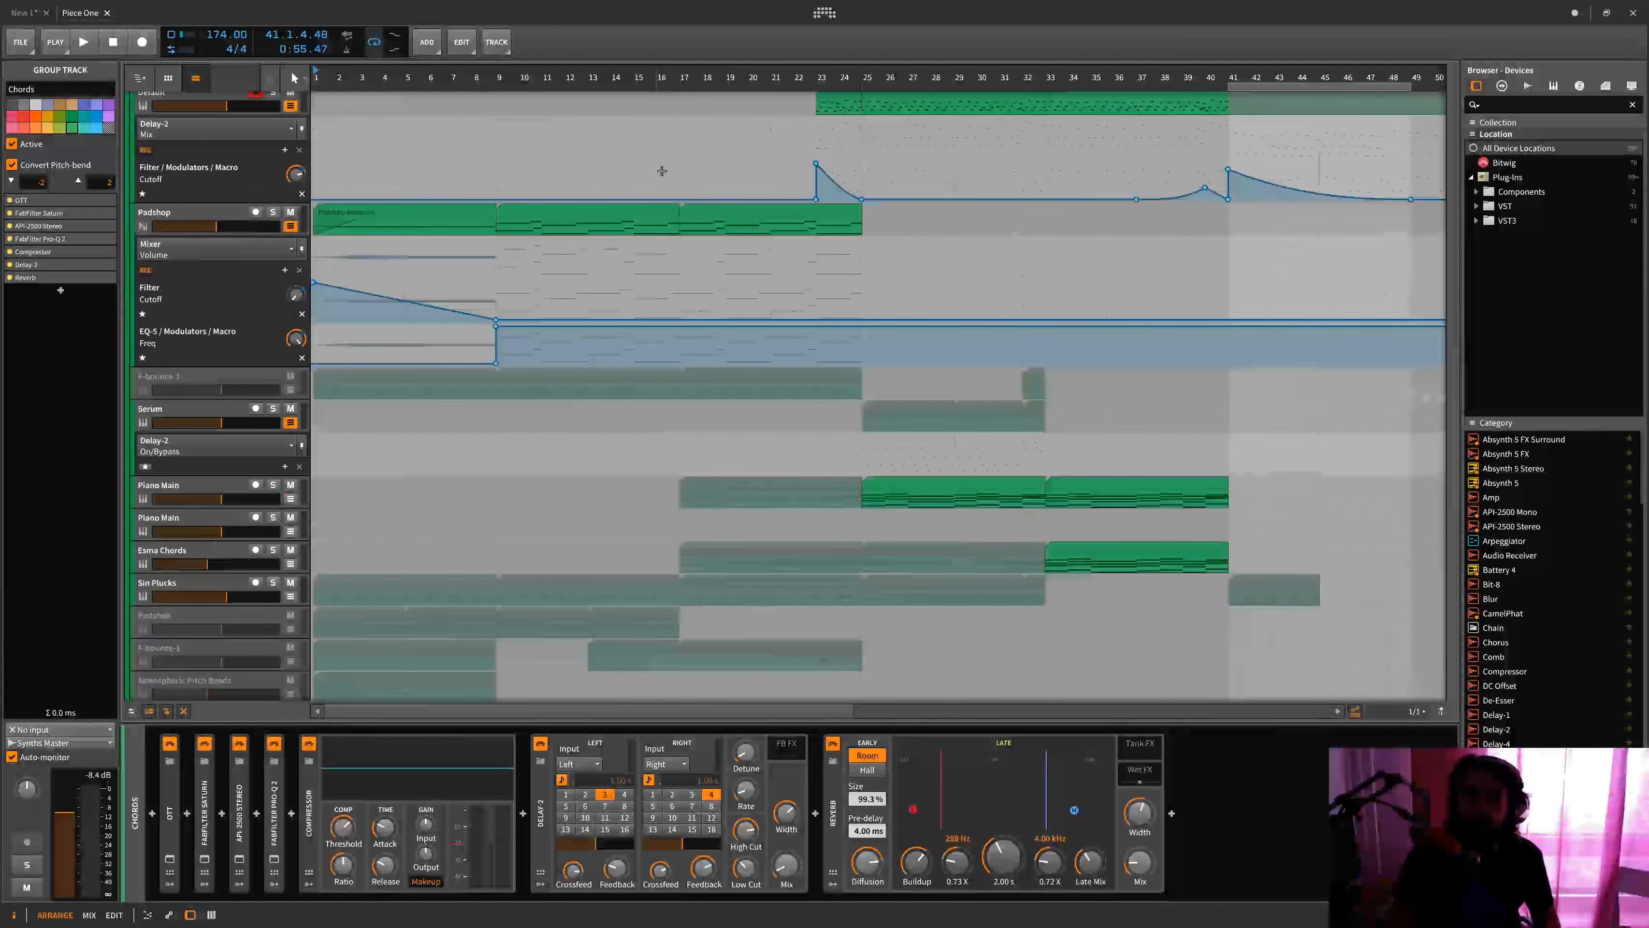
scroll(662, 171, up, 20)
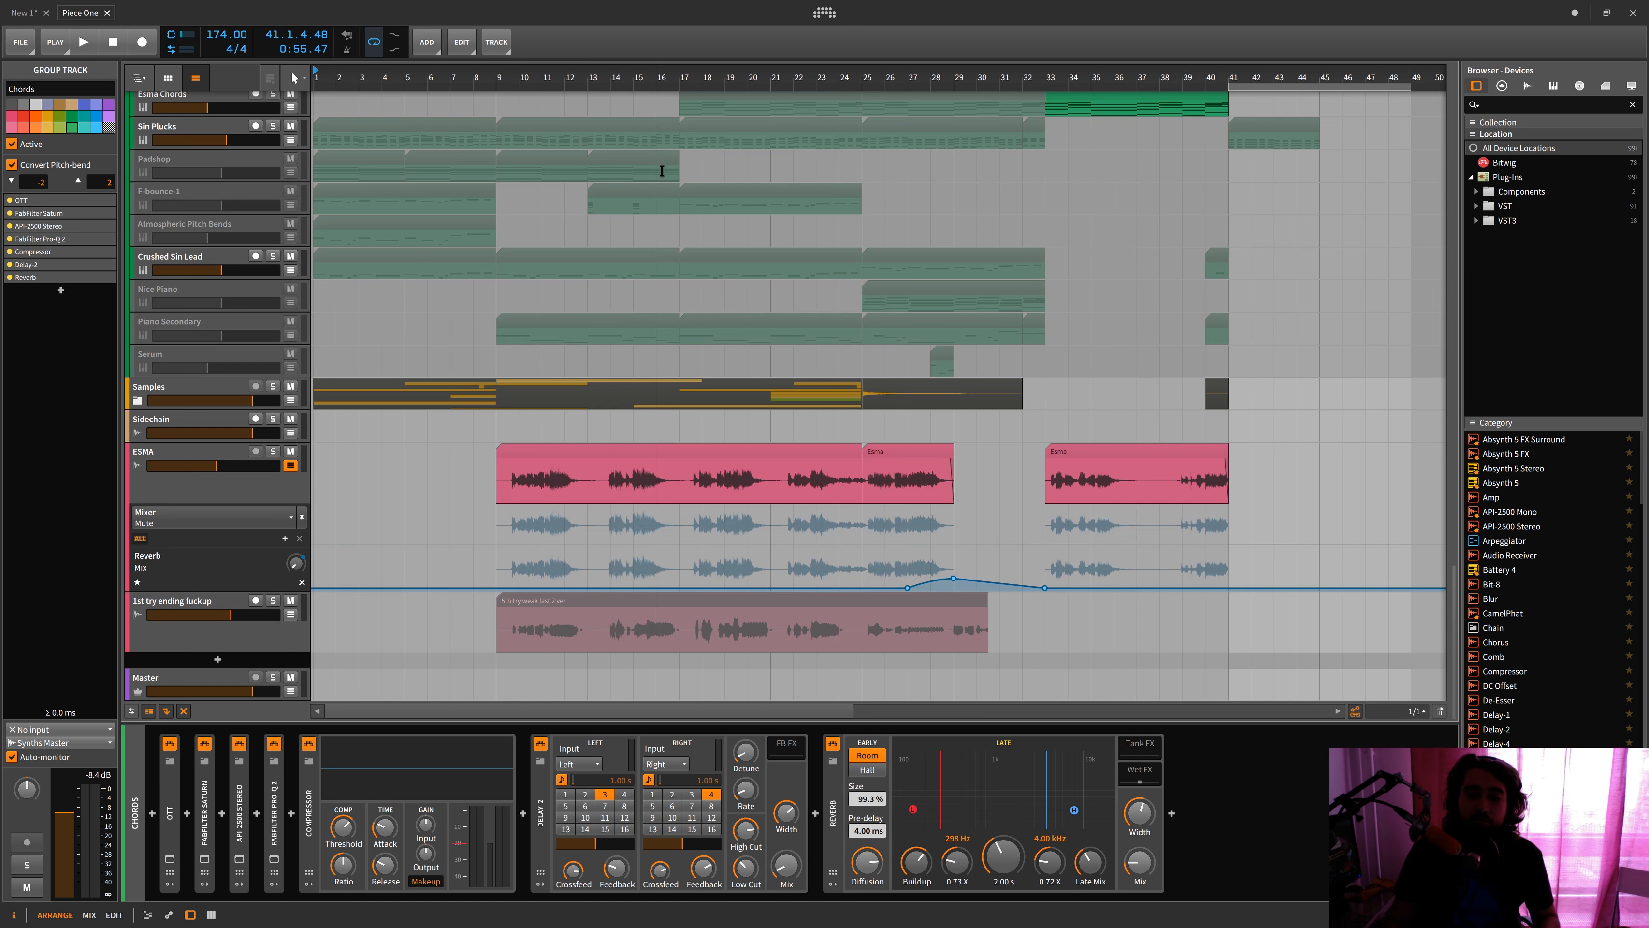
scroll(662, 172, up, 10)
scroll(666, 169, down, 15)
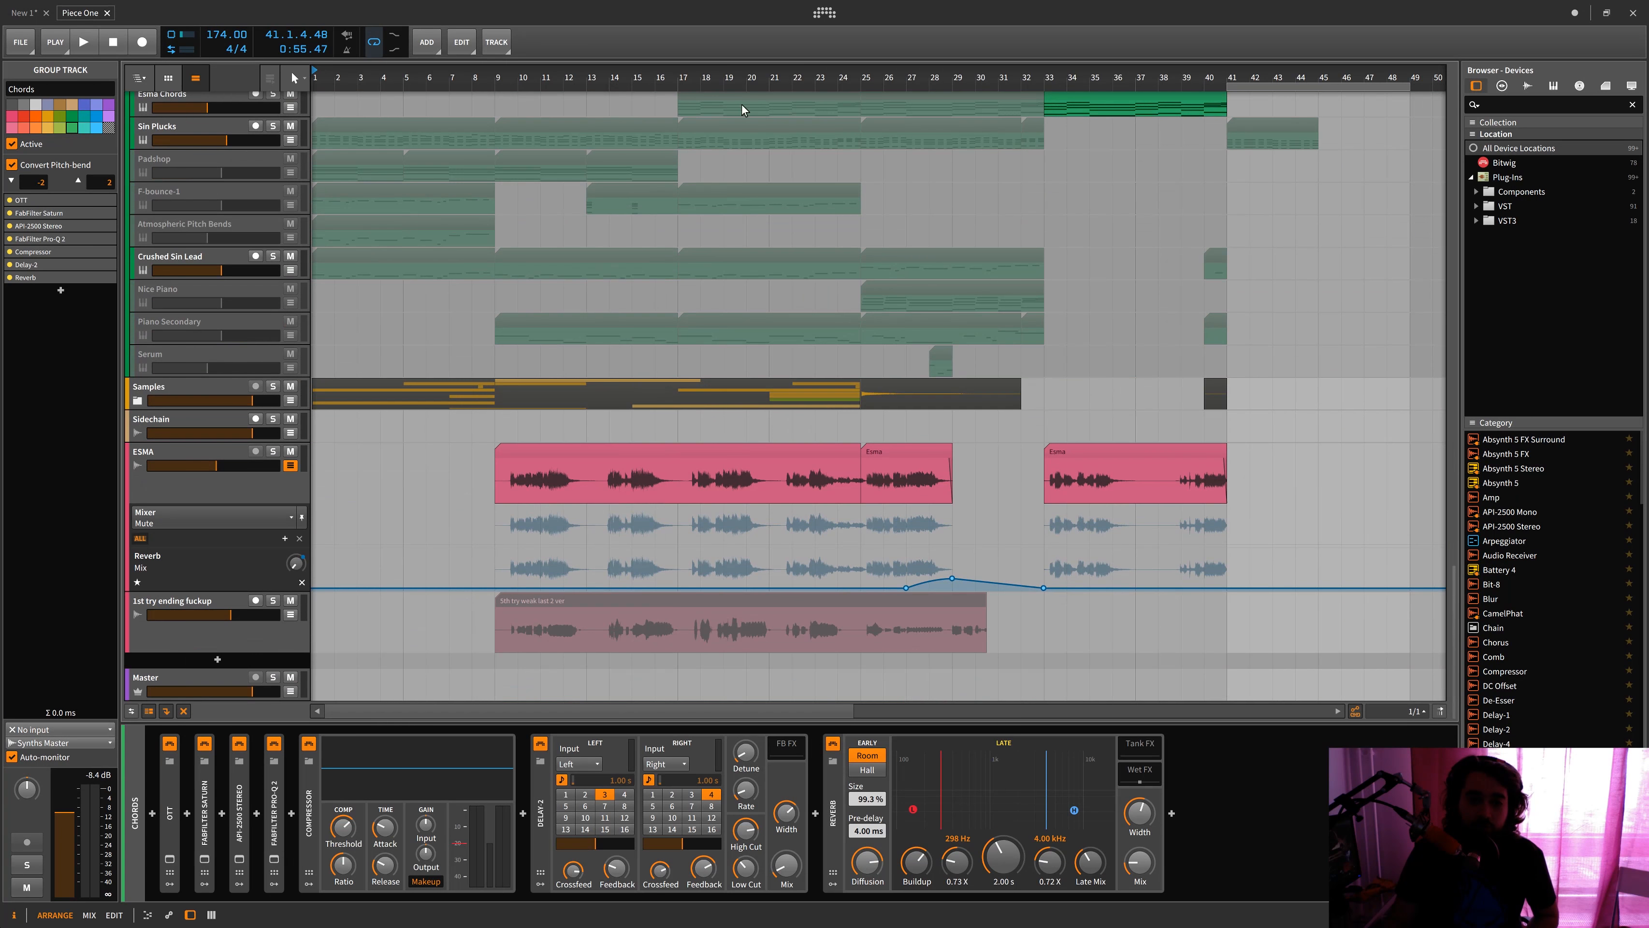
mouse_move(767, 78)
mouse_down()
mouse_move(766, 39)
mouse_move(767, 104)
mouse_up()
key(shift+z)
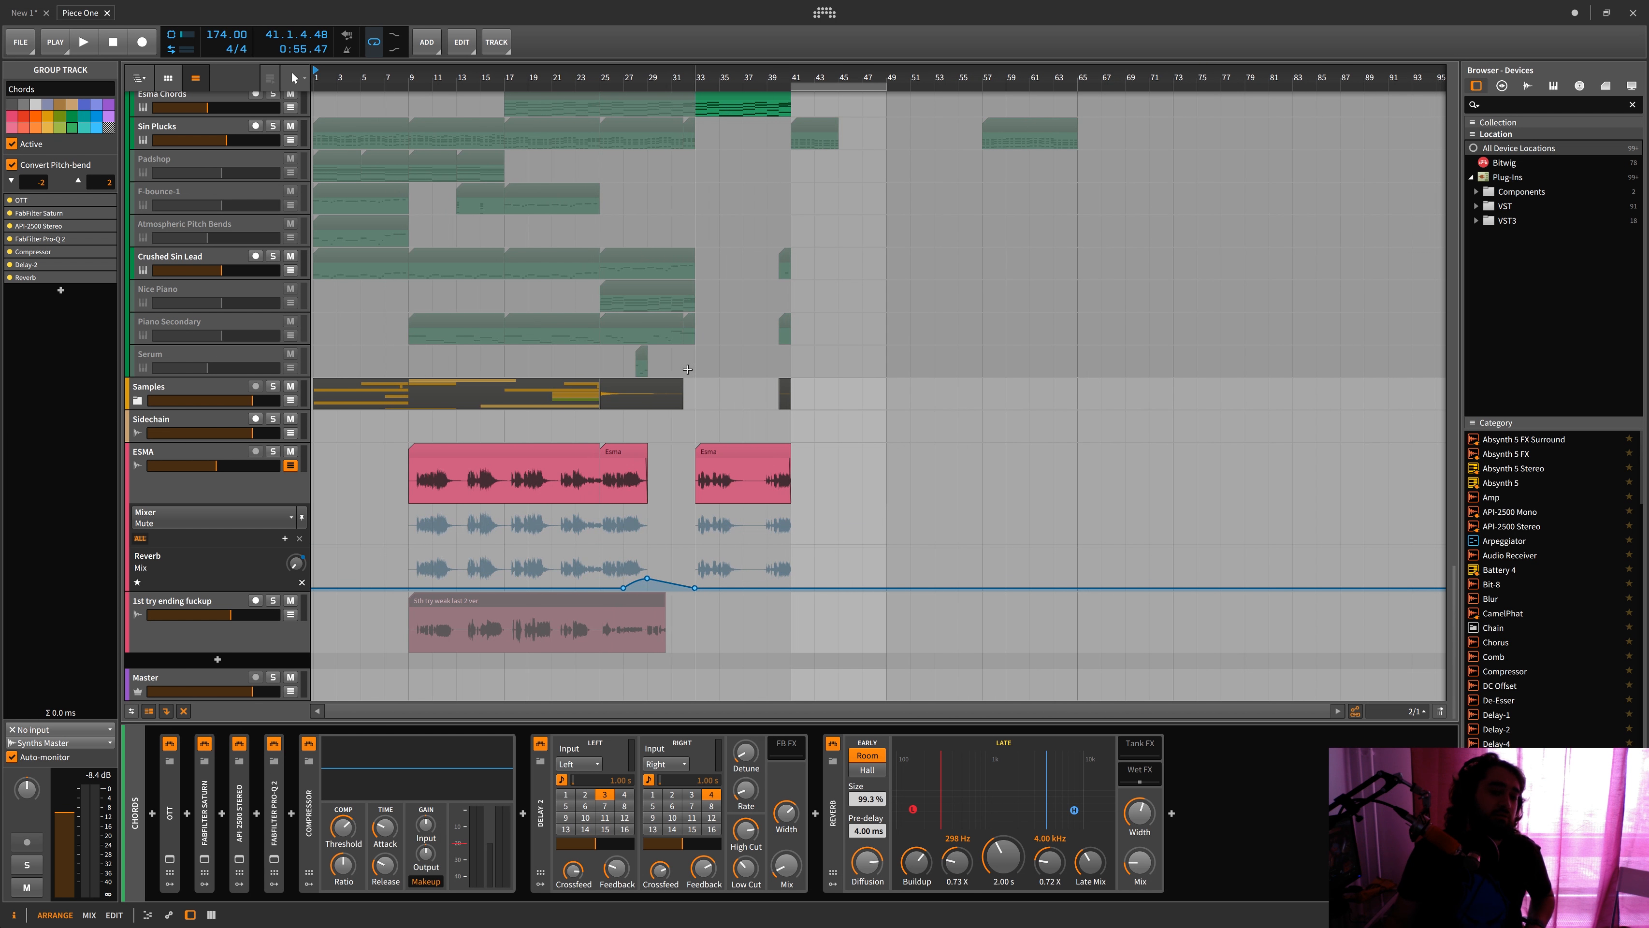
Open the ESMA vocal clip at bar 9, and expand the Samples group to show its tracks
double_click(532, 447)
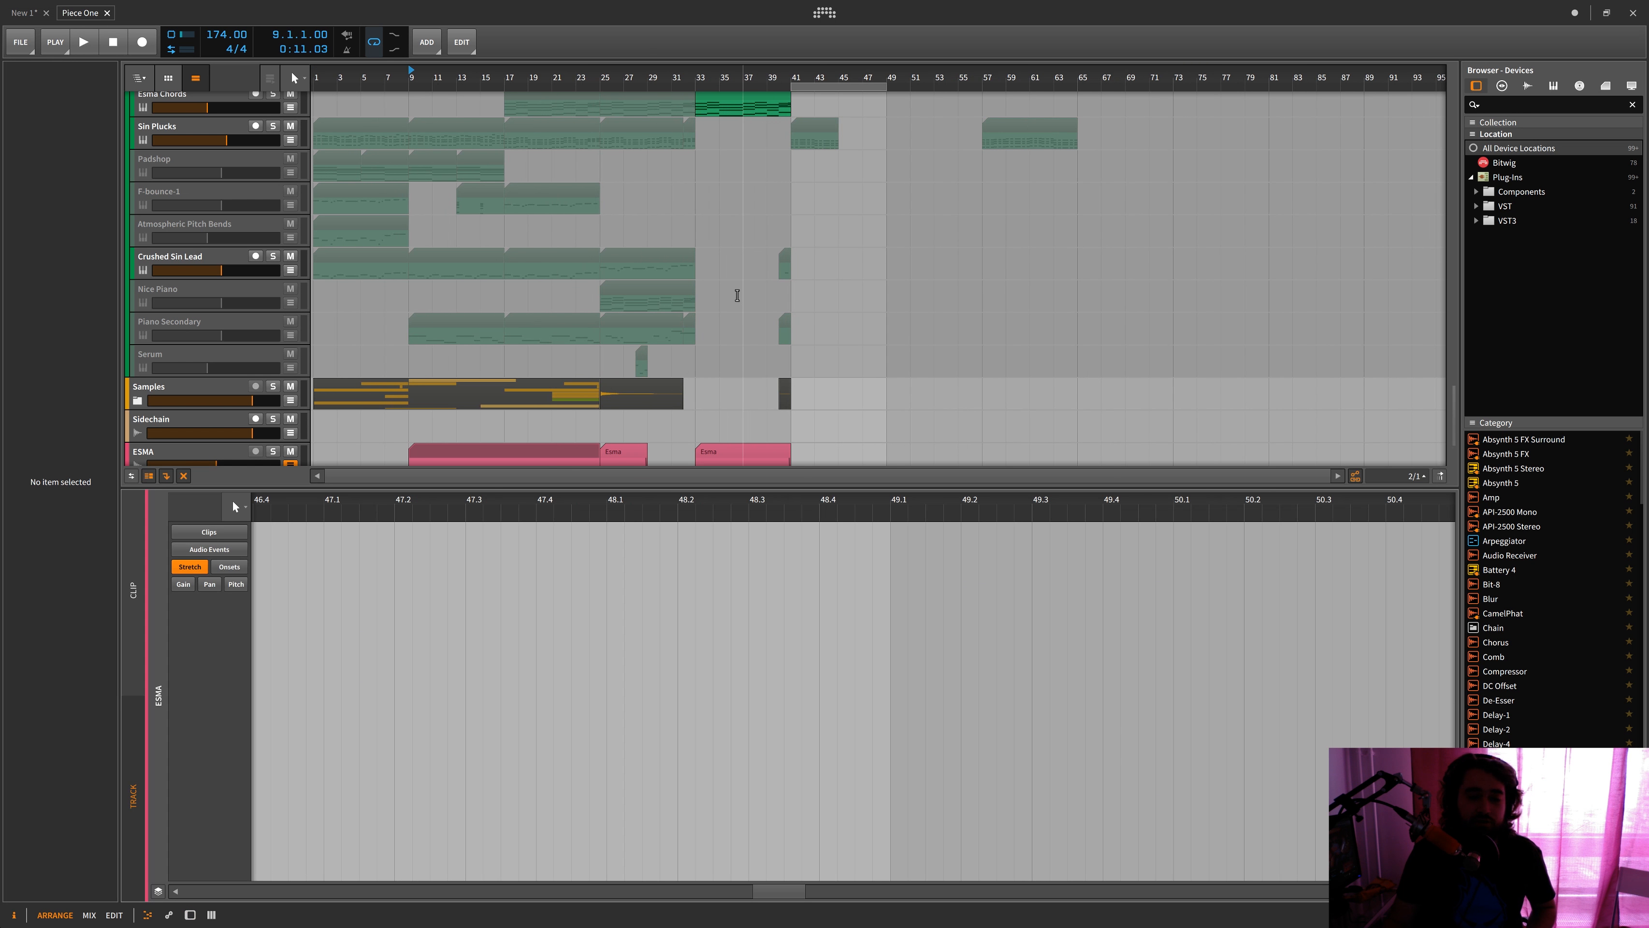
click(185, 386)
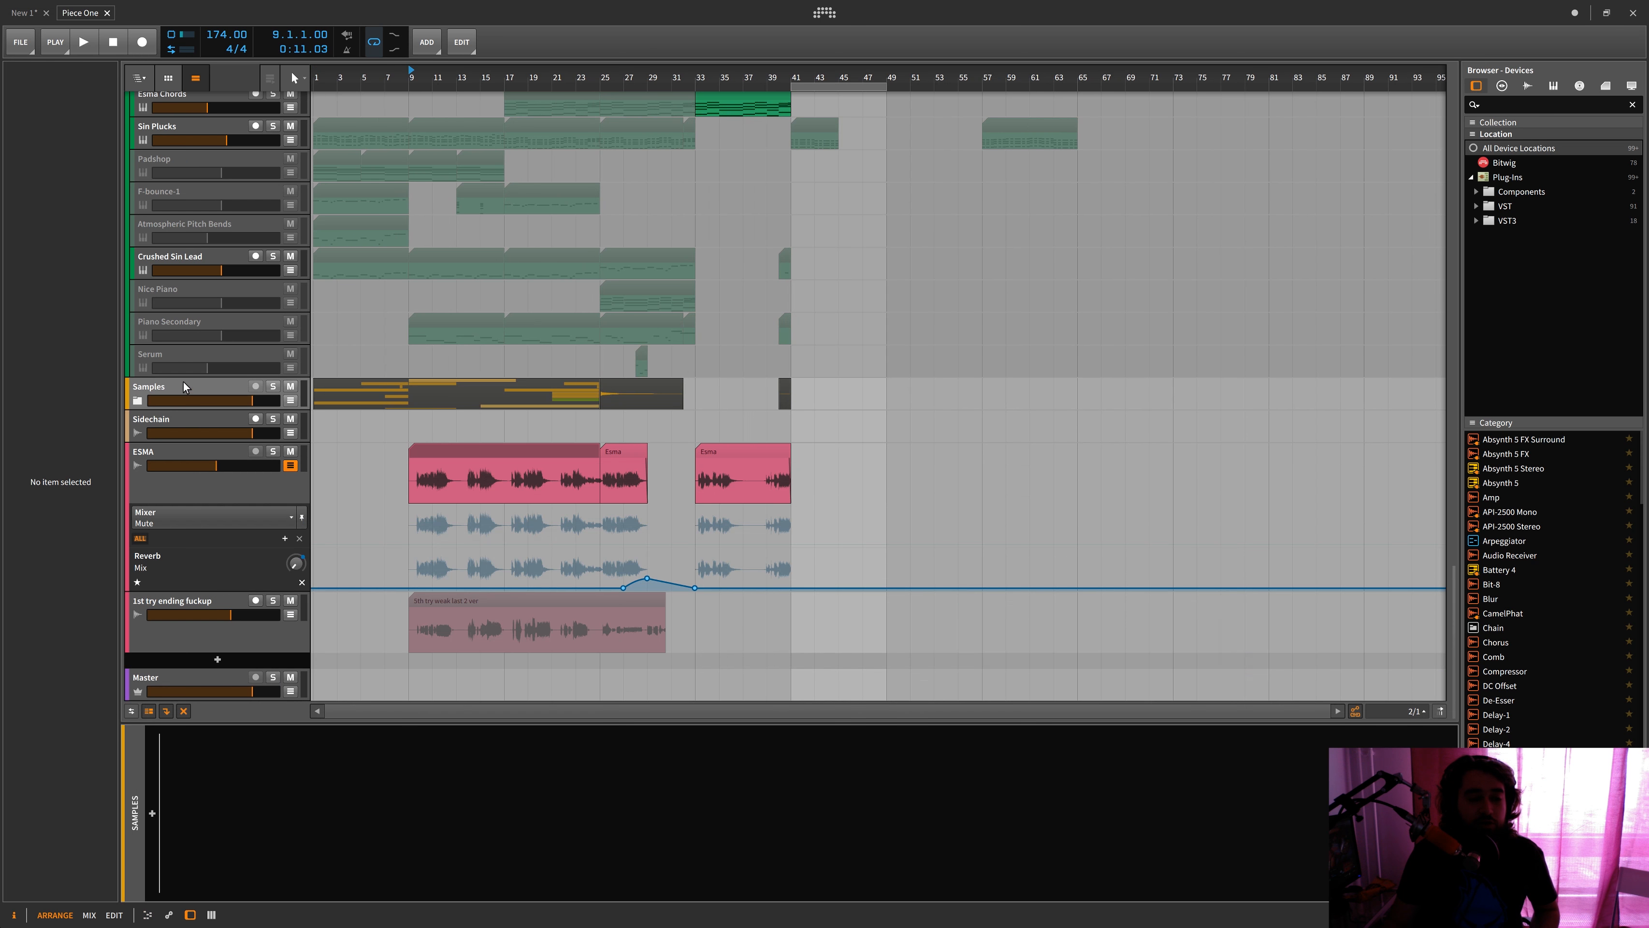
click(138, 400)
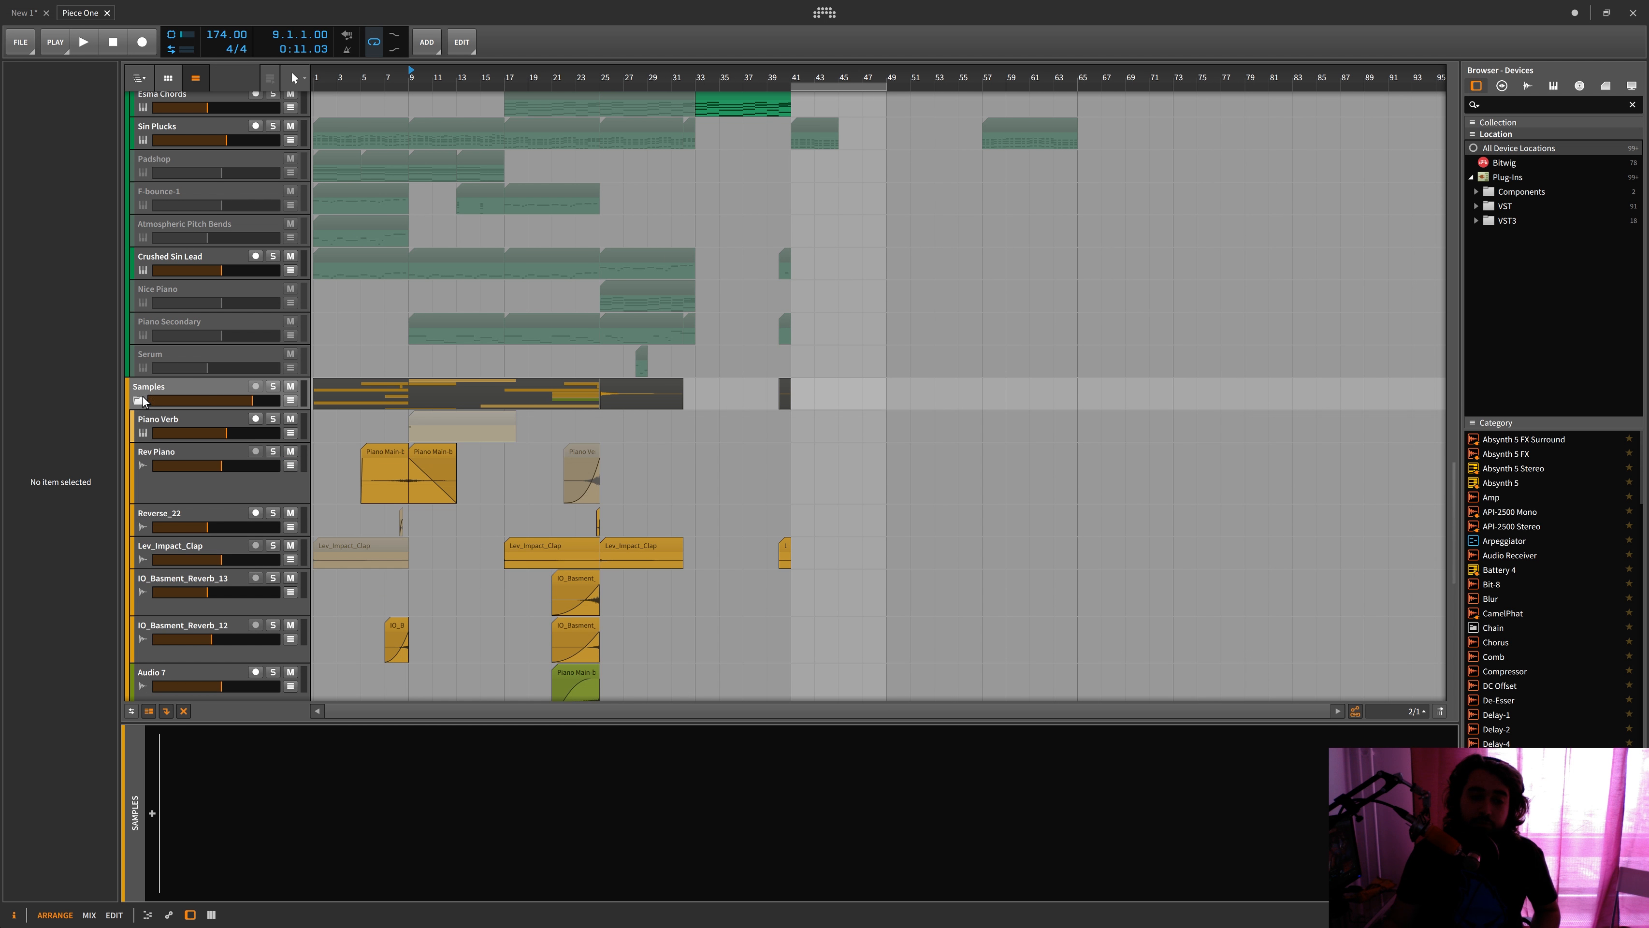
Inspect the properties of the KSHMR Crash 05 clips at bars 17 and 29
scroll(649, 374, up, 10)
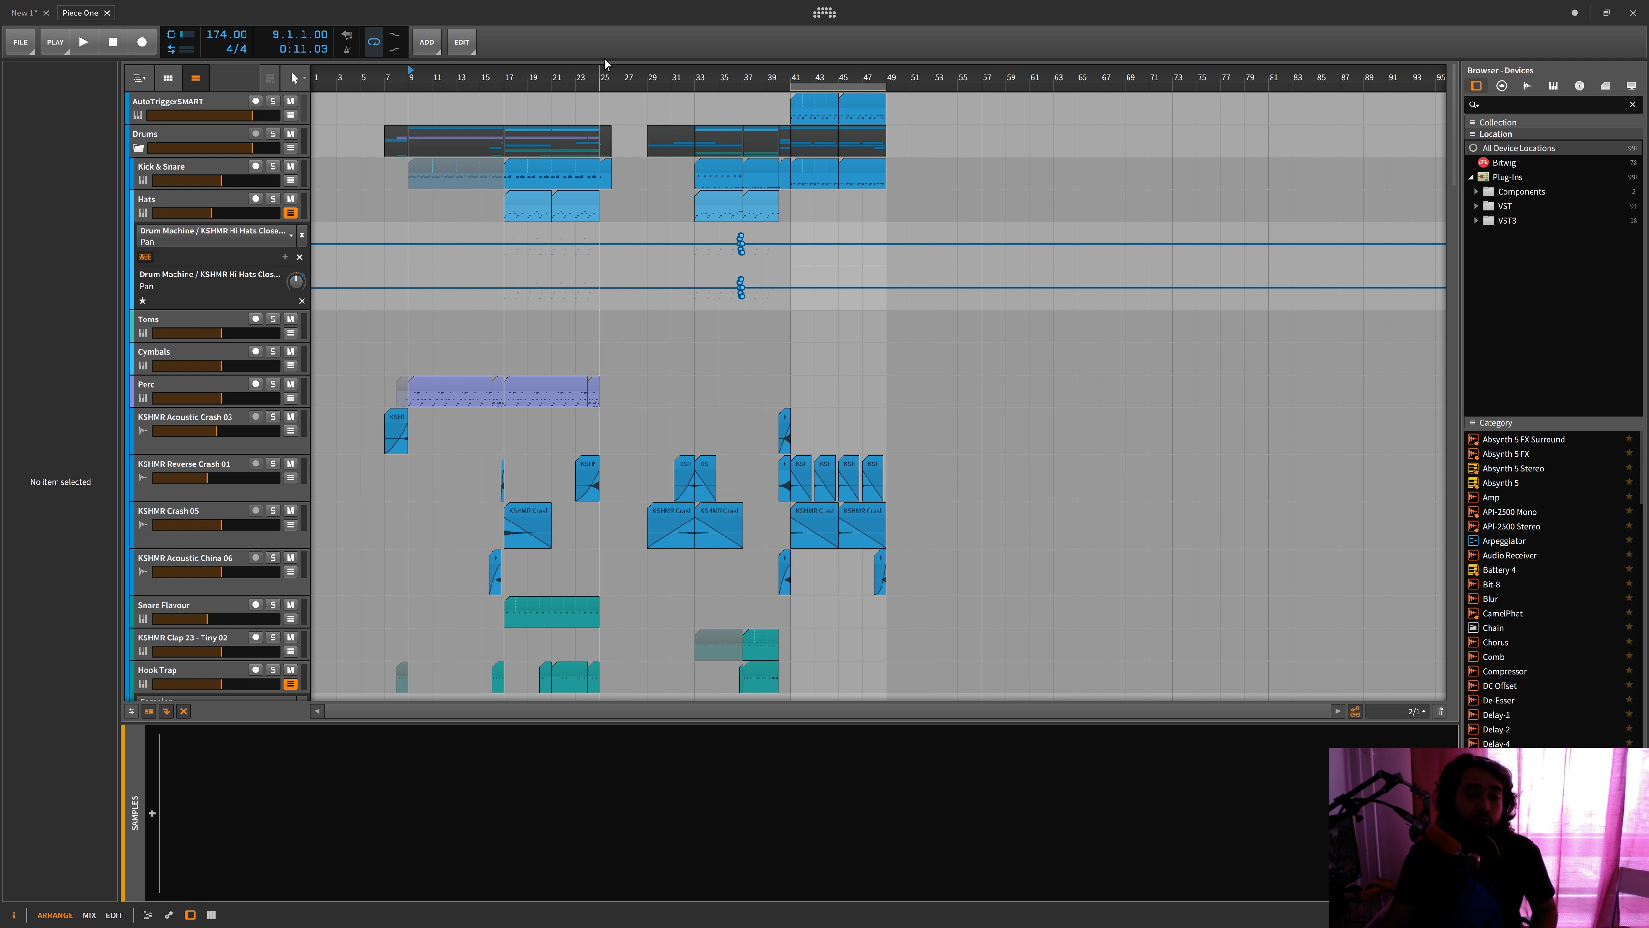
click(512, 73)
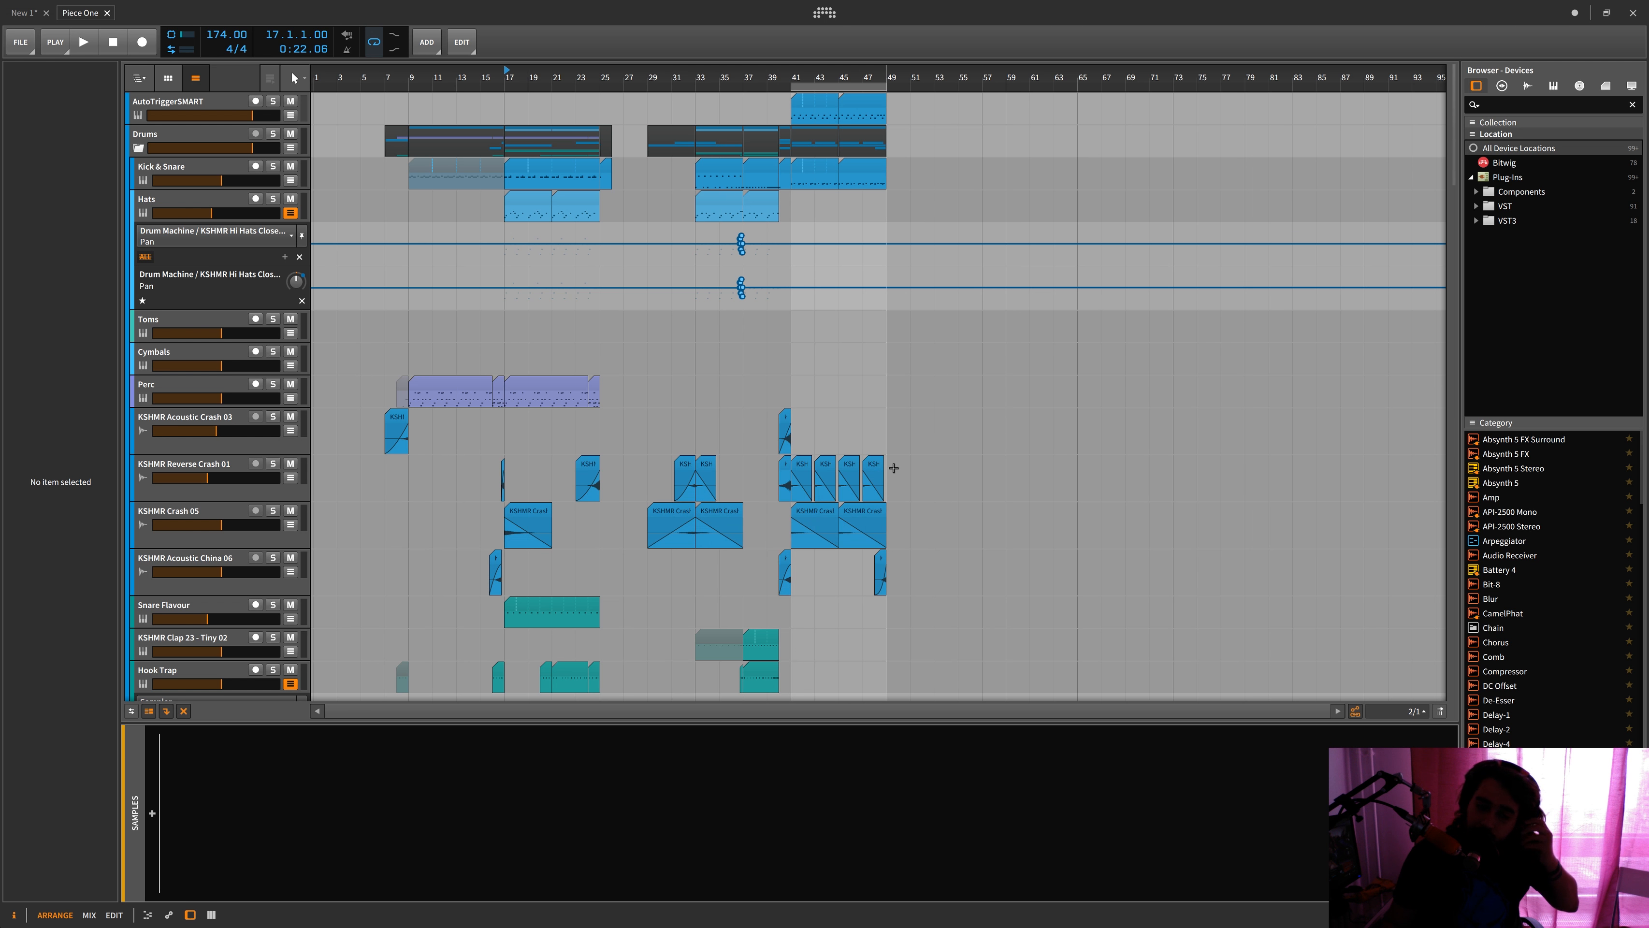
click(144, 511)
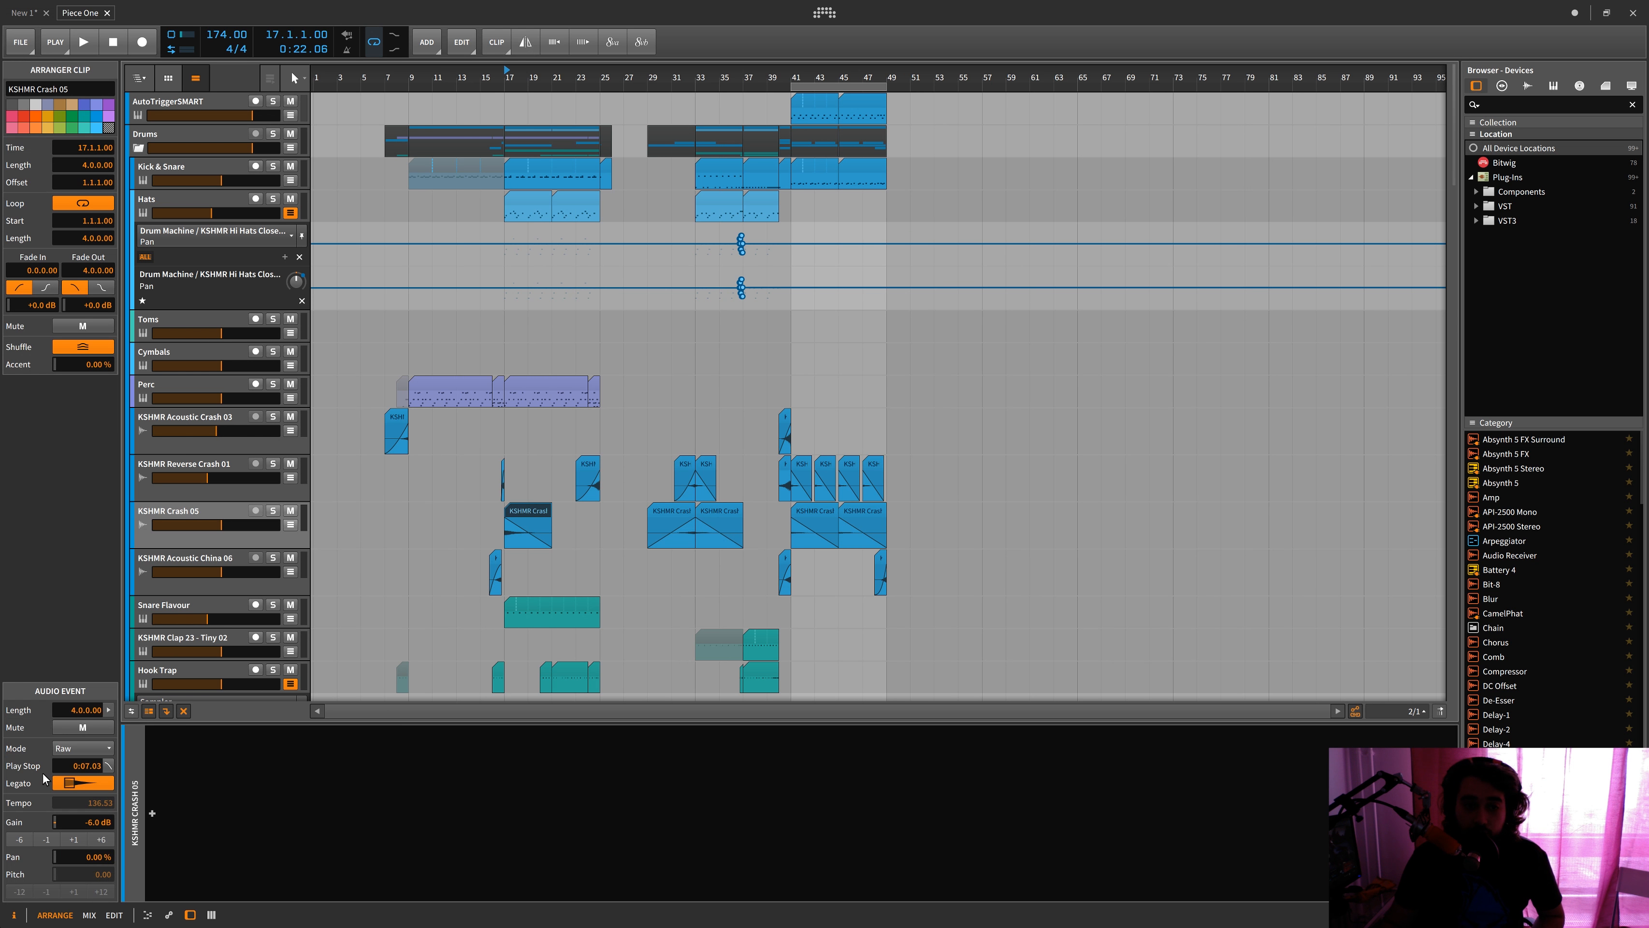
scroll(464, 670, down, 15)
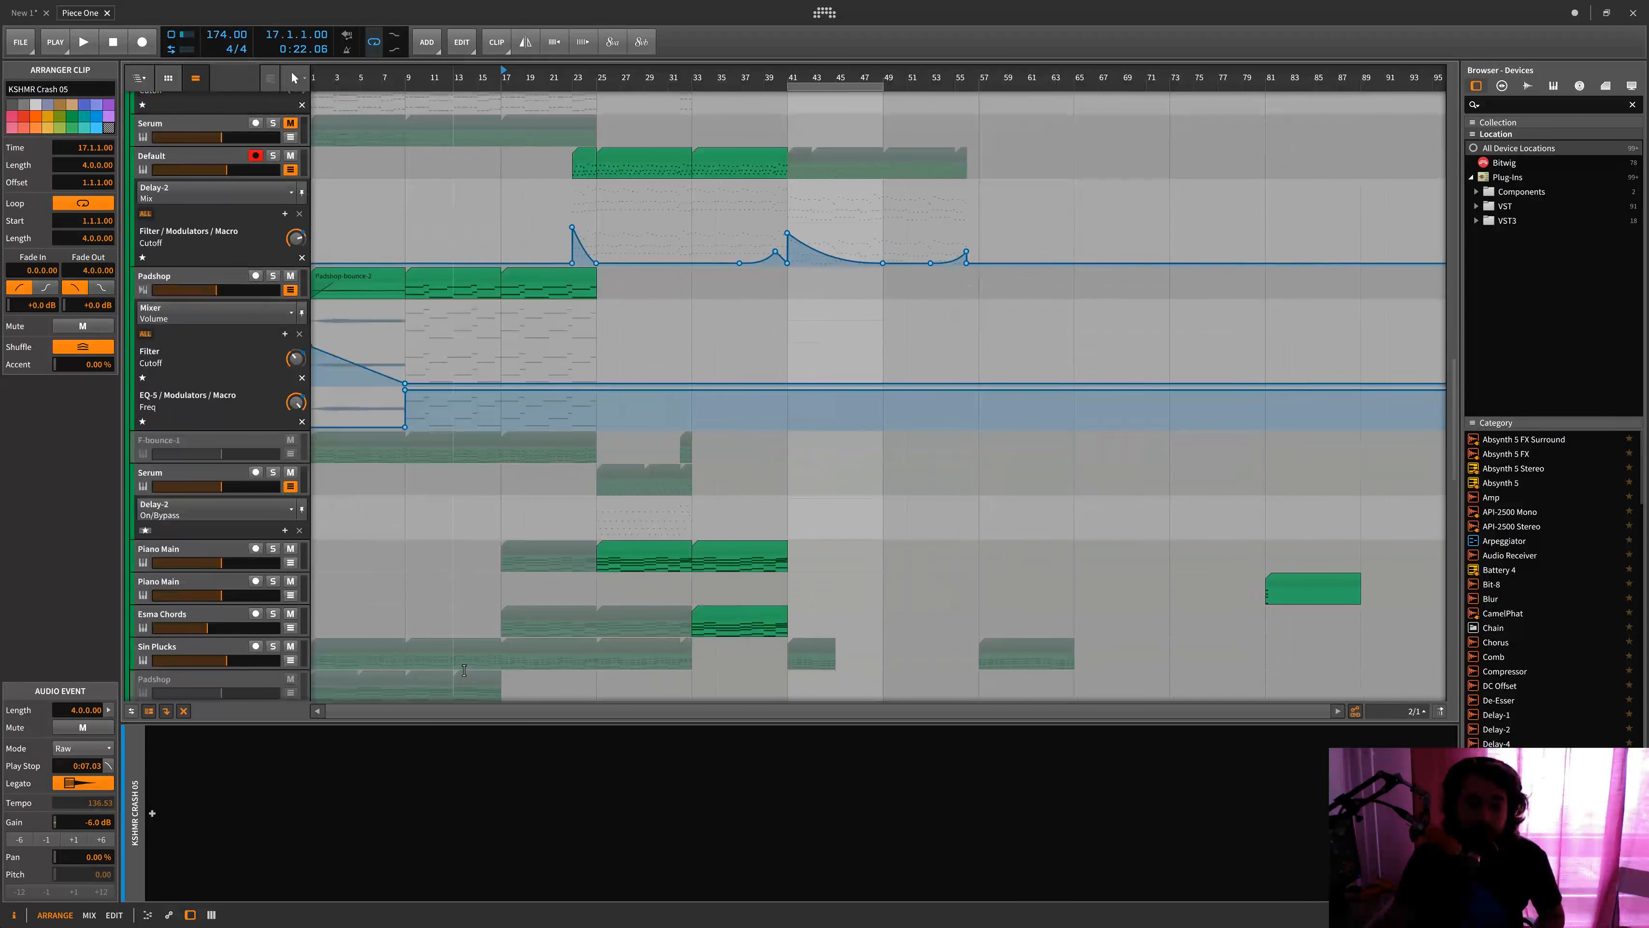
scroll(464, 670, up, 15)
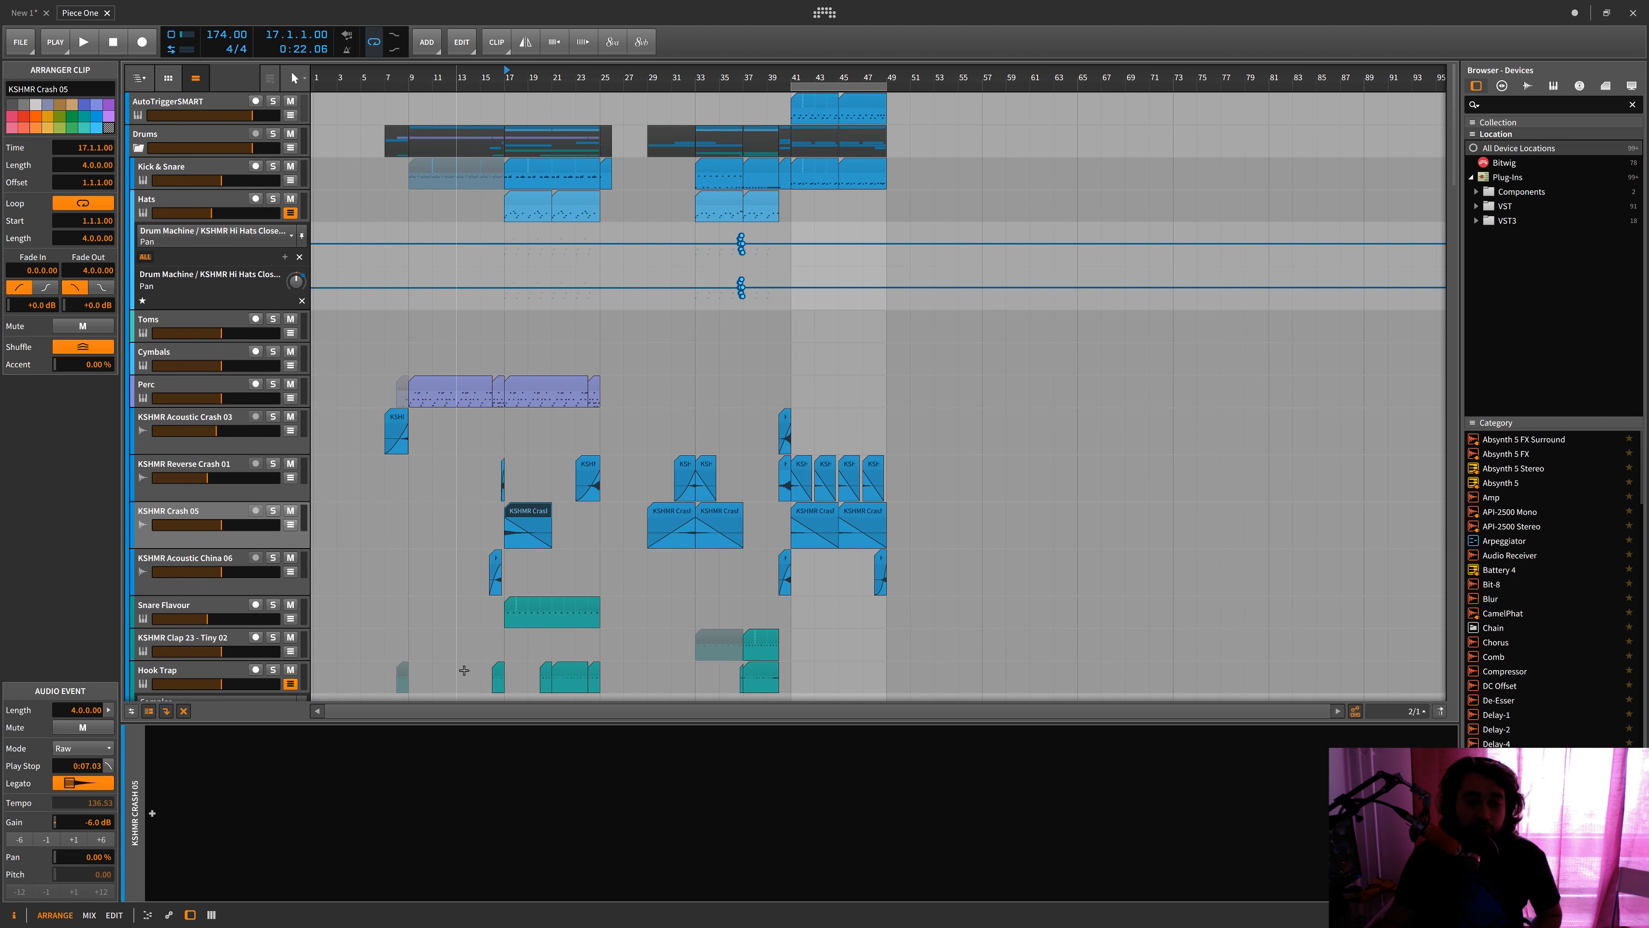
click(672, 513)
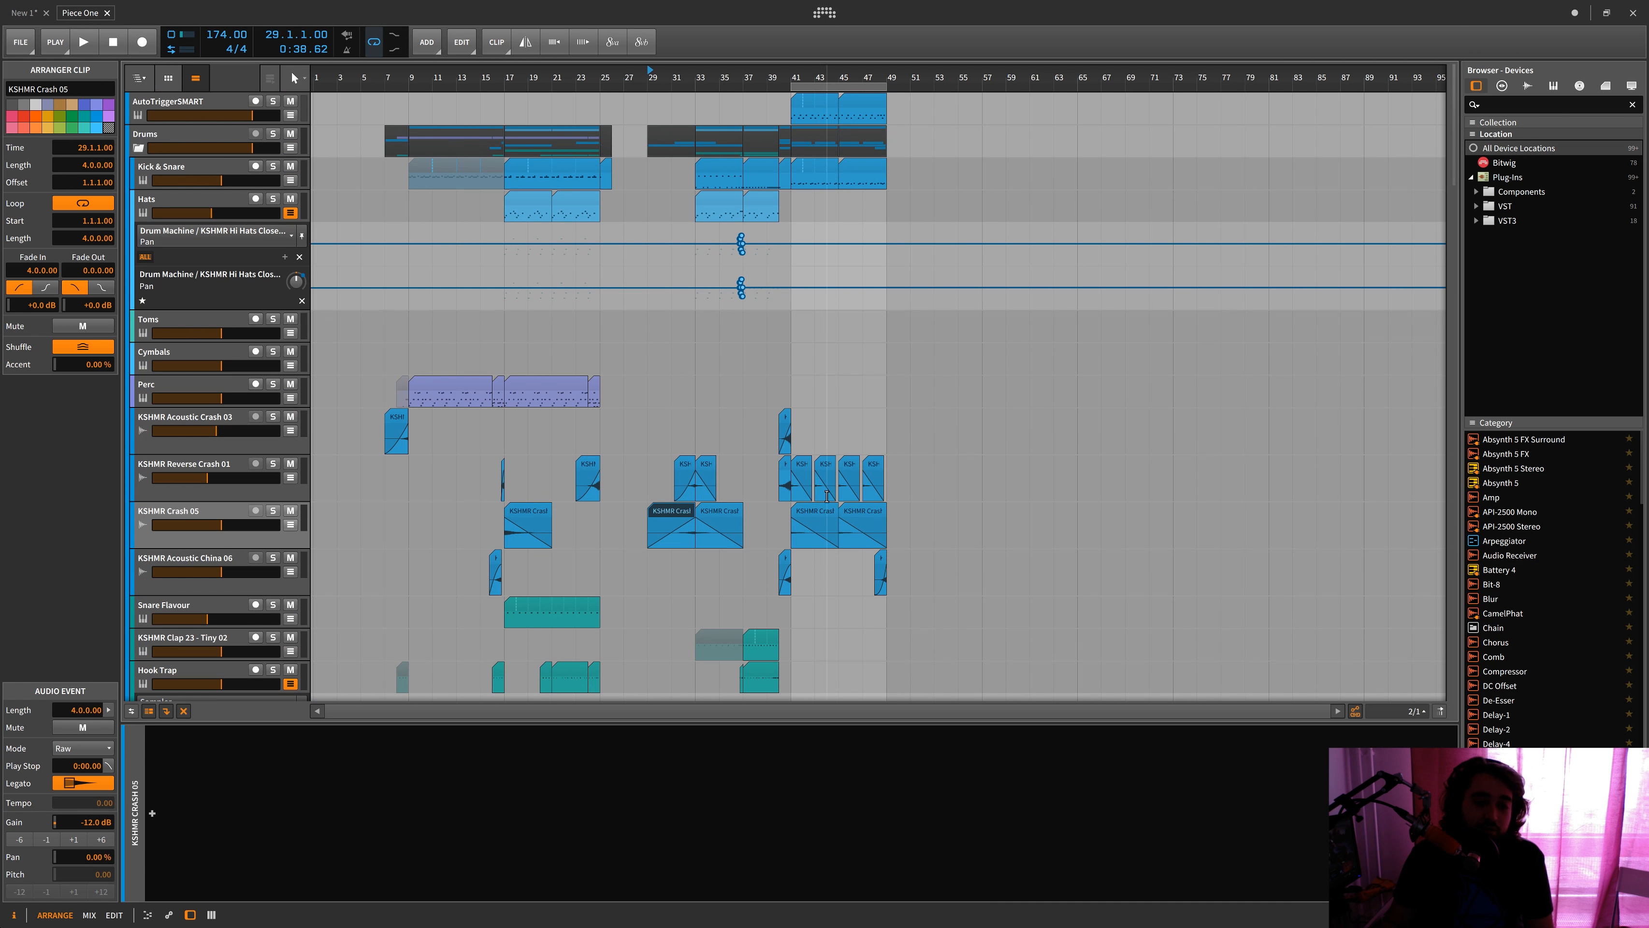
Browse the sample library to the Crashes (KSHMR) folder within Drum Hits of the Core Sample Library
click(1526, 87)
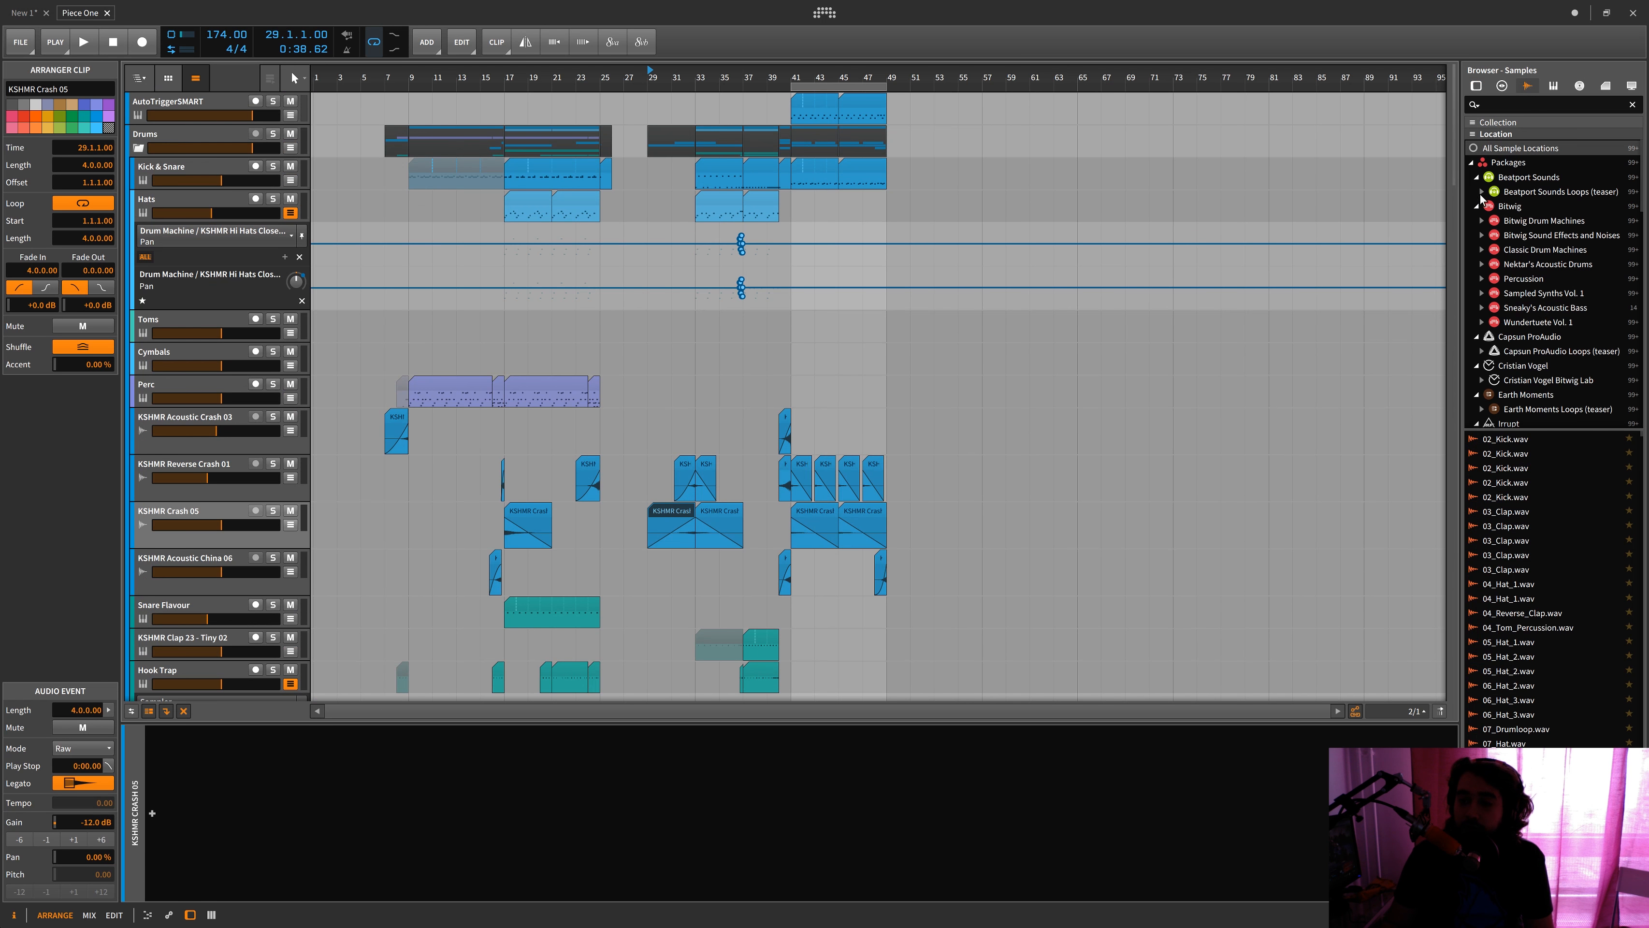
click(1508, 223)
scroll(1510, 406, down, 10)
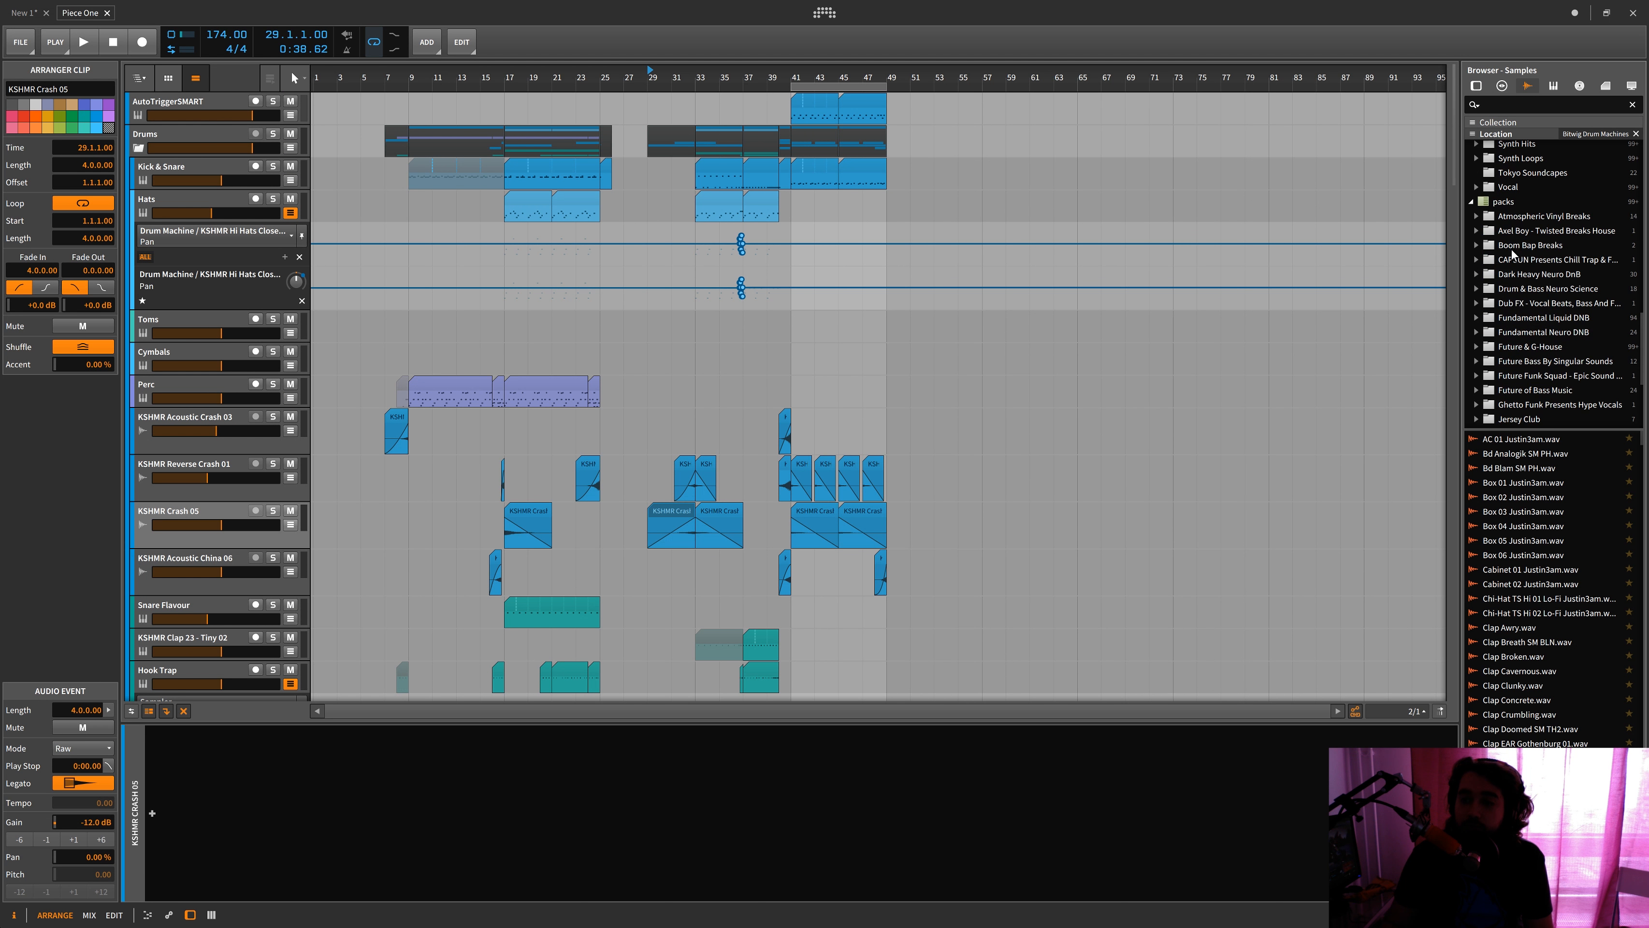
scroll(1494, 266, up, 5)
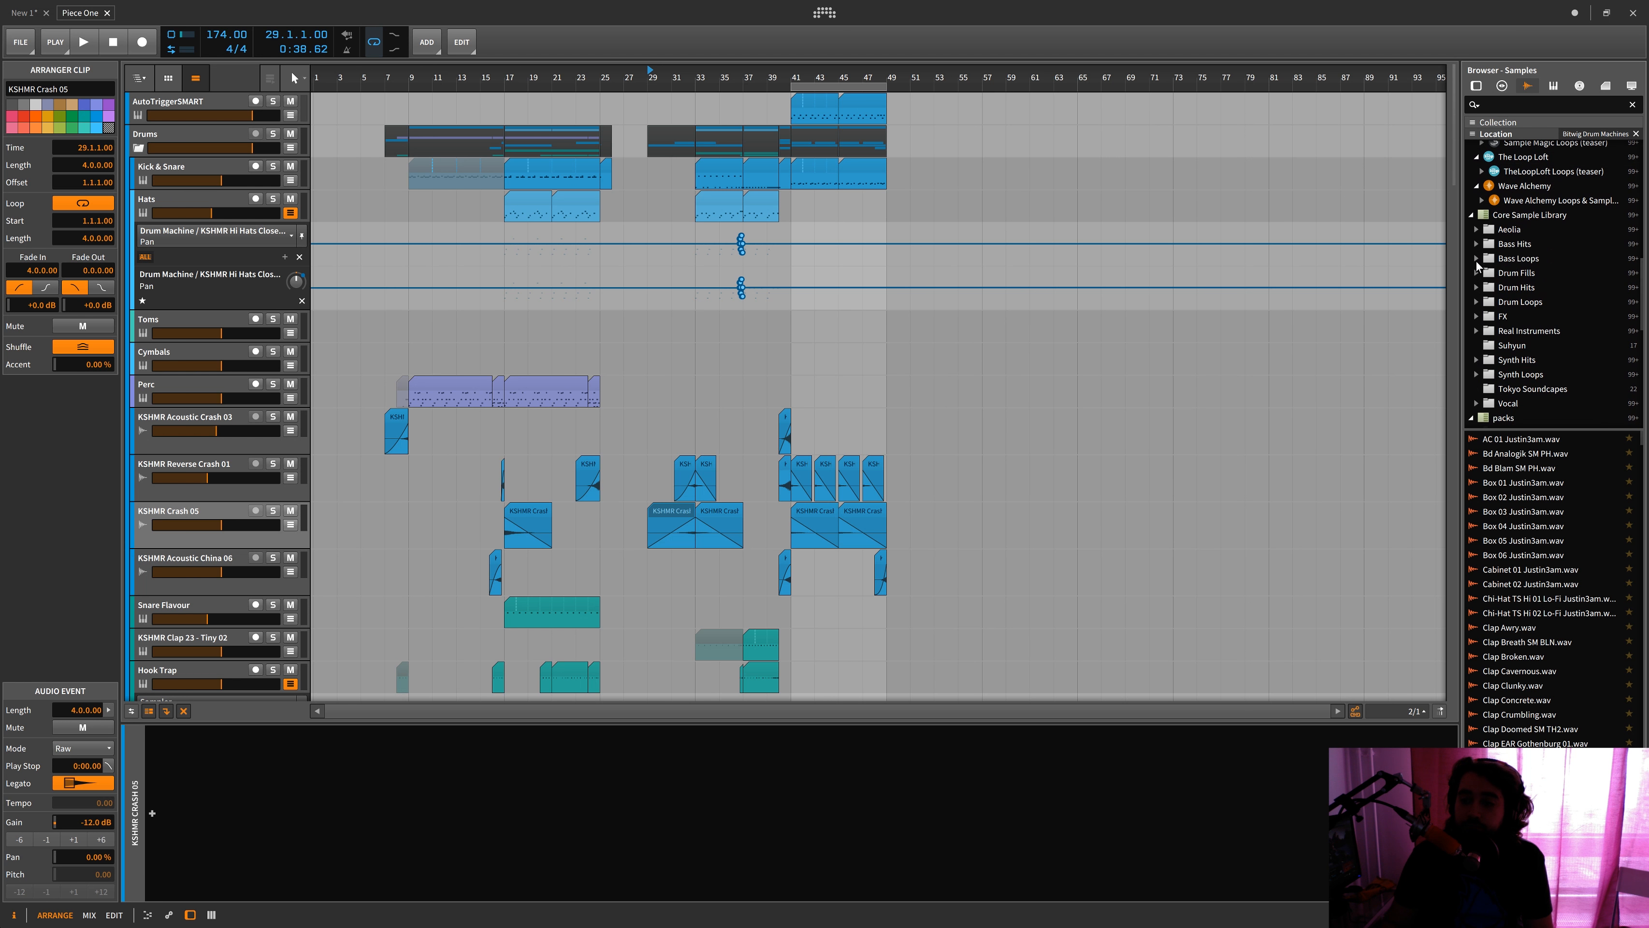
click(1476, 287)
click(1481, 330)
click(1522, 345)
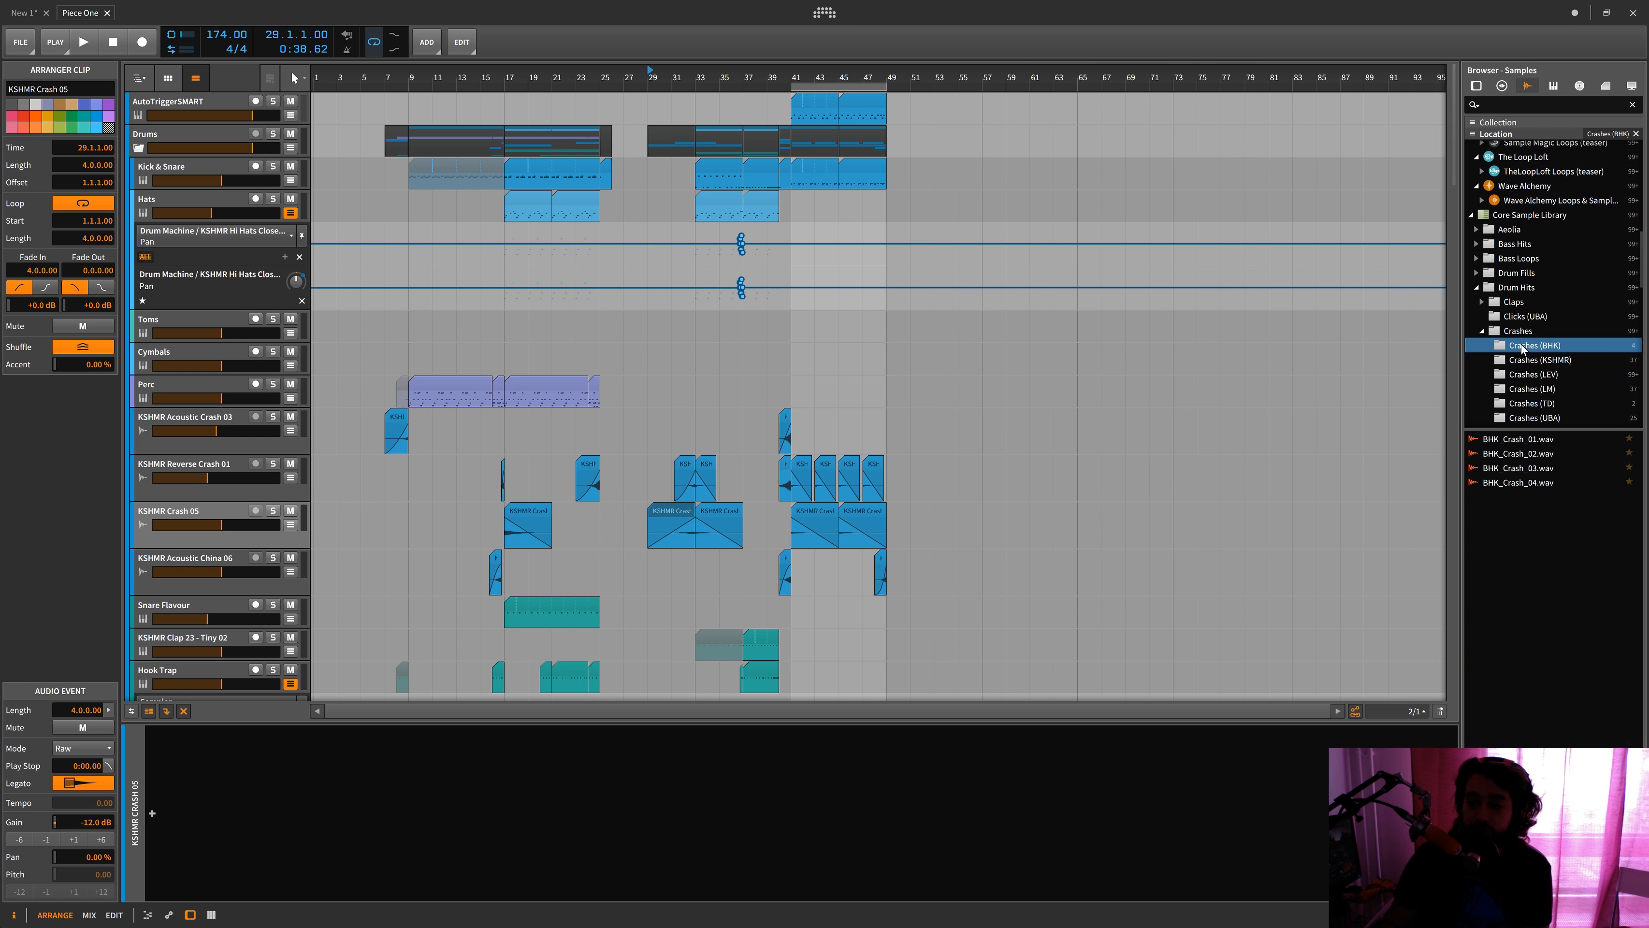
click(1526, 359)
Audition several KSHMR Acoustic China samples, including 02 and 05
click(1533, 453)
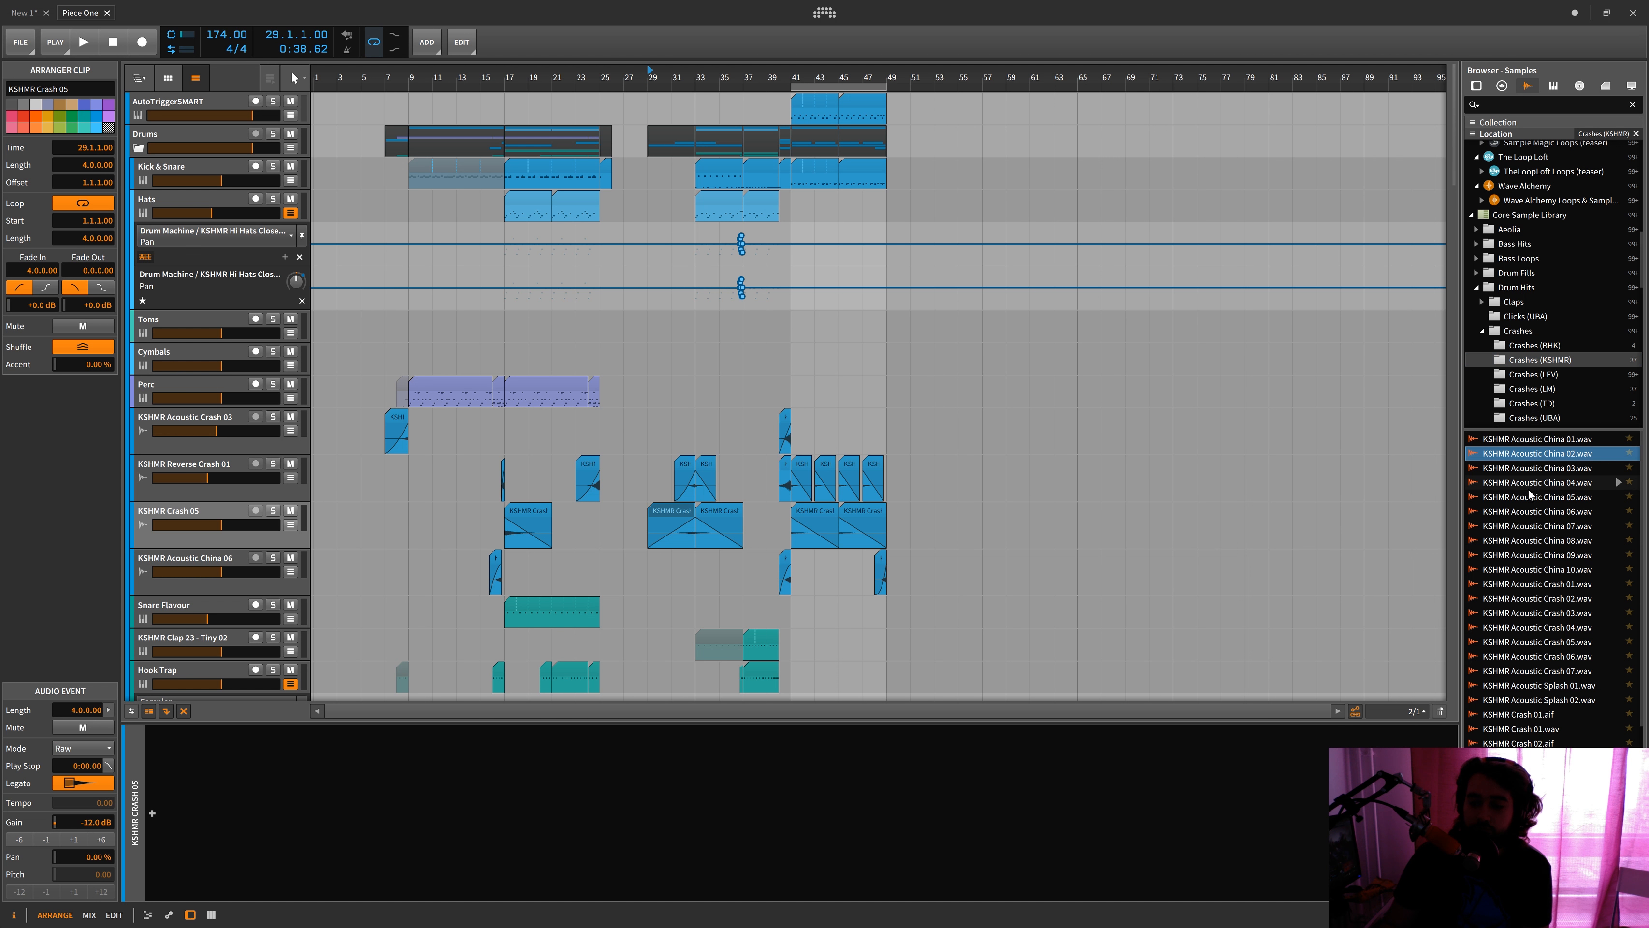
click(1515, 466)
click(1518, 455)
click(1518, 498)
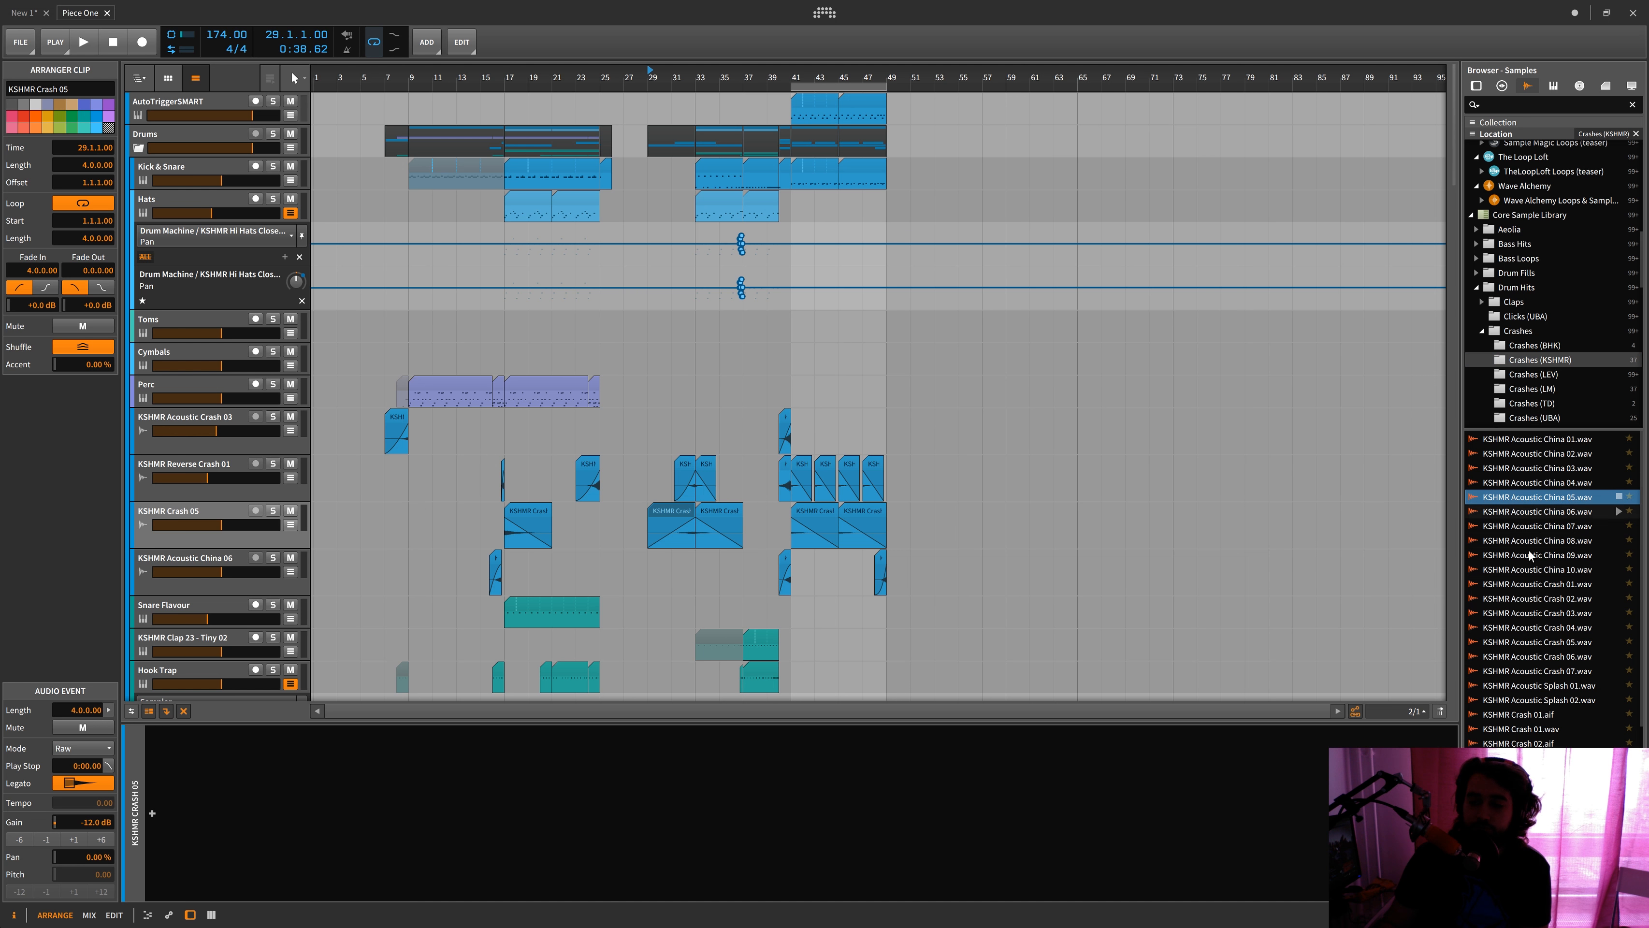
Add the KSHMR Crash 01.aif sample at bar 49 on a new audio track between Break Party and Basses
click(1545, 714)
drag(1544, 714, 887, 149)
scroll(986, 504, down, 10)
key(space)
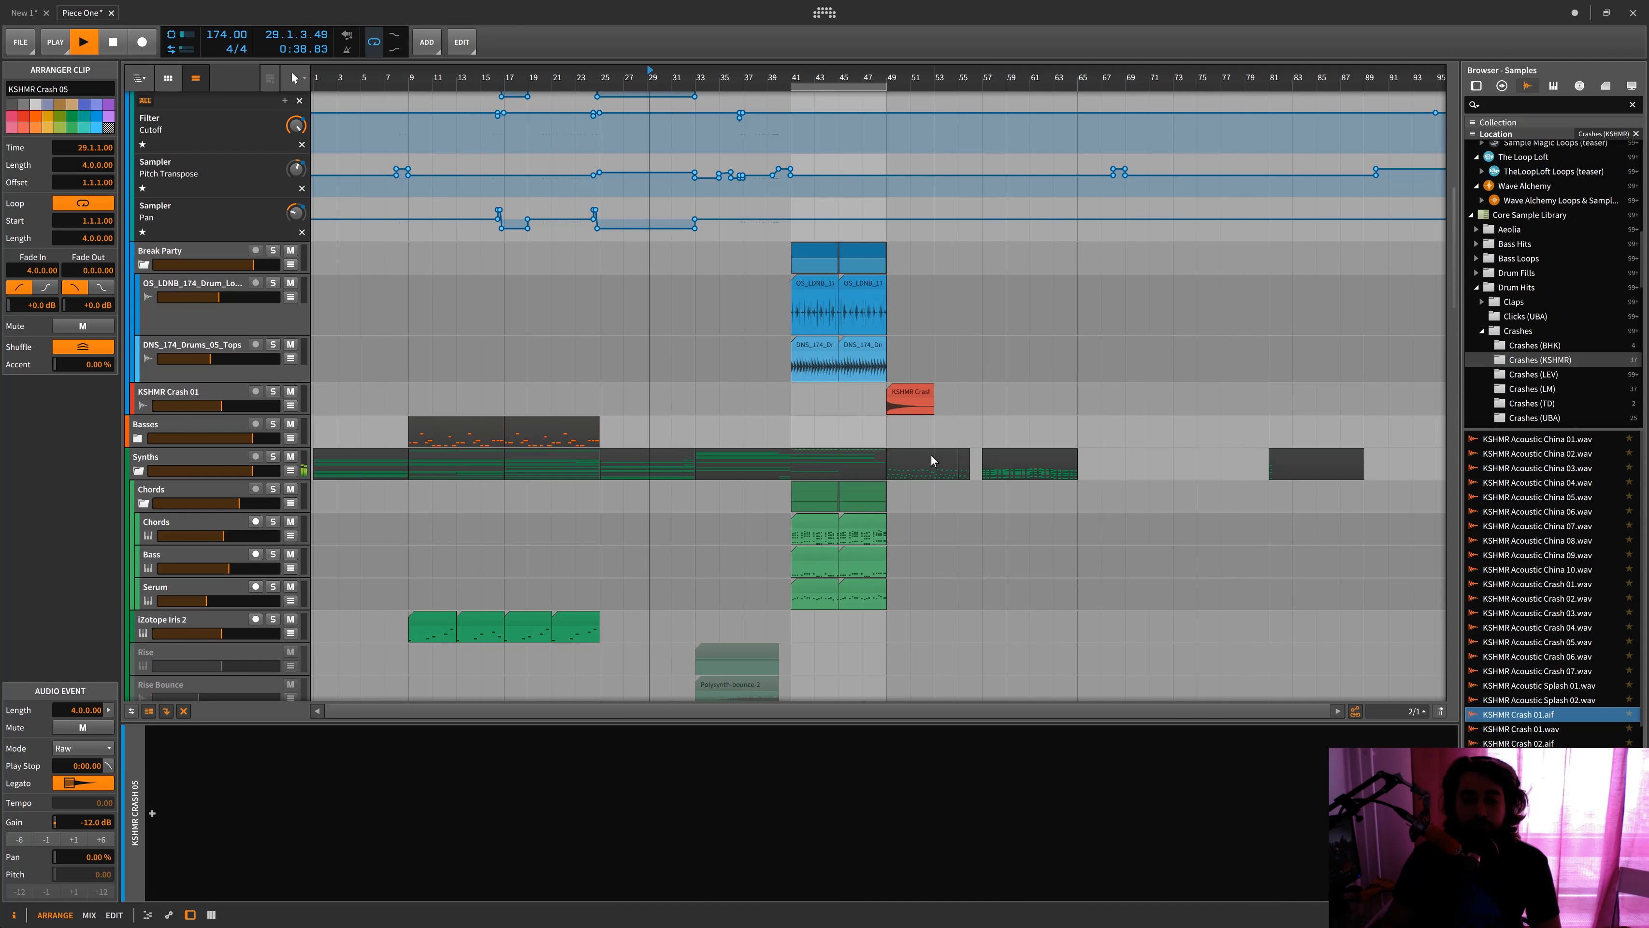
Solo the KSHMR Crash 01 track and play its clip from bar 49
click(921, 400)
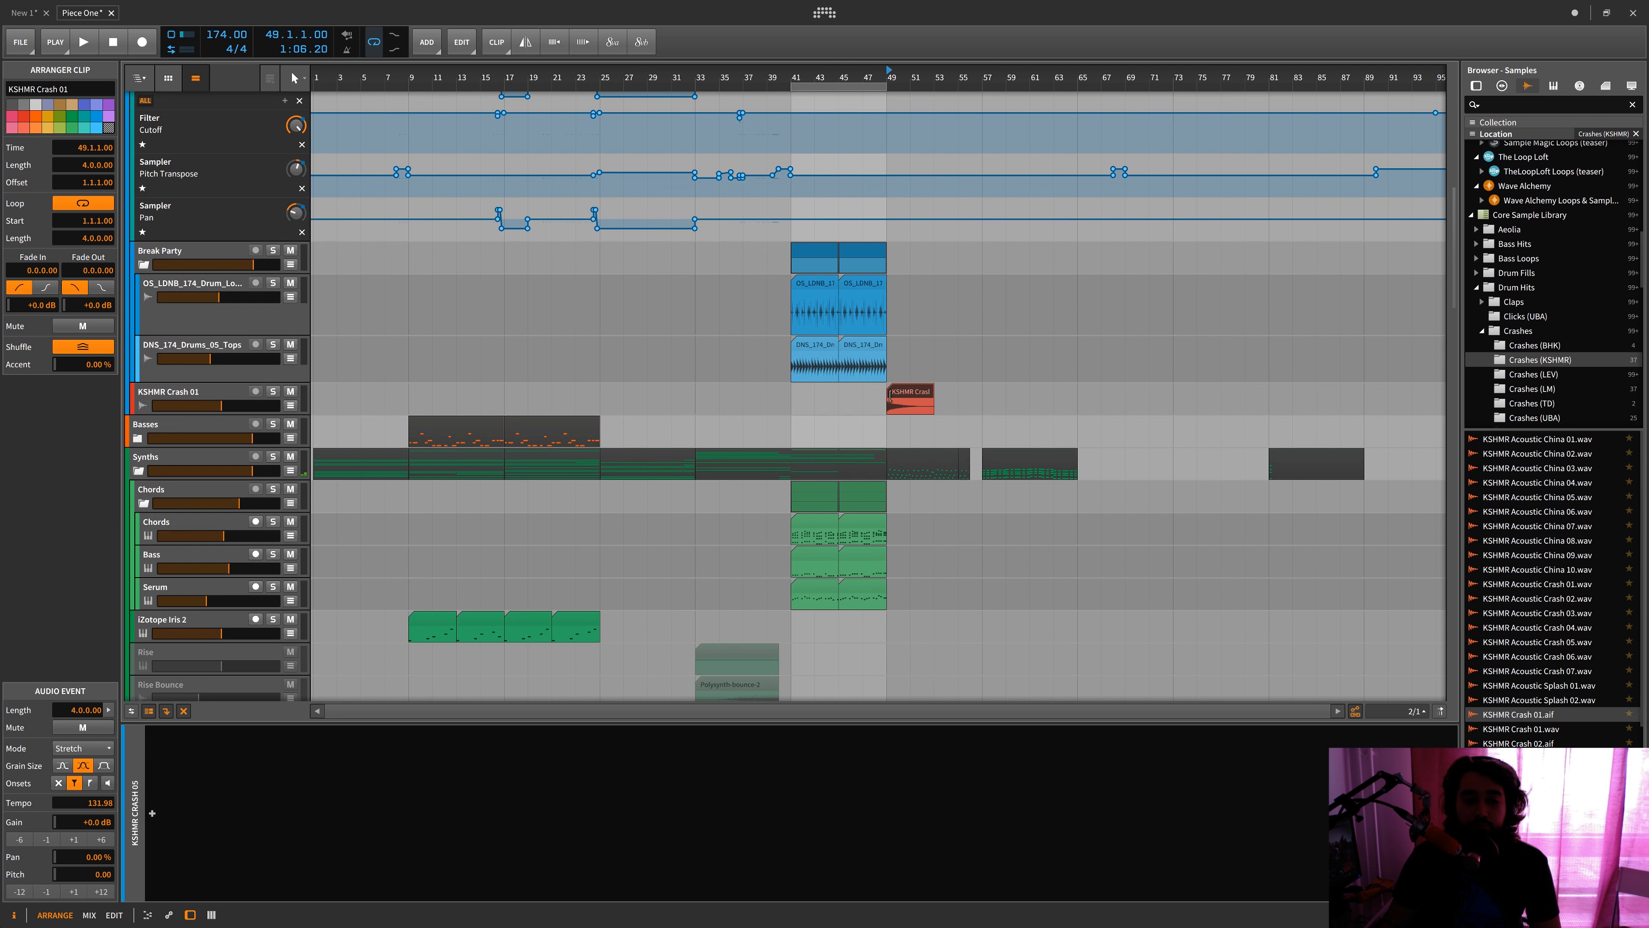
click(273, 392)
key(space)
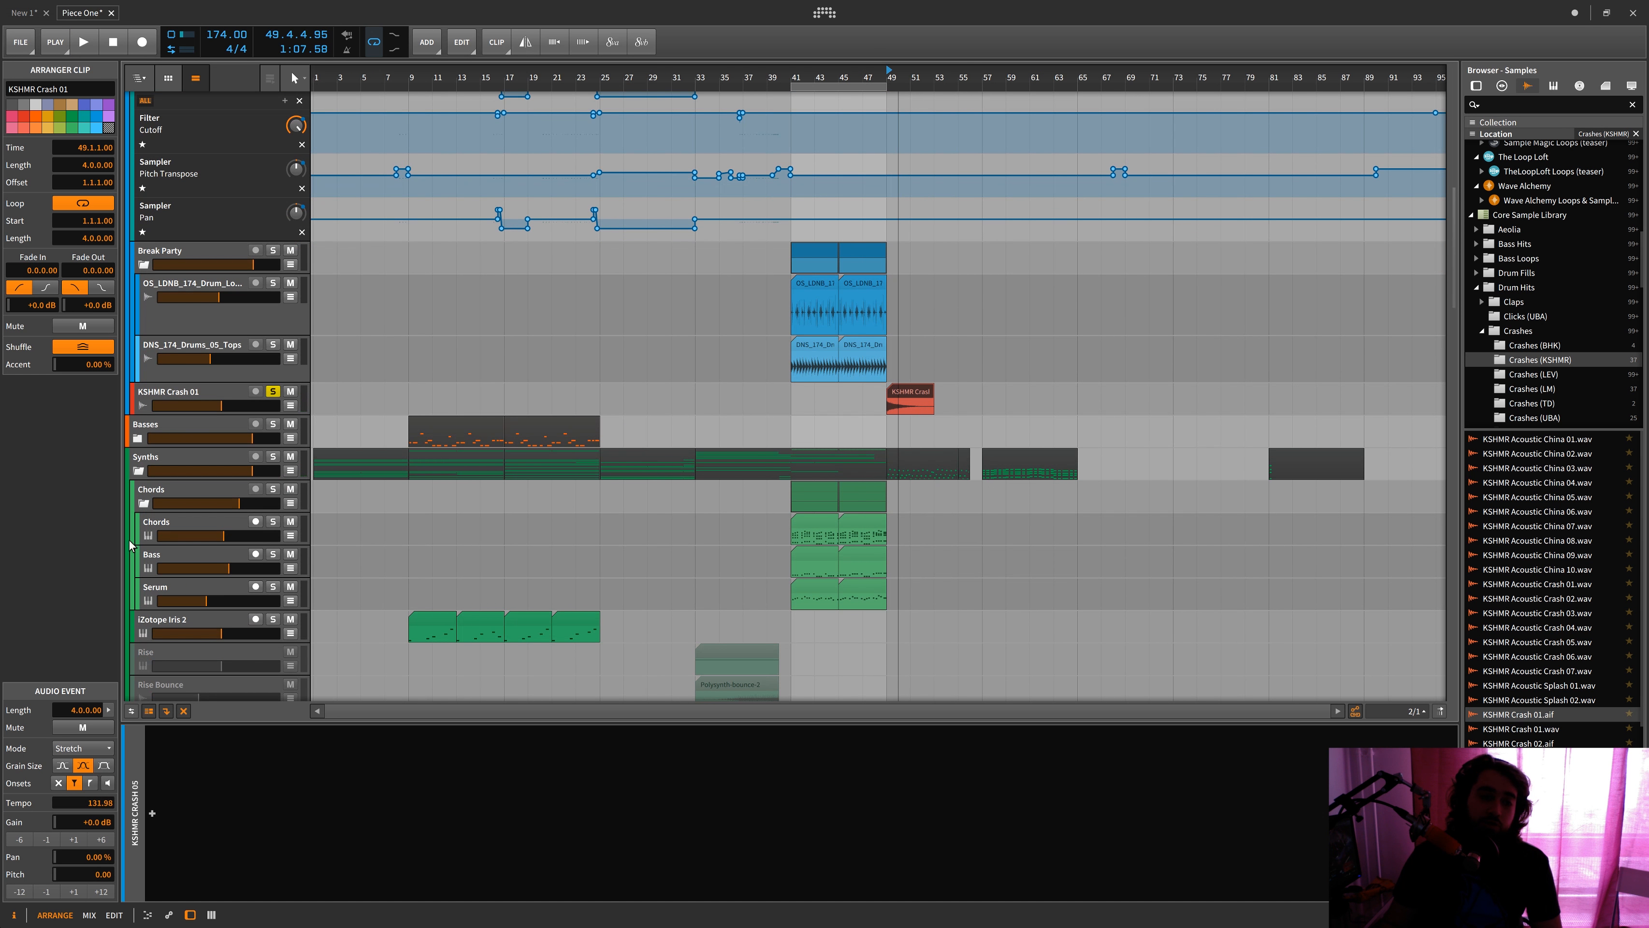
Lower the volume of the KSHMR Crash 01 track
double_click(225, 406)
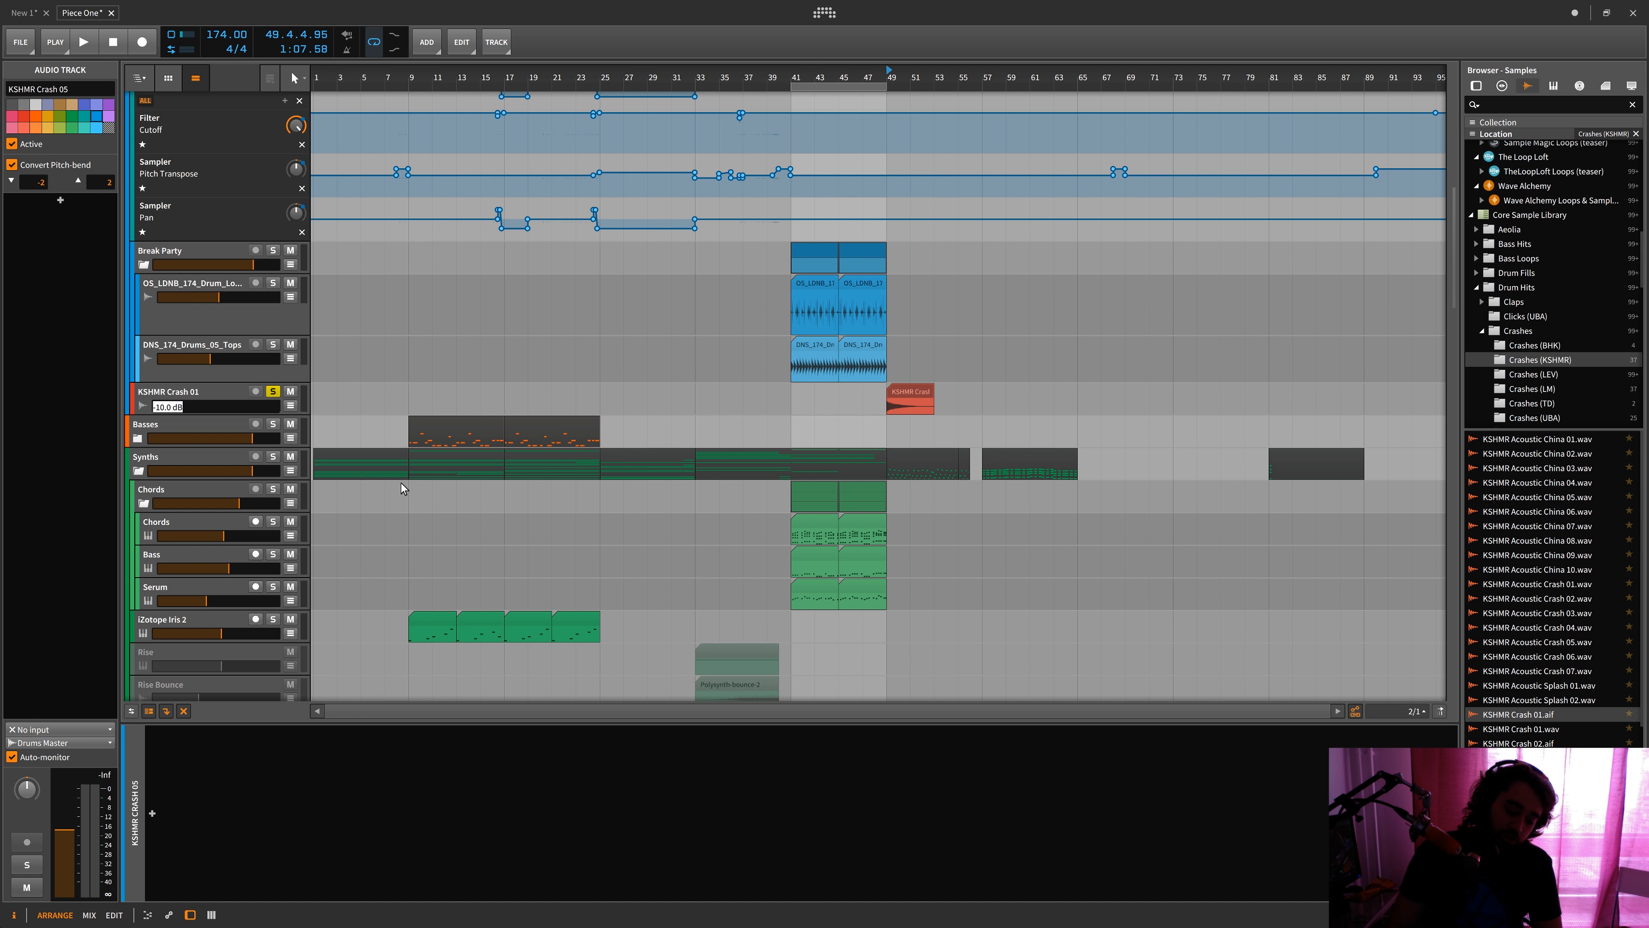
text(-1)
key(Return)
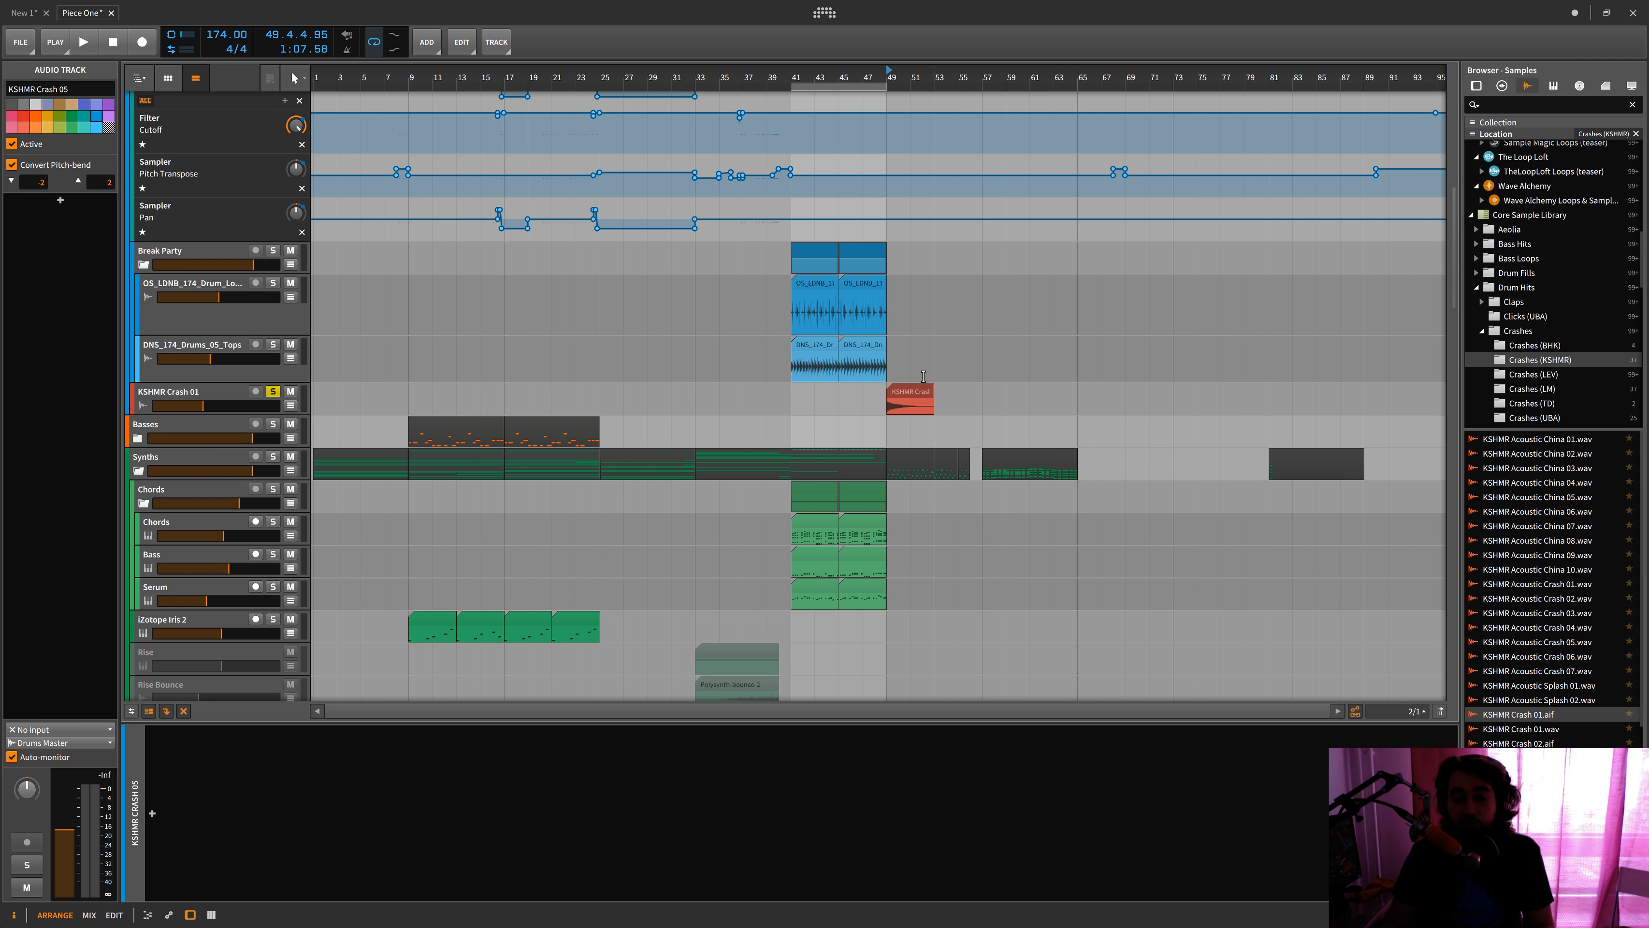
View the KSHMR Crash 01 clip's waveform in the detail editor, and return to the track's device chain
click(916, 398)
click(190, 396)
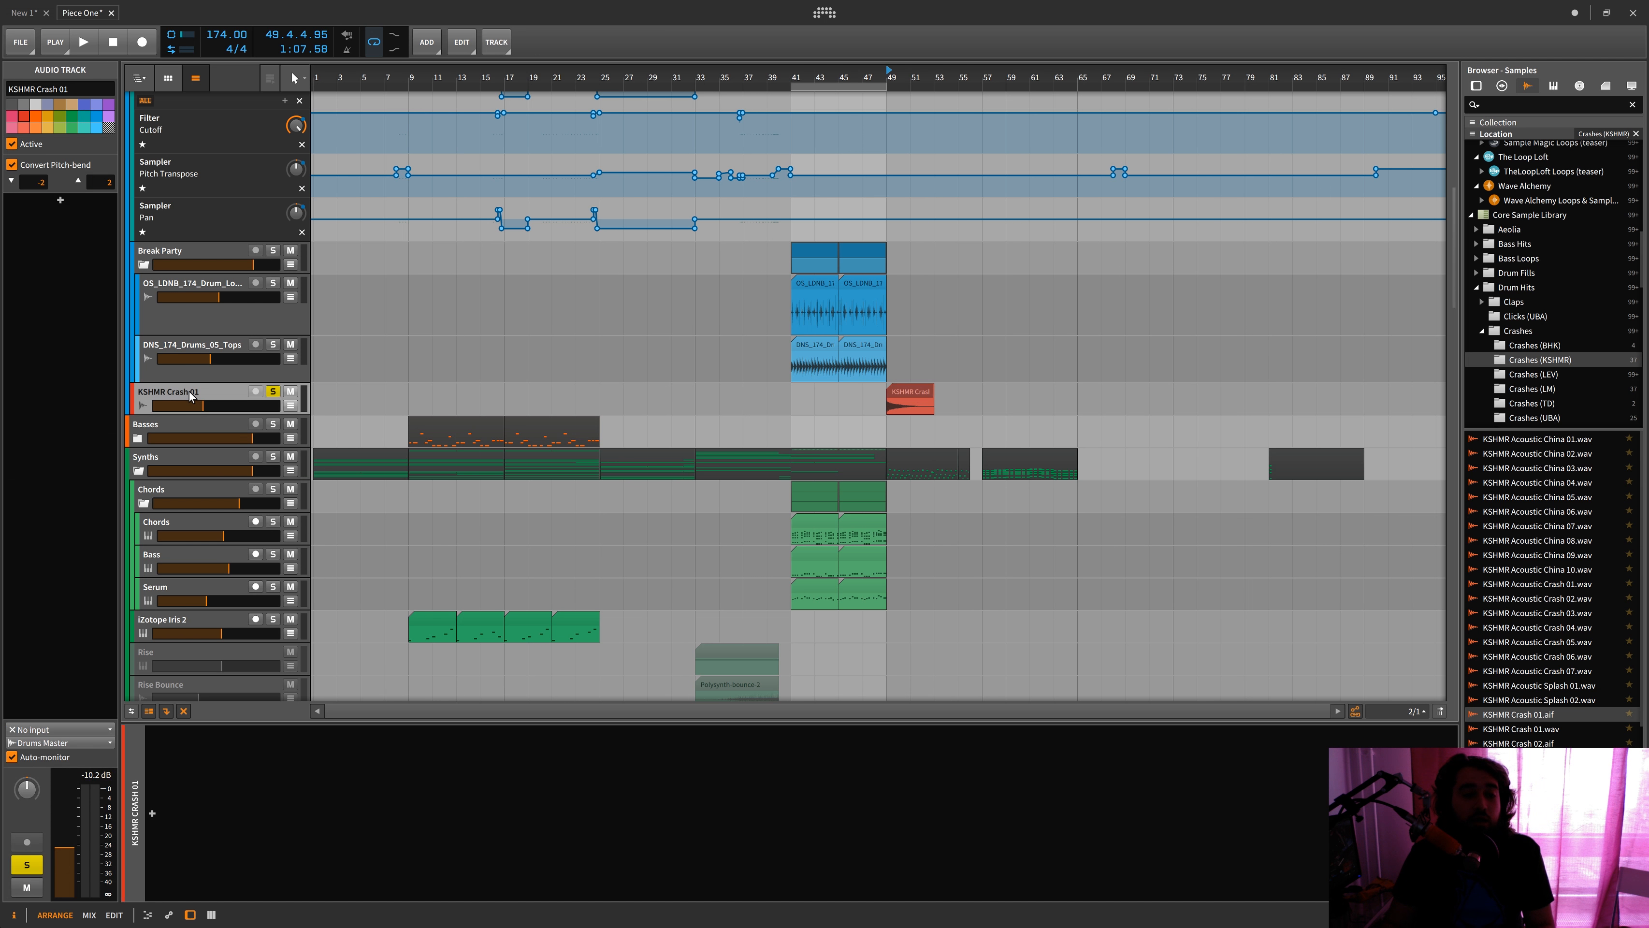
double_click(913, 395)
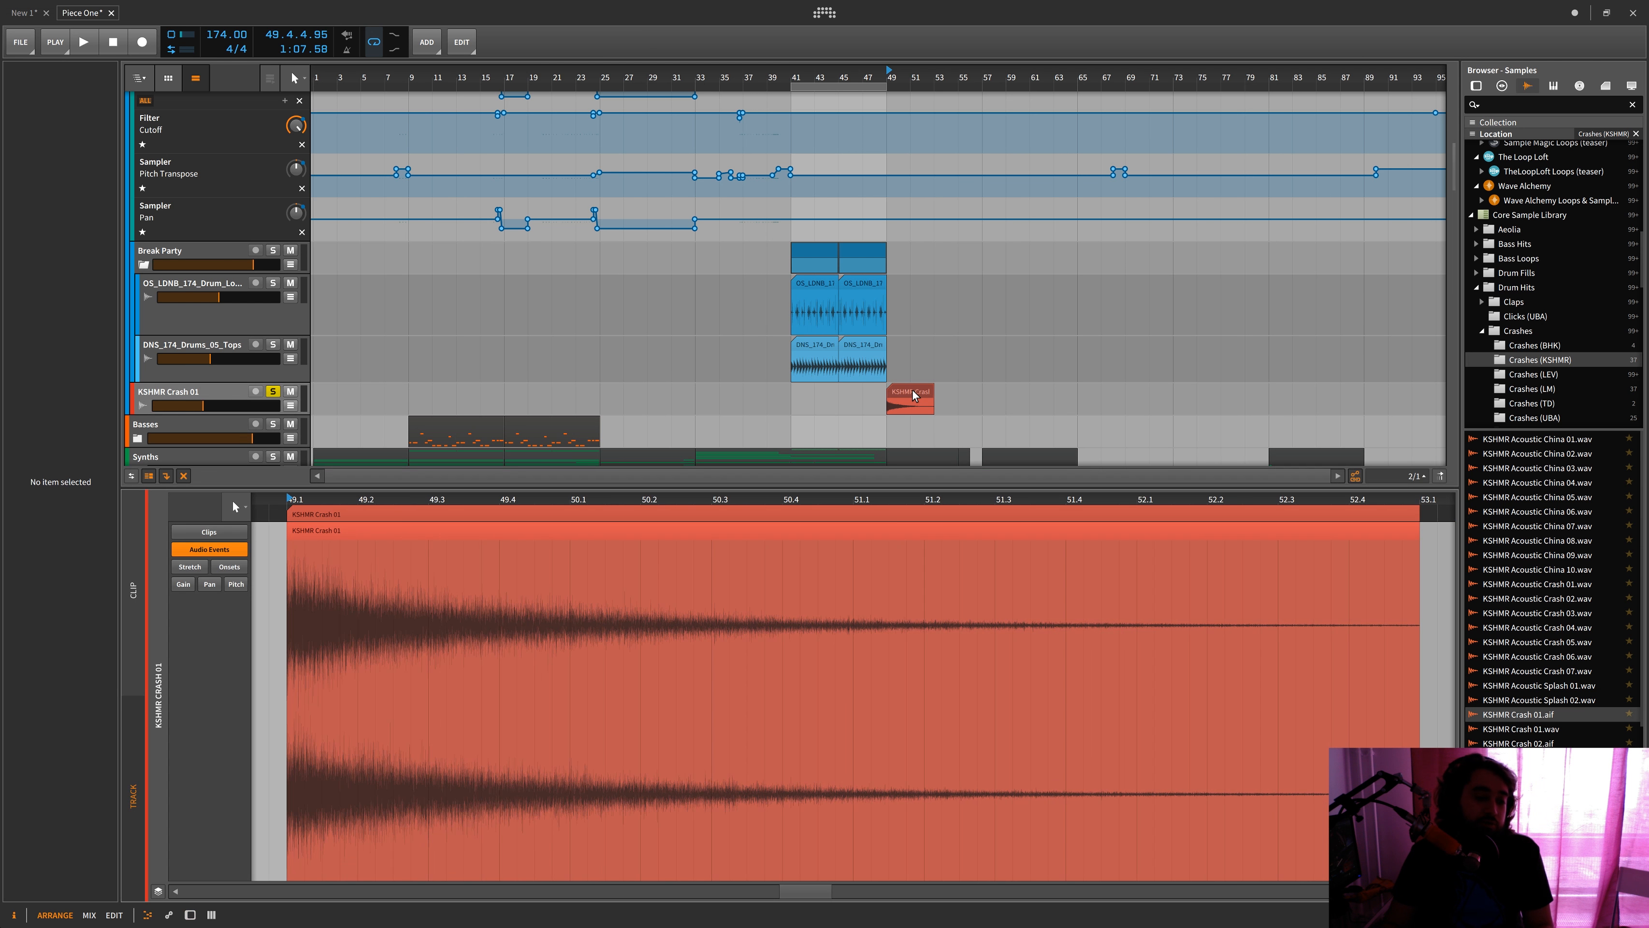
key(d)
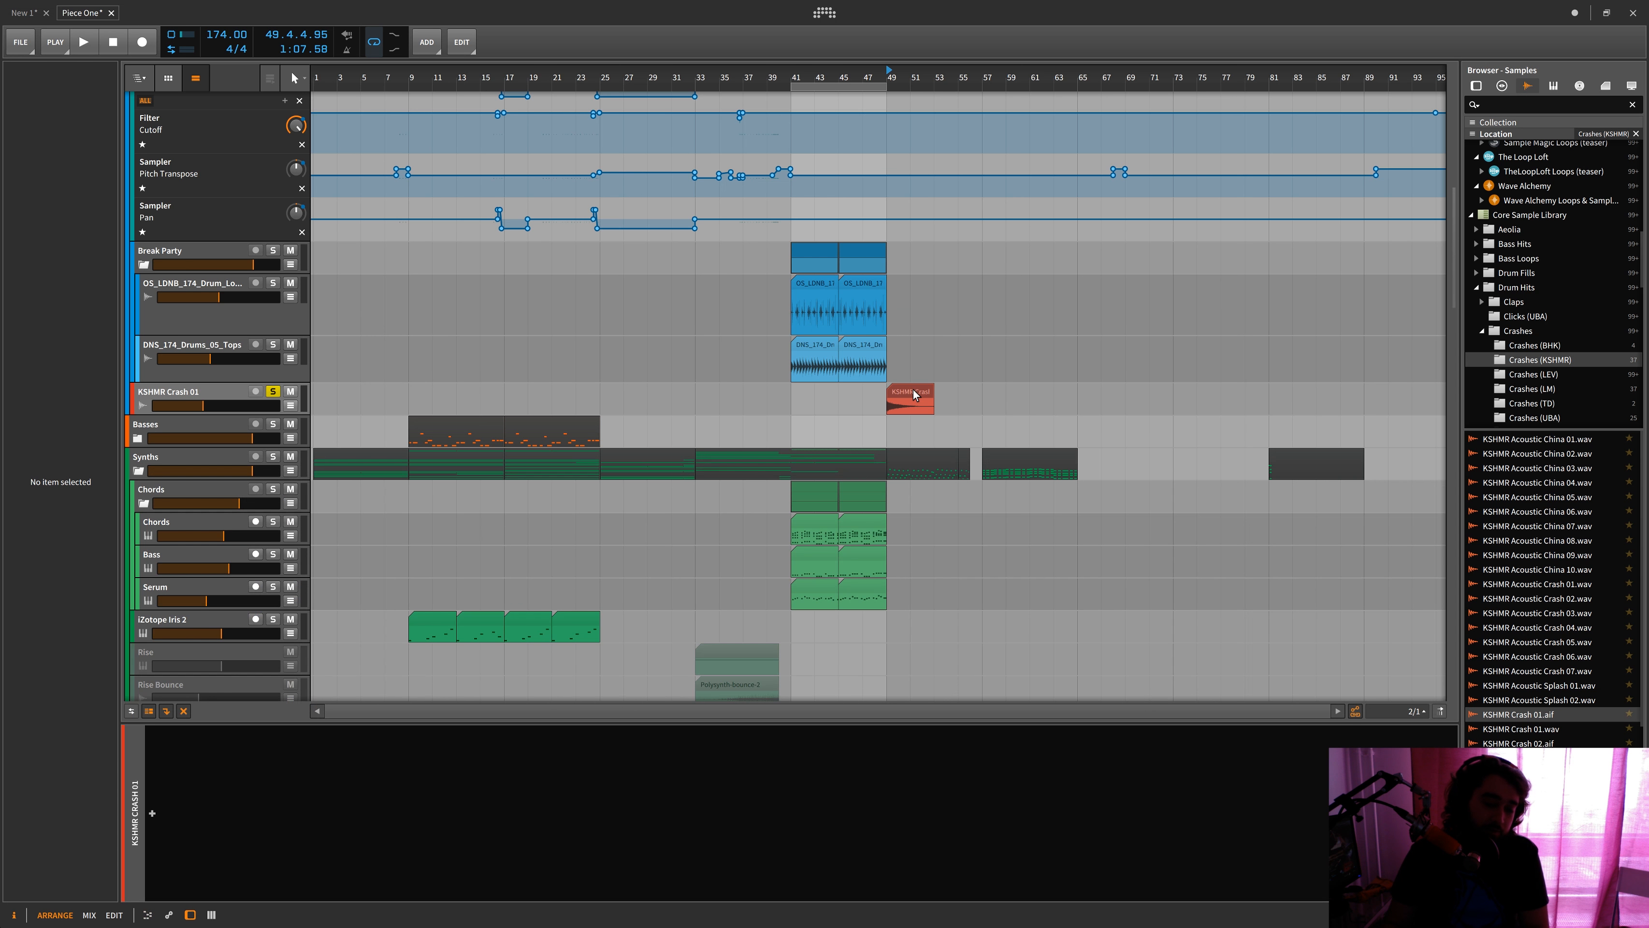
Replay the soloed crash clip from bar 49
click(913, 394)
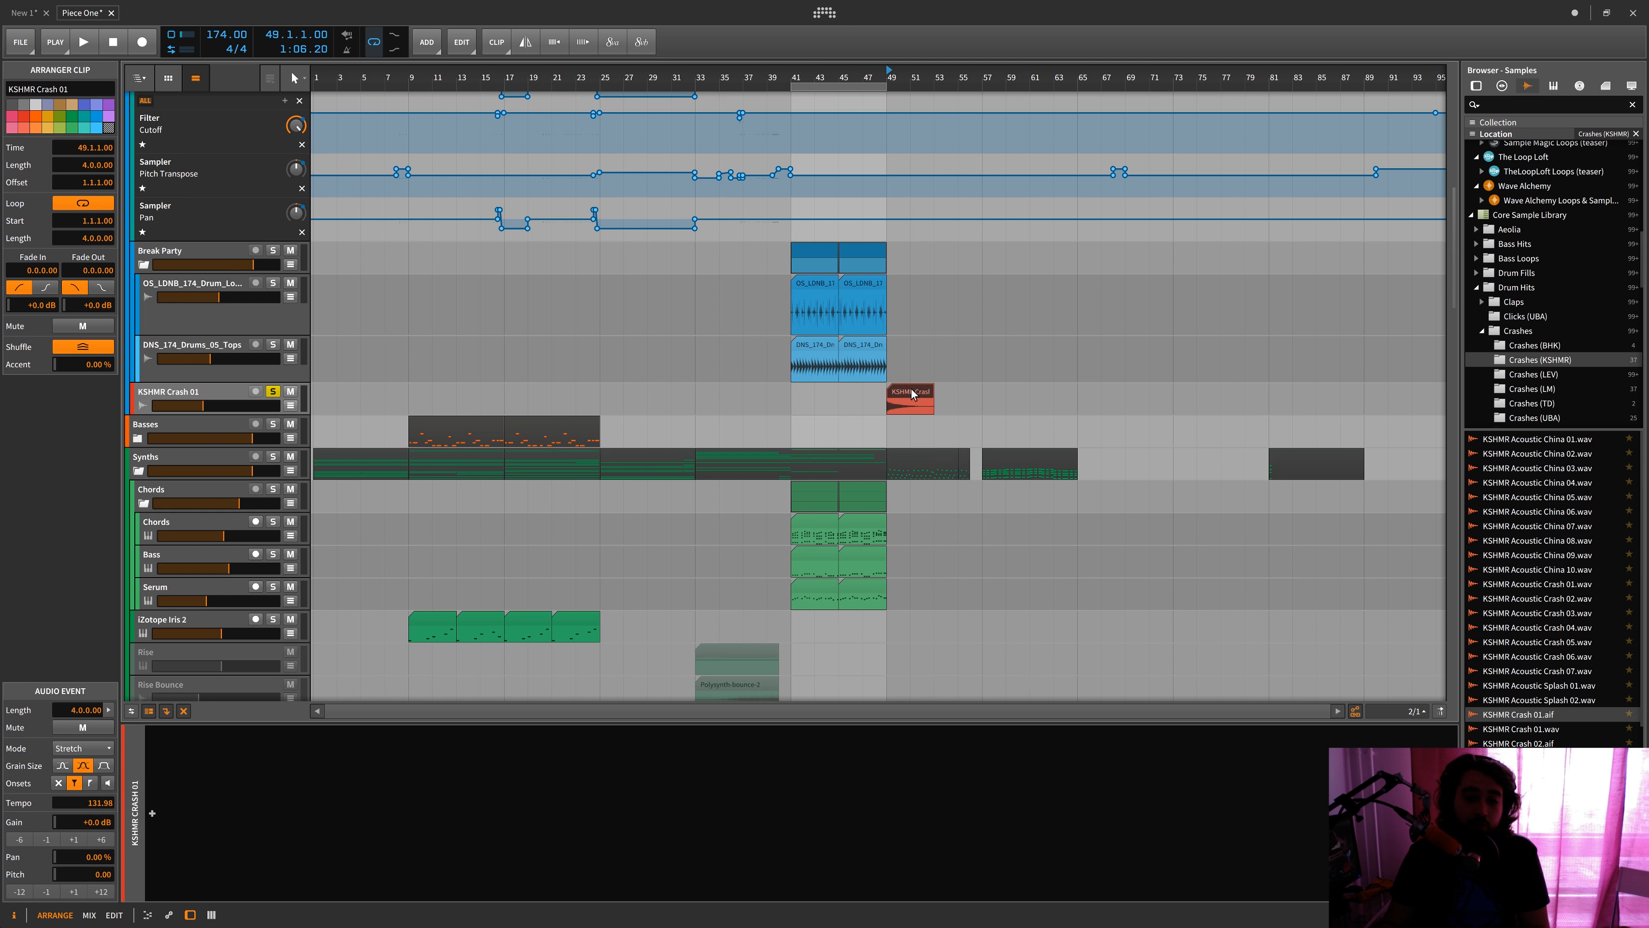
key(space)
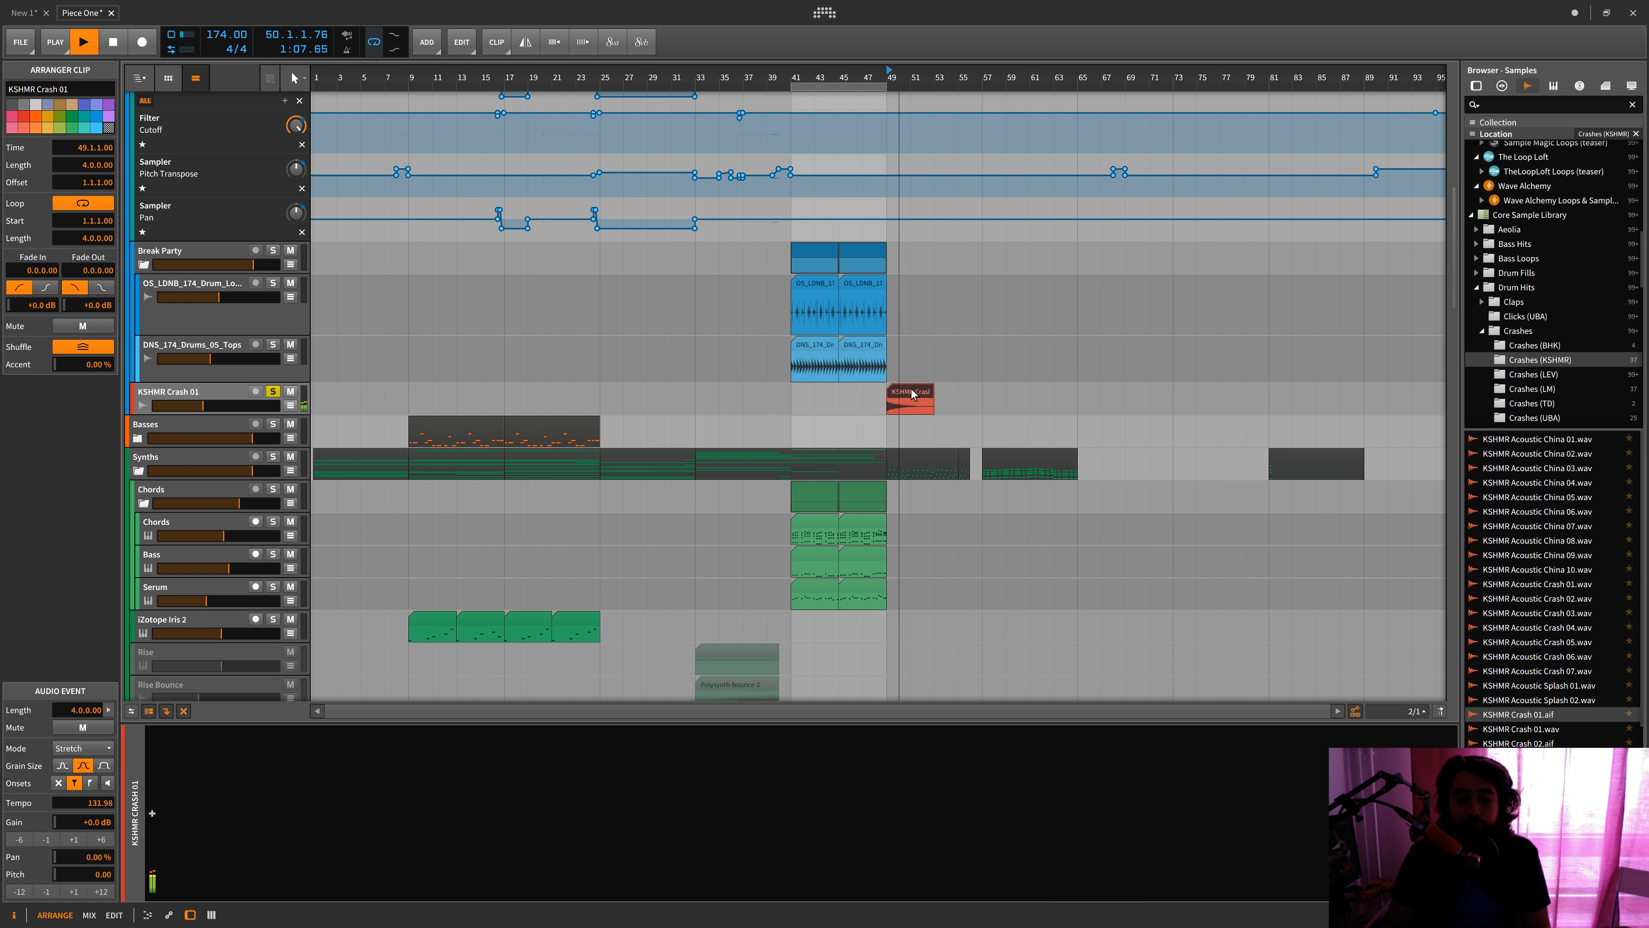
key(space)
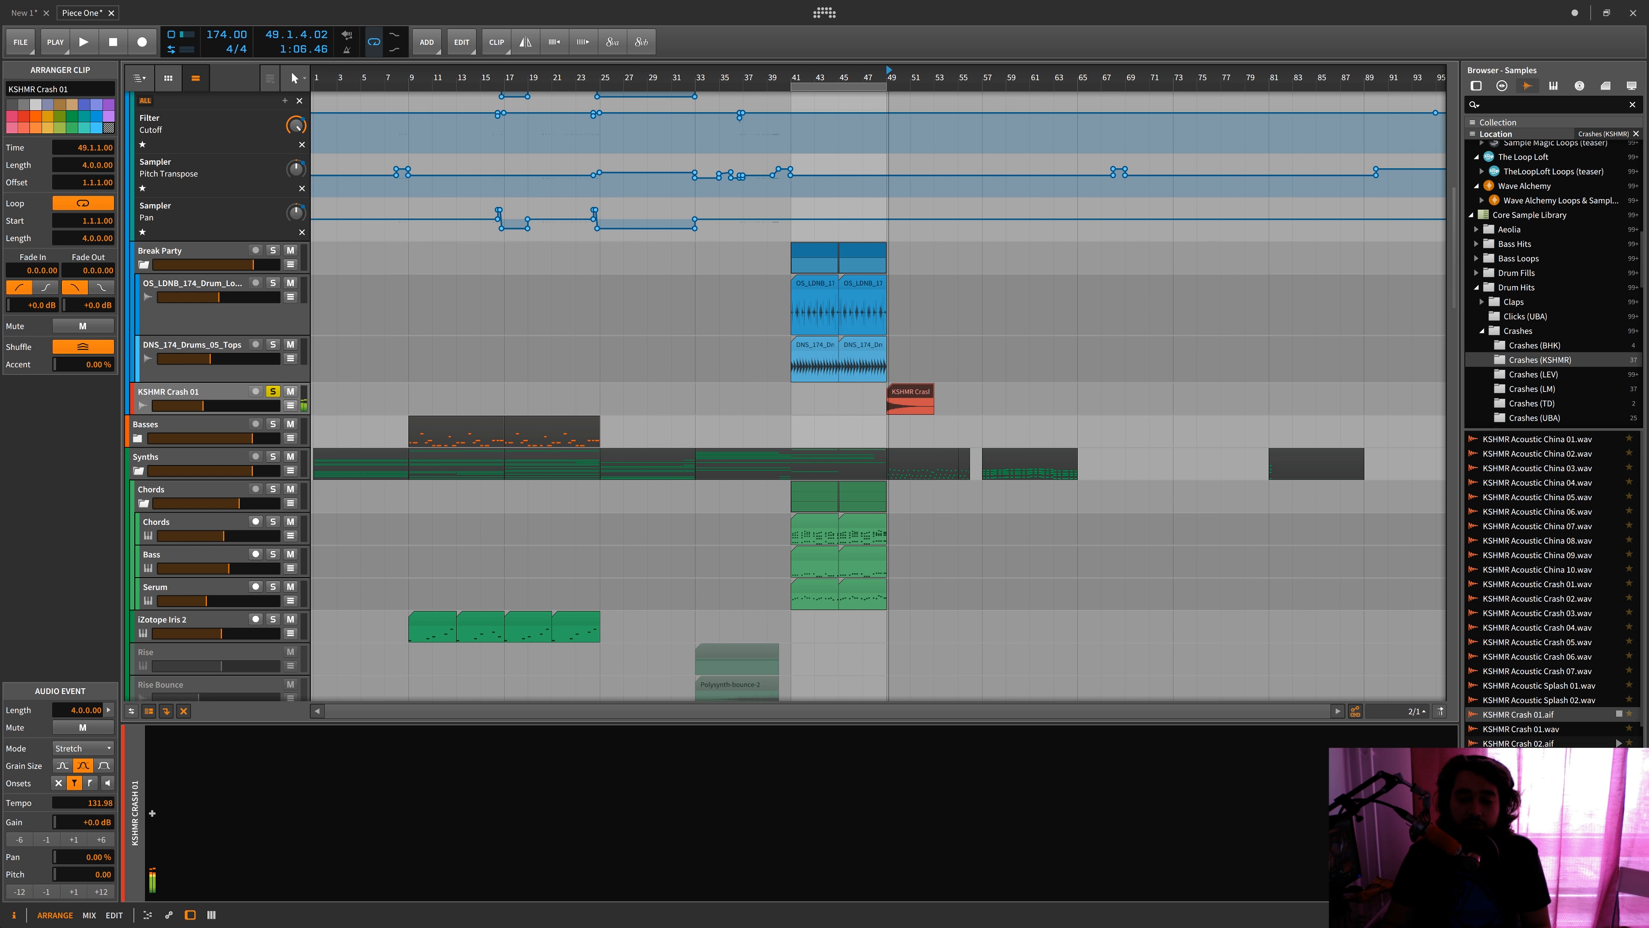
Replace the crash clip at bar 49 with KSHMR Crash 01.wav and play it back
click(1545, 730)
drag(1545, 729, 891, 401)
click(904, 398)
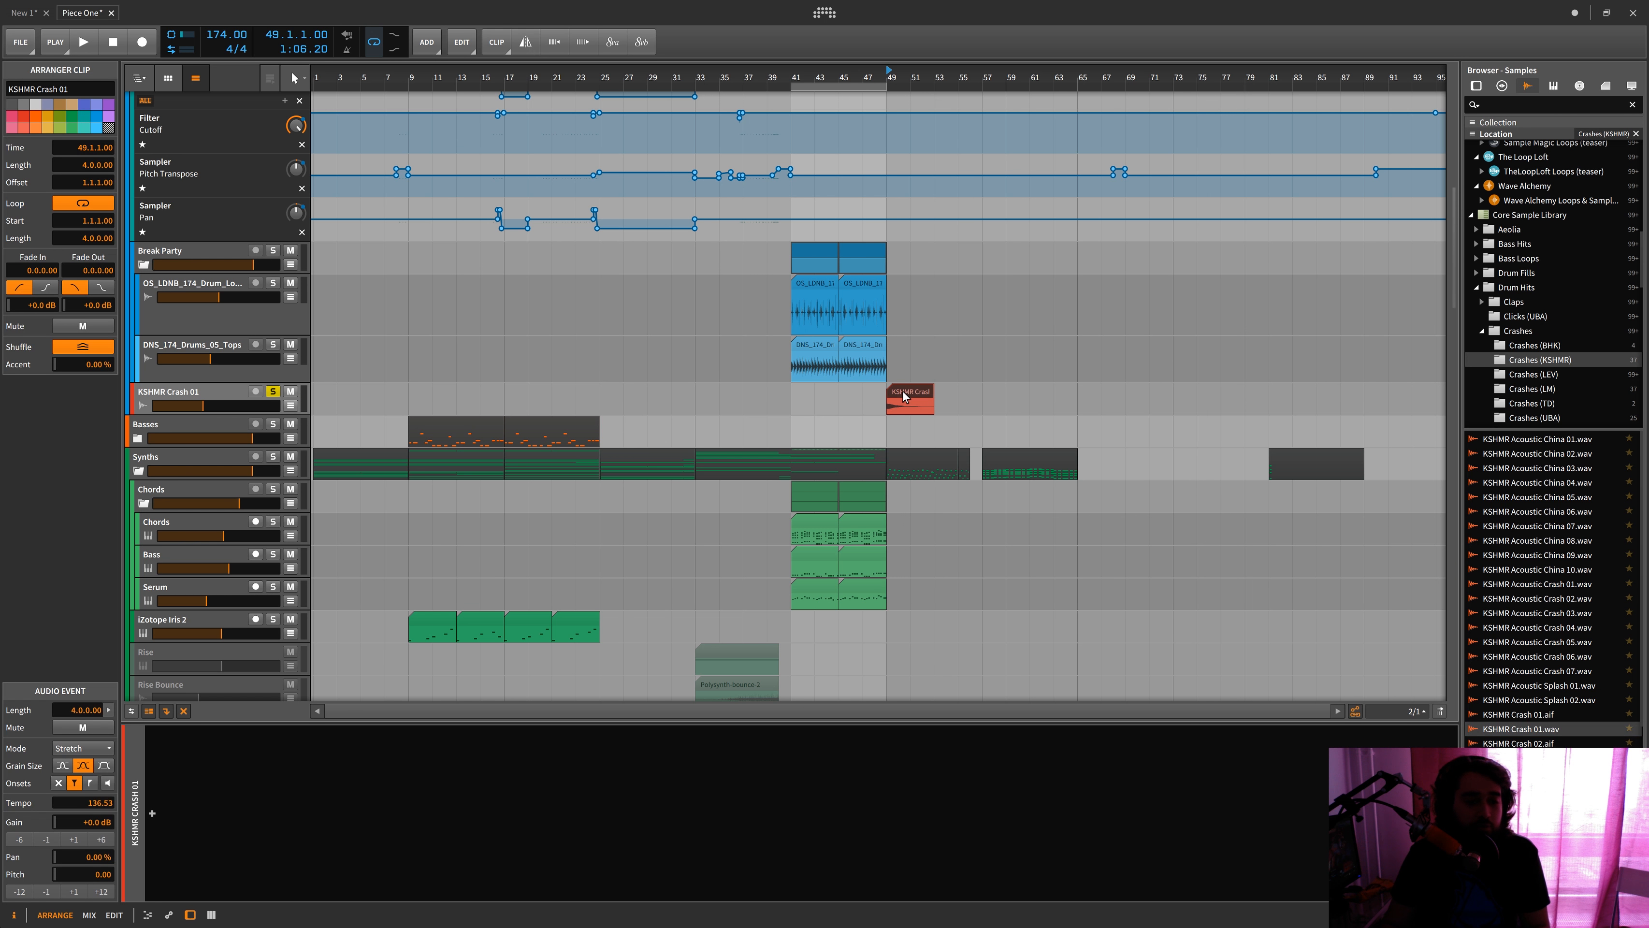
key(space)
key(space)
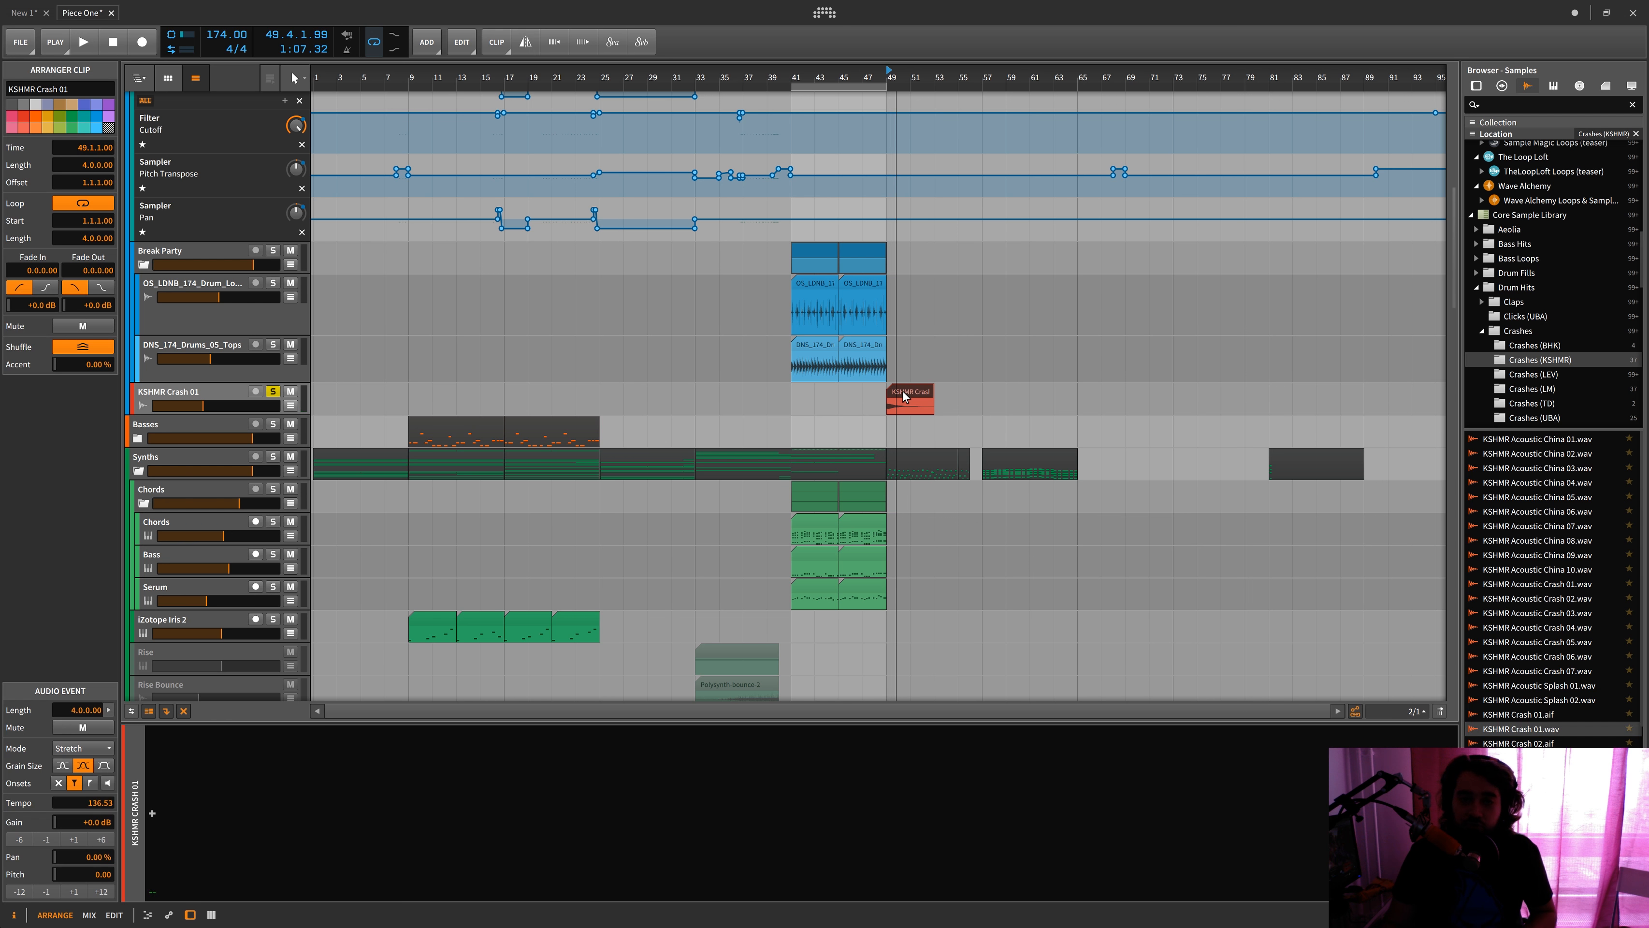